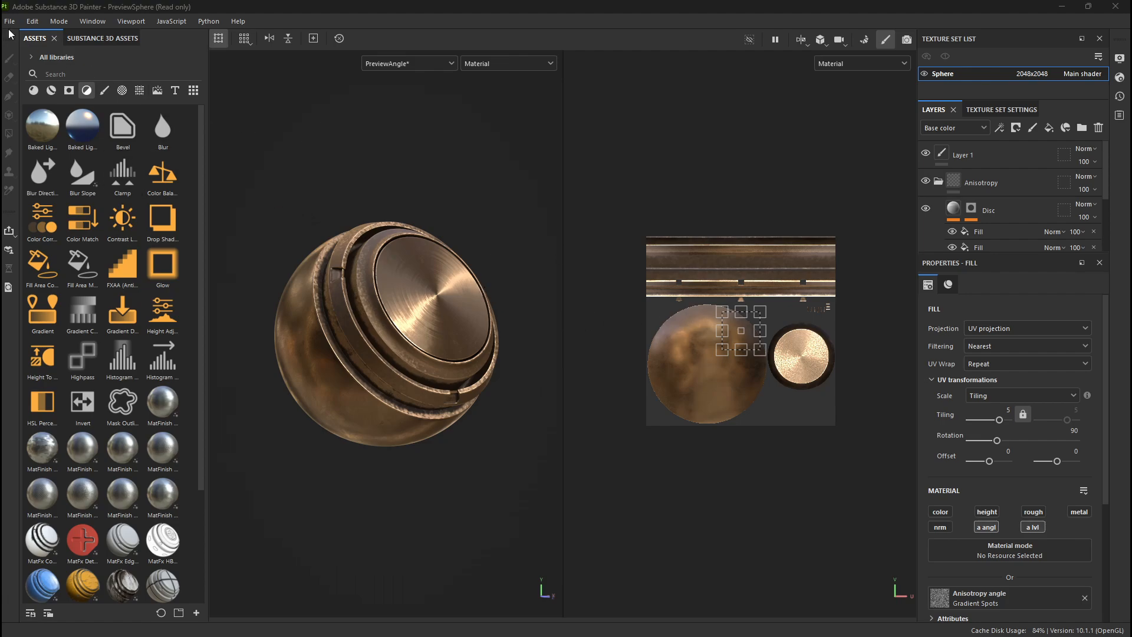
left_click(33, 21)
mouse_move(107, 24)
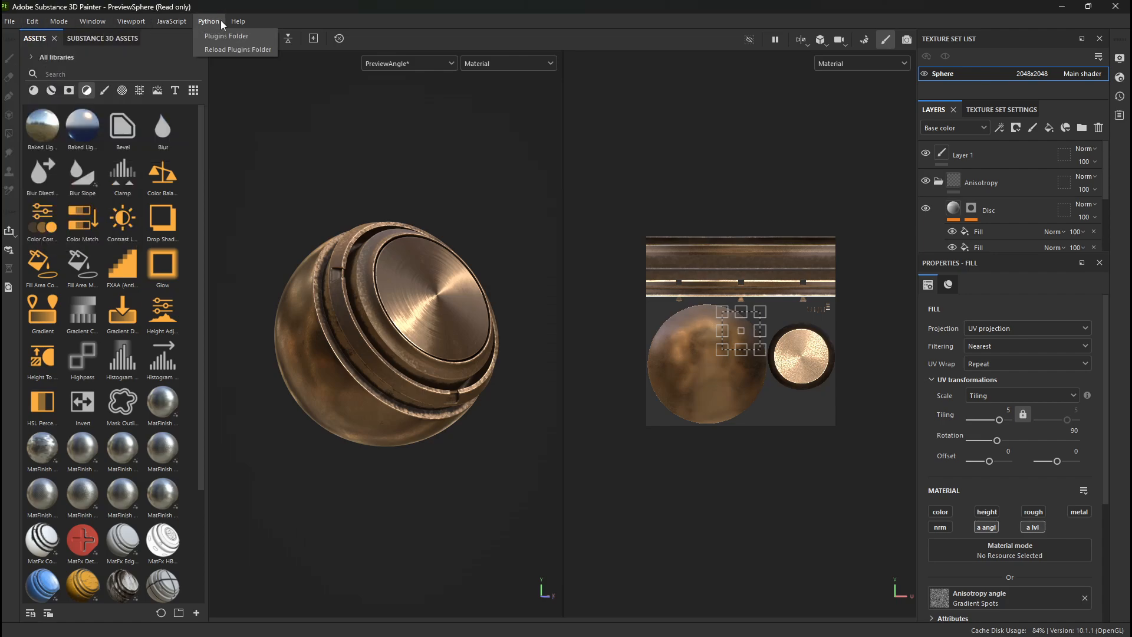
mouse_move(5, 20)
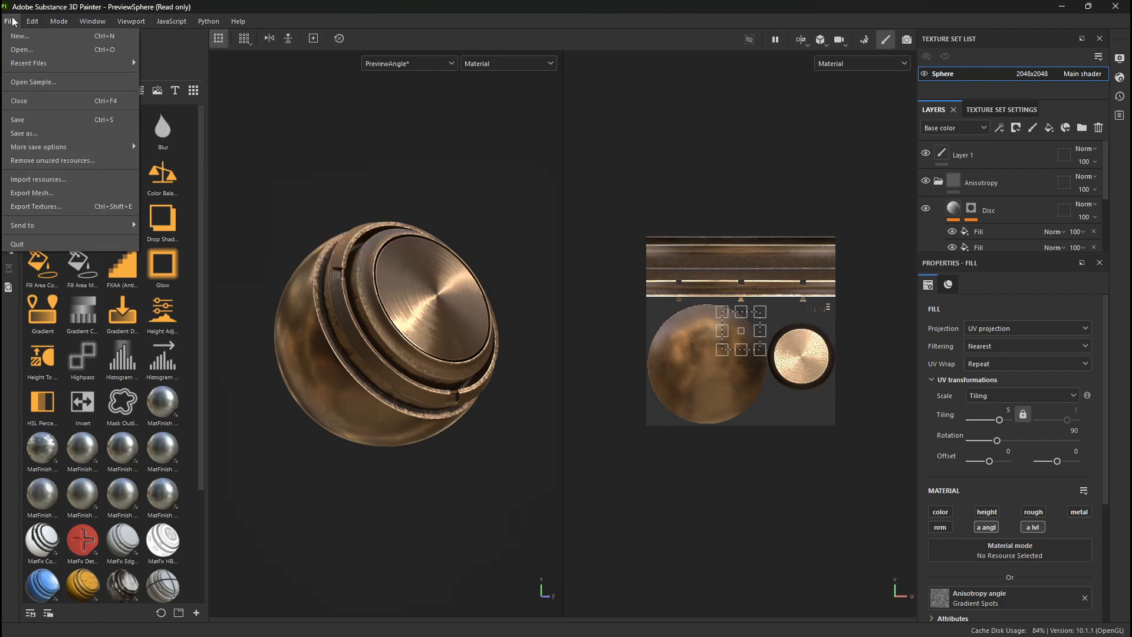
left_click(114, 20)
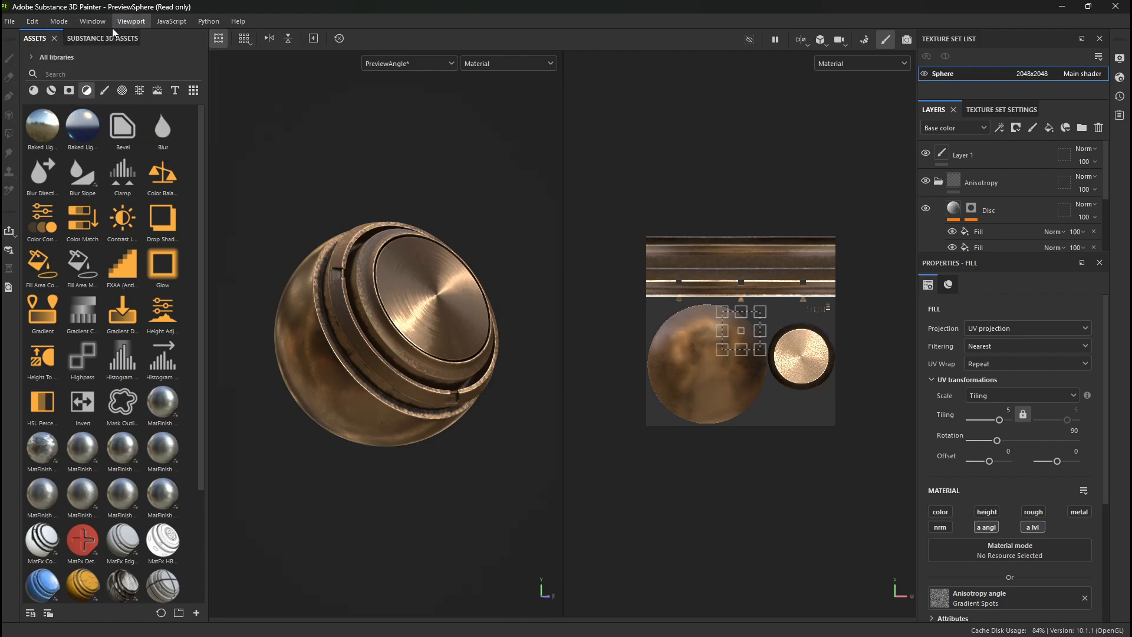
left_click(9, 23)
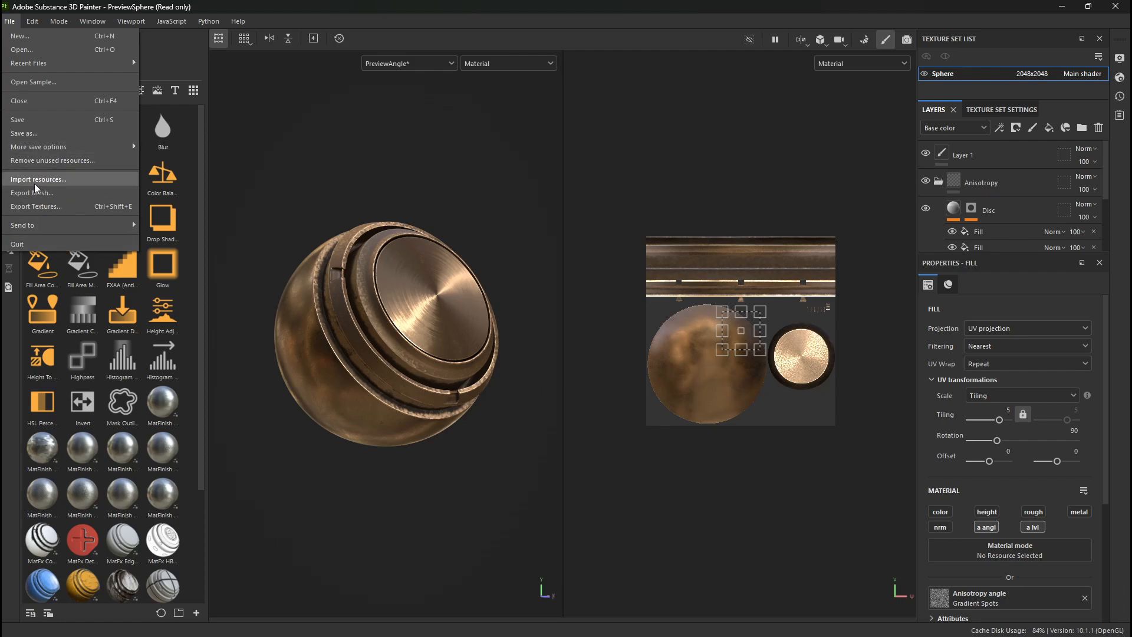
- Open the general application settings to view the interface, layer stack and camera options, and dismiss them without changes
mouse_move(33, 21)
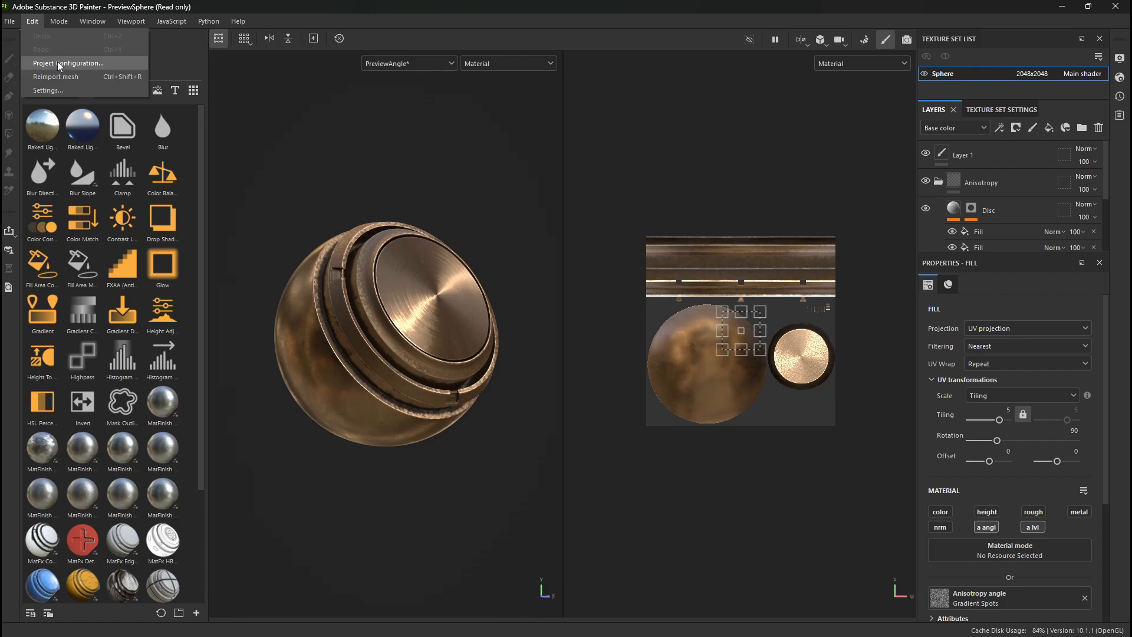
left_click(50, 90)
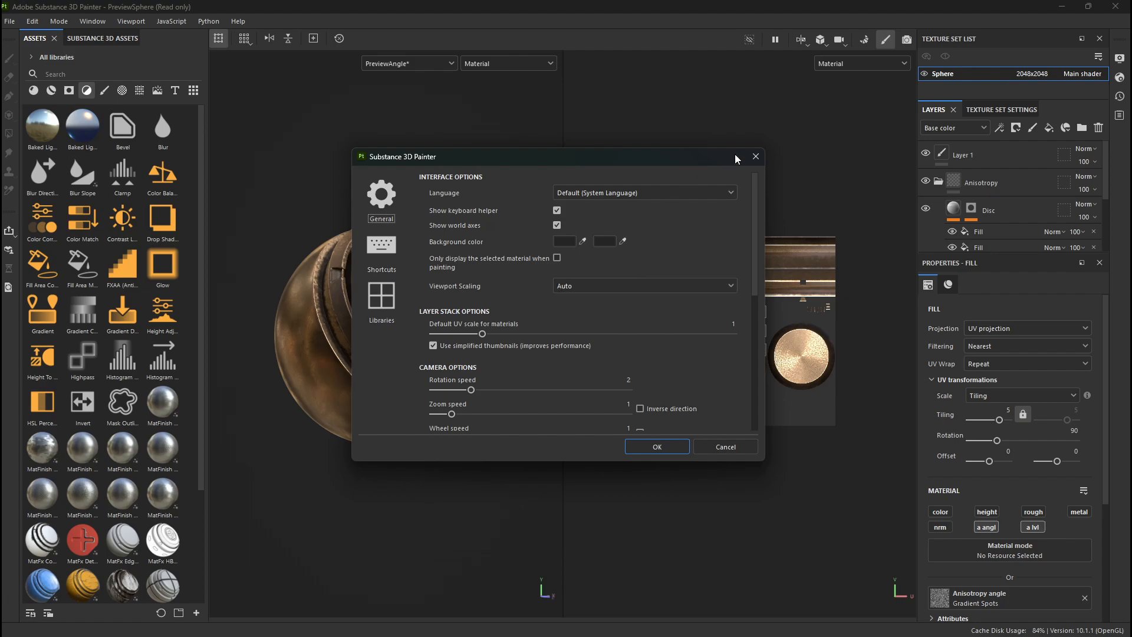
left_click(755, 156)
left_click(59, 22)
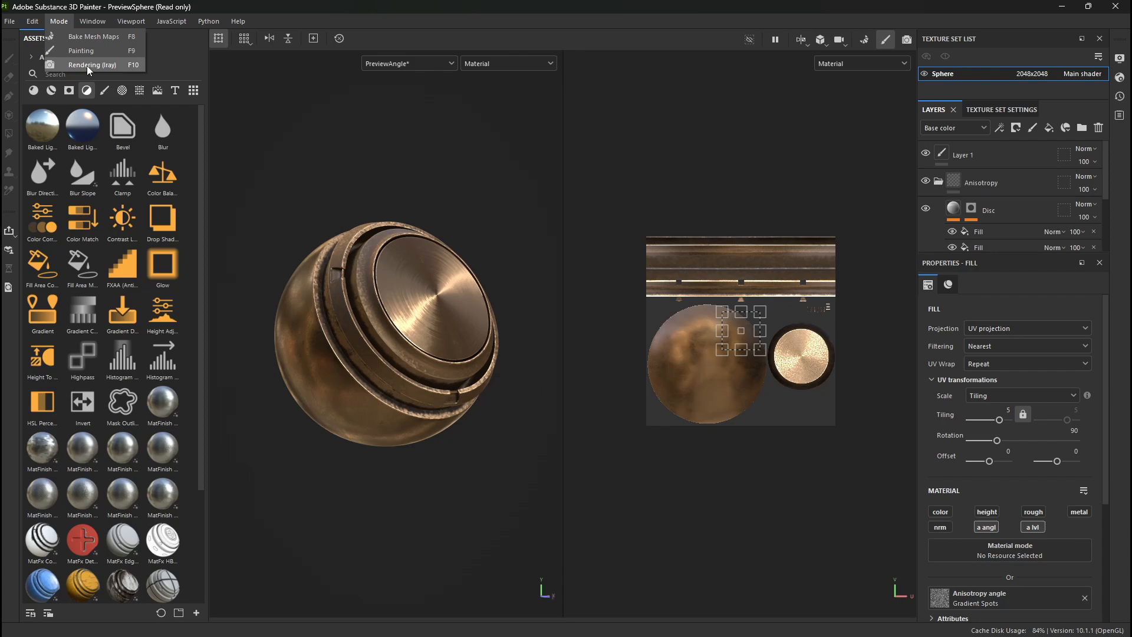
mouse_move(91, 22)
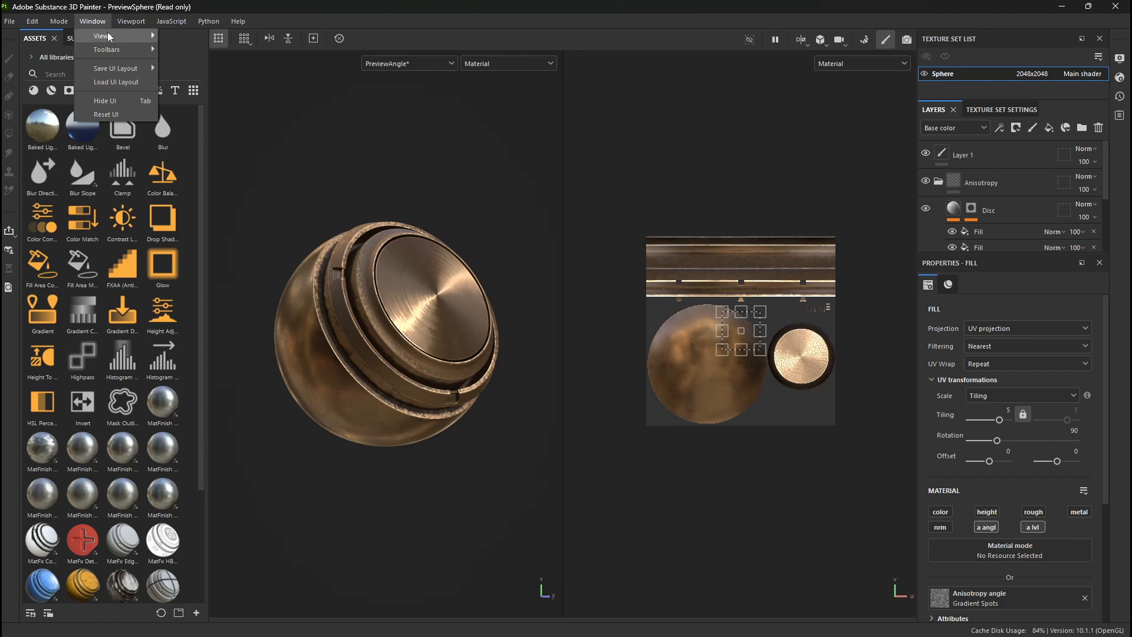
mouse_move(132, 25)
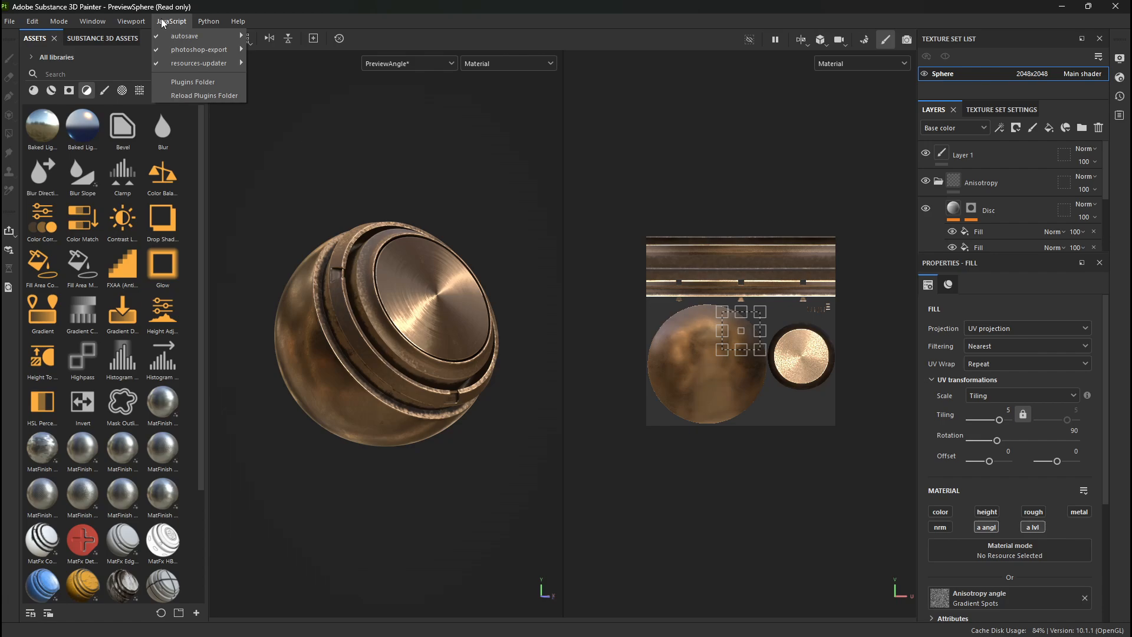
mouse_move(230, 23)
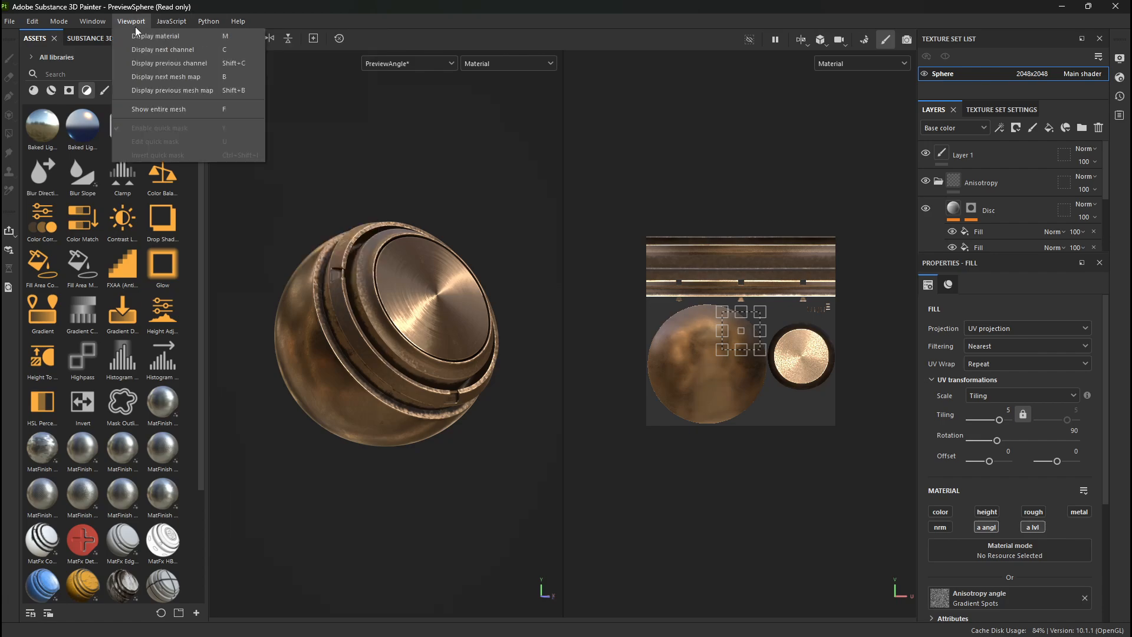
mouse_move(57, 30)
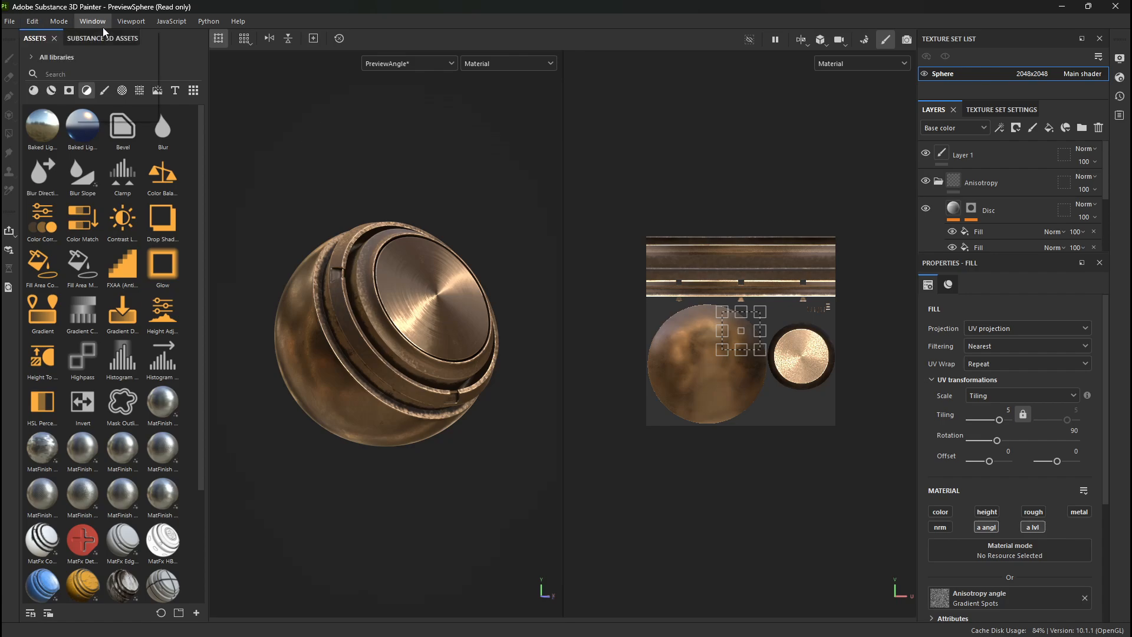
left_click(321, 198)
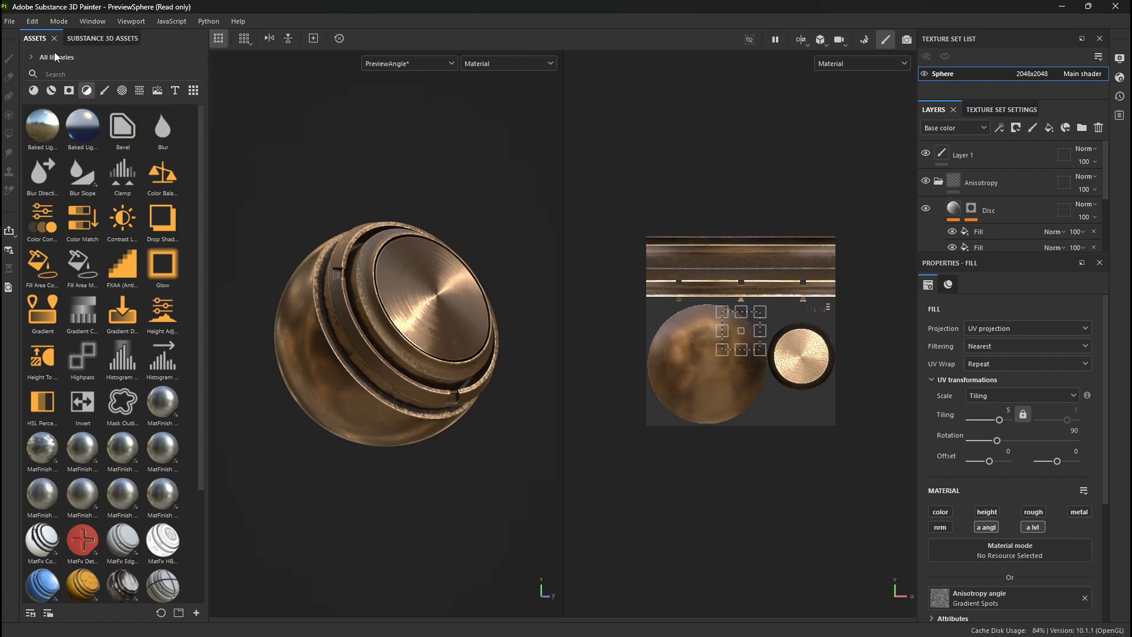
left_click(10, 22)
left_click(200, 28)
- Browse the asset library by category, including brushes, alphas, textures, environments, smart materials and materials
left_click(103, 91)
left_click(125, 92)
left_click(155, 92)
left_click(141, 92)
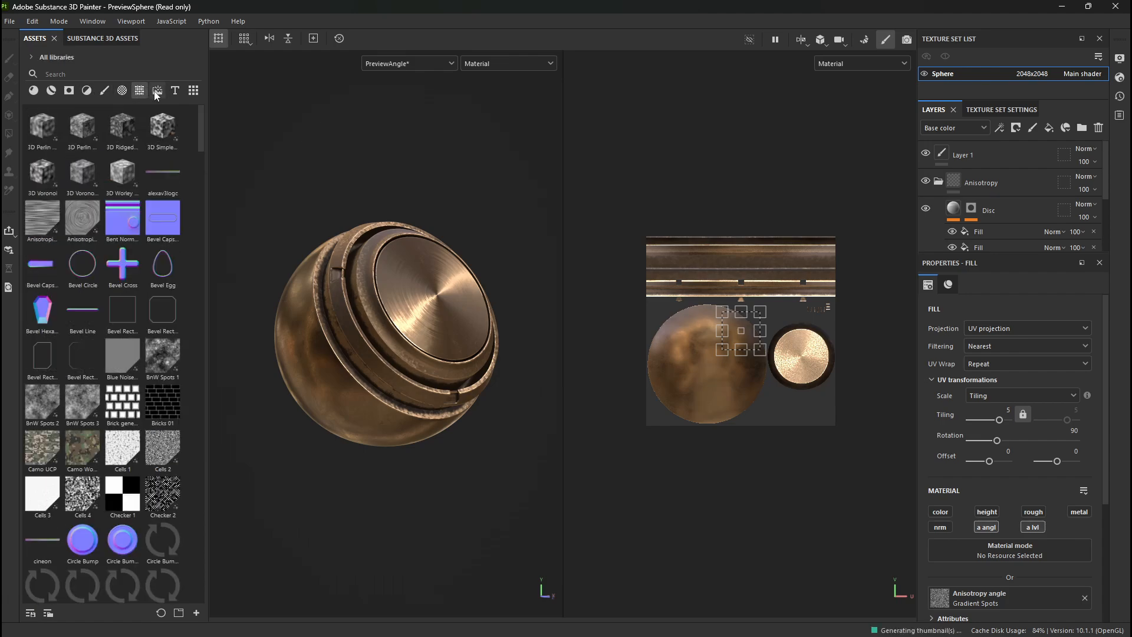
left_click(158, 92)
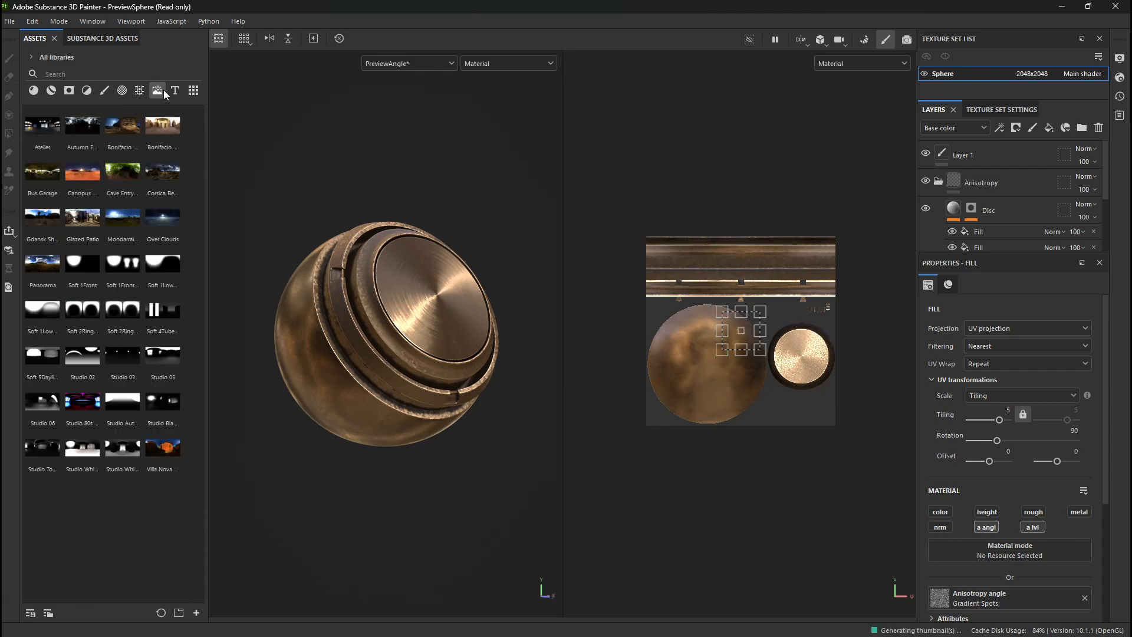
left_click(55, 91)
left_click(35, 91)
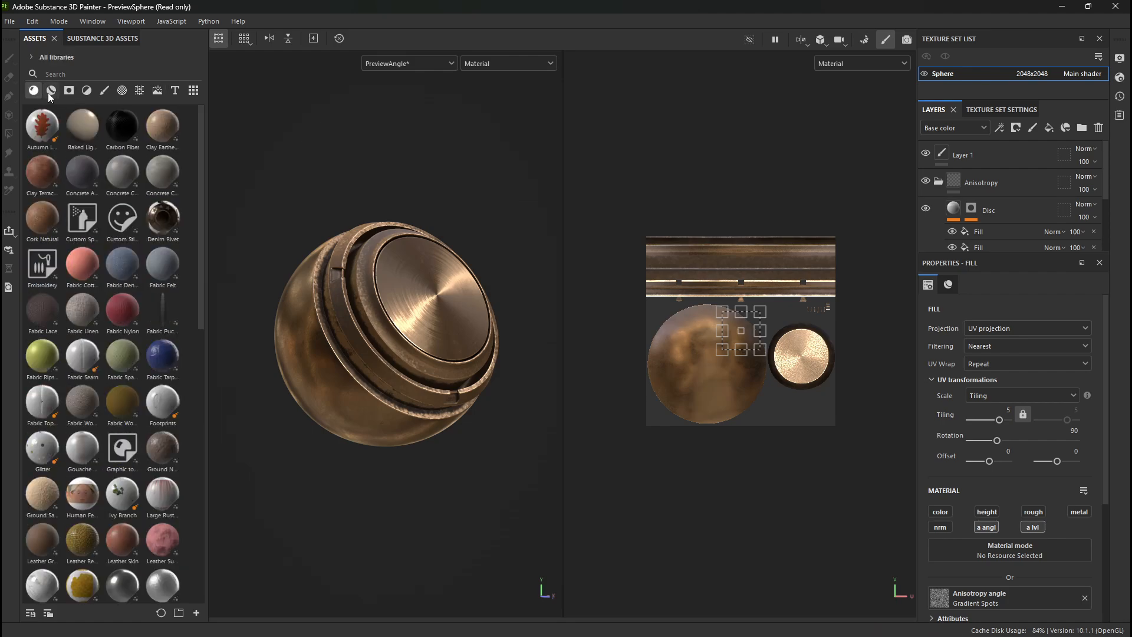
- Undock and close the Assets panel, and close the Substance 3D Assets panel to enlarge the viewports
left_click_drag(42, 40, 317, 144)
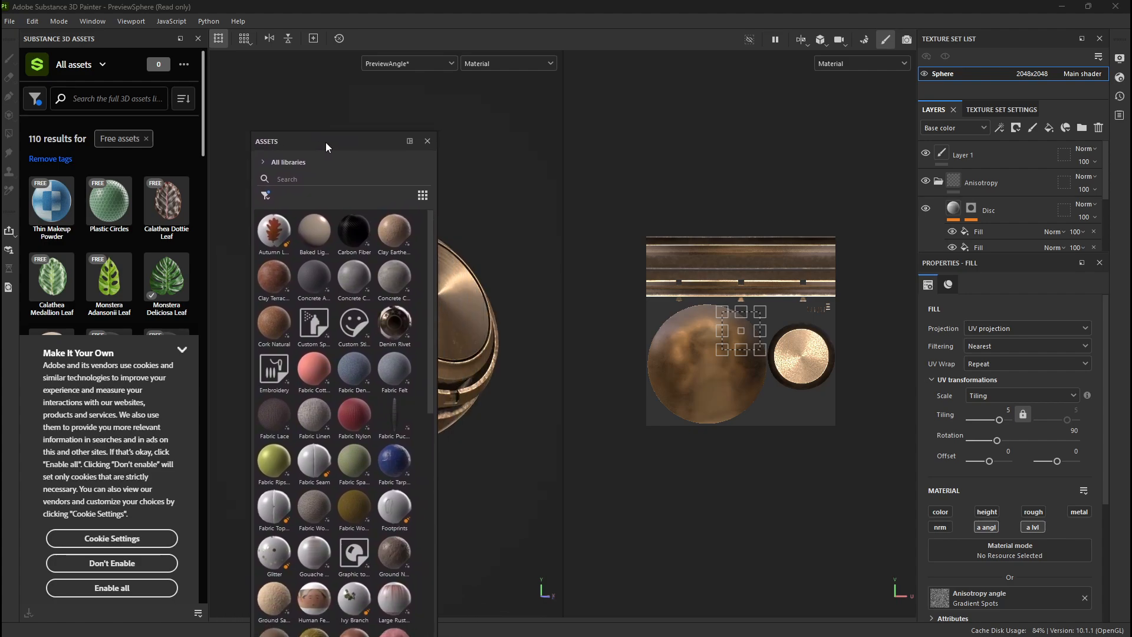
left_click(426, 145)
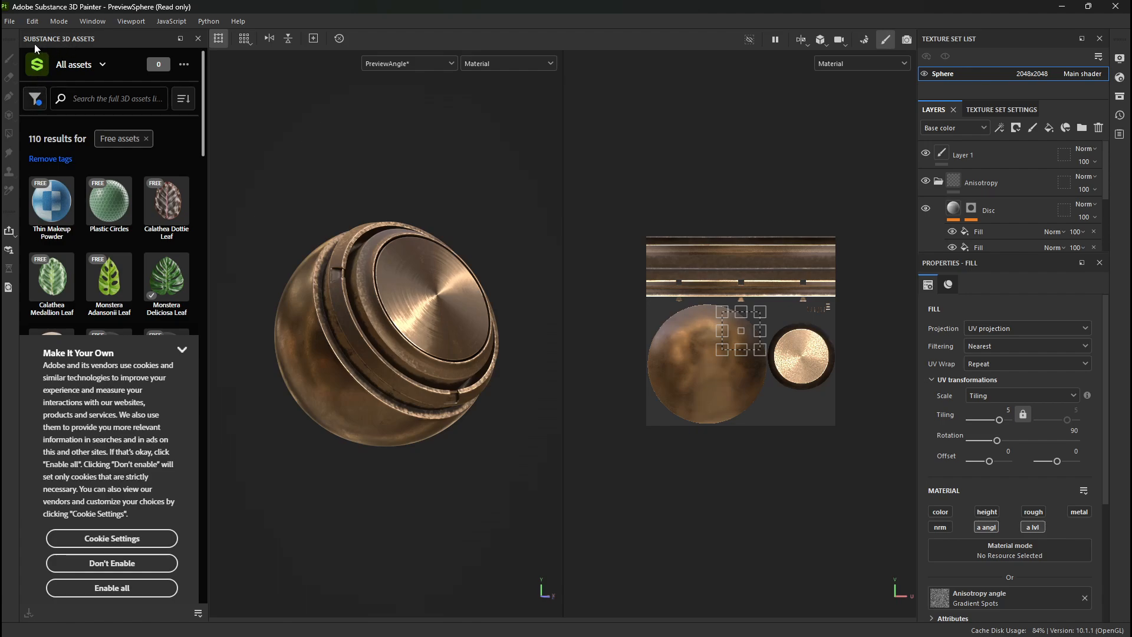
left_click(198, 38)
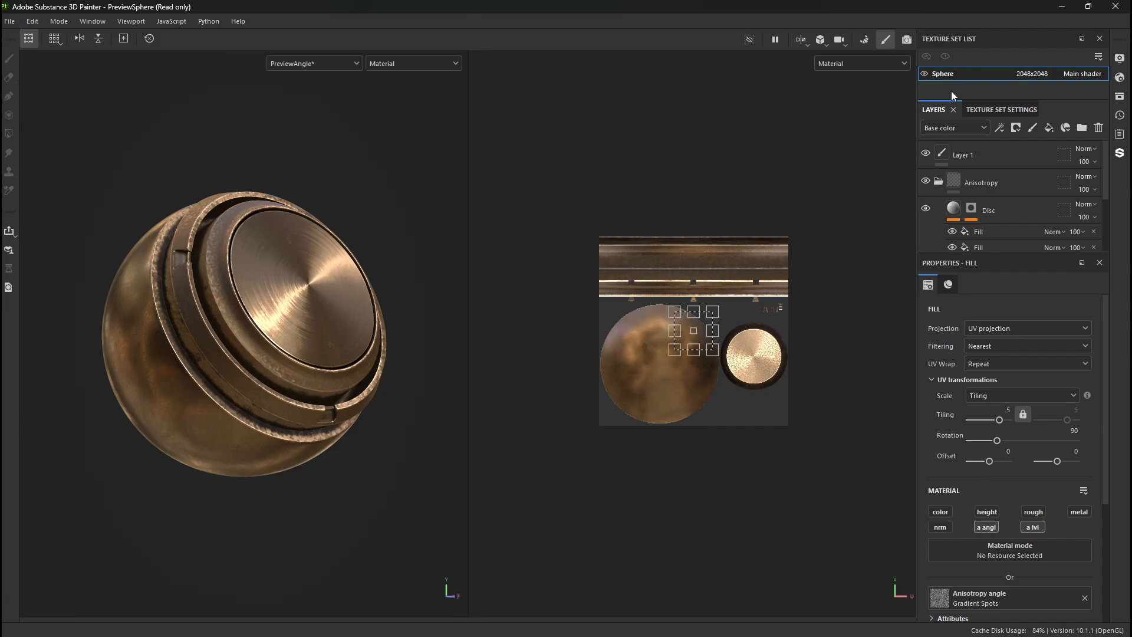
- Review the Sphere texture set's settings, including its anisotropy channels and normal mixing options
left_click(992, 111)
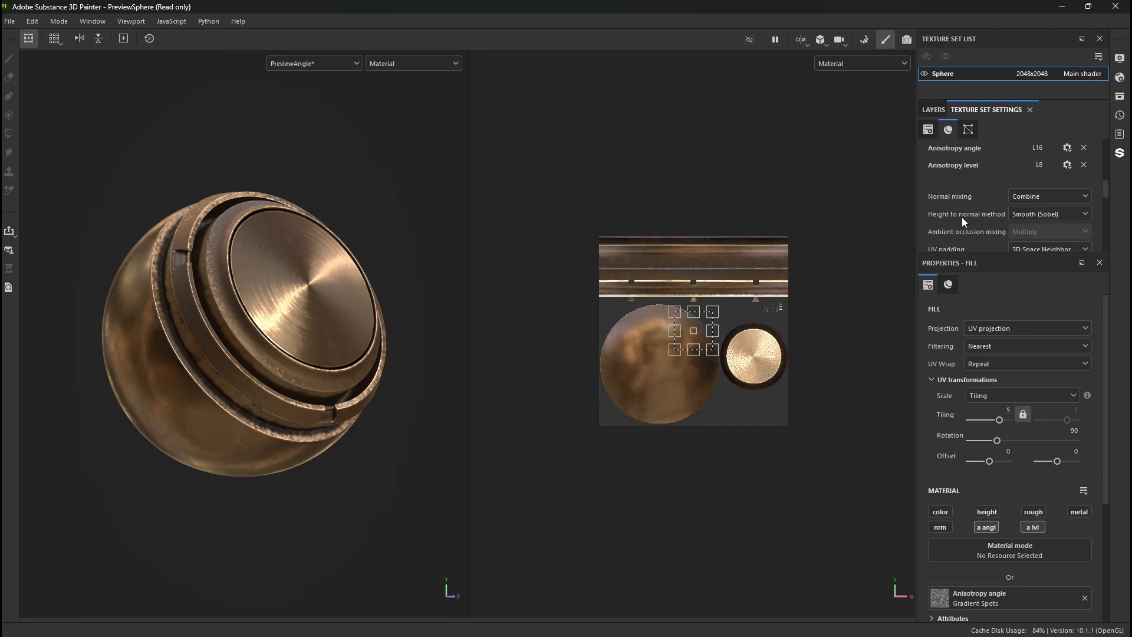
scroll(991, 330, "down", 3)
scroll(986, 346, "up", 3)
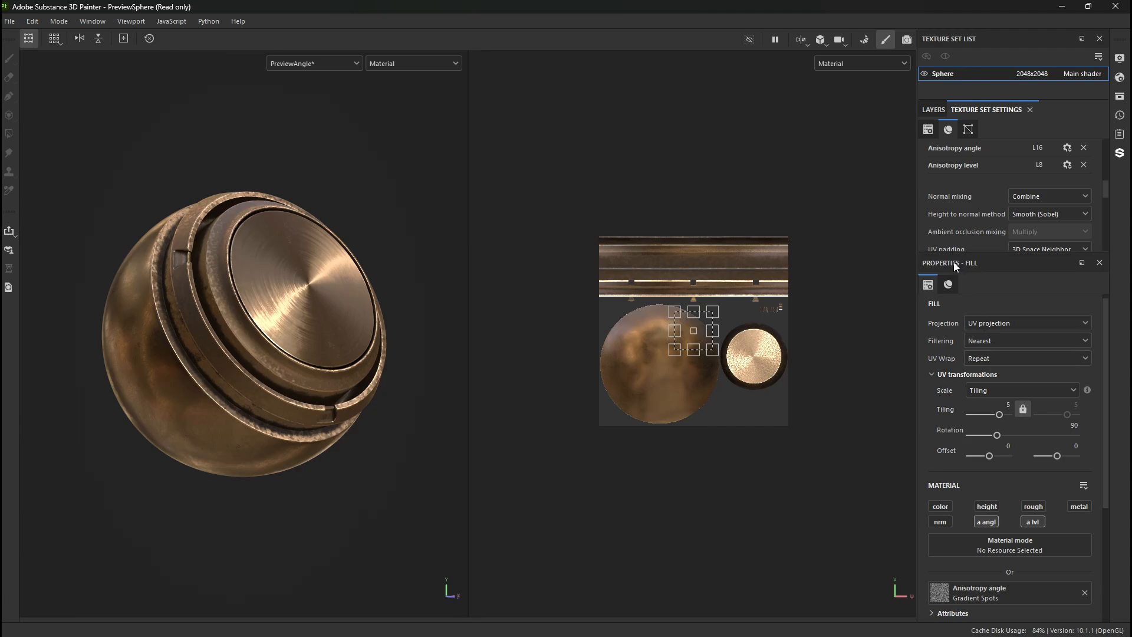
- Dock the Properties panel on the left side of the workspace and enlarge the combined Layers and Texture Set Settings area
left_click_drag(954, 262, 51, 241)
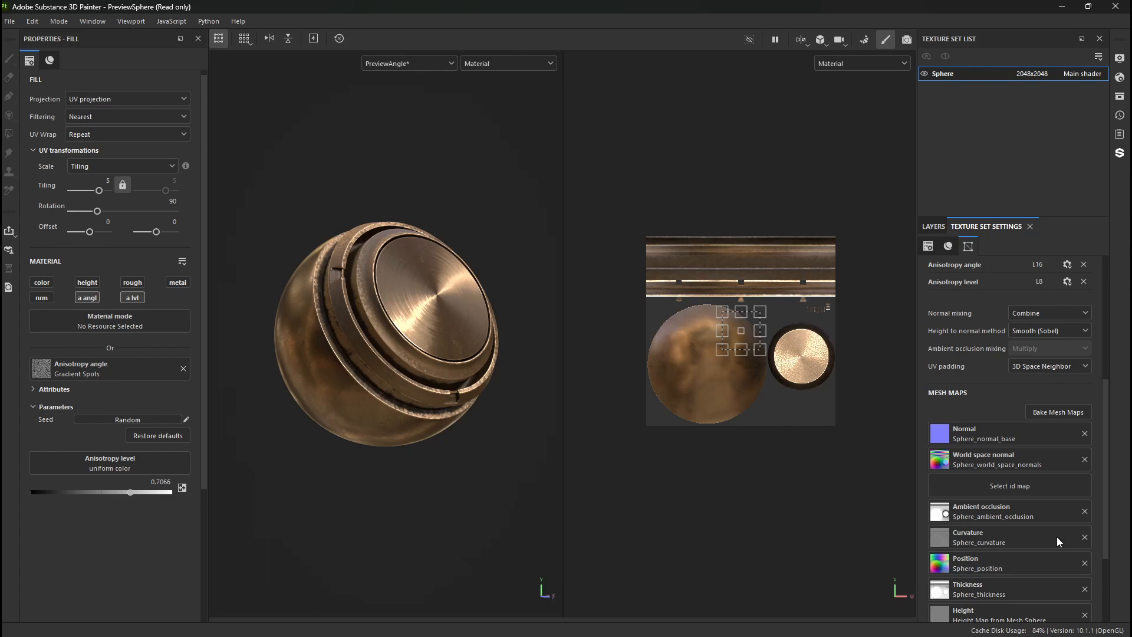
left_click(933, 227)
left_click(986, 227)
left_click_drag(1059, 217, 1062, 110)
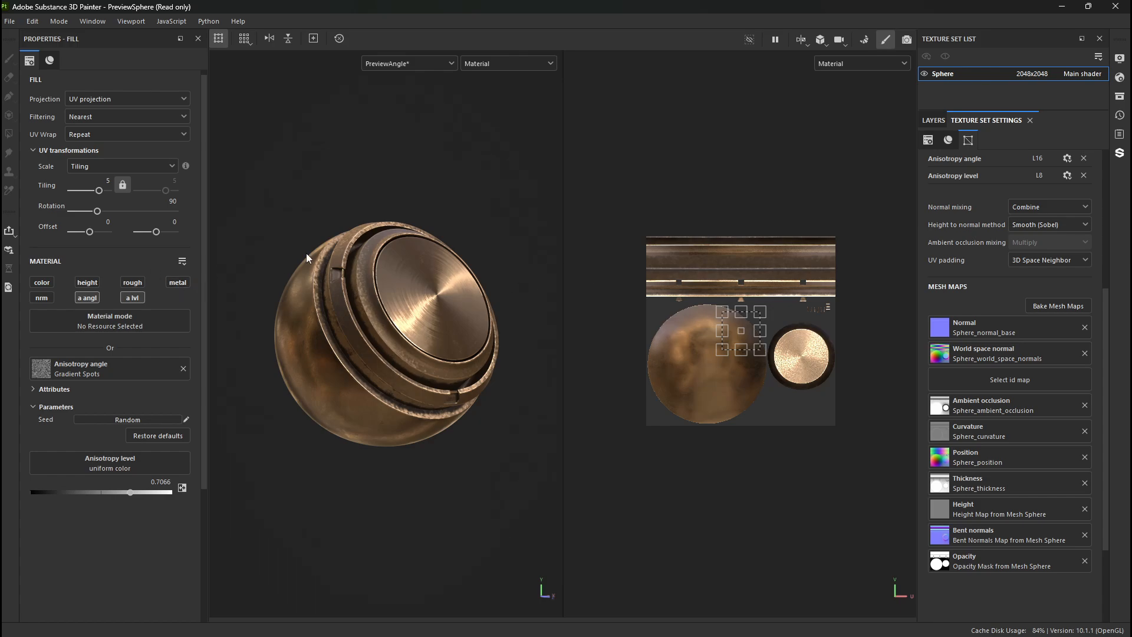
- Examine the bronze preview sphere in the 3D viewport from different angles and distances
left_click_drag(398, 184, 389, 237, "alt")
right_click_drag(389, 236, 519, 433, "alt")
left_click_drag(385, 323, 435, 216, "alt")
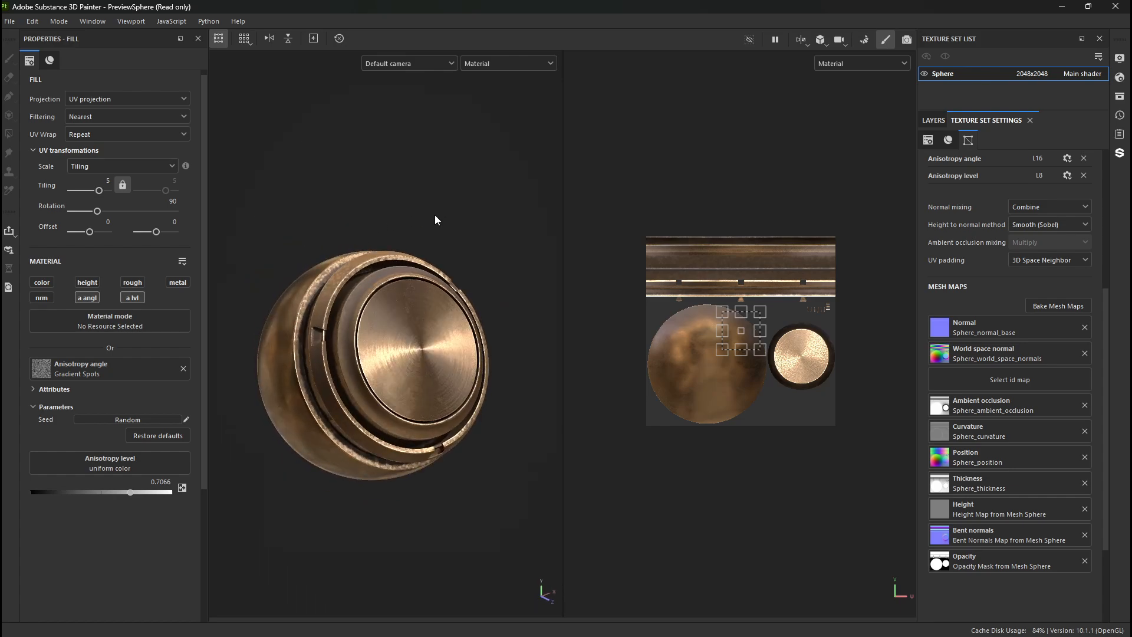
scroll(435, 216, "up", 3)
left_click_drag(268, 128, 257, 102, "alt")
right_click_drag(387, 213, 141, 108, "alt")
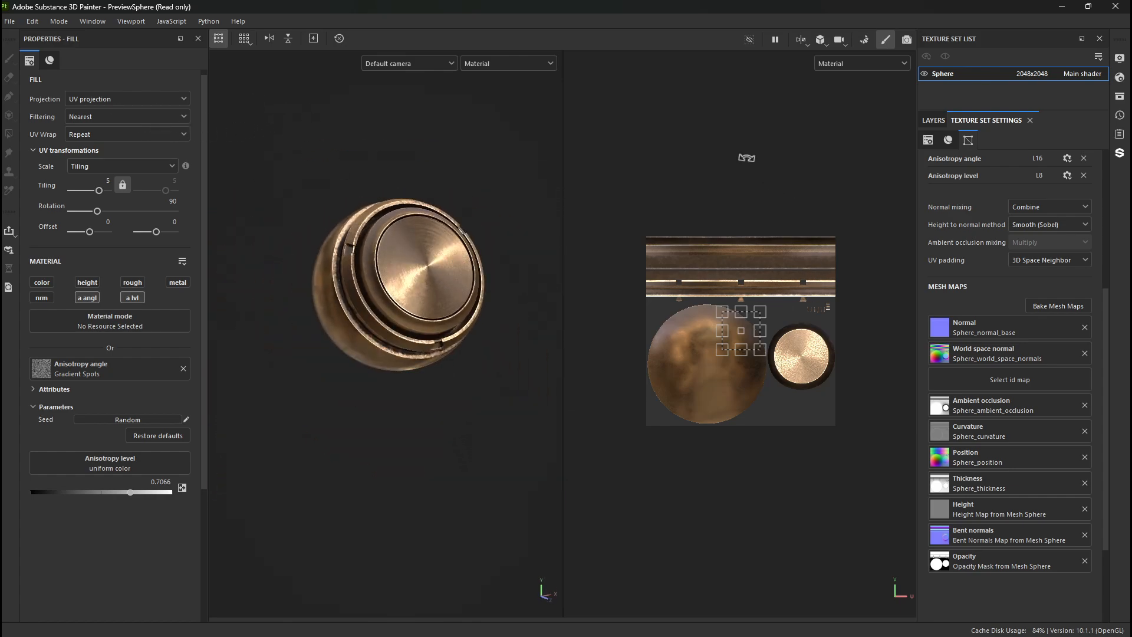
- Pan and rotate the 2D texture view, rotate the fill to 102.86268 degrees, and frame the whole UV layout
left_click_drag(755, 158, 721, 163)
middle_click_drag(729, 170, 727, 184, "alt")
right_click_drag(727, 184, 698, 223, "alt")
left_click_drag(732, 206, 739, 242, "alt")
middle_click_drag(739, 236, 730, 230, "alt")
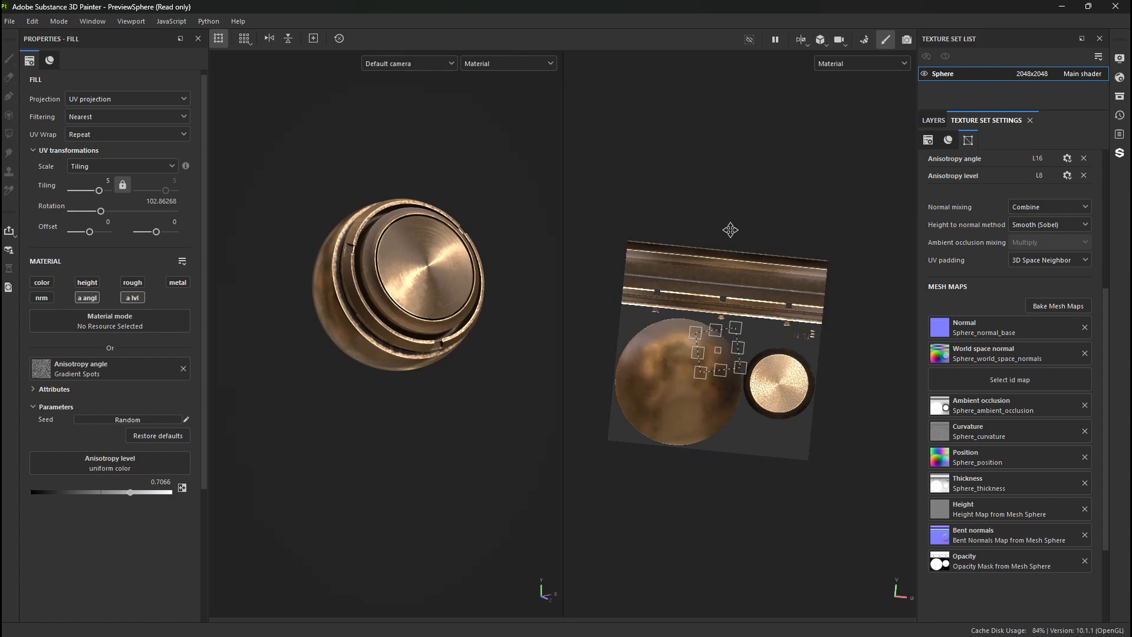
key("f")
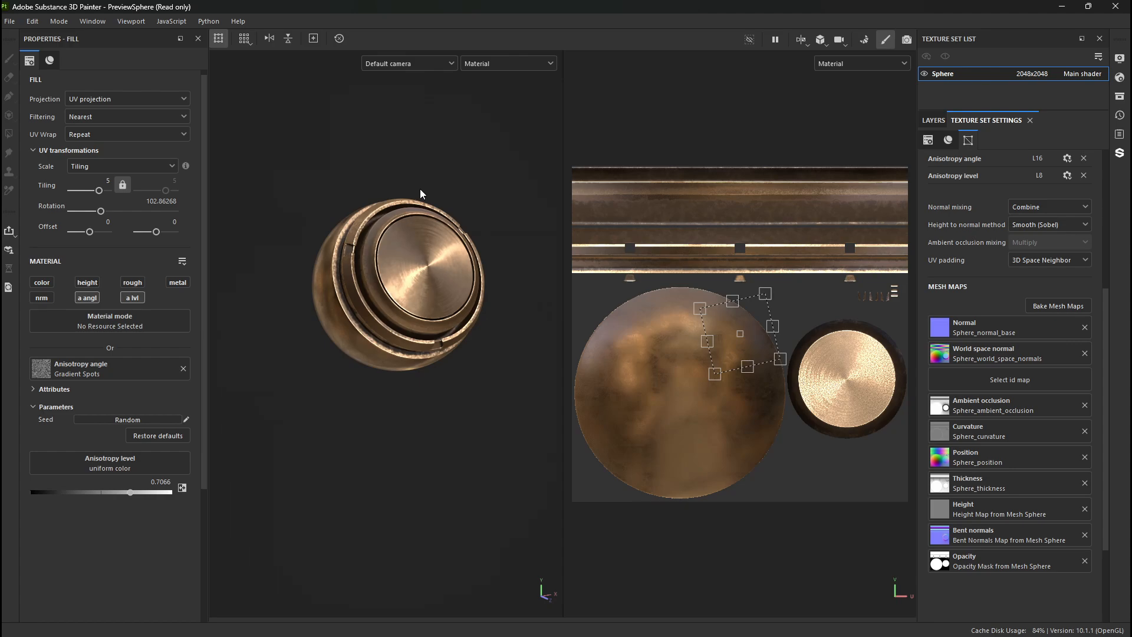
- Show the layer stack and inspect the properties of Layer 1, the Anisotropy folder and the Disc layer's upper fill
left_click(937, 121)
left_click(1000, 161)
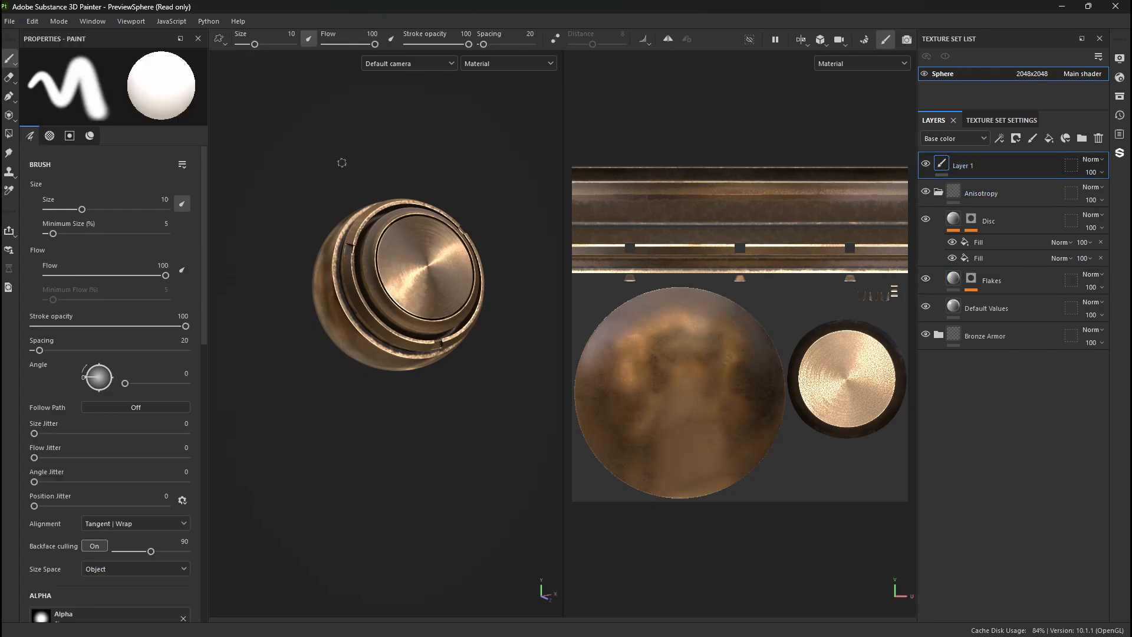
left_click(1025, 197)
left_click(1017, 243)
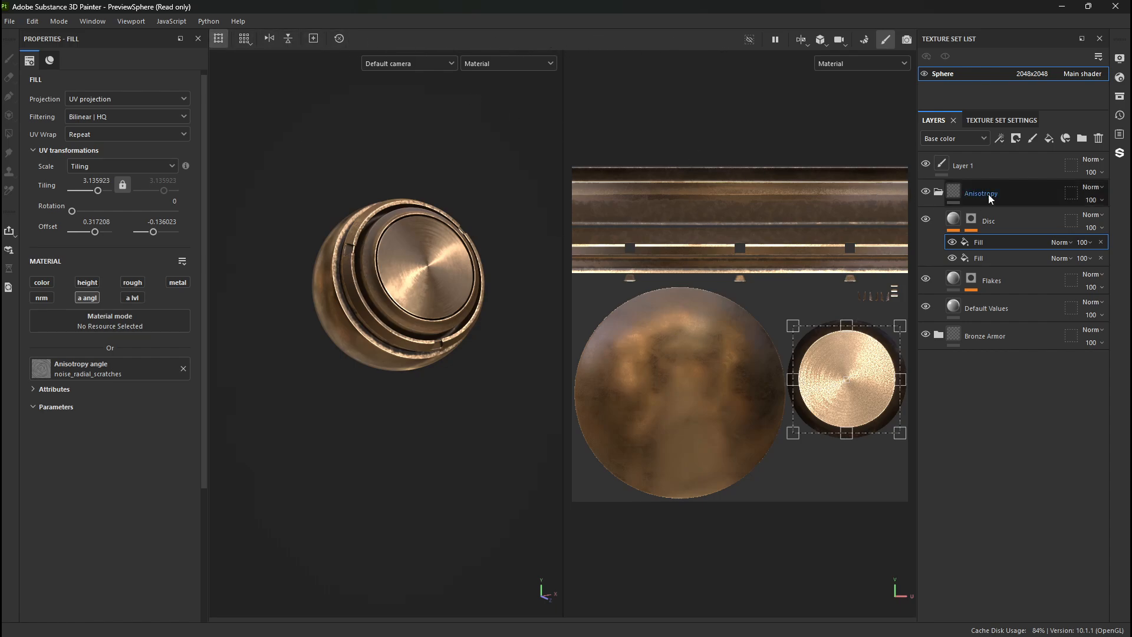
- Configure the paint brush on Layer 1 with size 30.46, minimum size 32, flow 74, stroke opacity 48 and spacing 5
left_click(993, 169)
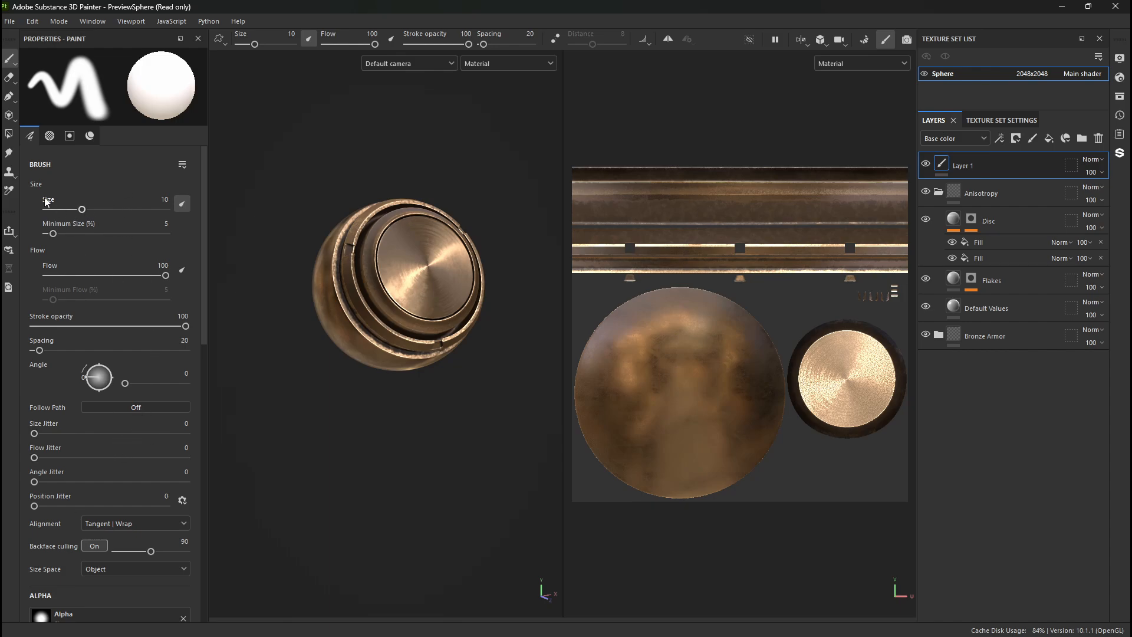
mouse_move(82, 210)
left_mouse_down()
mouse_move(132, 217)
mouse_move(43, 237)
mouse_move(118, 238)
mouse_move(86, 243)
left_mouse_up()
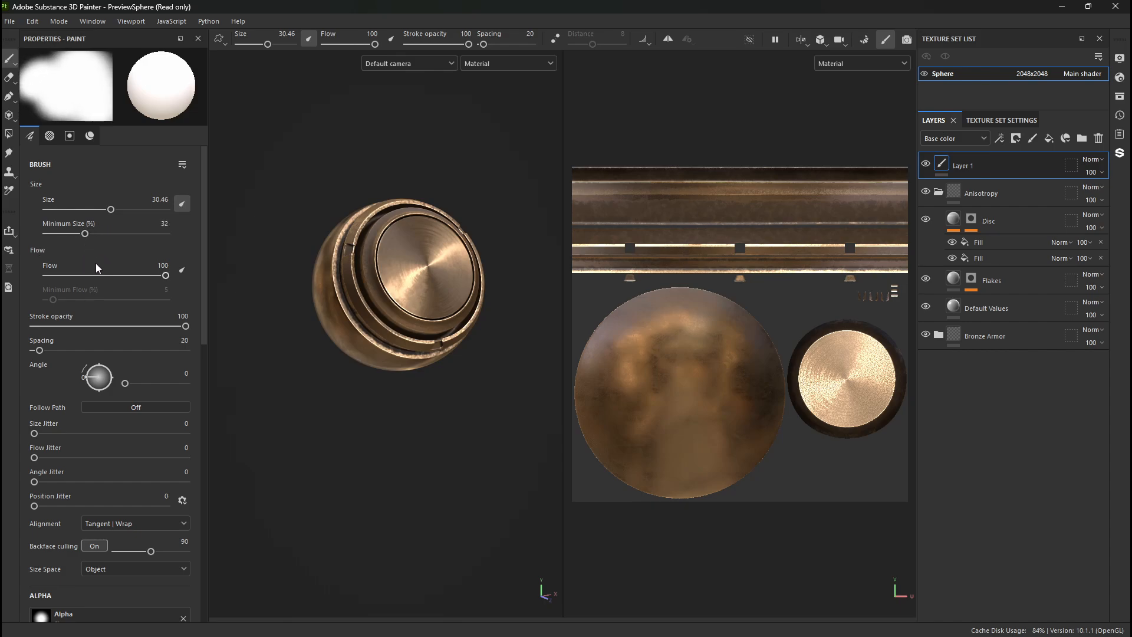
mouse_move(166, 276)
left_mouse_down()
mouse_move(80, 275)
mouse_move(135, 275)
left_mouse_up()
mouse_move(109, 327)
left_mouse_down()
mouse_move(67, 327)
mouse_move(107, 326)
mouse_move(103, 348)
mouse_move(20, 358)
left_mouse_up()
- Review the brush's jitter, alignment, alpha, stencil and material channel settings for Layer 1
scroll(41, 356, "down", 3)
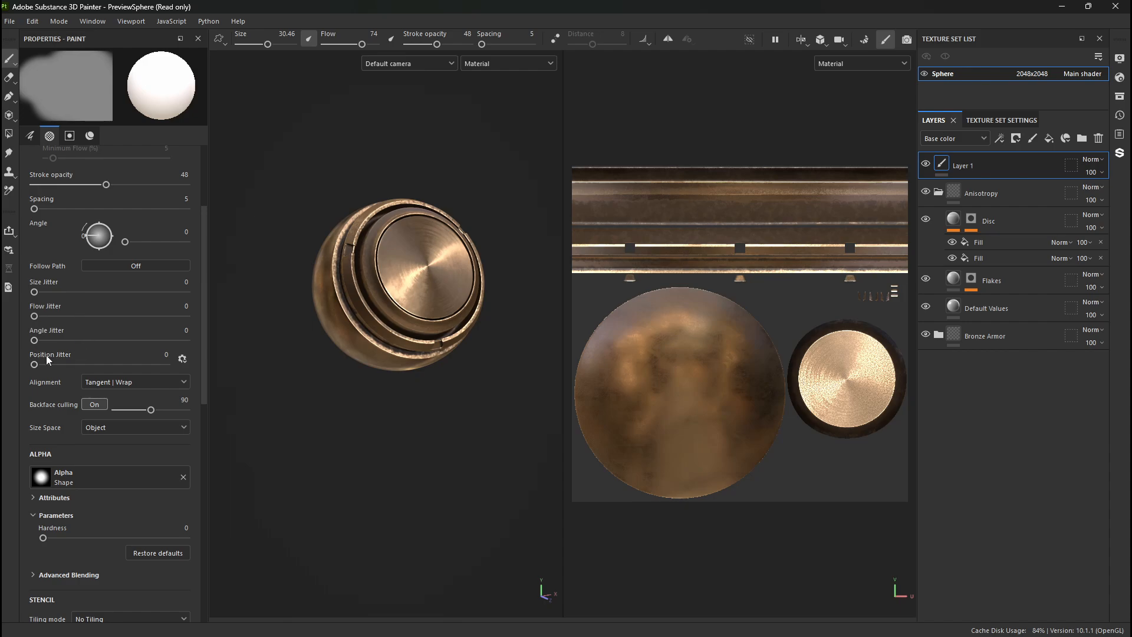
scroll(65, 348, "down", 3)
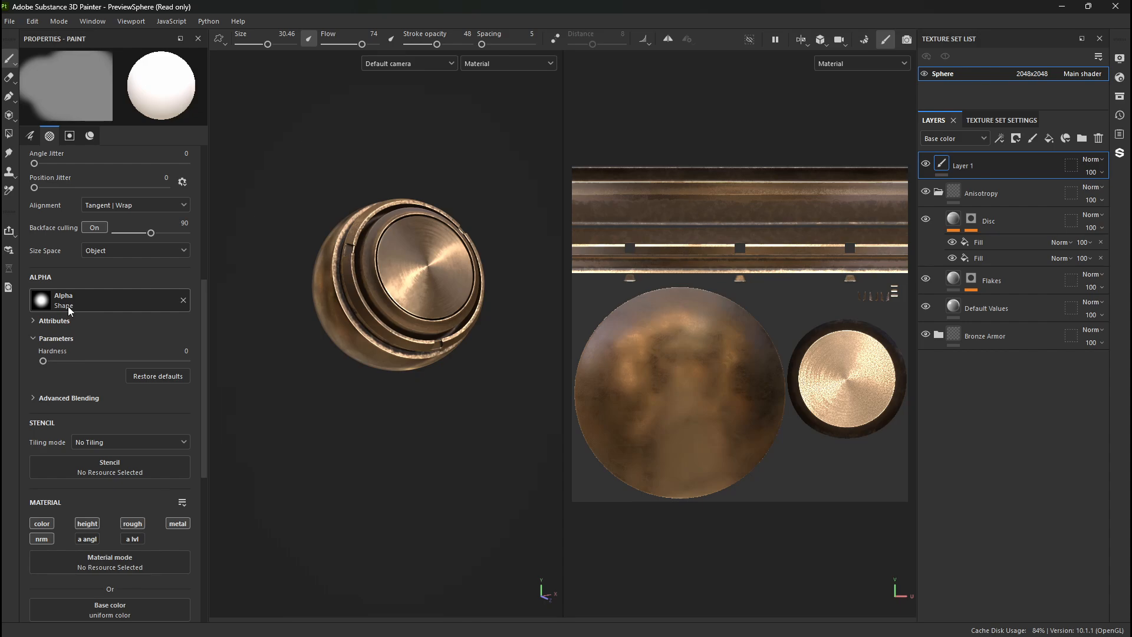
scroll(100, 349, "down", 5)
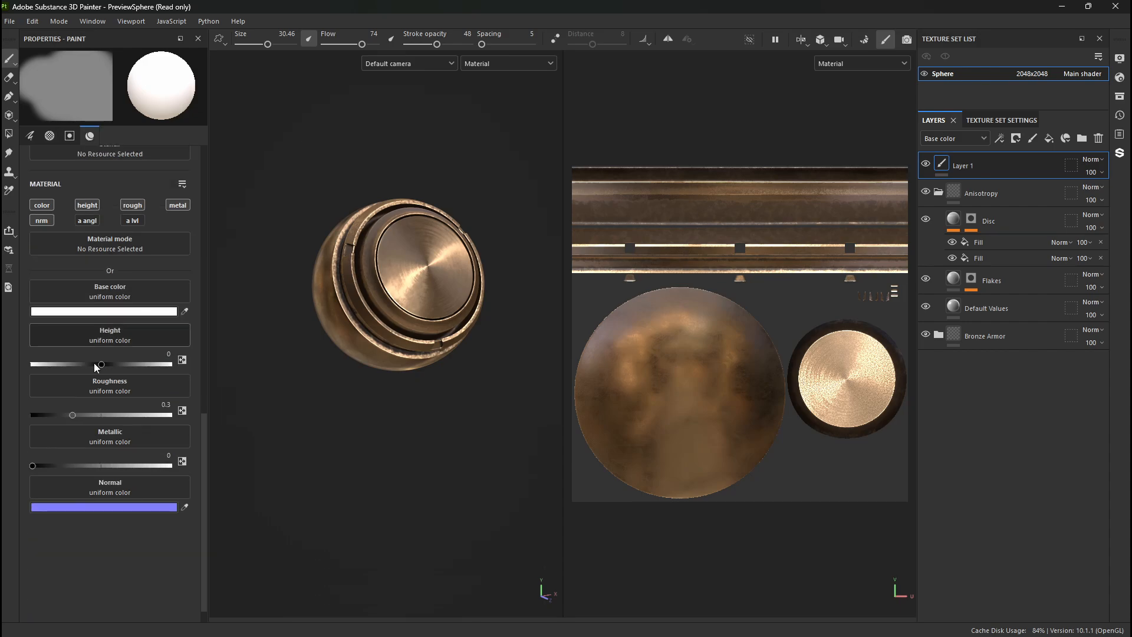
scroll(96, 366, "down", 1)
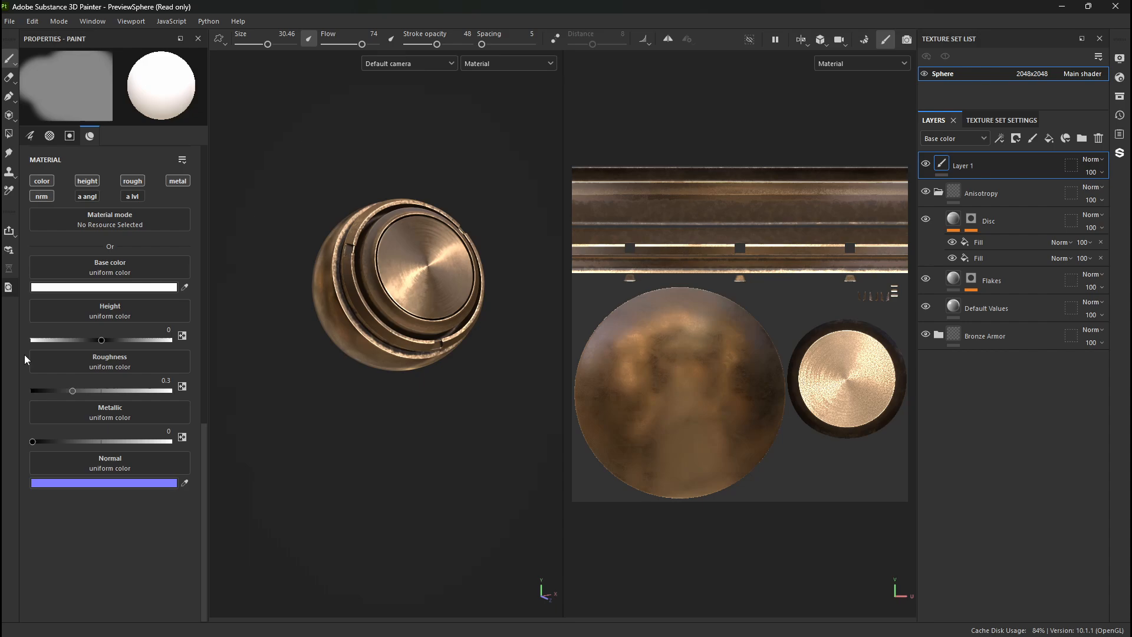
scroll(125, 356, "up", 9)
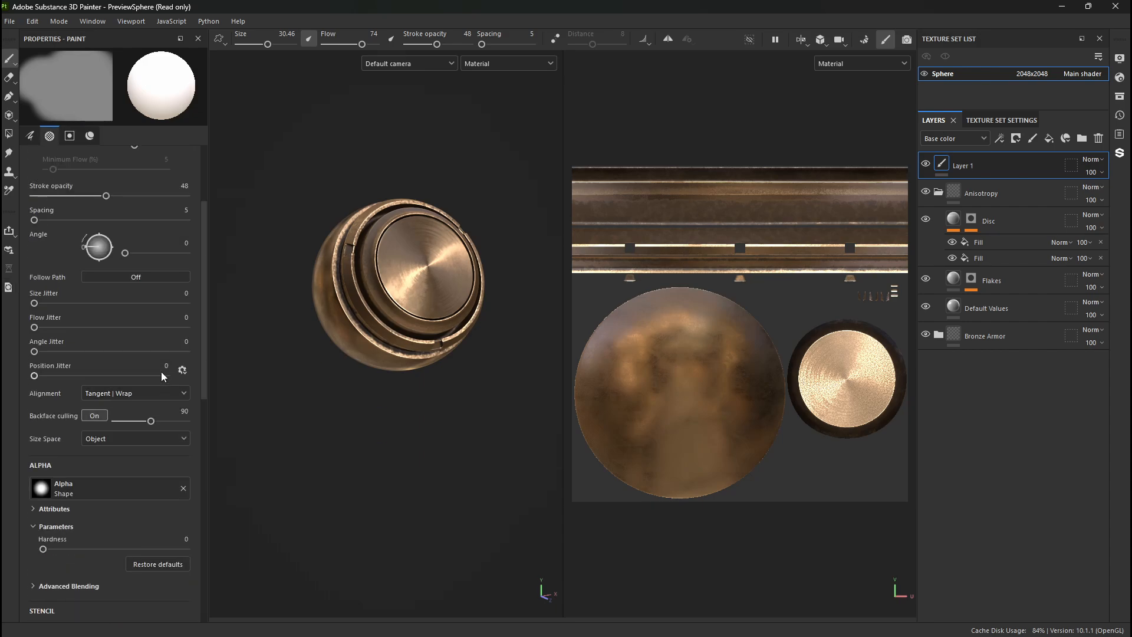
- Turn on symmetry, show its Mirror X settings, and turn symmetry off again
scroll(161, 371, "up", 2)
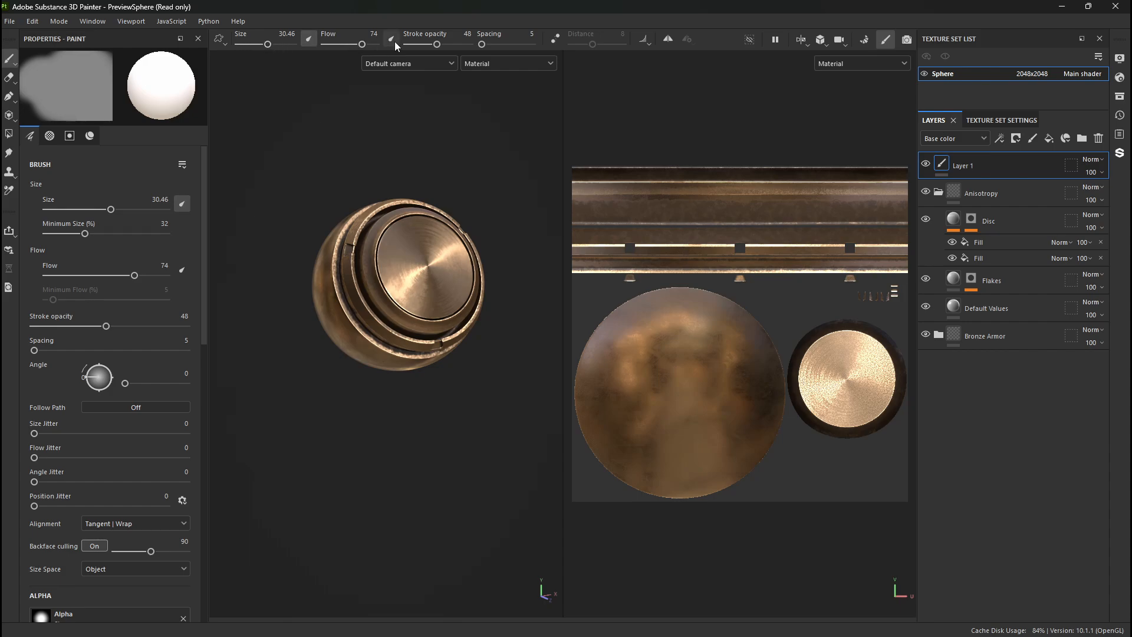
left_click(667, 39)
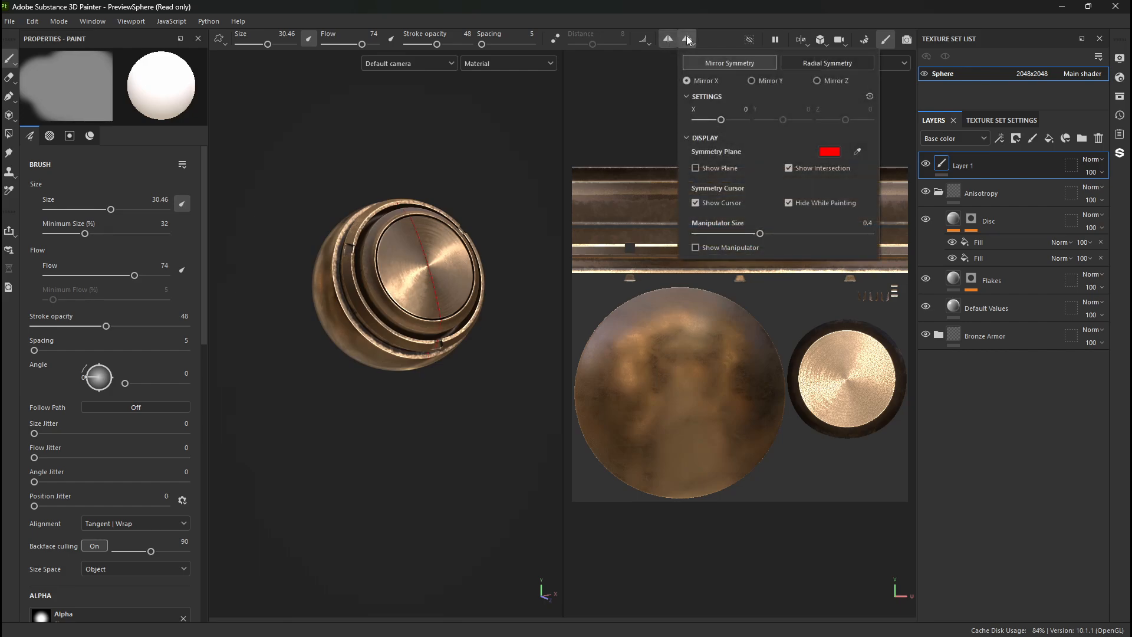
left_click(666, 42)
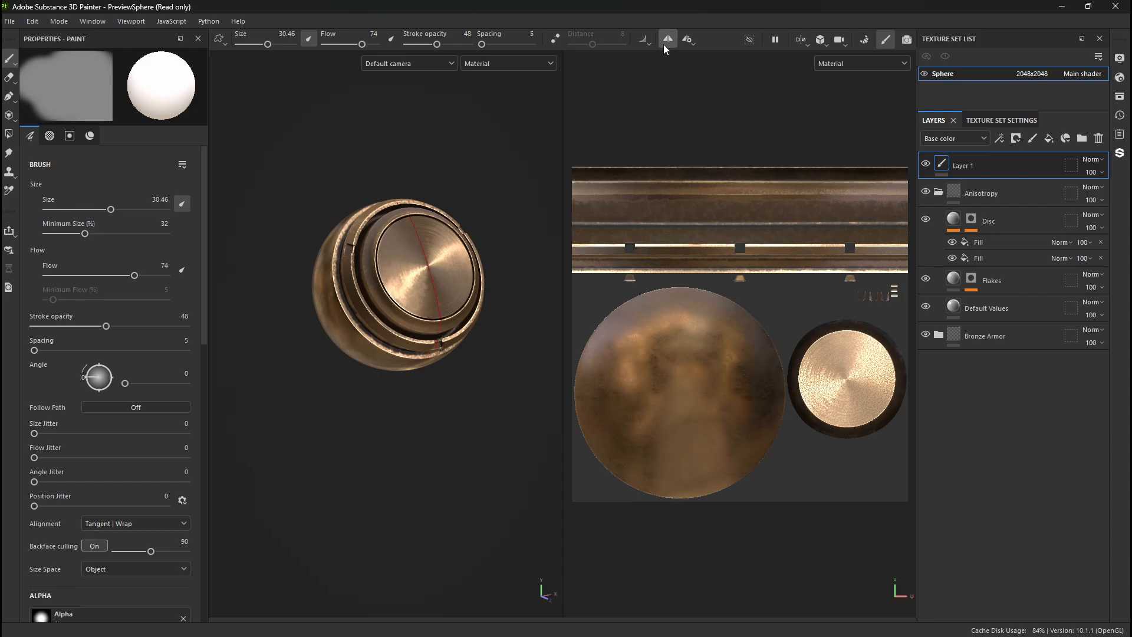
left_click(662, 41)
- Look at the sphere in Iray rendering mode and the mesh map baking mode, ending in painting mode
left_click(906, 40)
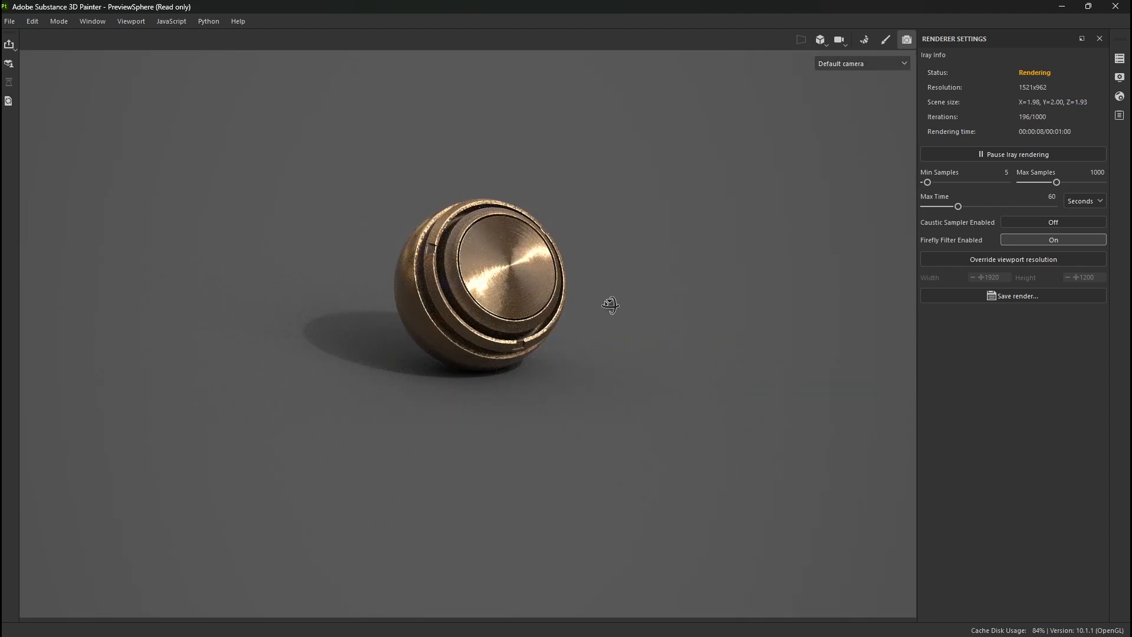
left_click_drag(609, 306, 587, 298, "alt")
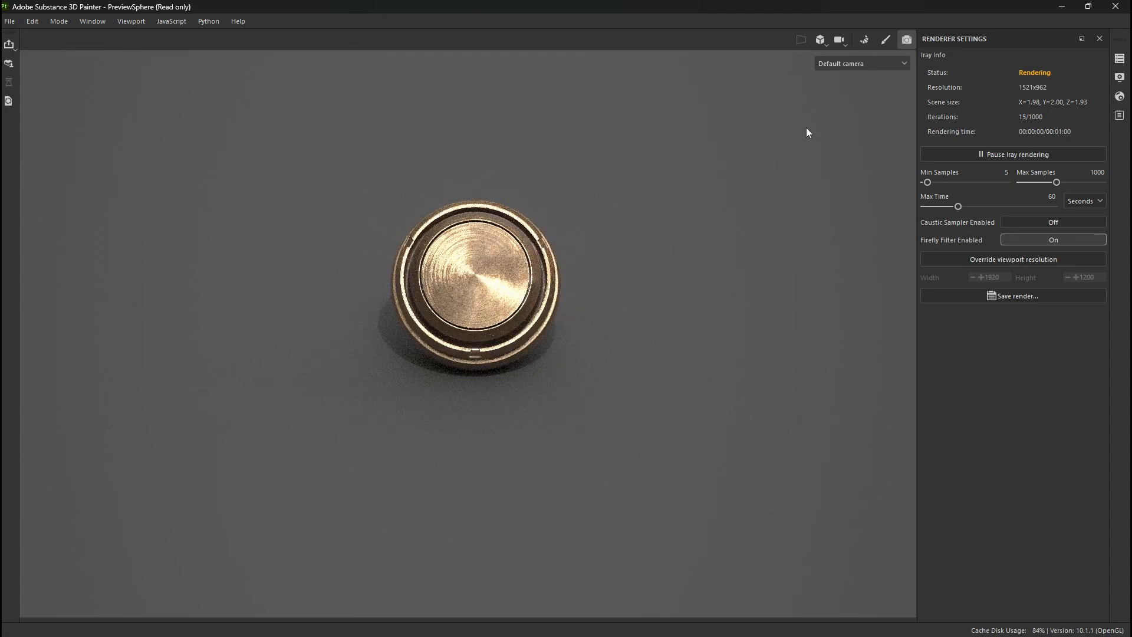
left_click(883, 42)
left_click(867, 41)
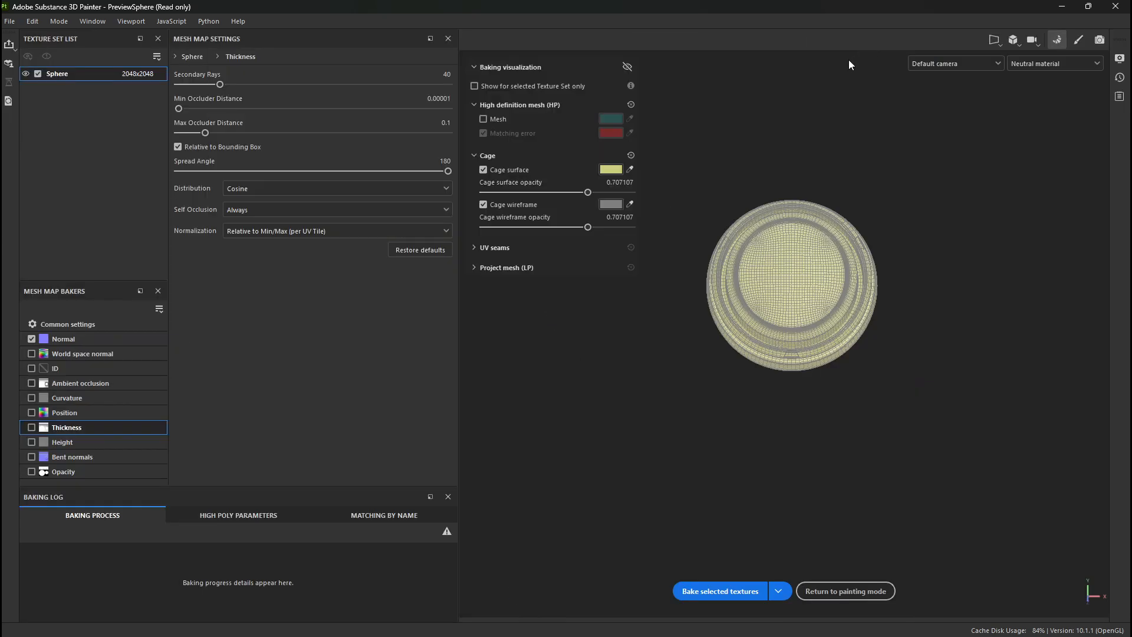
left_click(859, 593)
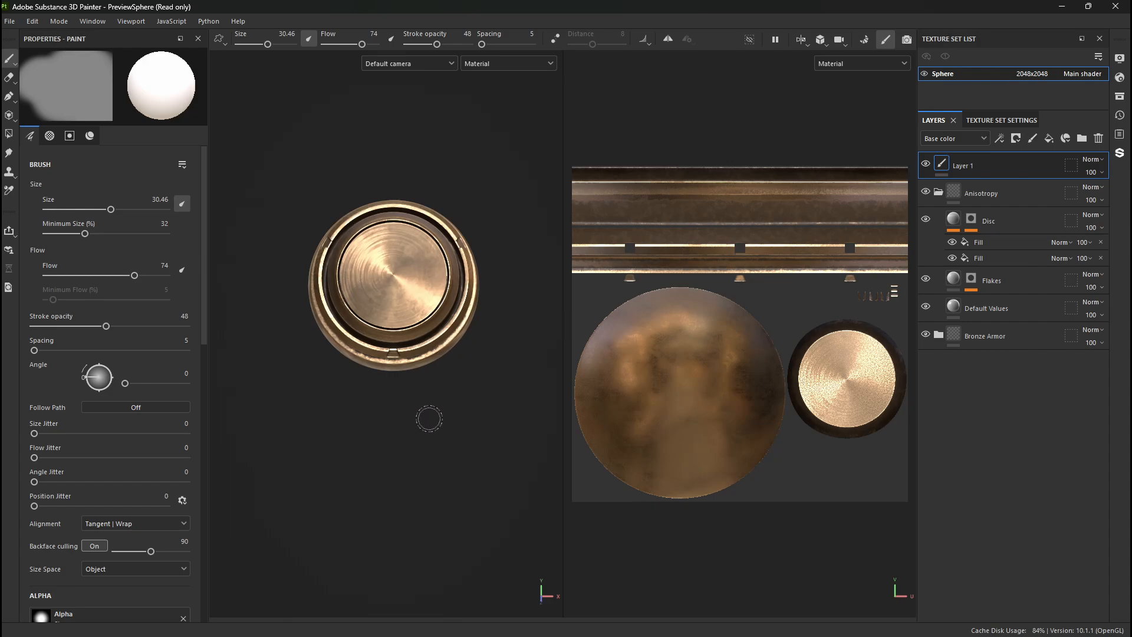
- Switch to Maya and move the selected plain bodice mesh clear of the overlapping version with the red pouch
key("alt+Tab")
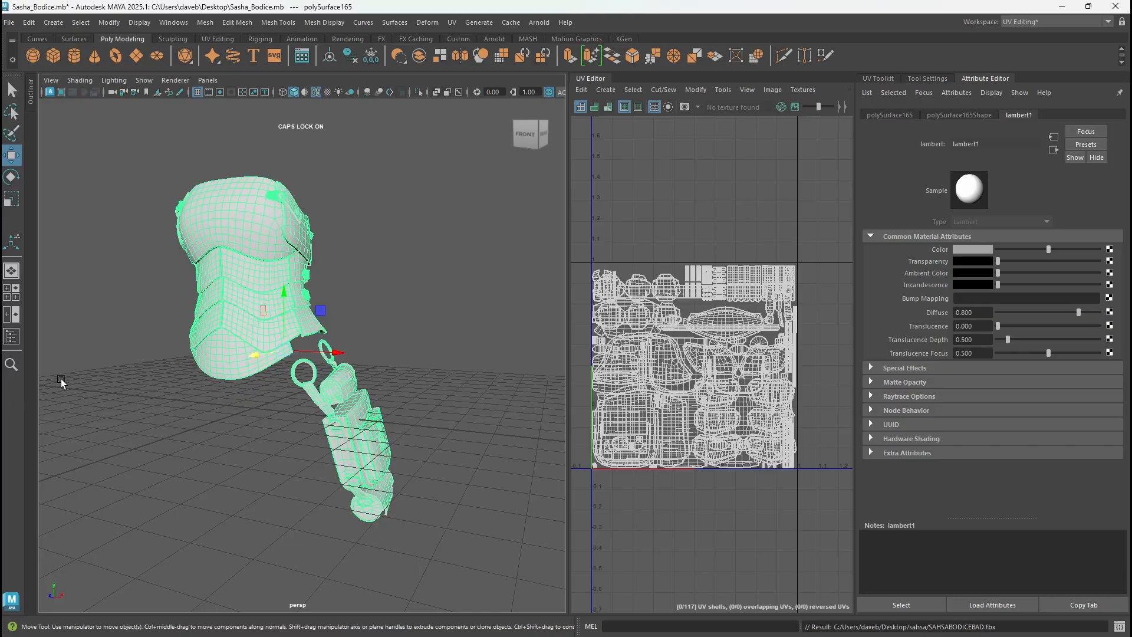
left_click(396, 263)
left_click(268, 280)
left_click_drag(254, 356, 331, 335)
key("Delete")
left_click(279, 314)
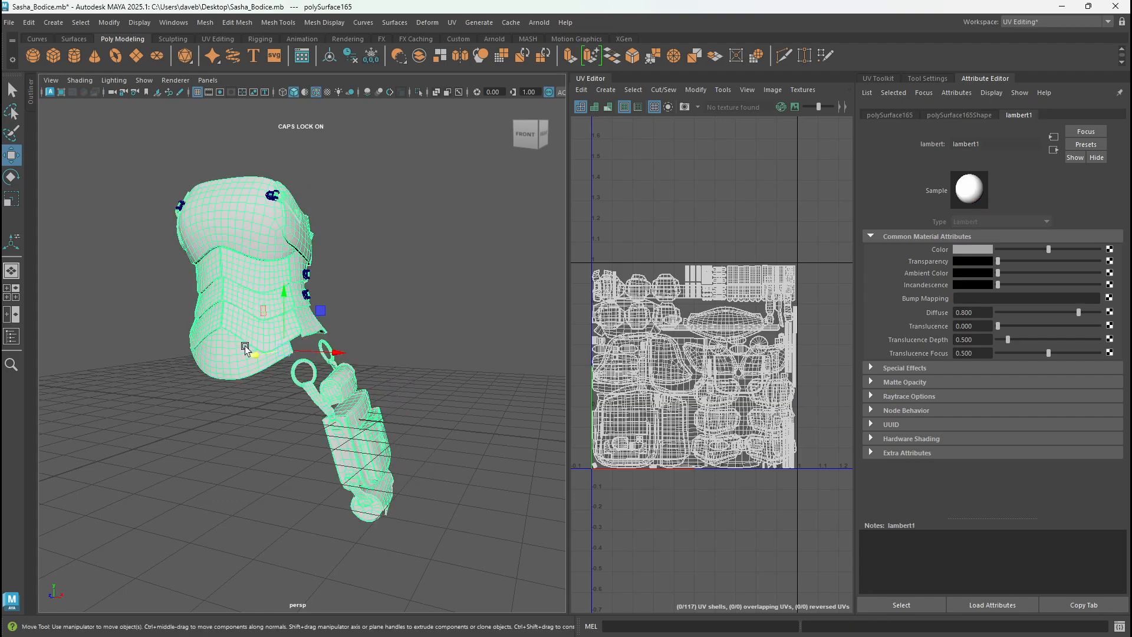
left_click_drag(255, 355, 331, 341, "shift")
left_click(409, 278)
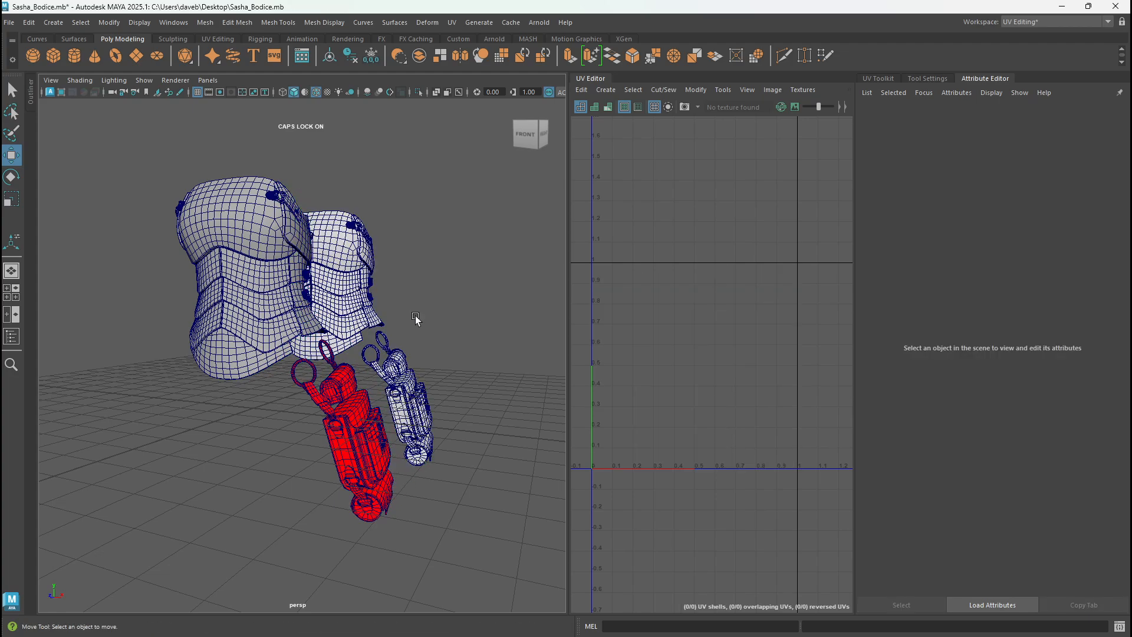
- Compare the two bodice versions, then select the plain one and examine its bodice, pouch and shared UV layout up close
mouse_move(416, 319)
left_mouse_down("alt")
mouse_move(335, 331)
mouse_move(398, 298)
left_mouse_up("alt")
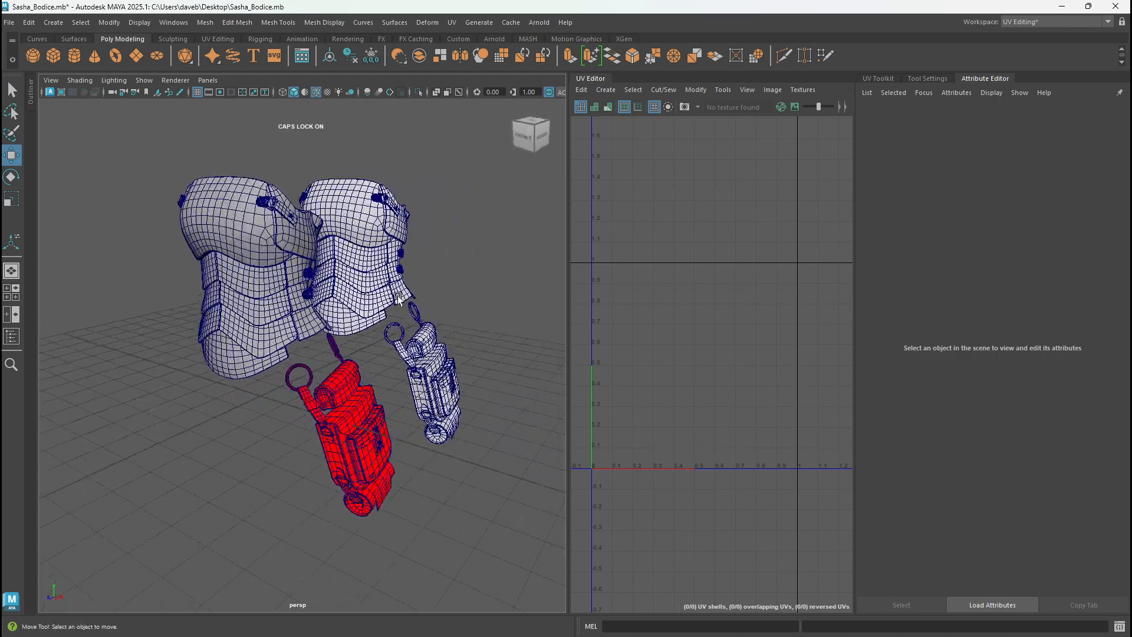
left_click(274, 298)
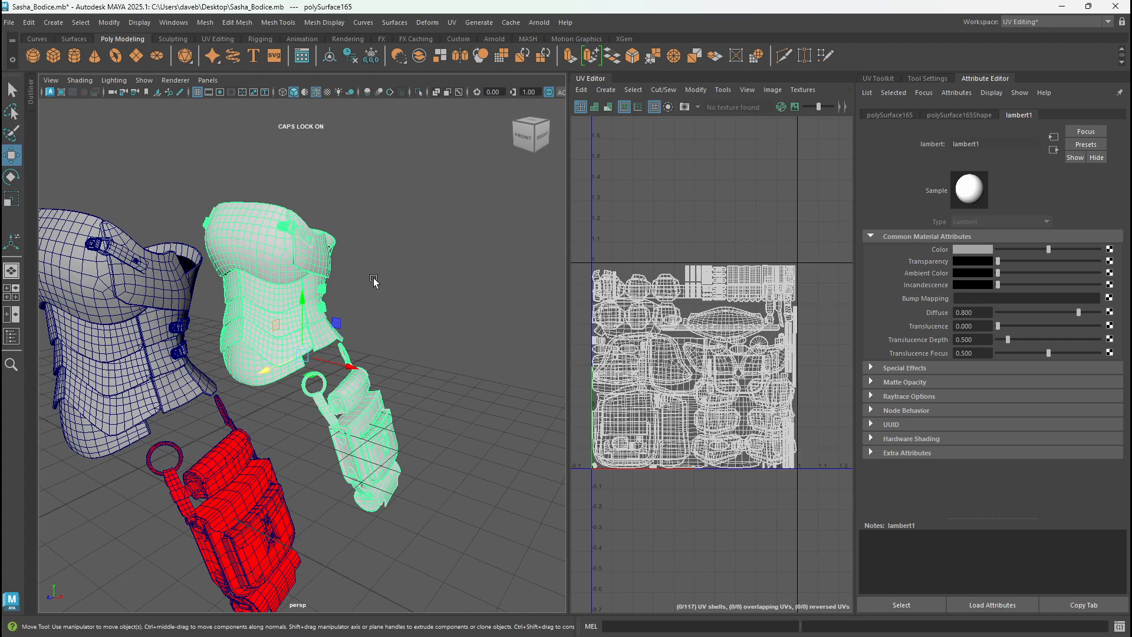
right_click_drag(375, 282, 399, 284, "alt")
left_click(411, 283)
left_click(325, 297)
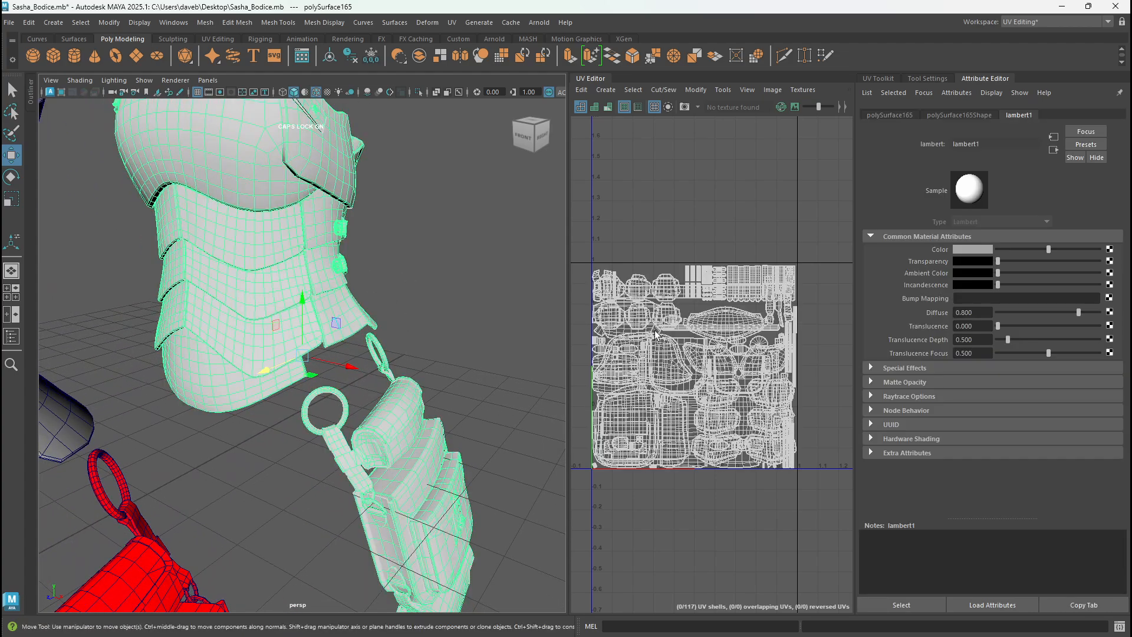
right_click_drag(656, 330, 686, 361, "alt")
middle_click_drag(291, 453, 284, 349, "alt")
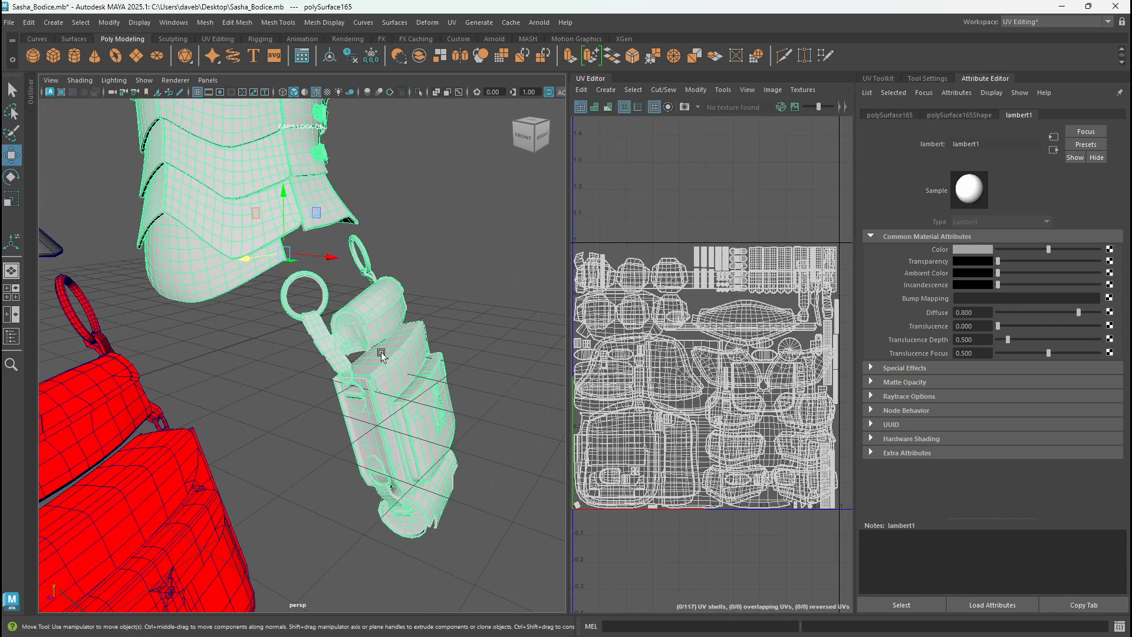
right_click_drag(527, 272, 575, 296)
- Try separating the pouch UVs by moving their shells about 0.99 along U, then select the bodice shells
left_click_drag(303, 254, 480, 493)
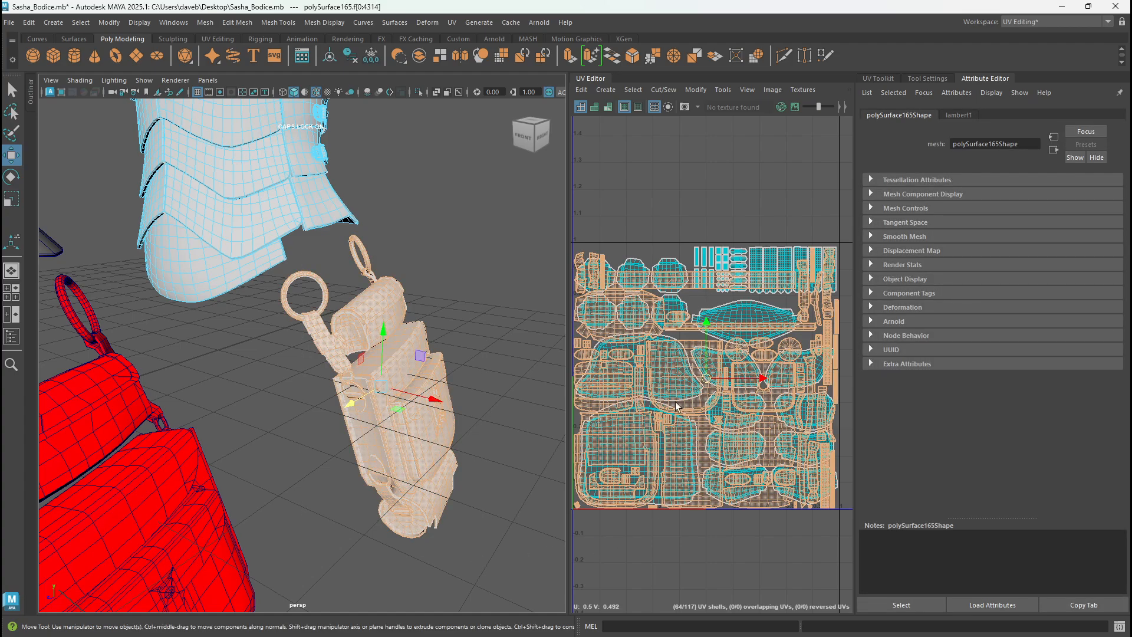
scroll(696, 378, "down", 5)
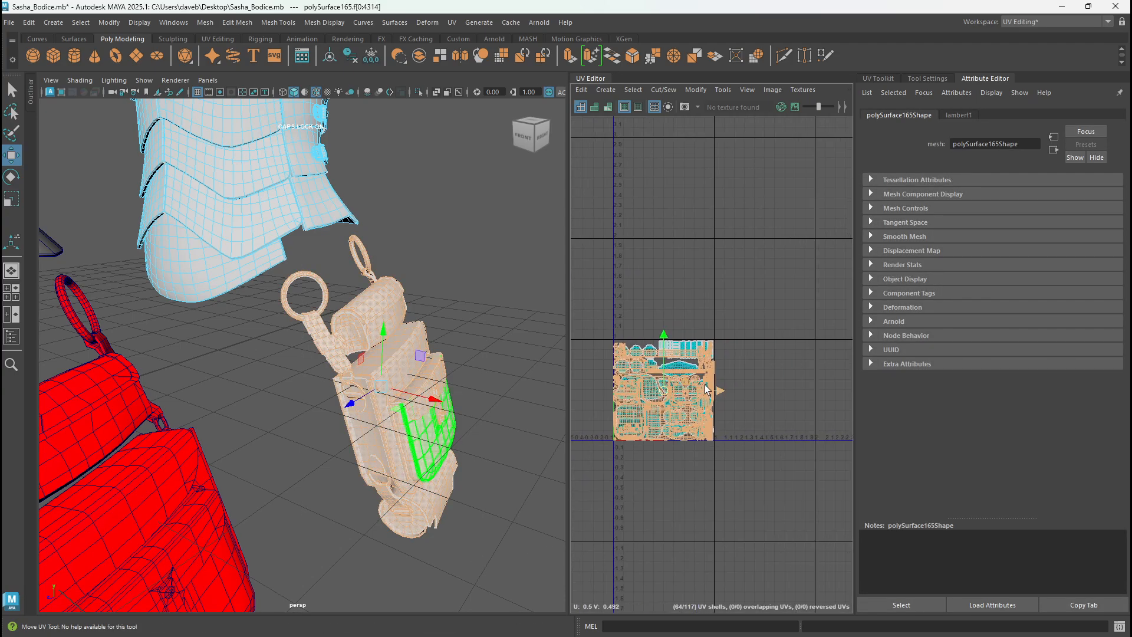
left_click_drag(706, 389, 825, 391)
key("f")
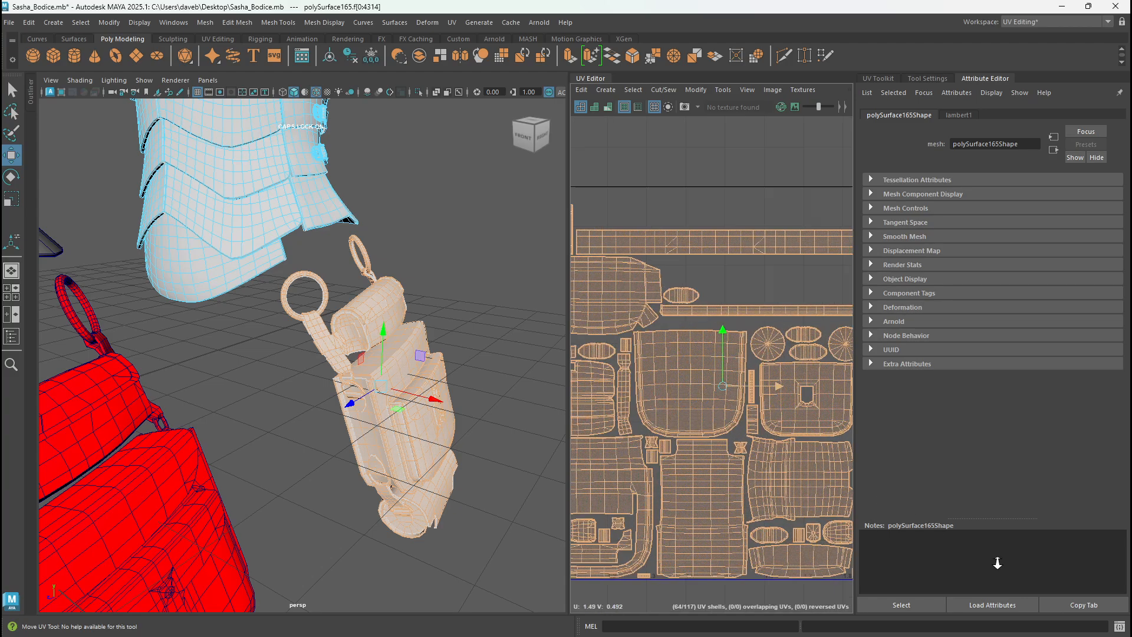
right_click_drag(998, 563, 907, 485, "alt")
middle_click_drag(669, 391, 814, 375, "alt")
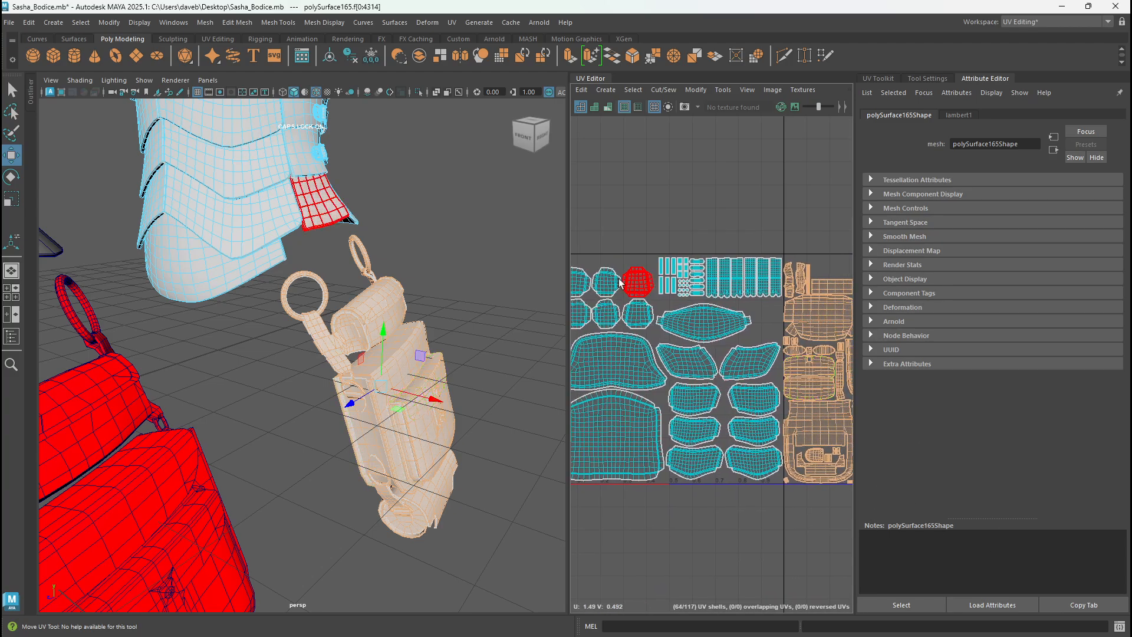
middle_click_drag(611, 275, 658, 272, "alt")
right_click_drag(659, 272, 627, 252, "alt")
left_click_drag(614, 243, 791, 527)
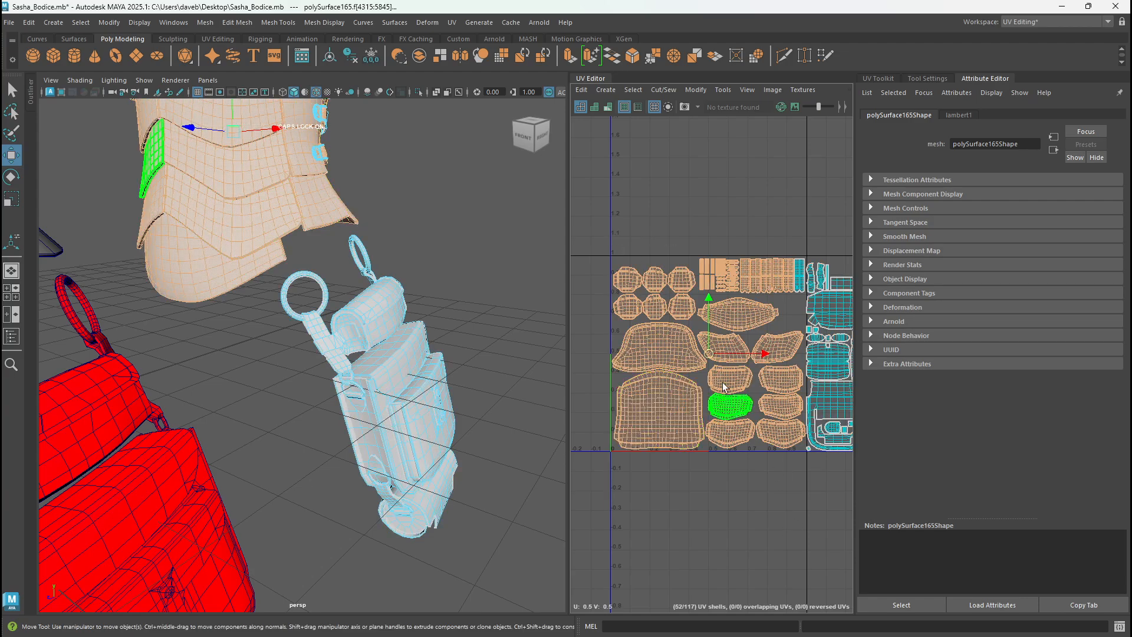
- Undo the bodice shell selection and the pouch UV move, and return to whole-object selection of the plain bodice
key("ctrl+z")
key("ctrl+z")
key("ctrl+z")
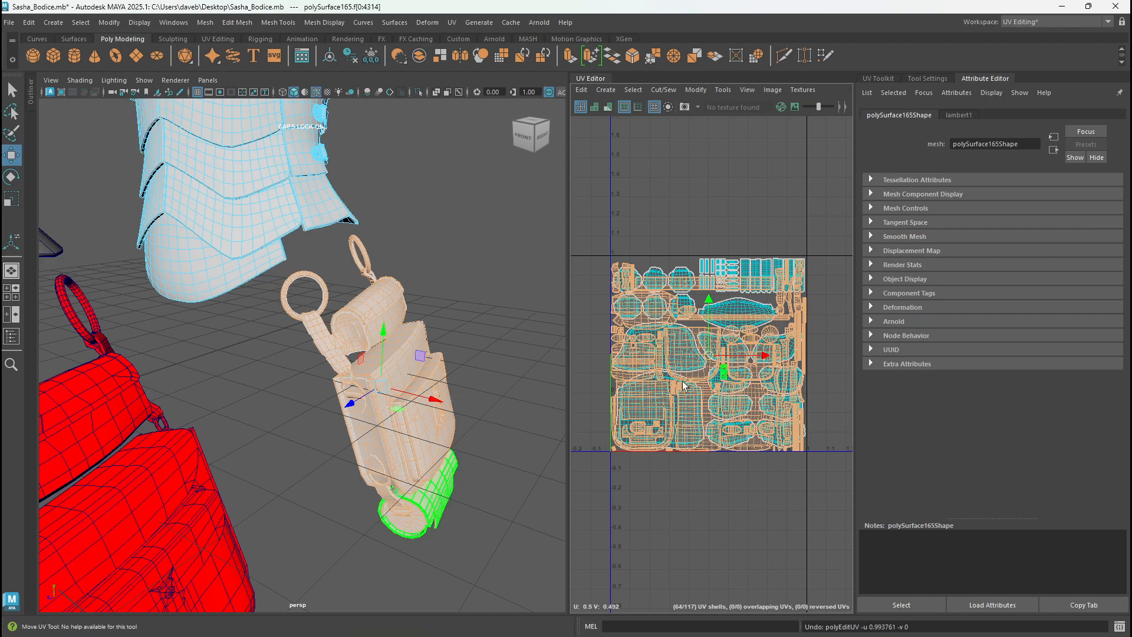
key("q")
right_click_drag(396, 300, 459, 270)
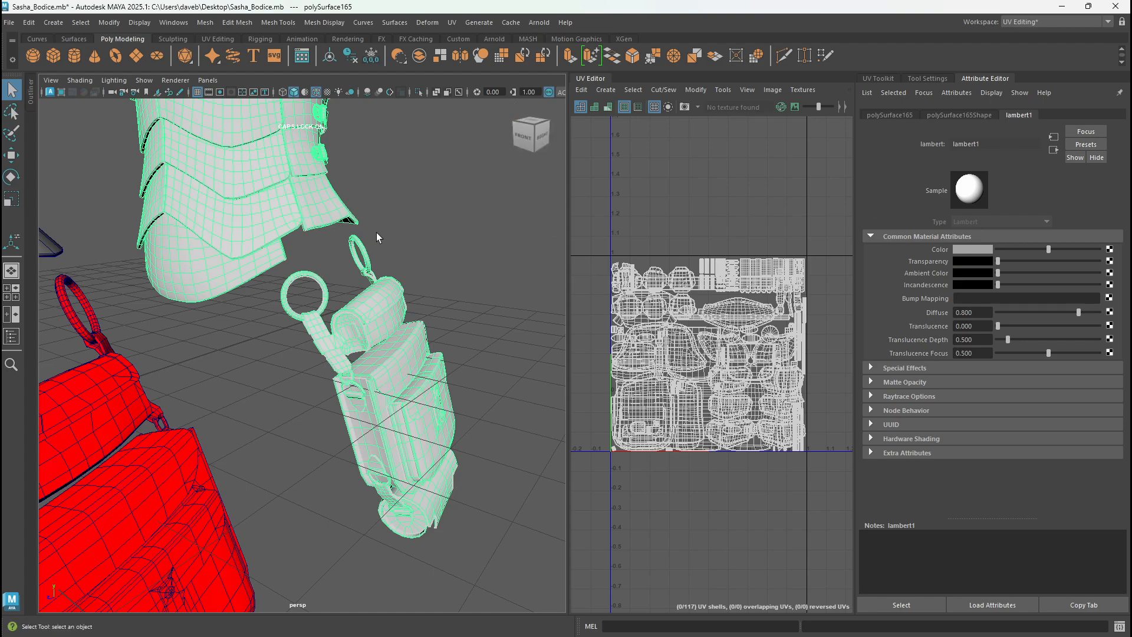
- Darken the colour of the plain bodice's lambert1 material to a medium grey
mouse_move(1003, 249)
left_mouse_down()
mouse_move(1042, 245)
mouse_move(1022, 246)
left_mouse_up()
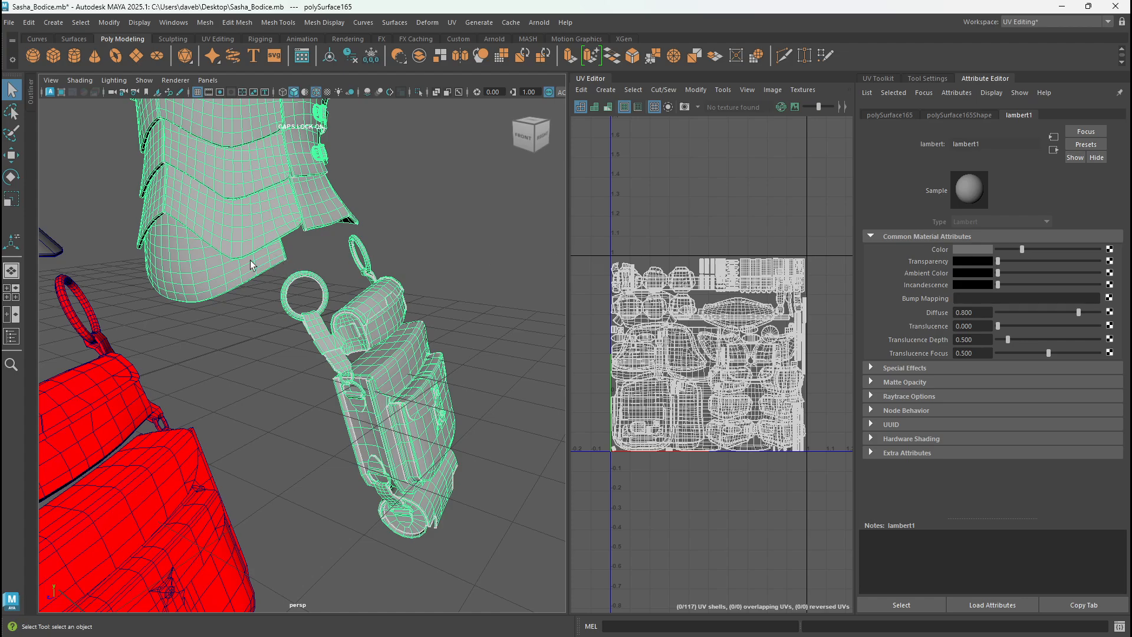
scroll(341, 287, "down", 3)
left_click_drag(279, 267, 257, 267, "alt")
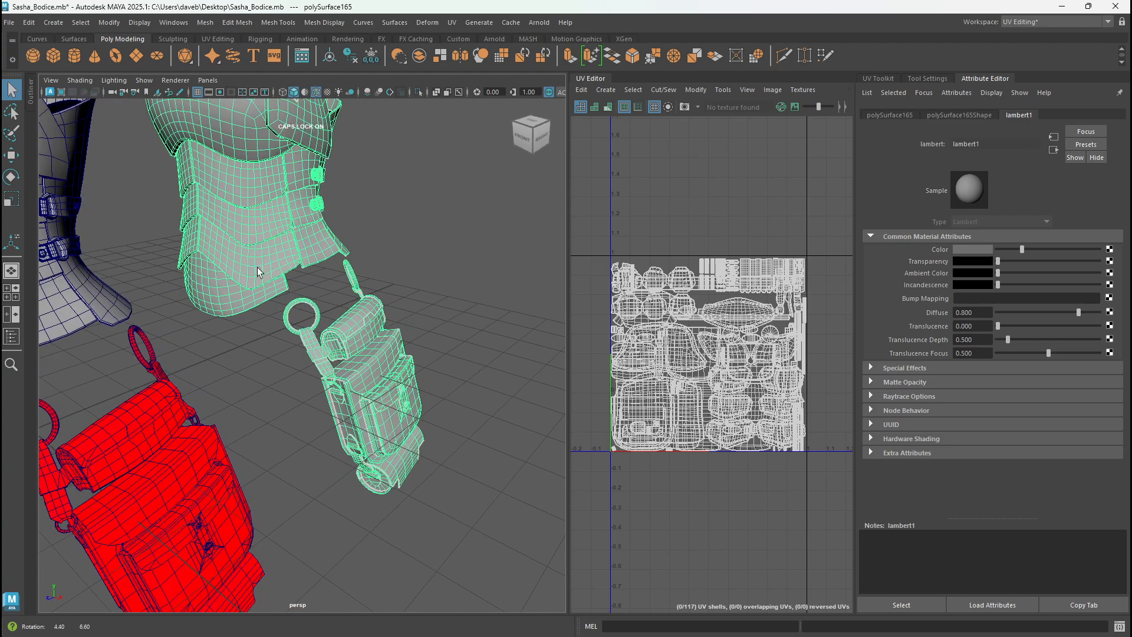
- Export the selected bodice as FBX, overwriting SAHSABODICEBAD.fbx in the sahsa folder
left_click(8, 22)
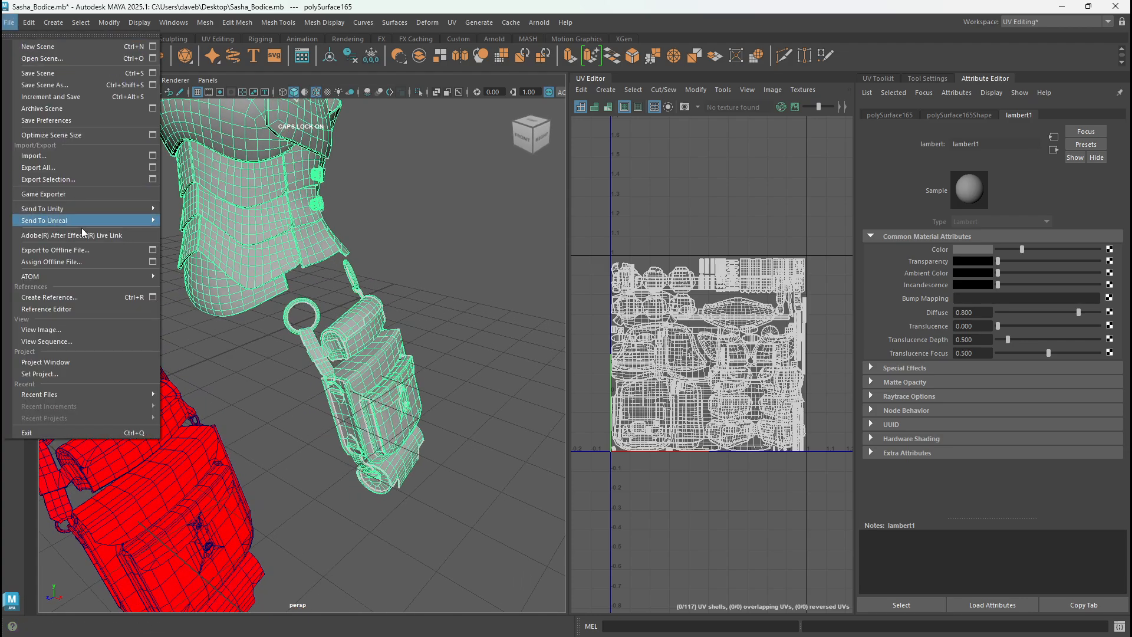
left_click(83, 180)
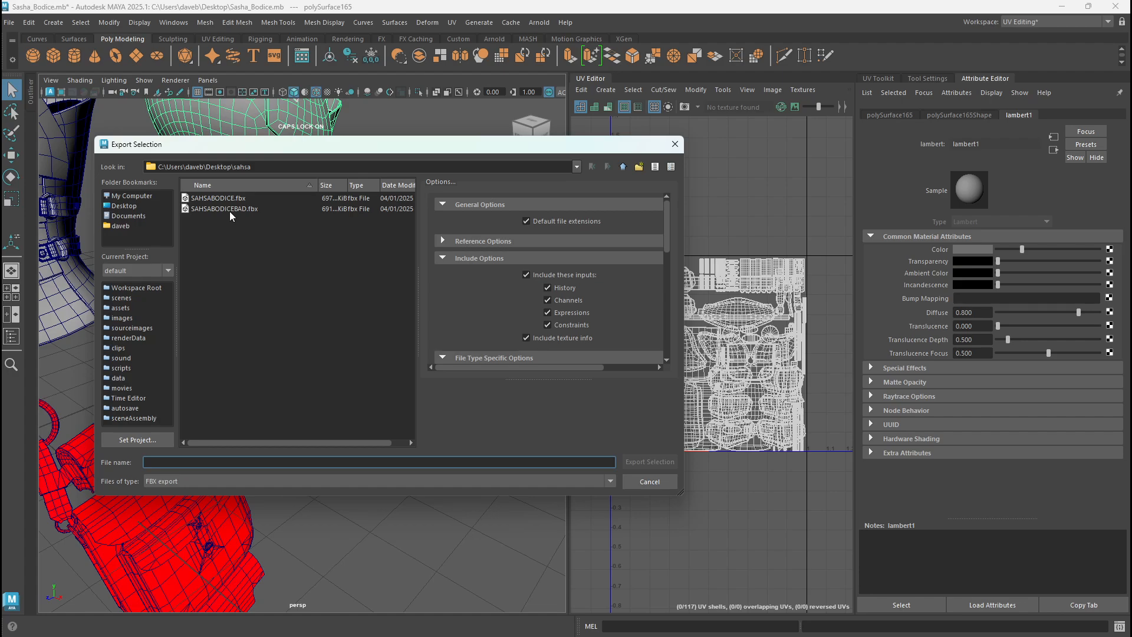
double_click(228, 210)
left_click(358, 334)
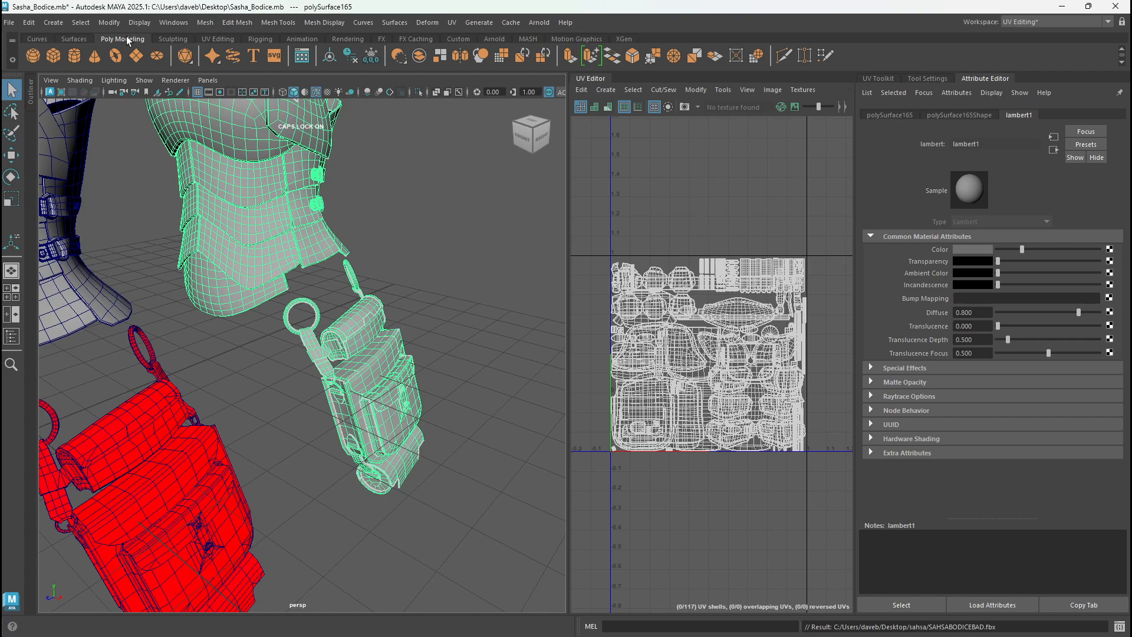
- Review the file types available for exporting the selection, including FBX export, and cancel the export
left_click(10, 24)
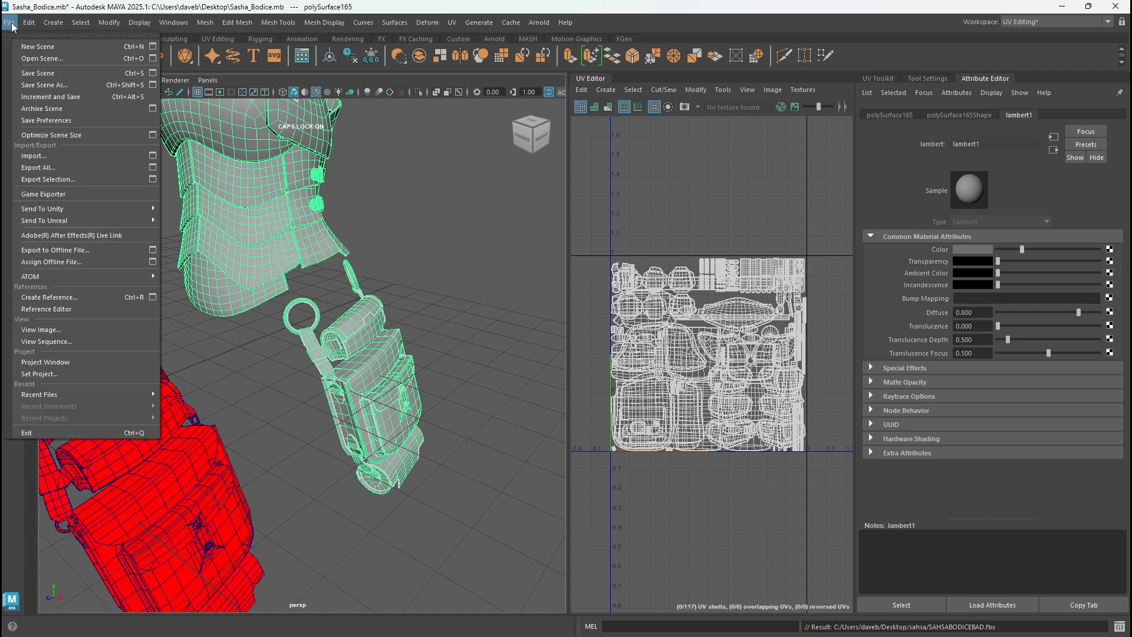
left_click(48, 181)
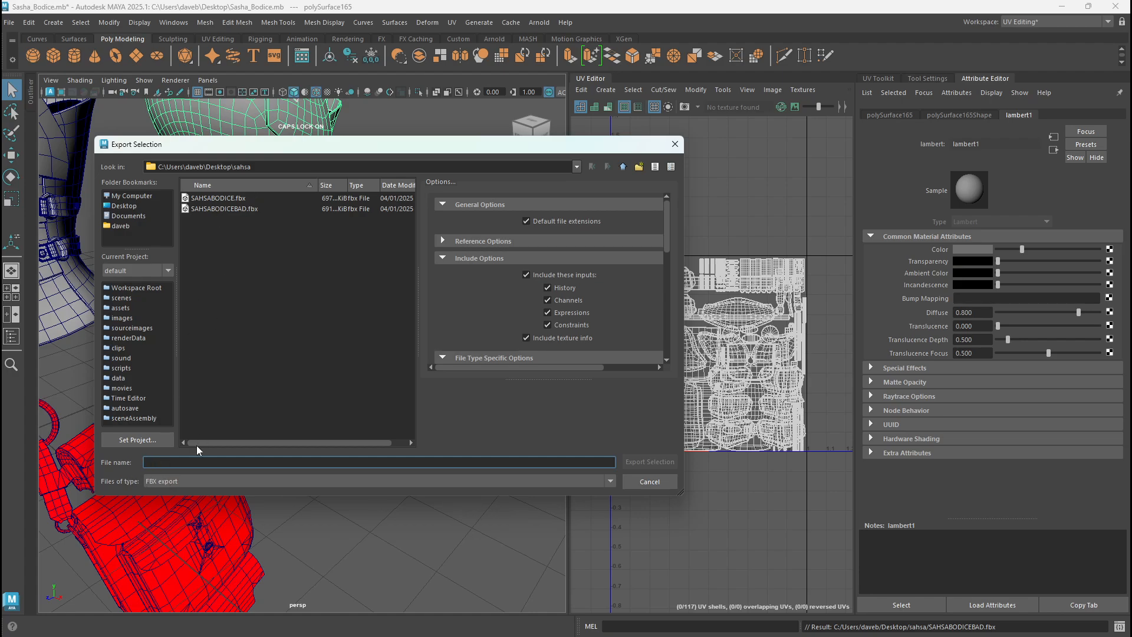
left_click(176, 481)
scroll(197, 544, "down", 1)
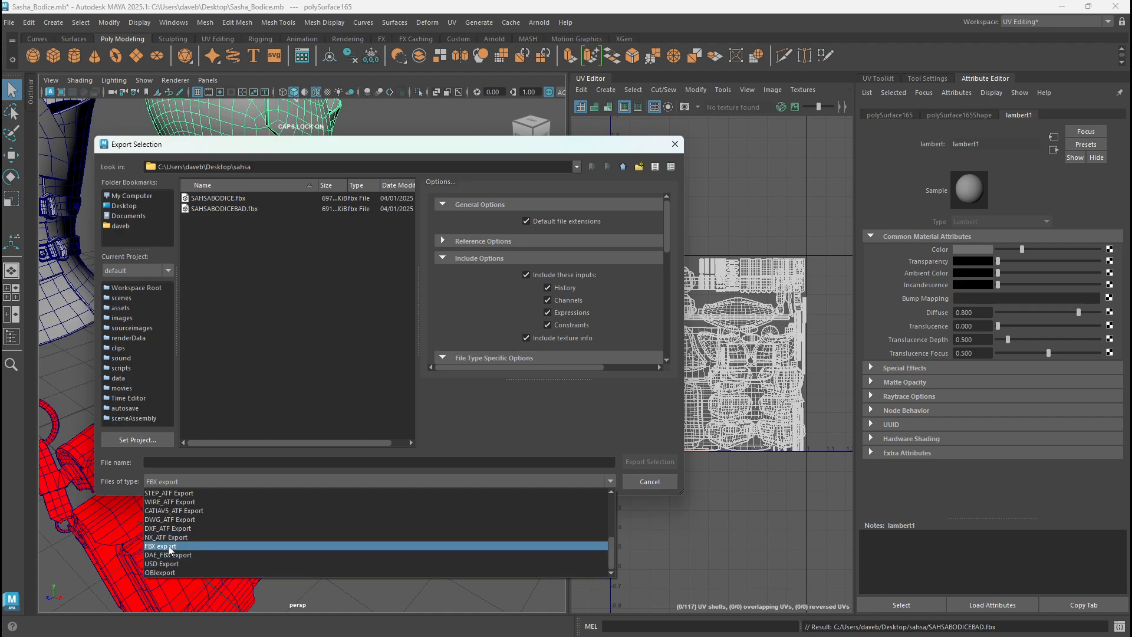
left_click(647, 482)
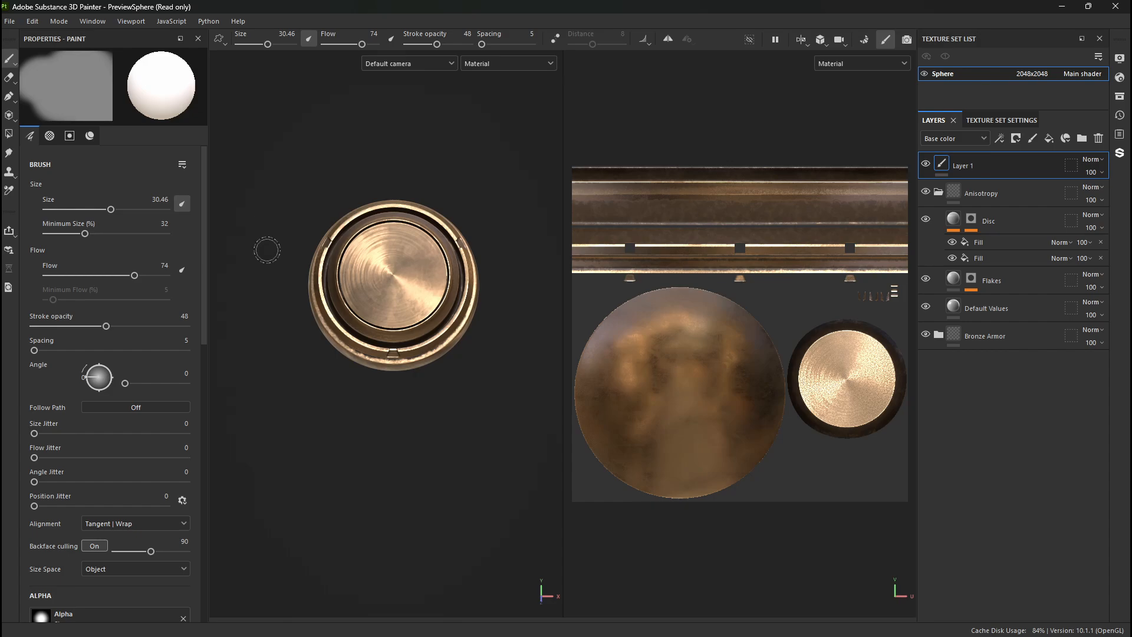
- Create a new project in Substance 3D Painter from SAHSABODICEBAD.fbx in the sahsa folder, discarding the changes to the preview sphere project
left_click(32, 21)
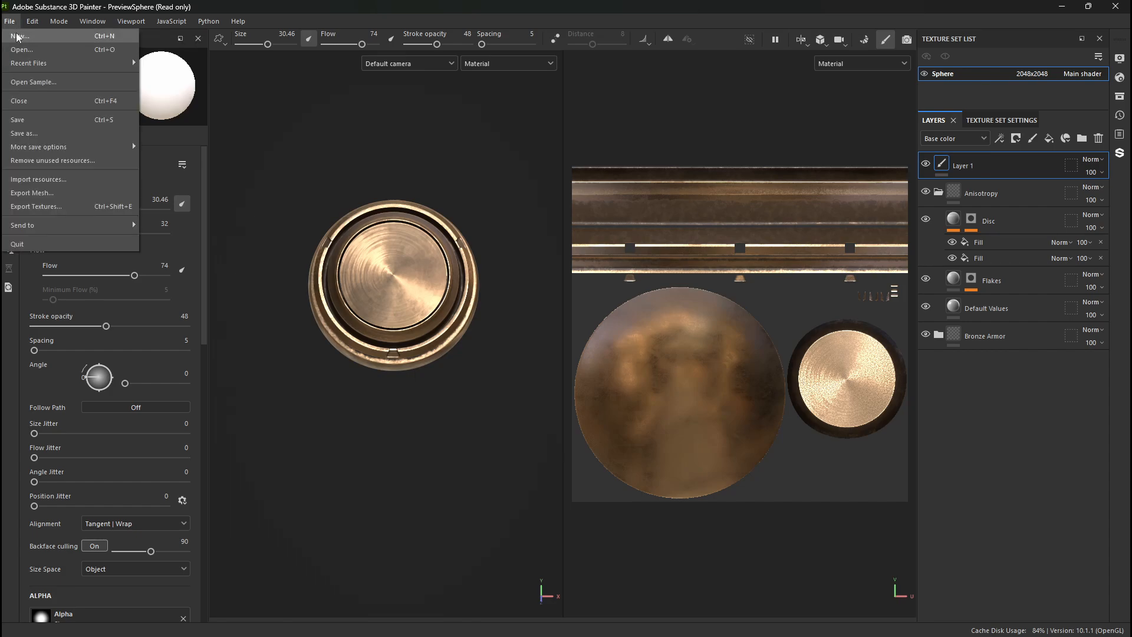
left_click(19, 36)
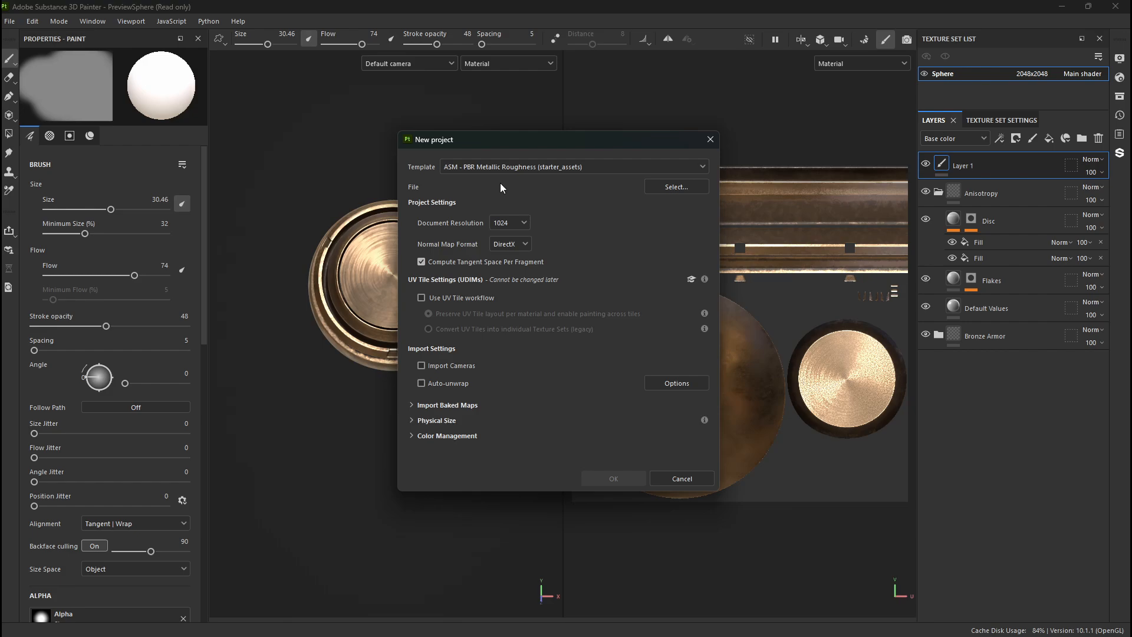
left_click(677, 189)
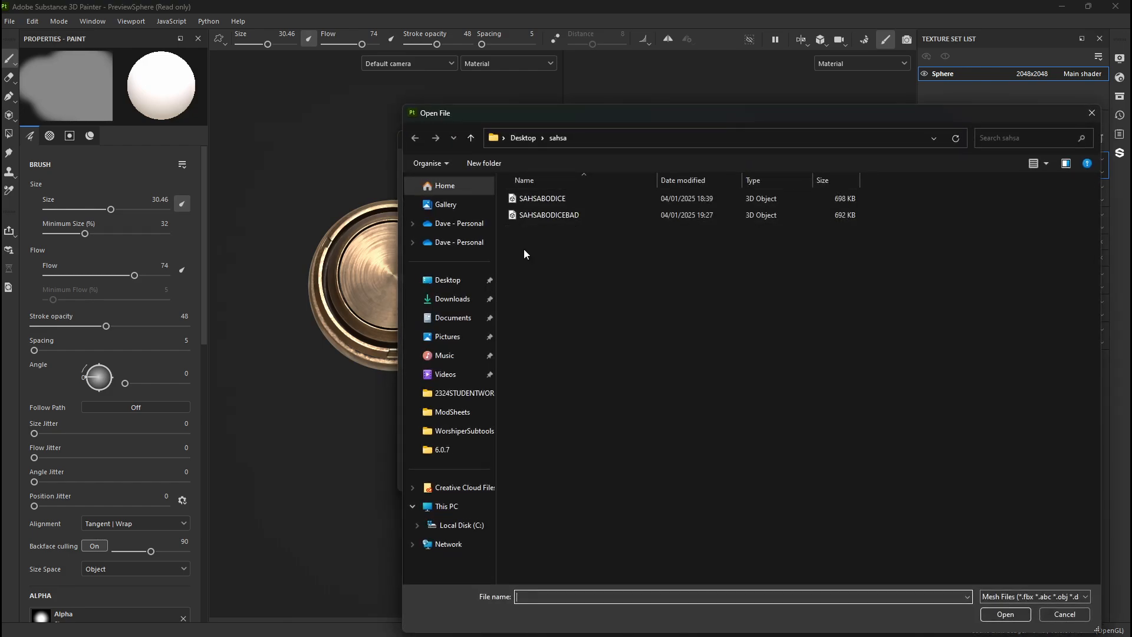
double_click(553, 216)
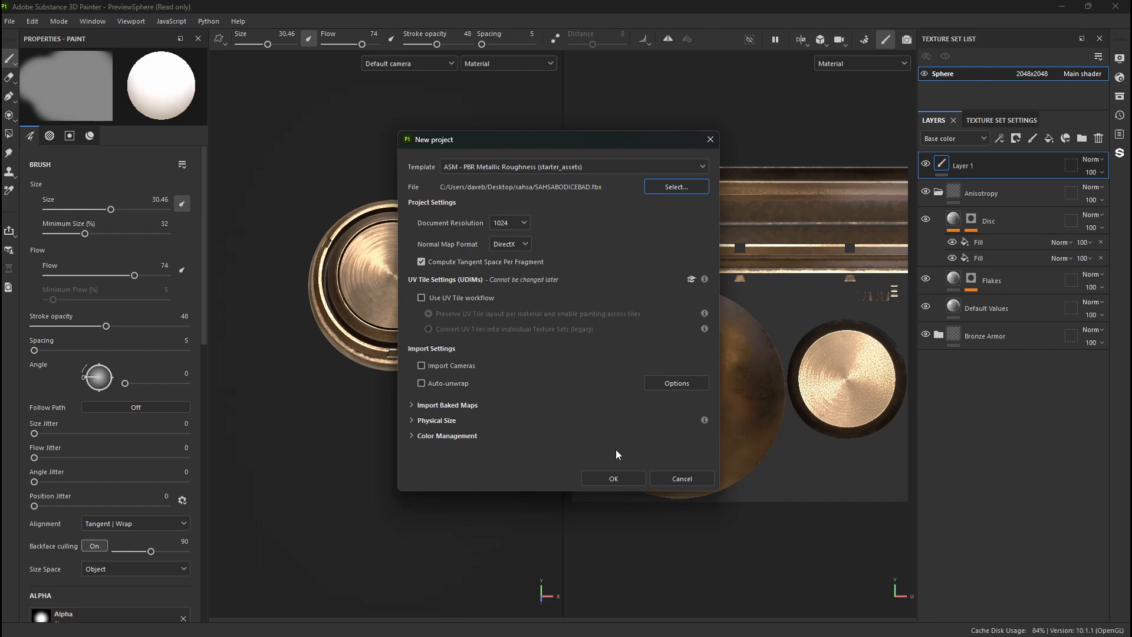
left_click(611, 479)
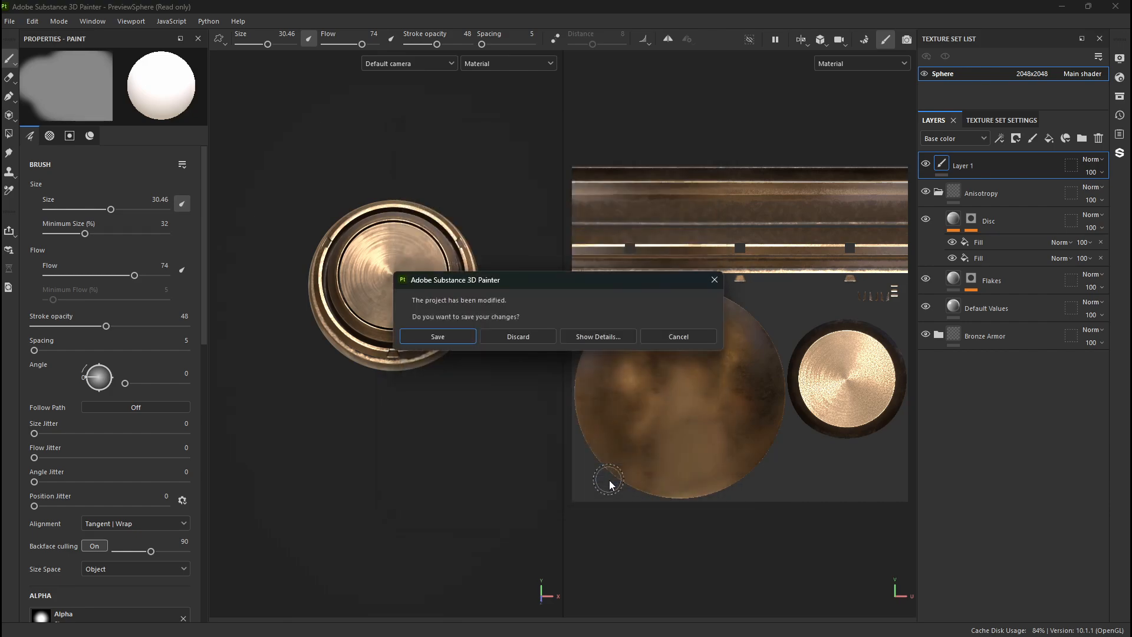
left_click(544, 341)
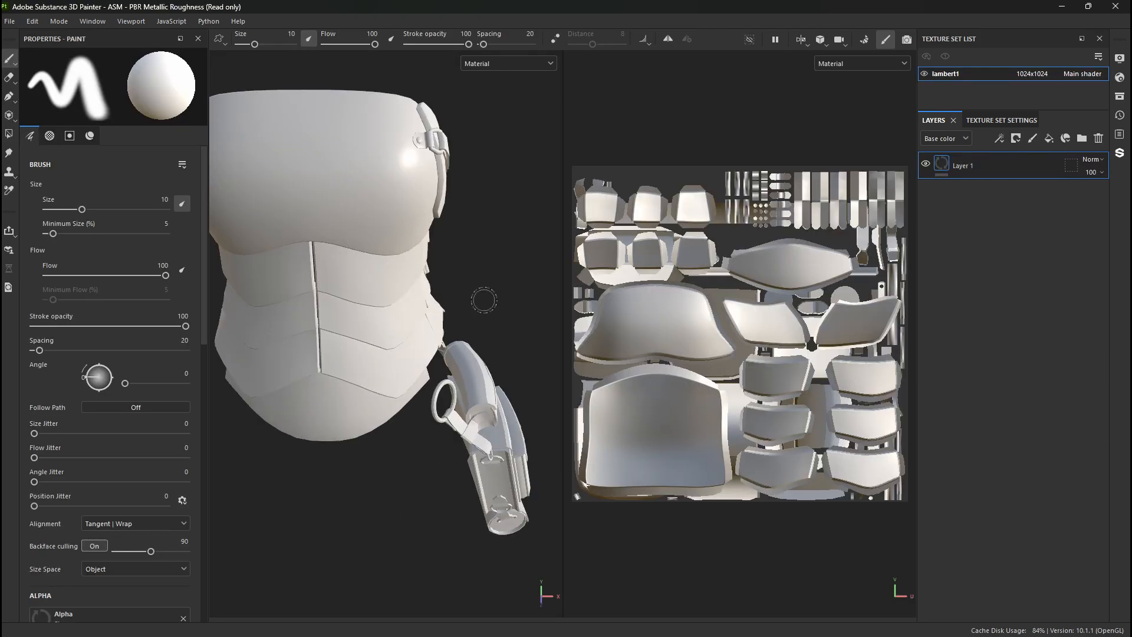
- Paint white test strokes down the chest, waist plates and side of the bodice
right_click_drag(409, 350, 363, 348, "alt")
left_click_drag(362, 348, 304, 363, "alt")
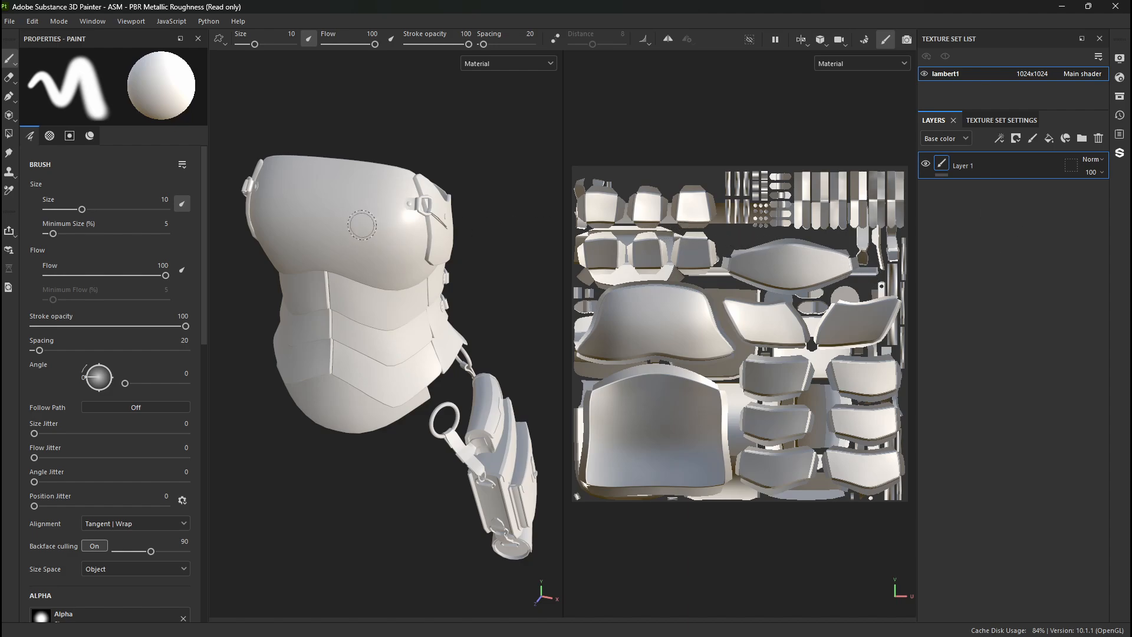
left_click_drag(350, 211, 368, 342)
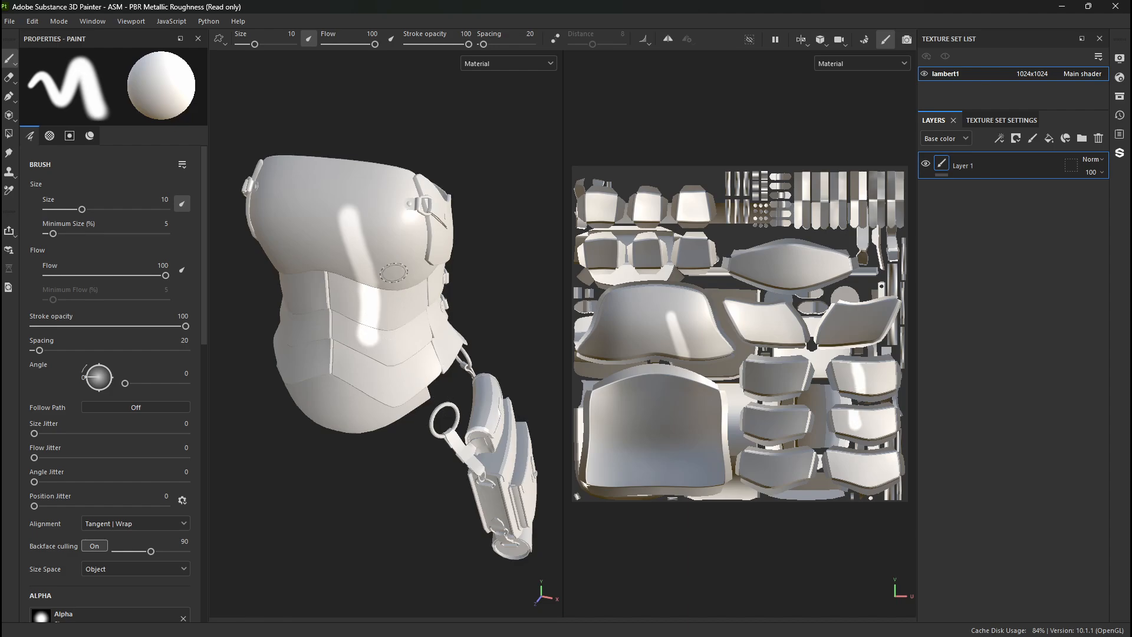
mouse_move(439, 292)
left_mouse_down("alt")
mouse_move(321, 190)
mouse_move(379, 278)
mouse_move(225, 291)
mouse_move(369, 218)
left_mouse_up("alt")
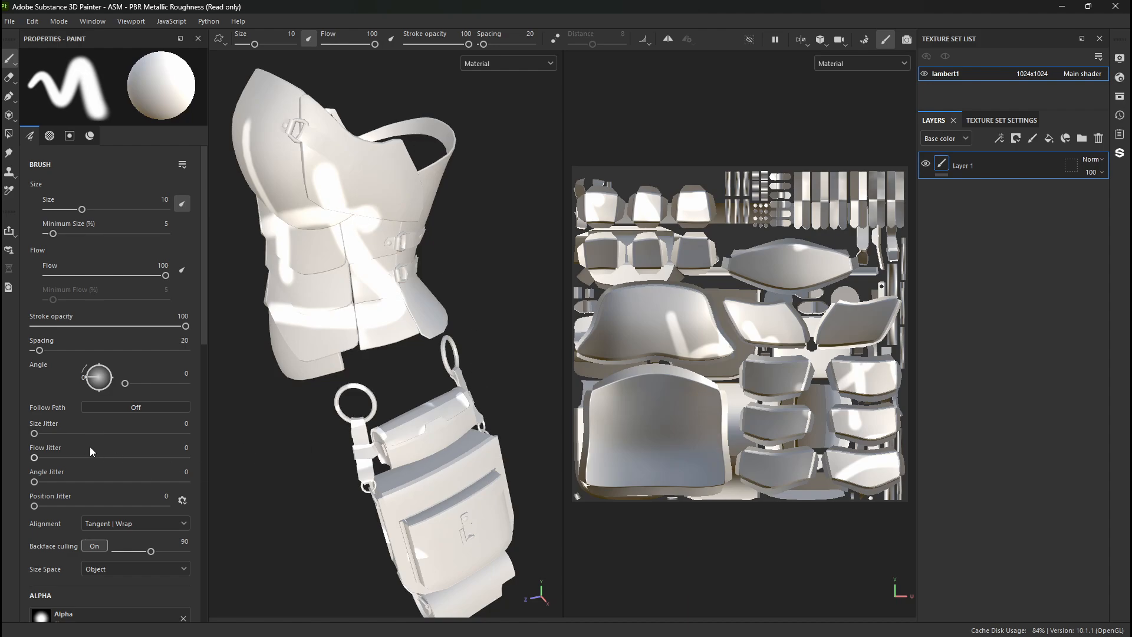
- Set the brush's base colour to red FD0000 and paint strokes over the bodice's side and the pouch
scroll(89, 448, "down", 5)
left_click(83, 578)
left_click(208, 446)
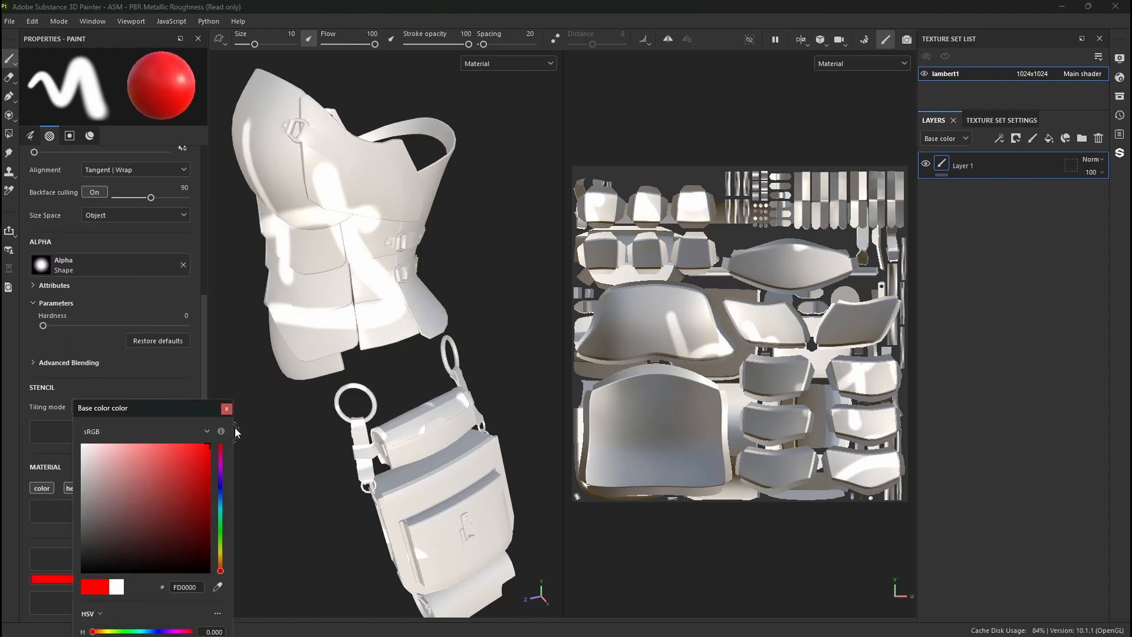
mouse_move(400, 197)
left_mouse_down()
mouse_move(336, 316)
mouse_move(307, 154)
mouse_move(348, 295)
mouse_move(318, 142)
mouse_move(382, 276)
mouse_move(466, 259)
left_mouse_up()
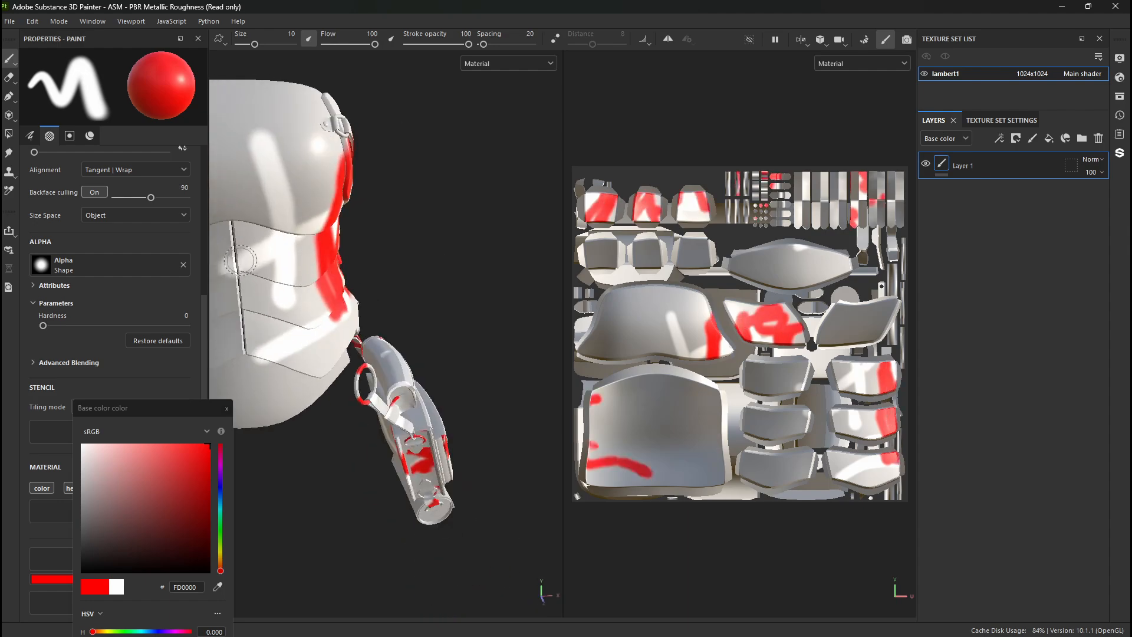
- Paint red strokes across the bodice's front and turn on symmetry to check the mirror plane against the model's centre
middle_click_drag(366, 236, 531, 233, "alt")
mouse_move(436, 152)
left_mouse_down()
mouse_move(452, 385)
mouse_move(512, 125)
mouse_move(394, 225)
left_mouse_up()
left_click(669, 39)
middle_click_drag(394, 225, 394, 232, "alt")
right_click_drag(394, 231, 390, 219, "alt")
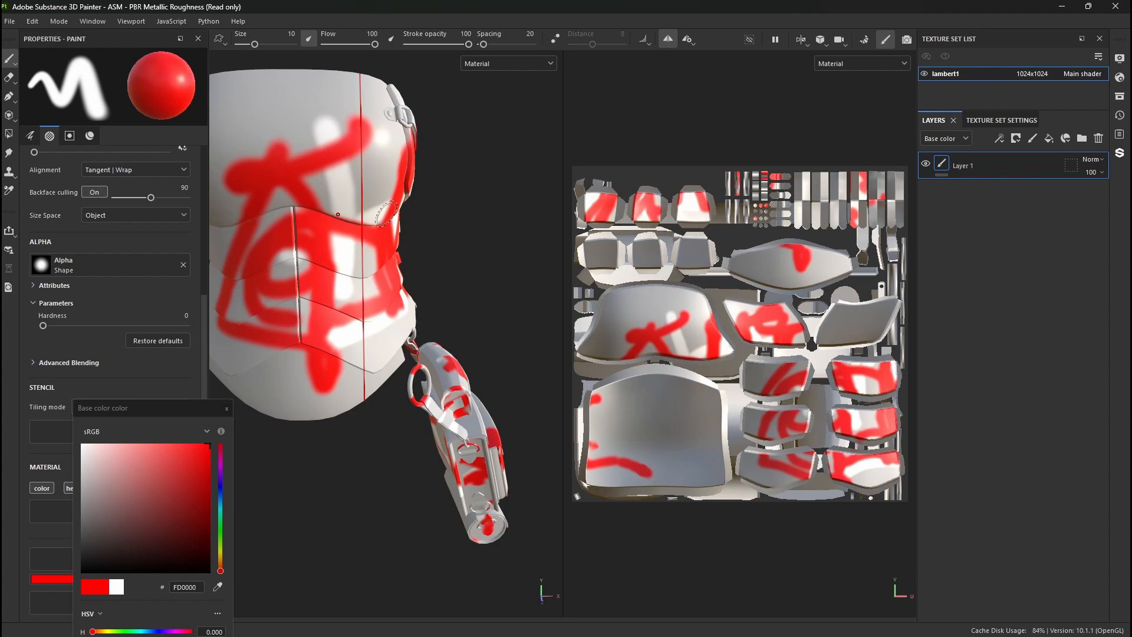
middle_click_drag(387, 217, 407, 261, "alt")
right_click_drag(407, 261, 407, 236, "alt")
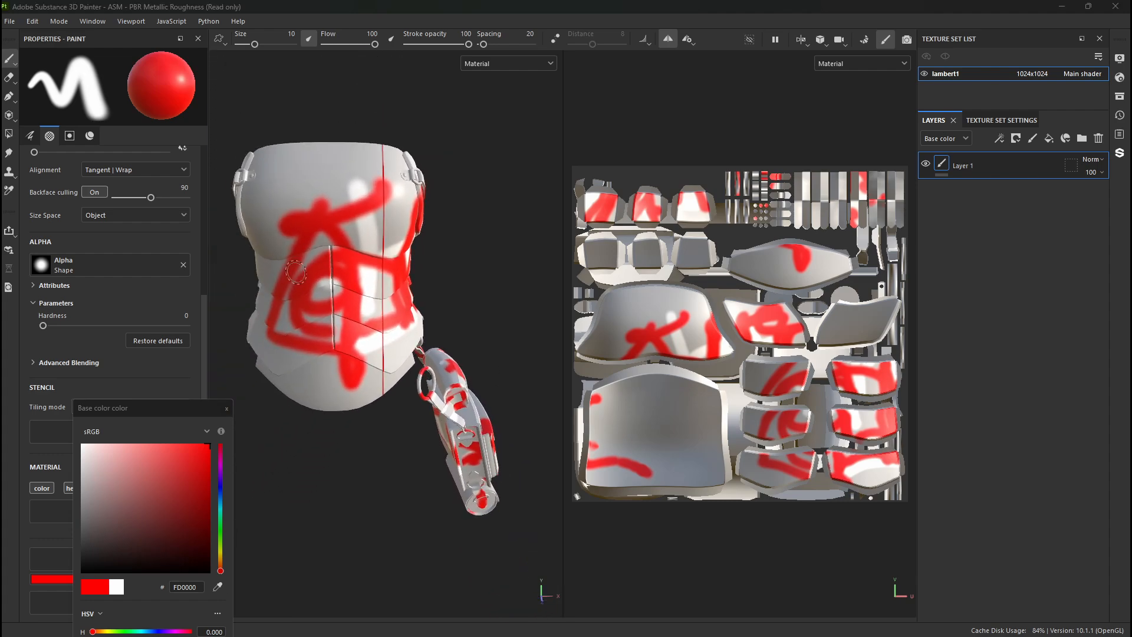
- Switch to Maya and examine from the front where both bodices sit relative to the grid centre
key("alt+Tab")
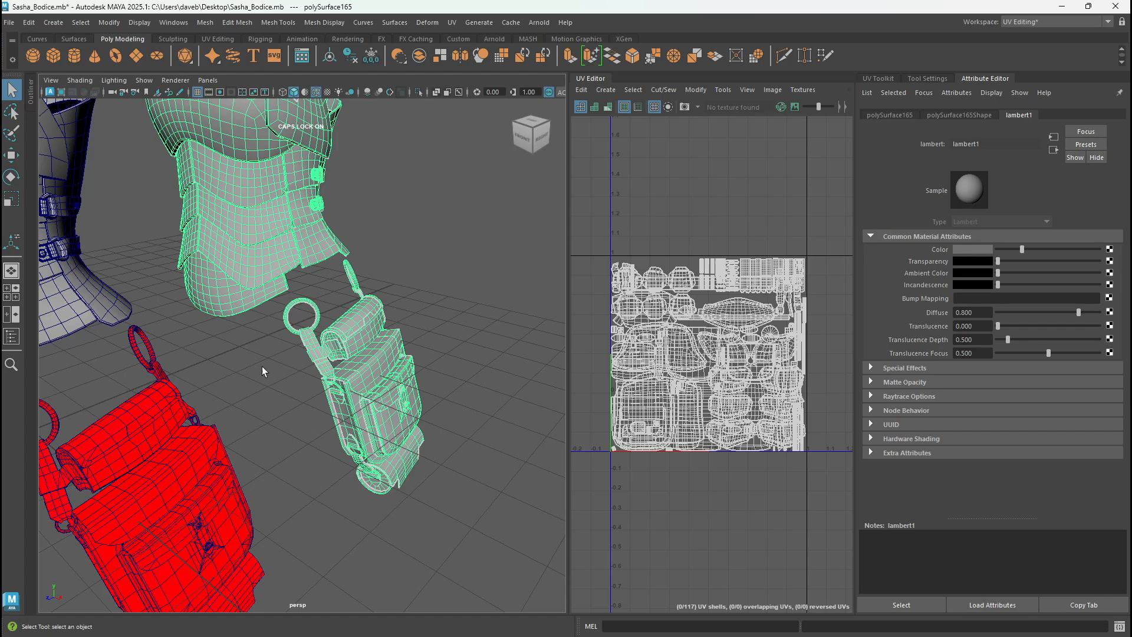
left_click_drag(263, 364, 334, 332, "alt")
right_click_drag(334, 332, 79, 265, "alt")
middle_click_drag(79, 265, 89, 286, "alt")
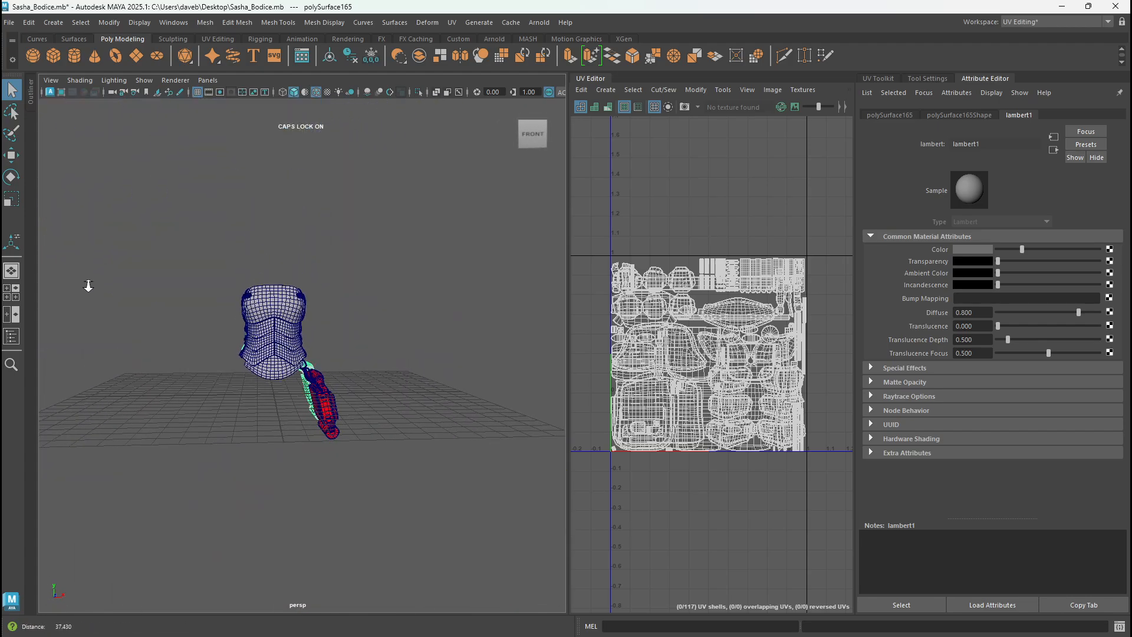
right_click_drag(89, 285, 231, 317, "alt")
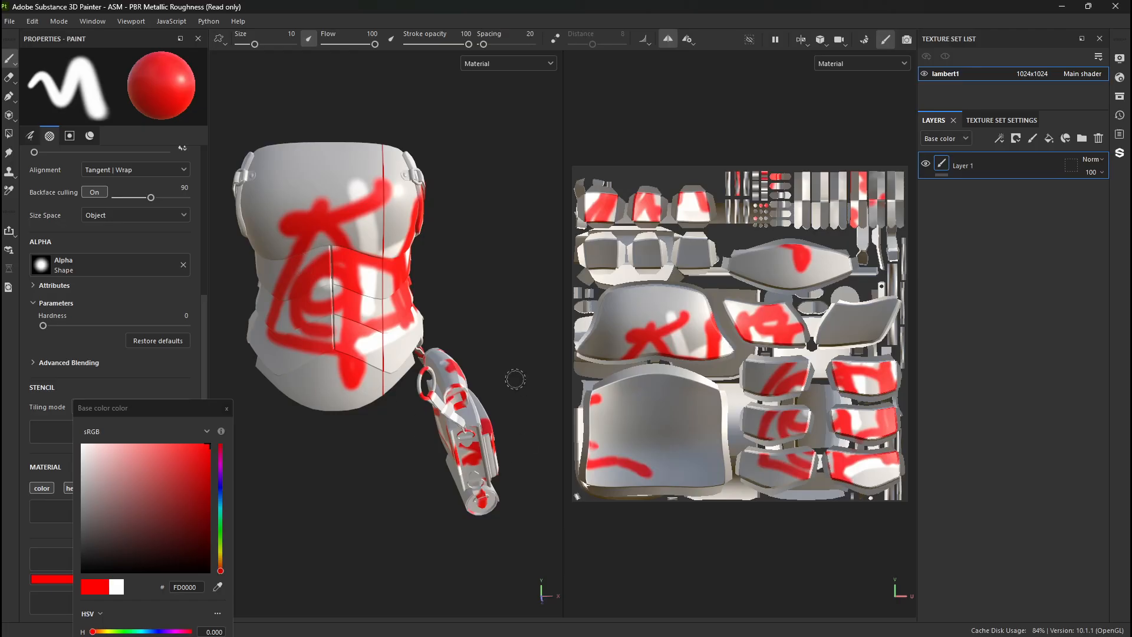
- Return to Substance 3D Painter and undo the red strokes across the bodice's front
left_click_drag(416, 222, 366, 251)
left_click_drag(295, 201, 328, 172)
key("ctrl+z")
key("ctrl+z")
key("ctrl+z")
key("ctrl+z")
key("ctrl+z")
key("ctrl+z")
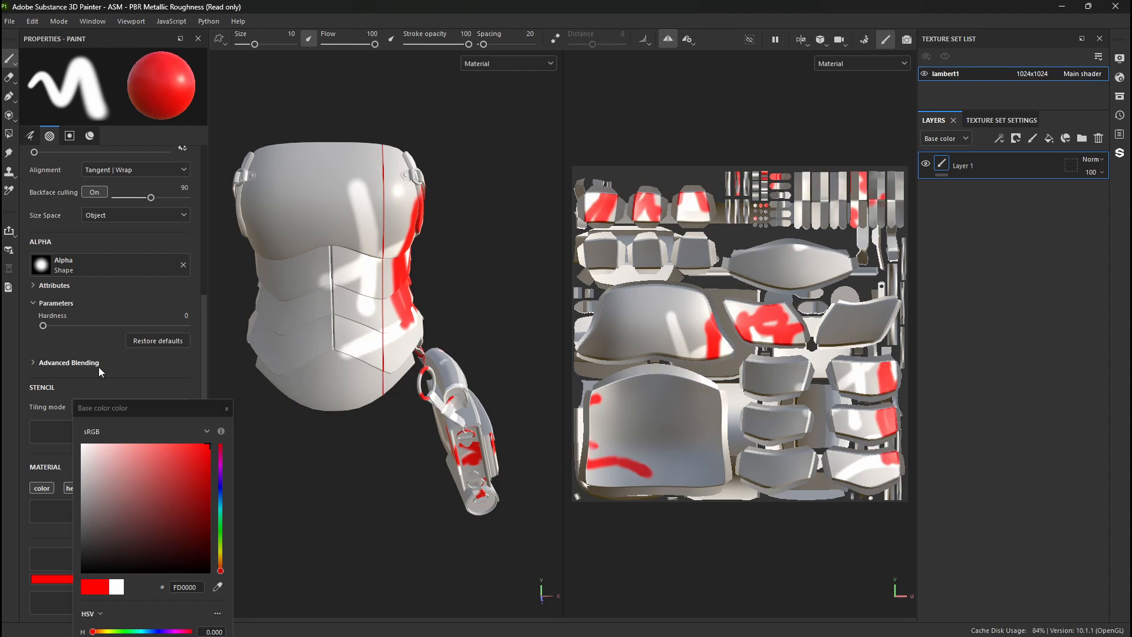
- Switch to Maya and compare the materials on the red-pouch bodice with those on the plain bodice
key("alt+Tab")
left_click_drag(373, 292, 281, 342, "alt")
left_click(144, 296)
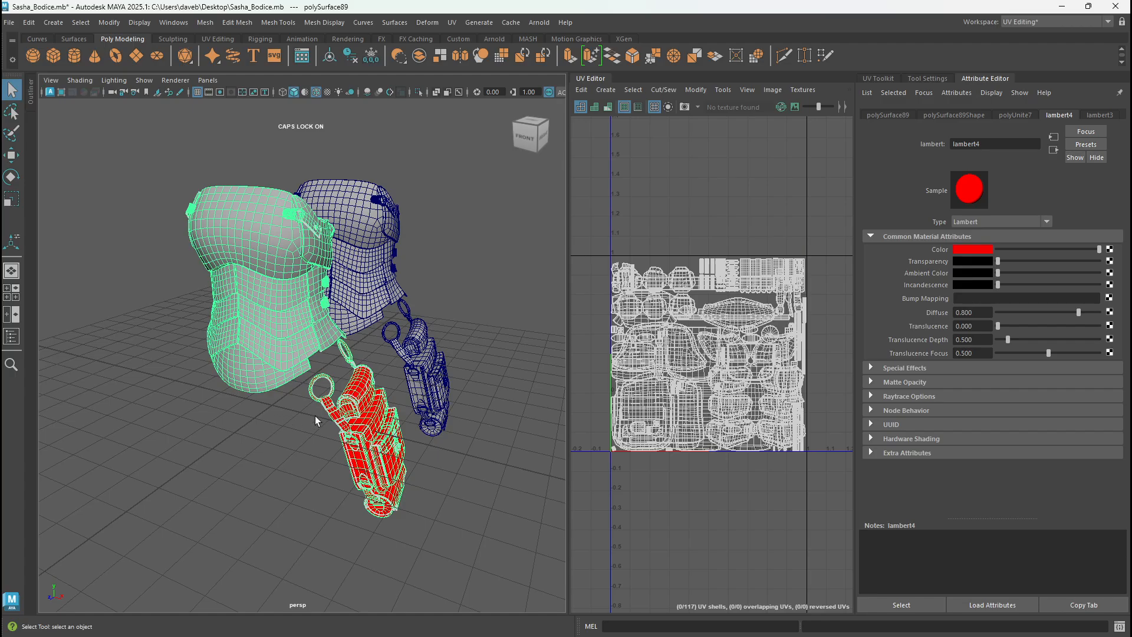
left_click(256, 457)
left_click_drag(256, 456, 238, 438, "alt")
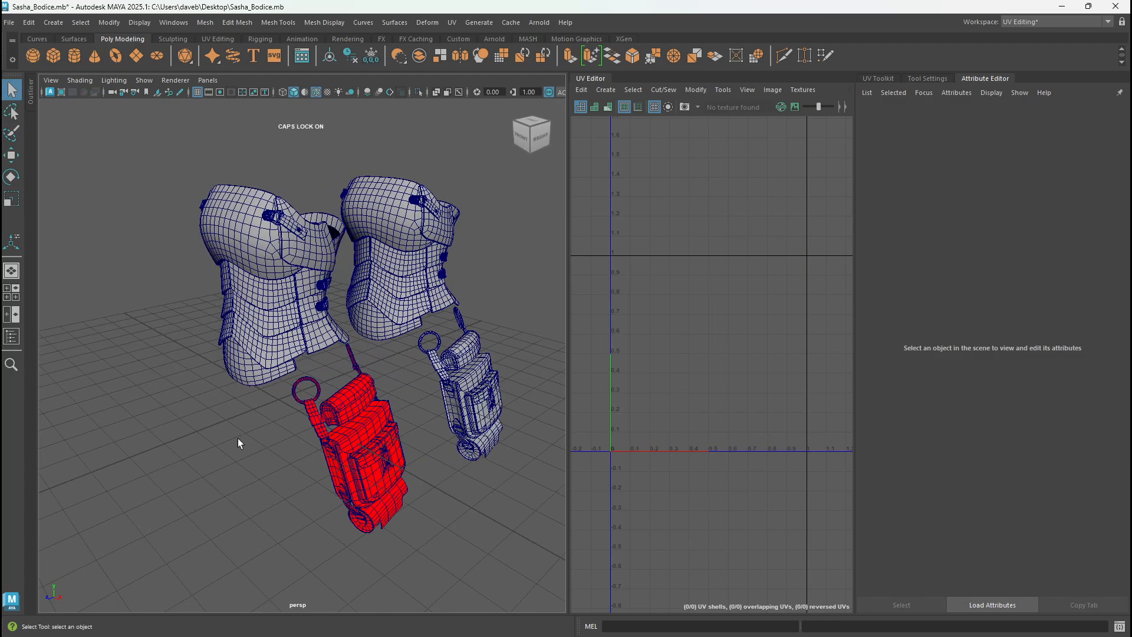
right_click_drag(238, 438, 413, 450, "alt")
middle_click_drag(413, 451, 341, 351, "alt")
right_click_drag(341, 351, 271, 310, "alt")
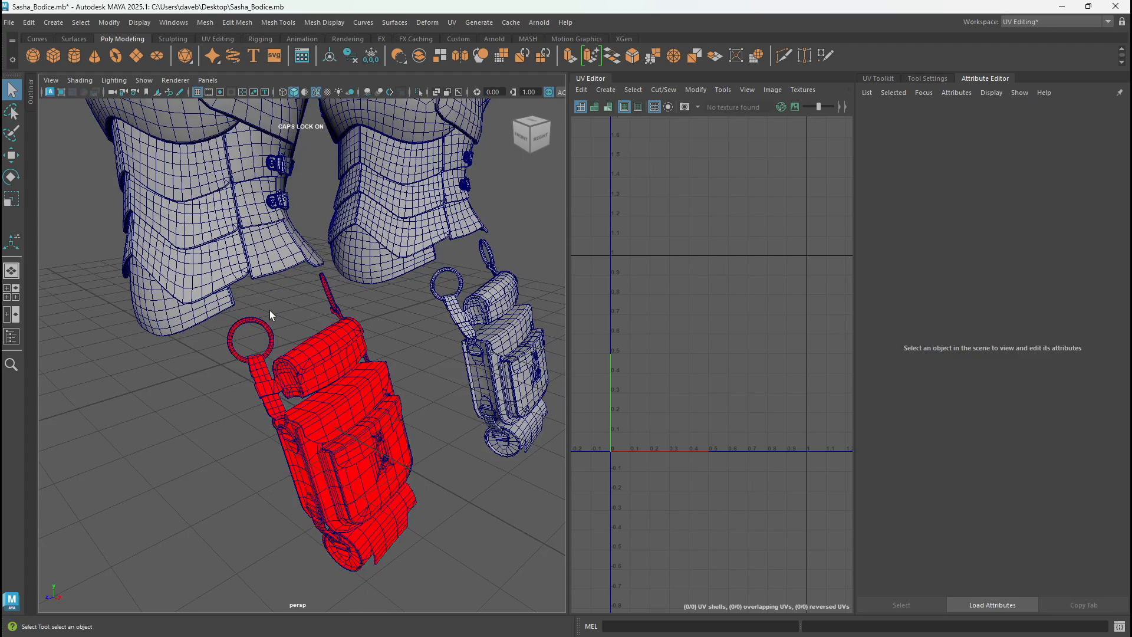
- Examine the red-pouch bodice from the front and compare its UV layout with the plain bodice's
left_click(331, 302)
right_click_drag(331, 302, 259, 306, "alt")
left_click_drag(260, 307, 318, 340, "alt")
middle_click_drag(318, 340, 391, 361, "alt")
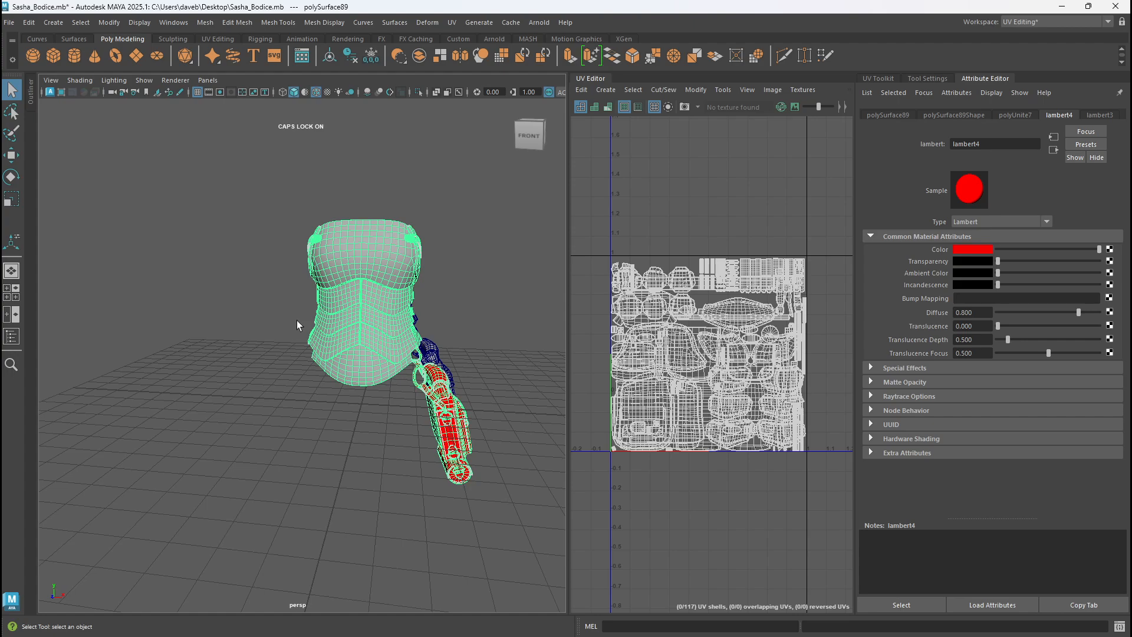
left_click_drag(296, 321, 236, 313, "alt")
middle_click_drag(366, 281, 236, 289, "alt")
left_click(326, 303)
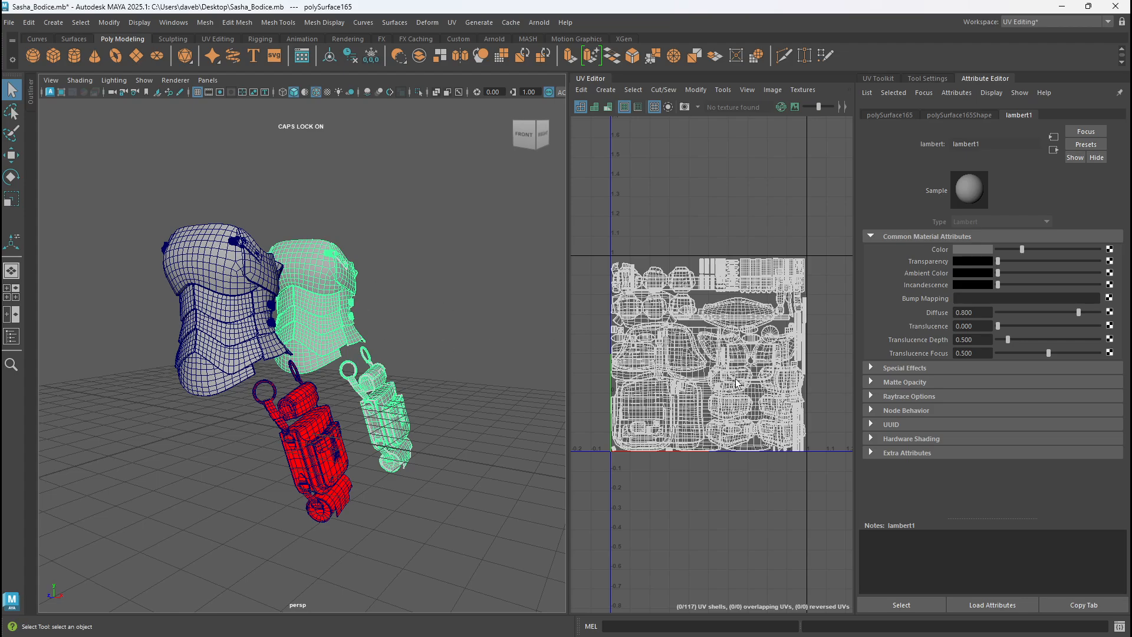
- Export the bodice with the red pouch as an FBX selection, overwriting SAHSABODICE.fbx in the sahsa folder
left_click(260, 350)
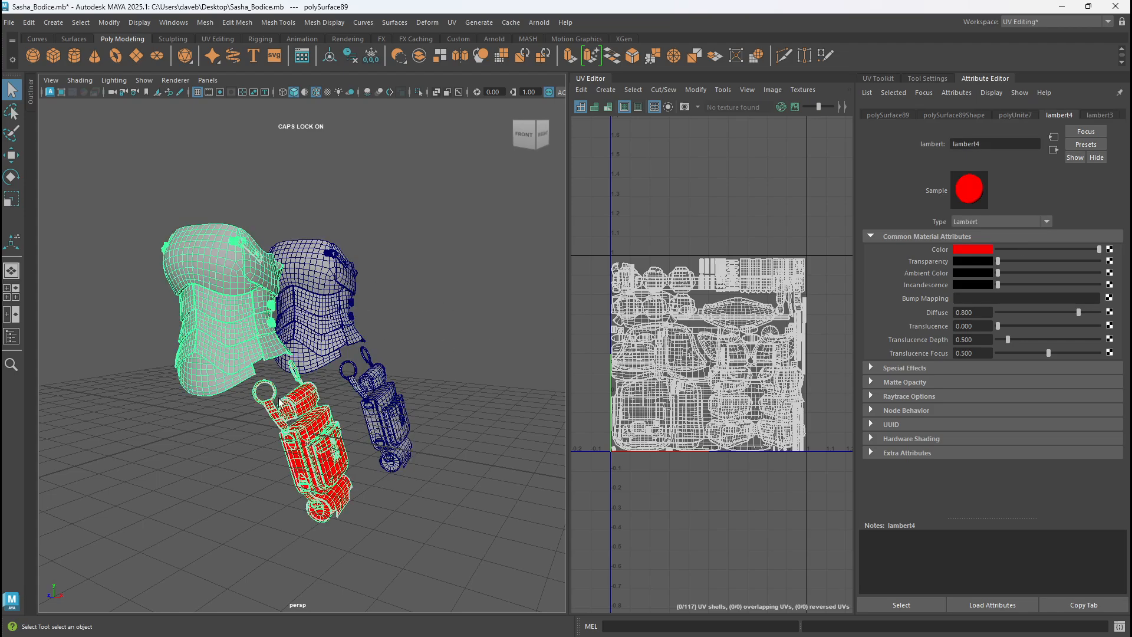
middle_click_drag(279, 397, 352, 392, "alt")
left_click_drag(352, 393, 359, 426, "alt")
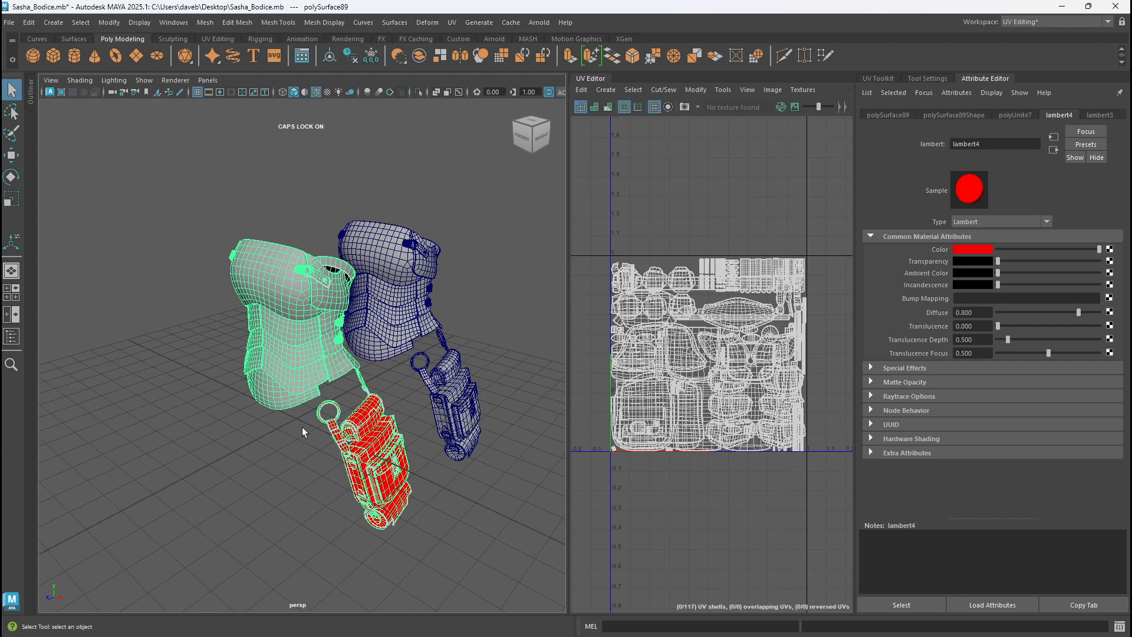
left_click_drag(387, 446, 360, 440, "alt")
scroll(354, 436, "up", 4)
left_click(12, 24)
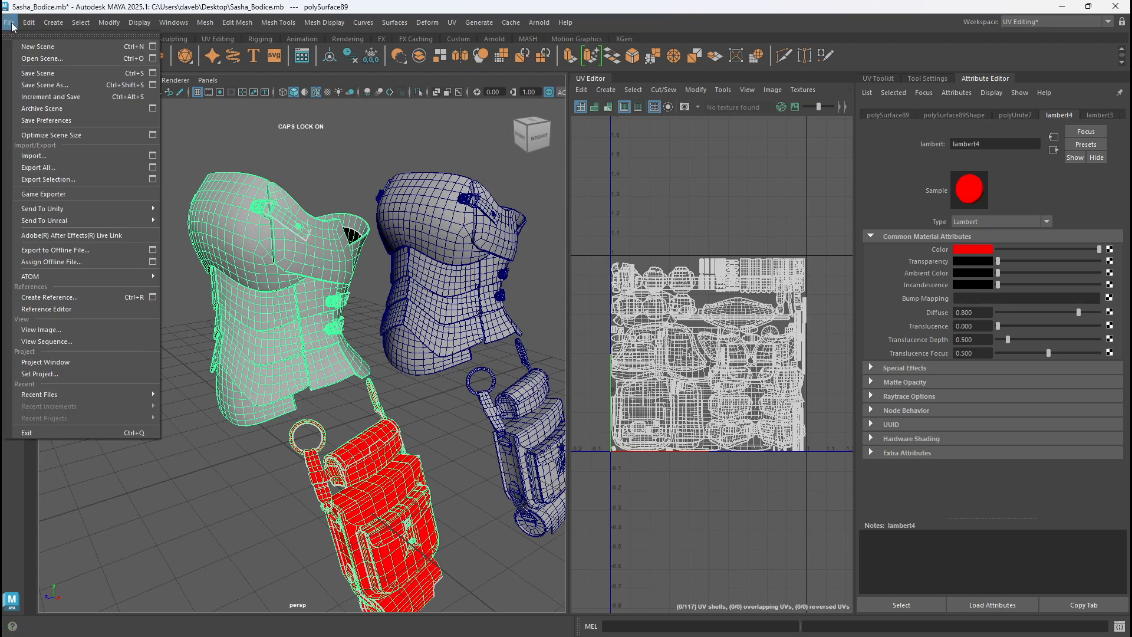
left_click(73, 181)
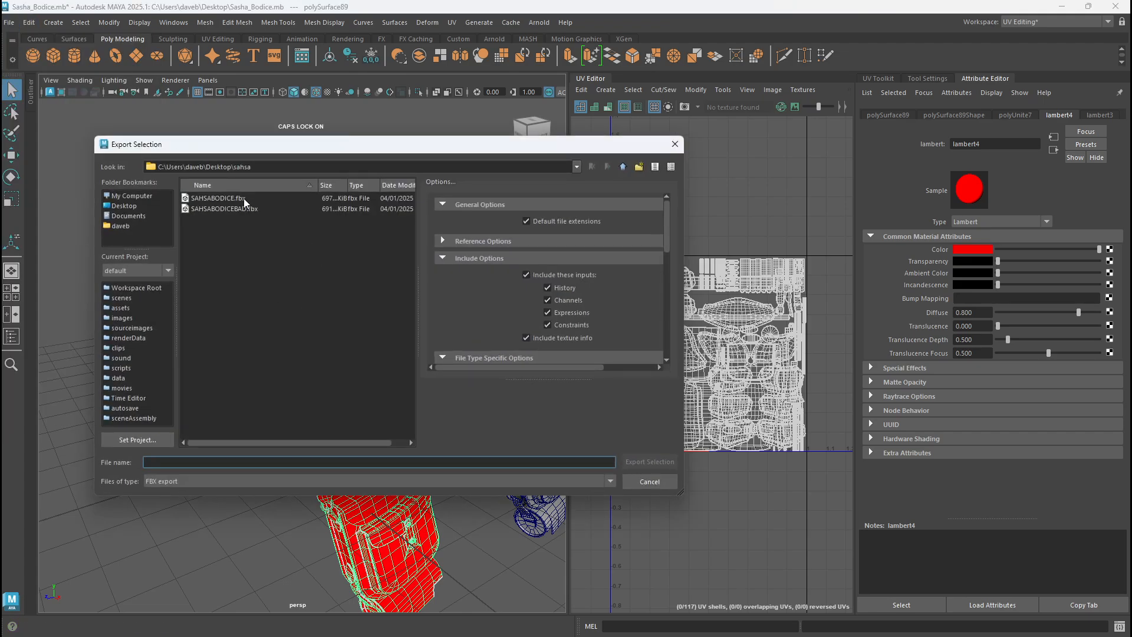
left_click(243, 199)
left_click(642, 463)
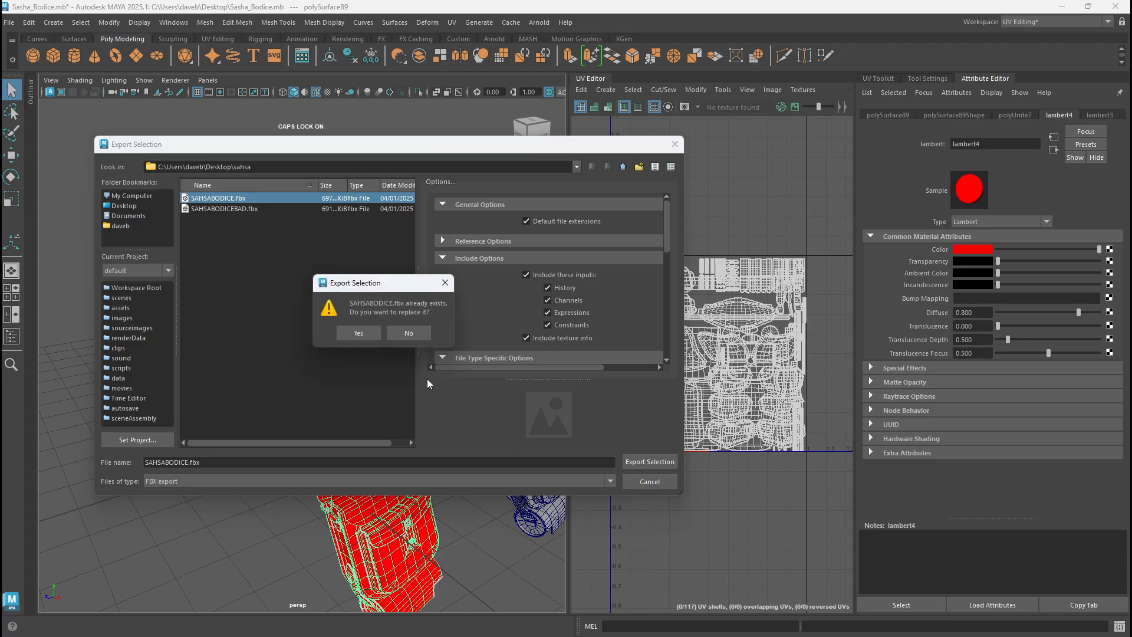
left_click(352, 331)
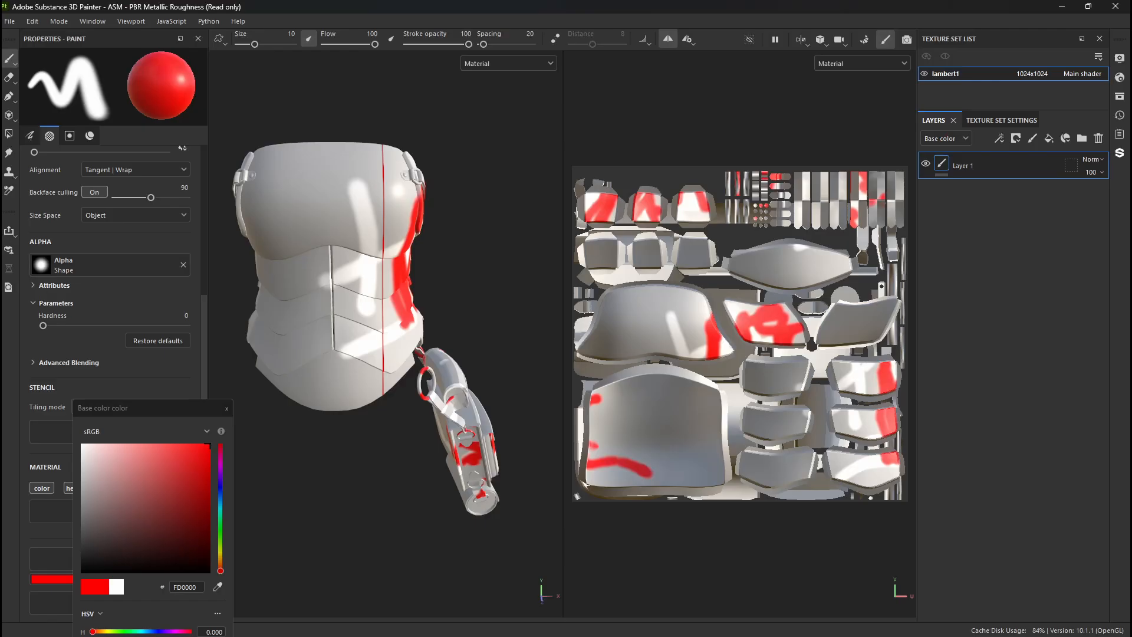
- Create a new project in Substance 3D Painter from SAHSABODICE.fbx, discarding the changes to the painted bodice project
left_click(10, 21)
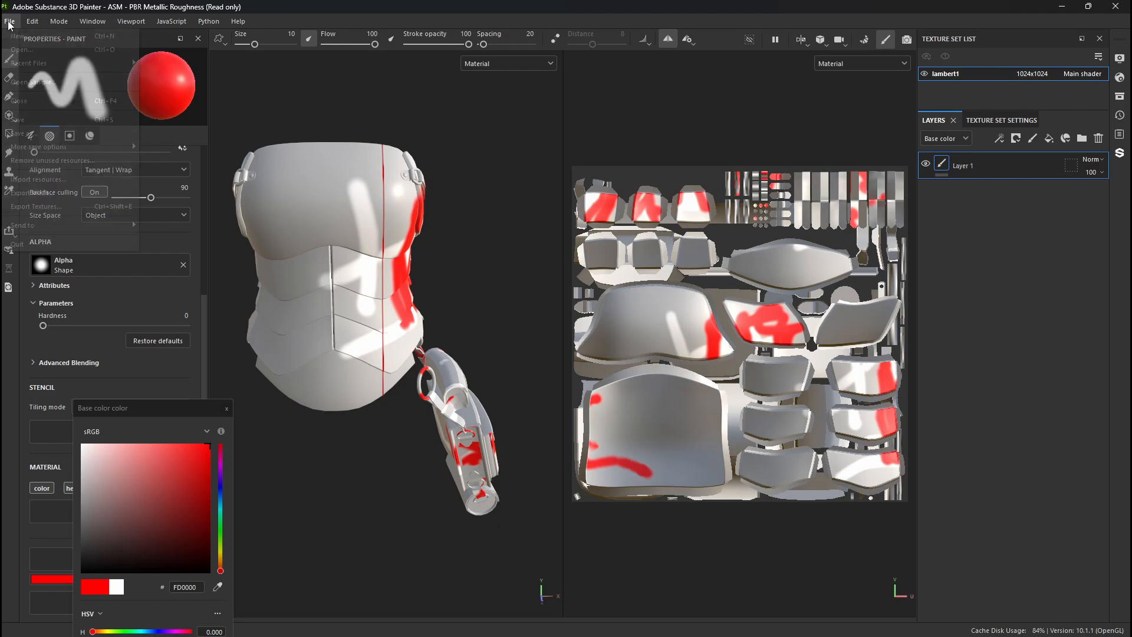
left_click(36, 34)
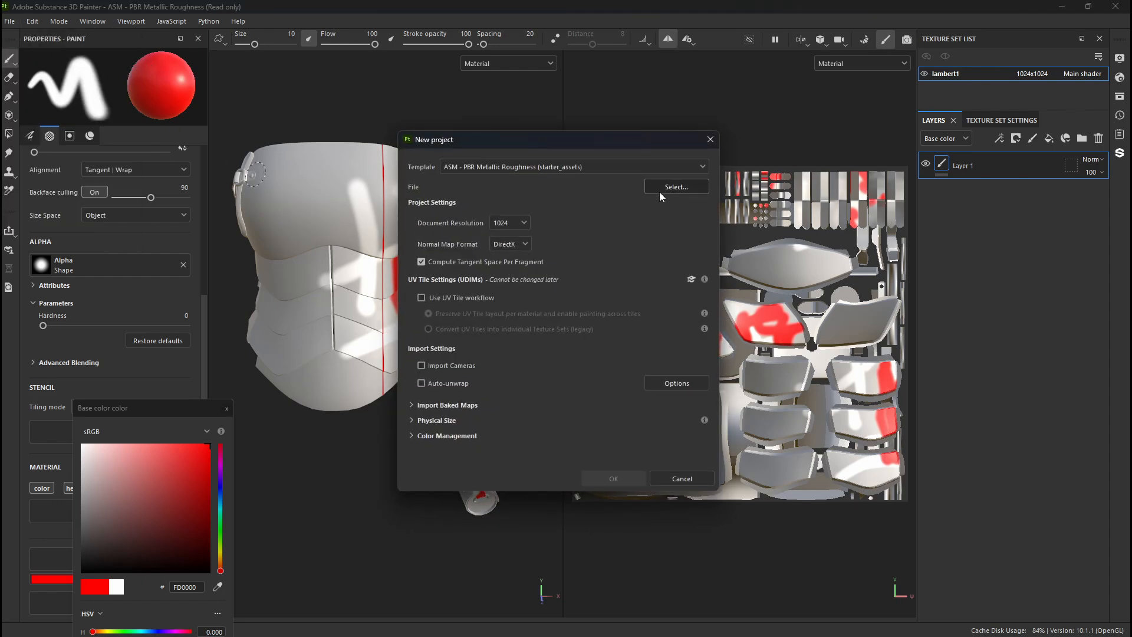
left_click(664, 193)
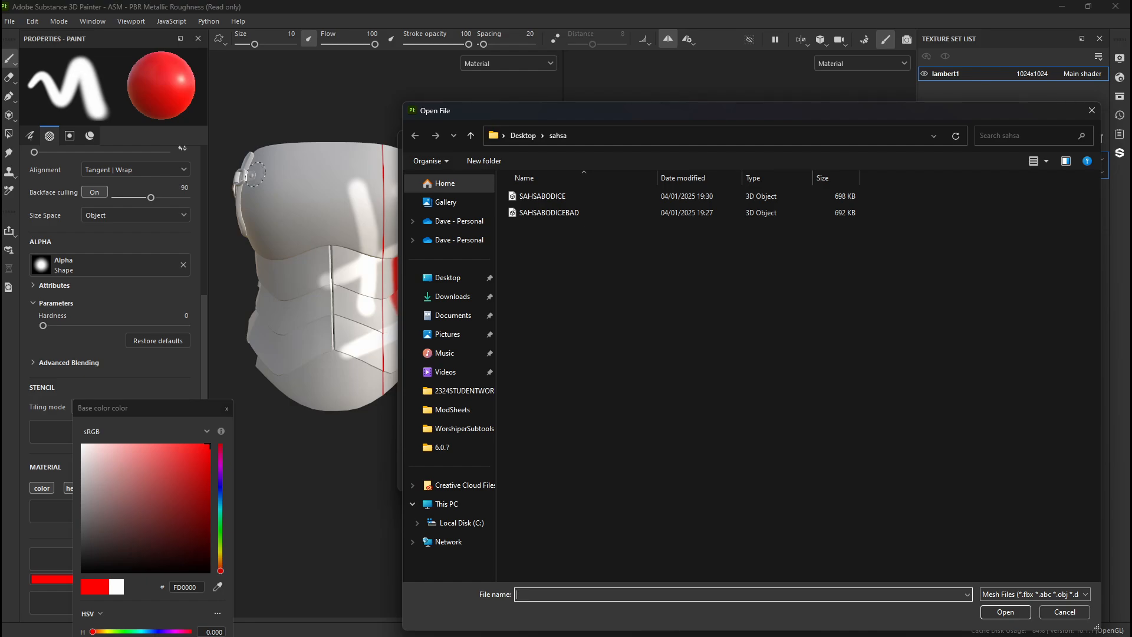
double_click(542, 196)
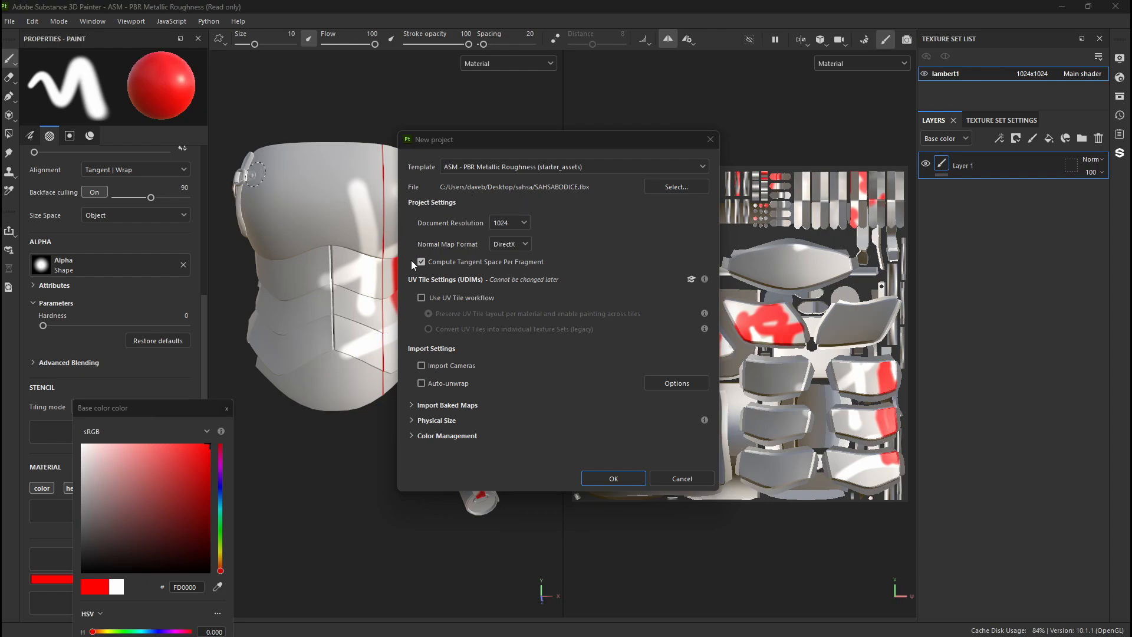
left_click(612, 478)
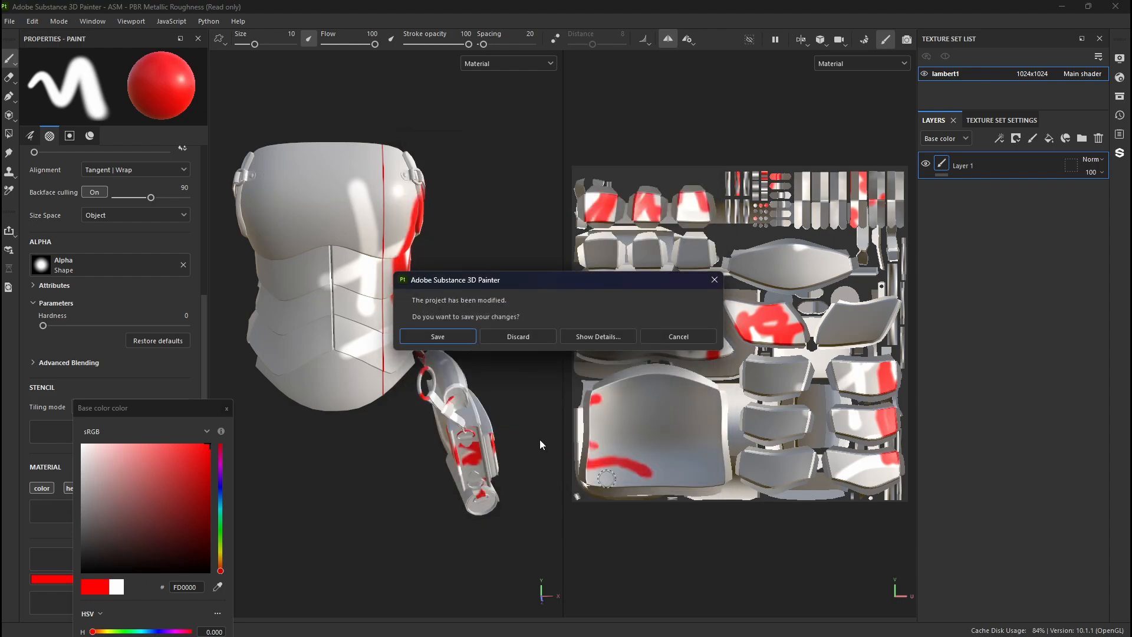
left_click(511, 338)
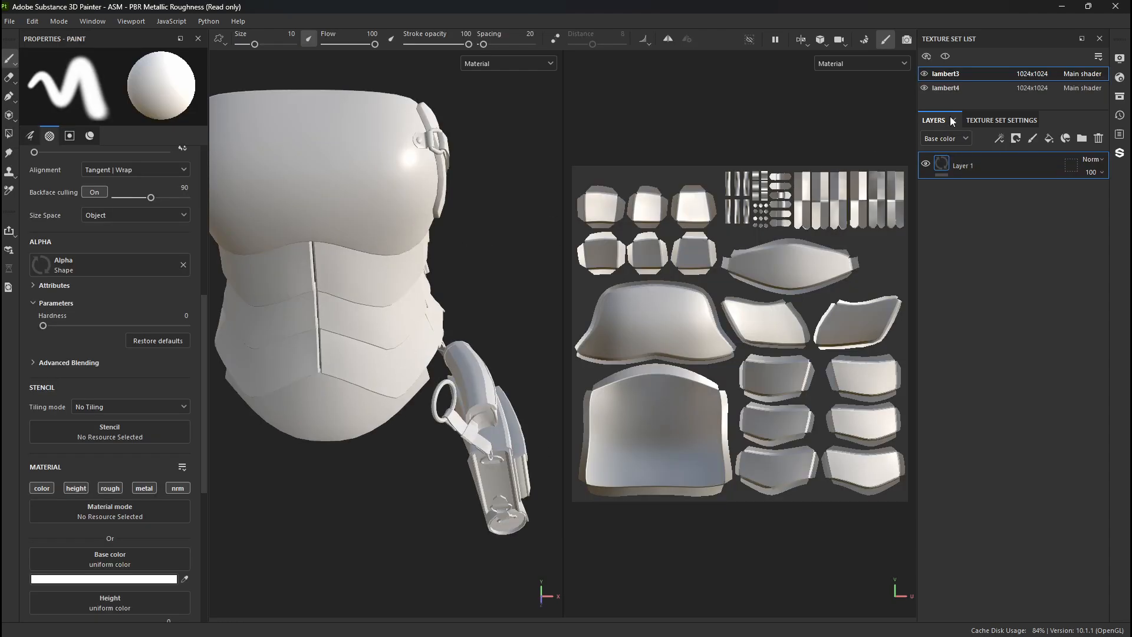
left_click_drag(419, 234, 283, 259, "alt")
scroll(278, 260, "down", 3)
middle_click_drag(278, 260, 256, 259, "alt")
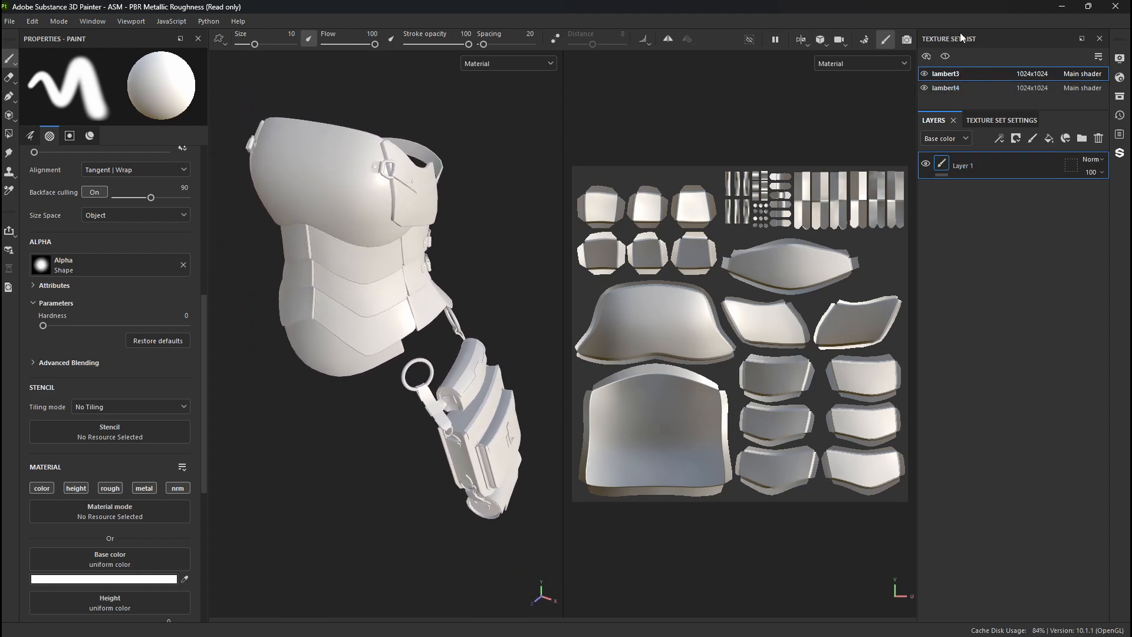
- Compare the UV layouts of the lambert3 and lambert4 texture sets
left_click(951, 91)
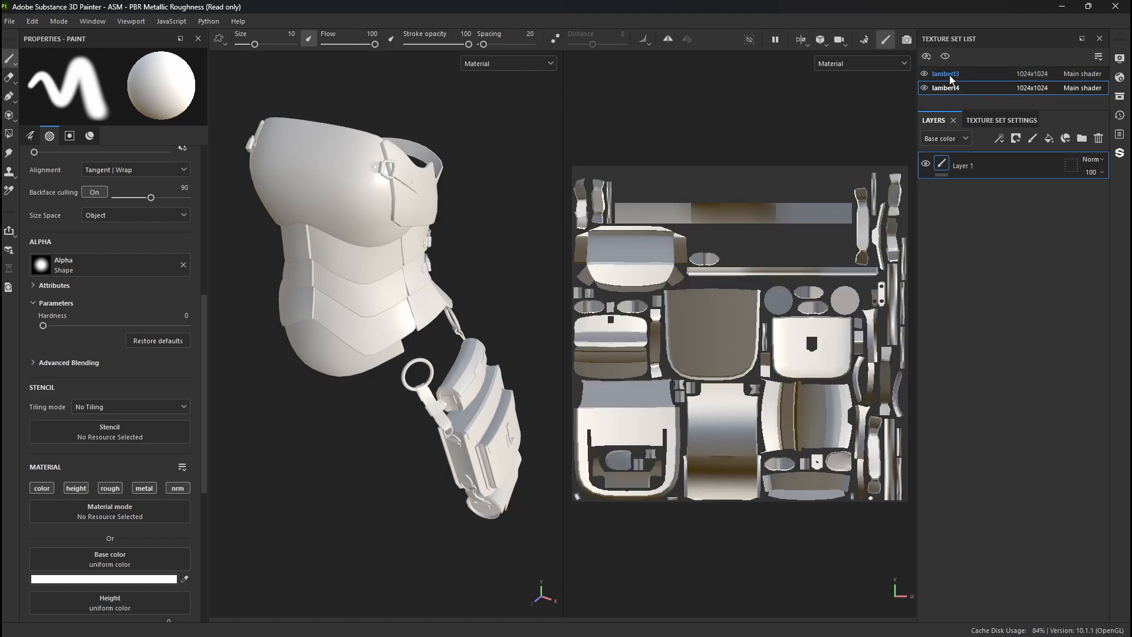
left_click(952, 76)
left_click(956, 92)
left_click(952, 76)
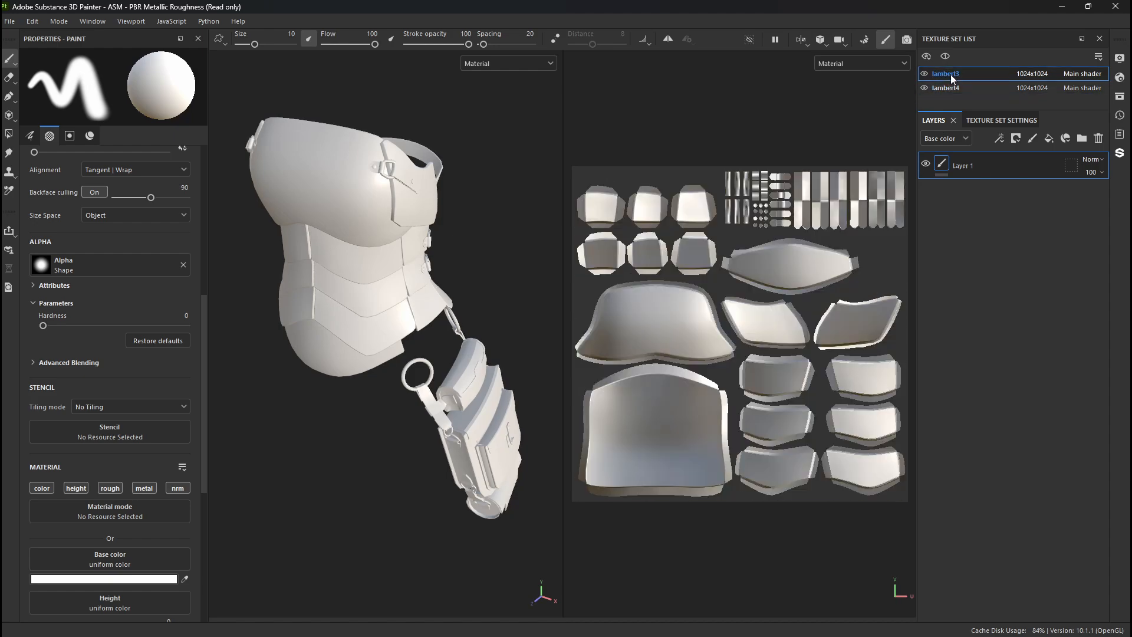
left_click(947, 89)
left_click(947, 74)
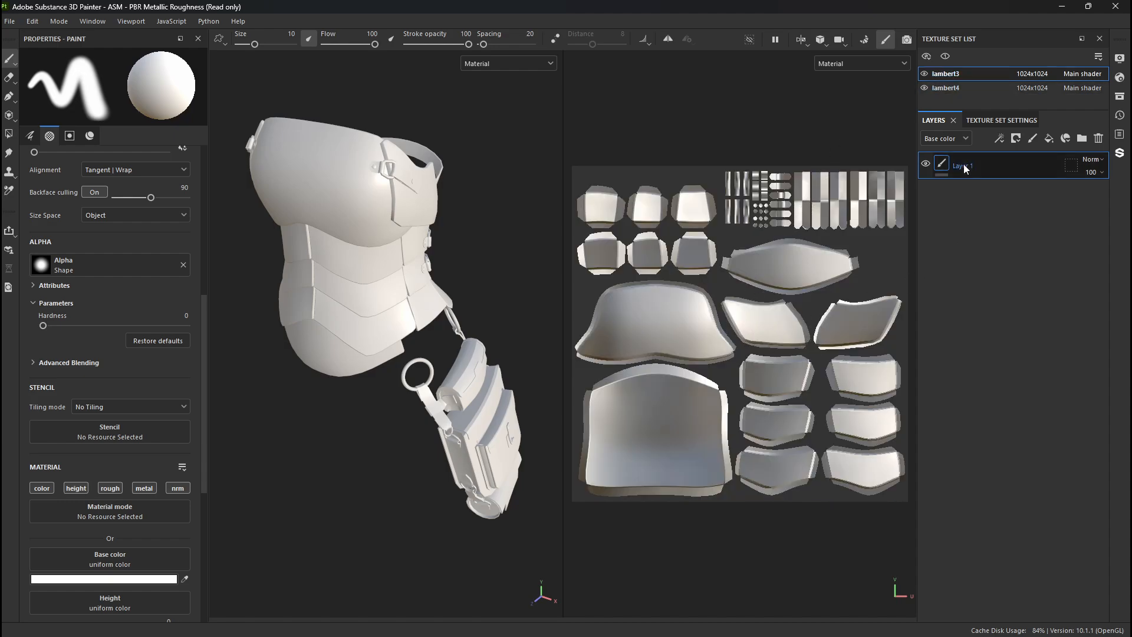
- Add two fill layers to the lambert4 texture set and compare its layer stack with lambert3's
left_click(958, 90)
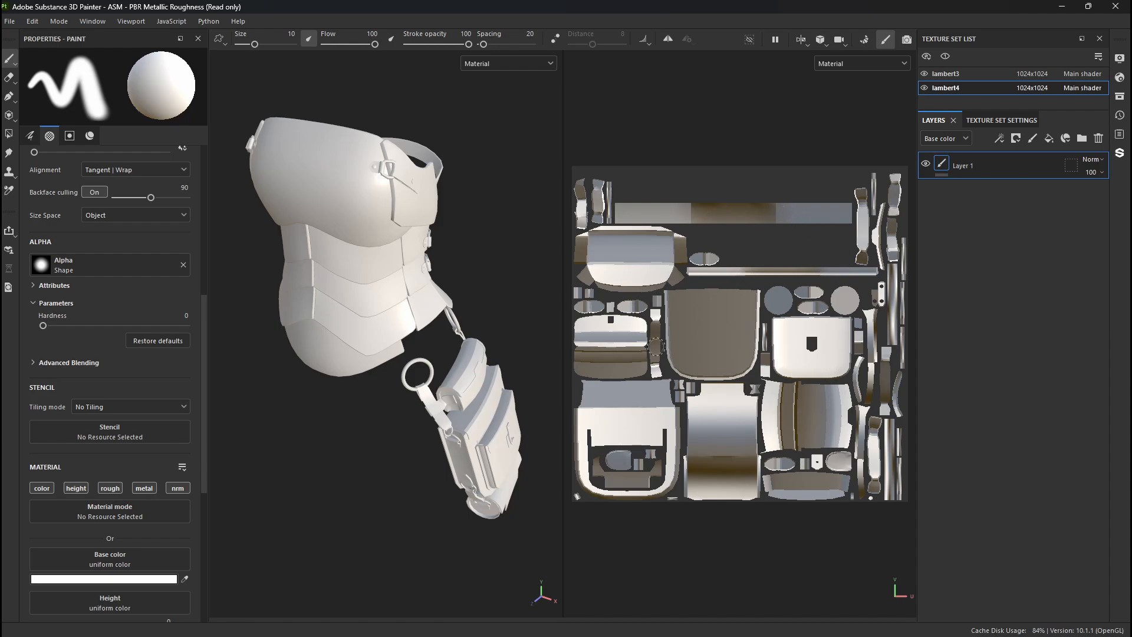
double_click(1053, 140)
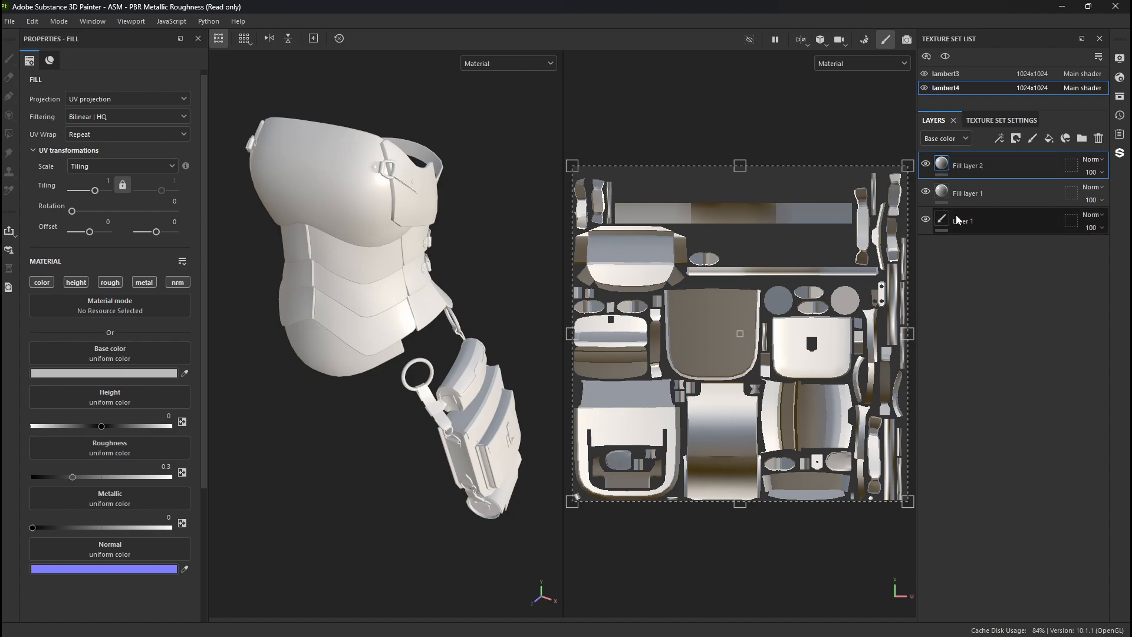
left_click(945, 73)
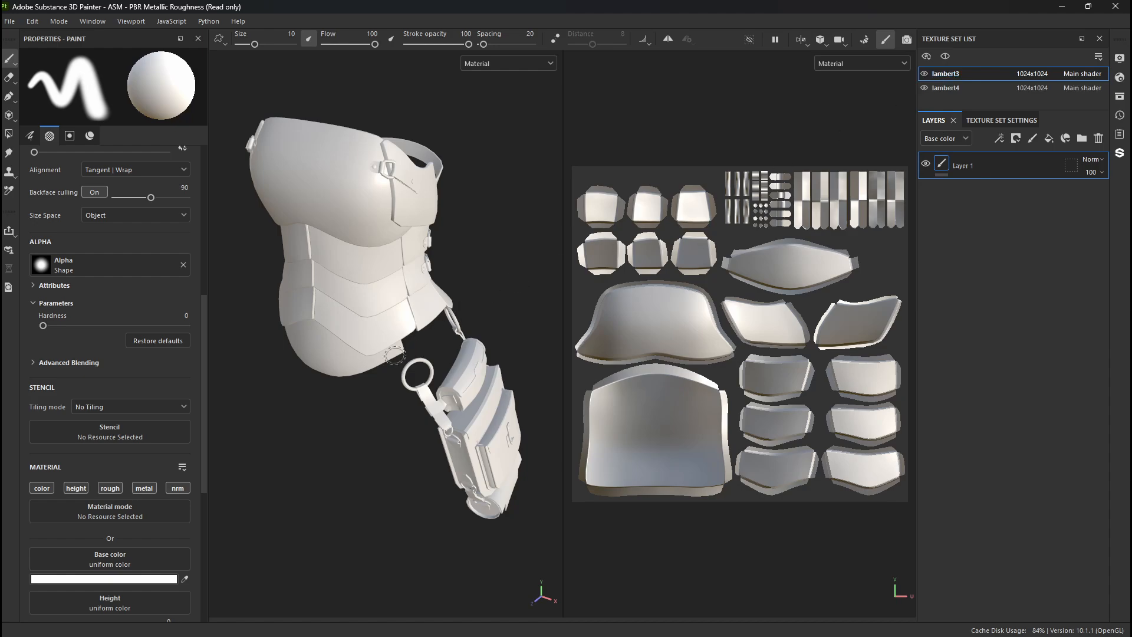
- Examine the bodice and its attached bag from several angles, undoing any stray stroke
left_click_drag(331, 366, 291, 328, "alt")
middle_click_drag(339, 310, 344, 344, "alt")
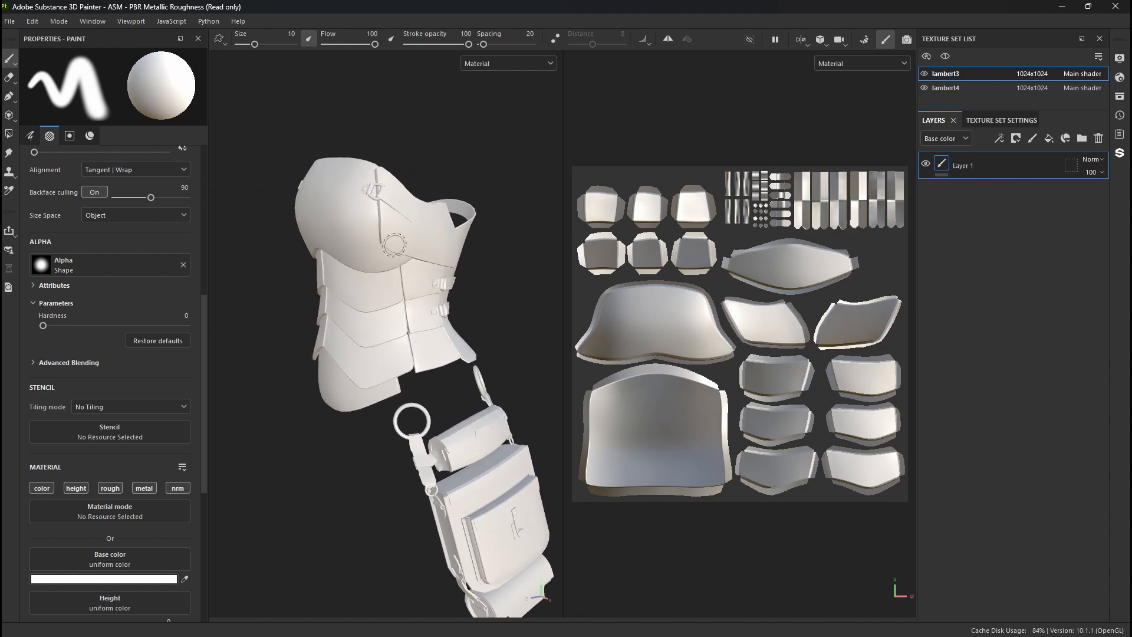
mouse_move(394, 244)
left_mouse_down()
mouse_move(353, 399)
mouse_move(331, 211)
mouse_move(428, 219)
left_mouse_up()
middle_click_drag(401, 220, 480, 222, "alt")
mouse_move(363, 220)
left_mouse_down()
mouse_move(353, 392)
mouse_move(465, 213)
mouse_move(486, 386)
mouse_move(326, 382)
left_mouse_up()
key("ctrl+z")
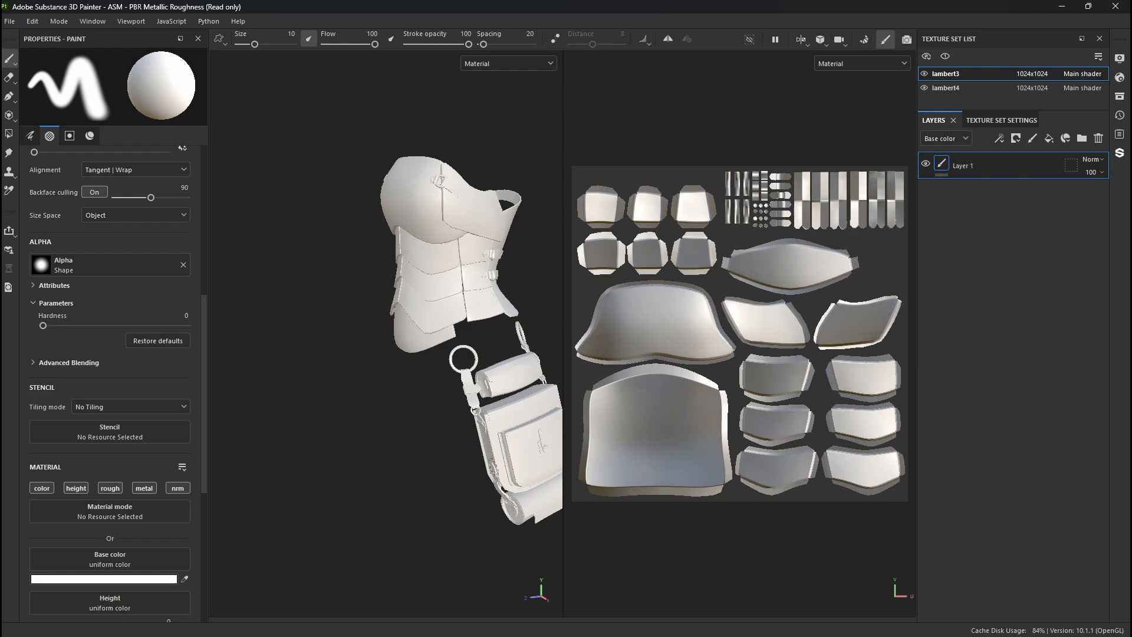
left_click_drag(509, 452, 374, 419, "alt")
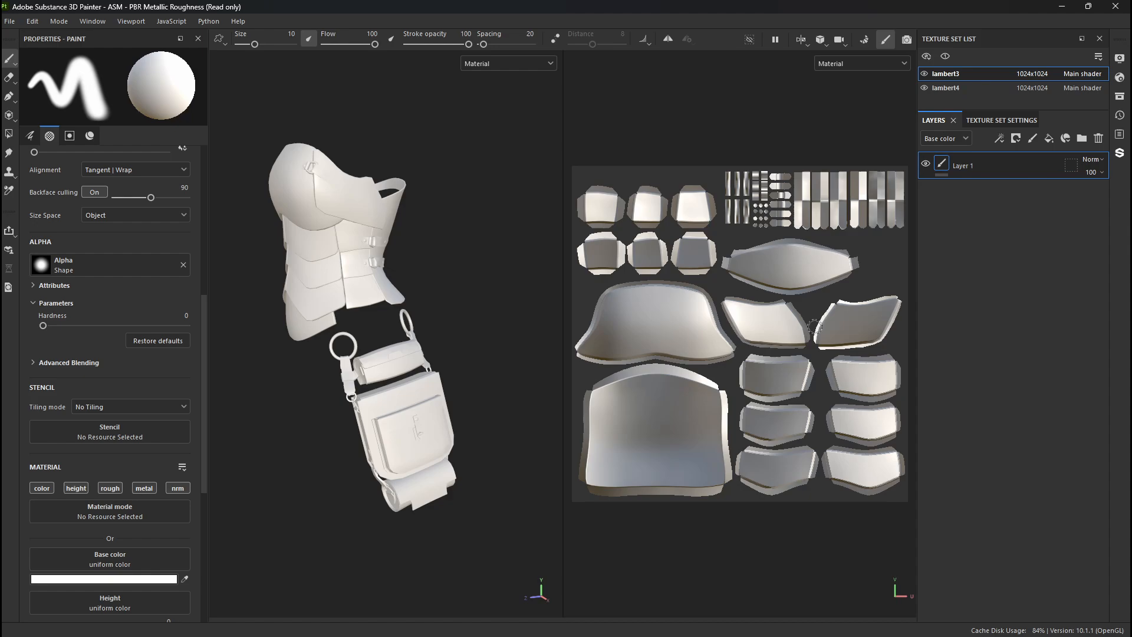
- Rename the lambert3 texture set to Bodice
double_click(942, 75)
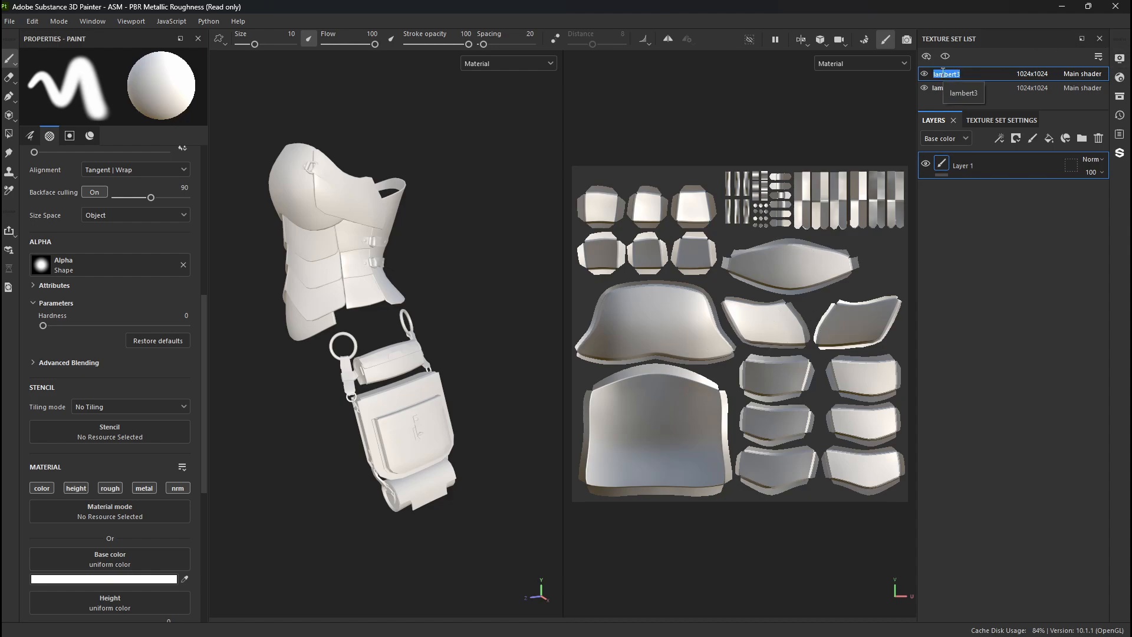
type("bODICE")
key("Return")
double_click(956, 73)
type("Bodice")
- Rename the lambert4 texture set to Bag and turn the model to its front view
double_click(949, 88)
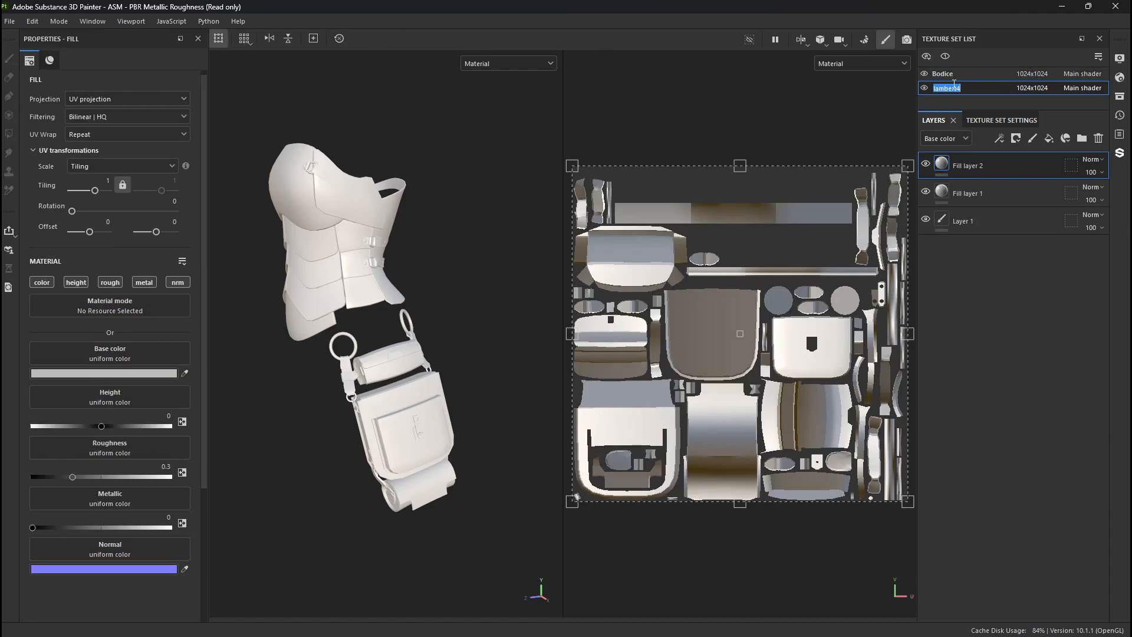
type("Bag")
key("Return")
left_click_drag(349, 147, 443, 182, "alt")
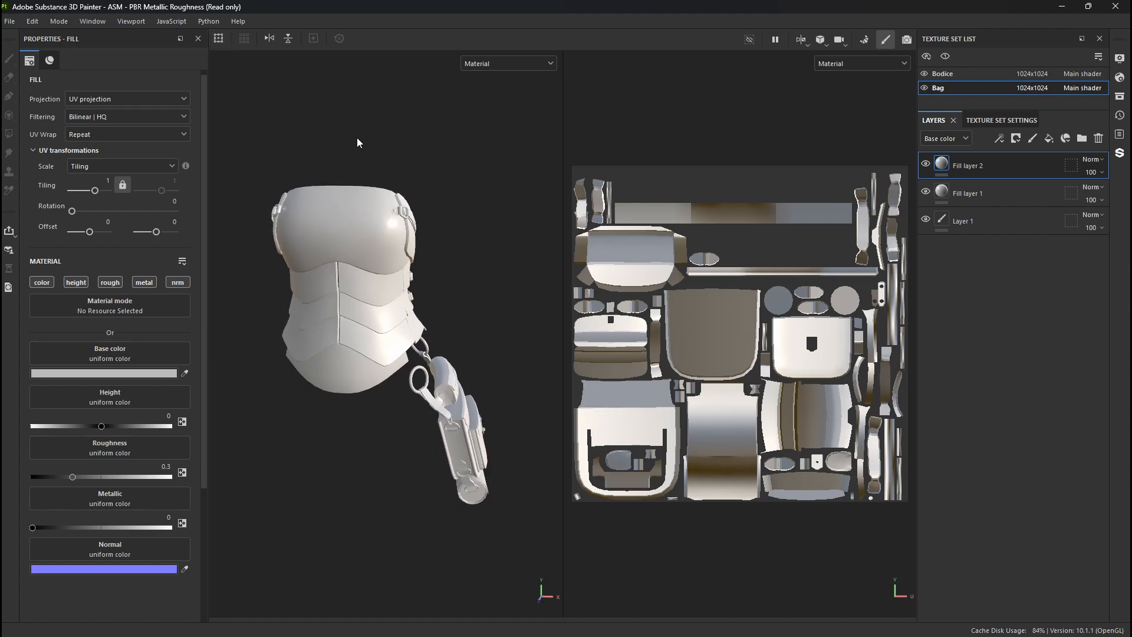
left_click(13, 23)
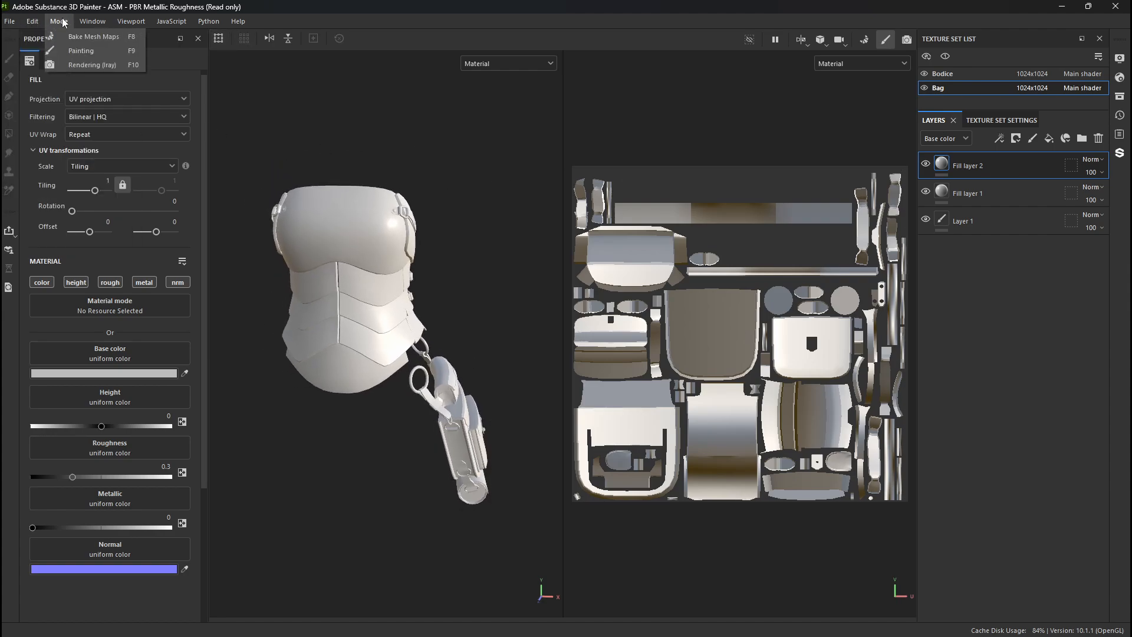
mouse_move(196, 22)
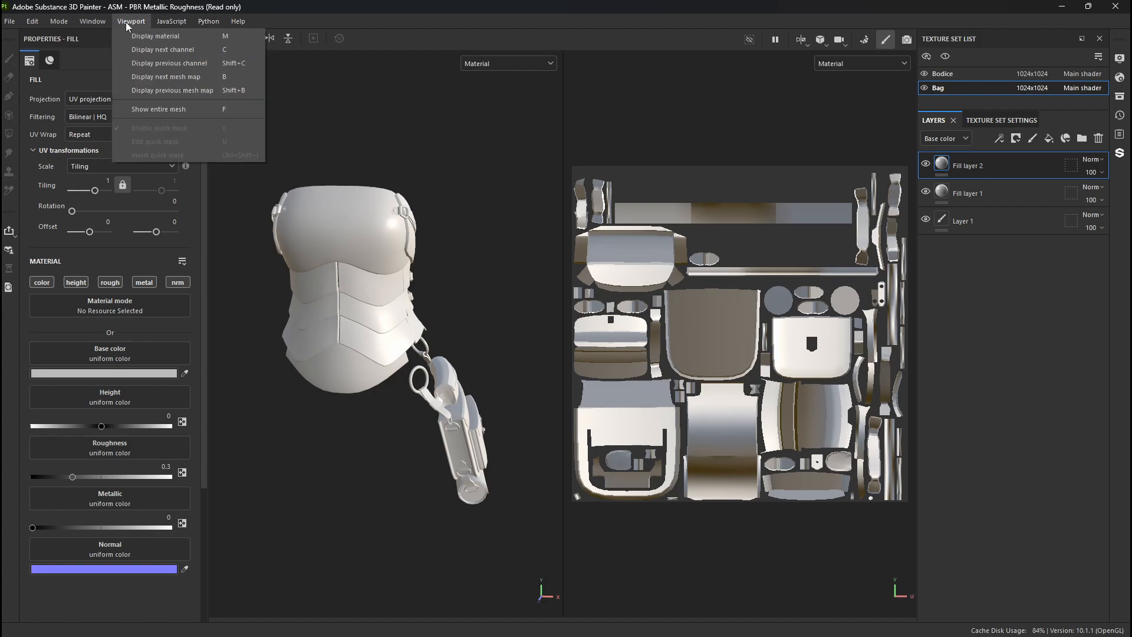
mouse_move(13, 24)
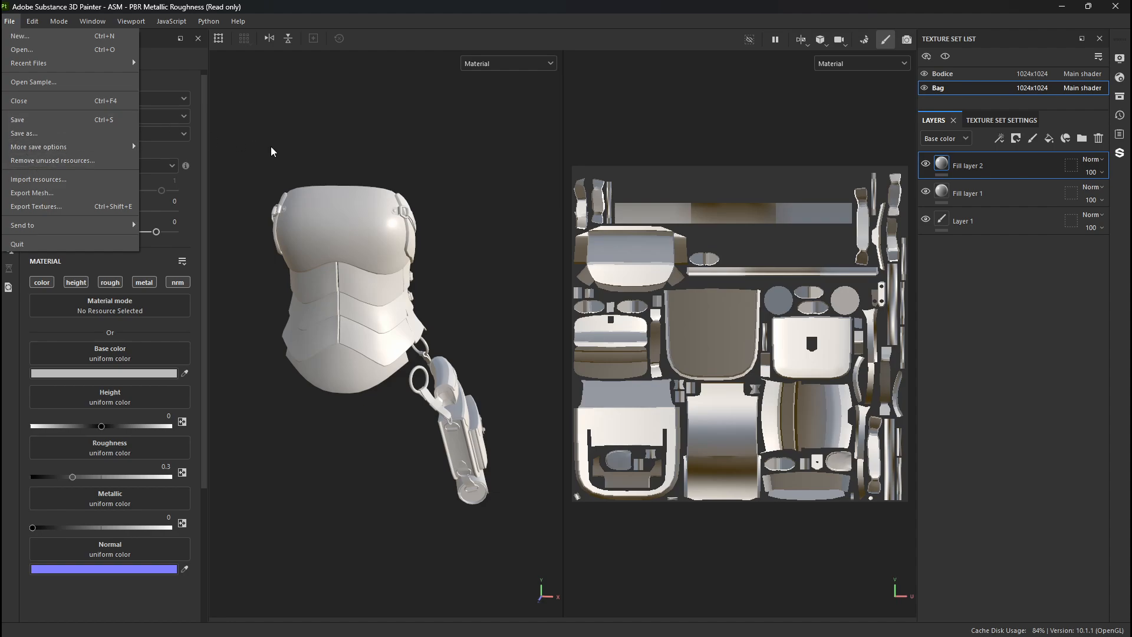
left_click(324, 138)
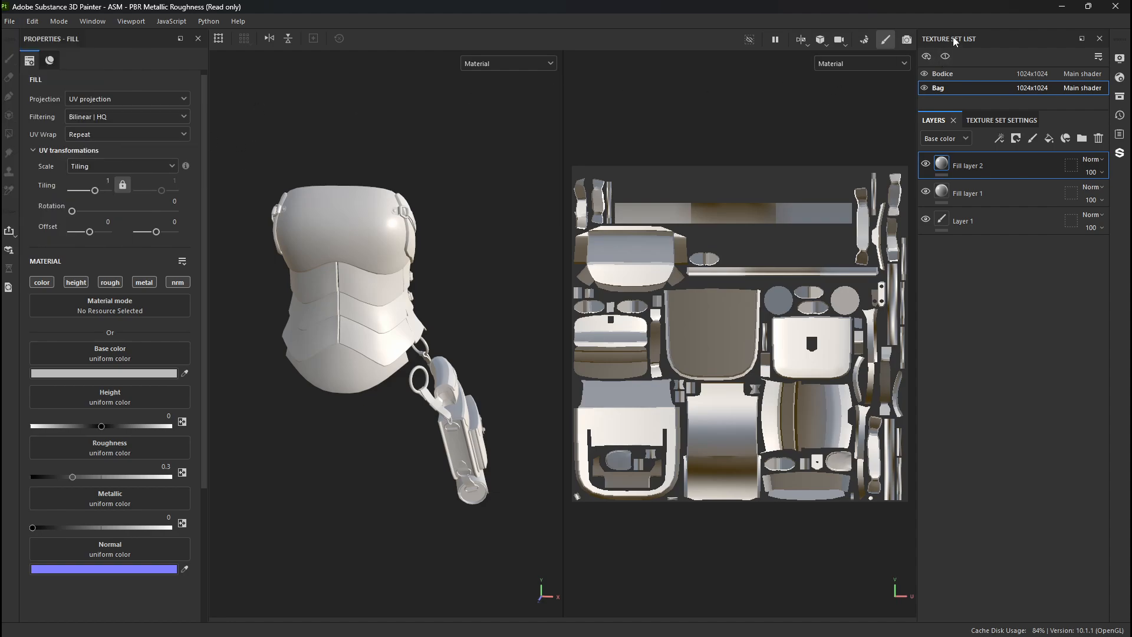
- Compare the Bodice and Bag texture sets and look over the texture set settings before returning to the Bag's layers
left_click(950, 71)
left_click(942, 86)
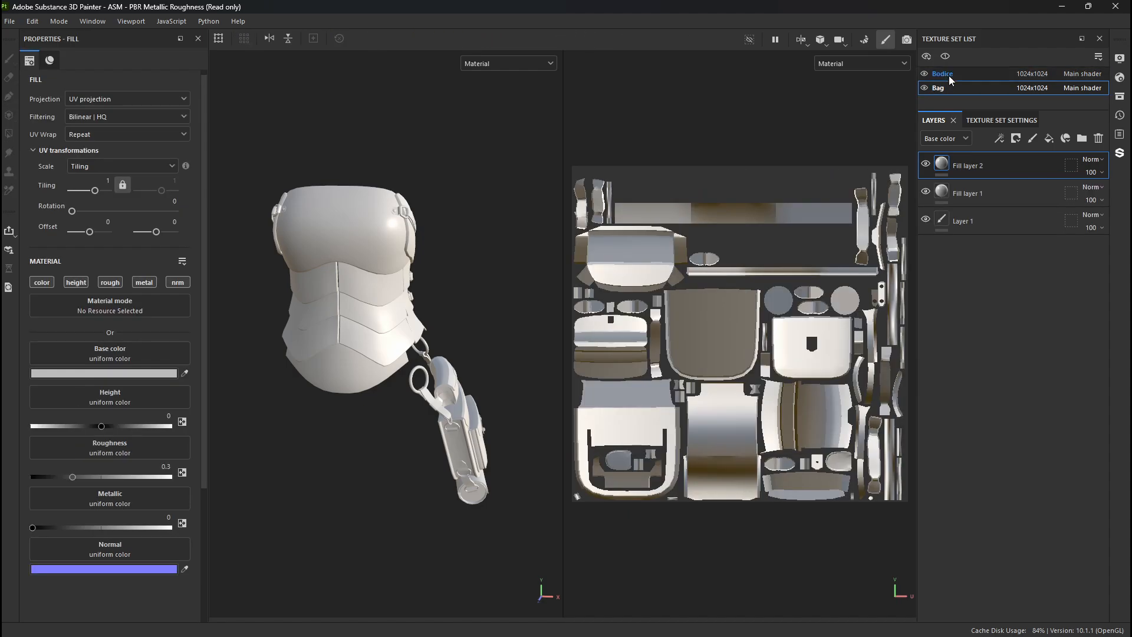
left_click(951, 73)
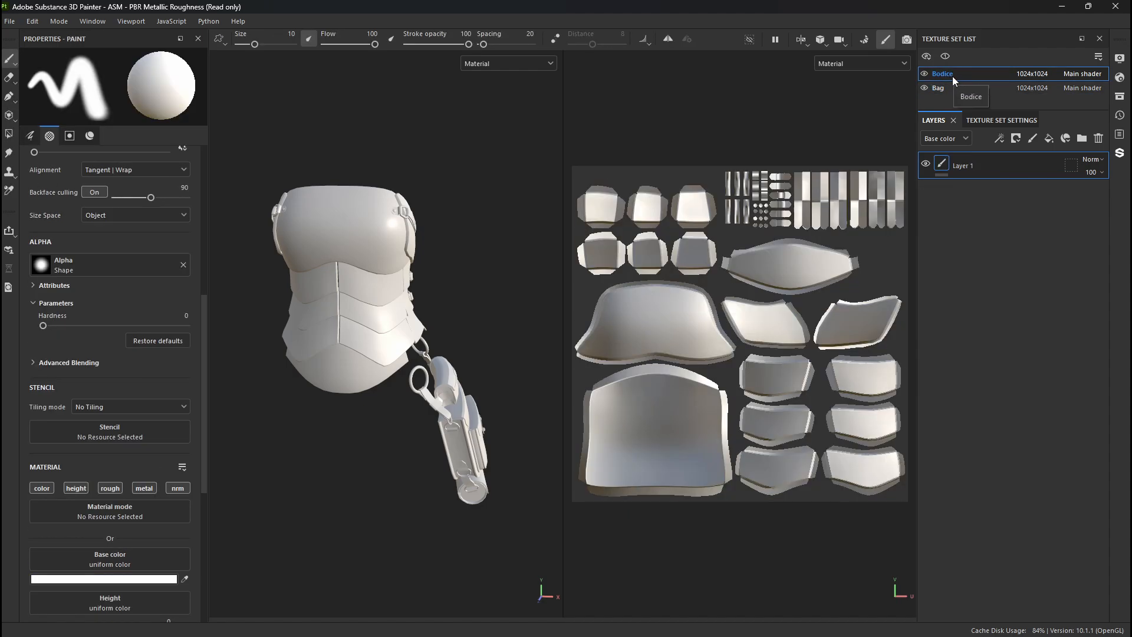
left_click(999, 121)
left_click(999, 89)
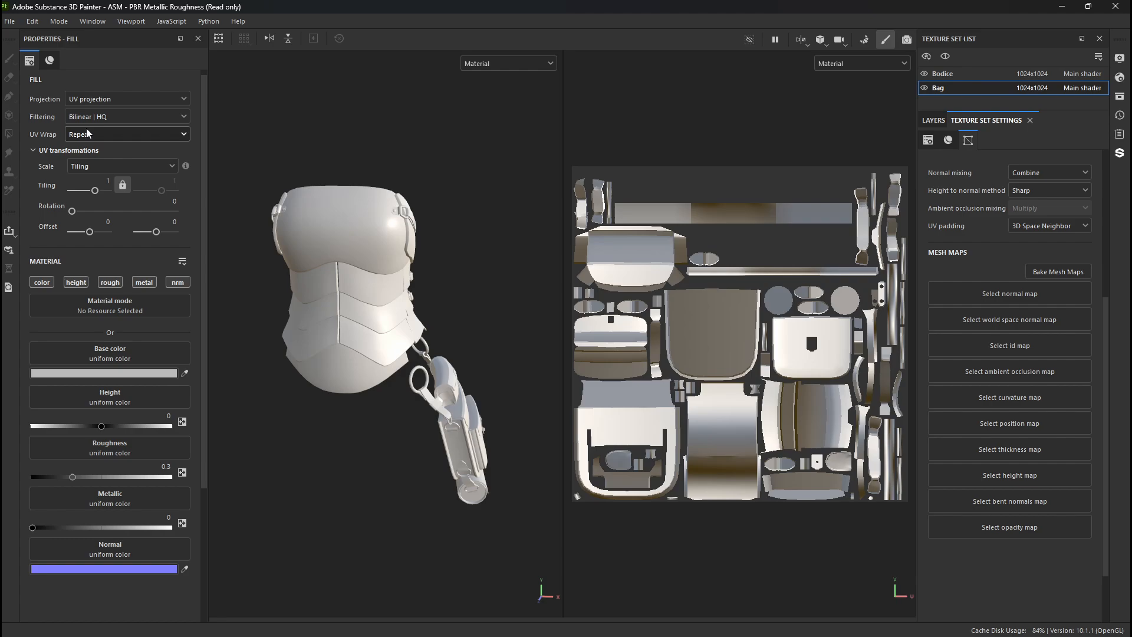
left_click(934, 121)
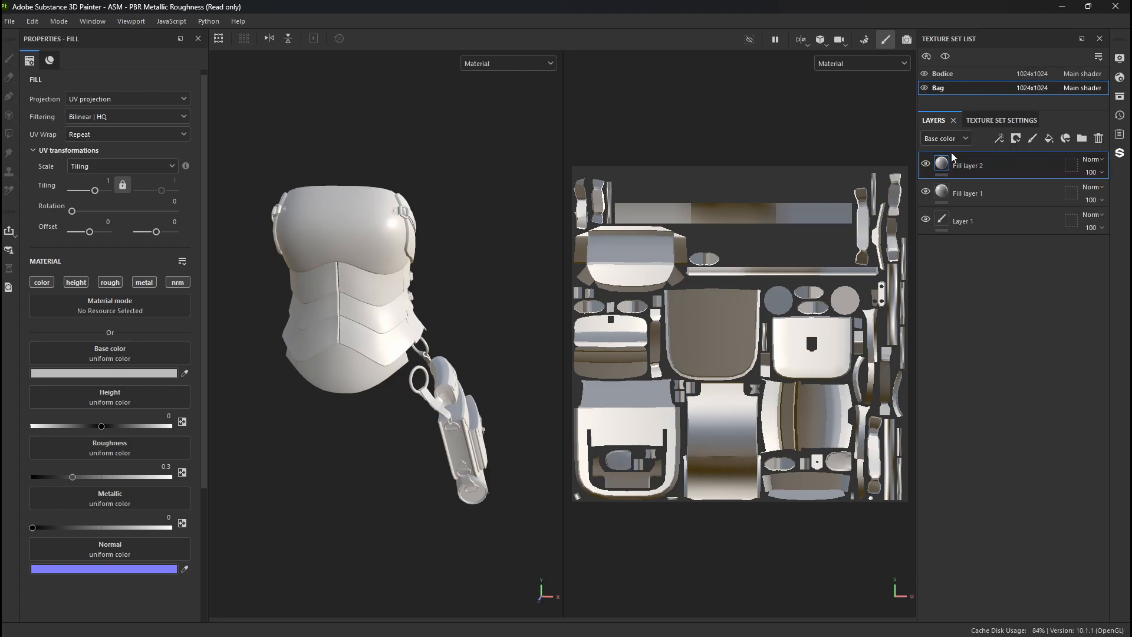
- On the Bag's Layer 1, review the Eraser, Projection, Polygon Fill, Smudge, Clone and Path tool properties, ending on the Paint tool
left_click(969, 221)
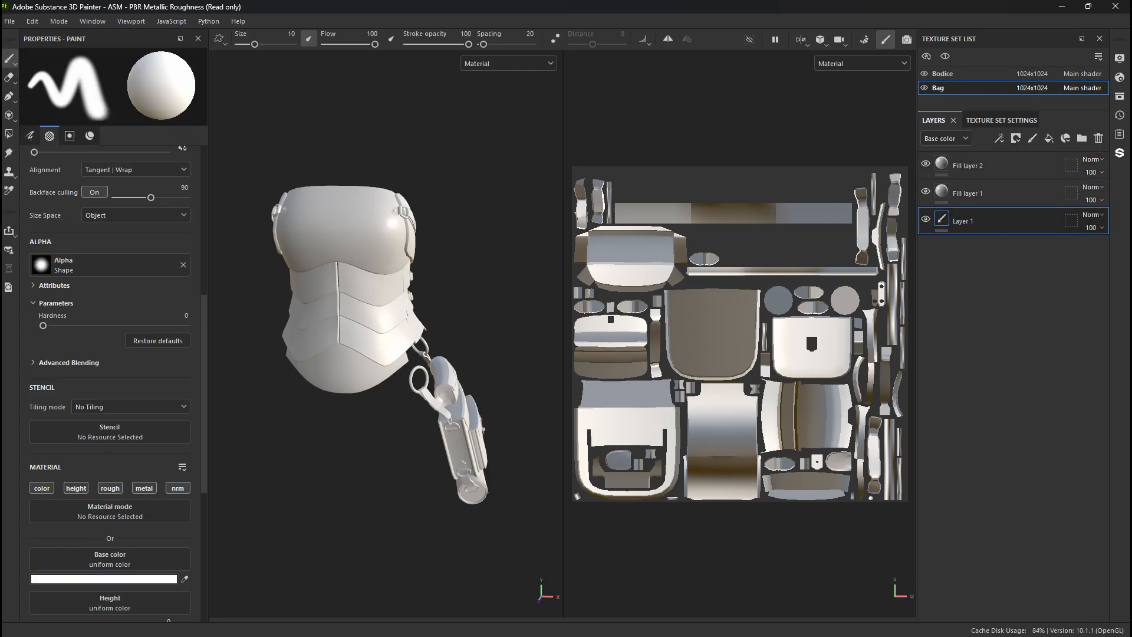
scroll(115, 284, "up", 5)
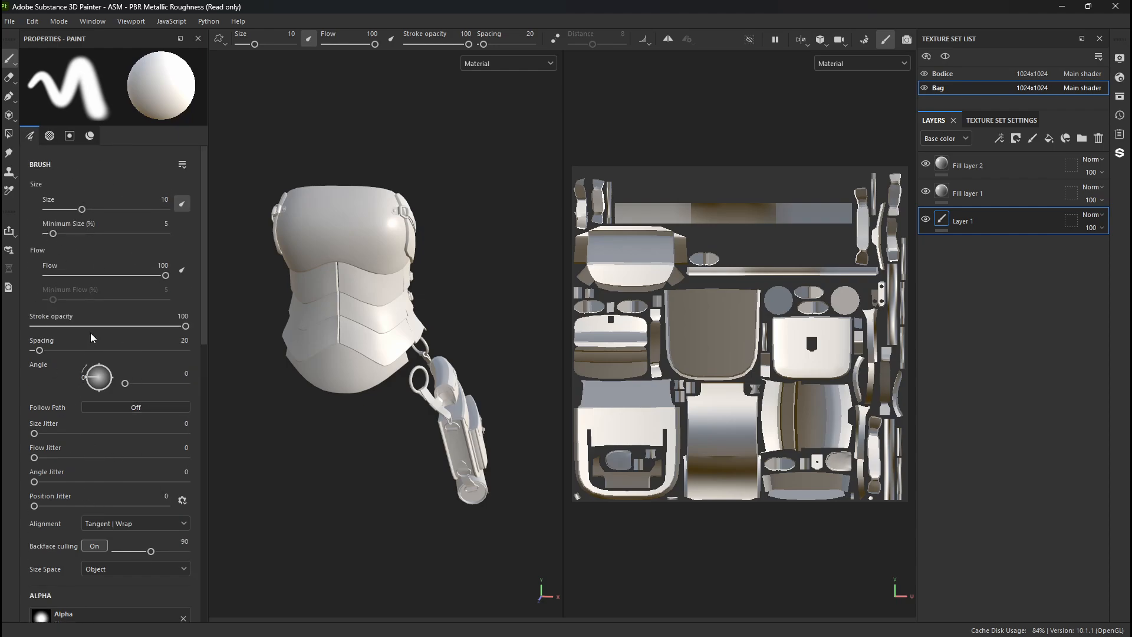
key("e")
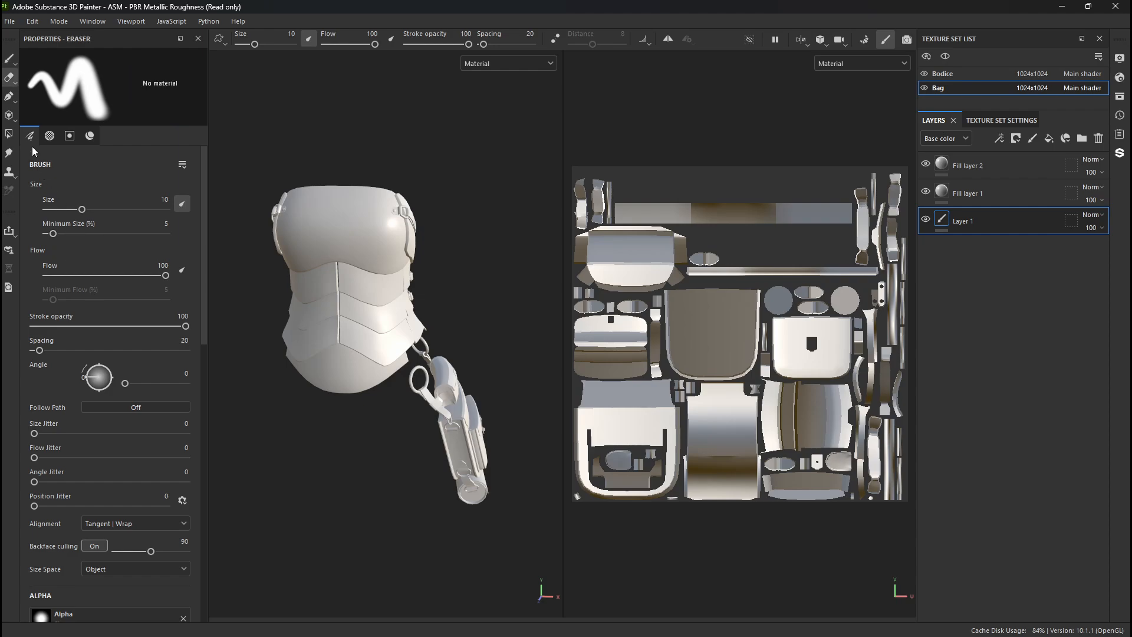
key("3")
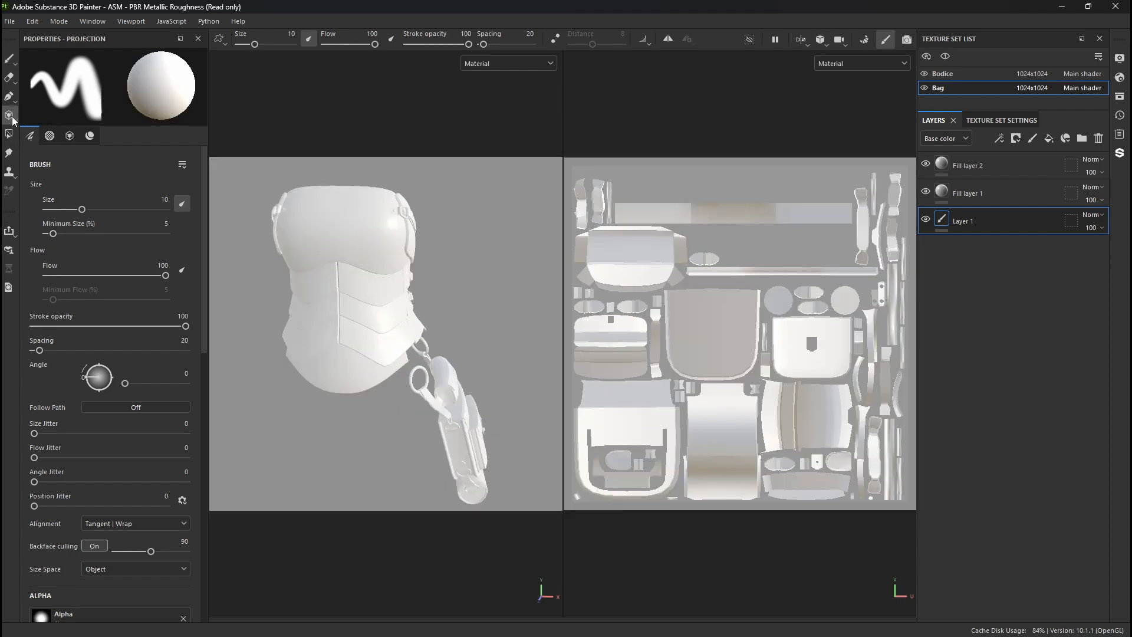
left_click(10, 135)
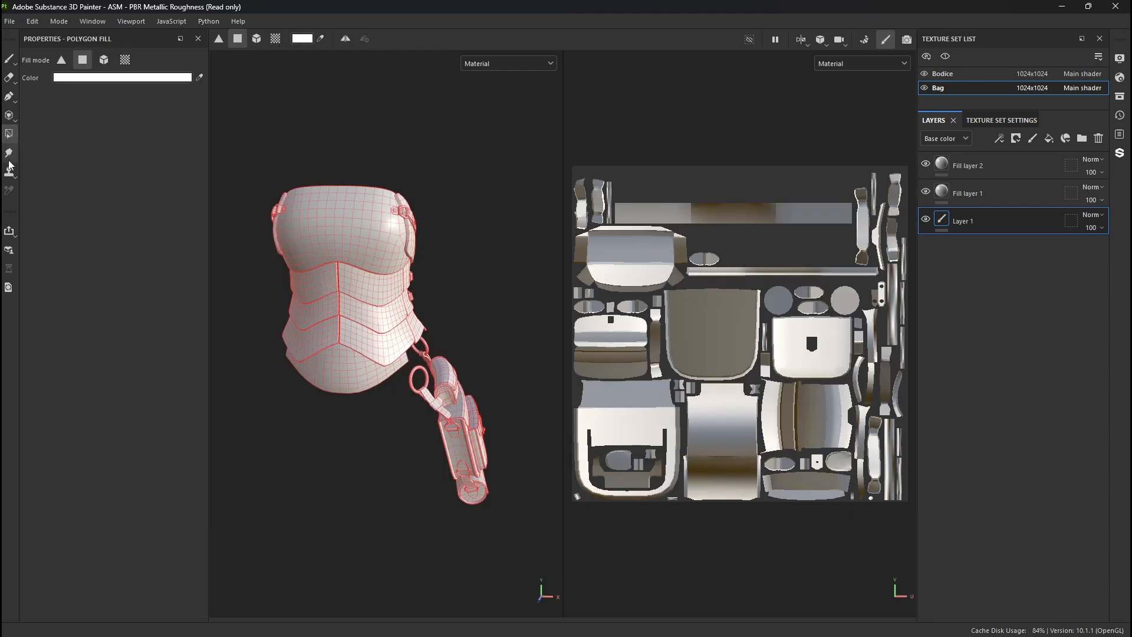
left_click(9, 154)
left_click(9, 165)
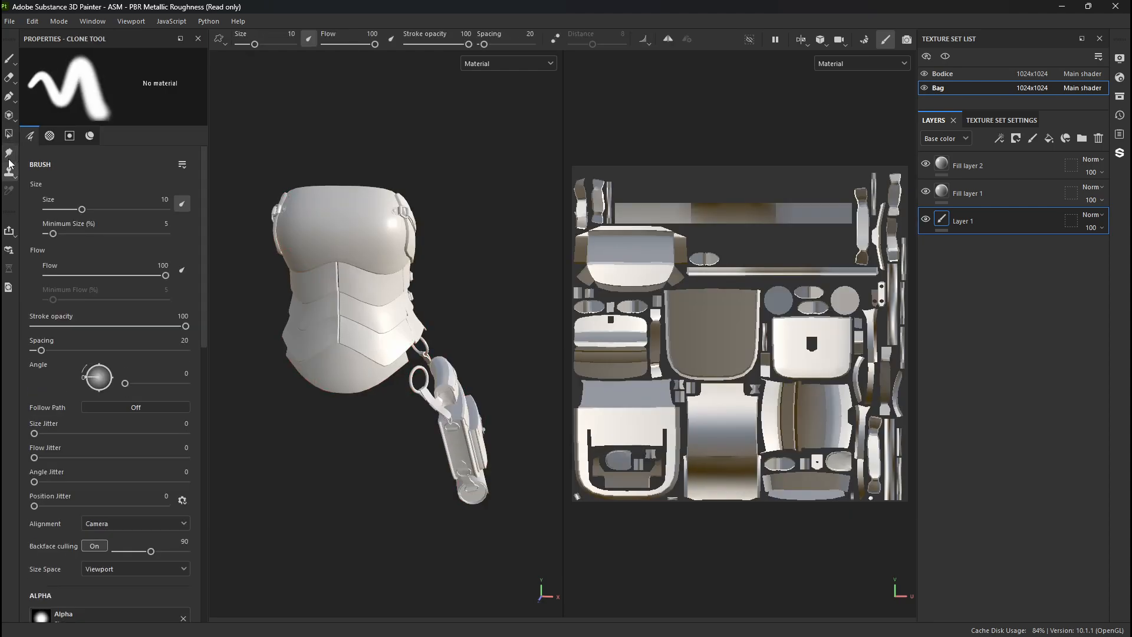
left_click(11, 98)
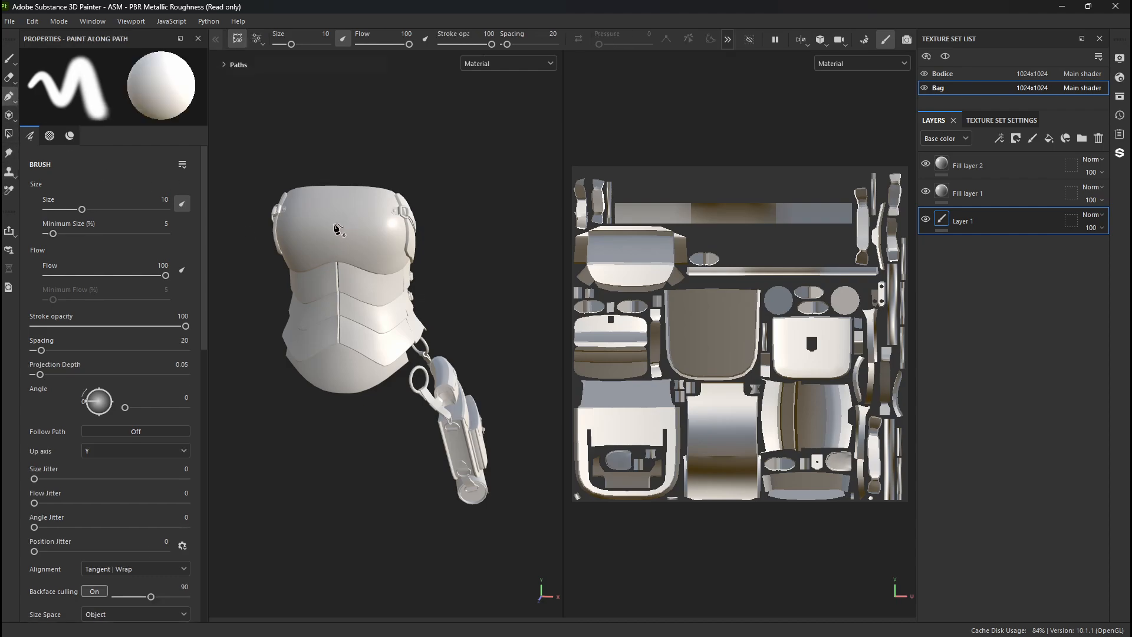
left_click(9, 59)
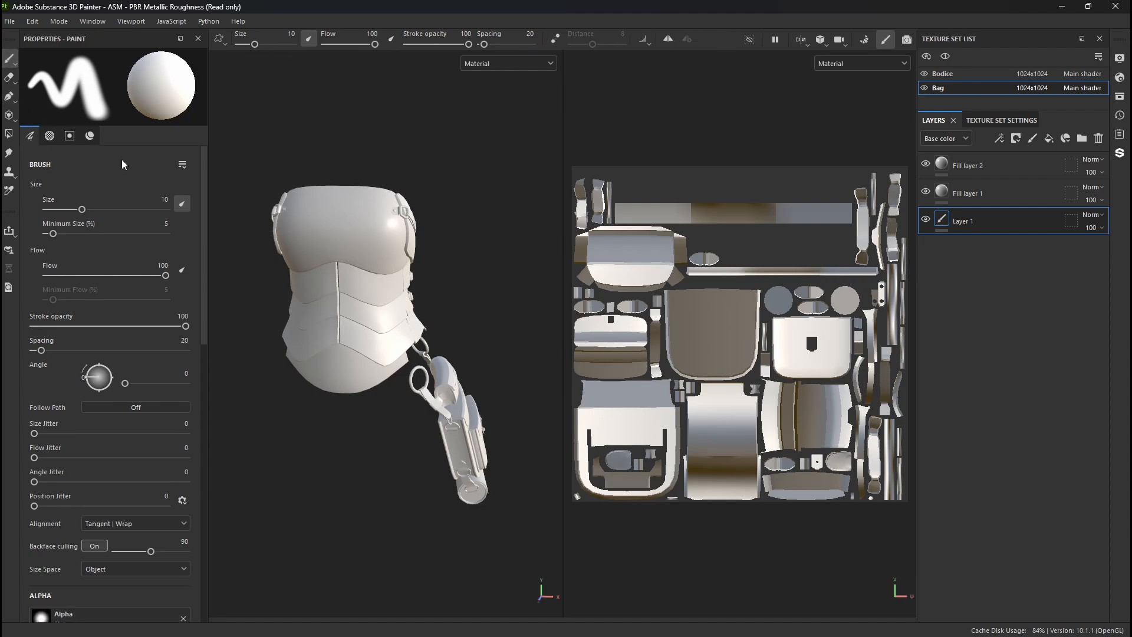
- Examine the Bag texture set's general properties, channels and mesh map settings
left_click(980, 121)
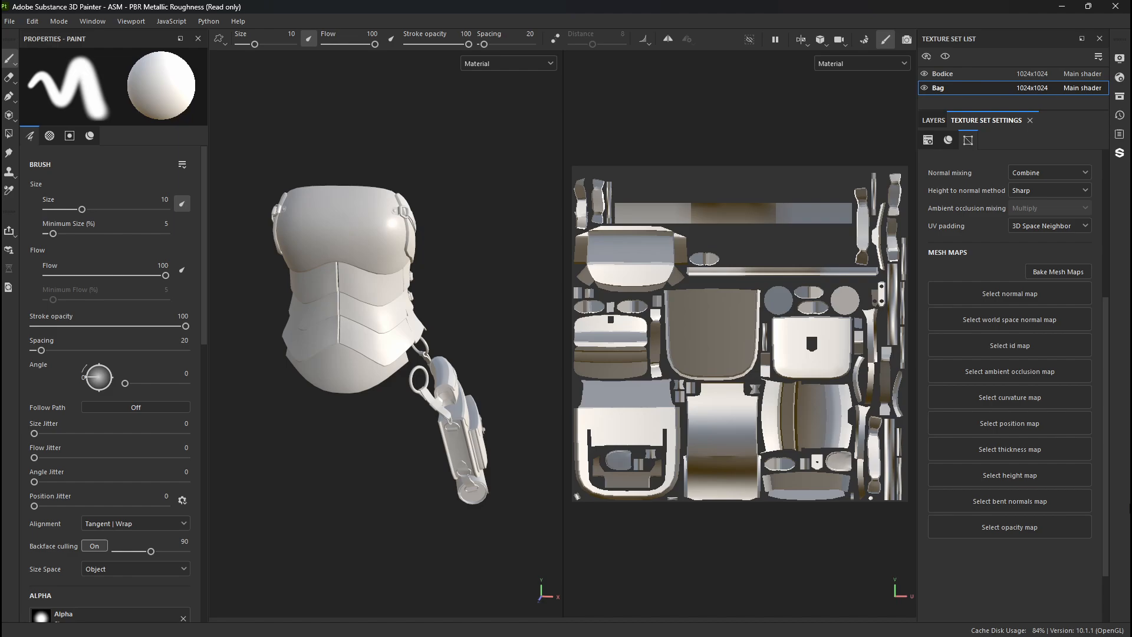
scroll(942, 260, "up", 5)
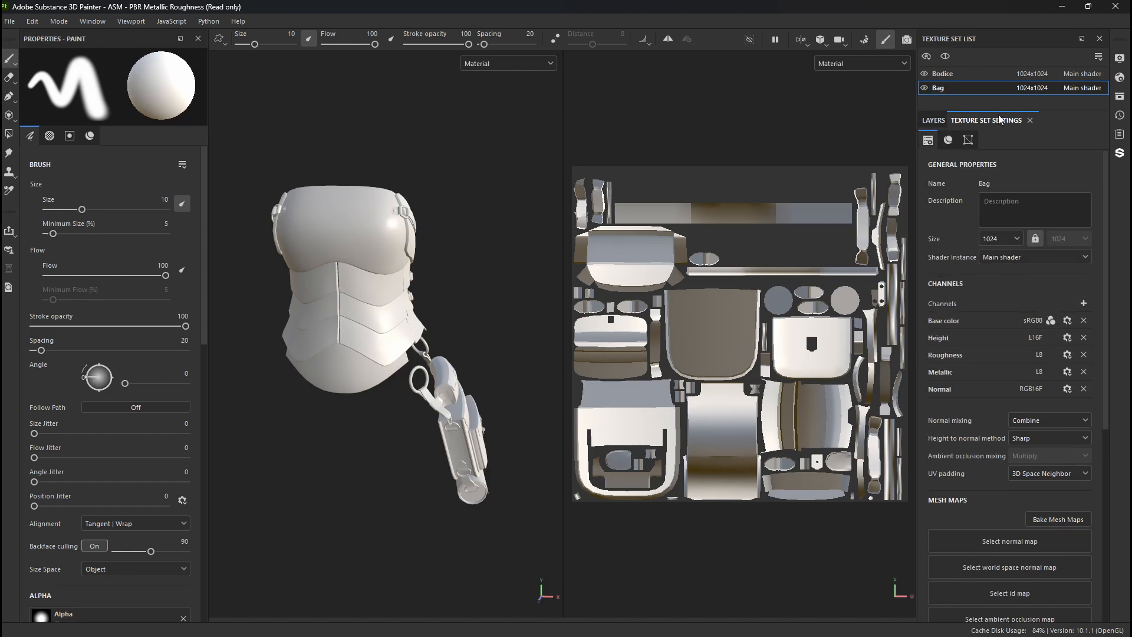
scroll(1000, 320, "down", 6)
scroll(983, 289, "up", 5)
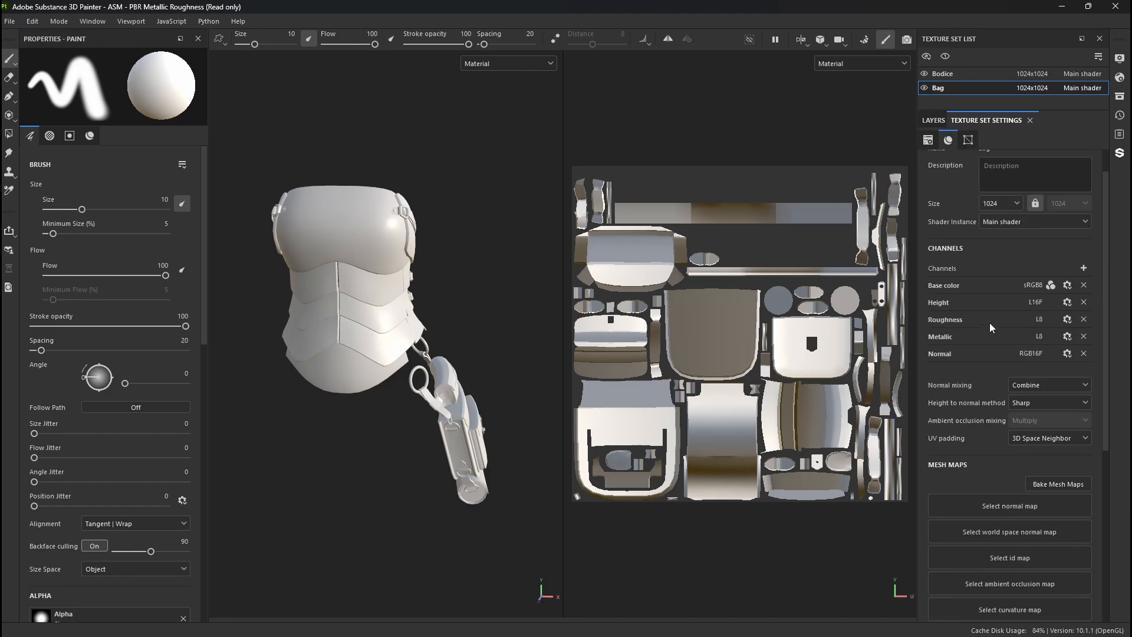
scroll(979, 247, "up", 1)
- Try a size of 512 for the Bag texture set and restore it to 1024
left_click(999, 241)
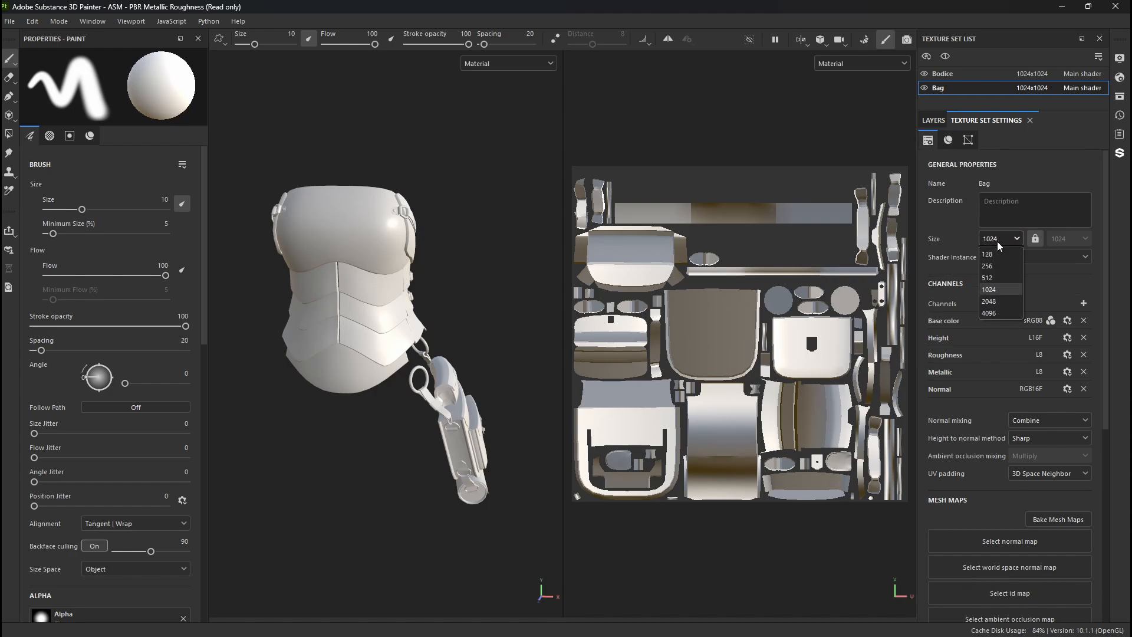
left_click(998, 242)
left_click(998, 242)
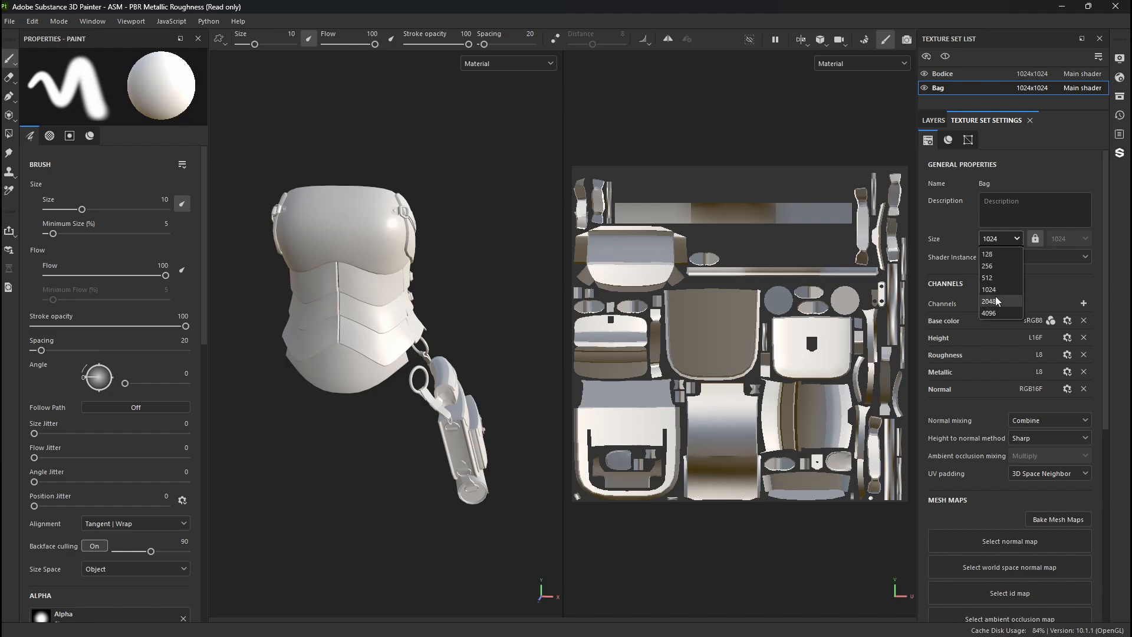
left_click(988, 277)
left_click(997, 238)
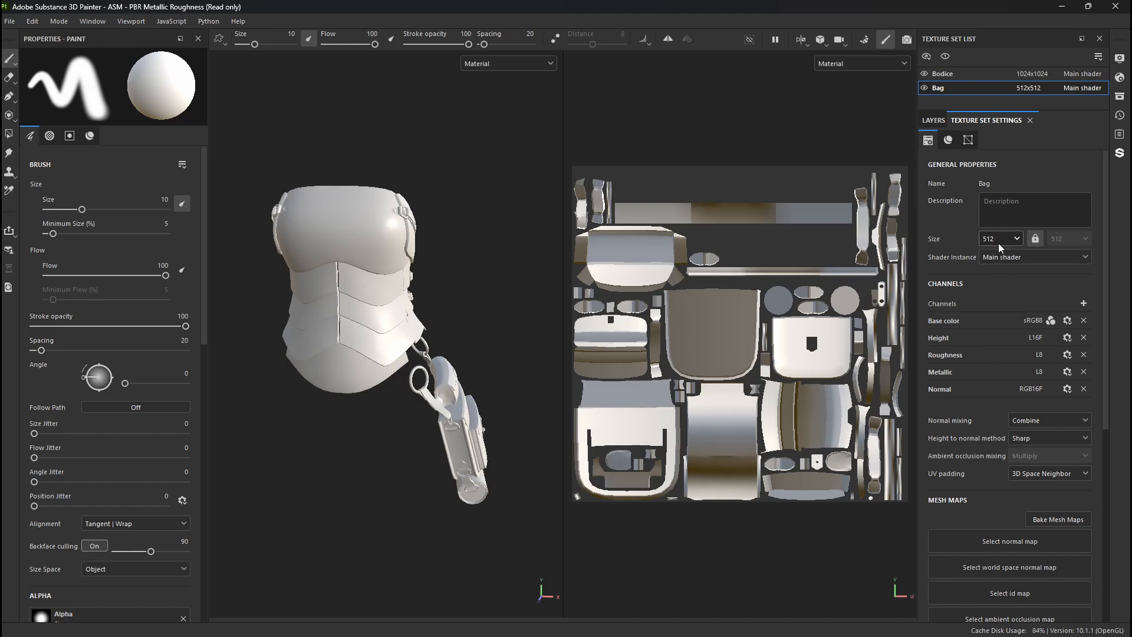
left_click(990, 289)
left_click(1003, 239)
left_click(998, 289)
- Open mesh map baking from the Bag's texture set settings
scroll(979, 325, "down", 3)
scroll(1053, 375, "down", 5)
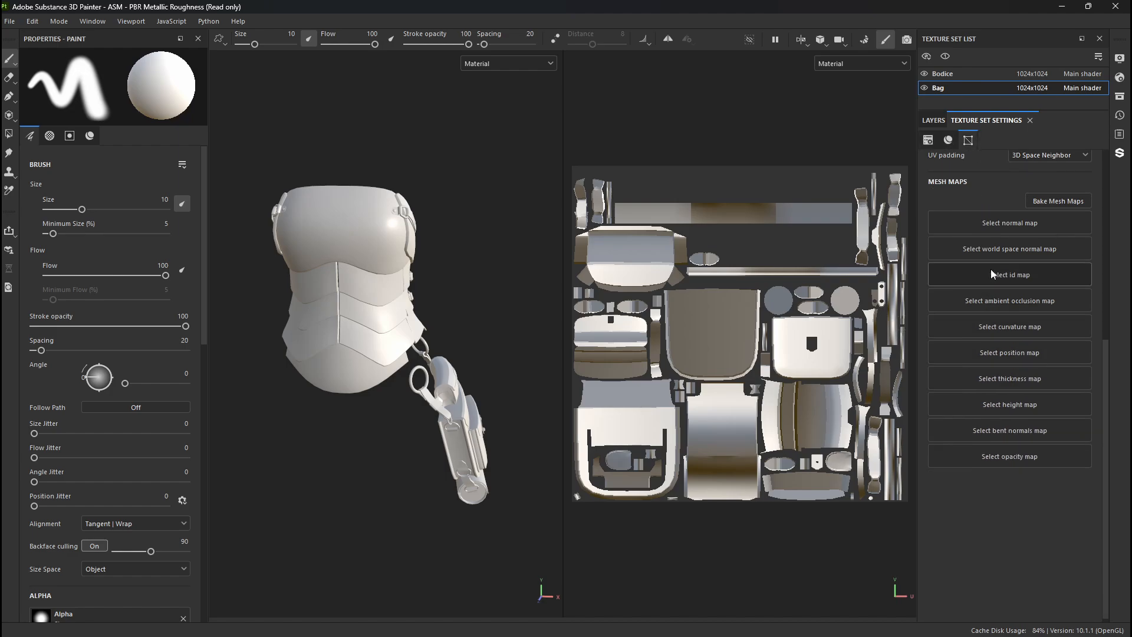
scroll(997, 277, "up", 3)
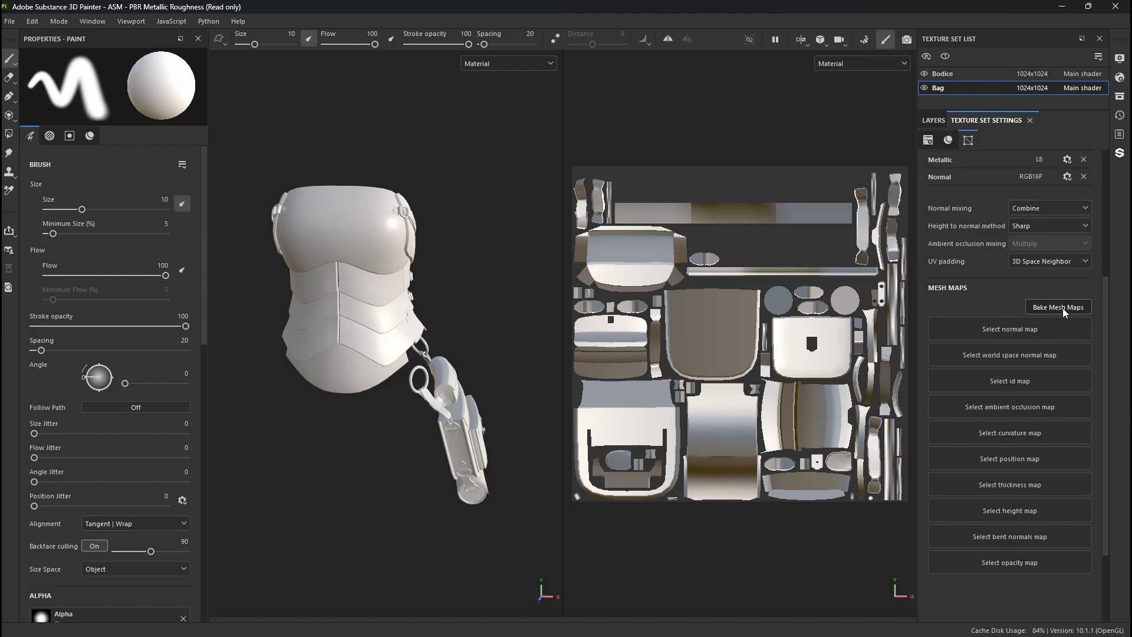
left_click(1059, 307)
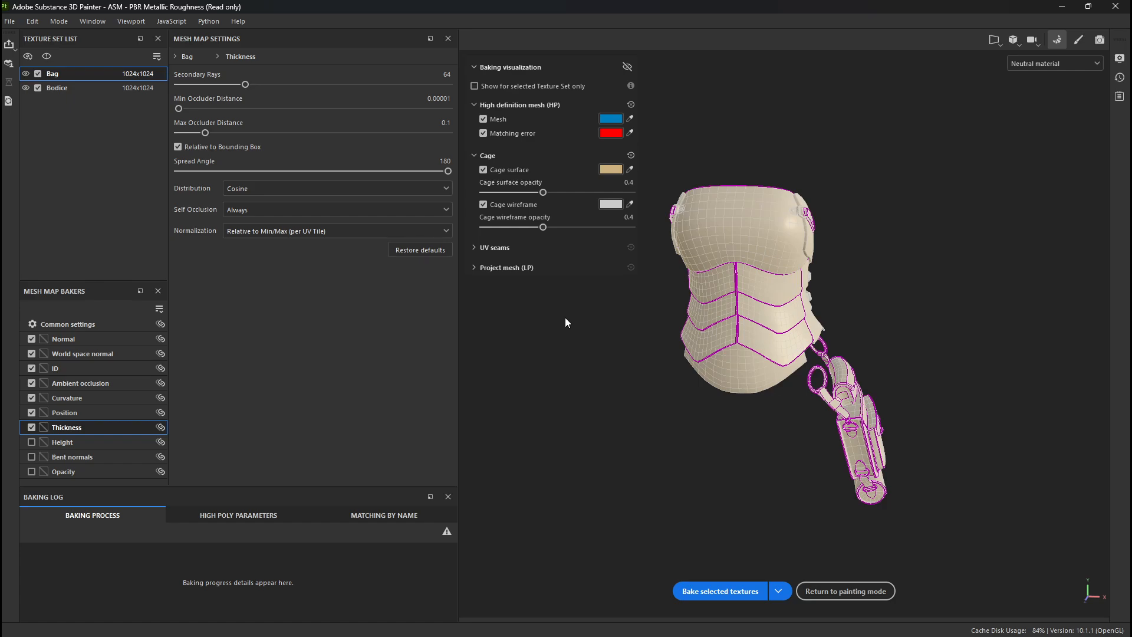
- Set the common baking output size to 8192 and check it for both the Bodice and Bag texture sets
left_click(98, 325)
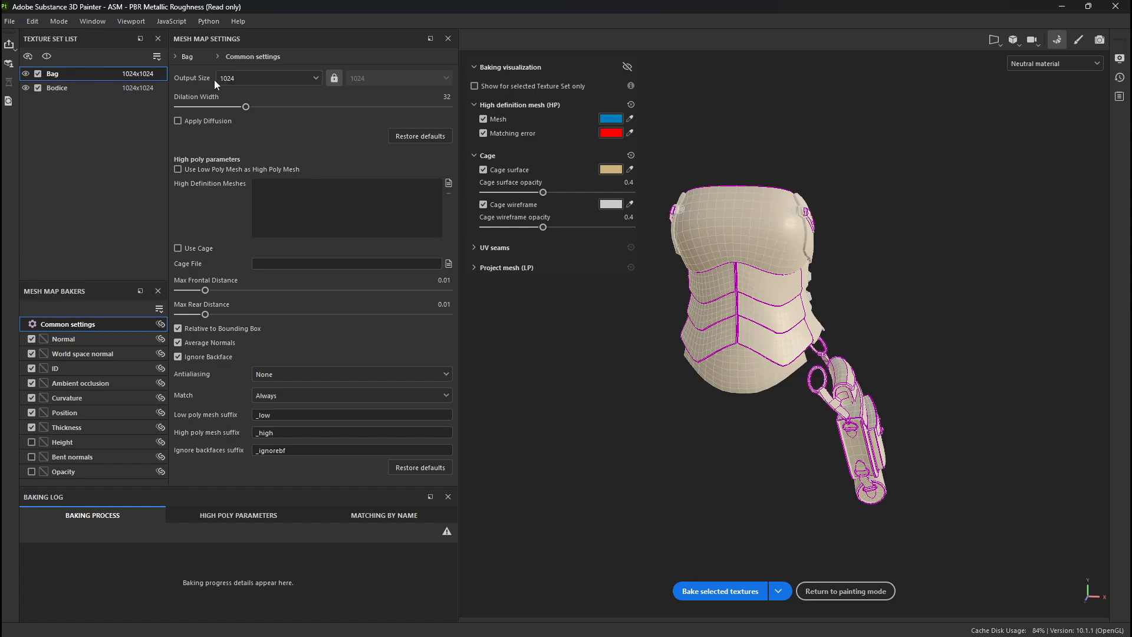
left_click(228, 79)
left_click(260, 190)
left_click(83, 88)
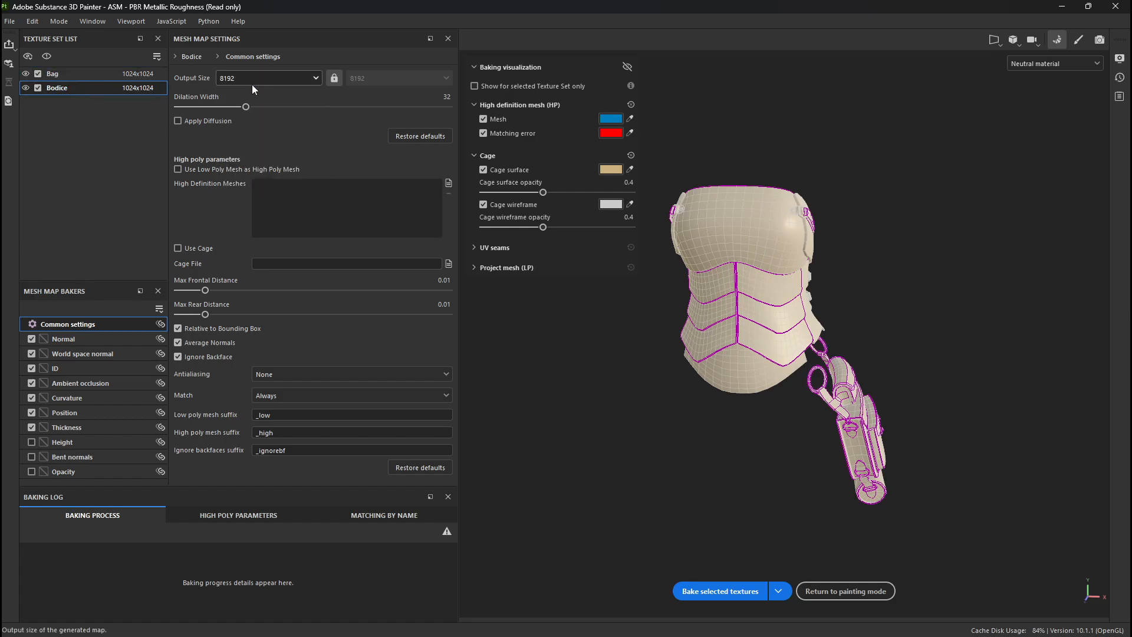
left_click(117, 76)
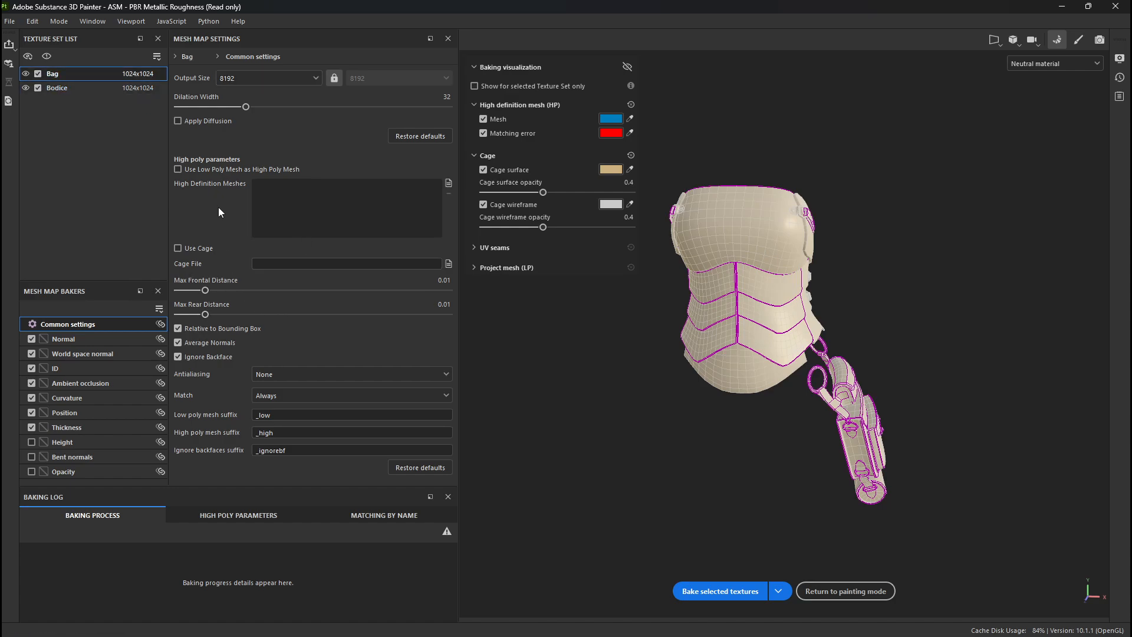
- Use the low poly mesh as the high poly mesh and exclude the ID map from the bake
left_click(195, 171)
left_click(31, 368)
left_click(76, 88)
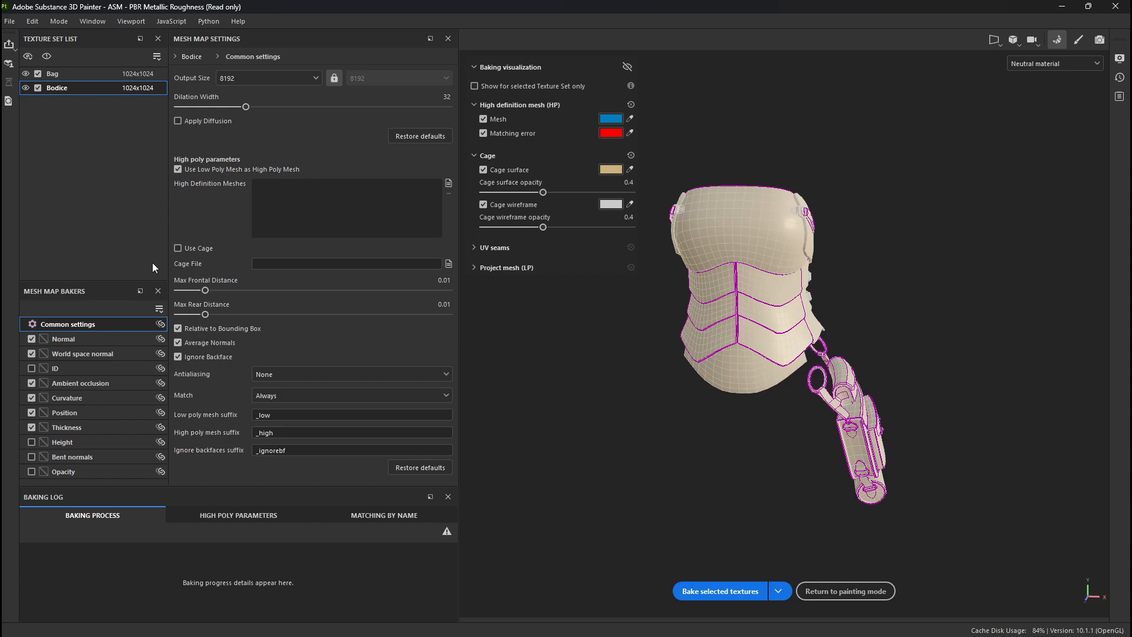
- Review the Normal, World space normal, ID and Ambient occlusion baker settings
left_click(71, 338)
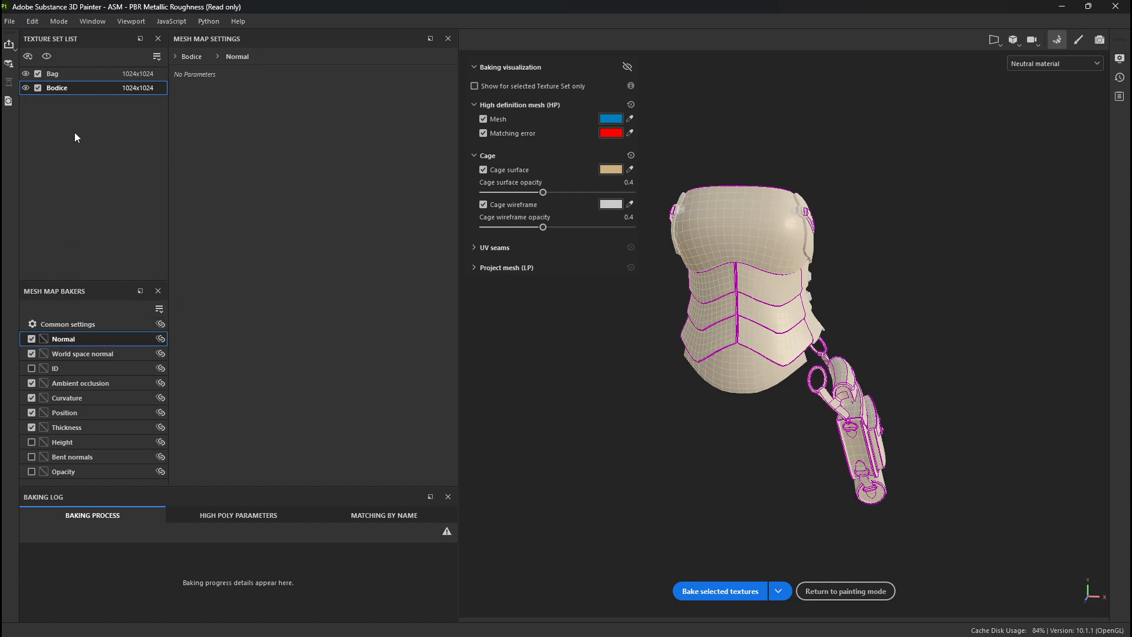
left_click(86, 80)
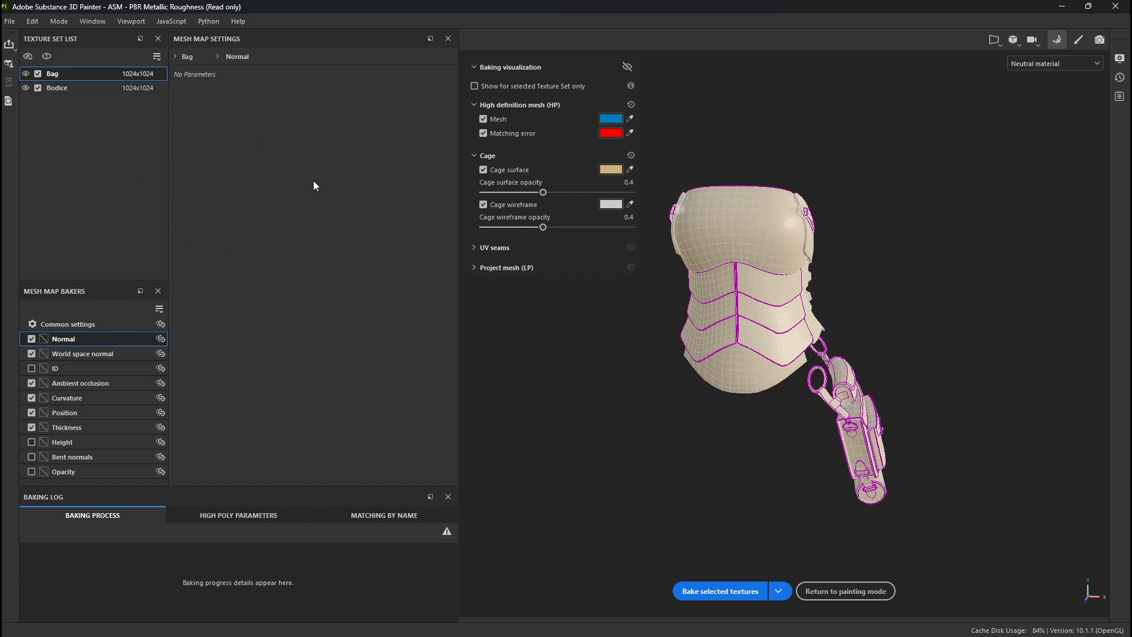
left_click(80, 357)
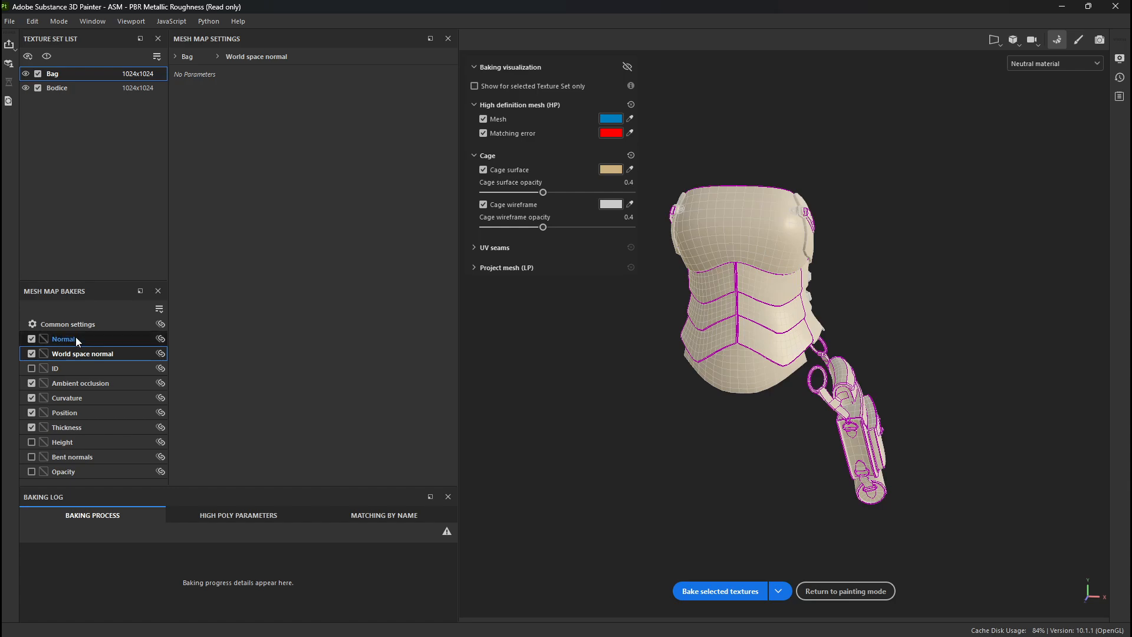
left_click(87, 369)
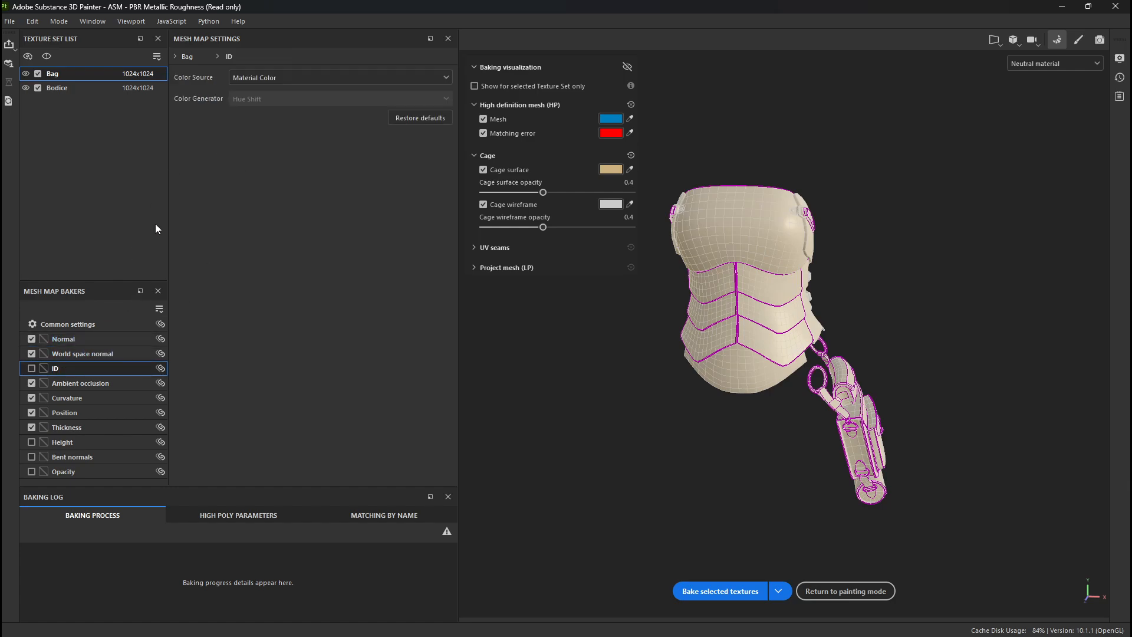
left_click(107, 383)
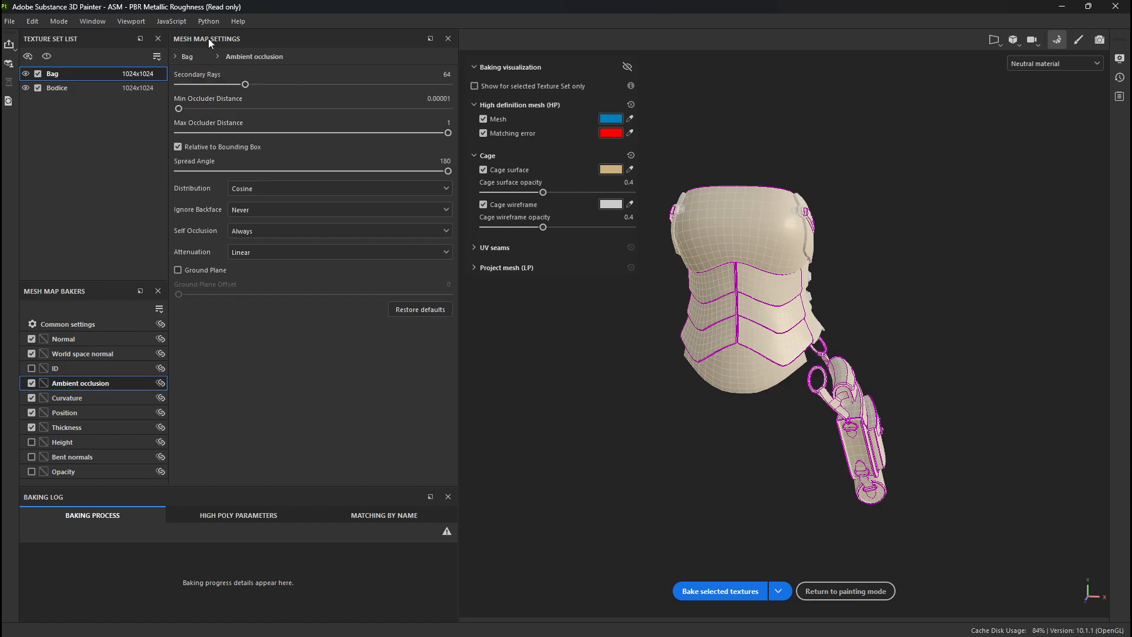
- Examine the Bag's Curvature baker settings and method options, plus its Position and Thickness baker settings
left_click(90, 399)
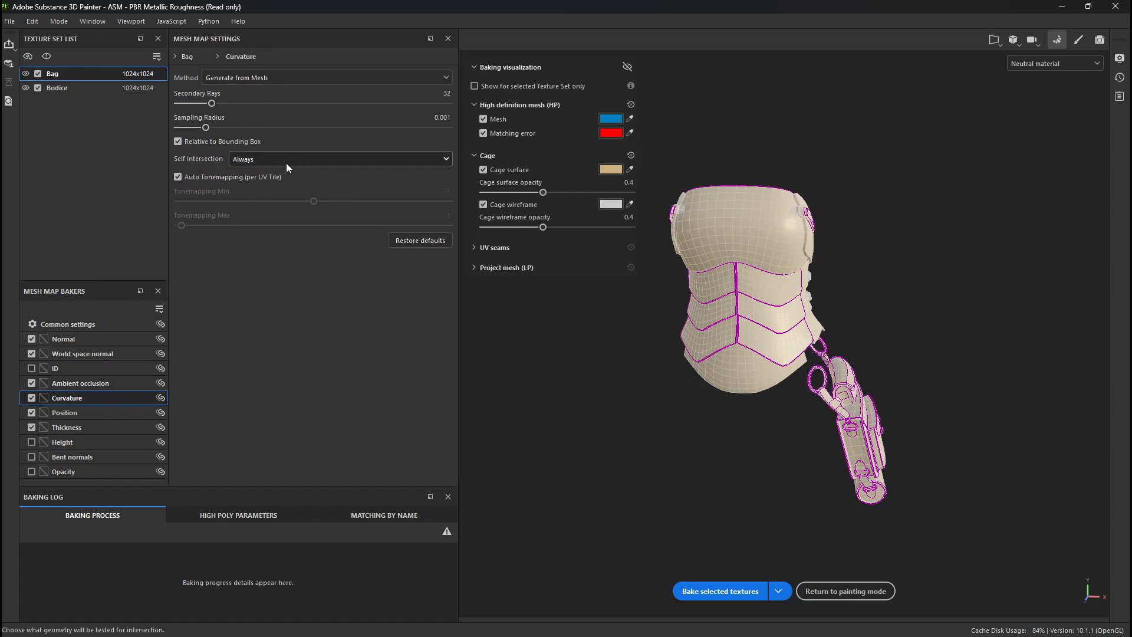
left_click(219, 77)
left_click(235, 77)
left_click(235, 77)
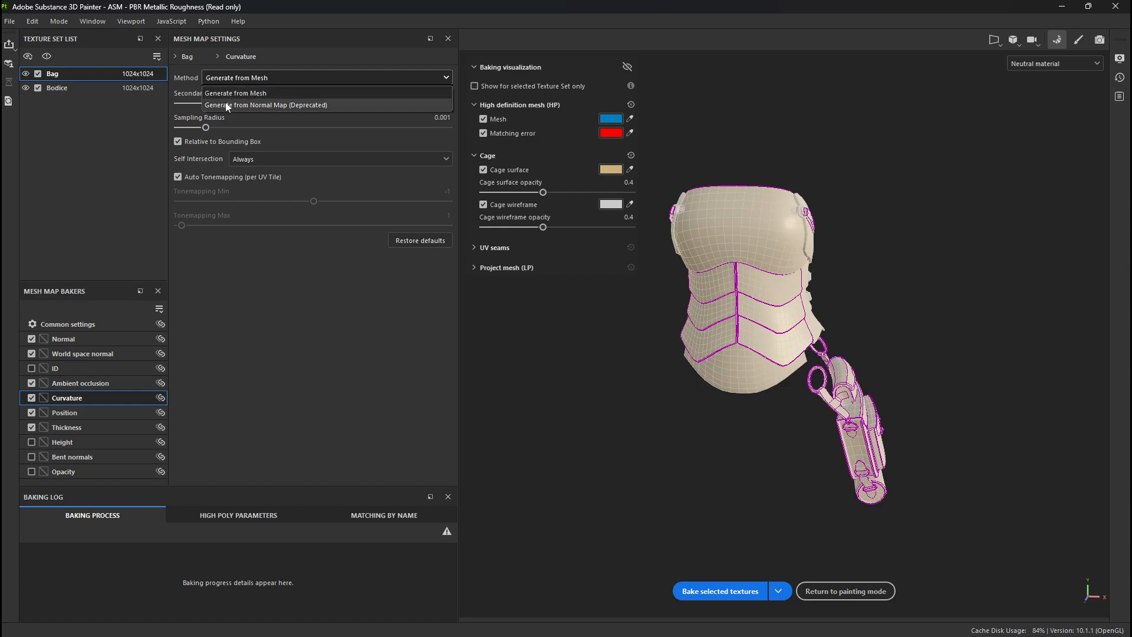
left_click(269, 260)
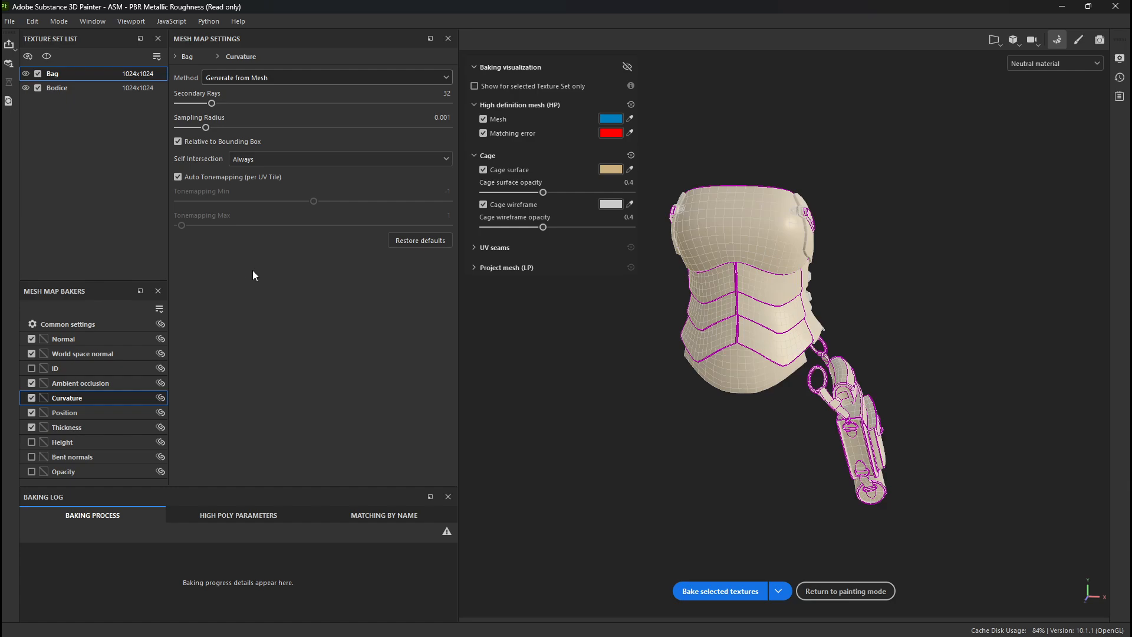
left_click(124, 413)
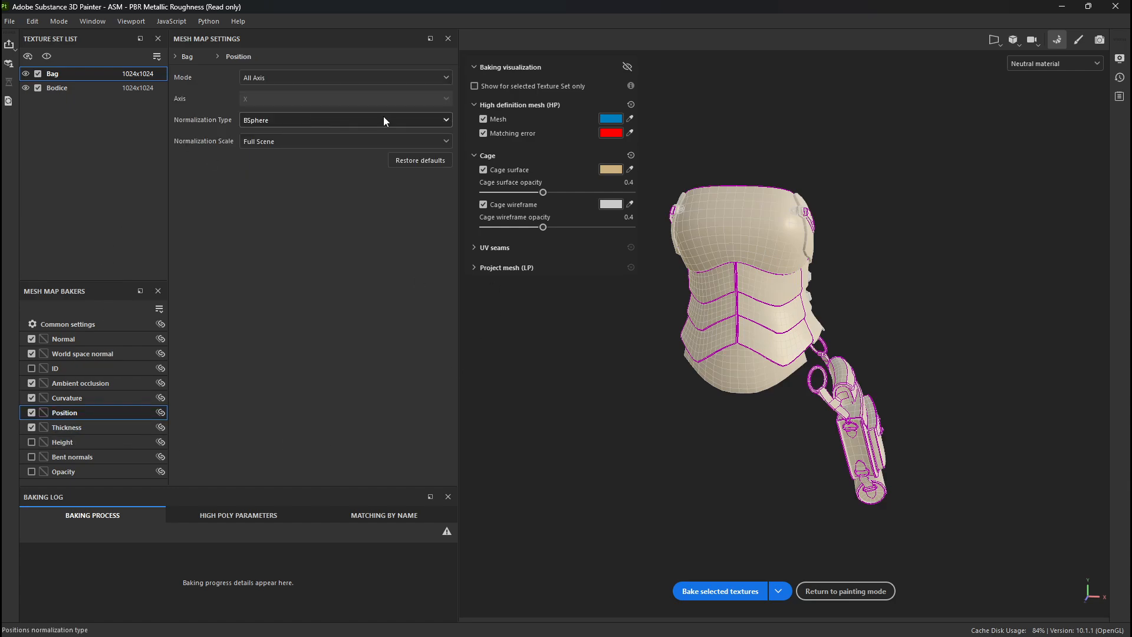
left_click(103, 428)
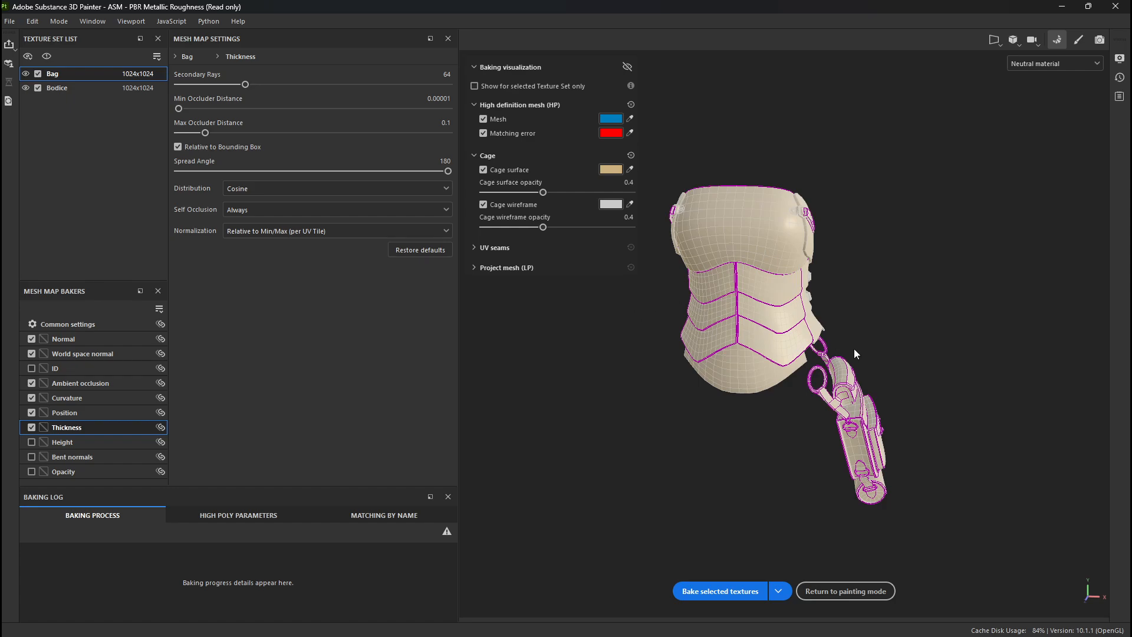
- Recheck the Bodice's common baking settings and bake the selected mesh maps for both texture sets
left_click_drag(878, 349, 897, 491, "alt")
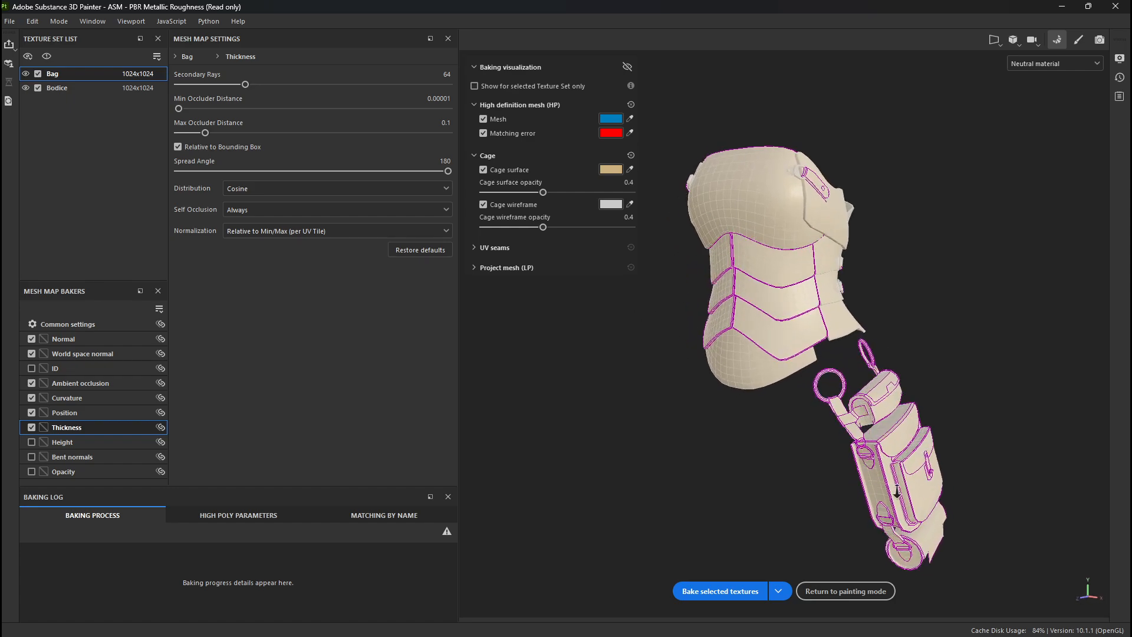
middle_click_drag(898, 491, 896, 386, "alt")
left_click(74, 93)
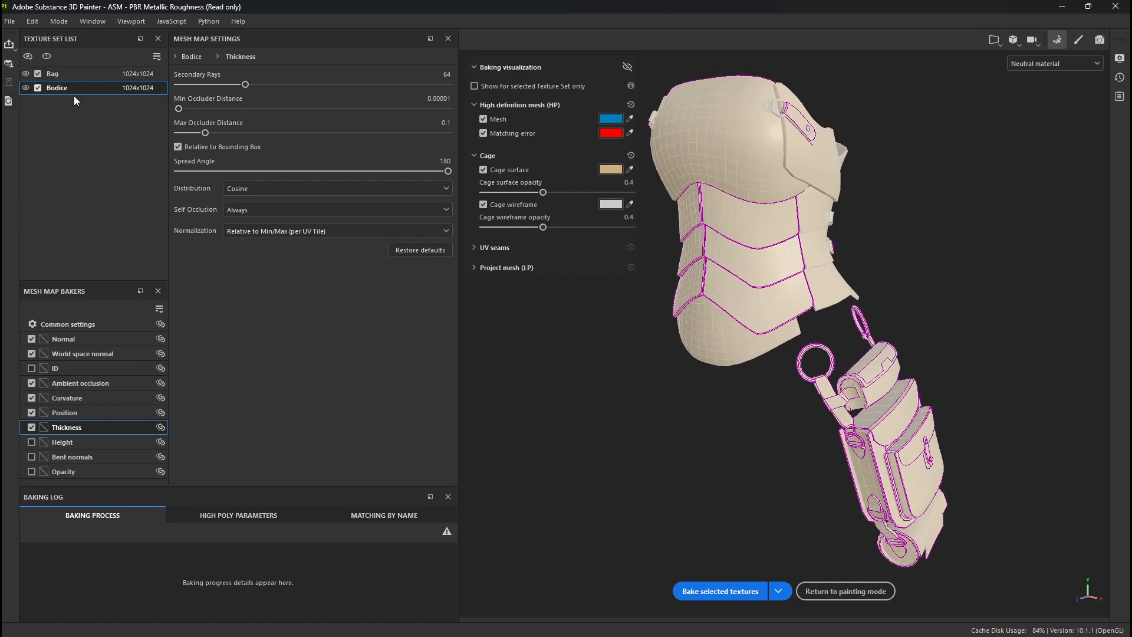
left_click(95, 324)
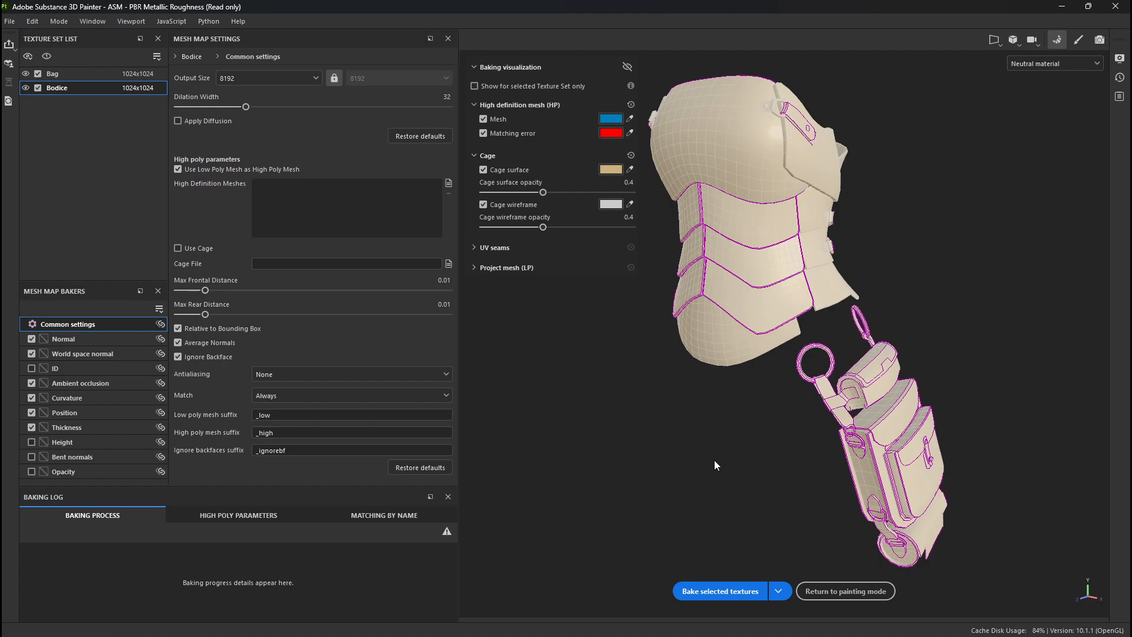
left_click(705, 591)
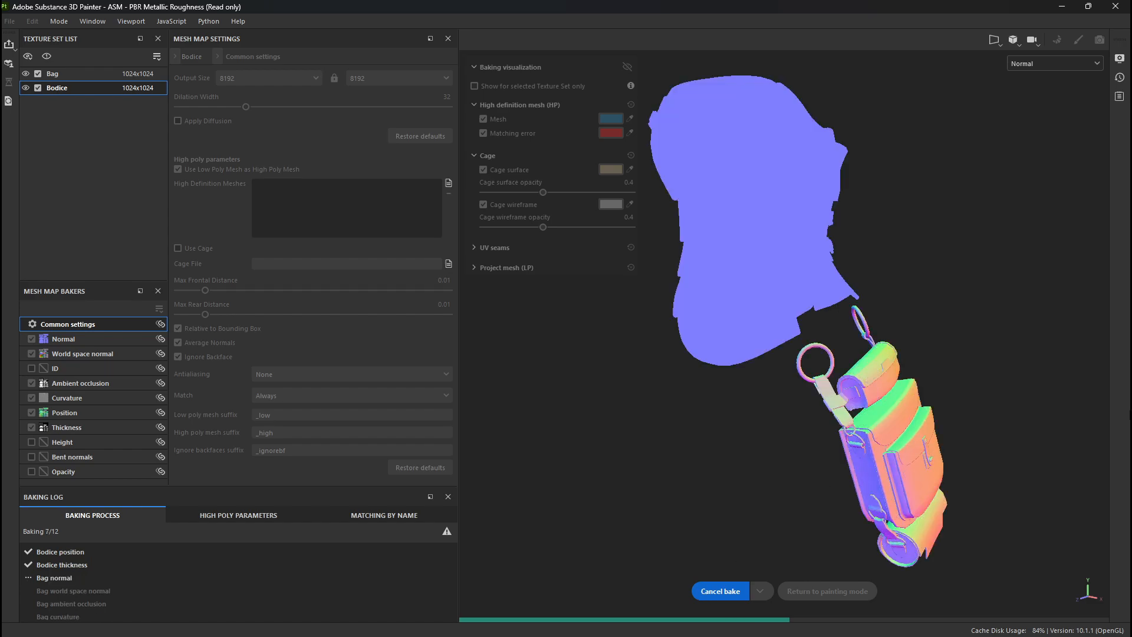
- Inspect the bag and bodice from several angles while their mesh maps bake
left_click_drag(818, 454, 728, 438, "alt")
middle_click_drag(700, 408, 649, 374, "alt")
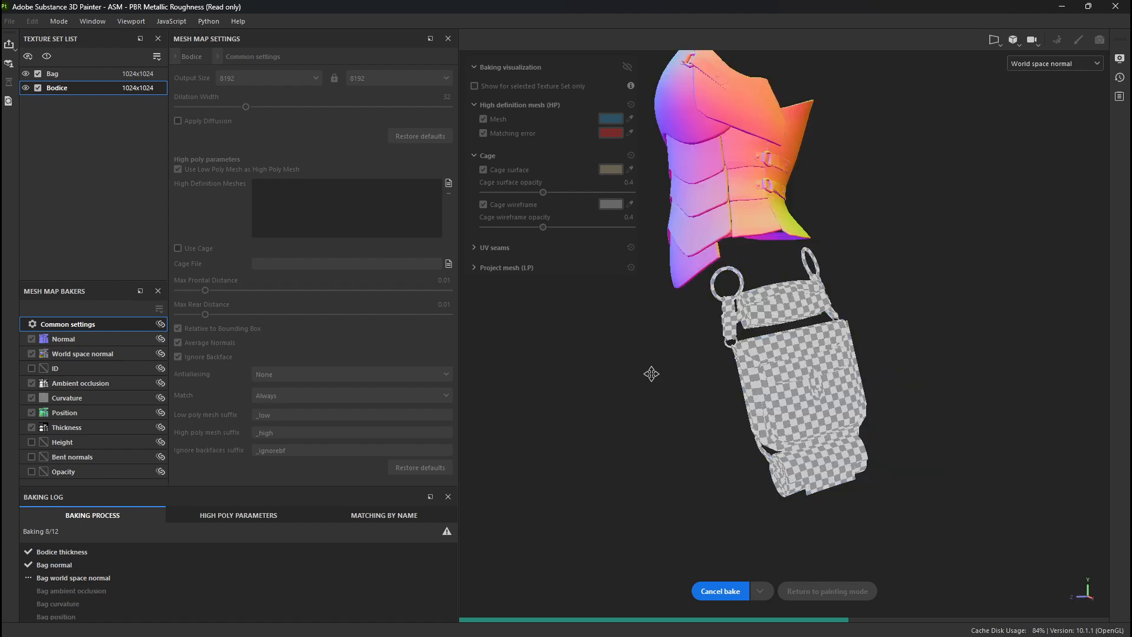
right_click_drag(649, 374, 847, 473, "alt")
middle_click_drag(847, 473, 834, 422, "alt")
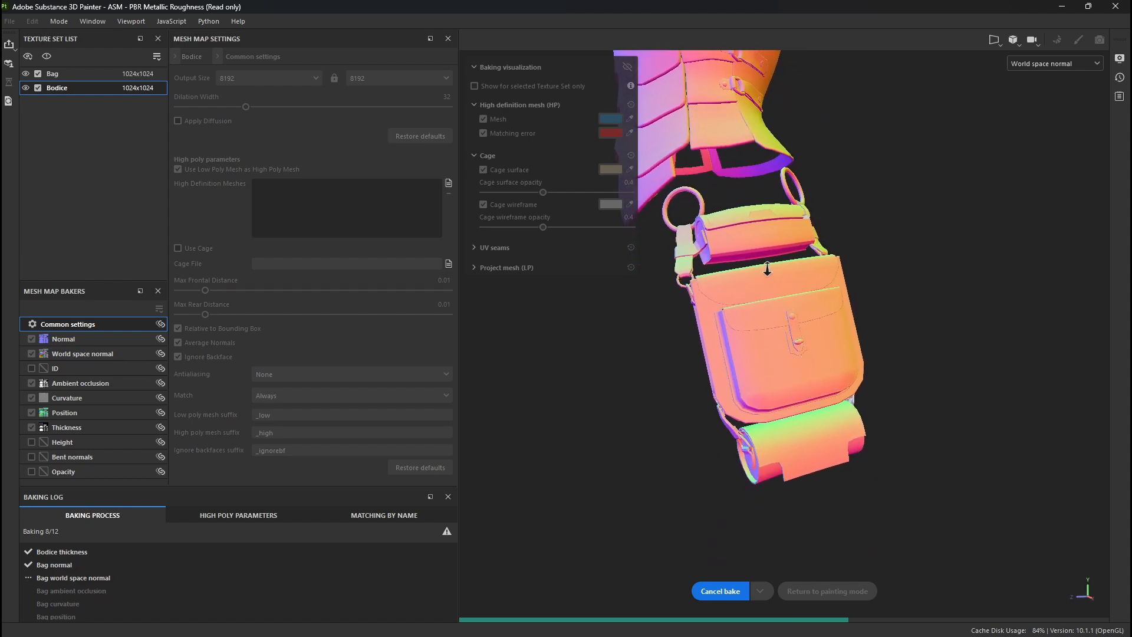
left_click_drag(766, 369, 710, 370, "alt")
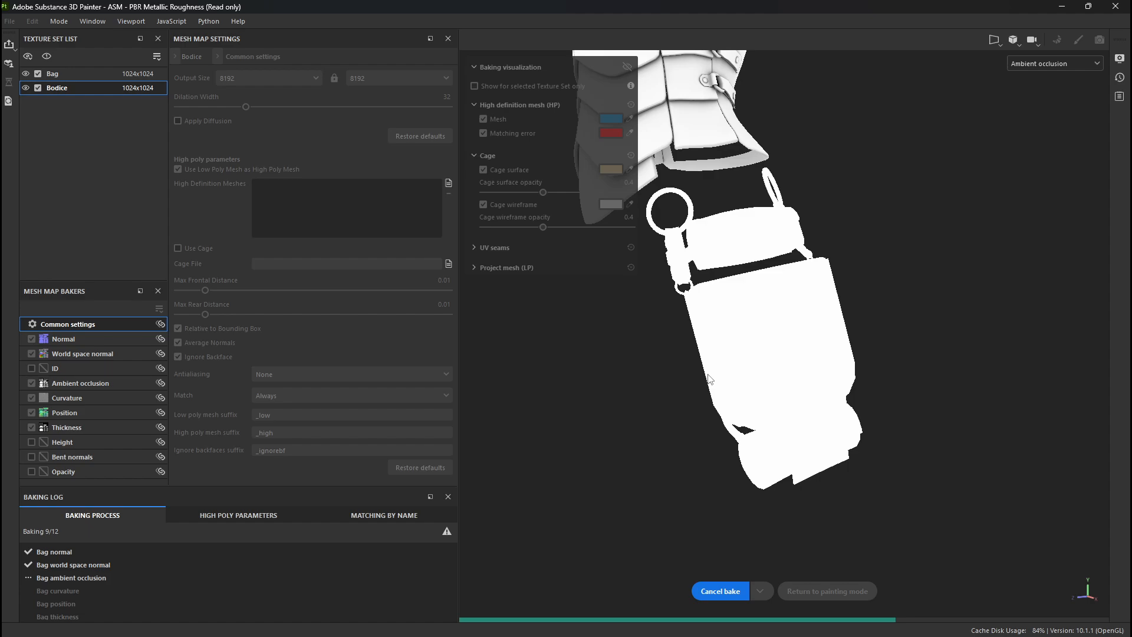
middle_click_drag(779, 361, 826, 432, "alt")
scroll(806, 408, "down", 1)
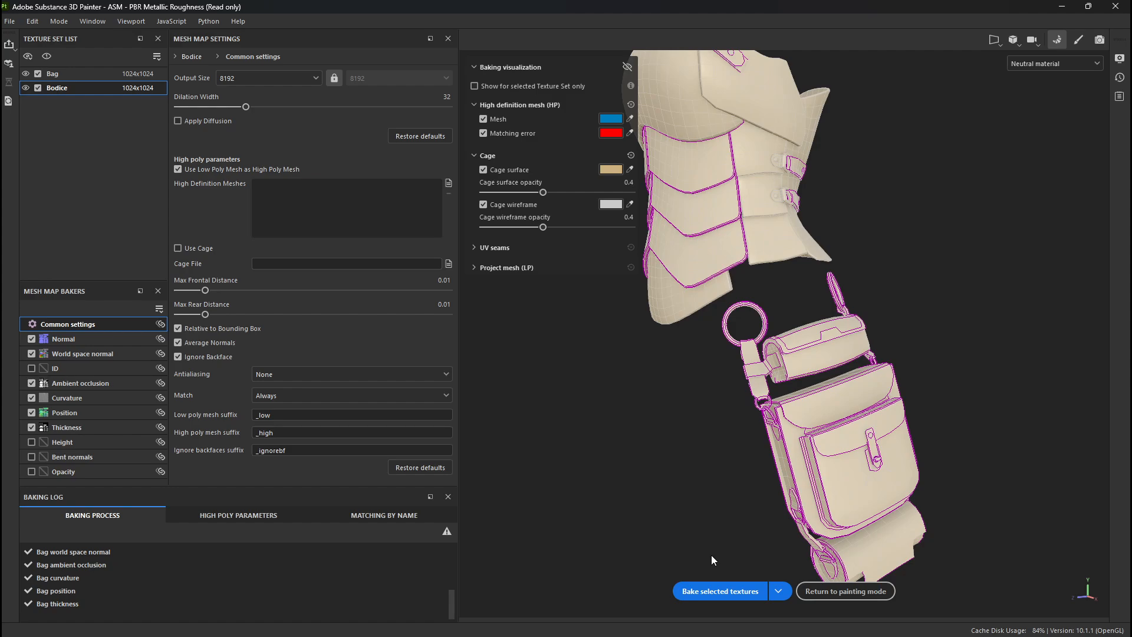
- Return to painting mode and inspect the baked shading on the bag and bodice in the 3D view
left_click(871, 593)
left_click_drag(311, 402, 360, 366, "alt")
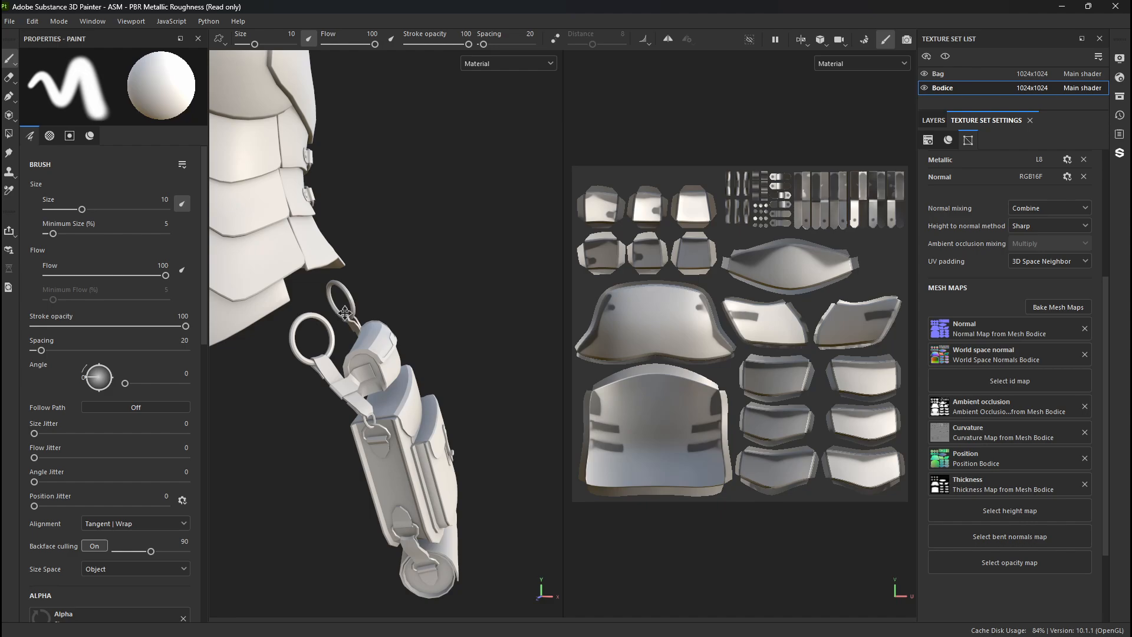
middle_click_drag(330, 330, 440, 407, "alt")
left_click_drag(440, 378, 361, 341, "alt")
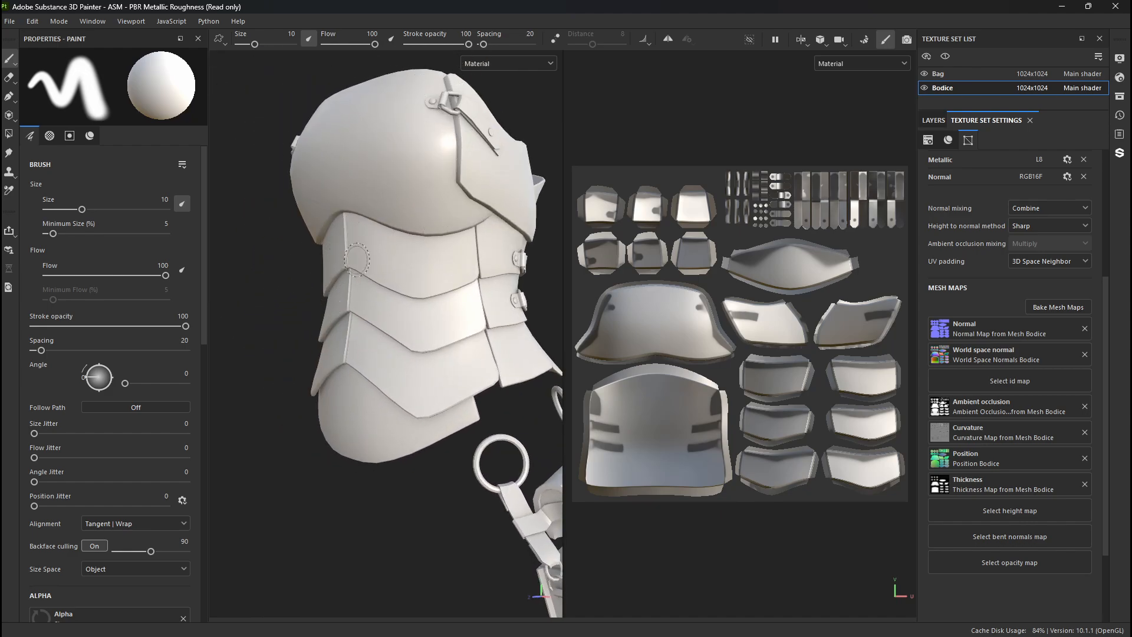
- Examine the baked shading across the Bodice's UV layout and on the whole 3D model
middle_click_drag(730, 278, 749, 223, "alt")
mouse_move(749, 223)
right_mouse_down("alt")
mouse_move(799, 443)
mouse_move(793, 401)
right_mouse_up("alt")
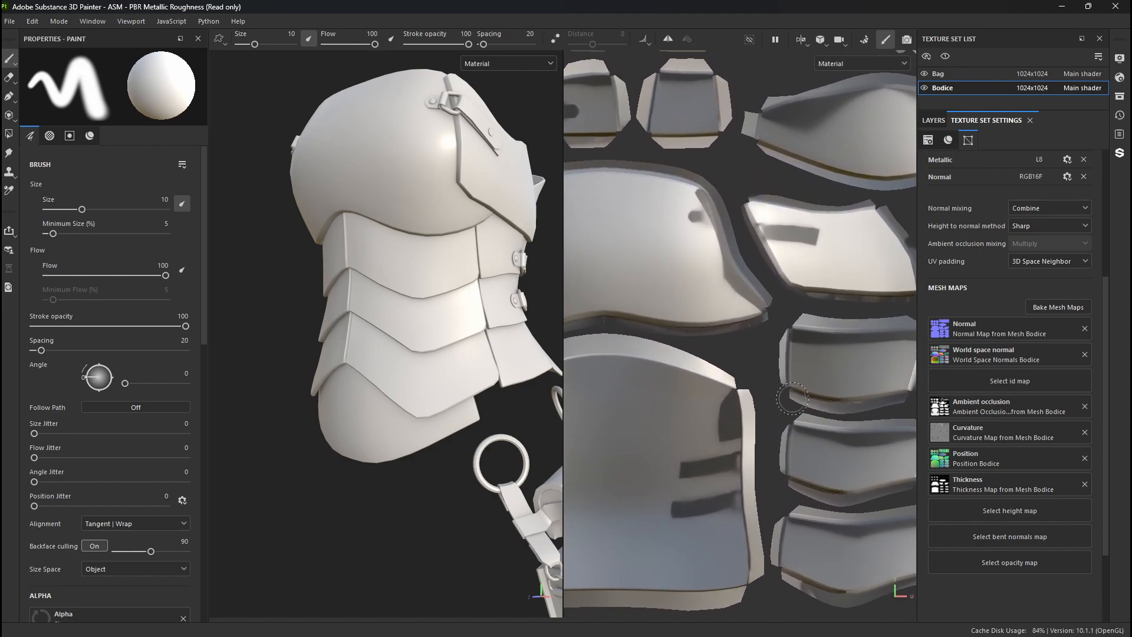
middle_click_drag(616, 91, 873, 110, "alt")
right_click_drag(797, 463, 796, 332, "alt")
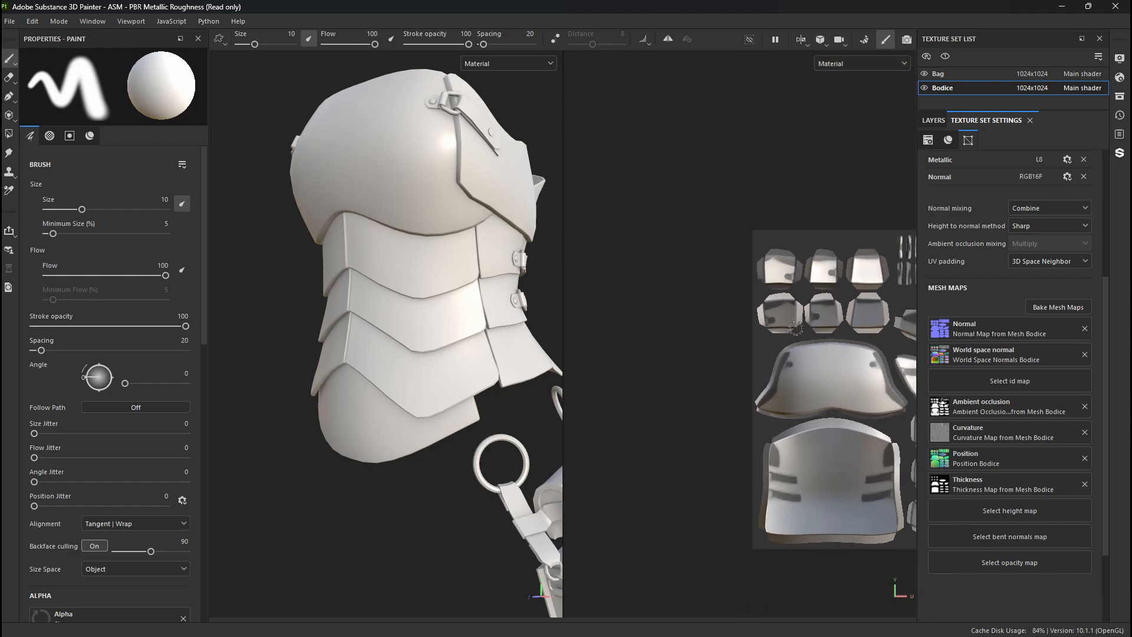
middle_click_drag(794, 330, 621, 286, "alt")
mouse_move(281, 334)
right_mouse_down("alt")
mouse_move(321, 379)
mouse_move(298, 339)
right_mouse_up("alt")
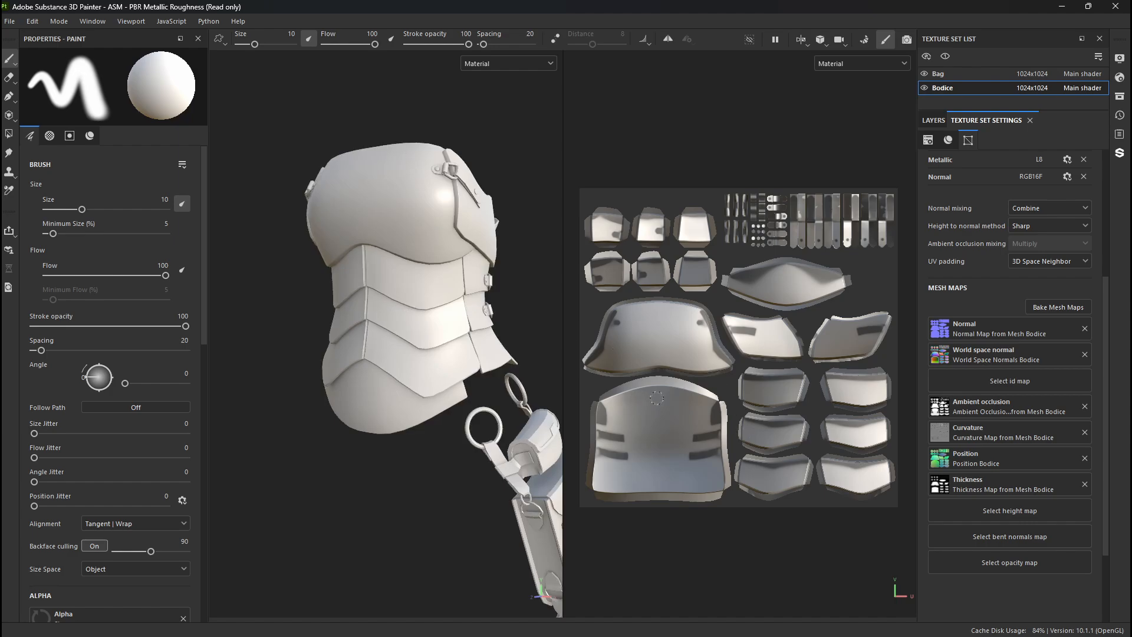
middle_click_drag(304, 379, 310, 290, "alt")
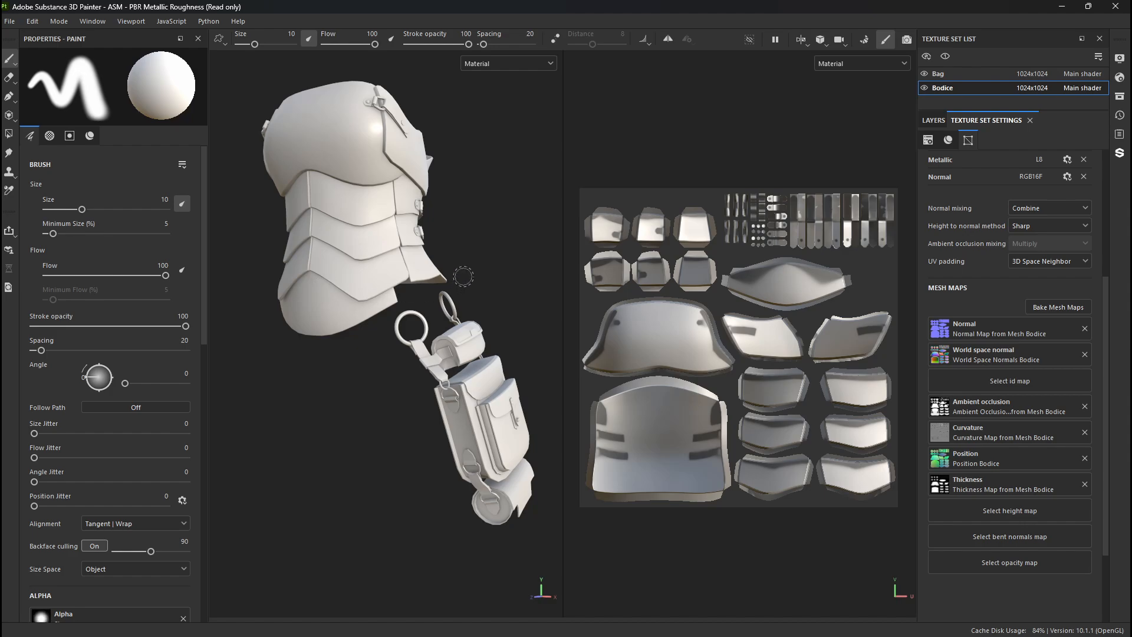
left_click_drag(358, 235, 359, 259, "alt")
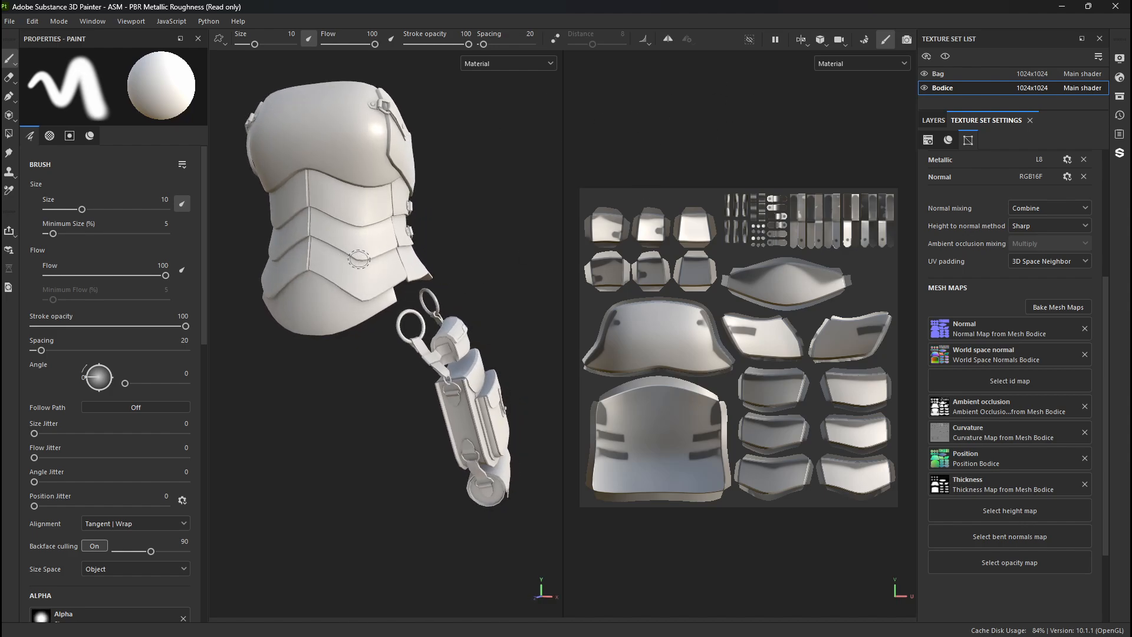
middle_click_drag(358, 259, 368, 293, "alt")
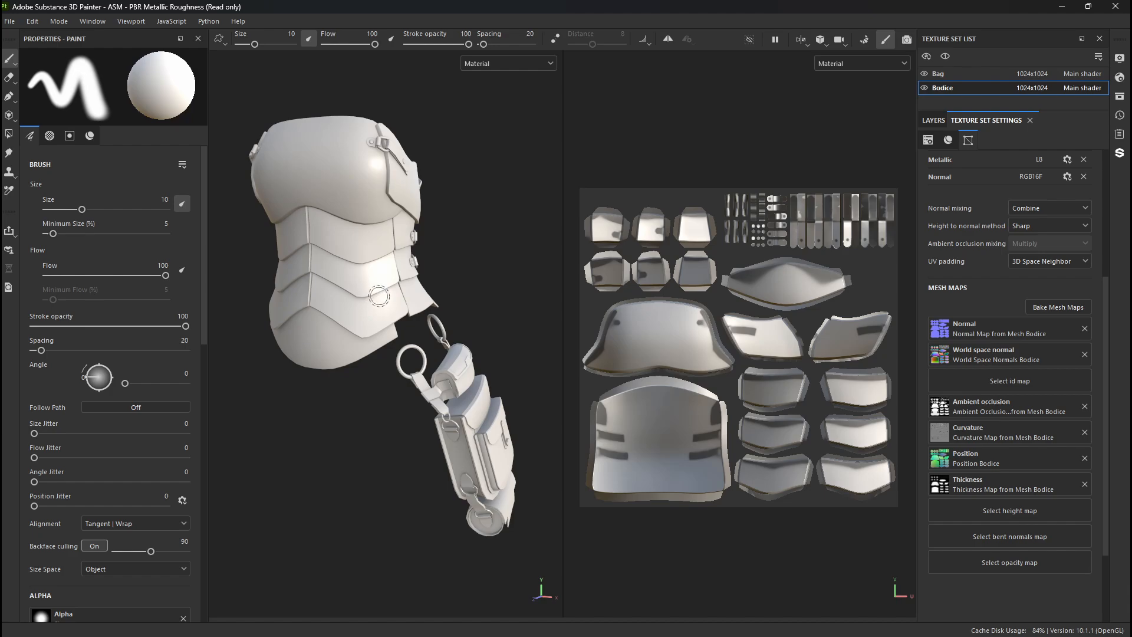
- Step the viewports through the ID map to the Ambient occlusion map and inspect its shading around the bodice and bag
key("b")
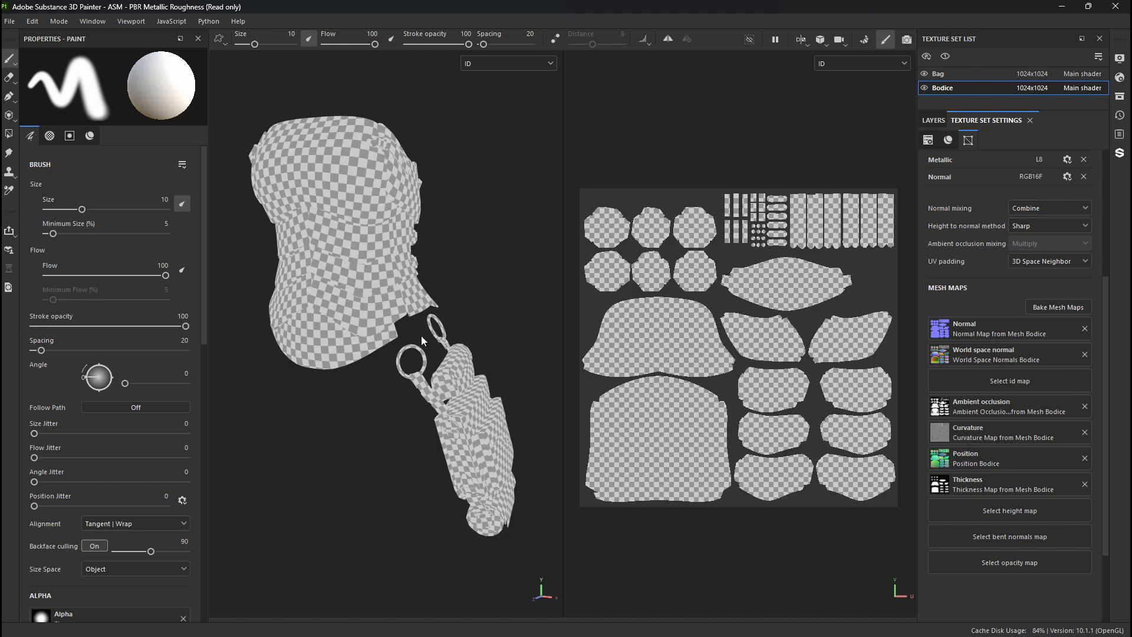
key("b")
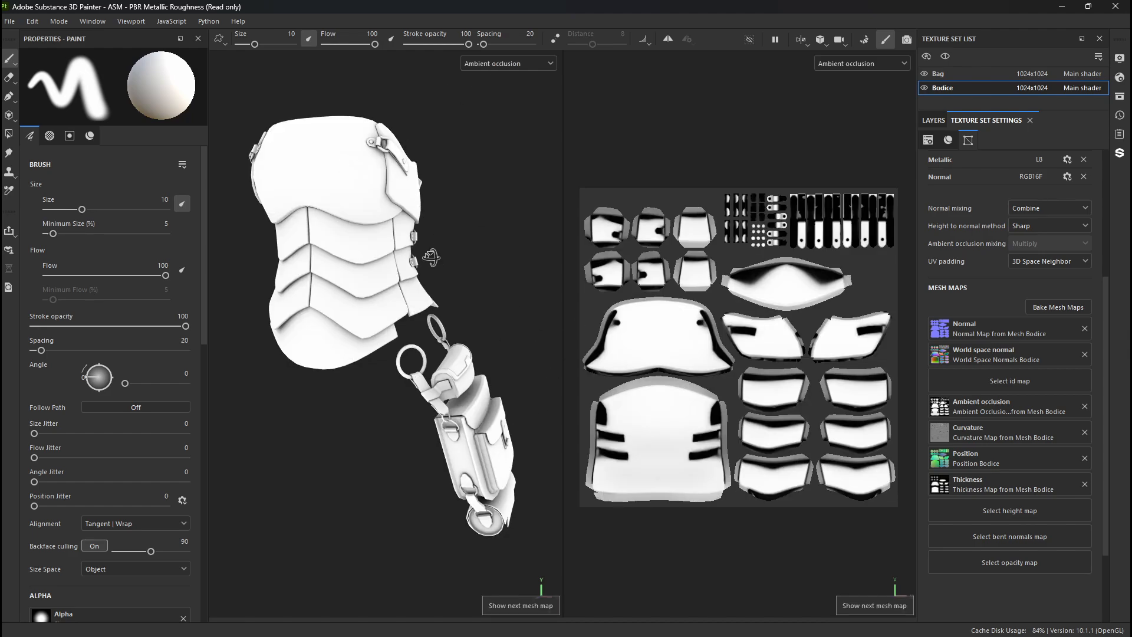
left_click_drag(430, 254, 184, 268, "alt")
left_click_drag(275, 275, 330, 224, "alt")
right_click_drag(339, 220, 554, 360, "alt")
middle_click_drag(322, 195, 331, 336, "alt")
left_click_drag(331, 336, 504, 338, "alt")
right_click_drag(504, 338, 154, 266, "alt")
left_click_drag(321, 299, 498, 267, "alt")
right_click_drag(499, 266, 360, 277, "alt")
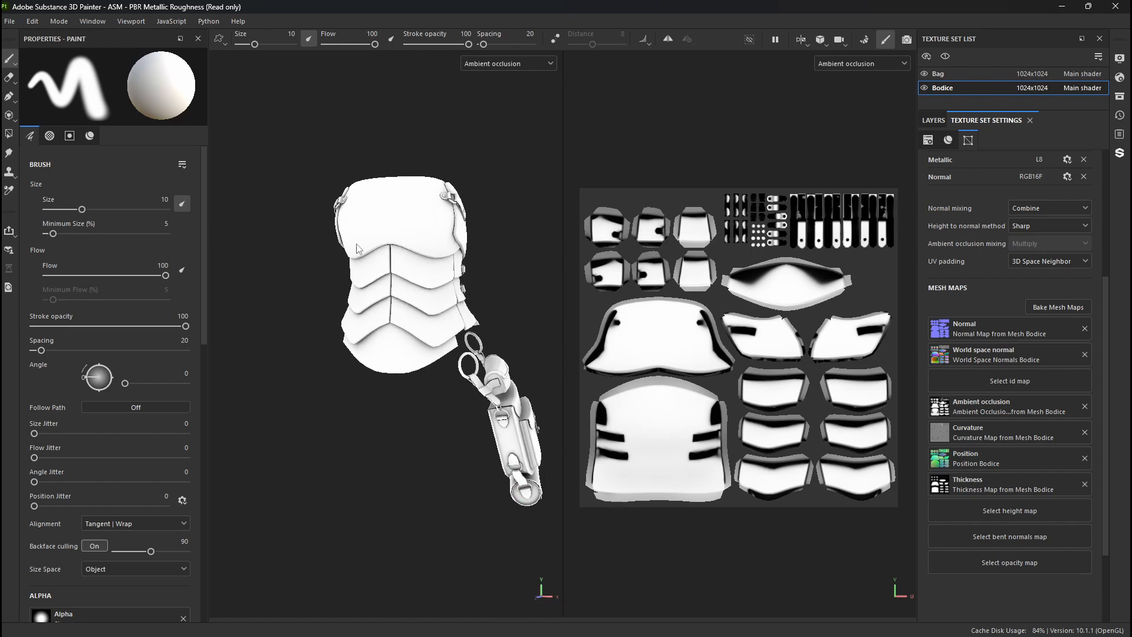
mouse_move(360, 277)
left_mouse_down("alt")
mouse_move(395, 276)
mouse_move(350, 278)
left_mouse_up("alt")
- Display the Curvature mesh map and examine its edges on the bag, straps and lower bodice
key("b")
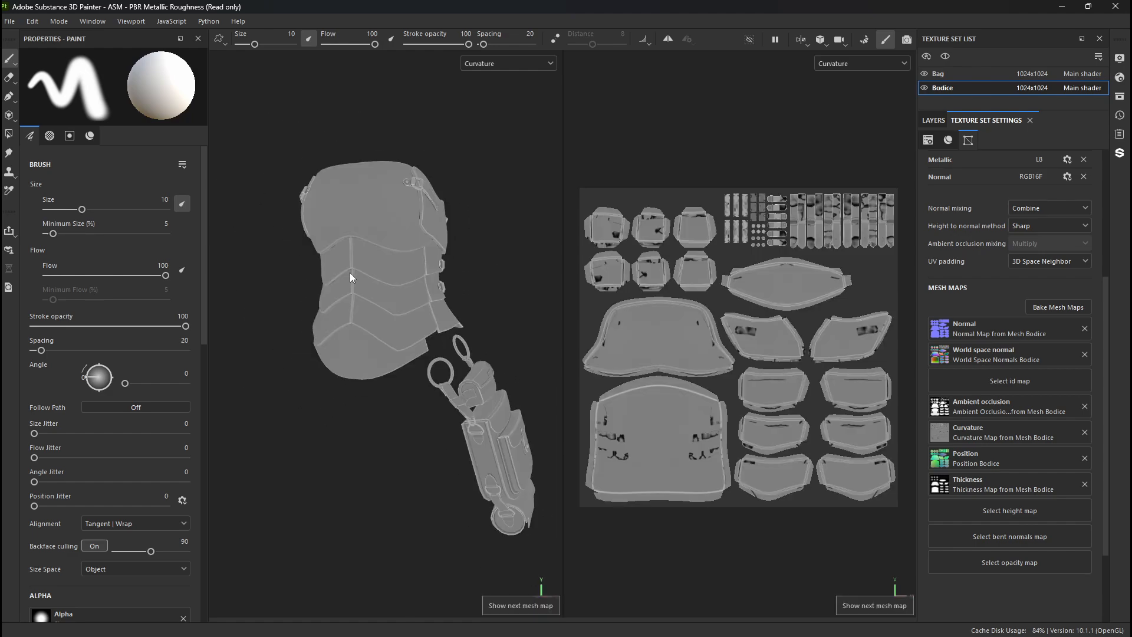
right_click_drag(377, 242, 549, 422, "alt")
middle_click_drag(566, 442, 404, 174, "alt")
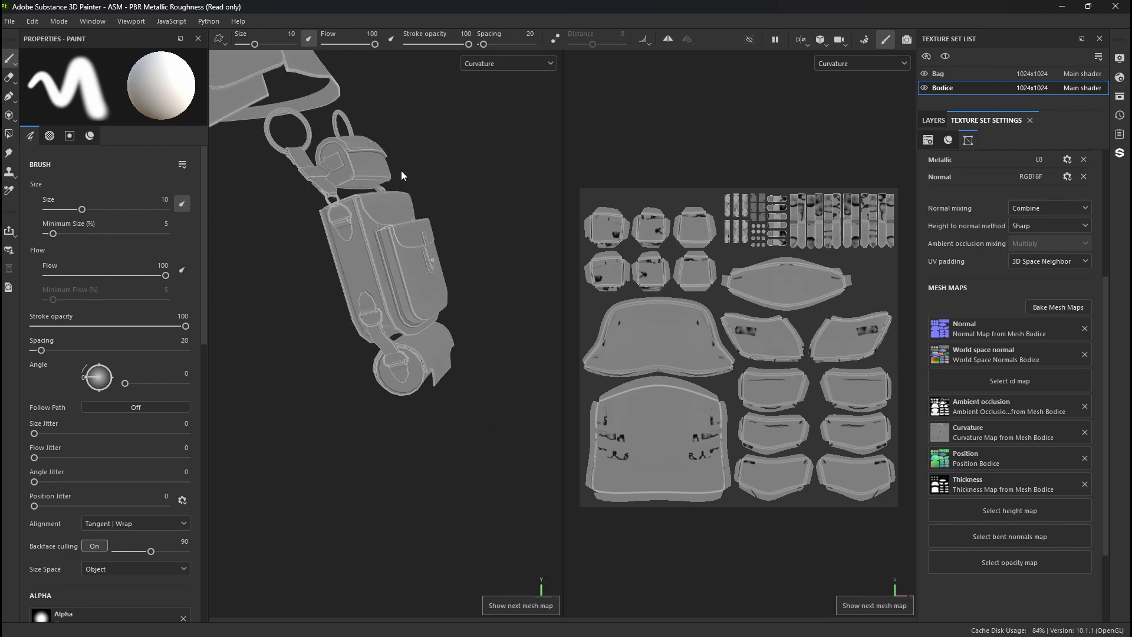
left_click_drag(442, 221, 380, 232, "alt")
right_click_drag(379, 232, 600, 464, "alt")
middle_click_drag(302, 284, 589, 466, "alt")
right_click_drag(589, 465, 401, 248, "alt")
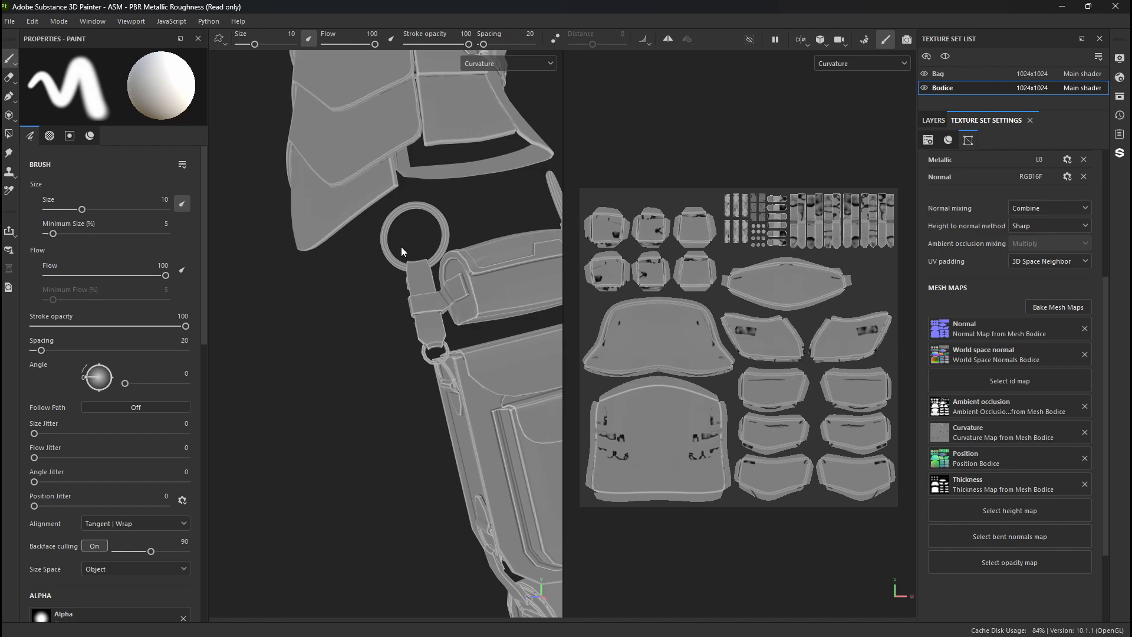
- Inspect the curvature shading up close on the small pouch's rounded side and strap, ending on the whole model
scroll(401, 251, "up", 10)
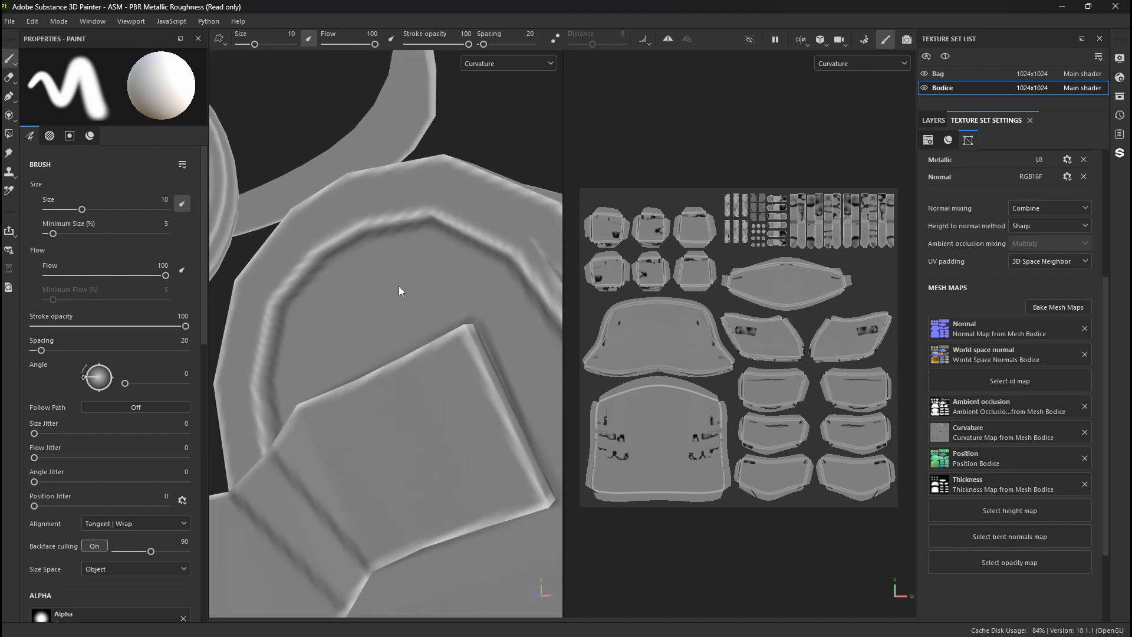
left_click_drag(415, 287, 348, 274, "alt")
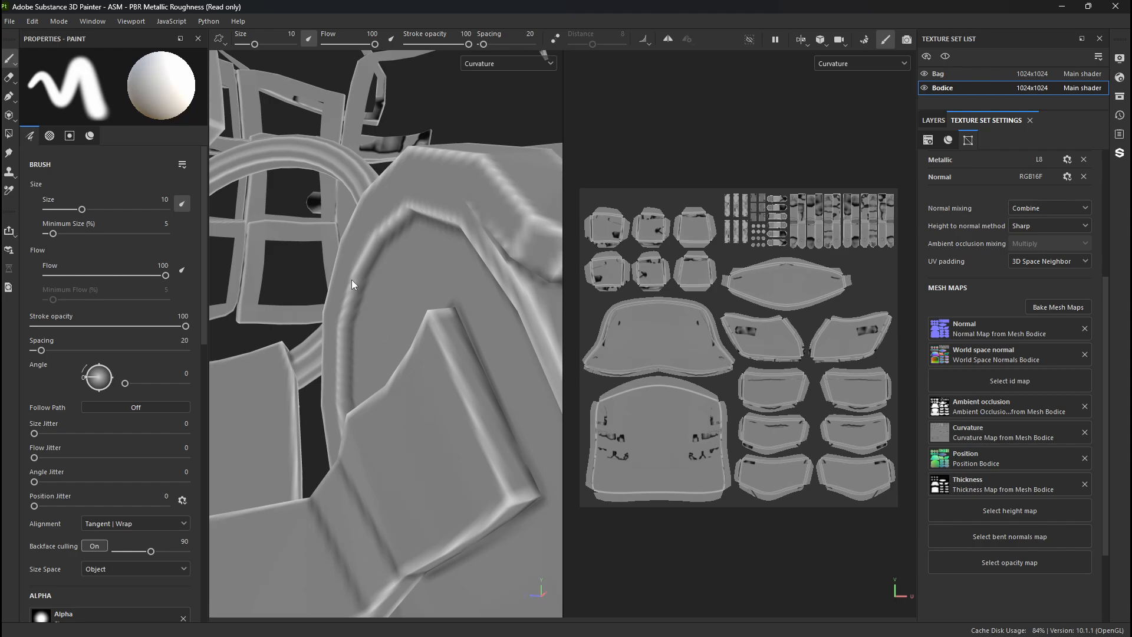
scroll(359, 289, "down", 10)
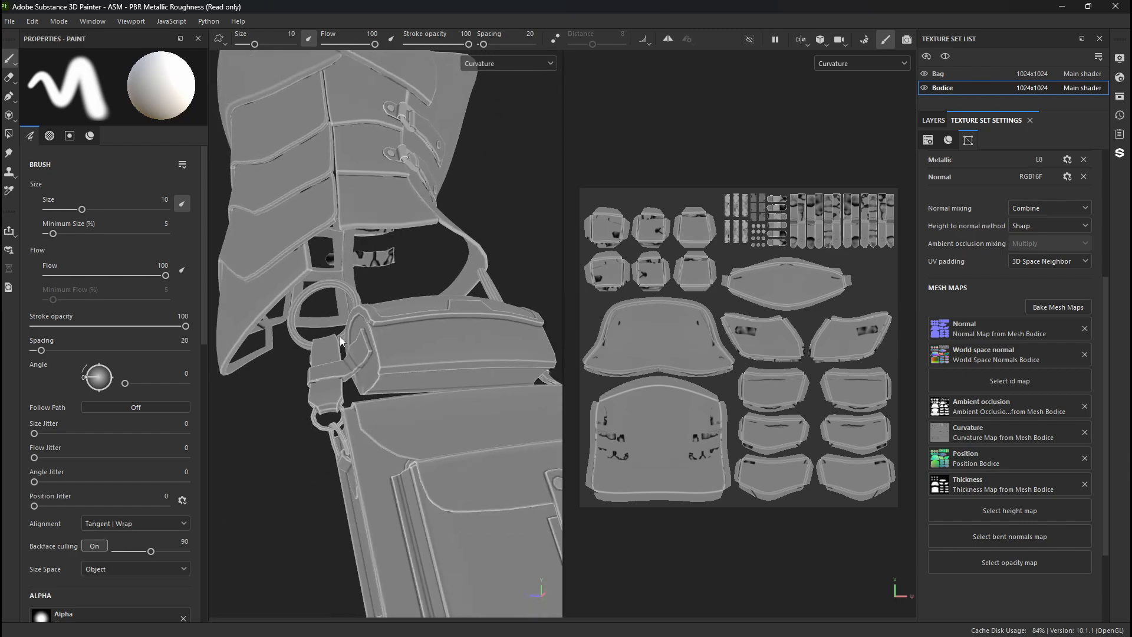
right_click_drag(340, 336, 348, 398, "alt")
left_click_drag(348, 398, 469, 423, "alt")
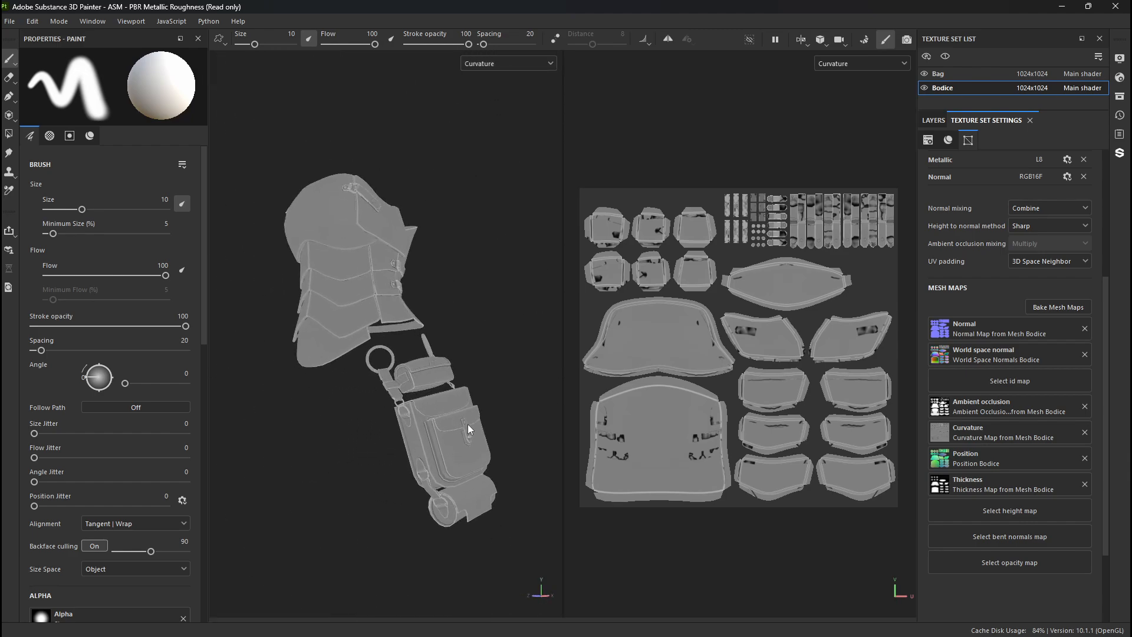
- Display the Position mesh map and inspect its color gradients on the bodice and bag from the front and side
key("b")
left_click_drag(326, 375, 383, 283, "alt")
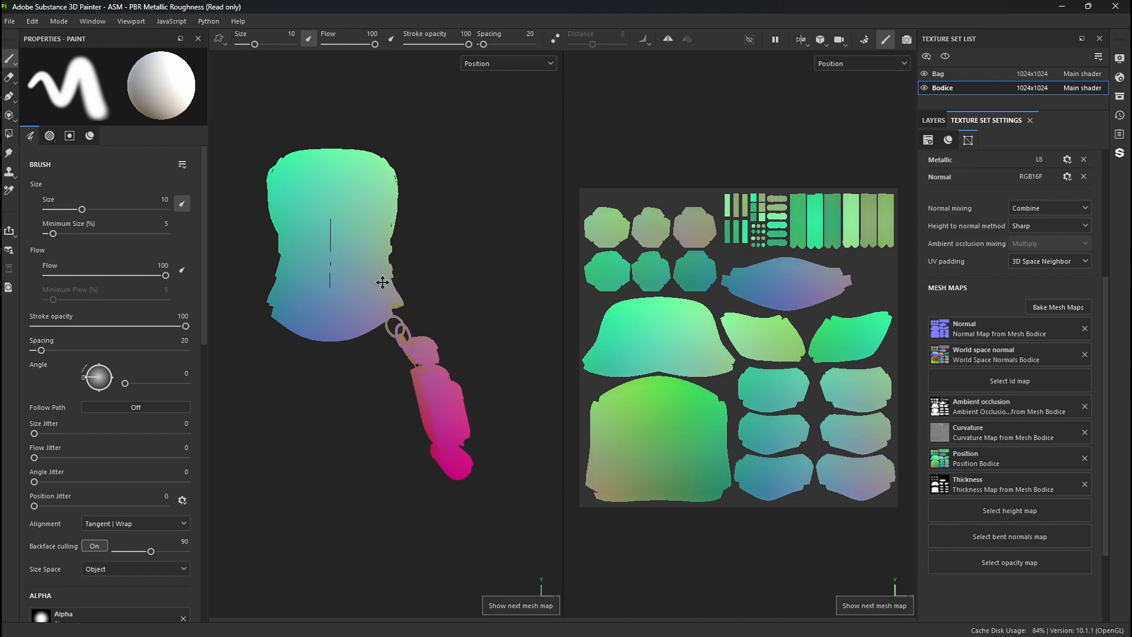
middle_click_drag(383, 283, 411, 256, "alt")
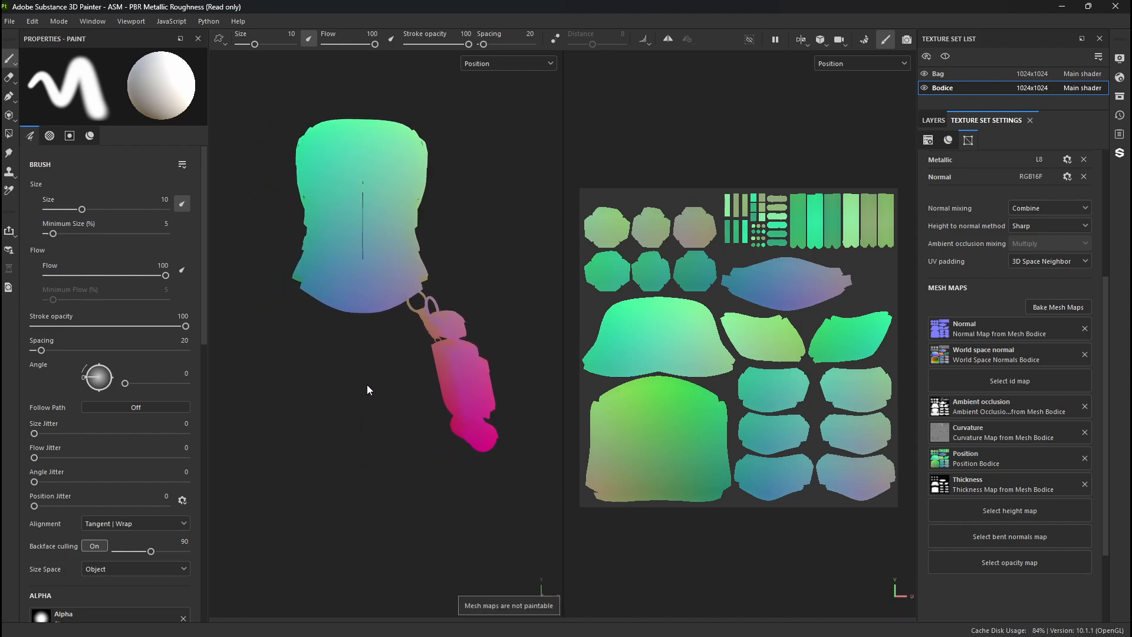
left_click_drag(365, 499, 235, 318, "alt")
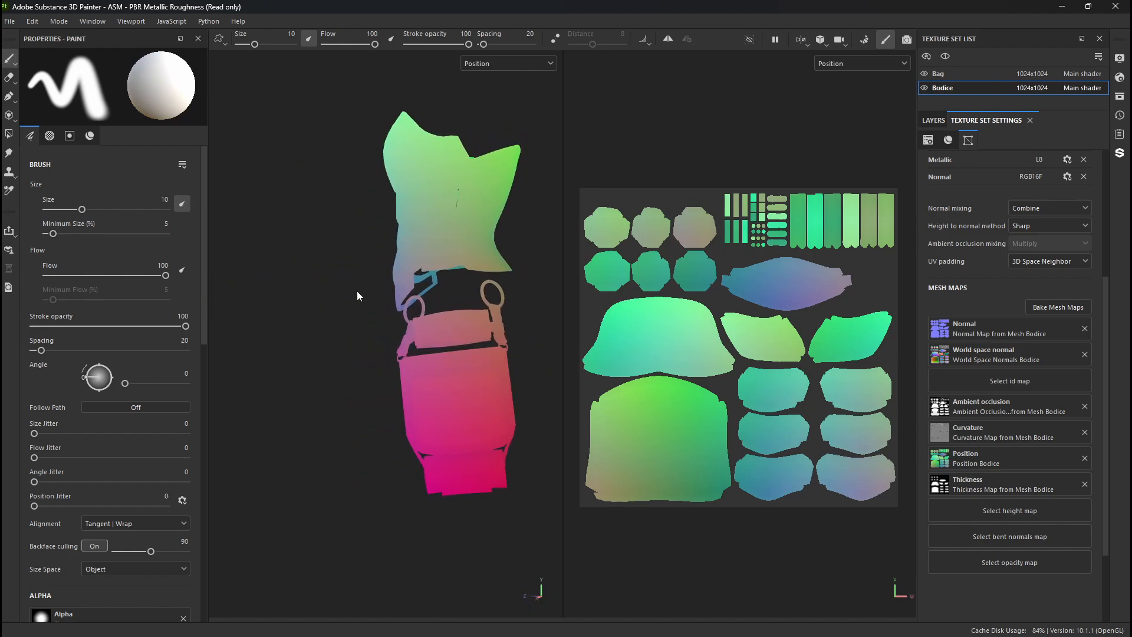
left_click_drag(330, 373, 499, 357, "alt")
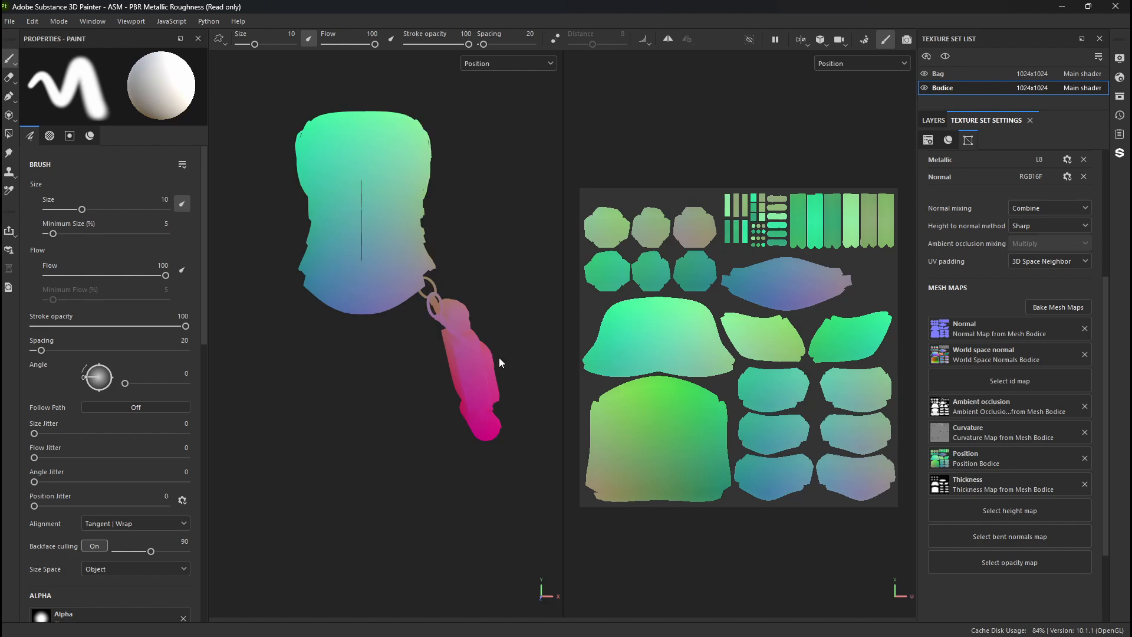
- Display the Thickness mesh map and examine it on the front and back of the bodice and on the bag
key("b")
left_click_drag(415, 361, 231, 370, "alt")
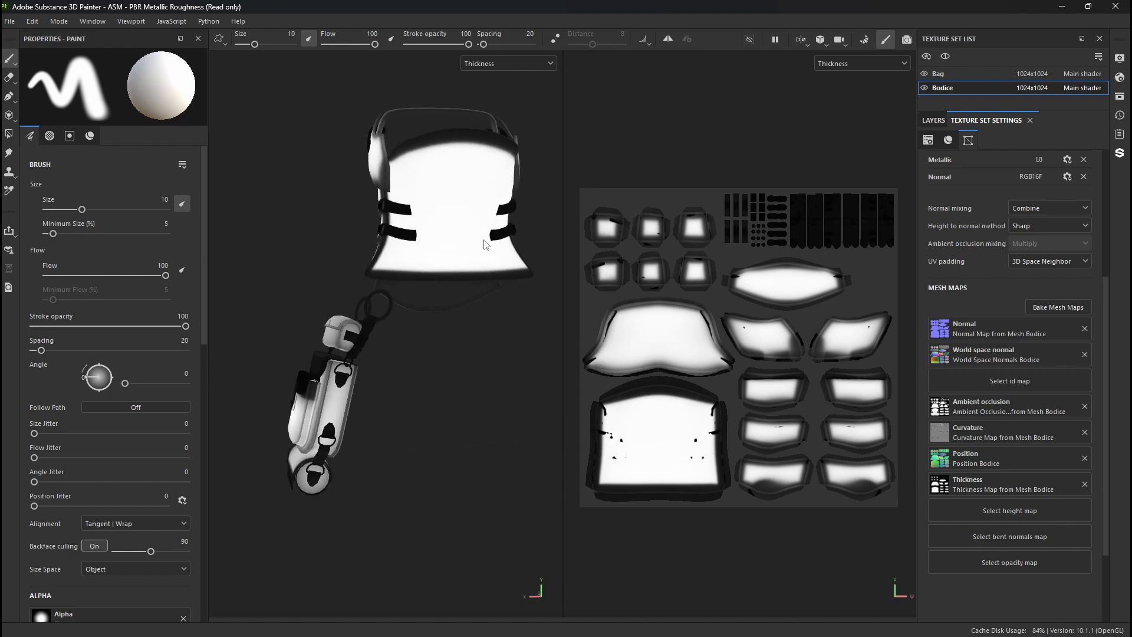
left_click_drag(448, 220, 674, 238, "alt")
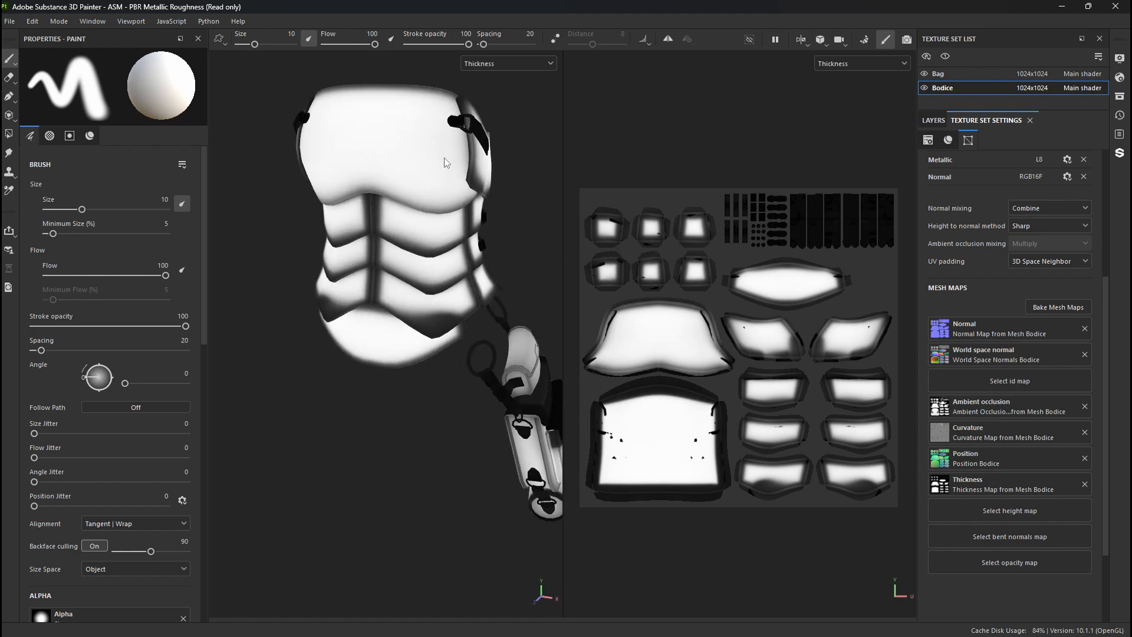
left_click_drag(422, 191, 298, 420, "alt")
right_click_drag(298, 420, 286, 567, "alt")
middle_click_drag(287, 566, 345, 426, "alt")
left_click_drag(473, 514, 600, 400, "alt")
left_click_drag(323, 432, 591, 454, "alt")
left_click_drag(373, 283, 405, 275, "alt")
left_click_drag(341, 211, 548, 247, "alt")
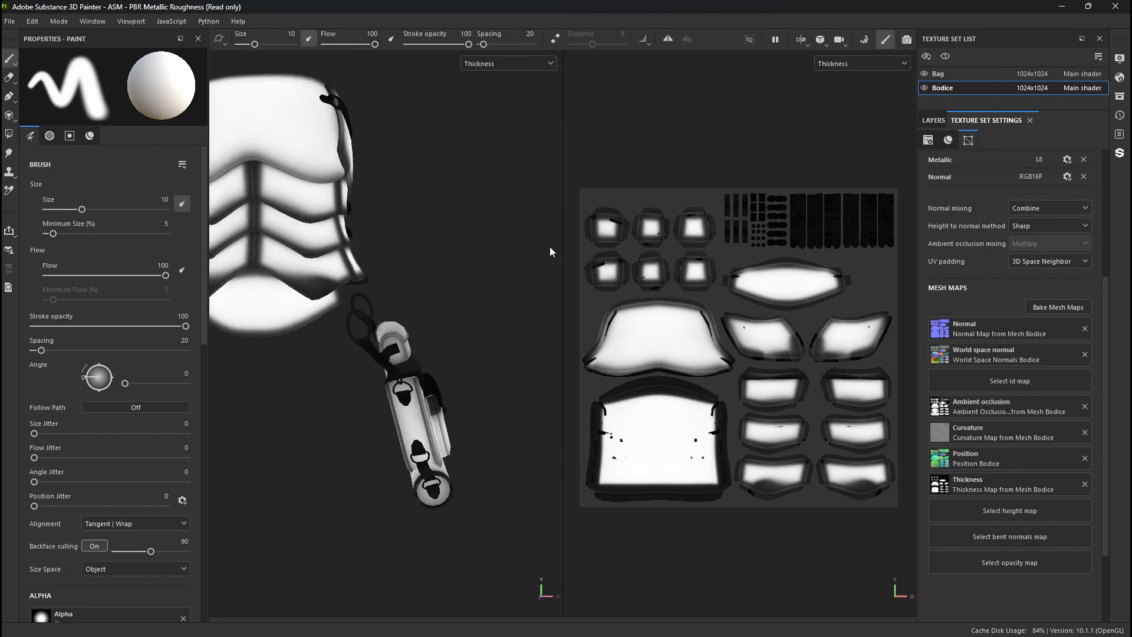
right_click_drag(549, 246, 379, 233, "alt")
middle_click_drag(379, 233, 421, 309, "alt")
- Cycle through the remaining mesh maps from Height to Opacity and return both viewports to the Material view
key("b")
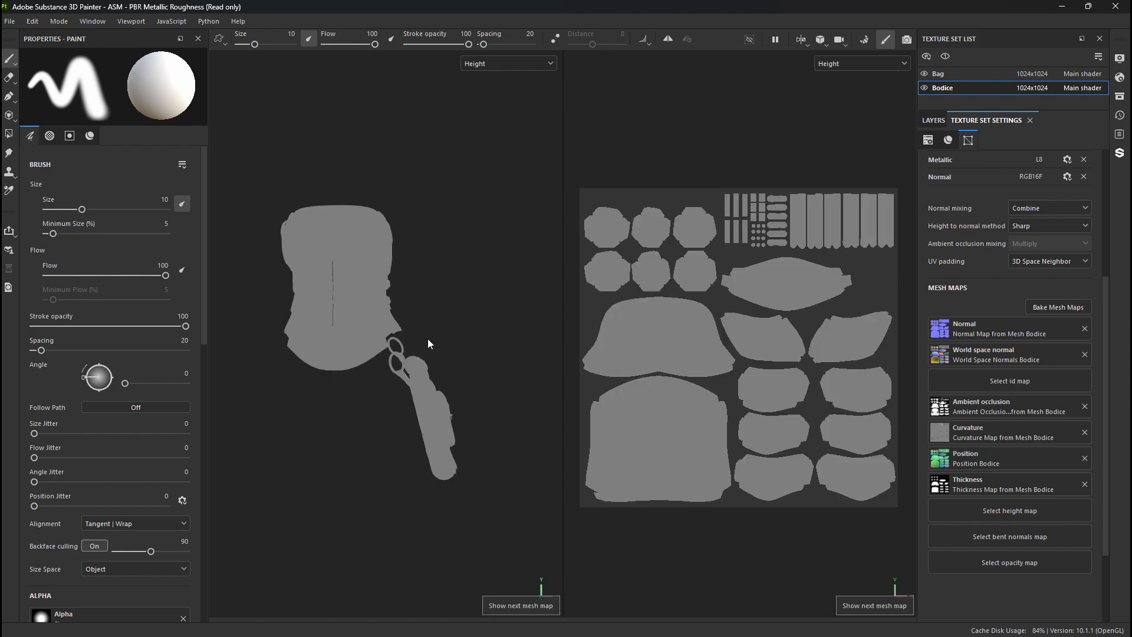
key("b")
key("b")
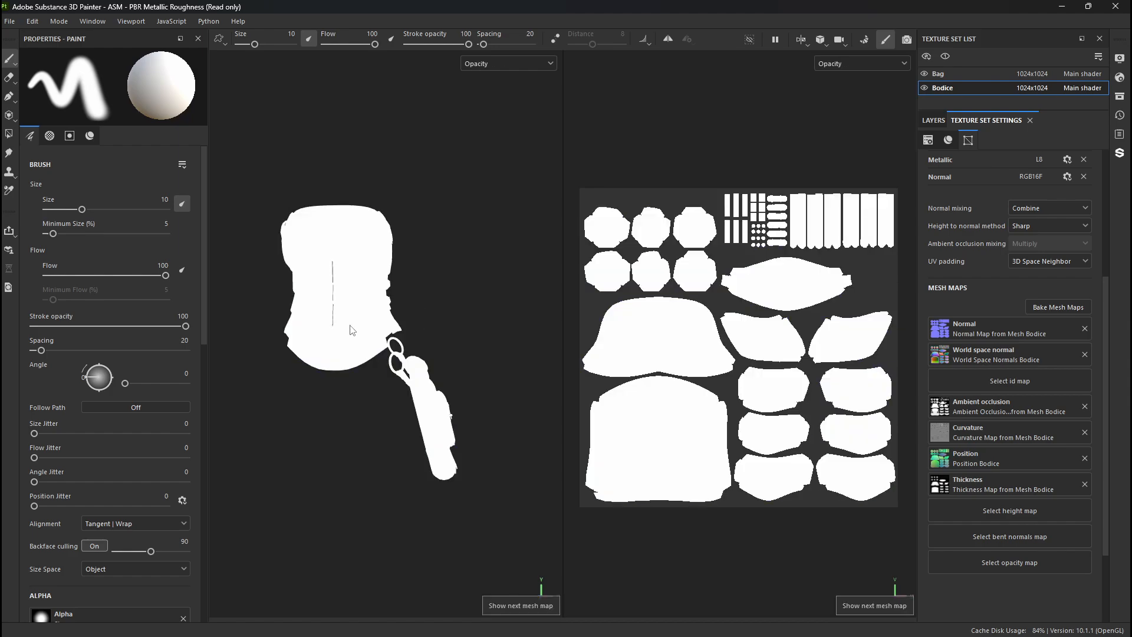
key("b")
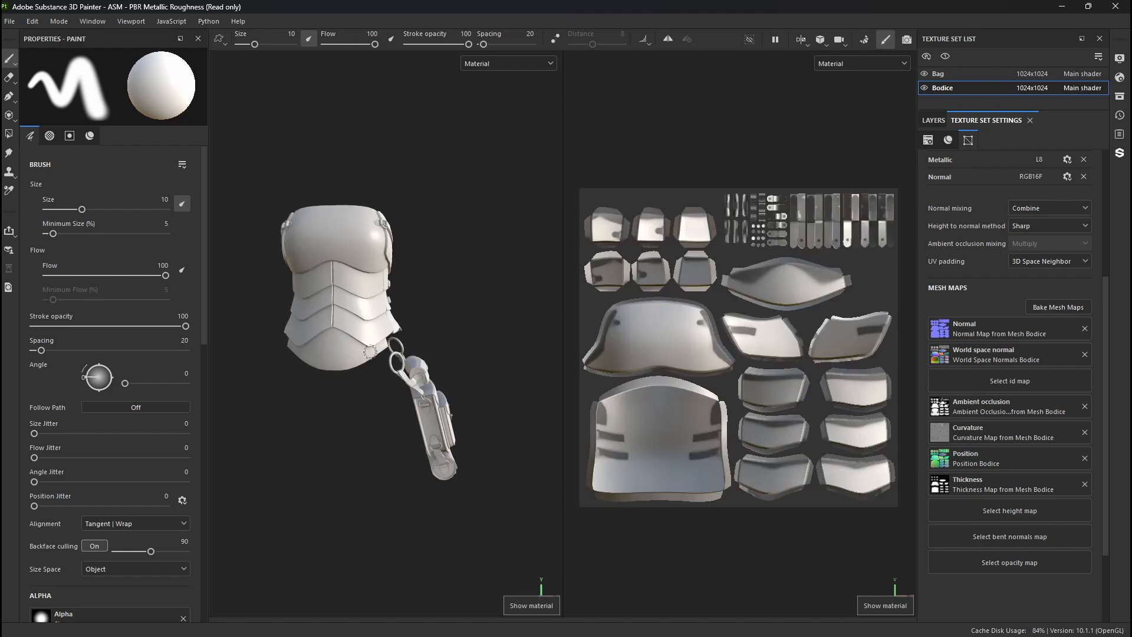
- Show the layer stack of the Bodice texture set
left_click_drag(351, 358, 315, 354, "alt")
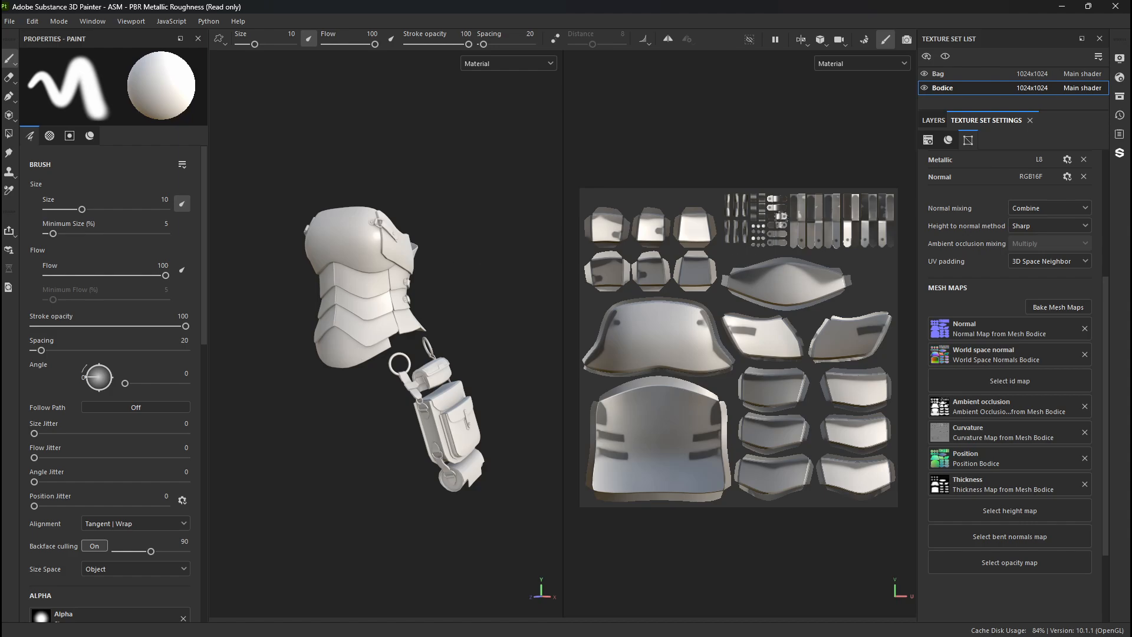
left_click(932, 121)
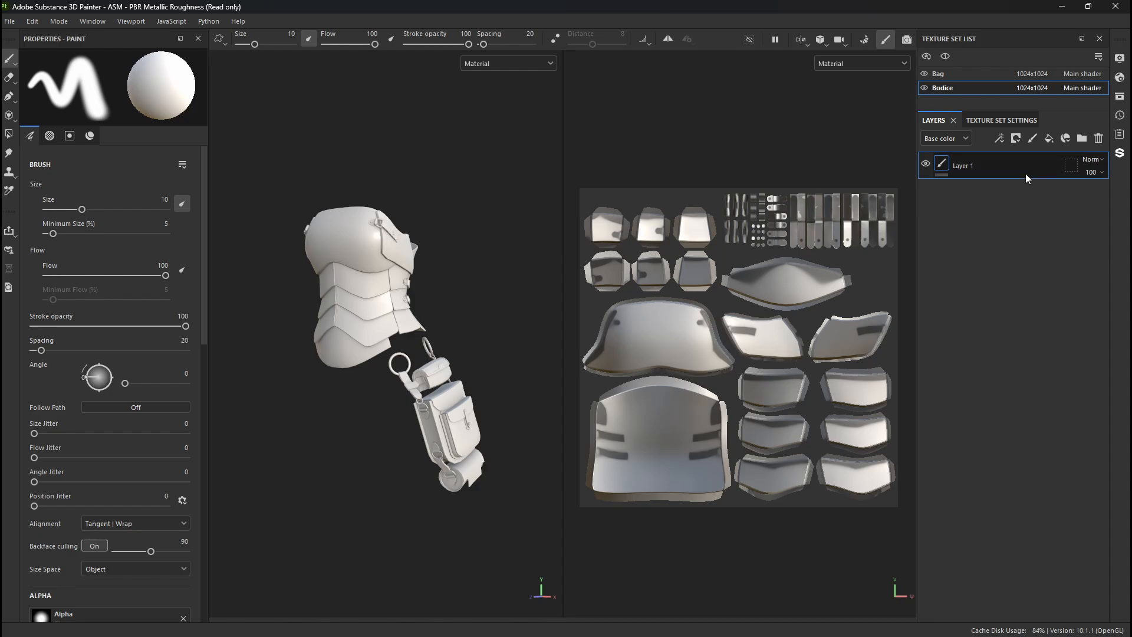
- Paint trial brush strokes down the front of the bodice on Layer 1 and undo them all
mouse_move(359, 233)
left_mouse_down()
mouse_move(344, 298)
mouse_move(387, 310)
mouse_move(376, 335)
left_mouse_up()
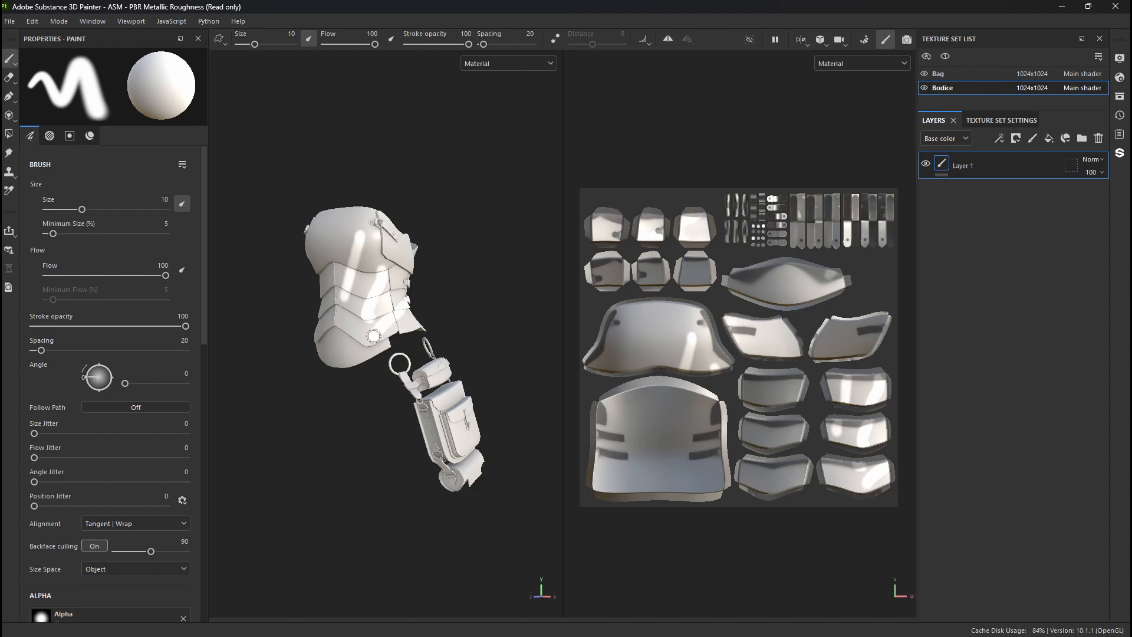
key("ctrl+z")
key("ctrl+z")
key("ctrl+z")
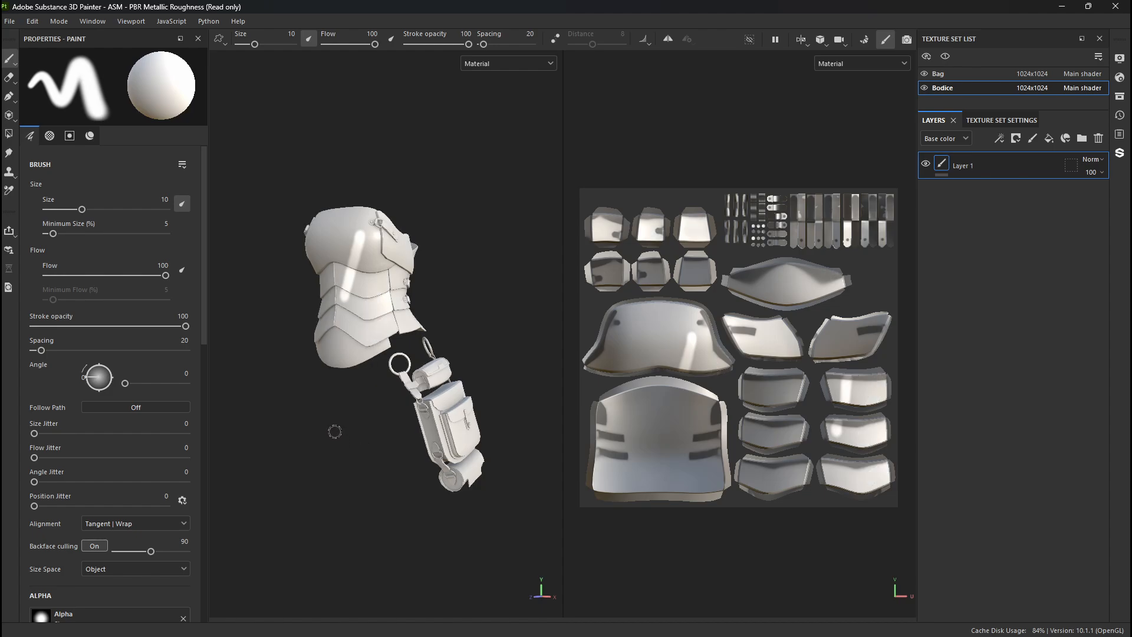
mouse_move(360, 245)
left_mouse_down()
mouse_move(349, 306)
mouse_move(361, 277)
mouse_move(380, 305)
left_mouse_up()
mouse_move(400, 299)
left_mouse_down()
mouse_move(391, 311)
mouse_move(402, 305)
left_mouse_up()
key("ctrl+z")
key("ctrl+z")
key("ctrl+z")
key("ctrl+z")
key("ctrl+z")
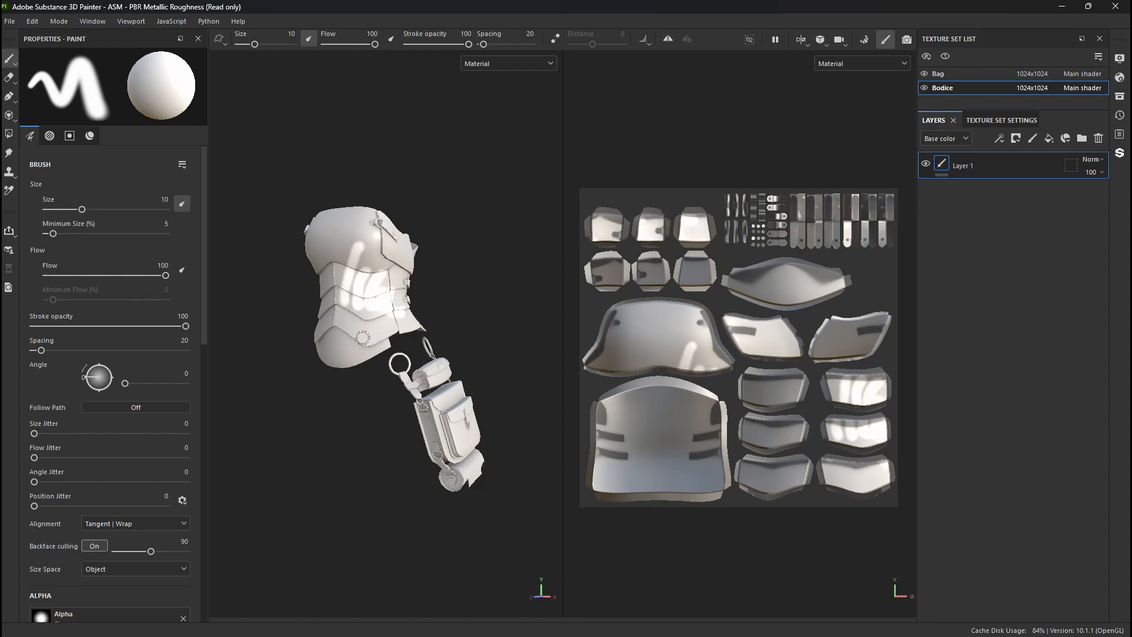
key("ctrl+z")
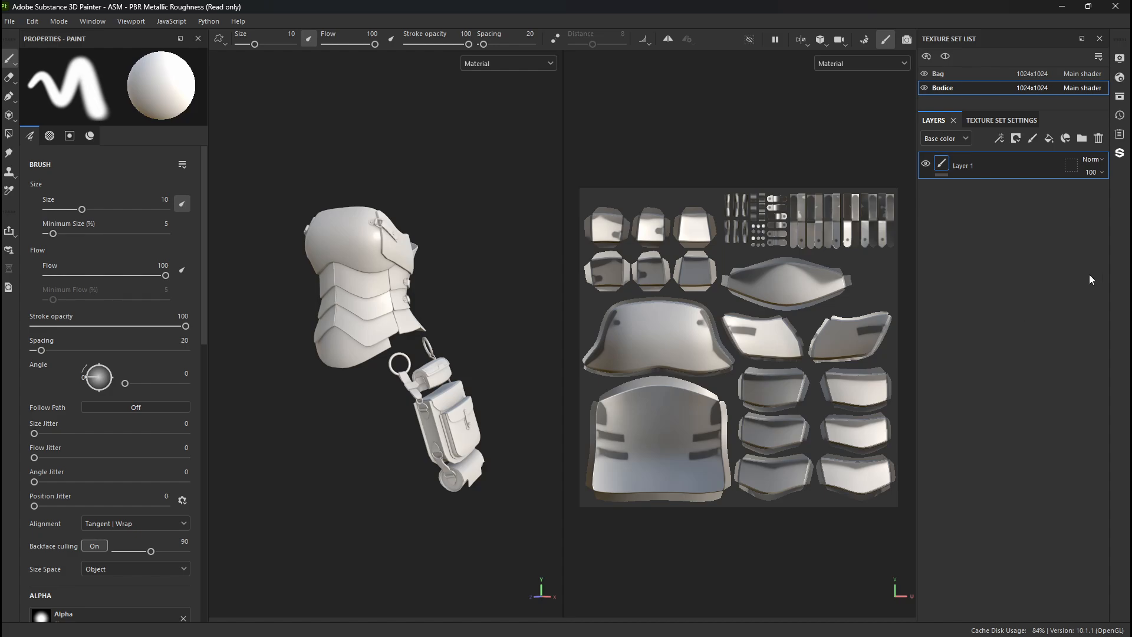
- Add a fill layer above Layer 1 on the Bodice and set its base color to pure red
left_click(1050, 138)
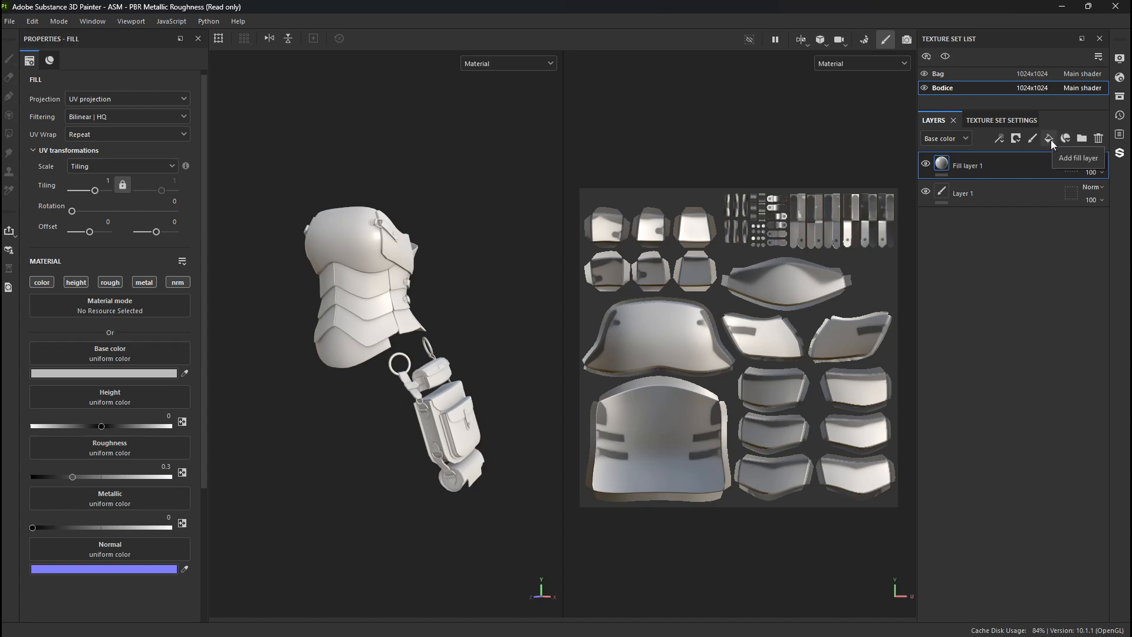
left_click(396, 283)
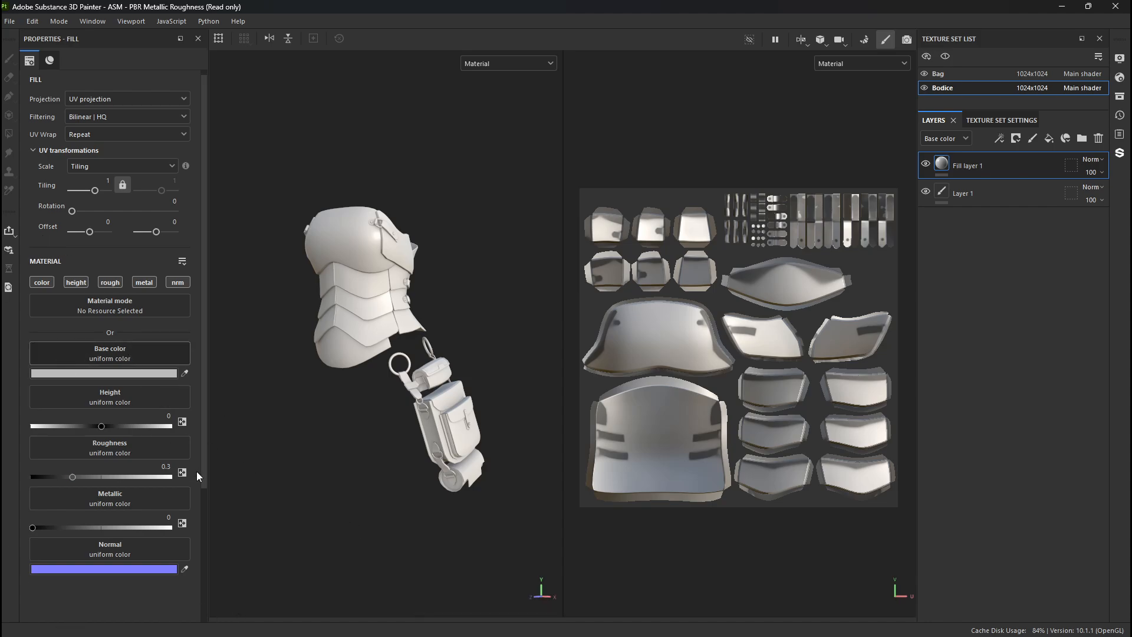
left_click(87, 373)
left_click_drag(147, 452, 448, 394)
left_click(500, 387)
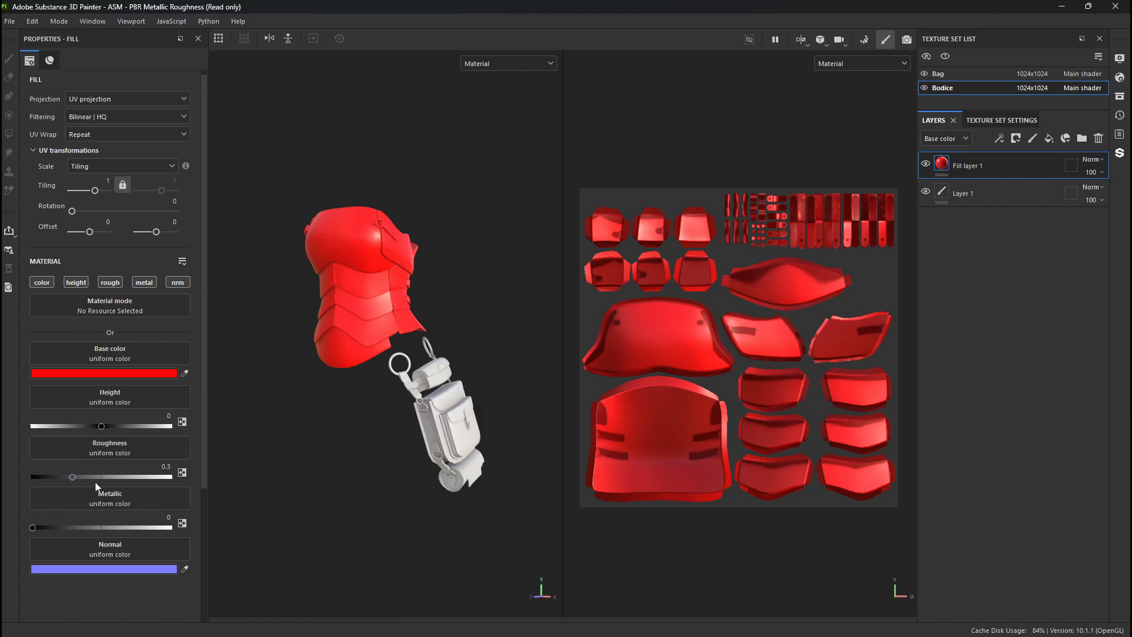
- Try the red fill at metallic 1 with roughness 0.5833 and 0, and at metallic 0.3 with roughness 0.2708
mouse_move(76, 477)
left_mouse_down()
mouse_move(173, 478)
mouse_move(58, 474)
mouse_move(112, 472)
left_mouse_up()
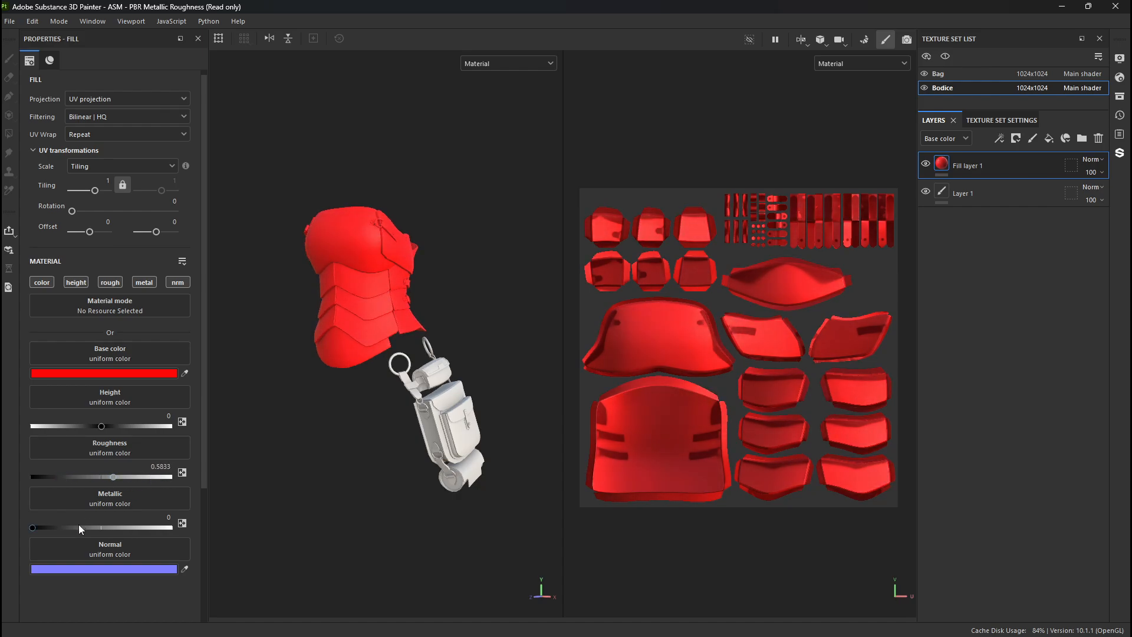
mouse_move(79, 525)
left_mouse_down()
mouse_move(132, 529)
mouse_move(34, 532)
mouse_move(202, 533)
left_mouse_up()
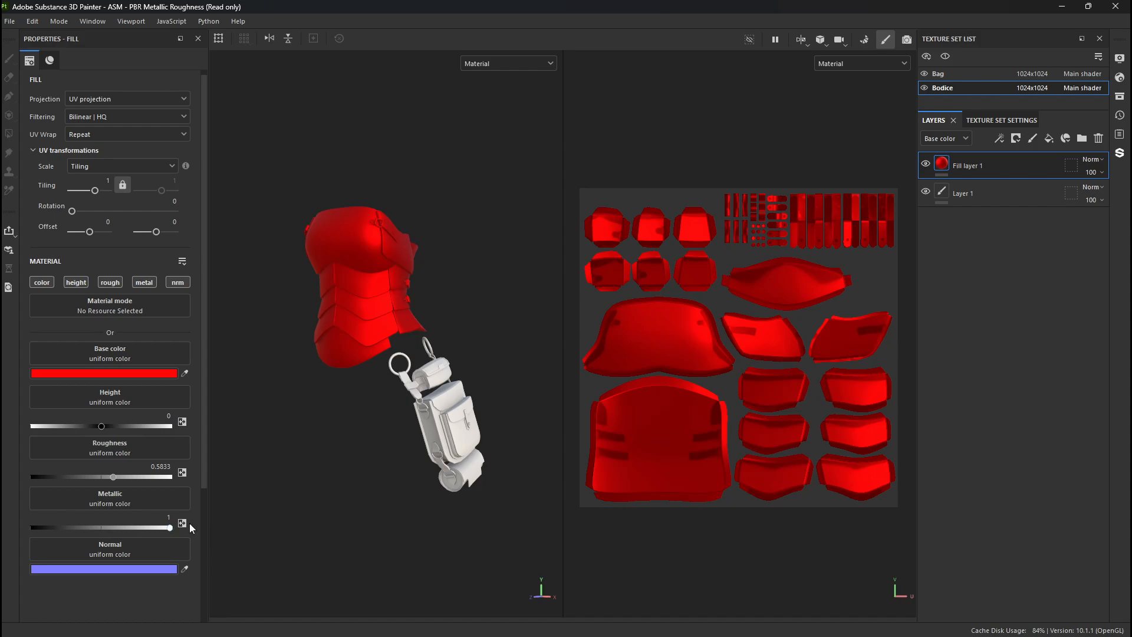
left_click_drag(68, 479, 29, 476)
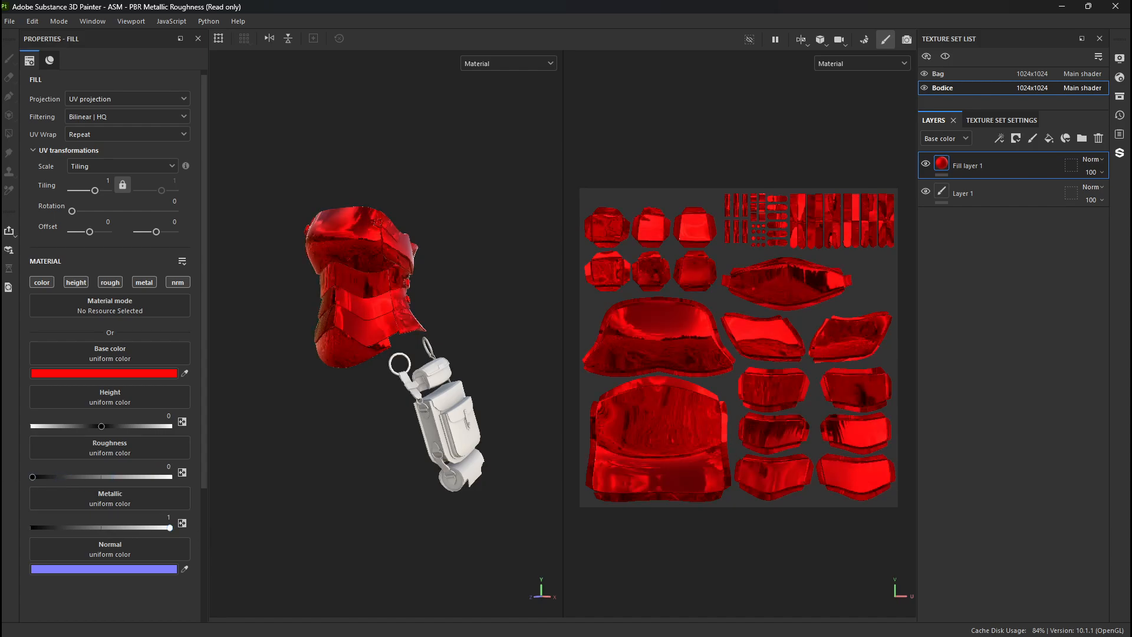
mouse_move(326, 411)
left_mouse_down("alt")
mouse_move(392, 408)
mouse_move(345, 411)
left_mouse_up("alt")
left_click_drag(170, 528, 72, 528)
left_click_drag(69, 476, 69, 476)
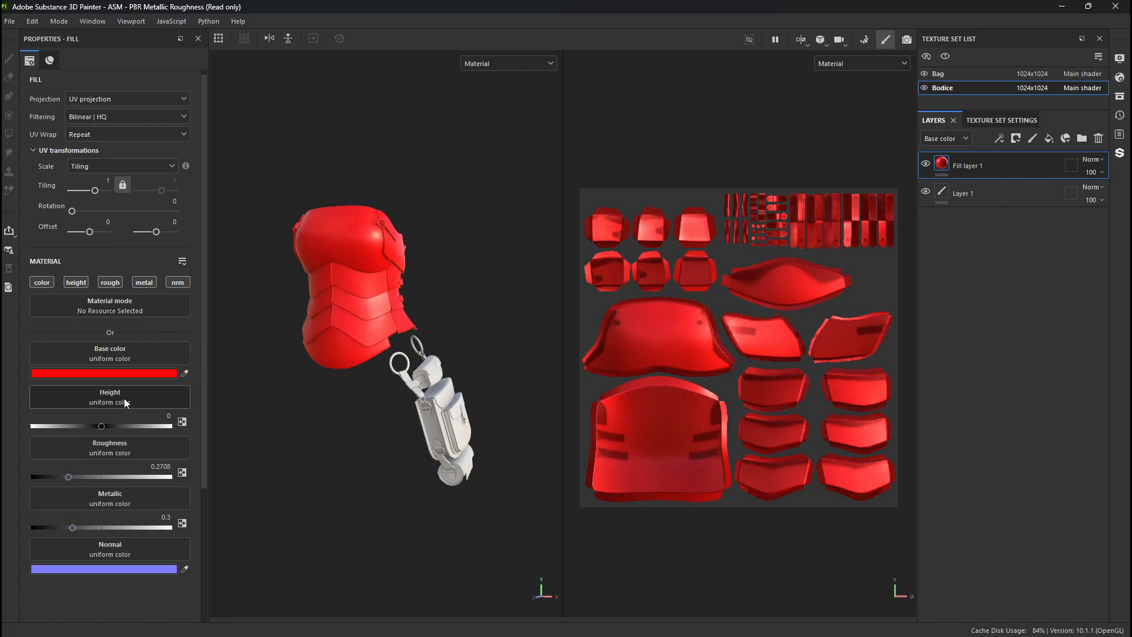
- Disable the metallic channel on the red fill layer and set its roughness to 0.5
left_click(141, 283)
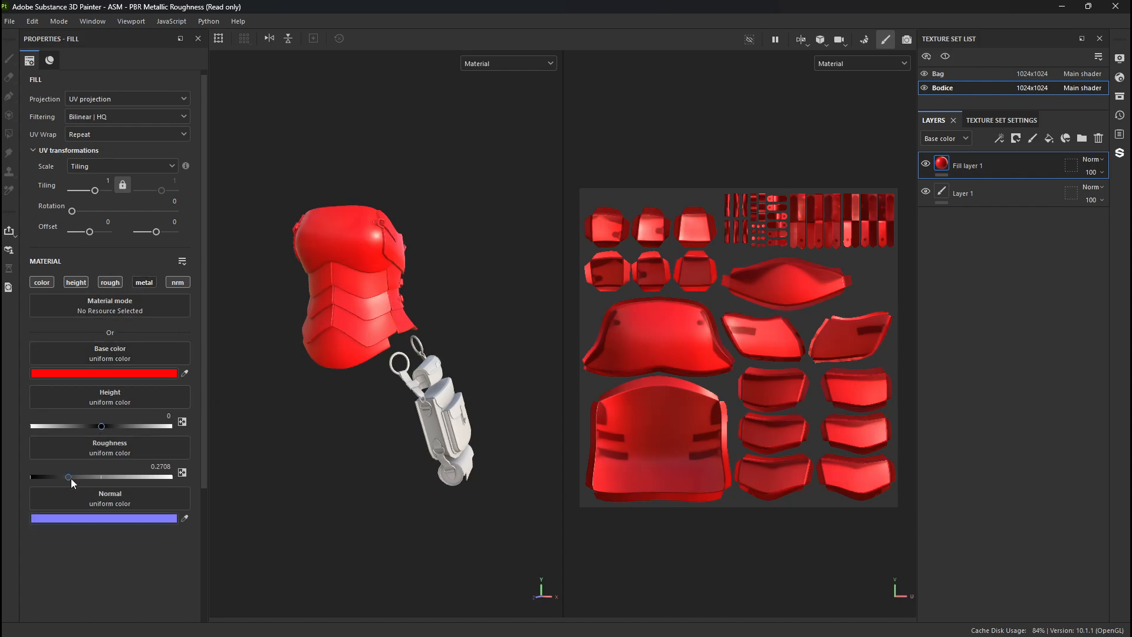
left_click_drag(69, 478, 194, 467)
type("0.5")
key("Return")
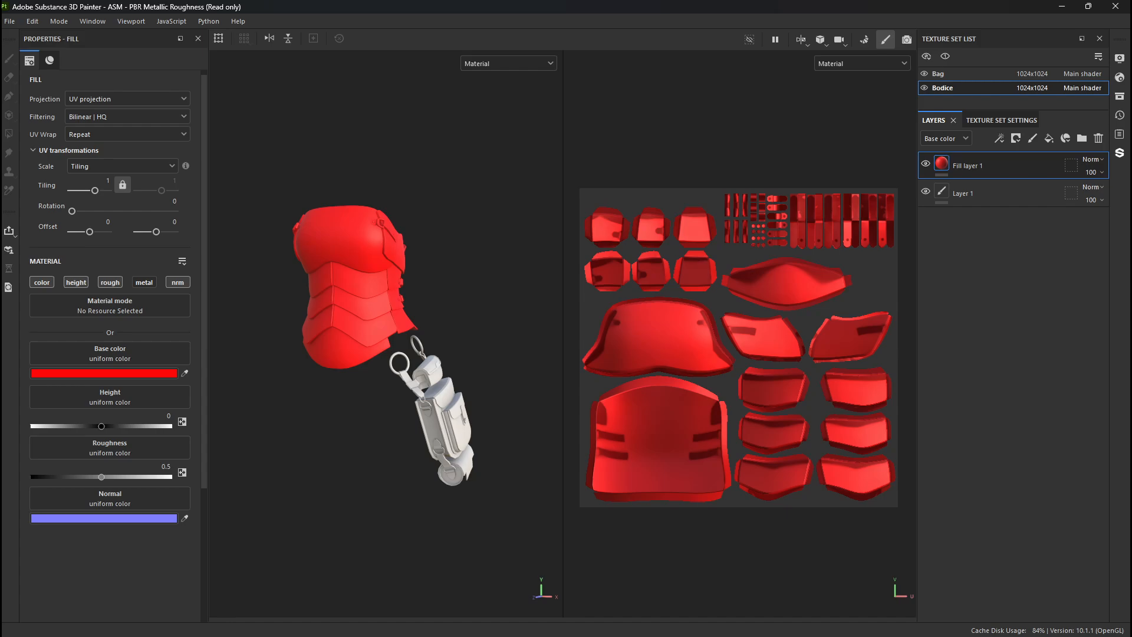
- Change the base color of the Bodice's red fill layer to dark brown 4D2F06
middle_click_drag(372, 289, 372, 339, "alt")
right_click_drag(371, 338, 448, 404, "alt")
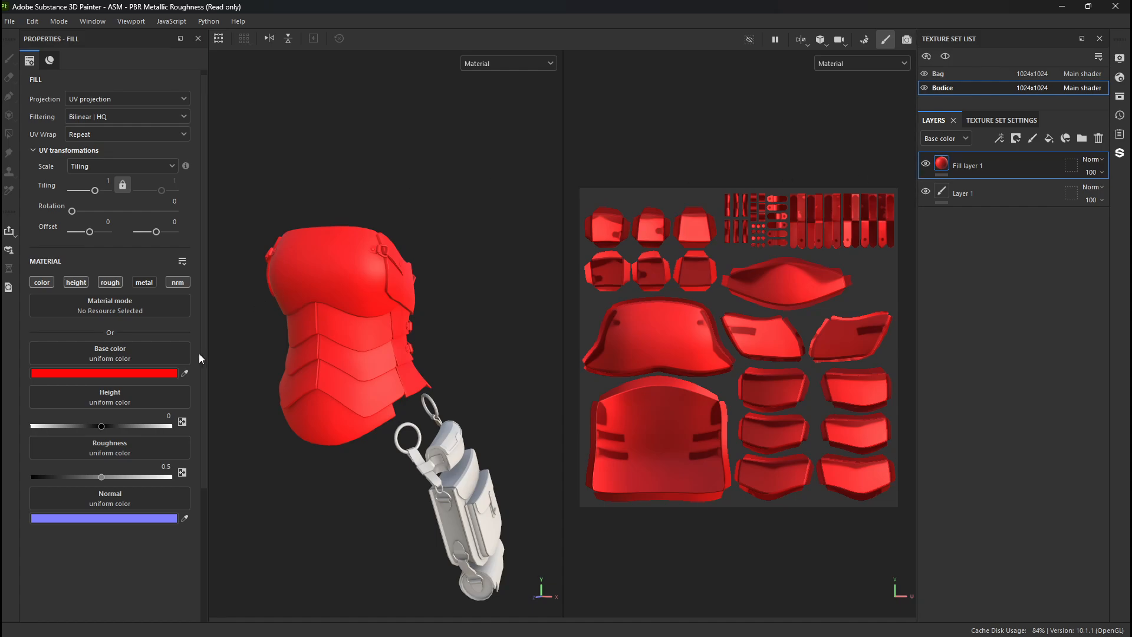
left_click(83, 373)
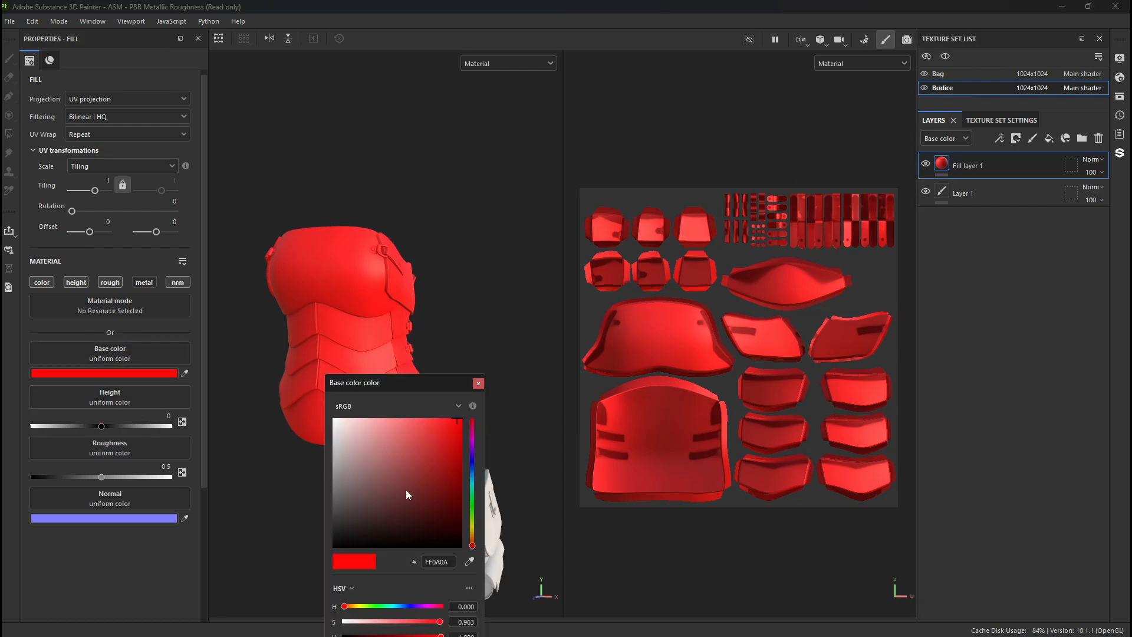
mouse_move(406, 490)
left_mouse_down()
mouse_move(438, 515)
mouse_move(449, 490)
mouse_move(423, 511)
mouse_move(427, 491)
left_mouse_up()
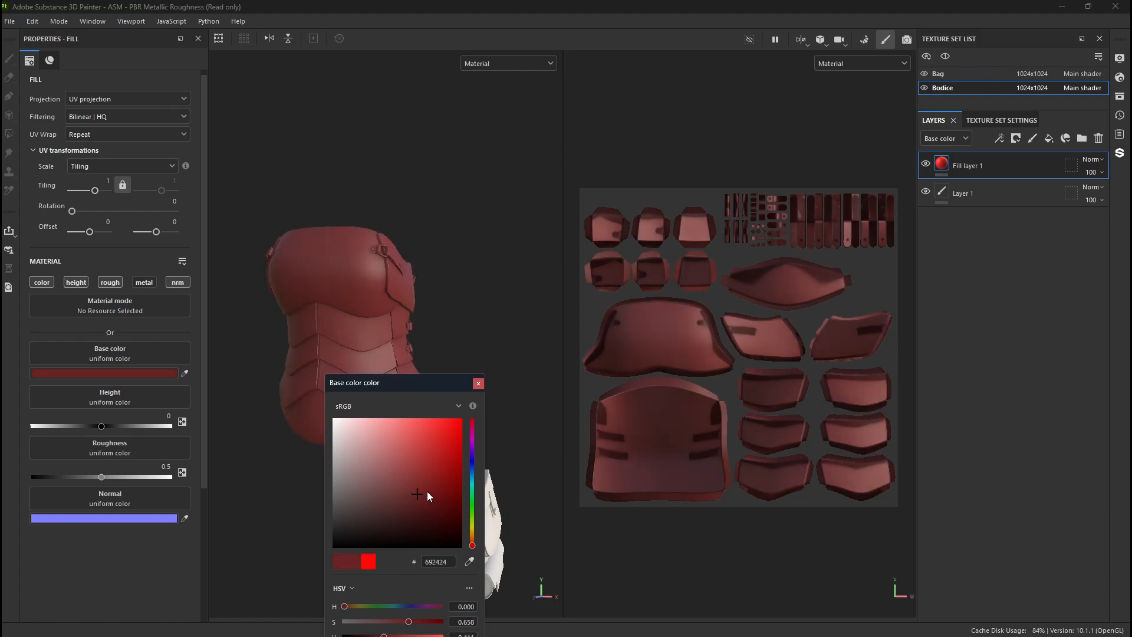
left_click_drag(472, 540, 451, 509)
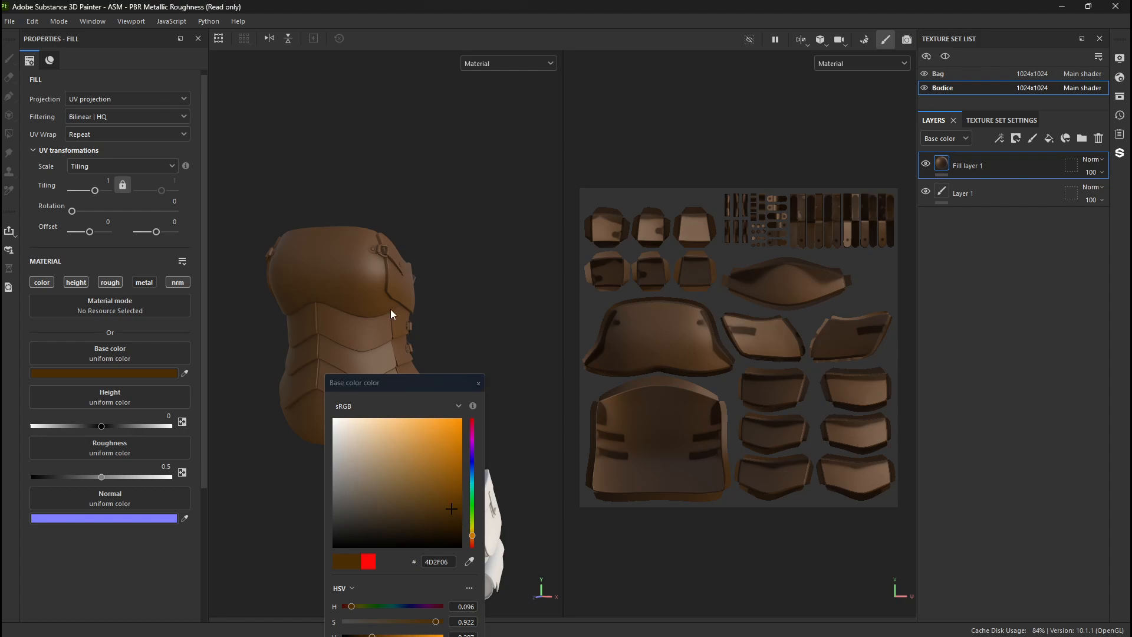
left_click_drag(442, 173, 345, 172, "alt")
left_click(479, 384)
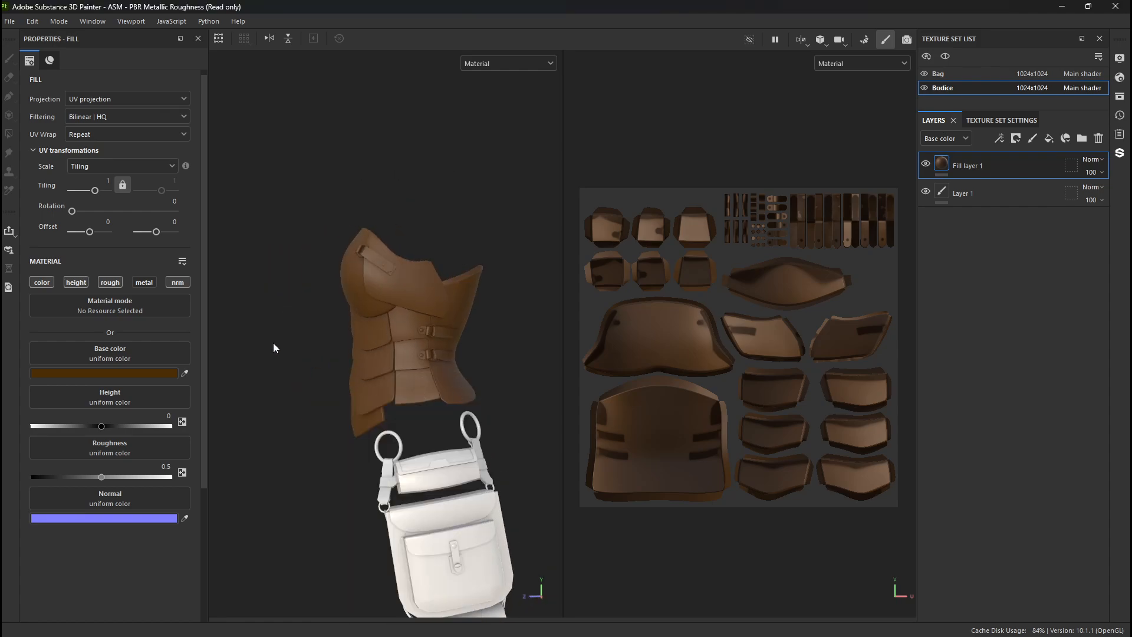
left_click_drag(276, 348, 333, 349, "alt")
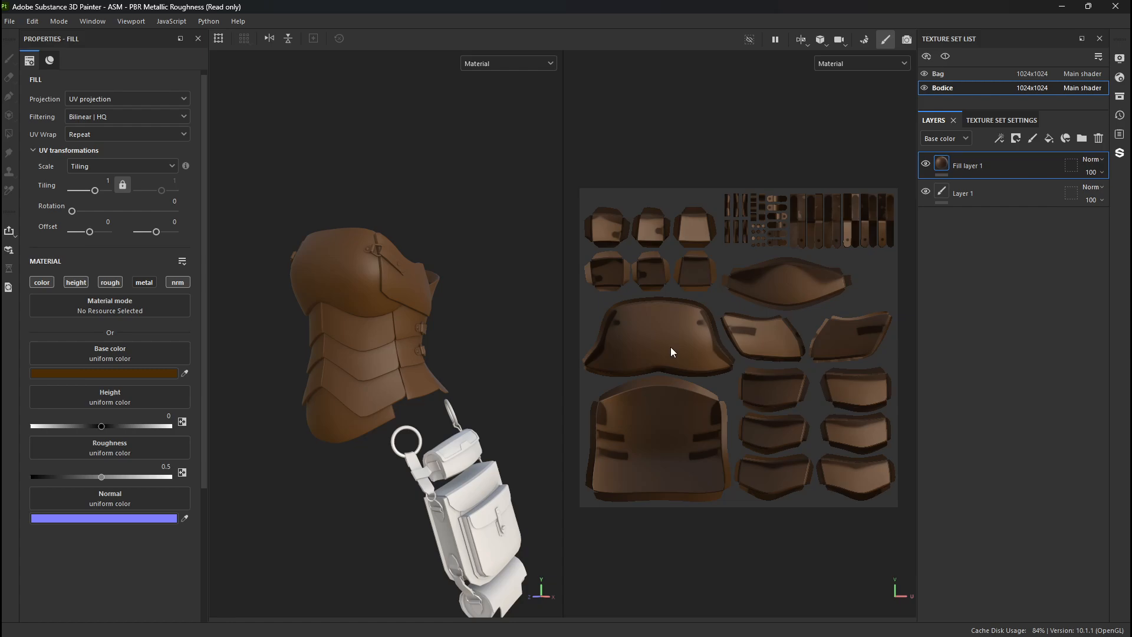
- Copy the brown fill layer from the Bodice and paste it at the top of the Bag's layer stack
right_click(1005, 165)
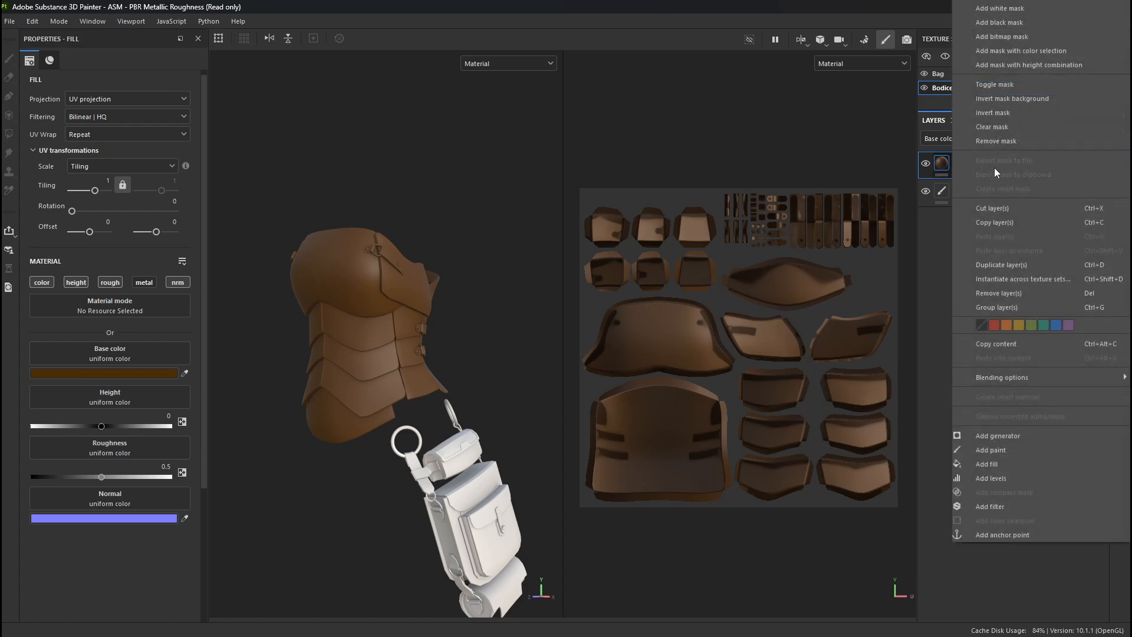
left_click(912, 240)
right_click(993, 164)
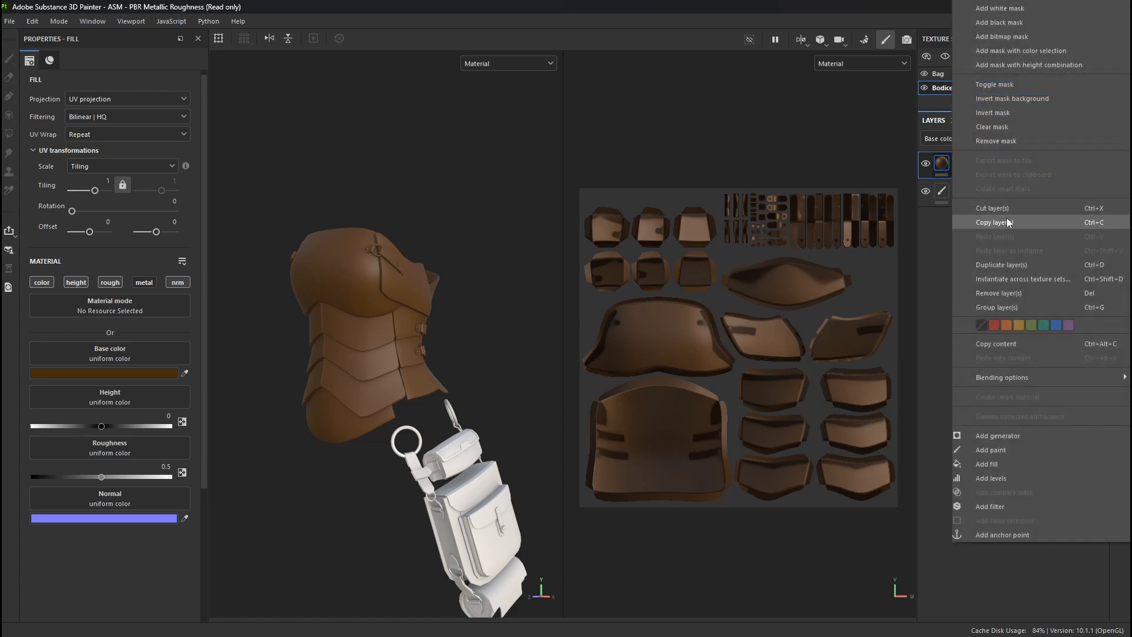
left_click(1007, 220)
left_click(981, 75)
key("ctrl+v")
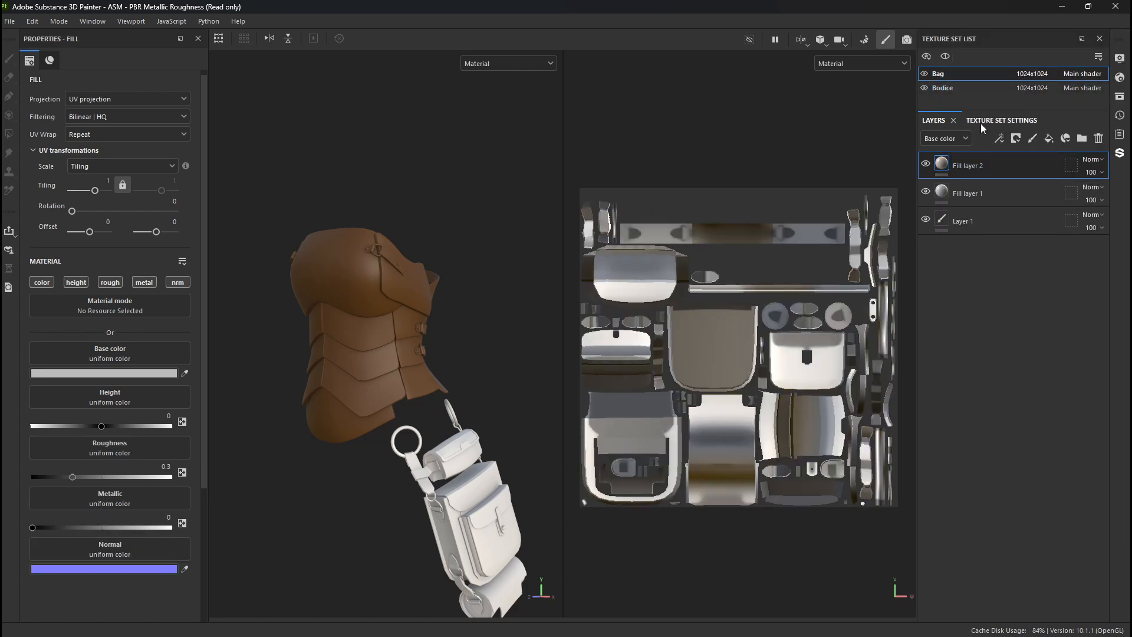
right_click(994, 164)
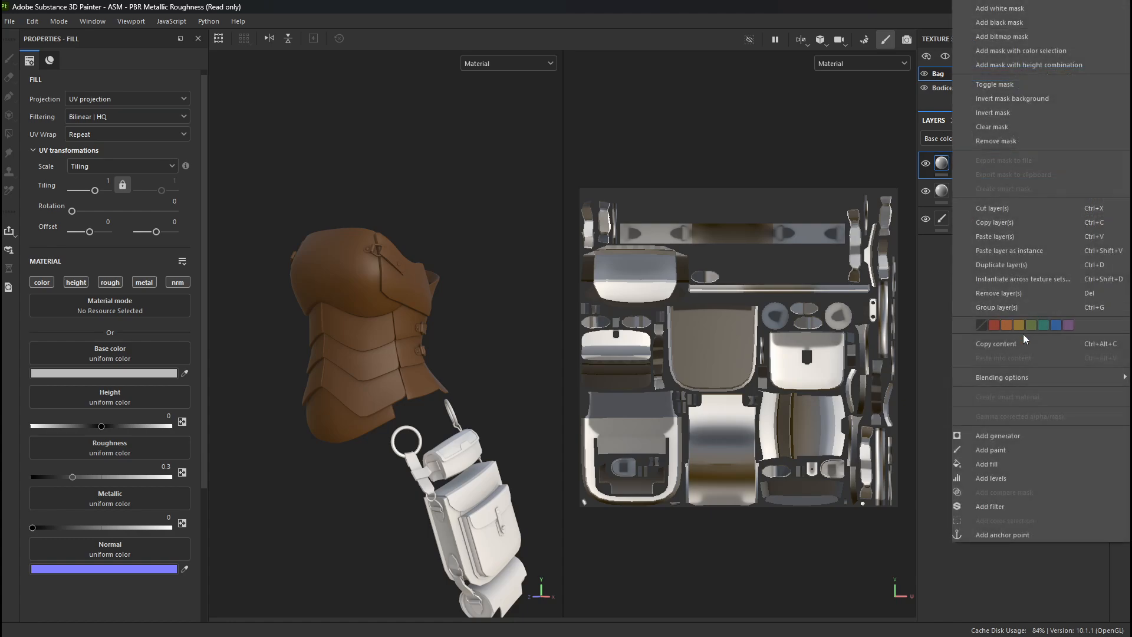
left_click(1004, 237)
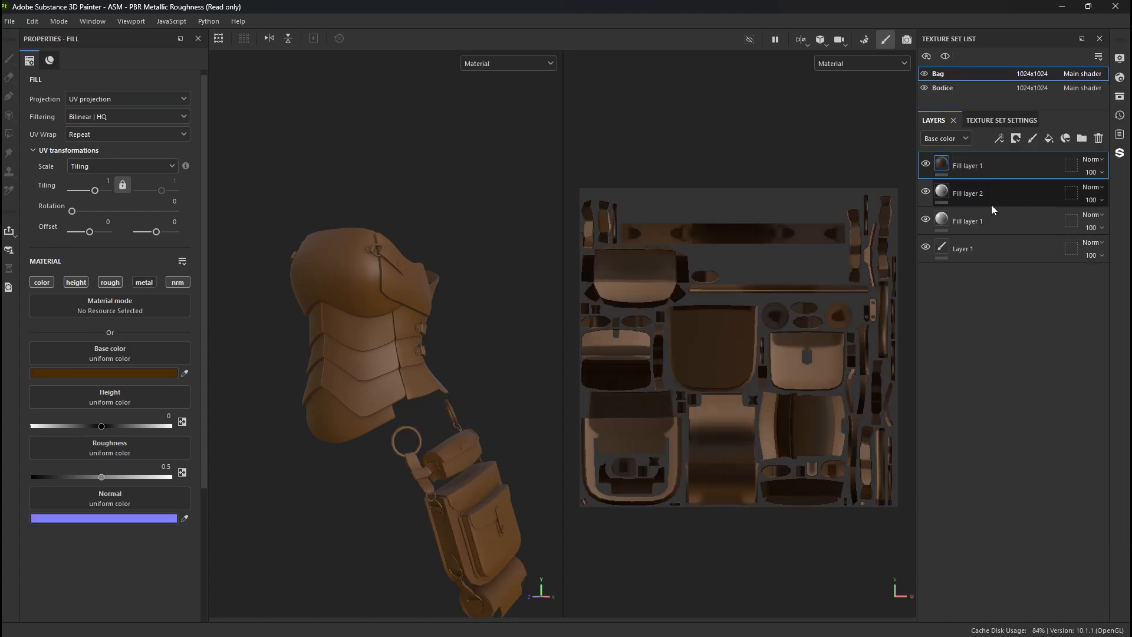
- Delete all layers beneath the pasted brown fill on the Bag, including both gray fill layers and Layer 1
left_click(991, 204)
key("Delete")
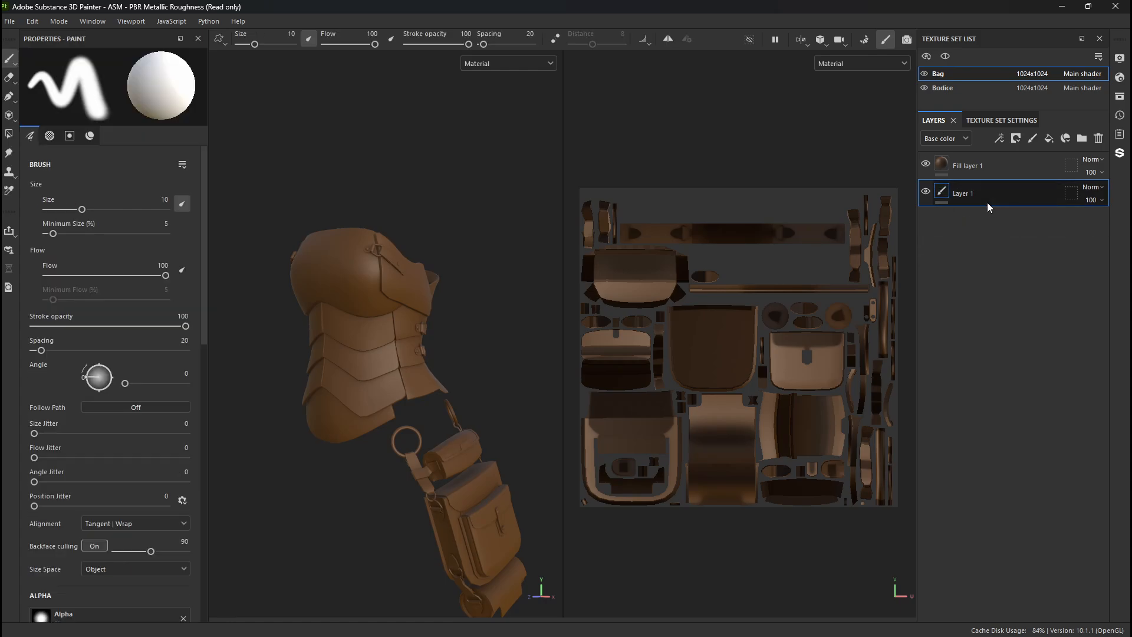
left_click(991, 166)
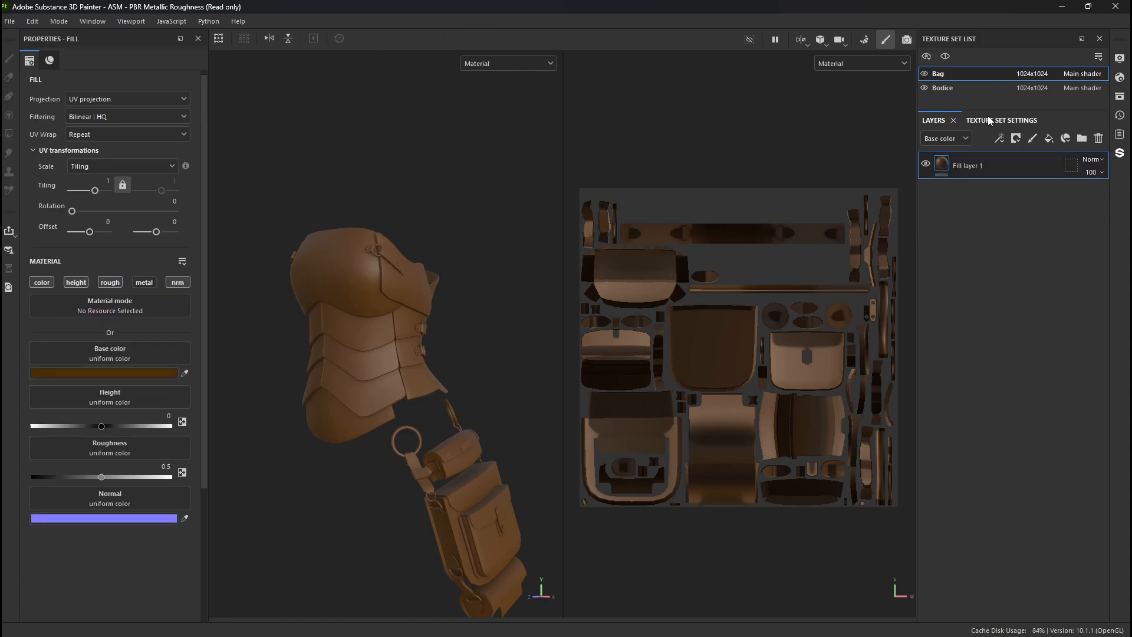
left_click(1002, 120)
left_click(934, 119)
- Delete the paint layer Layer 1 from the Bodice texture set
left_click(947, 88)
left_click(971, 200)
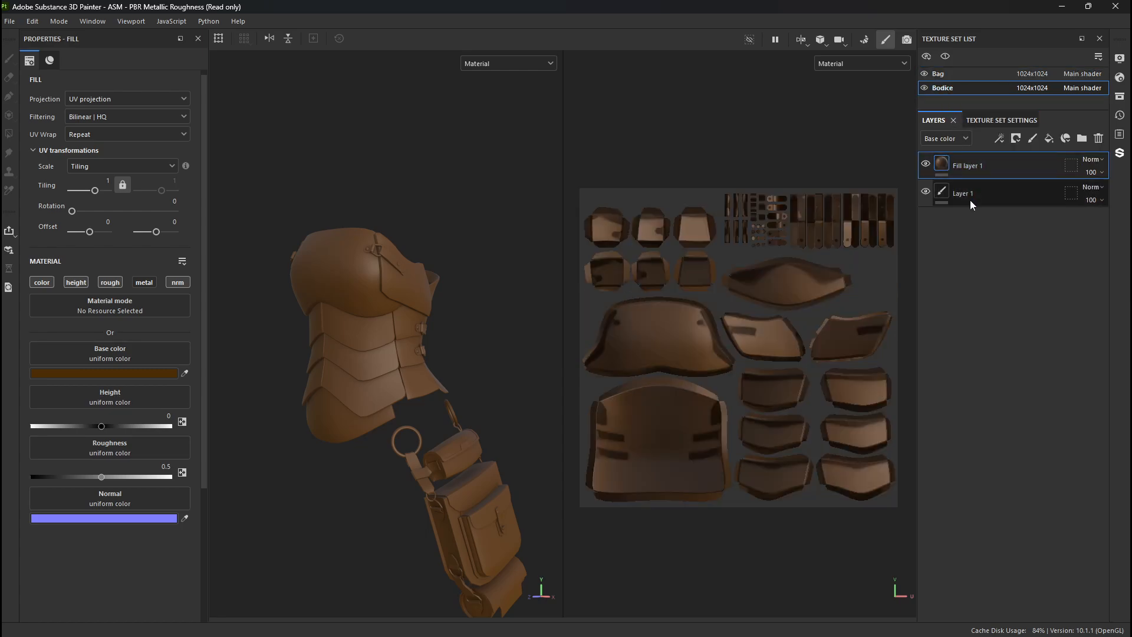
key("Delete")
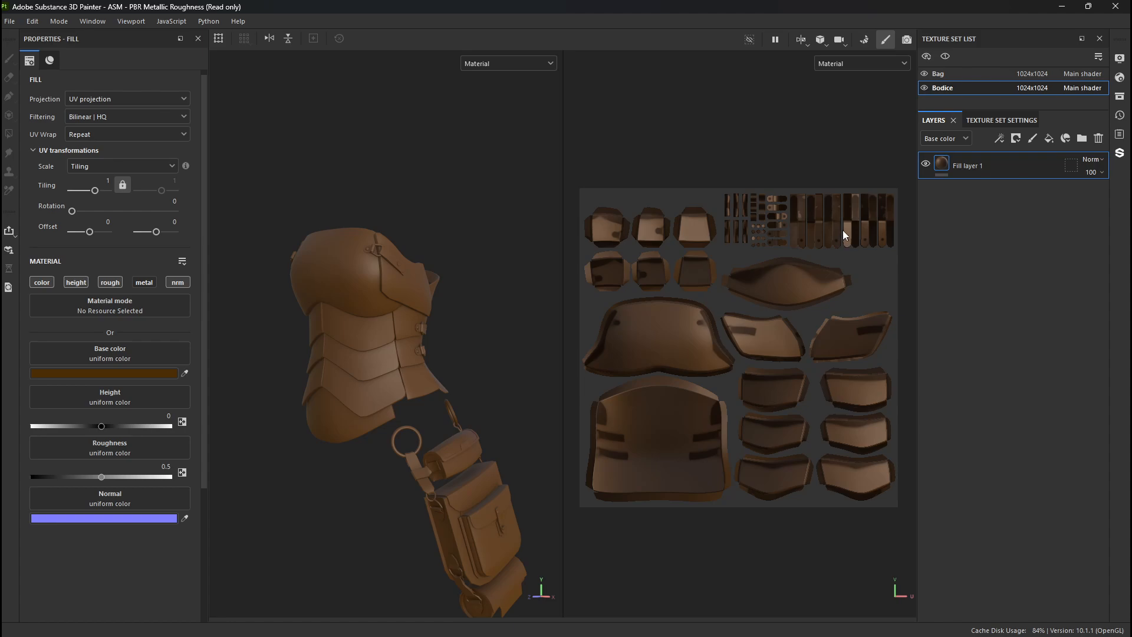
- Add a second fill layer above the brown fill on the Bodice, with its metallic channel enabled
left_click_drag(405, 442, 385, 201, "alt")
middle_click_drag(385, 200, 417, 349, "alt")
right_click_drag(416, 350, 430, 310, "alt")
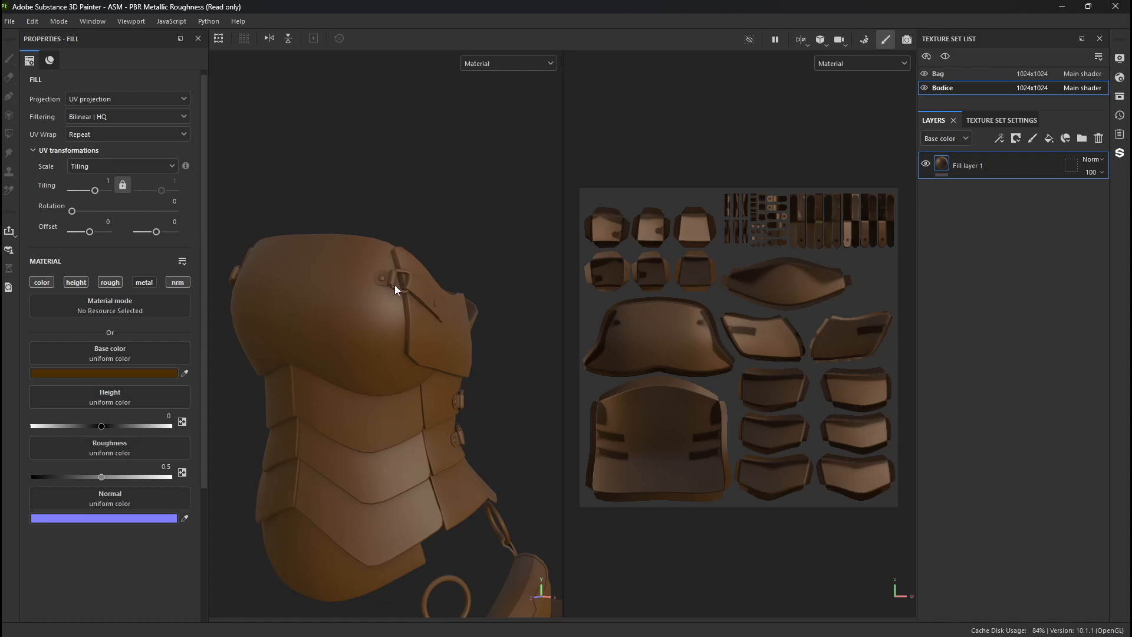
left_click_drag(395, 285, 566, 448, "alt")
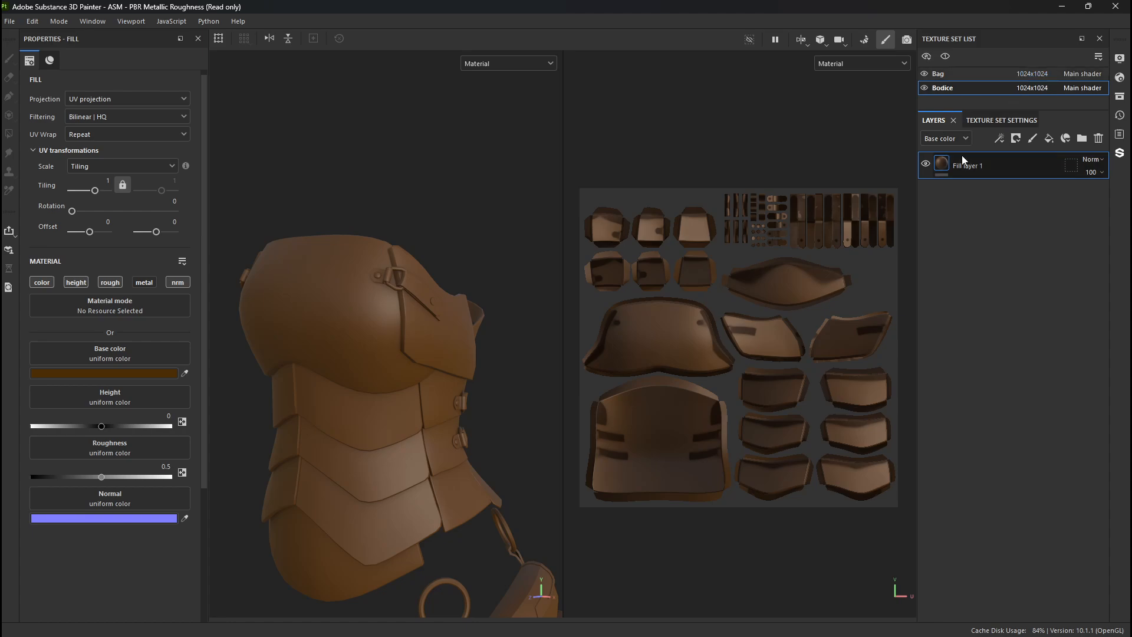
left_click(1049, 138)
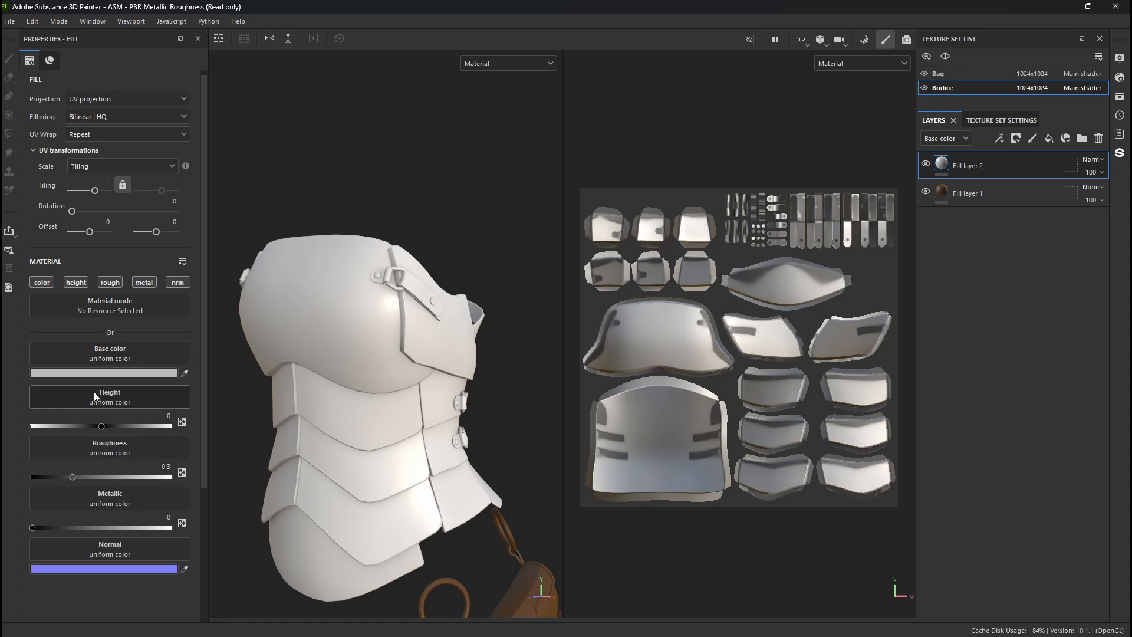
left_click(147, 281)
left_click(146, 282)
left_click(147, 282)
left_click(147, 282)
left_click(147, 282)
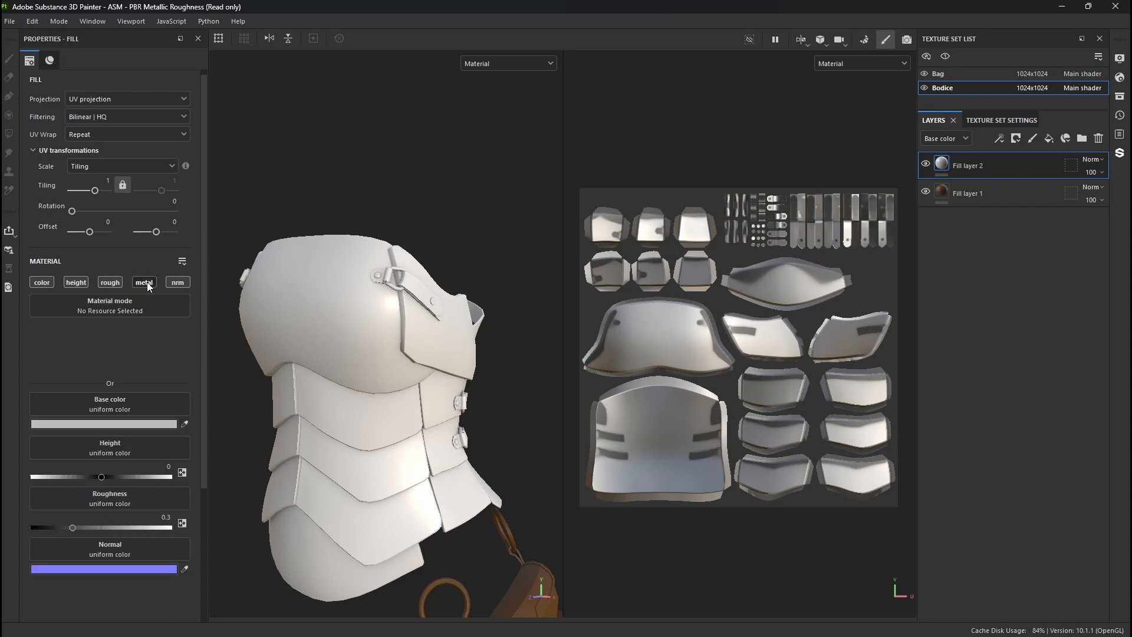
left_click(147, 282)
- Give the new Bodice fill a dark blue-gray base color 2C2D38, roughness 0.15 and metallic 0.85
left_click(104, 374)
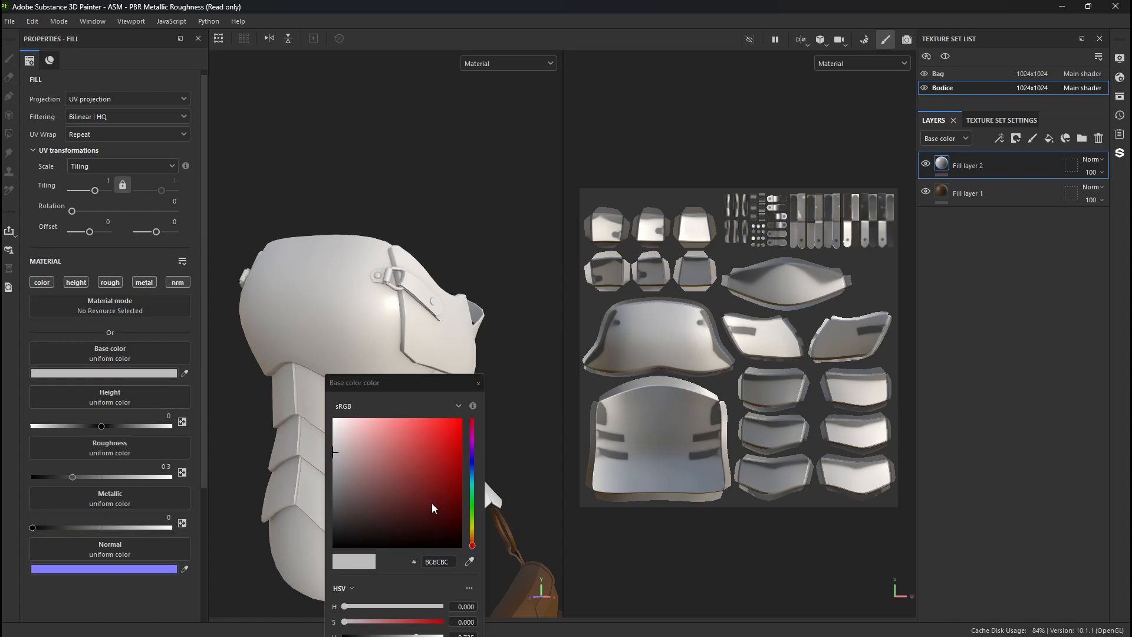
left_click(471, 462)
left_click_drag(383, 507, 360, 518)
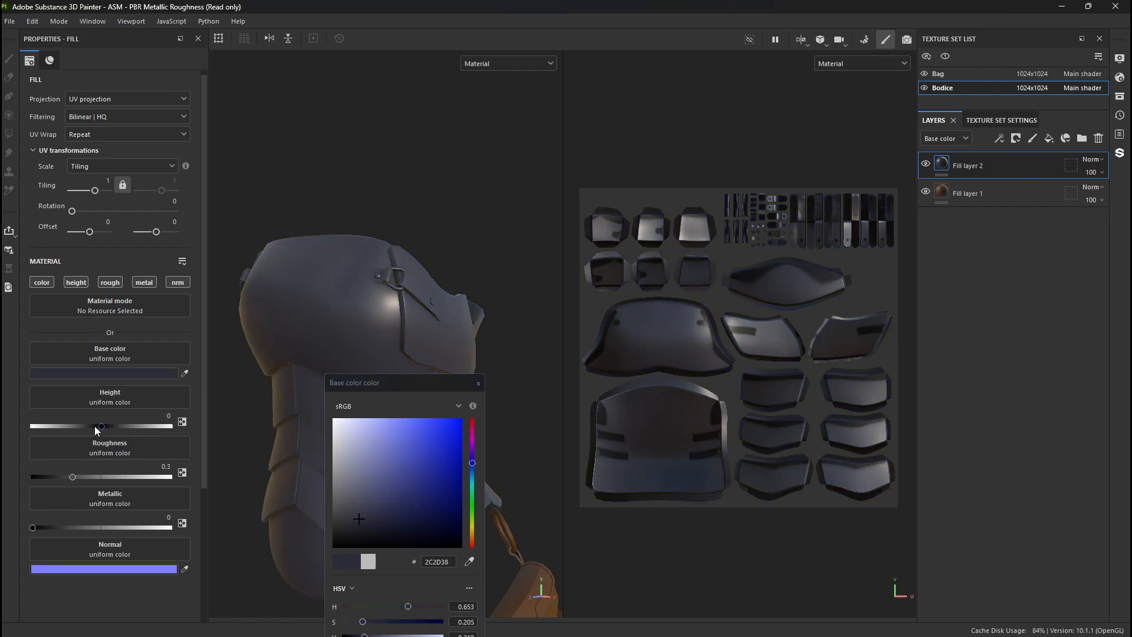
left_click_drag(73, 478, 52, 483)
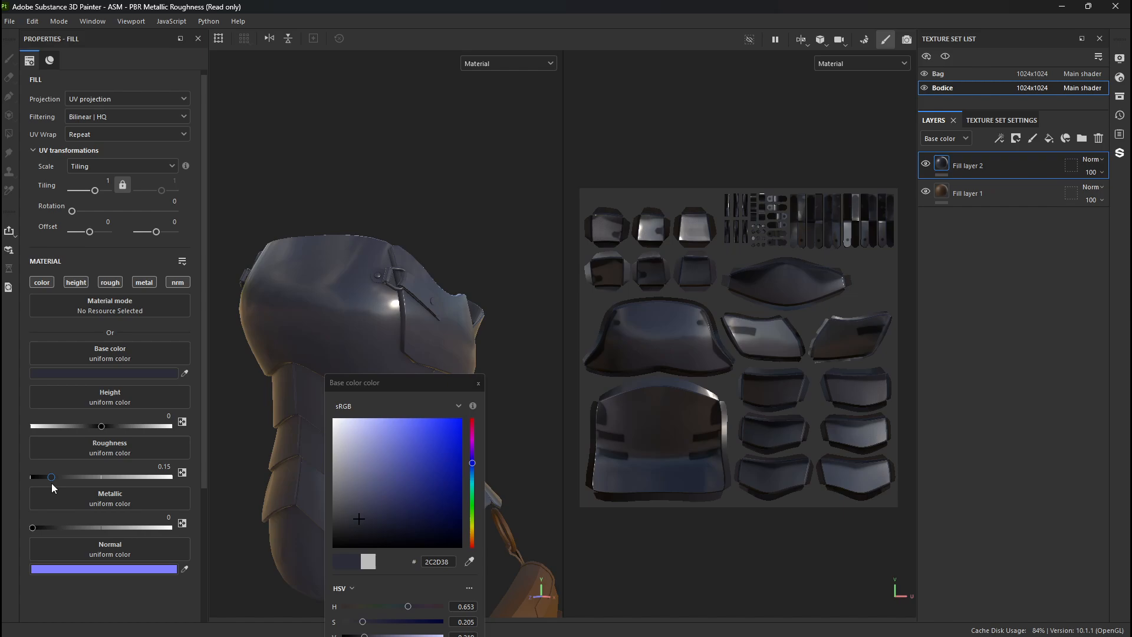
left_click_drag(53, 525, 151, 528)
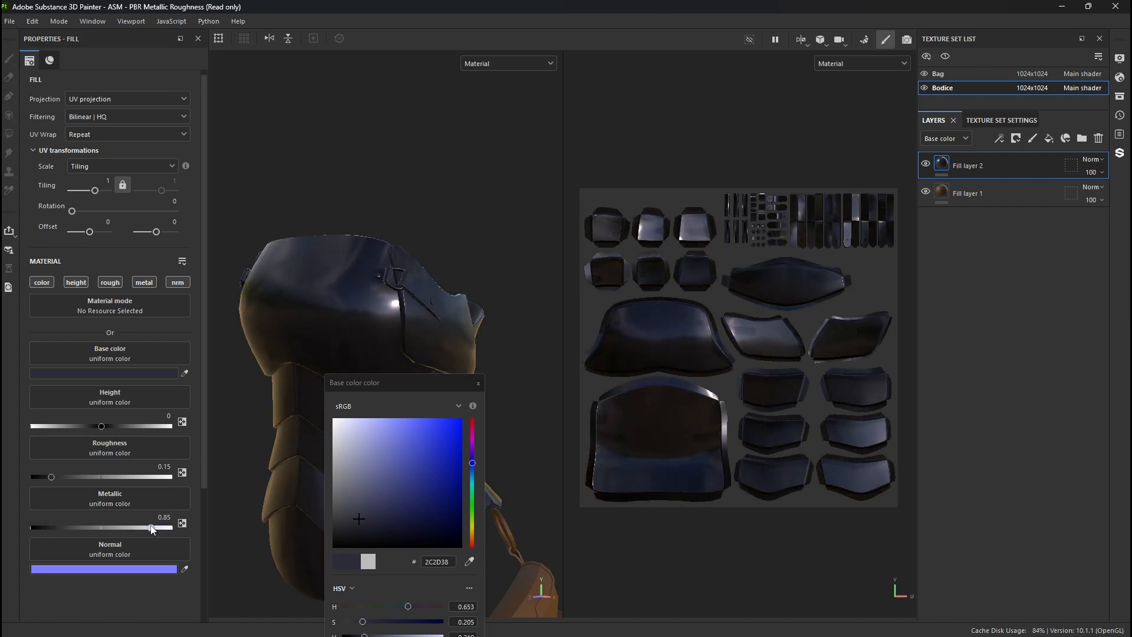
left_click(479, 383)
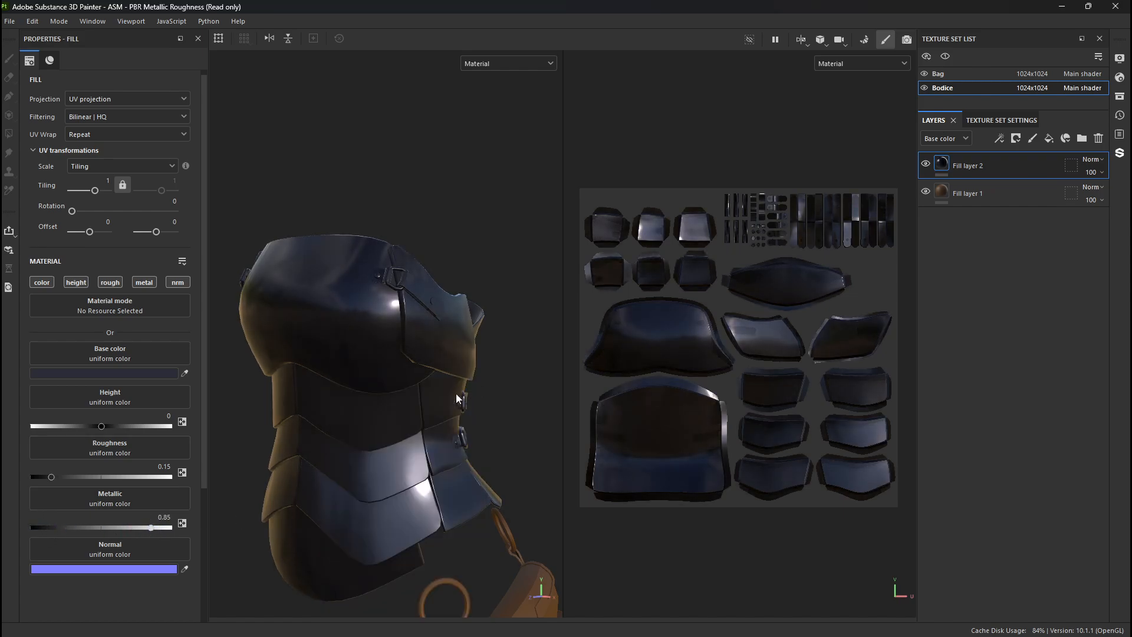
- Rename the brown fill layer on the Bodice as Leather
right_click_drag(322, 342, 360, 431, "alt")
middle_click_drag(361, 431, 379, 382, "alt")
left_click_drag(379, 383, 444, 302, "alt")
double_click(962, 194)
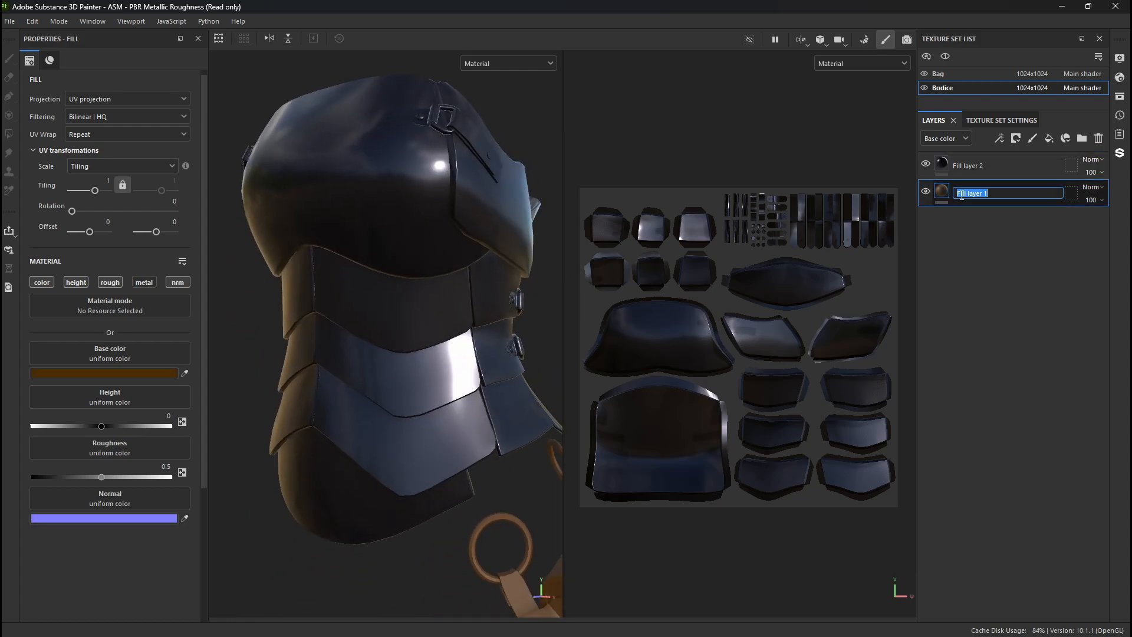
type("Leather")
key("Return")
key("Delete")
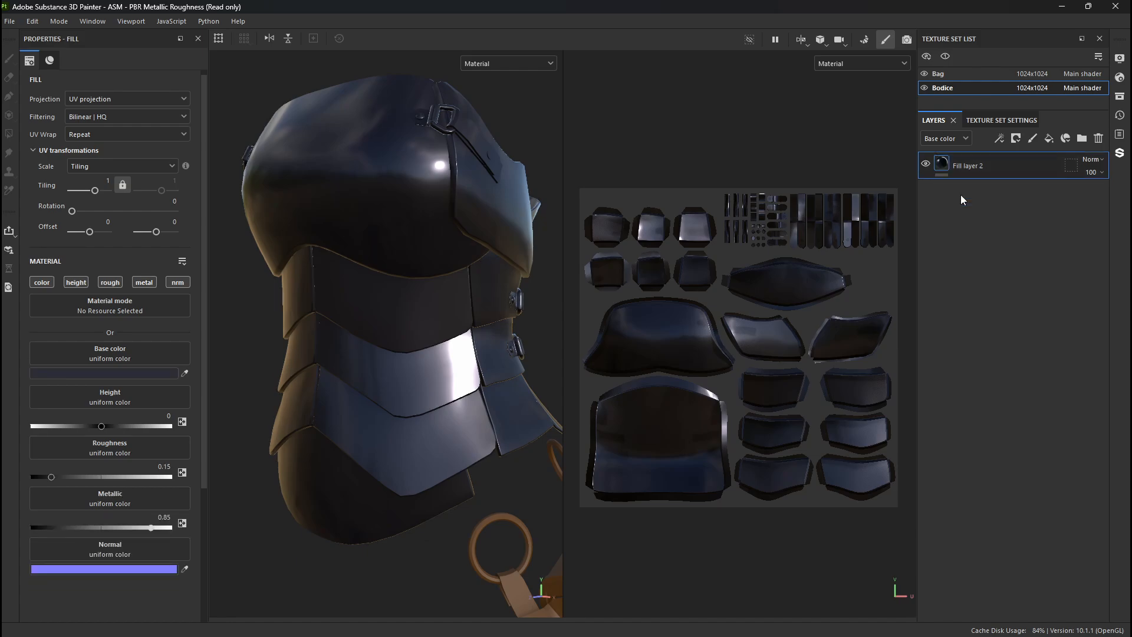
key("ctrl+z")
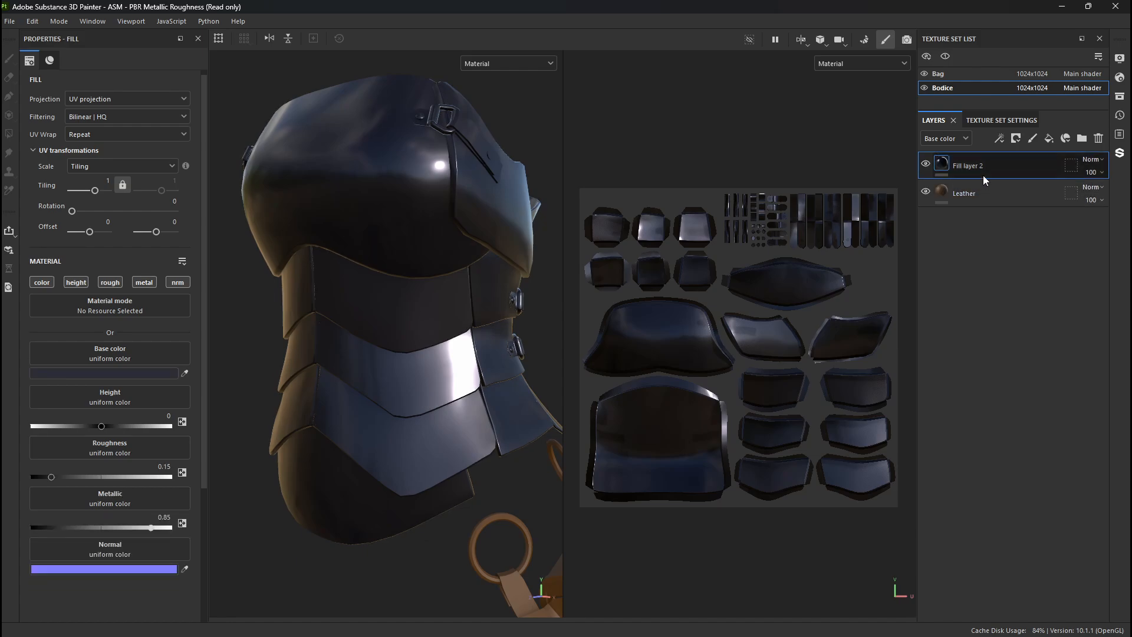
- Rename the dark blue-gray fill layer on the Bodice as Metal
double_click(975, 167)
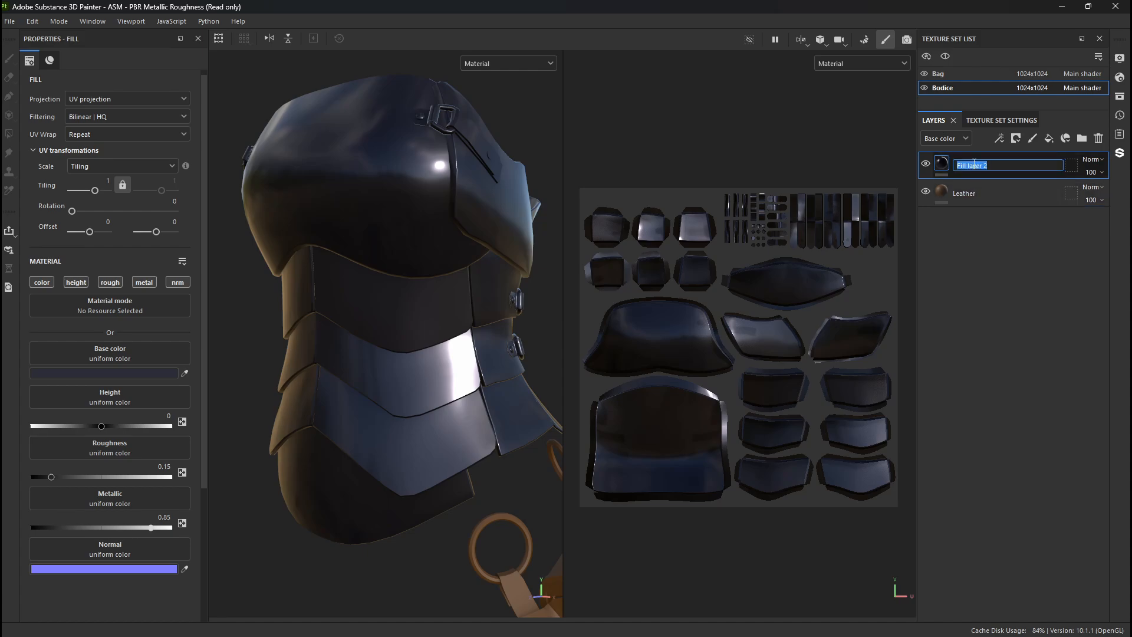
type("m")
key("BackSpace")
type("Metal")
key("Return")
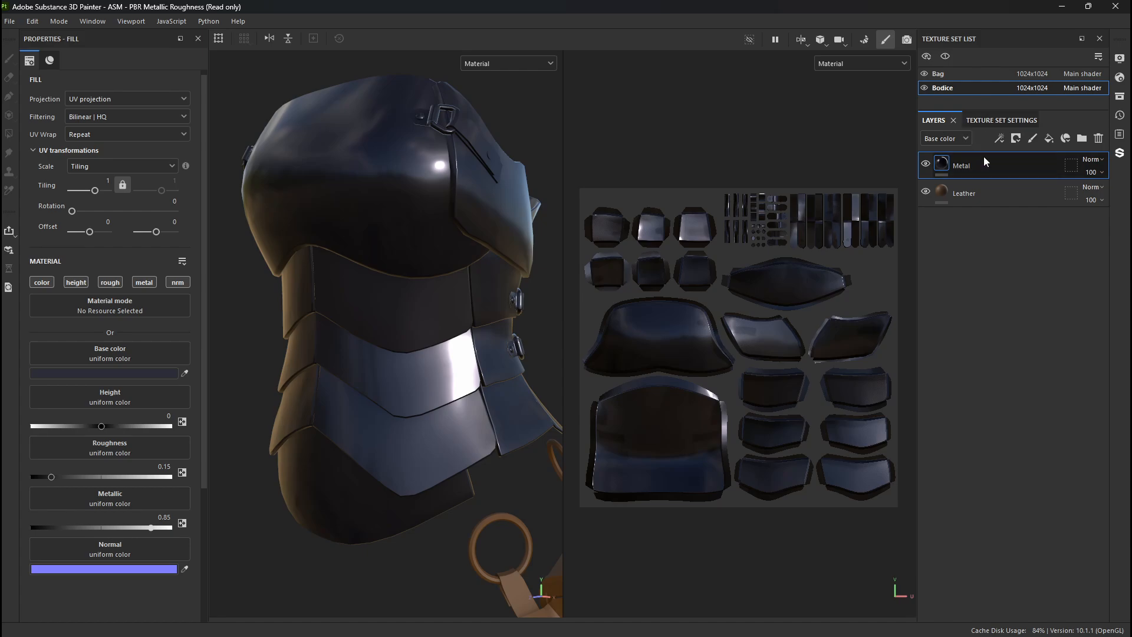
- Toggle the Metal layer's visibility to compare it with the Leather layer beneath, and look through its blending modes
left_click(927, 163)
left_click(928, 163)
left_click(1091, 160)
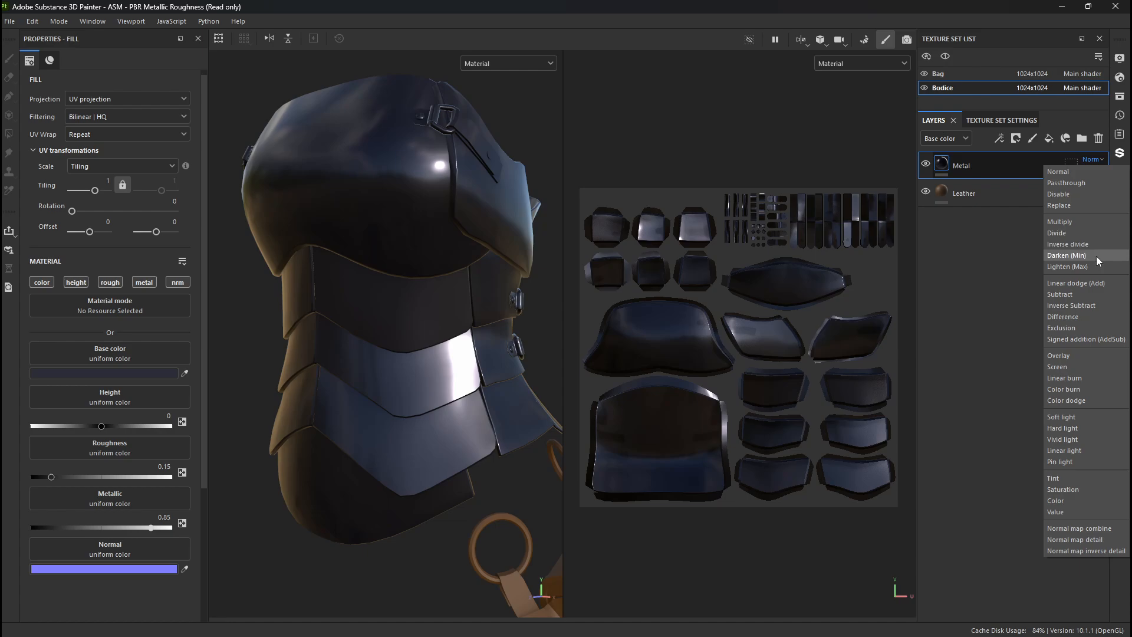
left_click(966, 335)
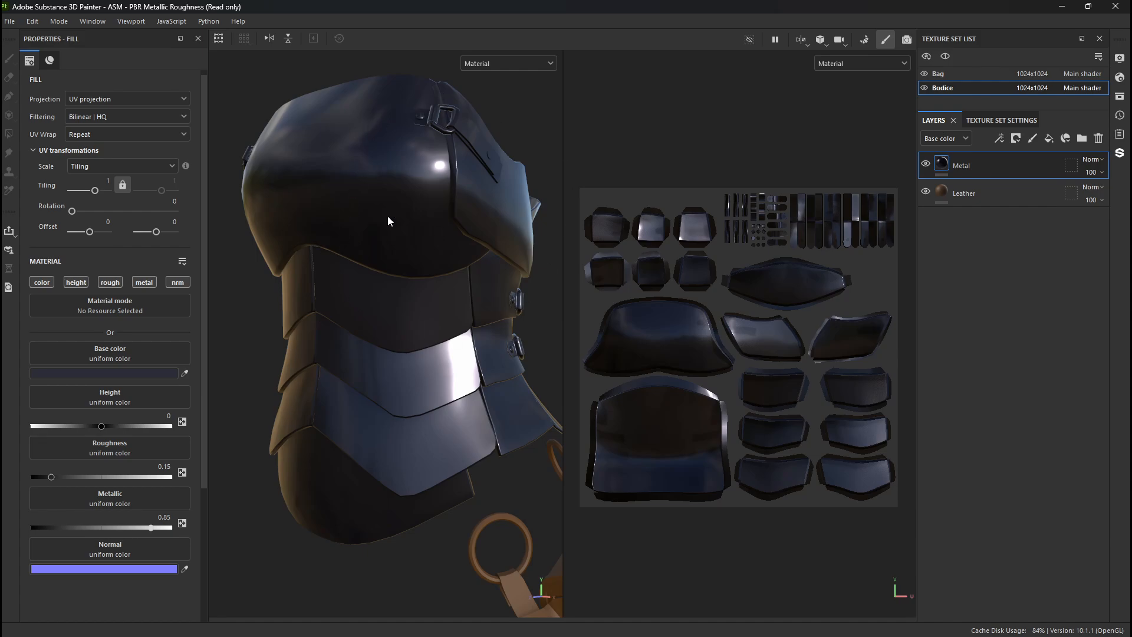
left_click(929, 162)
left_click(928, 162)
left_click(929, 161)
left_click(929, 161)
left_click(929, 162)
left_click(929, 164)
left_click(929, 164)
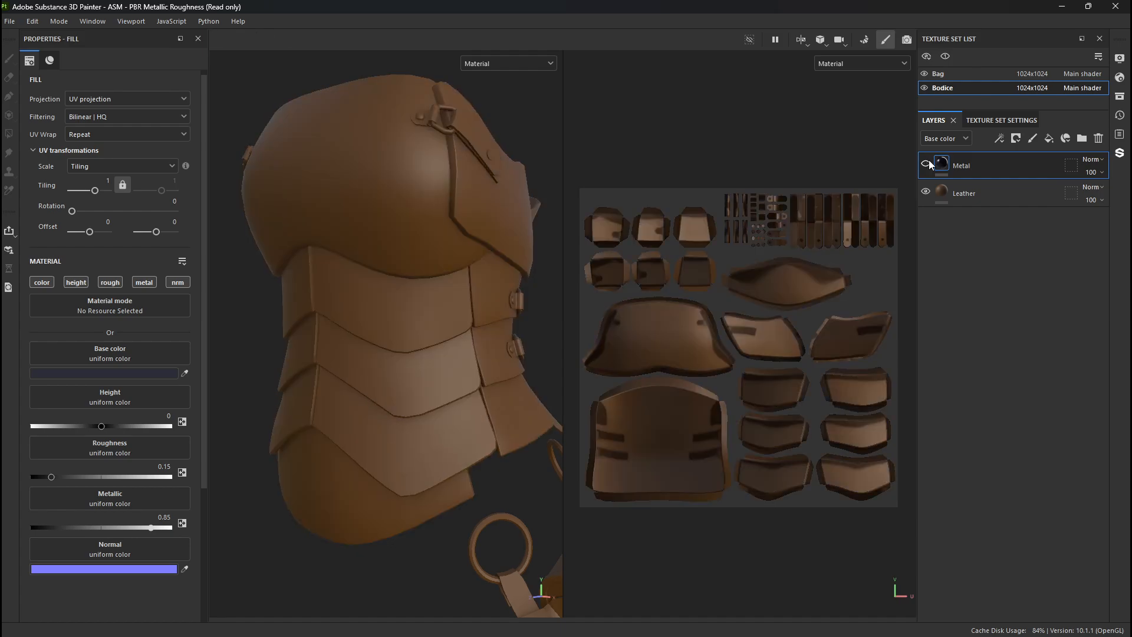
left_click(928, 164)
- Add a black mask to the Metal layer on the Bodice
left_click(938, 165)
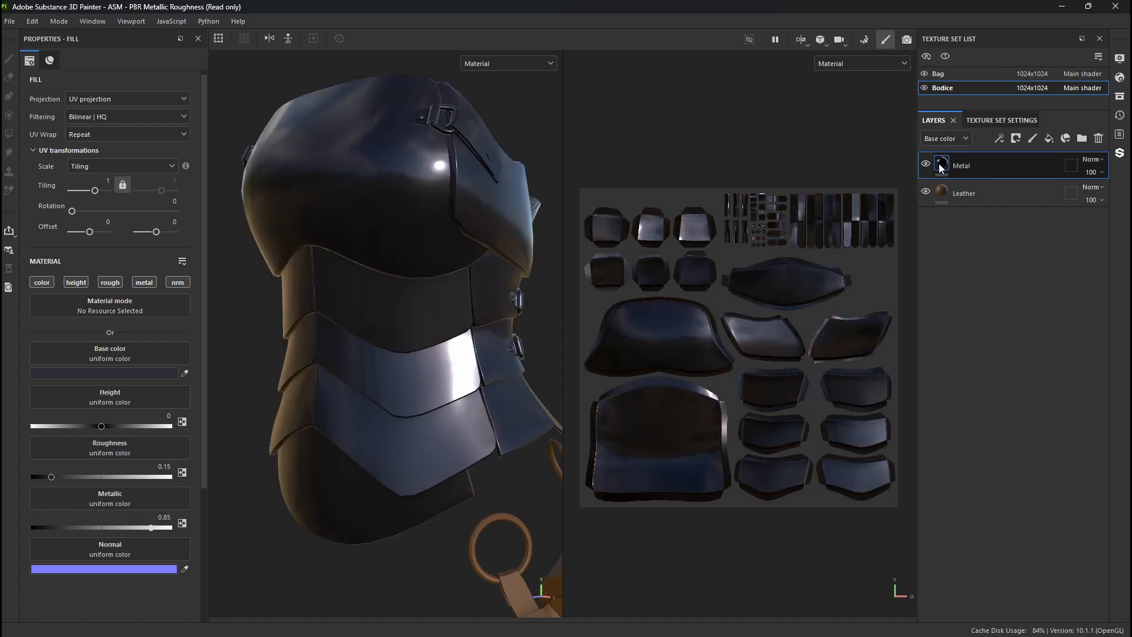
mouse_move(941, 168)
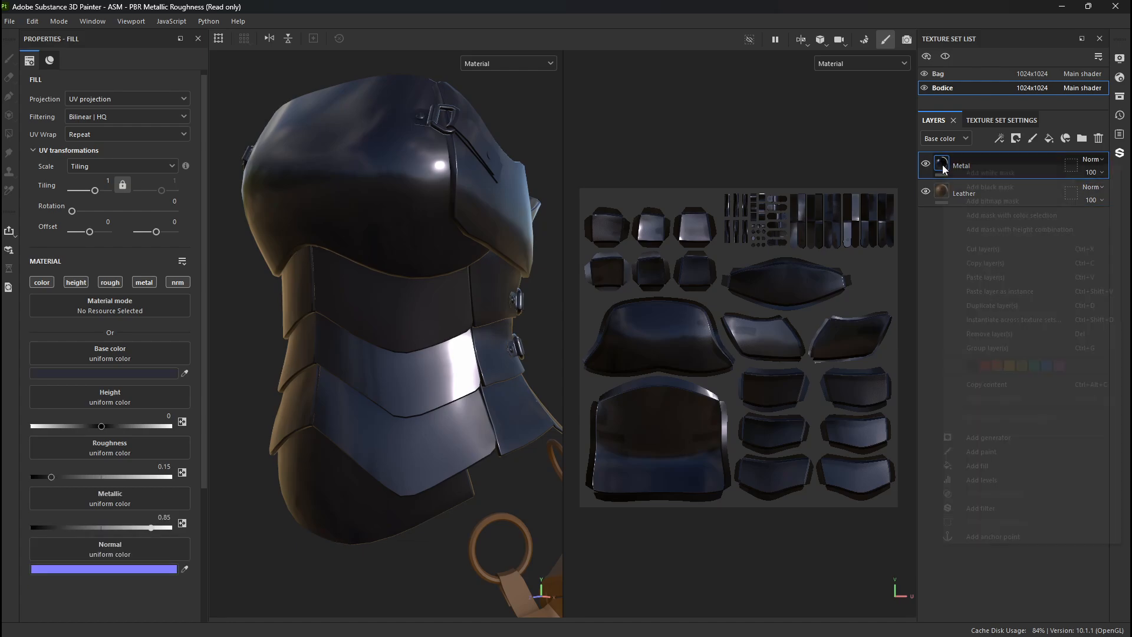
right_click(944, 166)
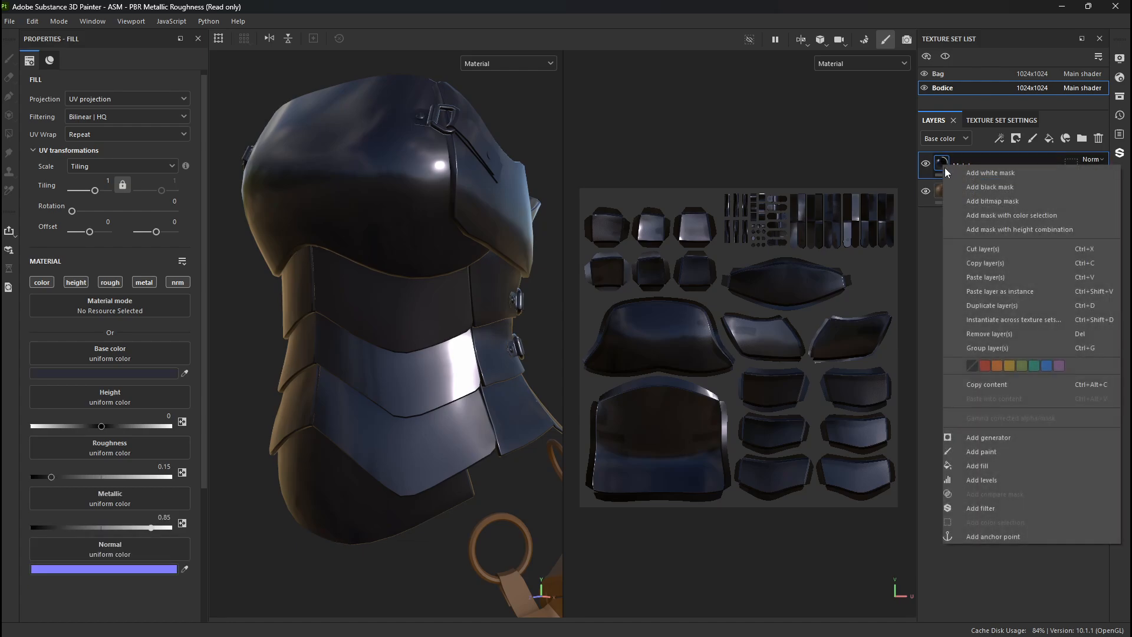
left_click(978, 188)
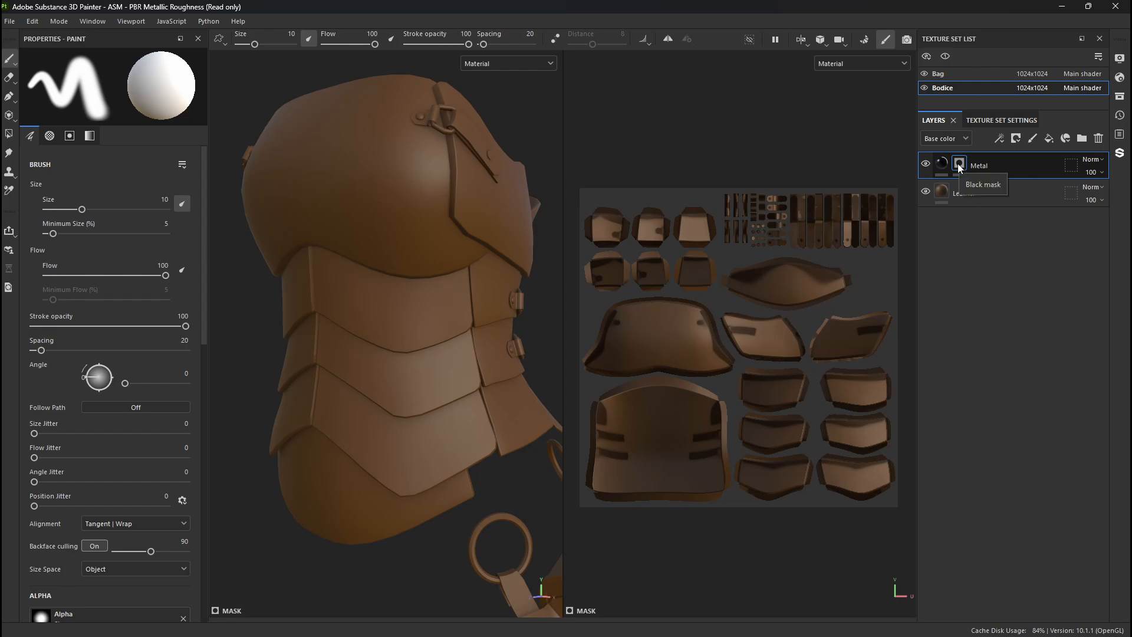
- Select the Metal layer's black mask and add a Paint effect to it
left_click(941, 165)
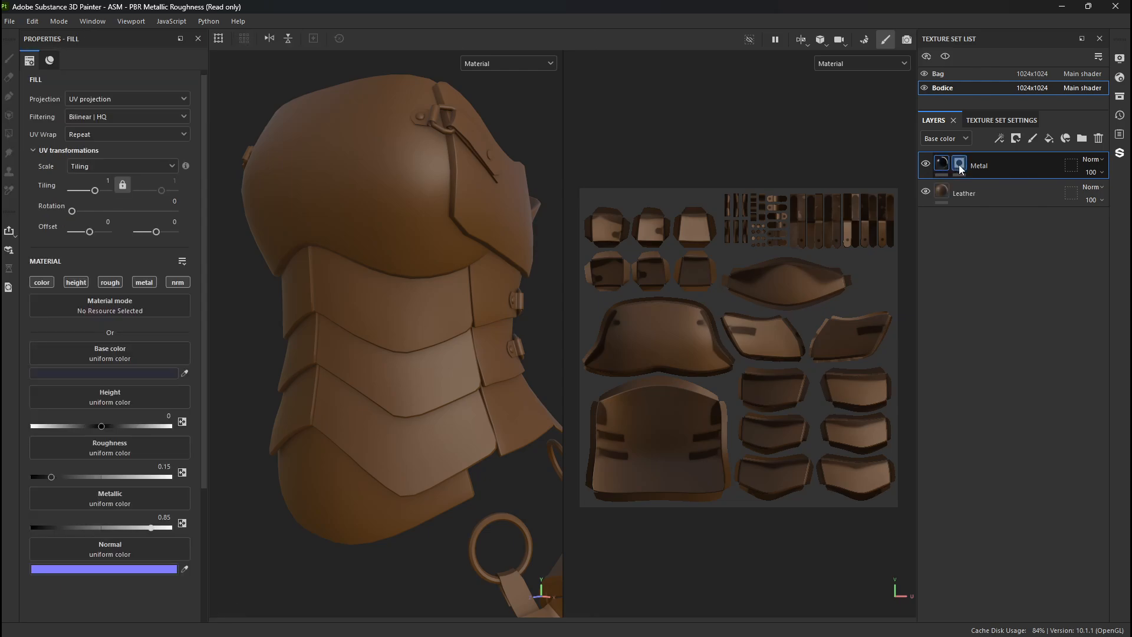
left_click(960, 167)
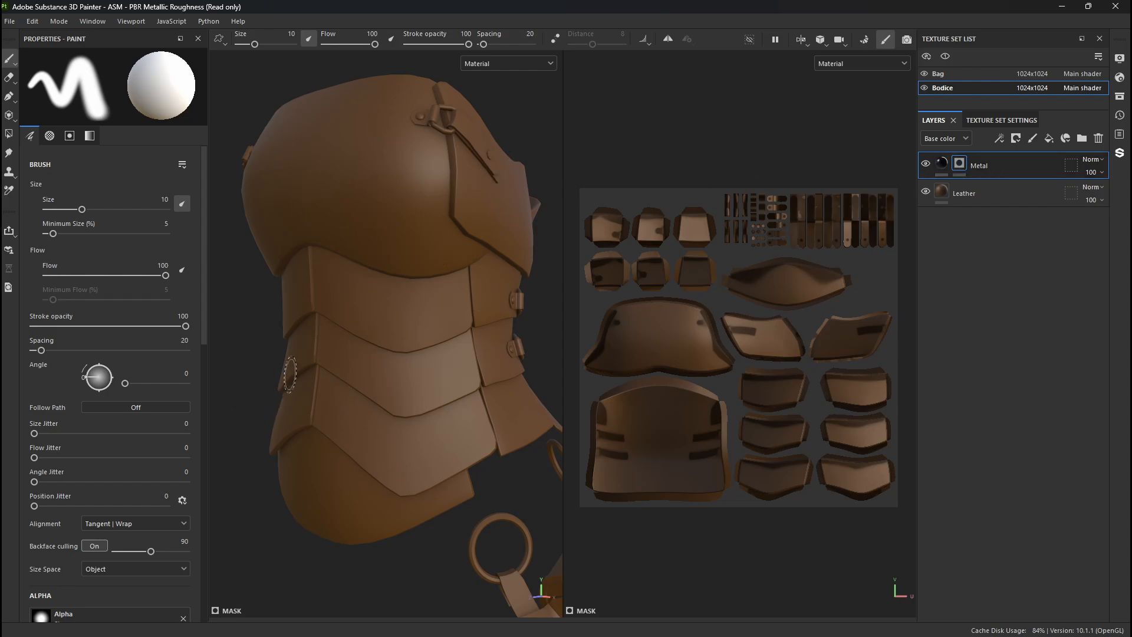
right_click(957, 170)
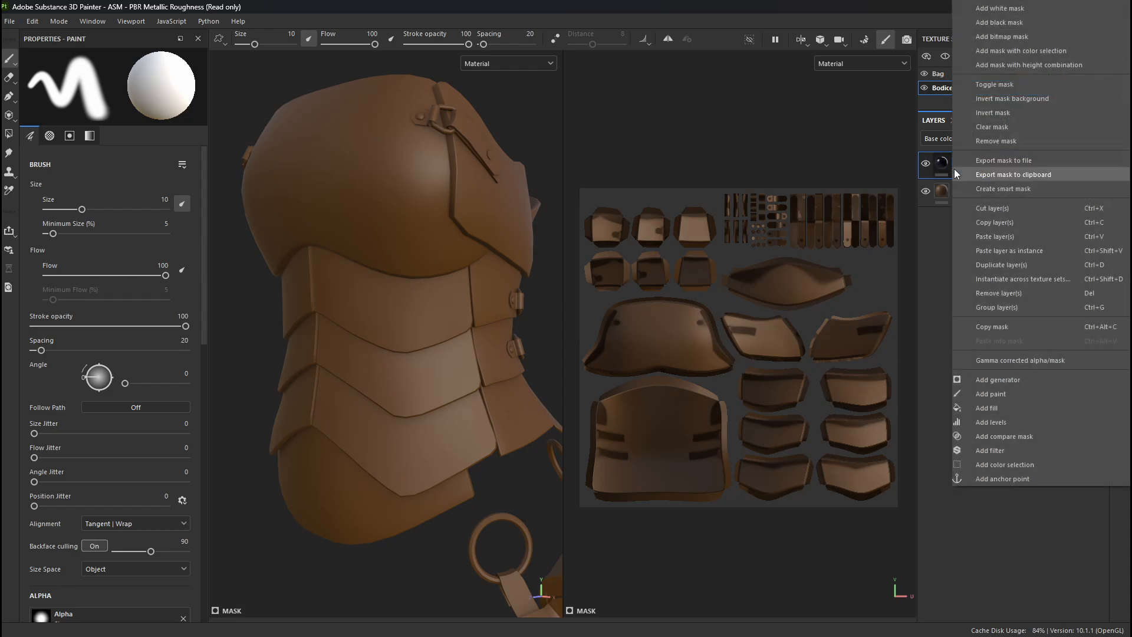
left_click(985, 396)
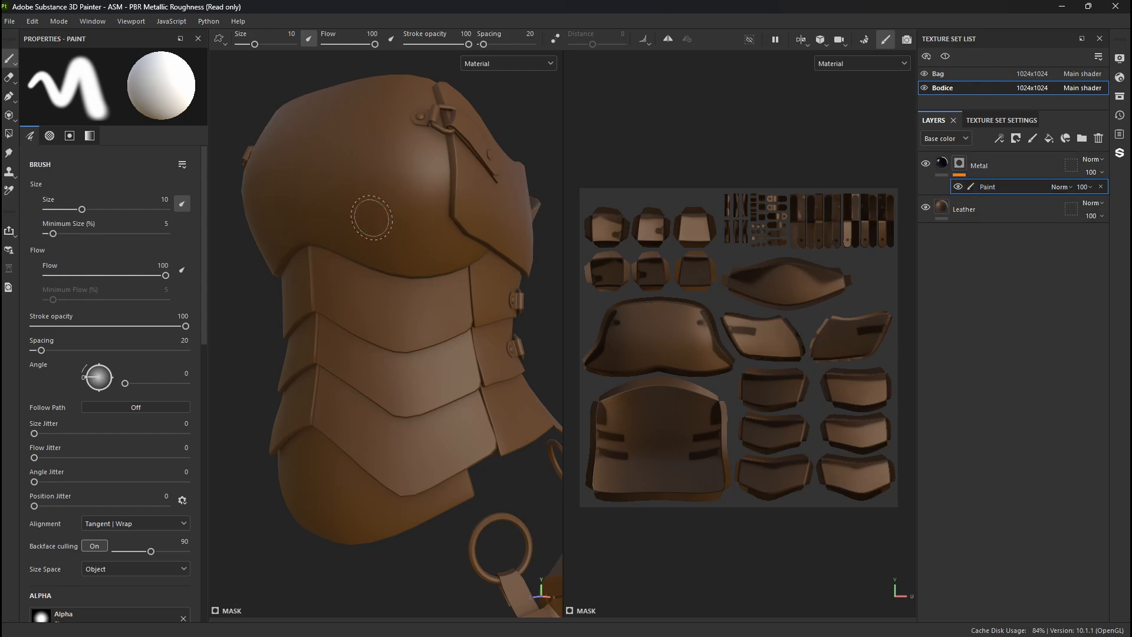
- Activate Polygon Fill on the Metal mask's Paint effect and examine the wireframe around the chest buckle and its UV islands
key("4")
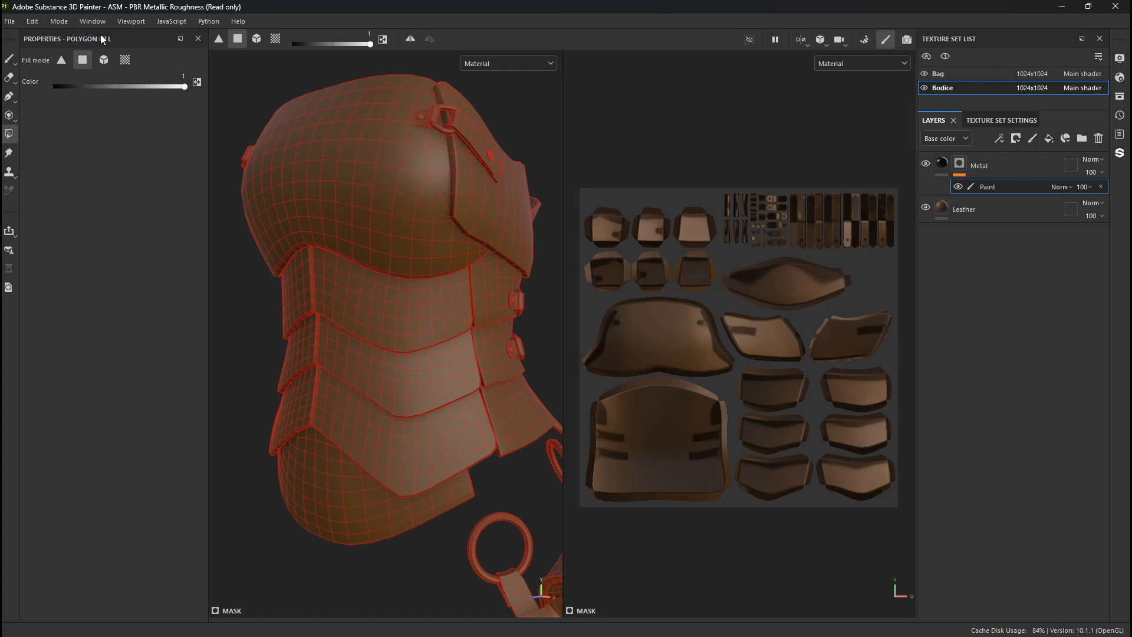
right_click_drag(422, 159, 633, 218, "alt")
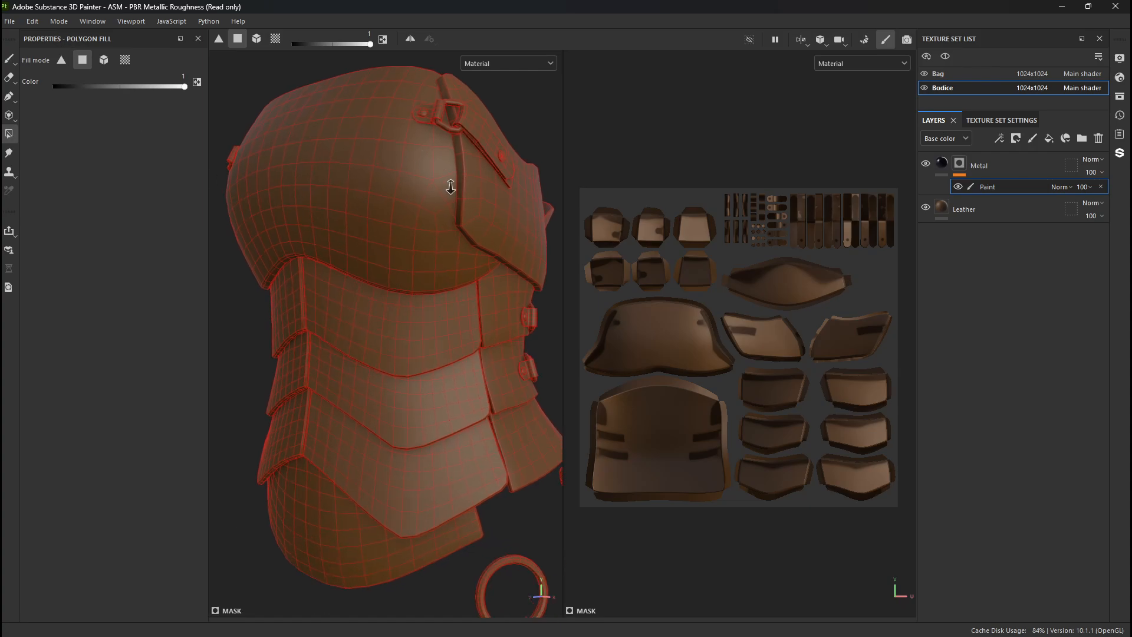
middle_click_drag(501, 207, 472, 267, "alt")
left_click_drag(472, 267, 464, 251, "alt")
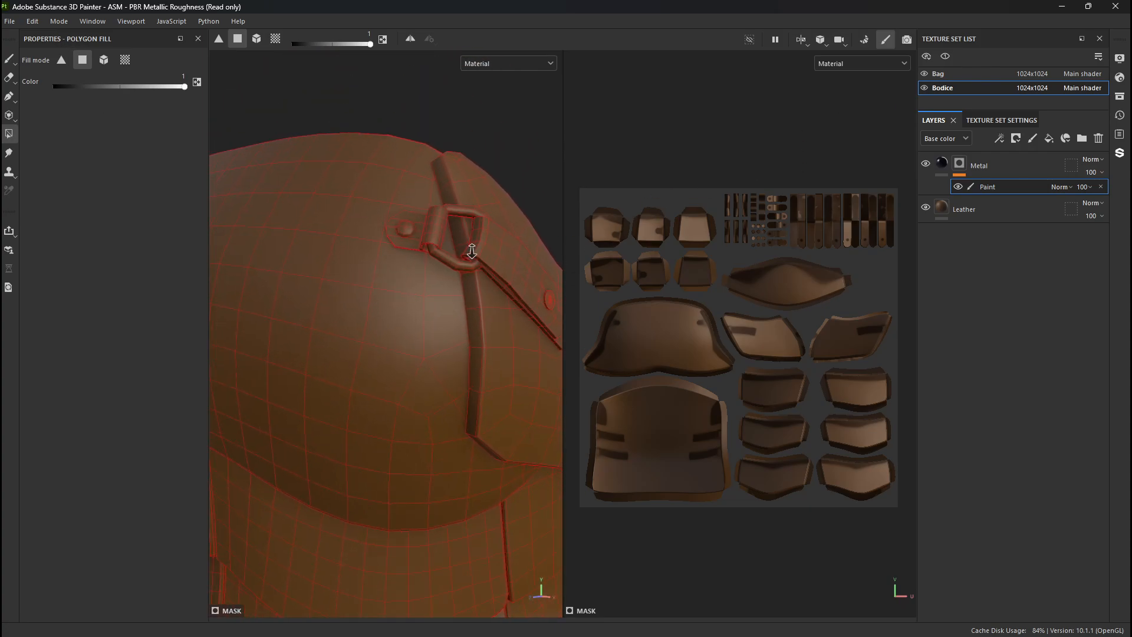
right_click_drag(465, 251, 466, 289, "alt")
right_click_drag(682, 198, 1031, 396, "alt")
middle_click_drag(859, 282, 730, 288, "alt")
middle_click_drag(421, 251, 320, 258, "alt")
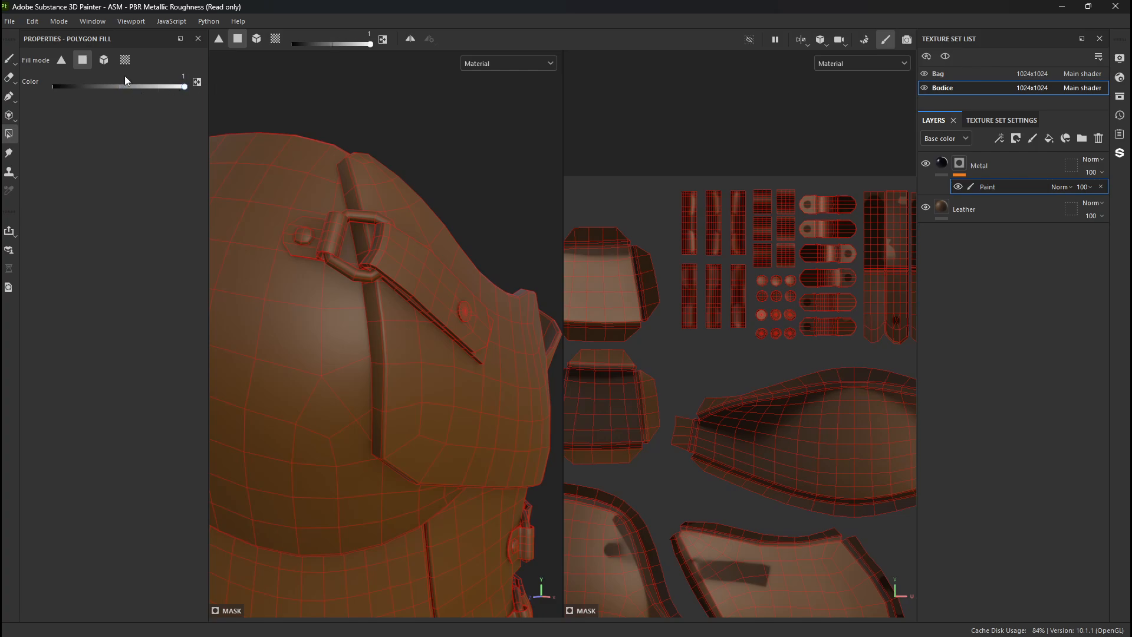
- Try masking in the chest plate face by face, two triangles with triangle fill and two quads with polygon fill
left_click(60, 62)
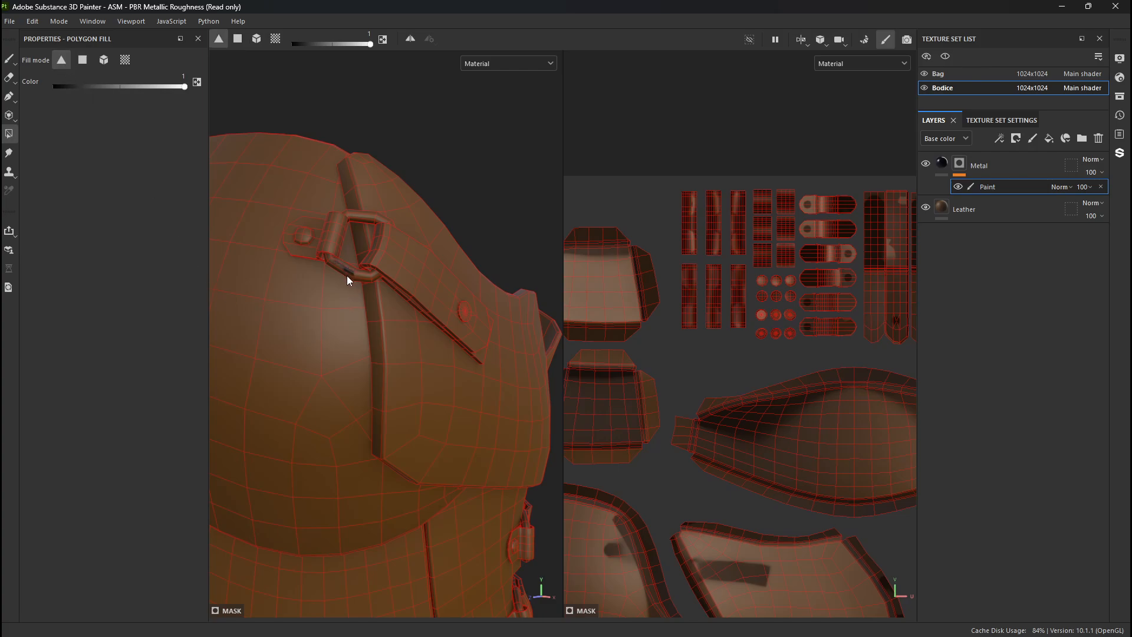
left_click(288, 359)
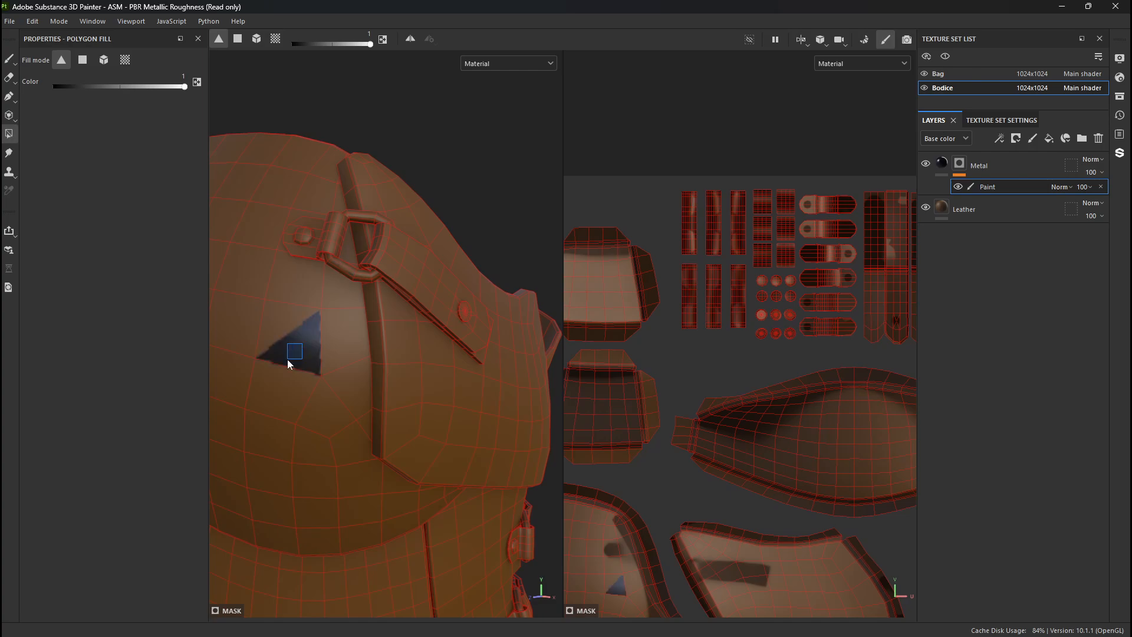
left_click(272, 313)
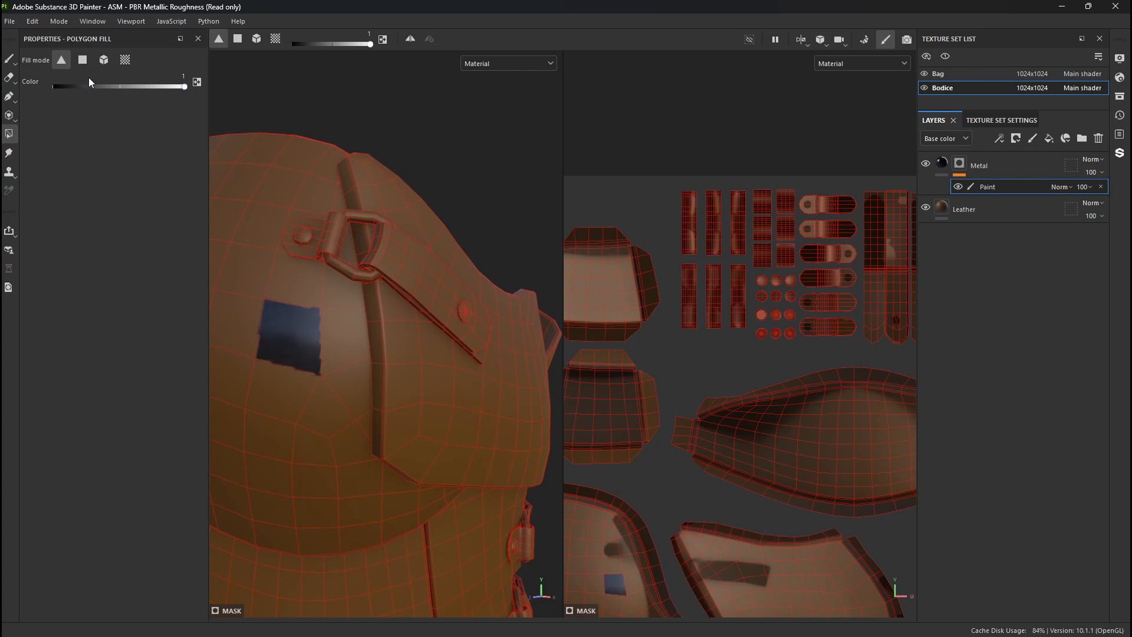
left_click(83, 60)
left_click(249, 275)
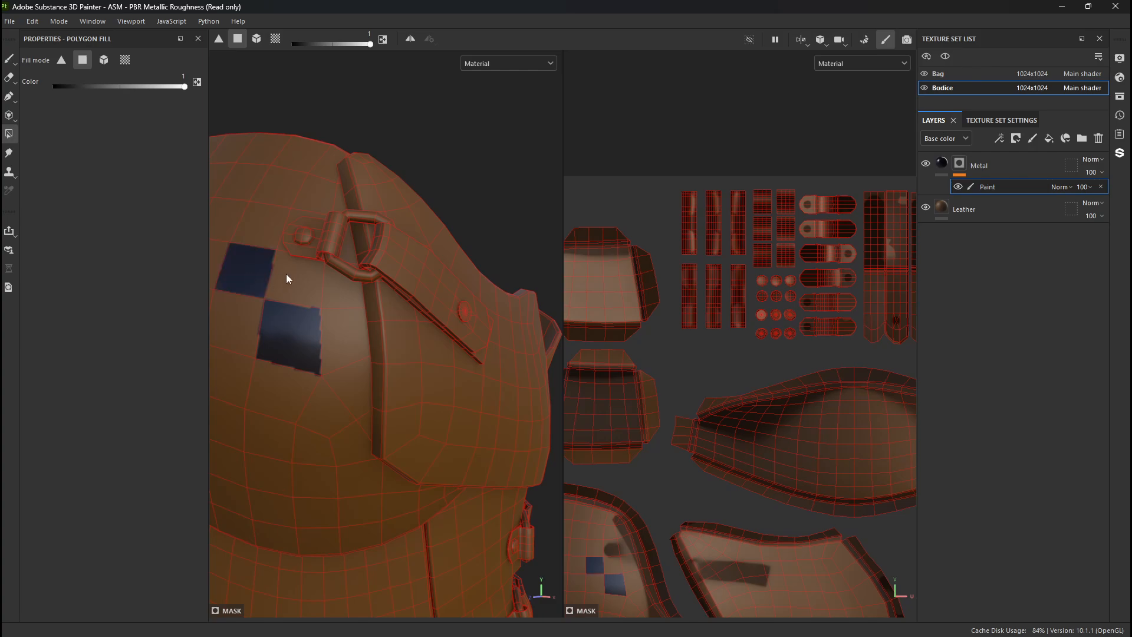
left_click(292, 280)
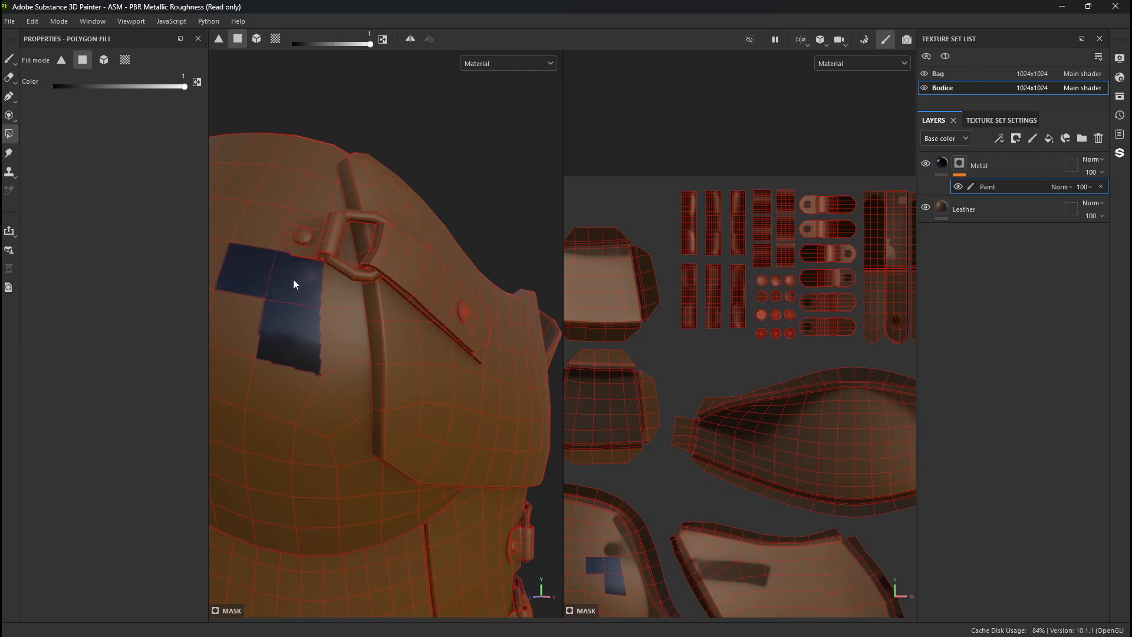
- Try Mesh fill on the Bodice to mask in the connected armor pieces at once
left_click(103, 62)
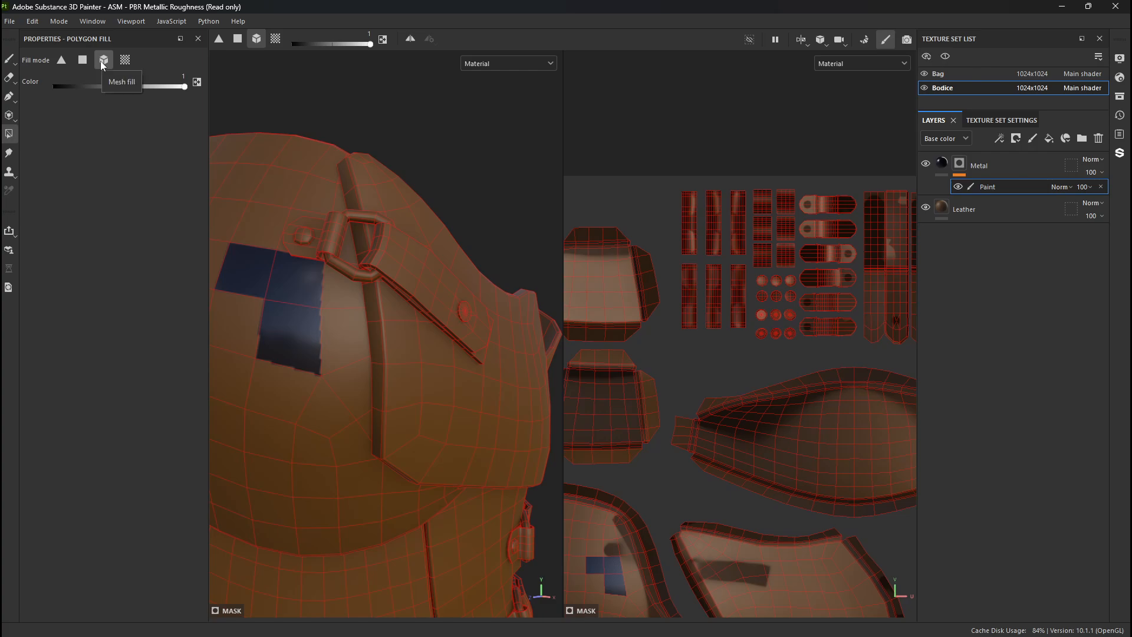
right_click_drag(379, 335, 387, 415, "alt")
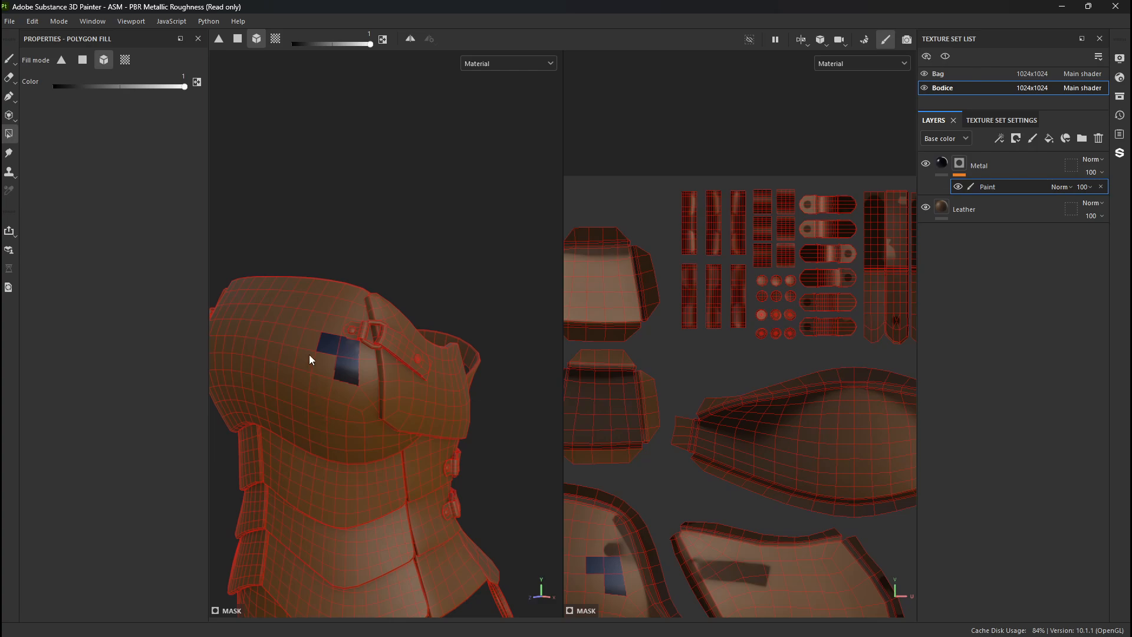
mouse_move(329, 454)
left_mouse_down("alt")
mouse_move(190, 551)
mouse_move(228, 569)
mouse_move(386, 484)
mouse_move(310, 479)
mouse_move(284, 602)
left_mouse_up("alt")
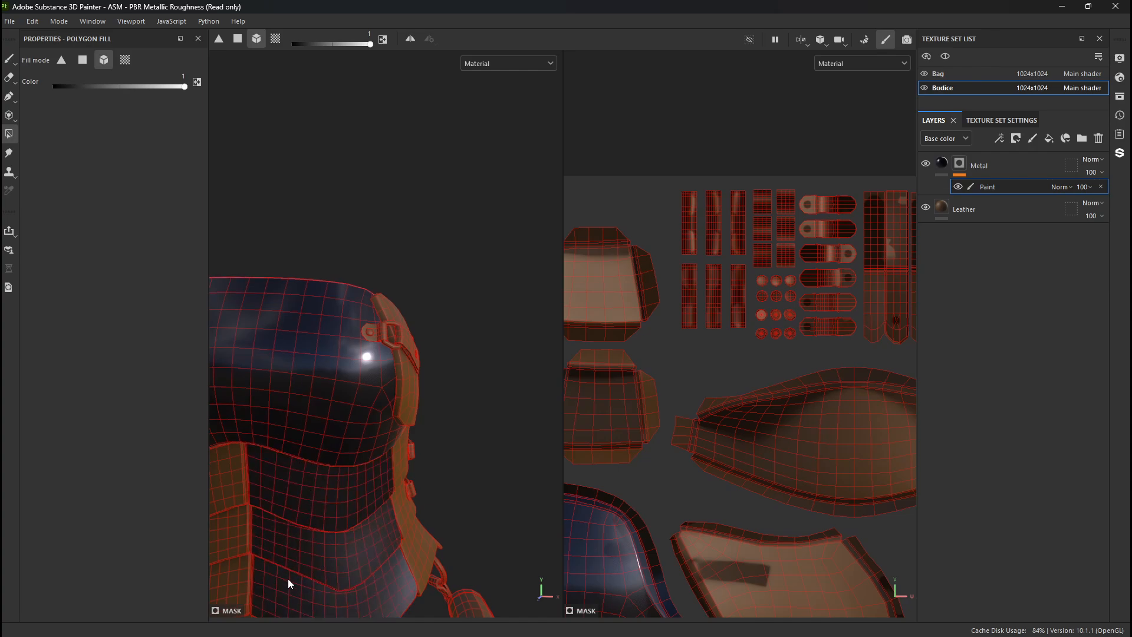
- Undo all the test fills on the Metal mask
key("ctrl+z")
key("ctrl+z")
key("ctrl+z")
key("ctrl+z")
key("ctrl+z")
key("ctrl+z")
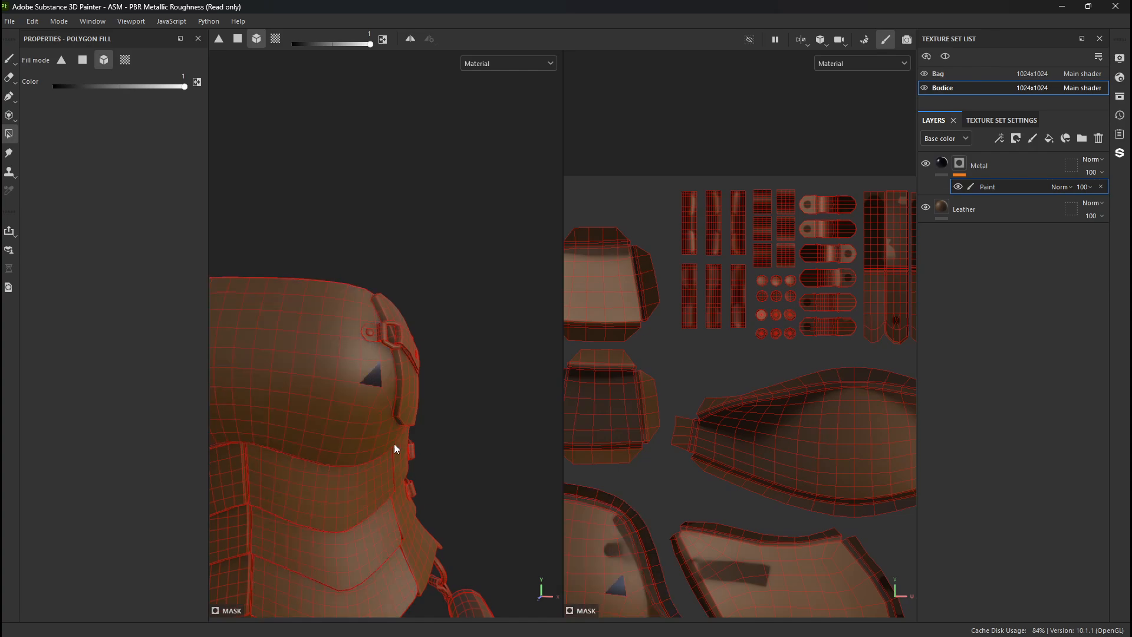
key("ctrl+z")
- Mask in the metal on the chest strap's two rivets and buckle ring using UV chunk fill
left_click(125, 59)
right_click_drag(397, 167, 522, 508, "alt")
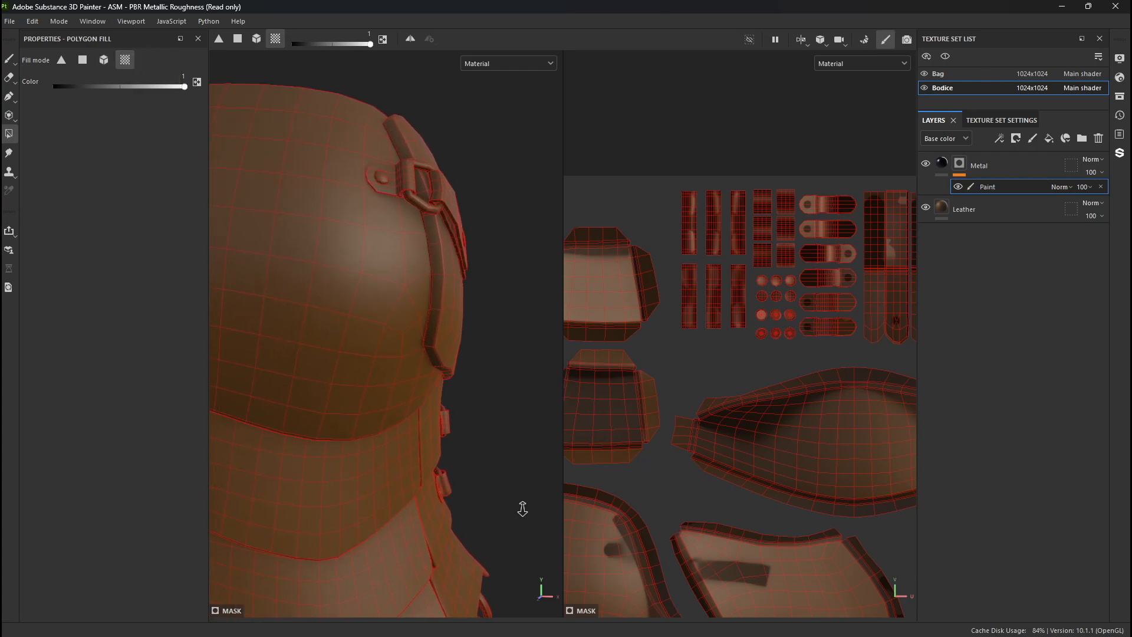
left_click_drag(523, 508, 326, 362, "alt")
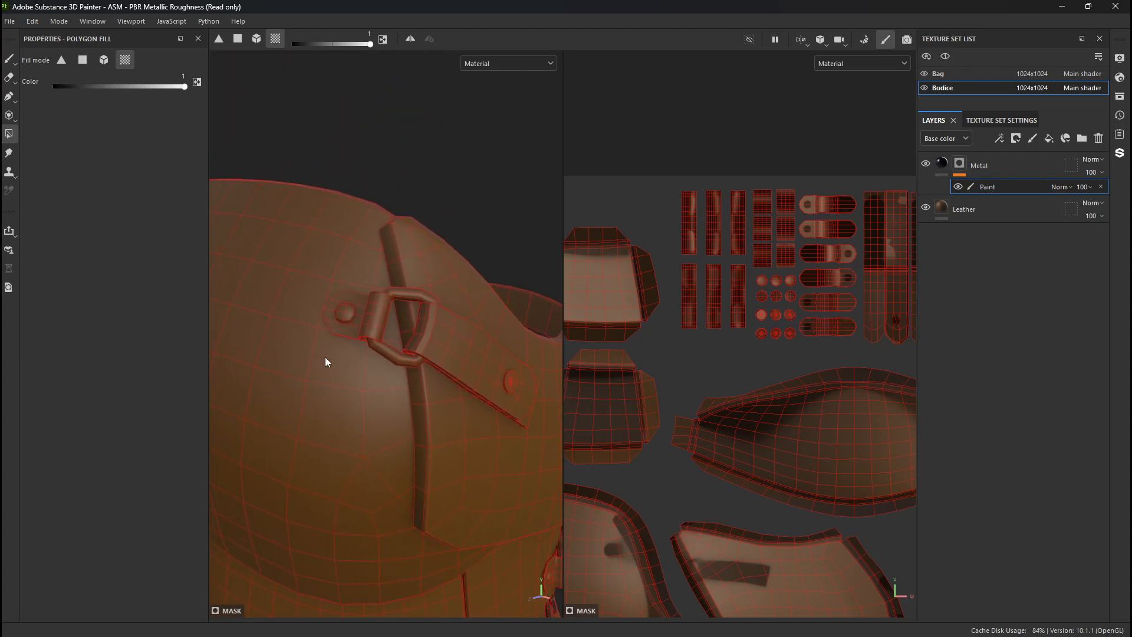
right_click_drag(351, 313, 365, 363, "alt")
left_click_drag(366, 363, 348, 356, "alt")
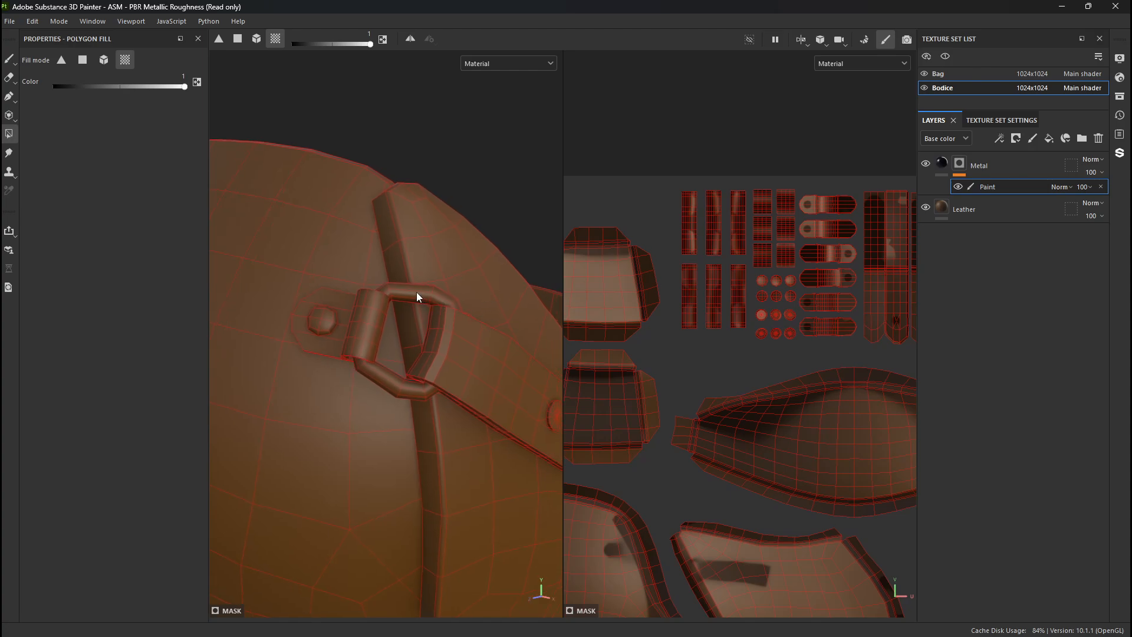
right_click_drag(710, 372, 513, 23, "alt")
middle_click_drag(737, 394, 723, 229, "alt")
middle_click_drag(723, 318, 741, 471, "alt")
right_click_drag(757, 350, 1055, 539, "alt")
left_click_drag(405, 454, 376, 395, "alt")
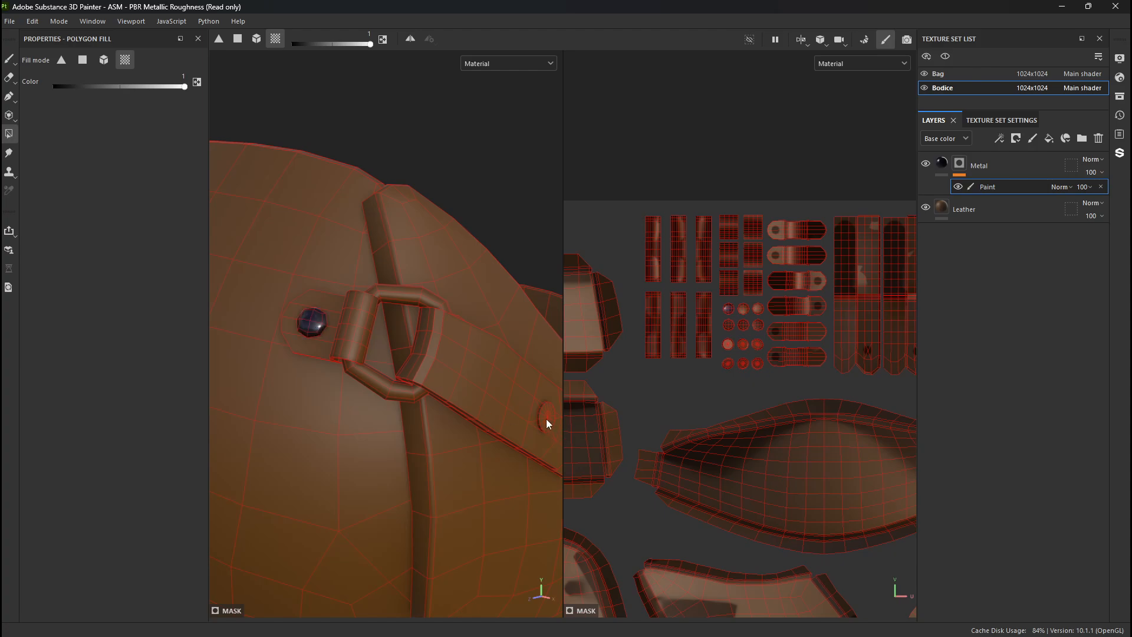
scroll(373, 386, "down", 2)
- Mask in the metal on the rivets and buckle rings of the two waist straps below the chest strap
left_click_drag(412, 412, 394, 213, "alt")
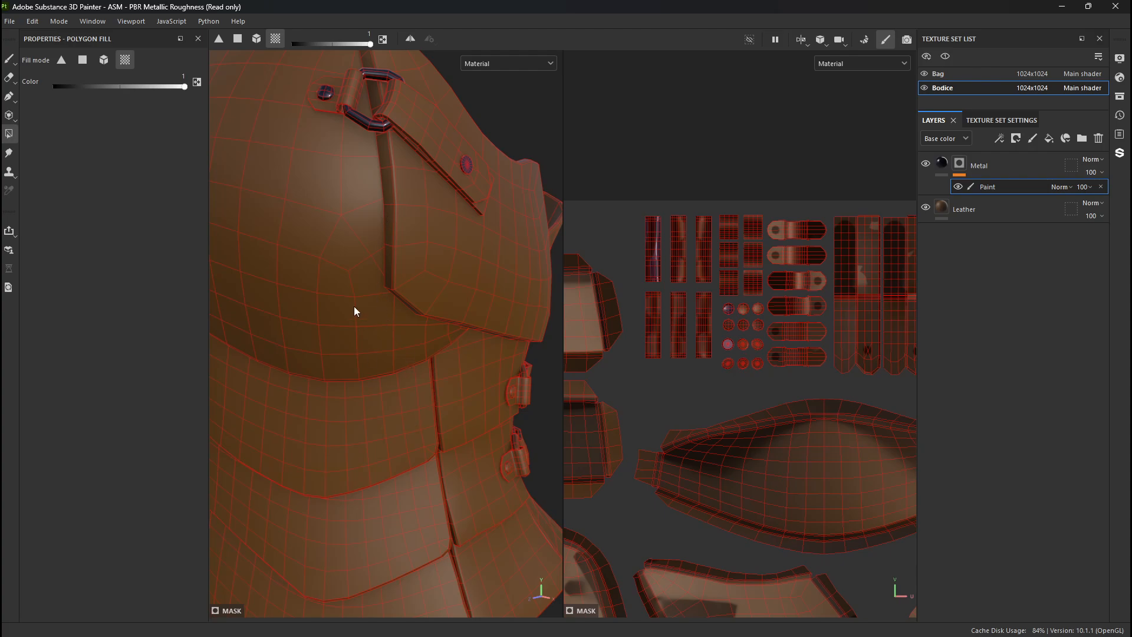
left_click_drag(400, 342, 234, 267, "alt")
right_click_drag(233, 267, 548, 382, "alt")
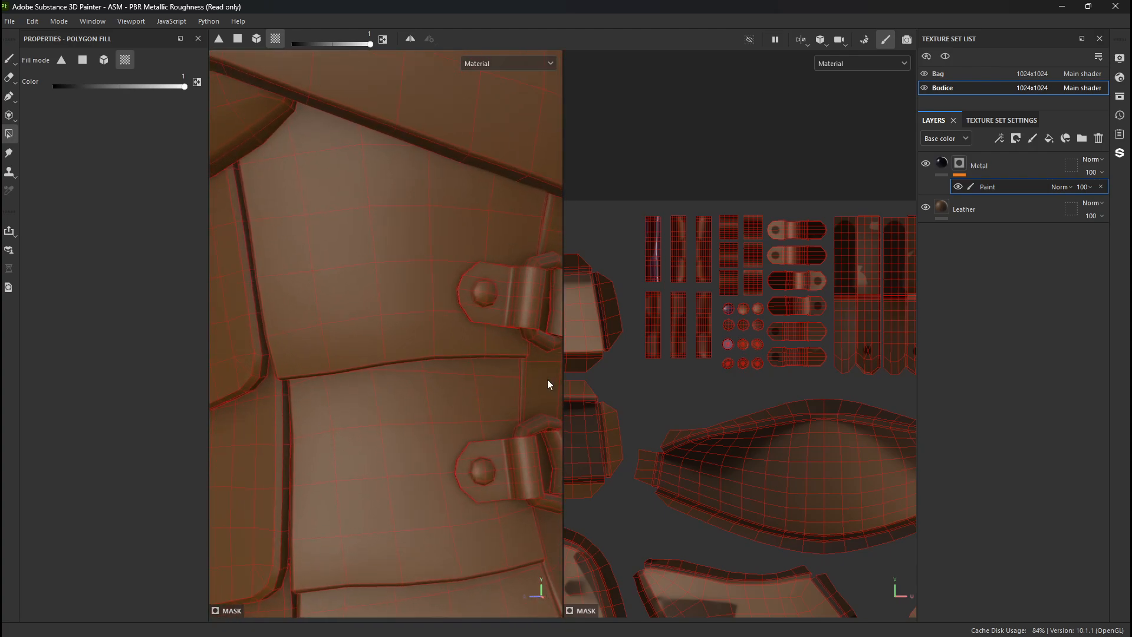
left_click_drag(548, 383, 401, 354, "alt")
middle_click_drag(401, 354, 323, 297, "alt")
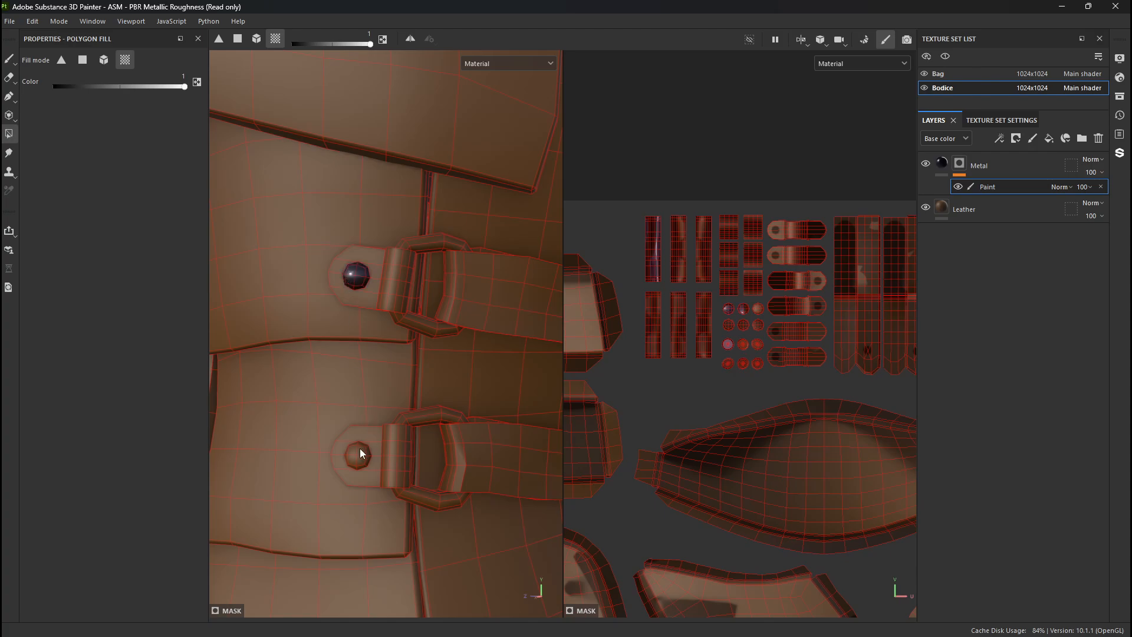
left_click(430, 417)
left_click(420, 318)
left_click_drag(511, 412, 191, 376, "alt")
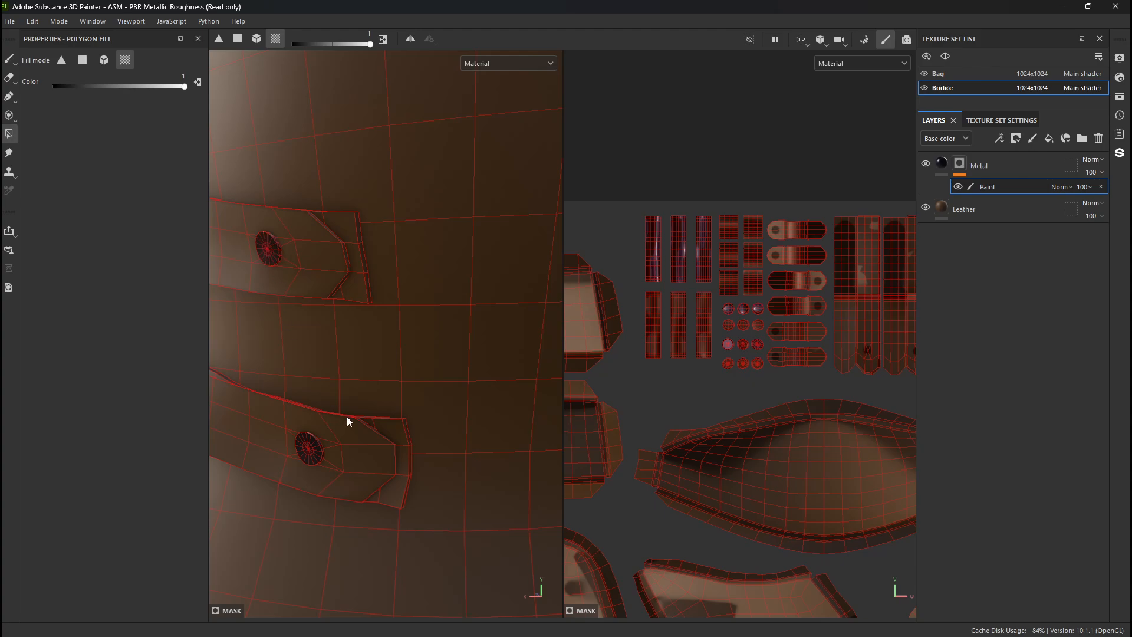
- Mask in the metal on the rivets and buckle rings of the two waist straps on the bodice's opposite side
left_click_drag(347, 416, 562, 354, "alt")
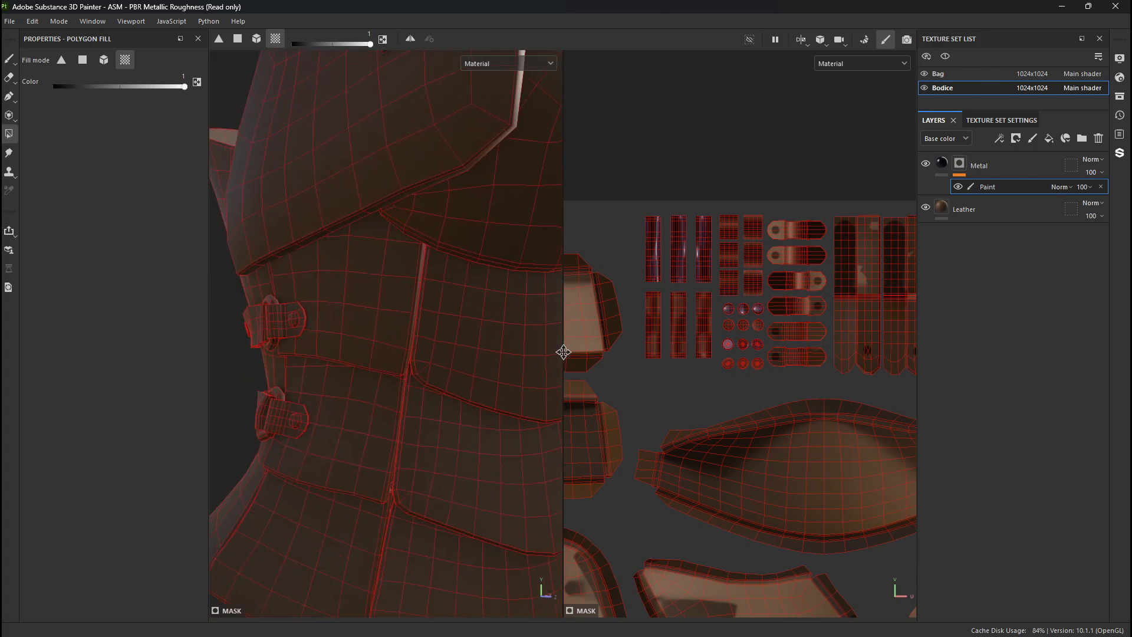
right_click_drag(562, 354, 508, 461, "alt")
left_click_drag(508, 460, 404, 387, "alt")
right_click_drag(405, 387, 397, 366, "alt")
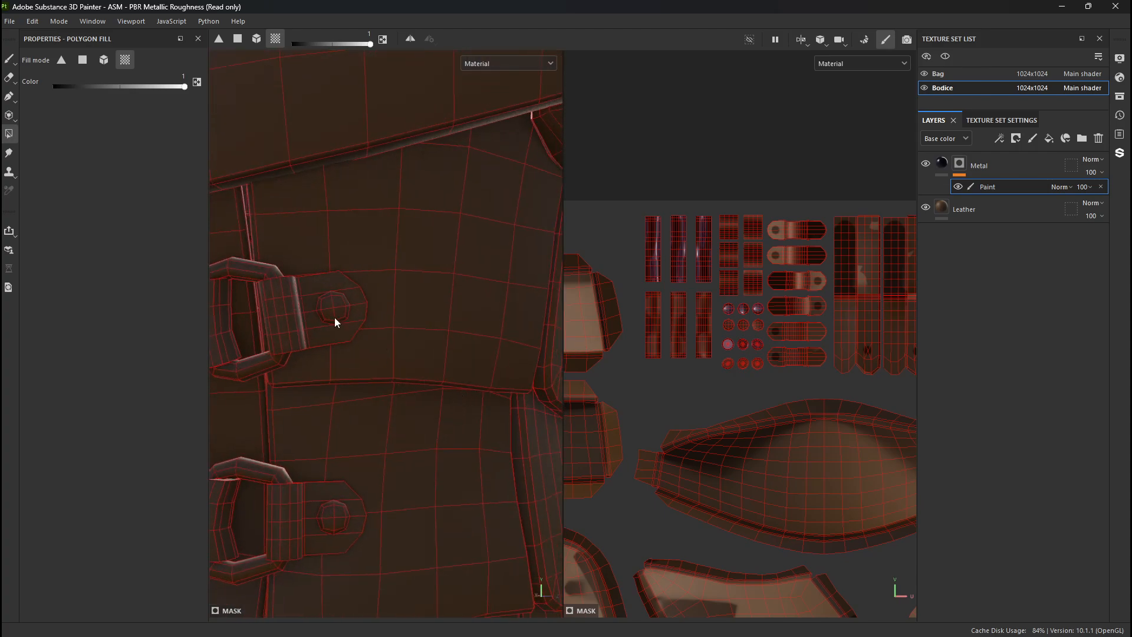
left_click_drag(342, 526, 418, 345, "alt")
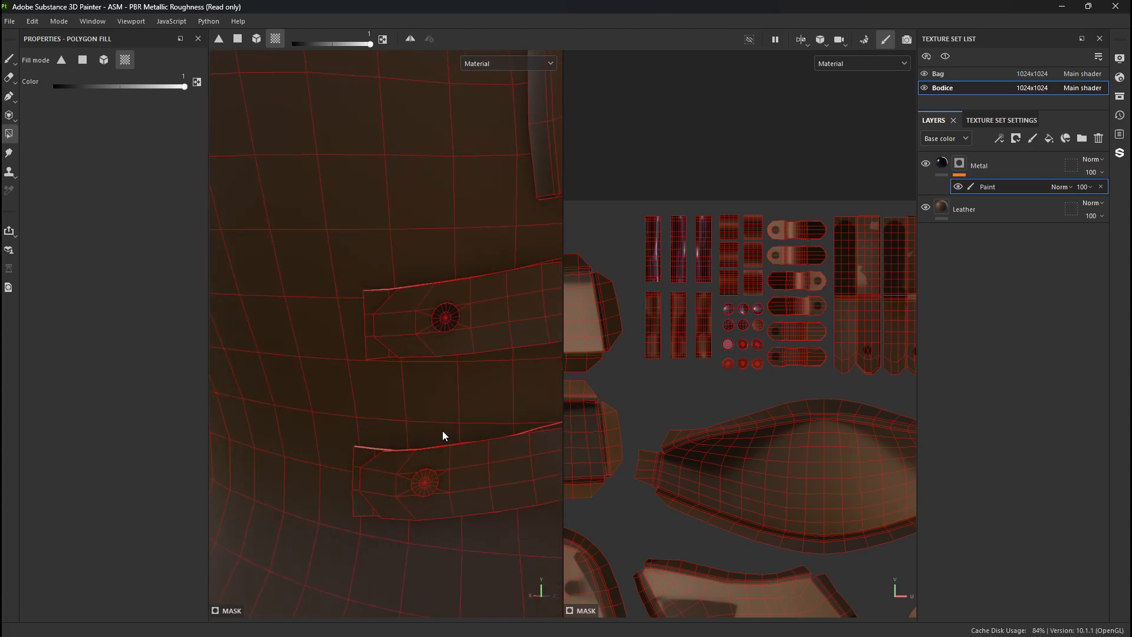
left_click_drag(443, 434, 387, 372, "alt")
right_click_drag(387, 372, 226, 391, "alt")
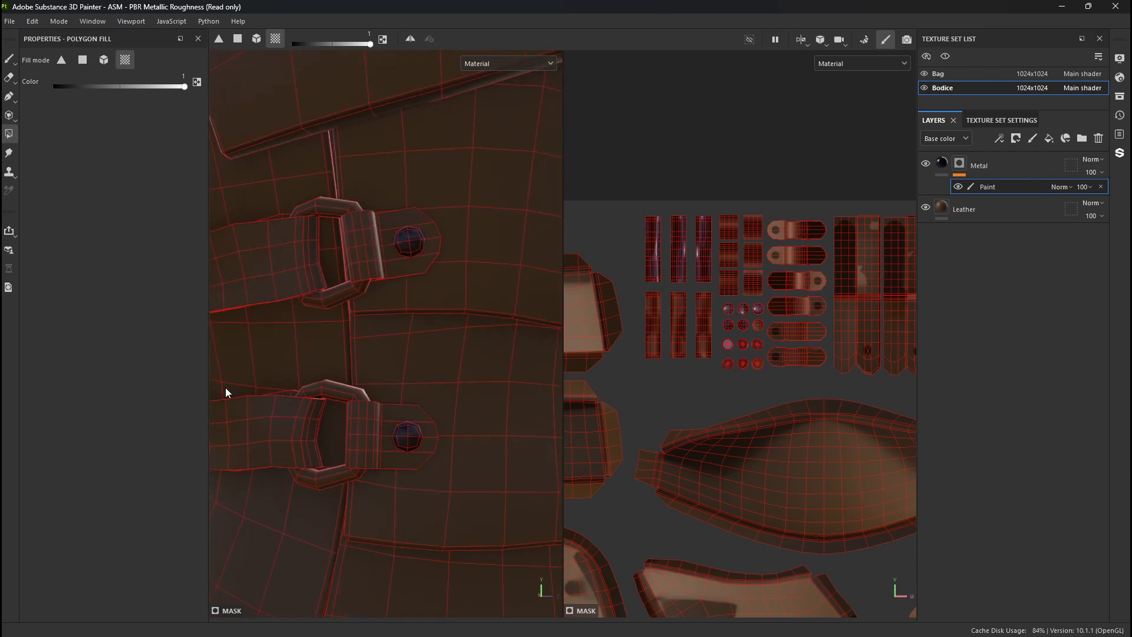
left_click(323, 303)
left_click(335, 387)
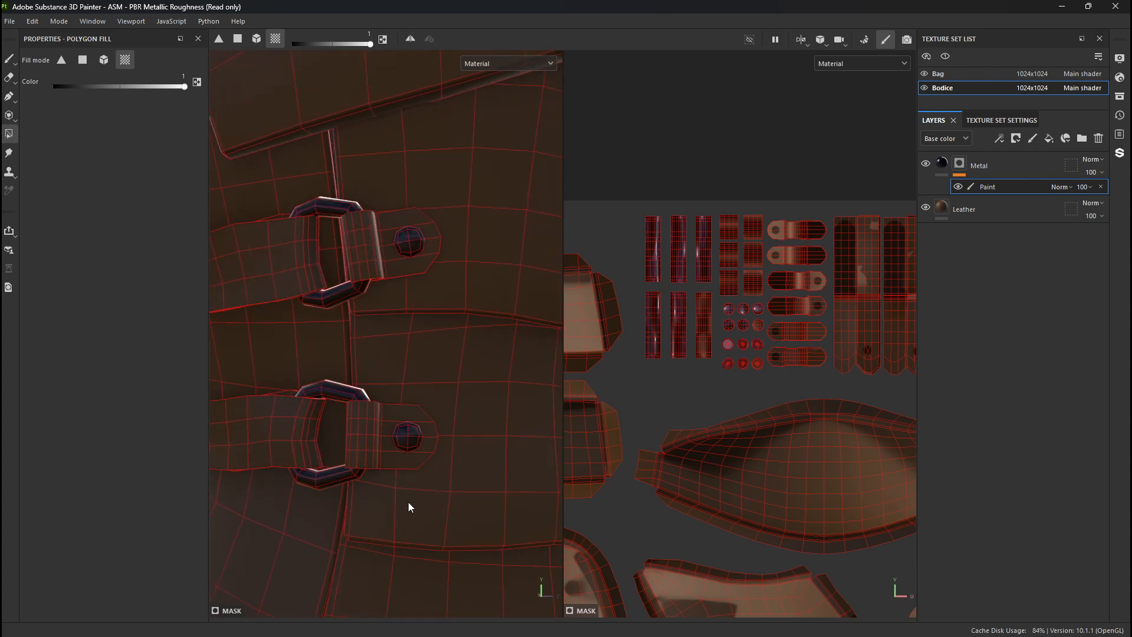
- Mask in the metal on the rivets and buckle ring of the opposite chest strap
right_click_drag(408, 501, 254, 385, "alt")
left_click_drag(366, 391, 254, 407, "alt")
right_click_drag(401, 282, 688, 442, "alt")
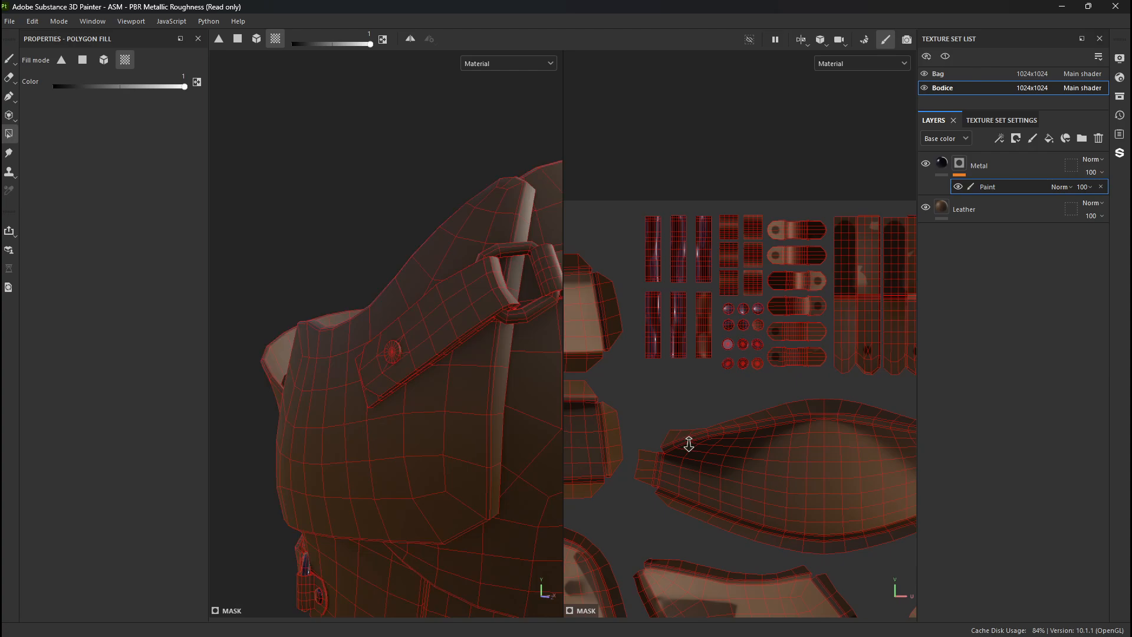
left_click_drag(688, 442, 519, 452, "alt")
left_click(385, 409)
middle_click_drag(377, 392, 205, 425, "alt")
left_click(455, 362)
right_click_drag(469, 434, 228, 273, "alt")
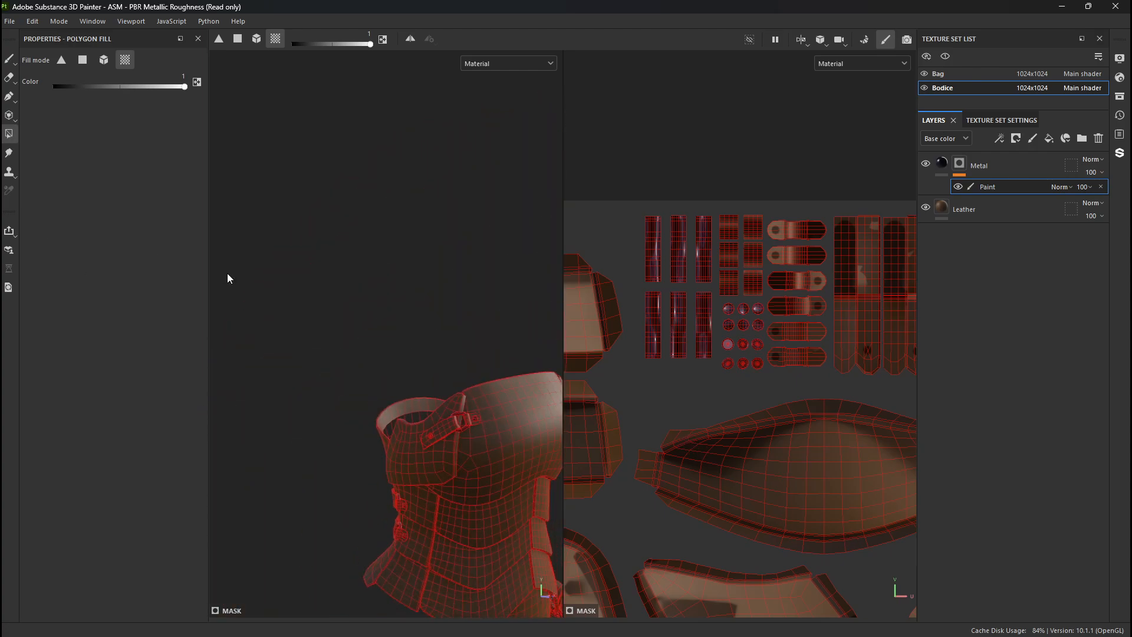
left_click_drag(228, 274, 289, 337, "alt")
middle_click_drag(289, 337, 129, 214, "alt")
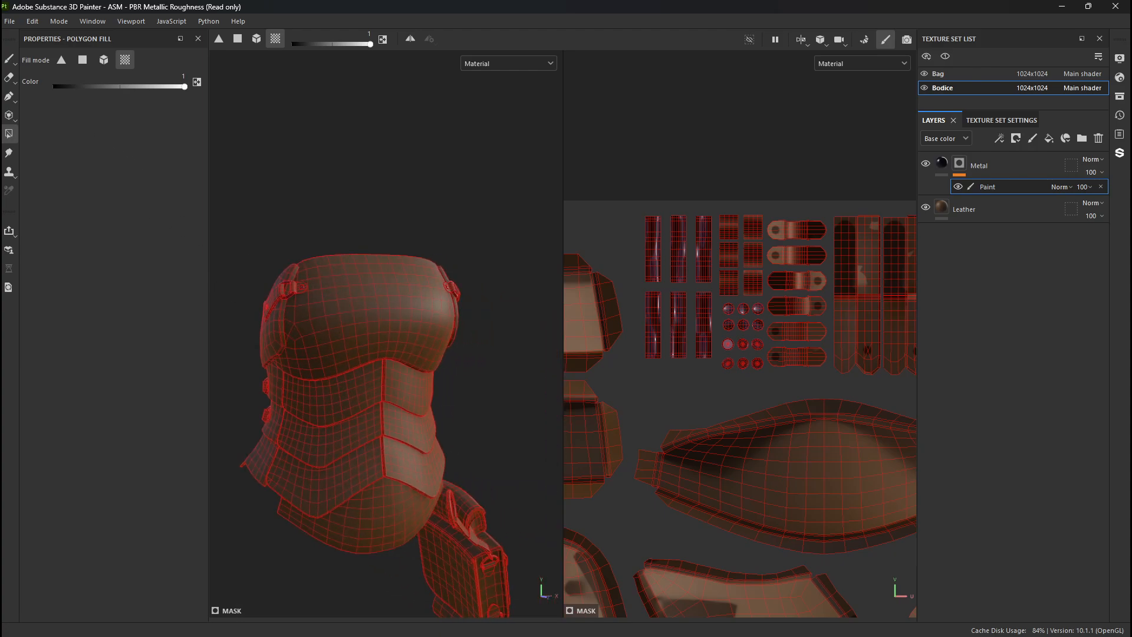
- Try a Paint brush stroke with symmetry on across the bodice's chest and undo it
left_click(9, 59)
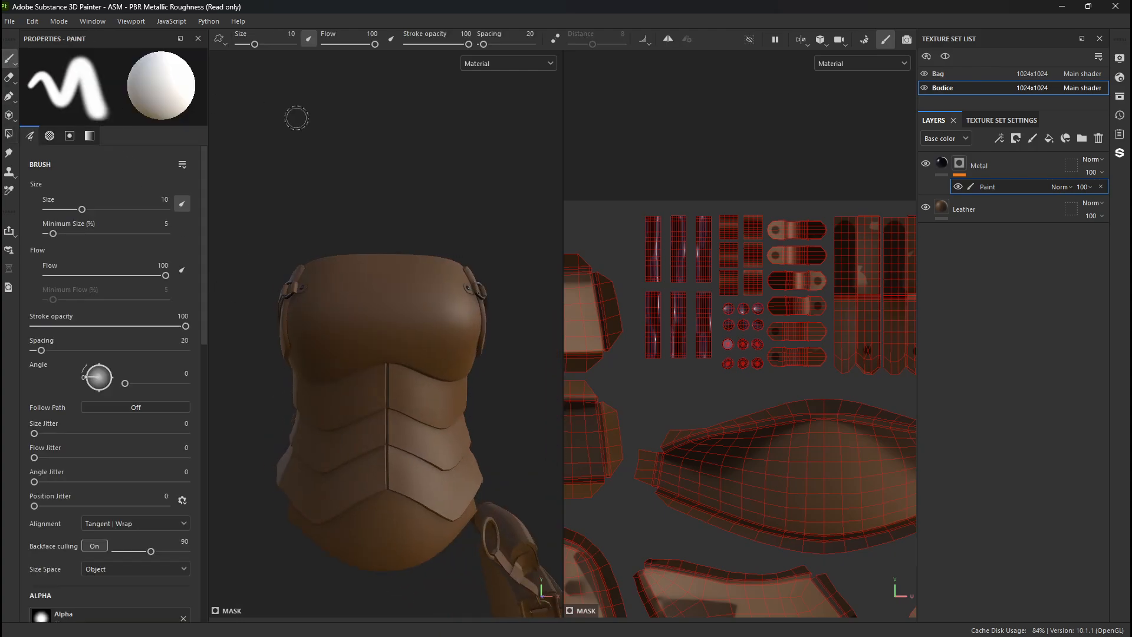
left_click(667, 40)
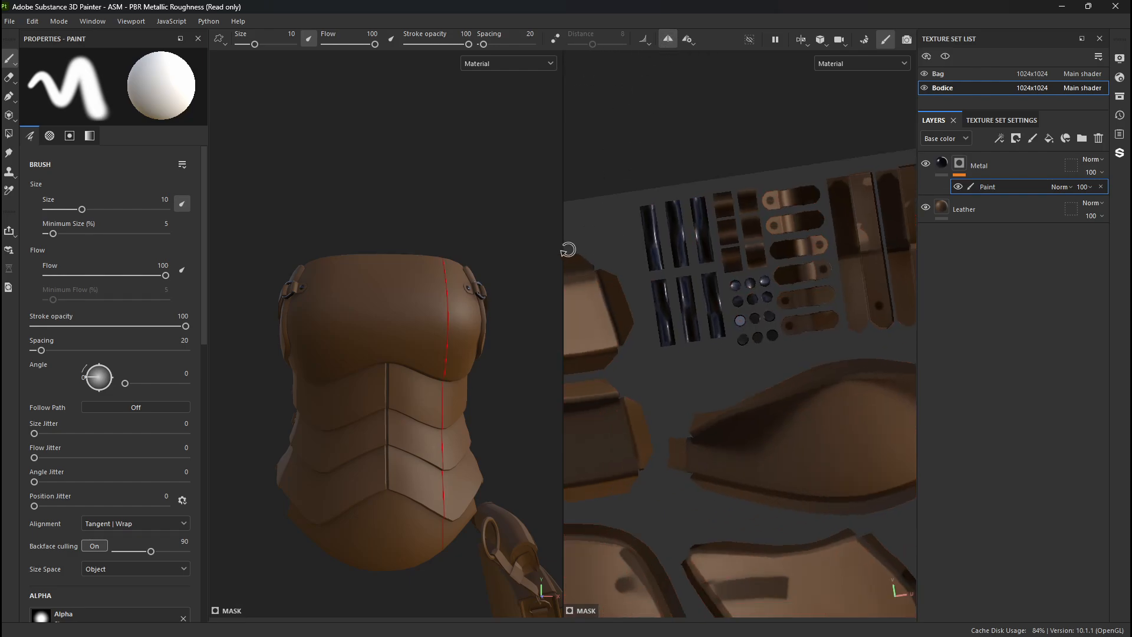
left_click_drag(576, 248, 493, 256, "alt")
middle_click_drag(493, 256, 394, 252, "alt")
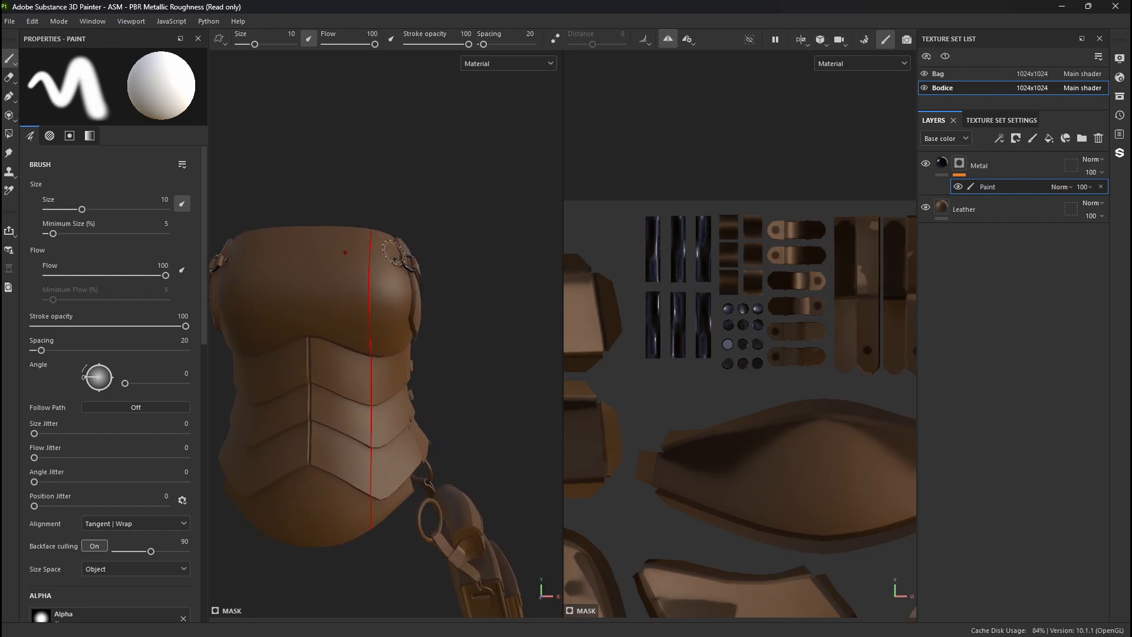
mouse_move(324, 271)
left_mouse_down()
mouse_move(318, 280)
mouse_move(342, 303)
mouse_move(344, 290)
mouse_move(322, 290)
left_mouse_up()
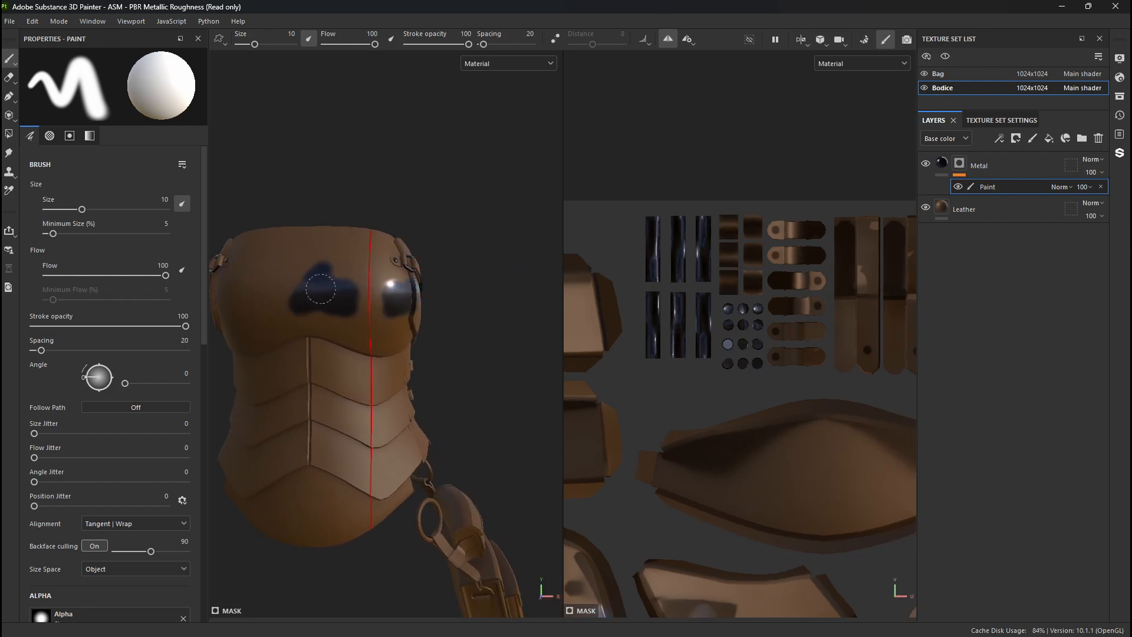
key("ctrl+z")
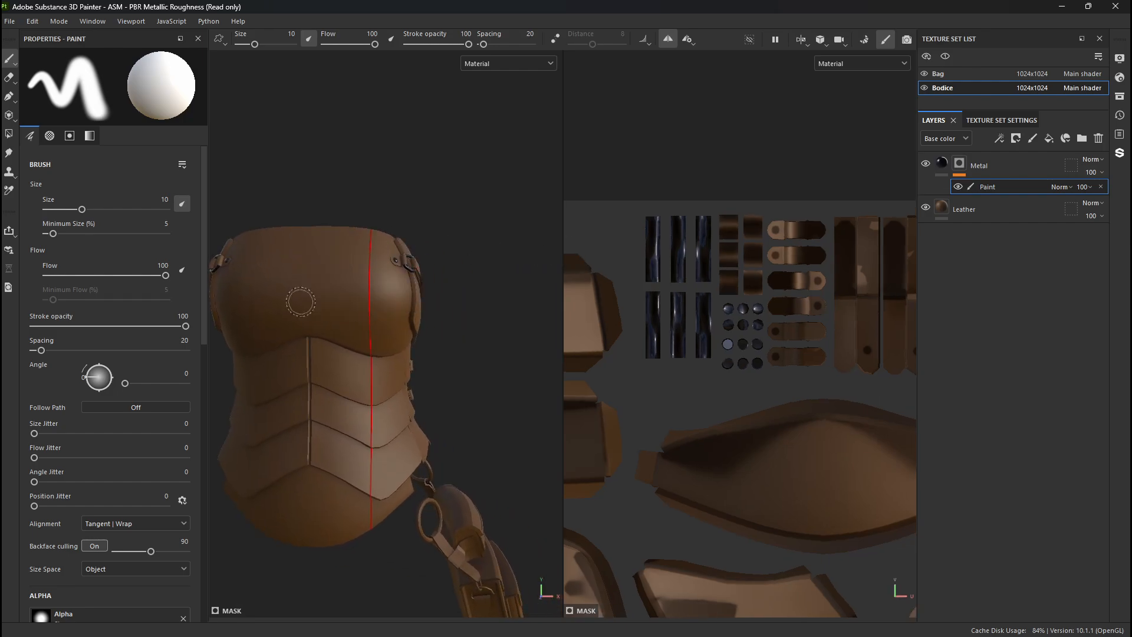
- Align the mirror plane with the bodice's centre line using the symmetry manipulator, and turn symmetry off
left_click(696, 42)
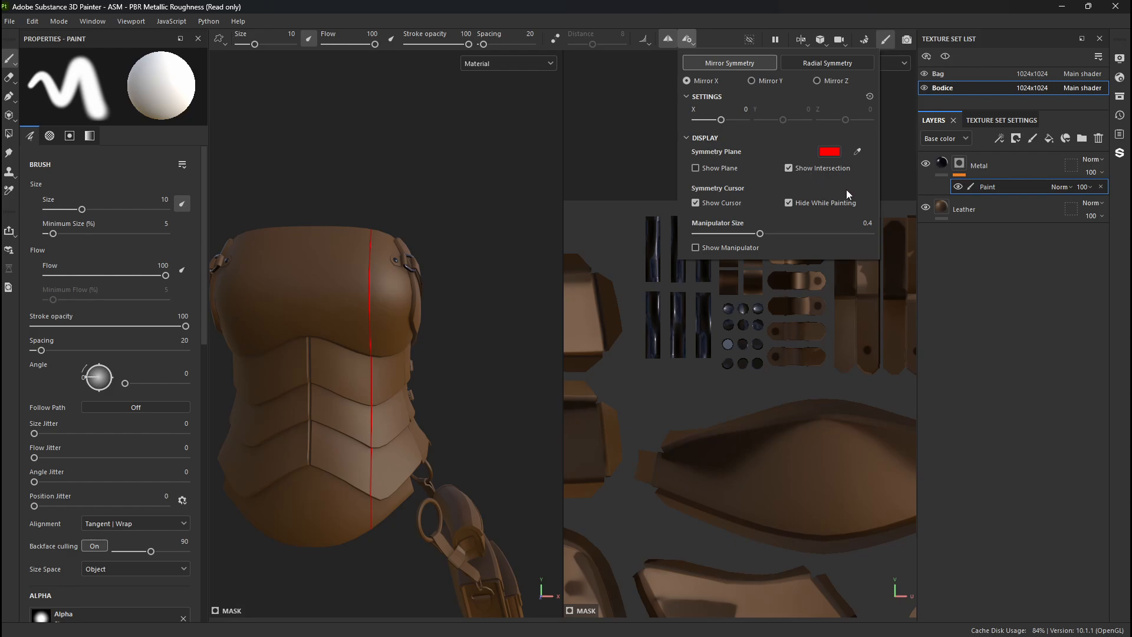
left_click(696, 248)
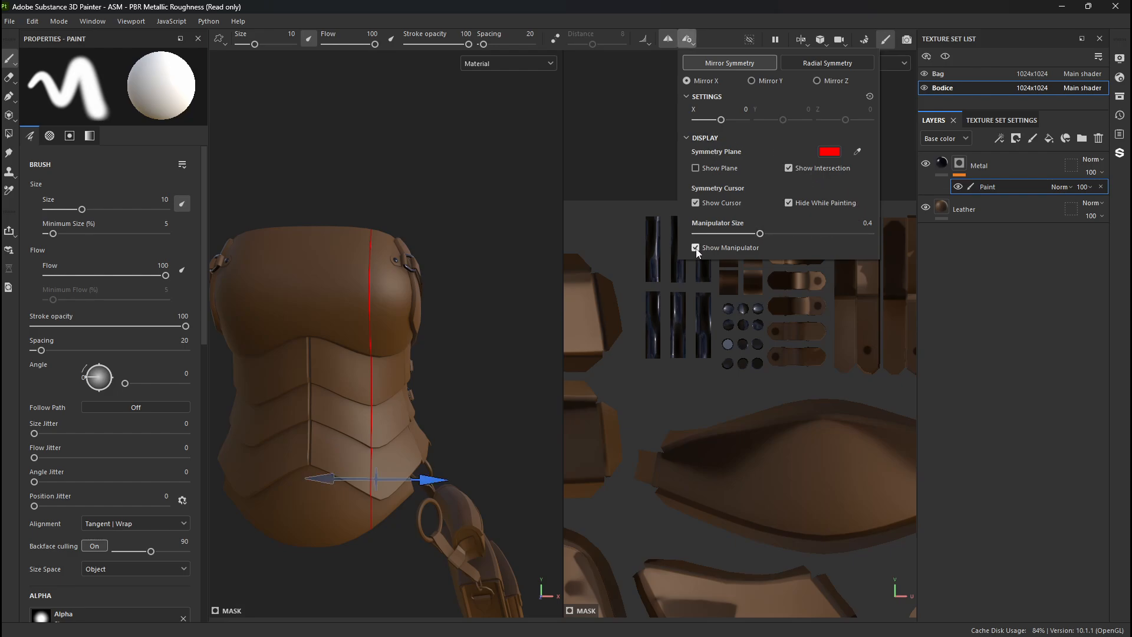
left_click_drag(430, 296, 339, 324, "alt")
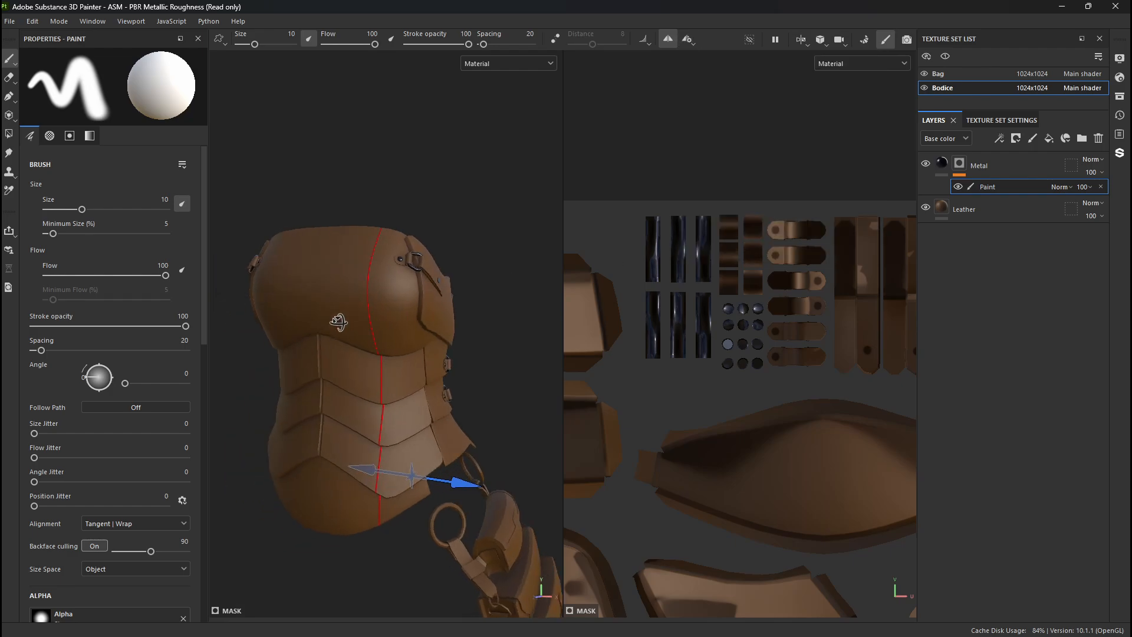
right_click_drag(451, 464, 470, 558, "alt")
left_click_drag(475, 540, 415, 545)
left_click_drag(300, 333, 351, 302, "alt")
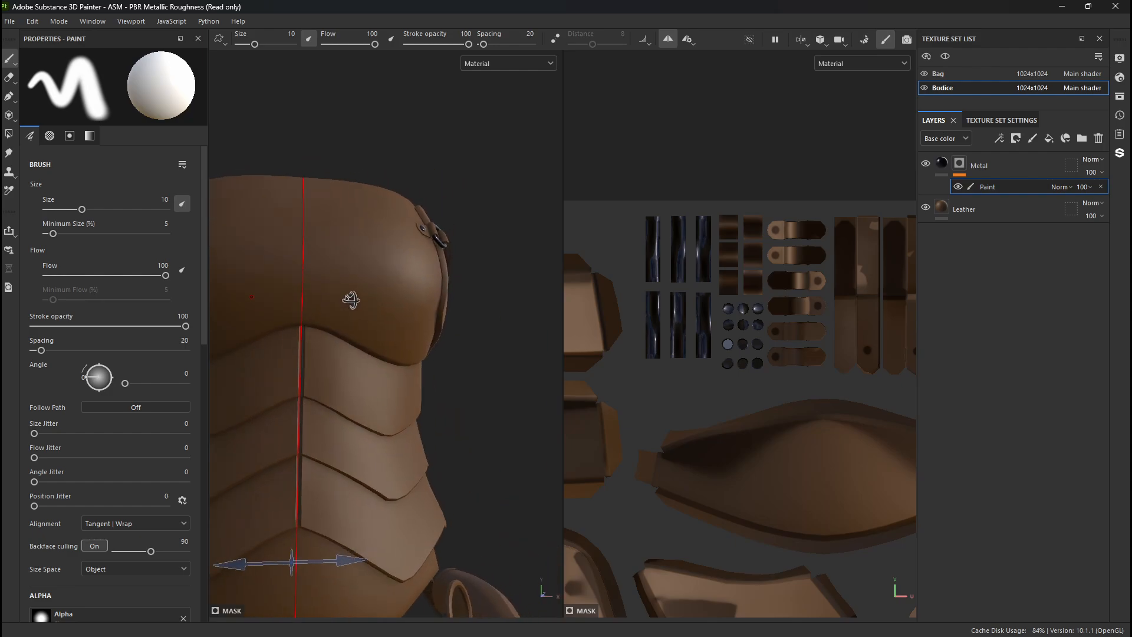
left_click(668, 39)
- Examine the bodice's chest and waist plates from the front and both sides
mouse_move(340, 288)
left_mouse_down("alt")
mouse_move(316, 293)
mouse_move(338, 300)
left_mouse_up("alt")
right_click_drag(338, 300, 314, 307, "alt")
middle_click_drag(314, 307, 355, 229, "alt")
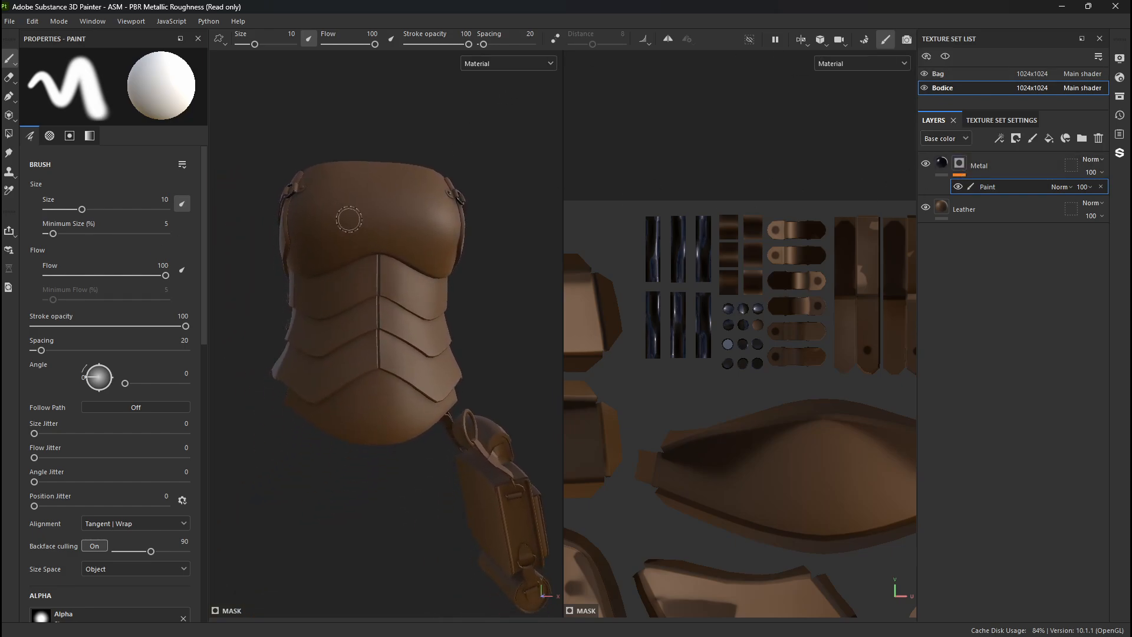
left_click_drag(355, 229, 374, 266, "alt")
middle_click_drag(374, 266, 265, 295, "alt")
right_click_drag(291, 298, 390, 286, "alt")
middle_click_drag(390, 286, 329, 283, "alt")
right_click_drag(329, 283, 432, 383, "alt")
left_click_drag(407, 384, 392, 320, "alt")
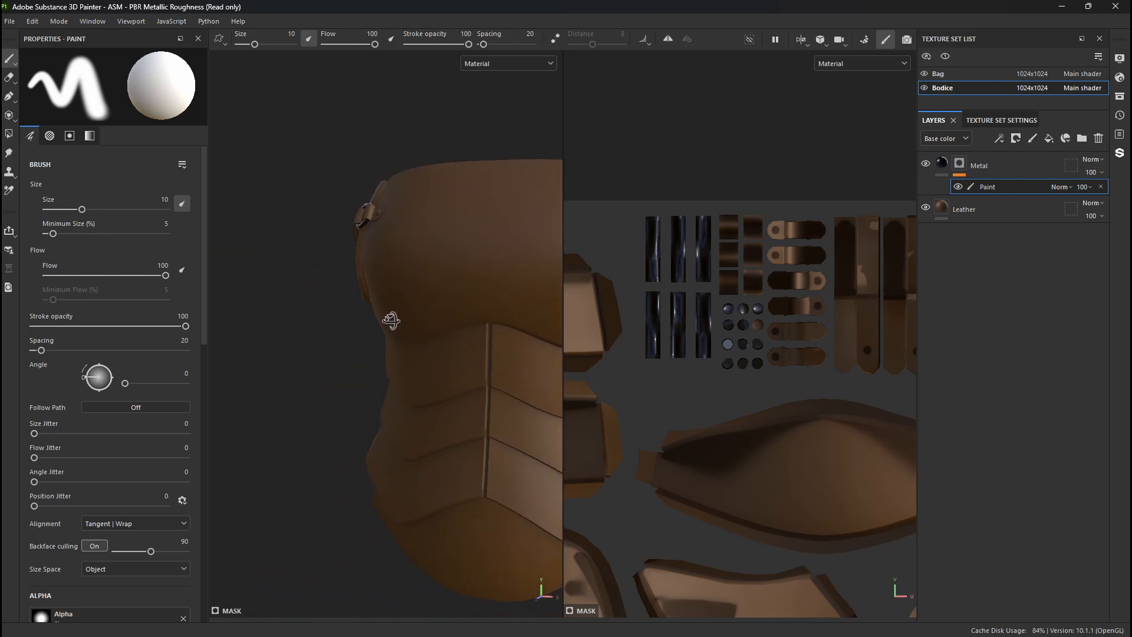
middle_click_drag(401, 325, 271, 273, "alt")
right_click_drag(271, 273, 232, 258, "alt")
left_click_drag(531, 295, 397, 312, "alt")
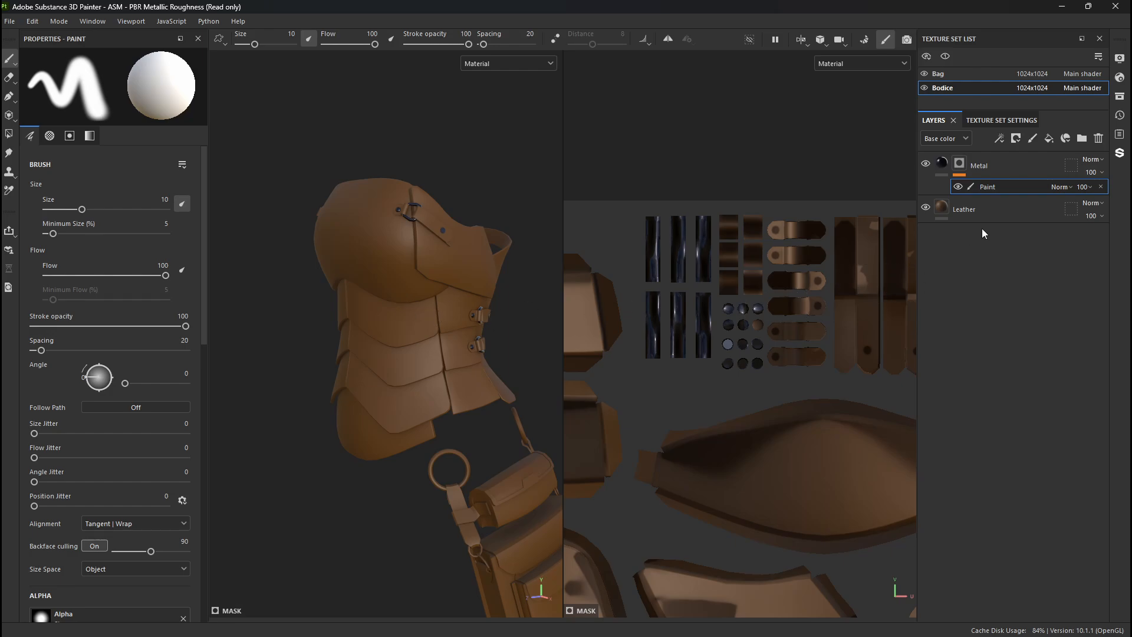
- Duplicate the Leather layer and set the copy's base color to reddish brown 4C1D06
left_click(991, 214)
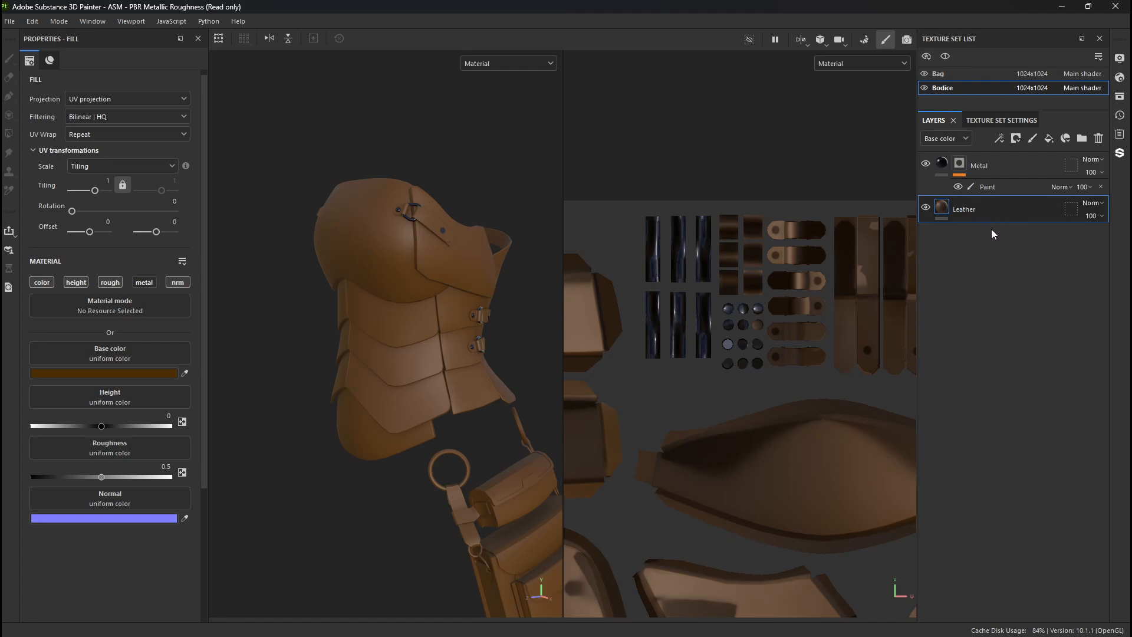
key("ctrl+d")
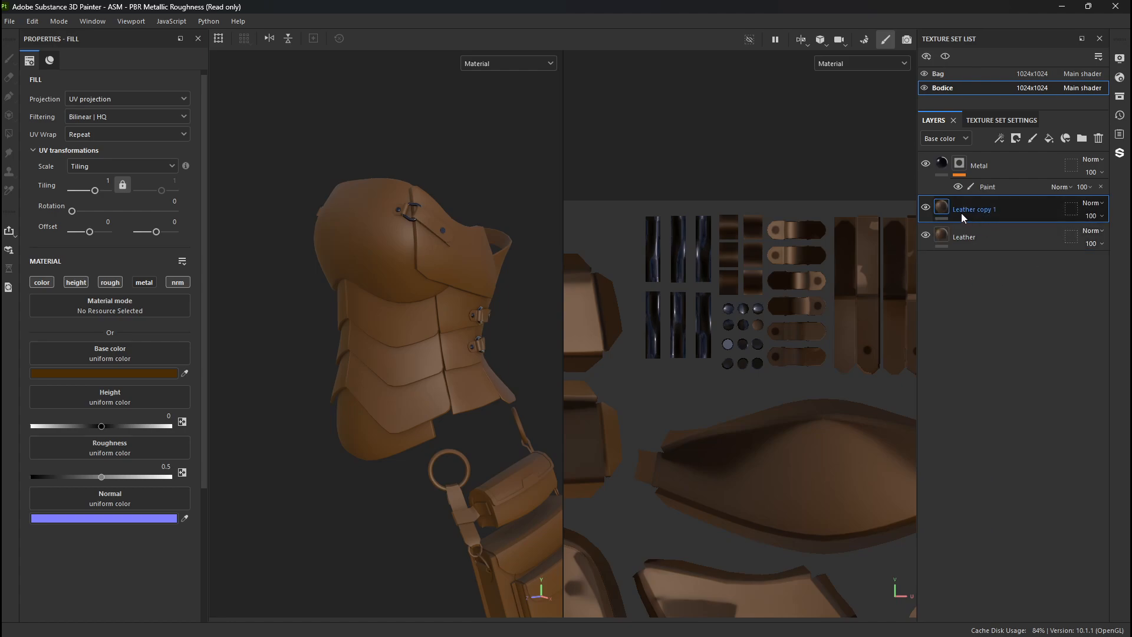
left_click(132, 372)
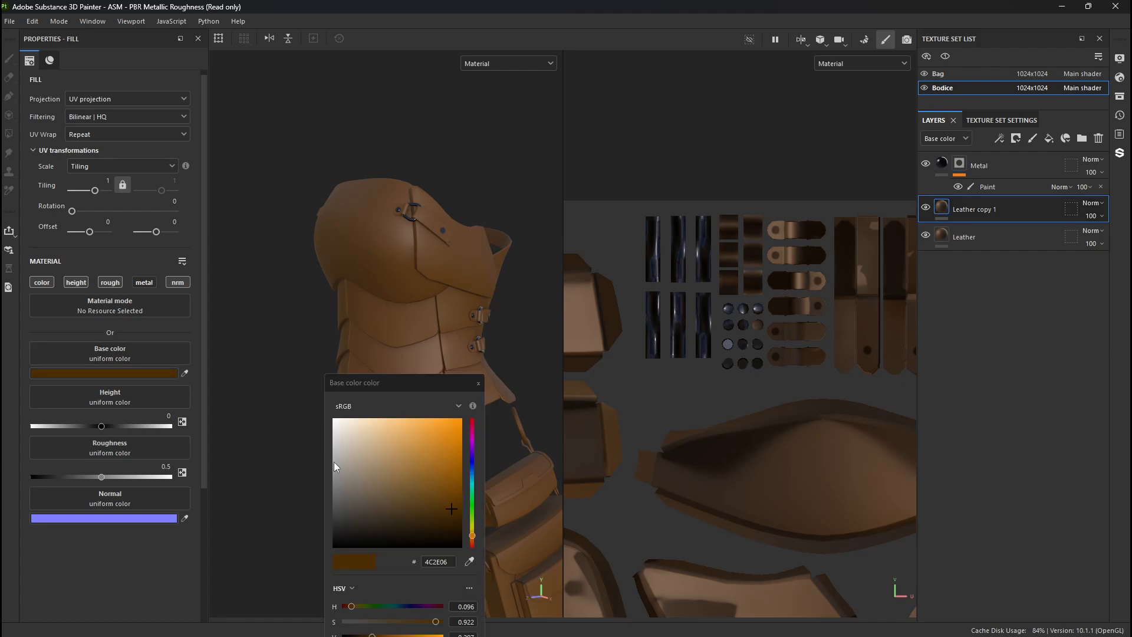
left_click_drag(472, 529, 474, 545)
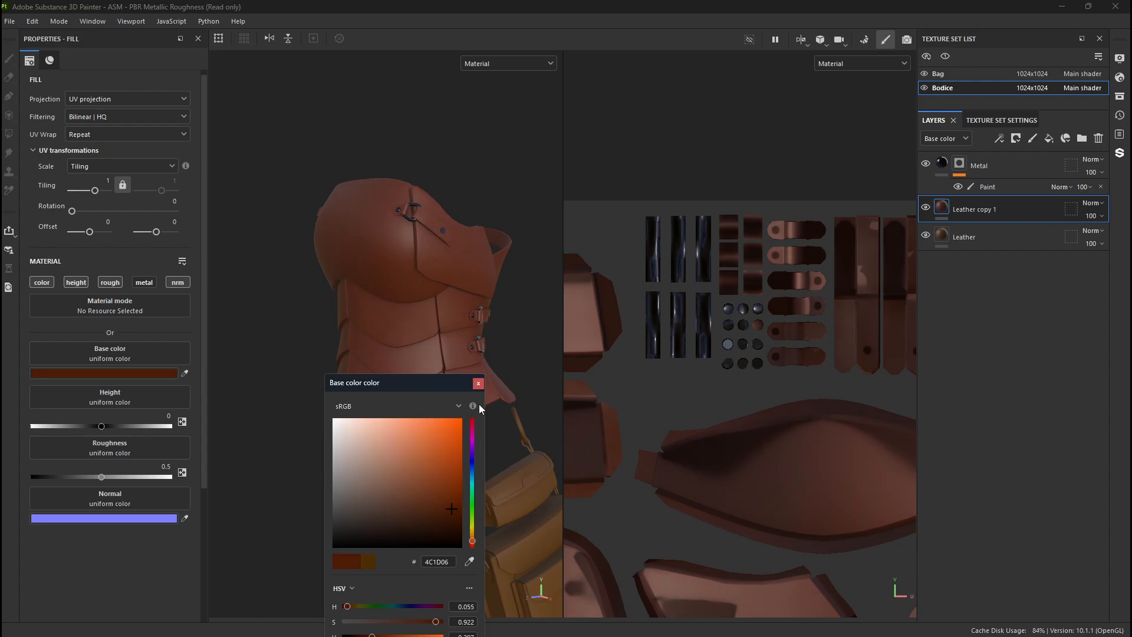
left_click(478, 383)
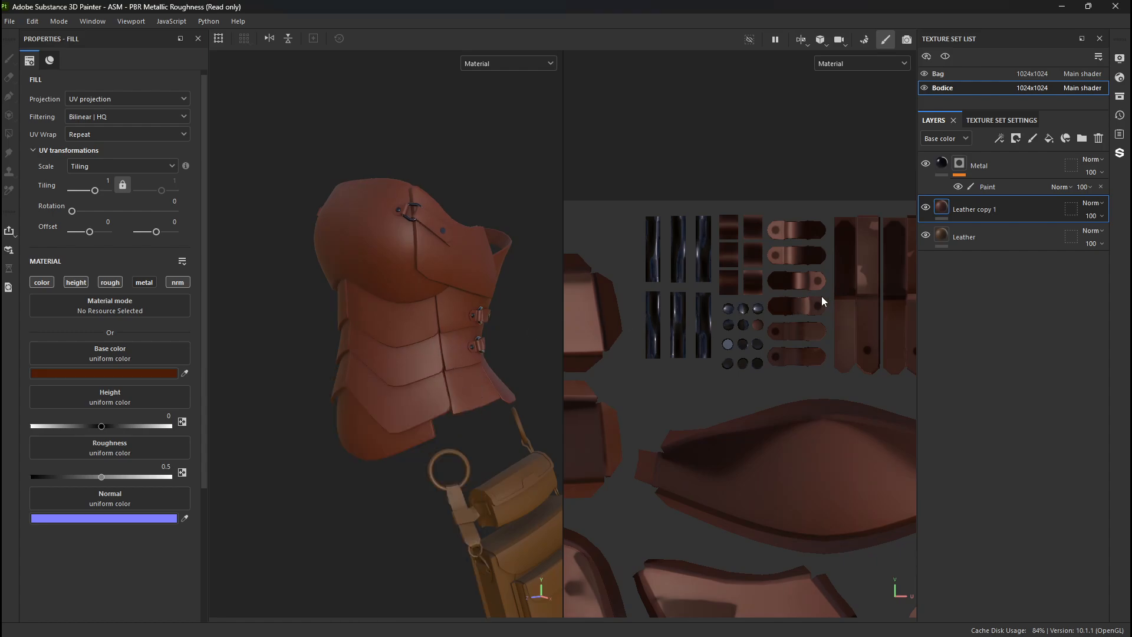
- Add a black mask with a paint effect to the Leather copy 1 layer
right_click(942, 208)
left_click(989, 231)
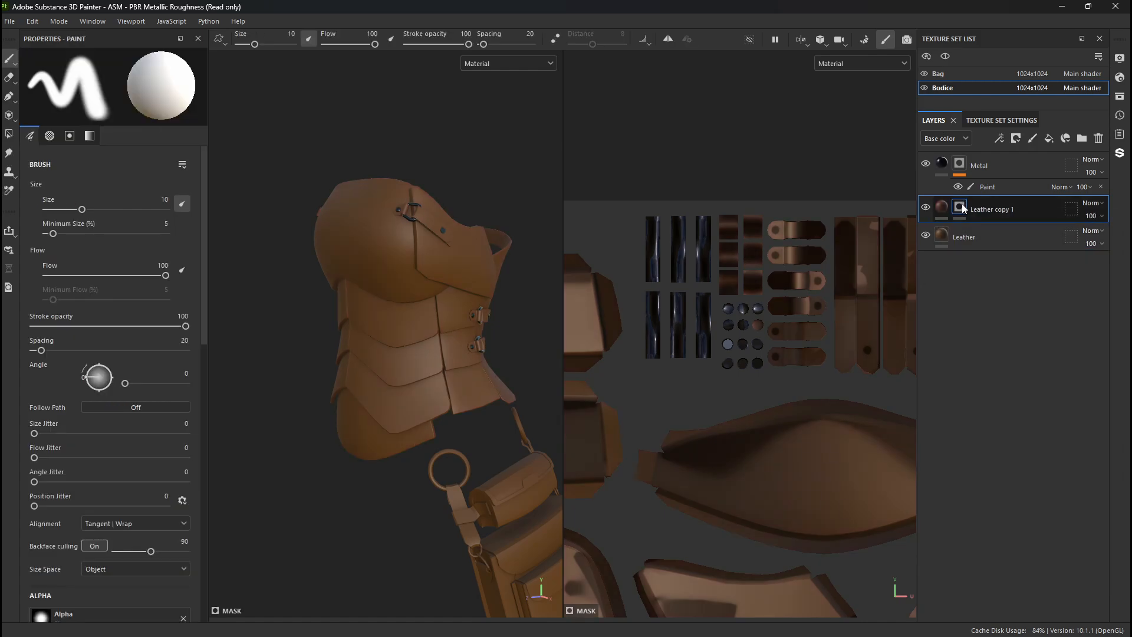
right_click(962, 205)
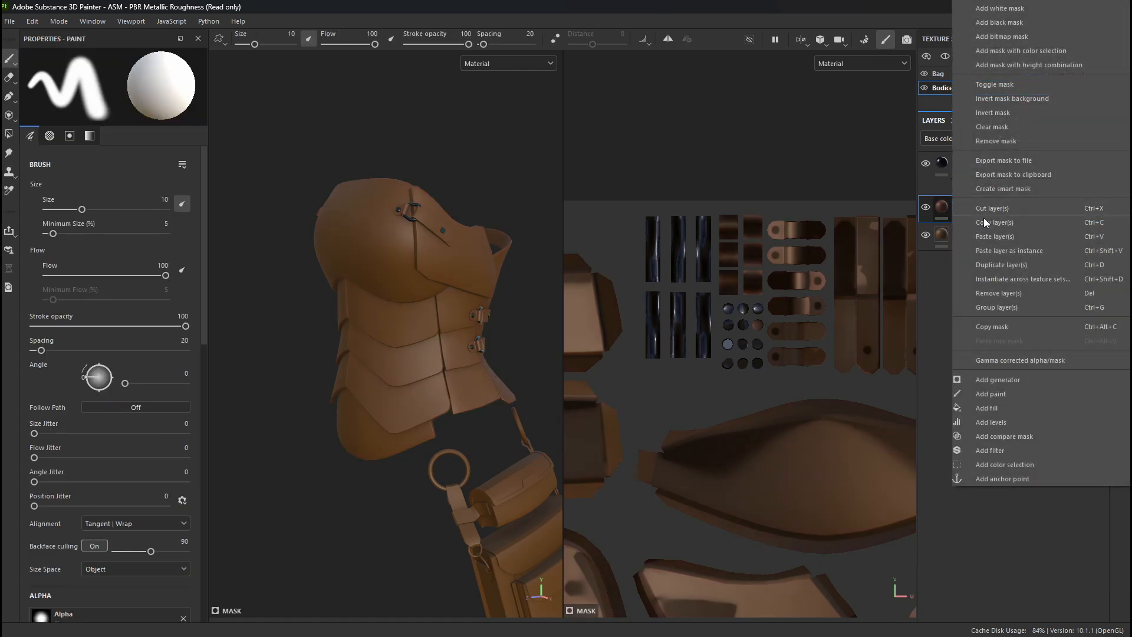
left_click(1011, 397)
- Try masking in the red leather on the chest plate and lower belly plate using Mesh fill
key("4")
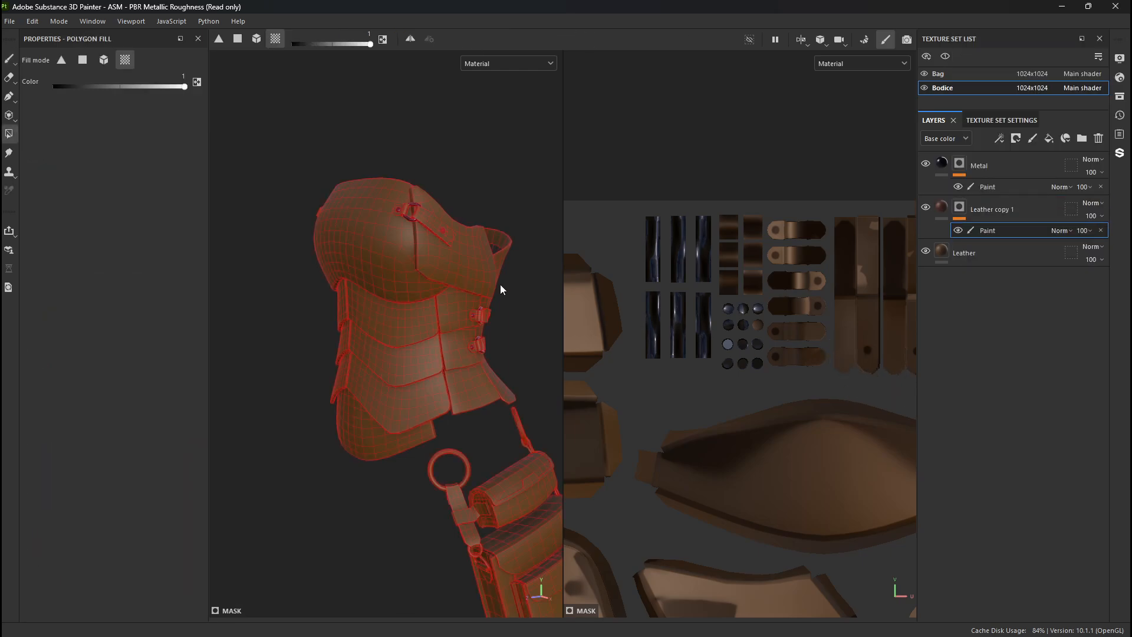
left_click_drag(301, 282, 318, 357, "alt")
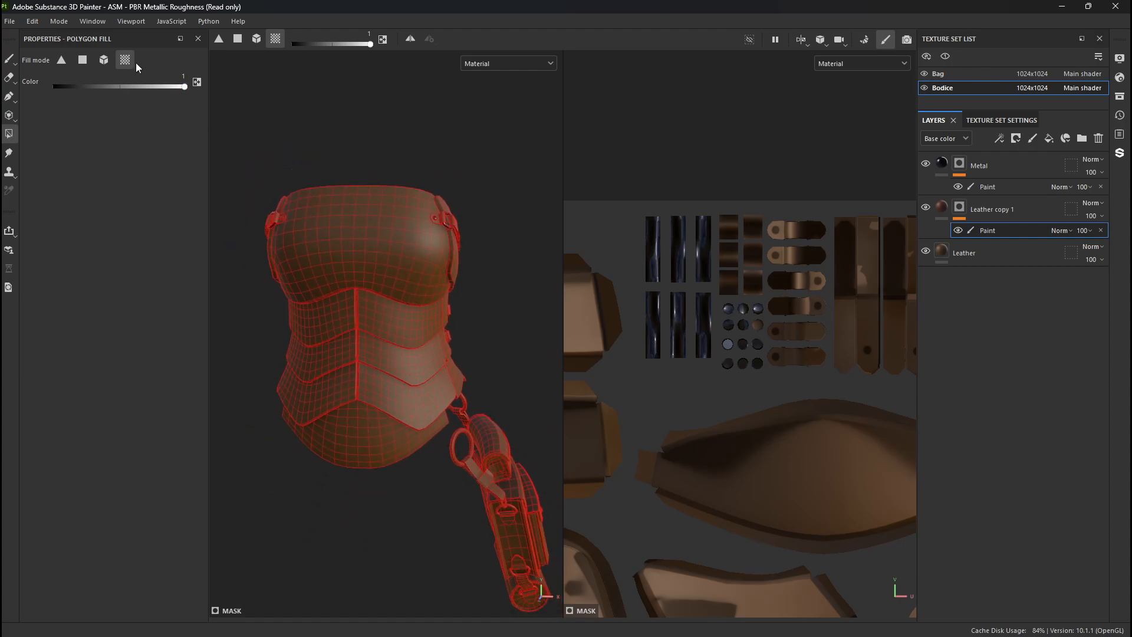
left_click(103, 60)
left_click_drag(321, 248, 400, 351, "alt")
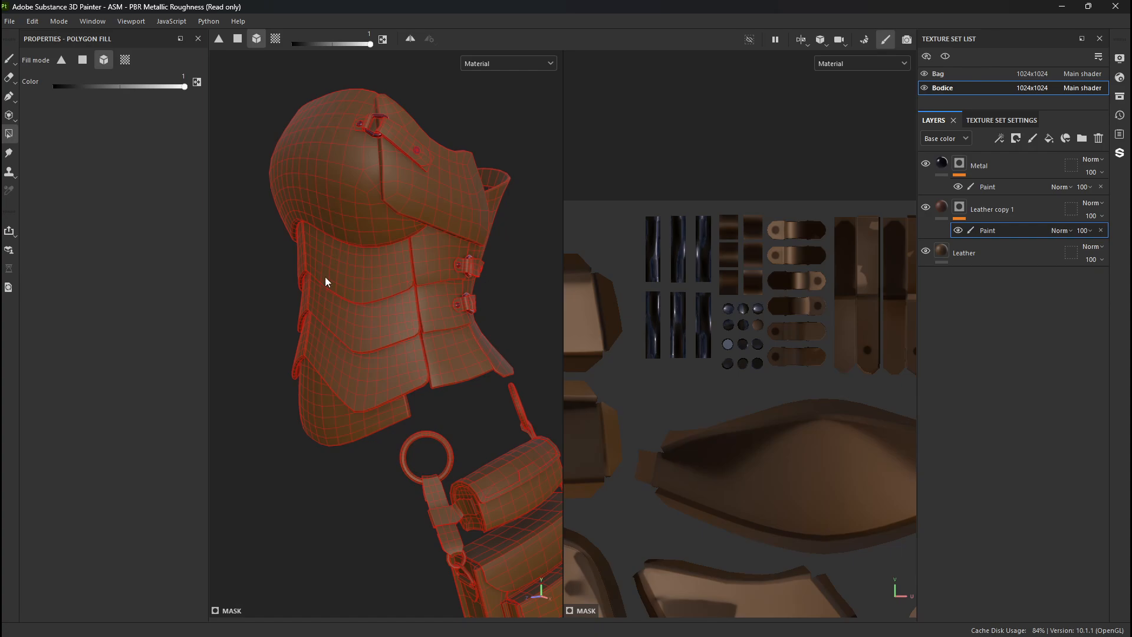
left_click(313, 395)
left_click(317, 148)
key("1")
left_click_drag(300, 291, 372, 292, "alt")
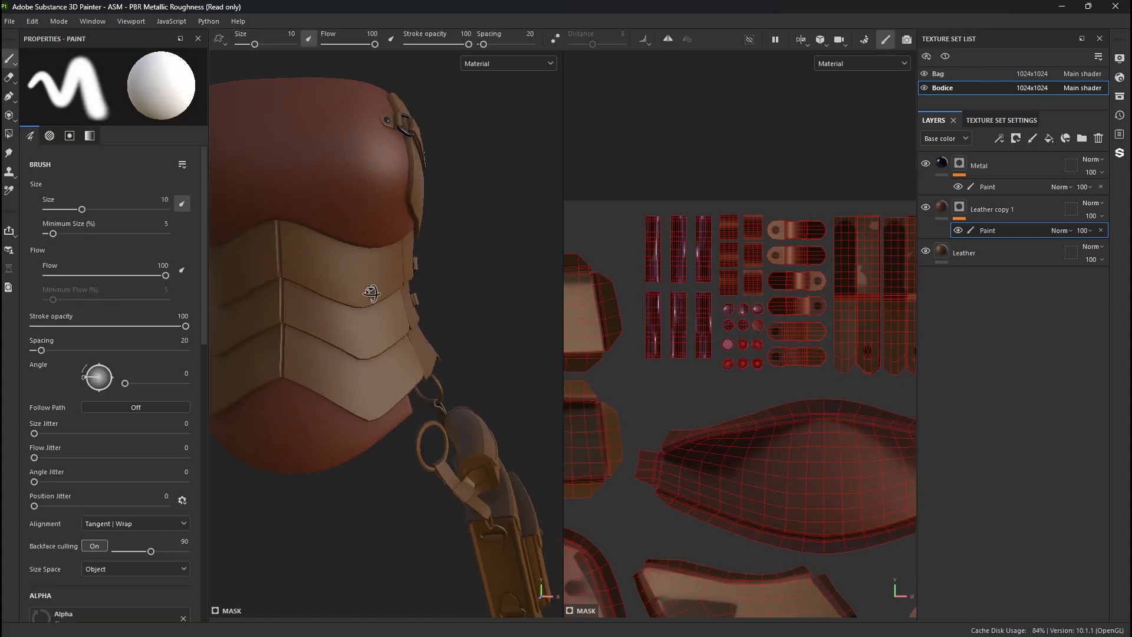
- Undo the red leather fills on the chest plate and lower belly plate
right_click_drag(373, 292, 282, 267, "alt")
middle_click_drag(282, 267, 321, 259, "alt")
key("ctrl+z")
right_click_drag(322, 260, 531, 357, "alt")
key("ctrl+z")
- Try masking in the red leather on the layered waist plates between the chest and belly plates
left_click_drag(391, 343, 383, 243, "alt")
key("4")
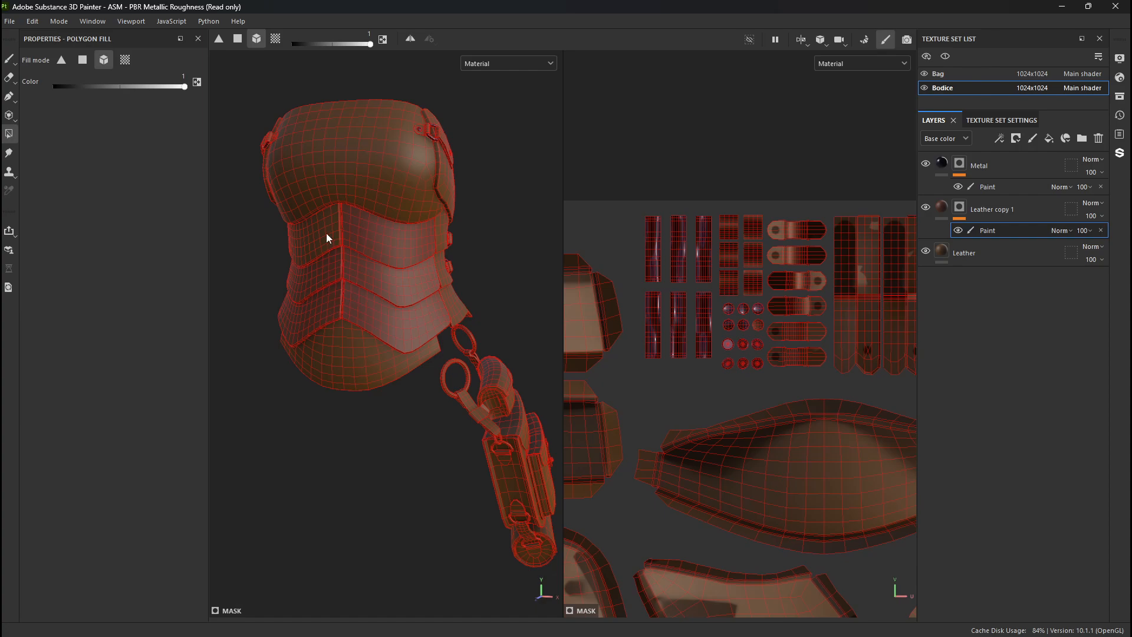
key("1")
mouse_move(220, 392)
left_mouse_down("alt")
mouse_move(311, 367)
mouse_move(433, 402)
left_mouse_up("alt")
right_click_drag(434, 401, 873, 472, "alt")
middle_click_drag(308, 265, 406, 554, "alt")
right_click_drag(407, 555, 300, 399, "alt")
mouse_move(300, 398)
left_mouse_down("alt")
mouse_move(445, 358)
mouse_move(490, 375)
left_mouse_up("alt")
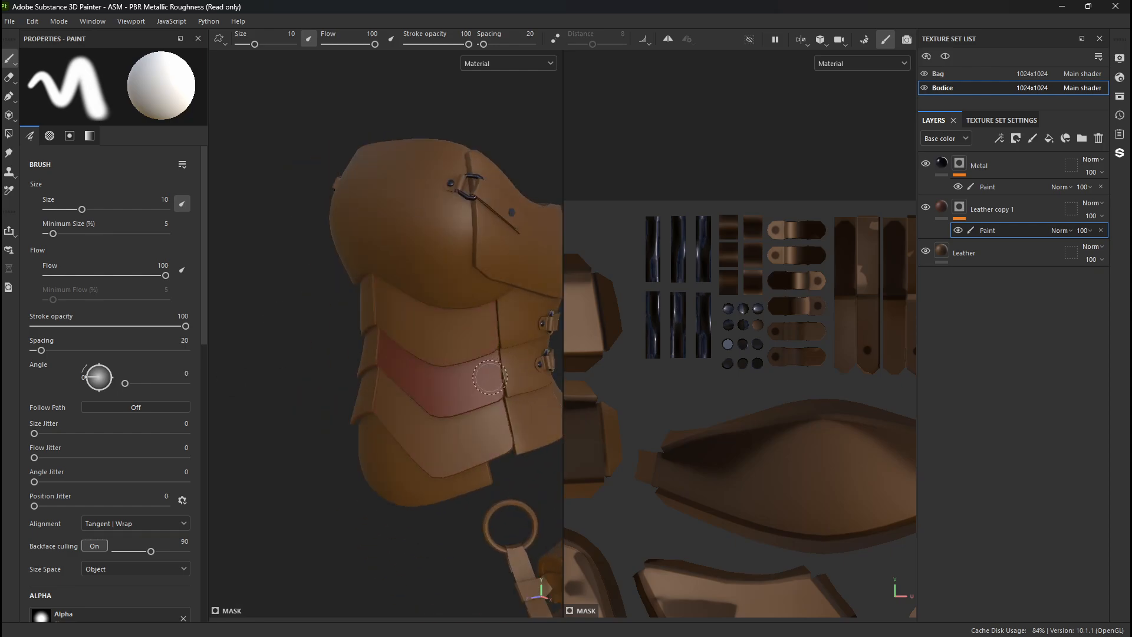
- Mask in the red leather on the bodice's chest plate, lower belly plate and back panel using Mesh fill, leaving the waist plates unfilled
key("4")
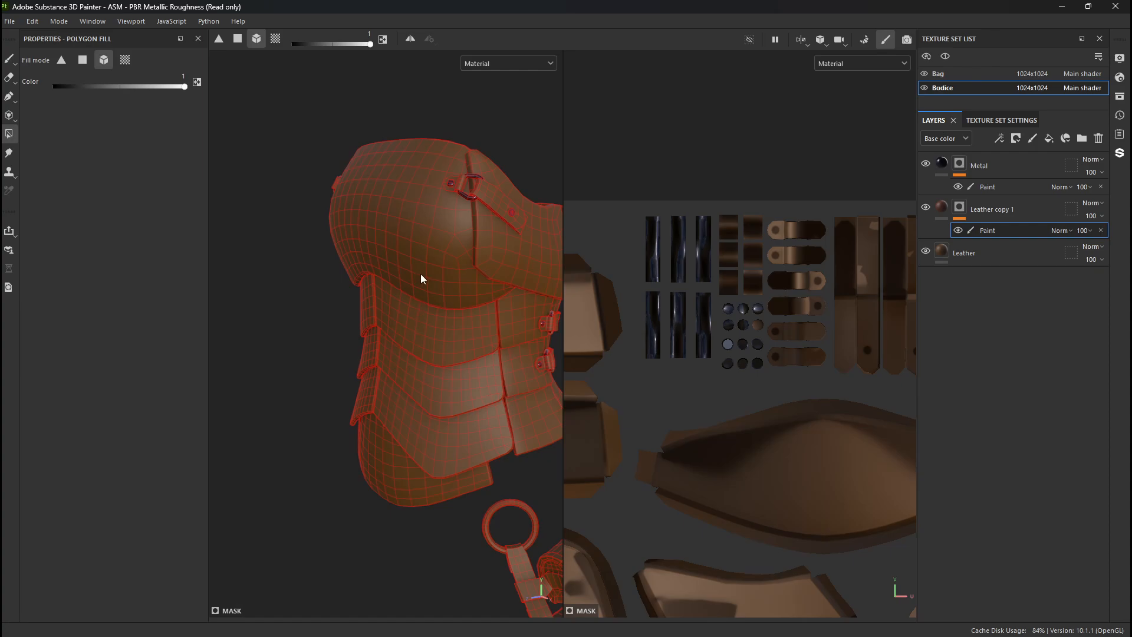
left_click_drag(432, 501, 365, 389, "alt")
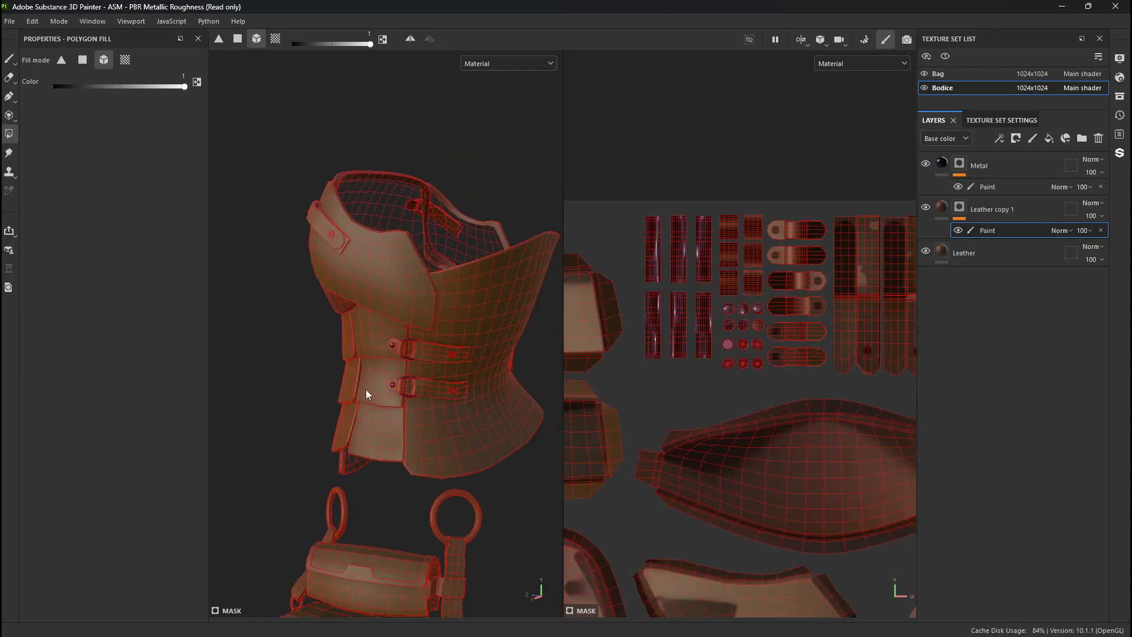
mouse_move(455, 455)
left_mouse_down("alt")
mouse_move(366, 404)
mouse_move(477, 442)
mouse_move(289, 425)
mouse_move(442, 444)
mouse_move(501, 424)
mouse_move(352, 406)
mouse_move(369, 387)
mouse_move(467, 409)
left_mouse_up("alt")
key("1")
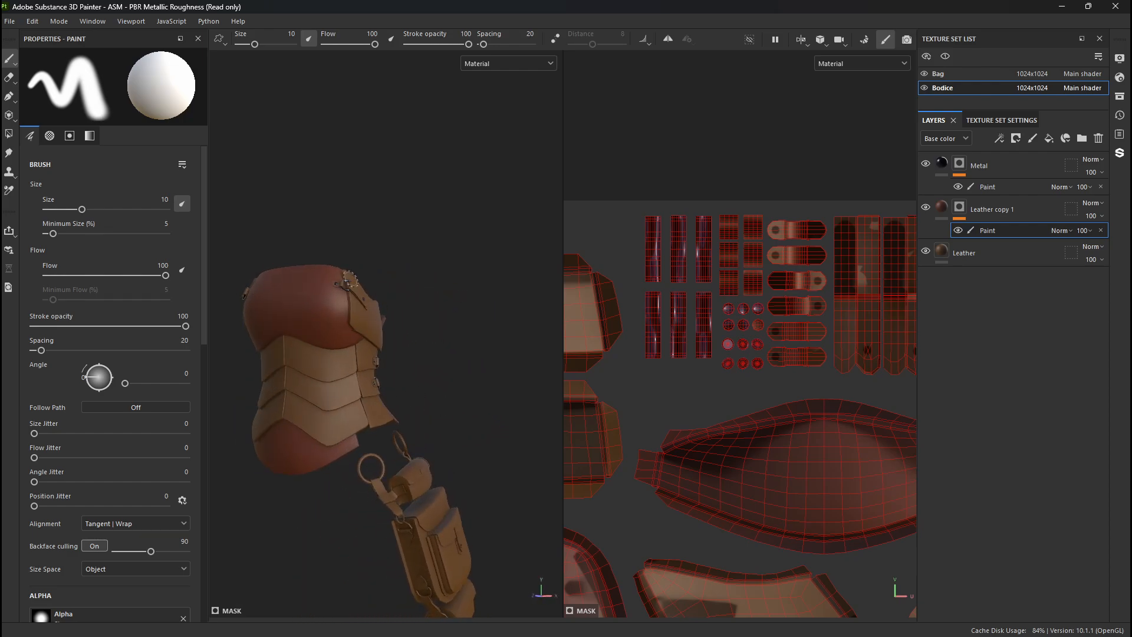
left_click_drag(316, 372, 287, 389, "alt")
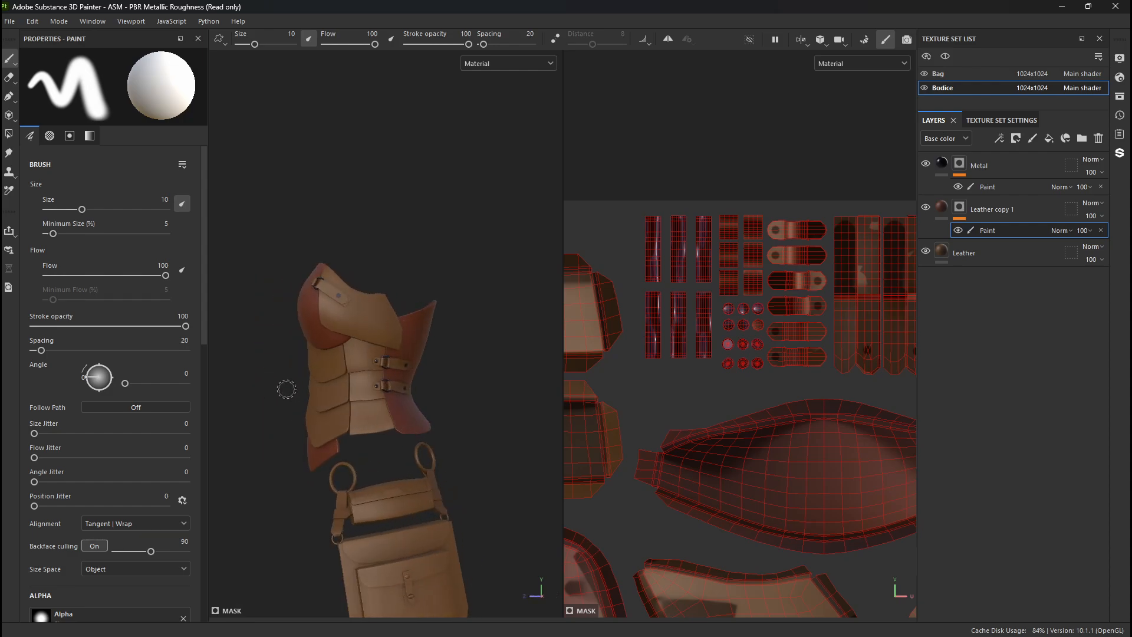
left_click_drag(353, 336, 407, 349, "alt")
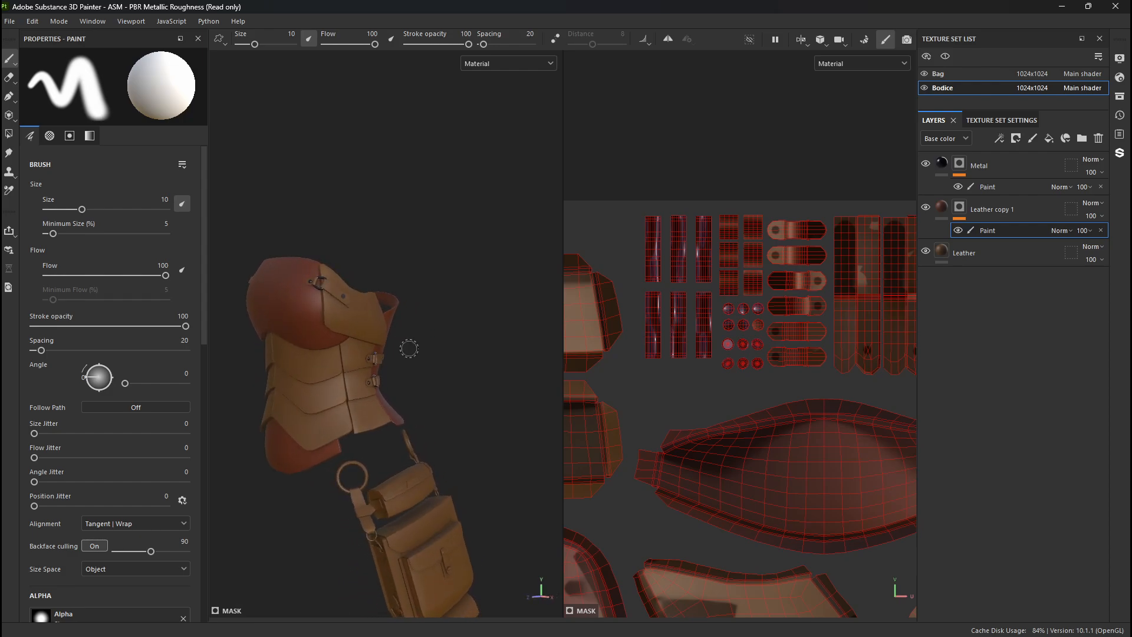
right_click_drag(387, 349, 306, 433, "alt")
left_click_drag(283, 440, 229, 421, "alt")
middle_click_drag(289, 429, 319, 324, "alt")
left_click_drag(343, 320, 364, 313, "alt")
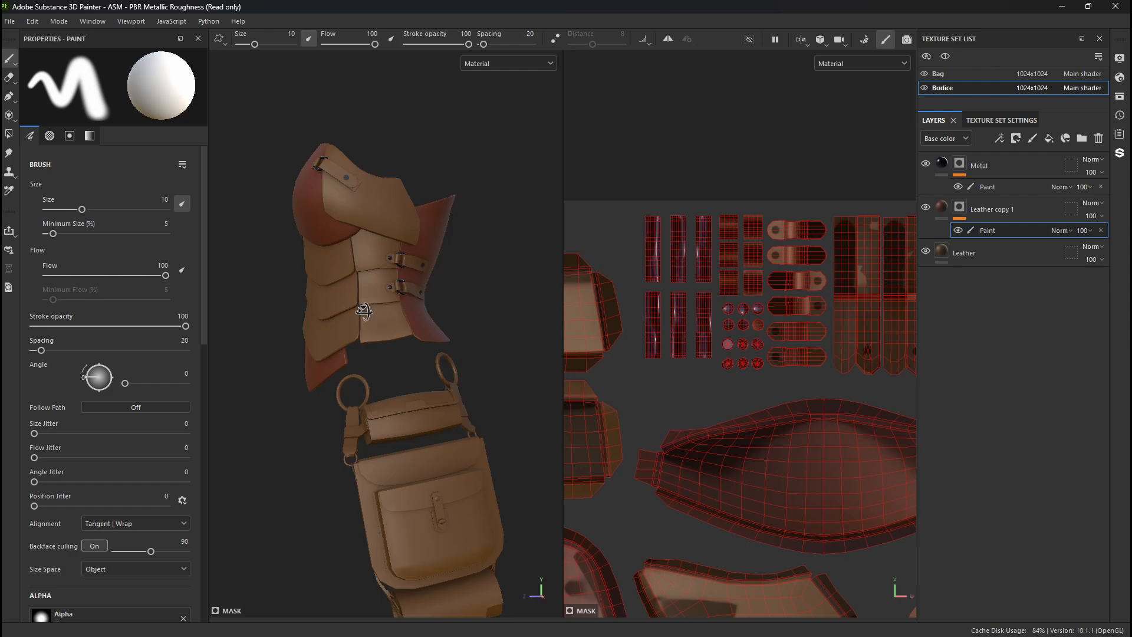
- Duplicate the Leather copy 1 layer and remove the paint effect and mask from the duplicate
left_click(1032, 207)
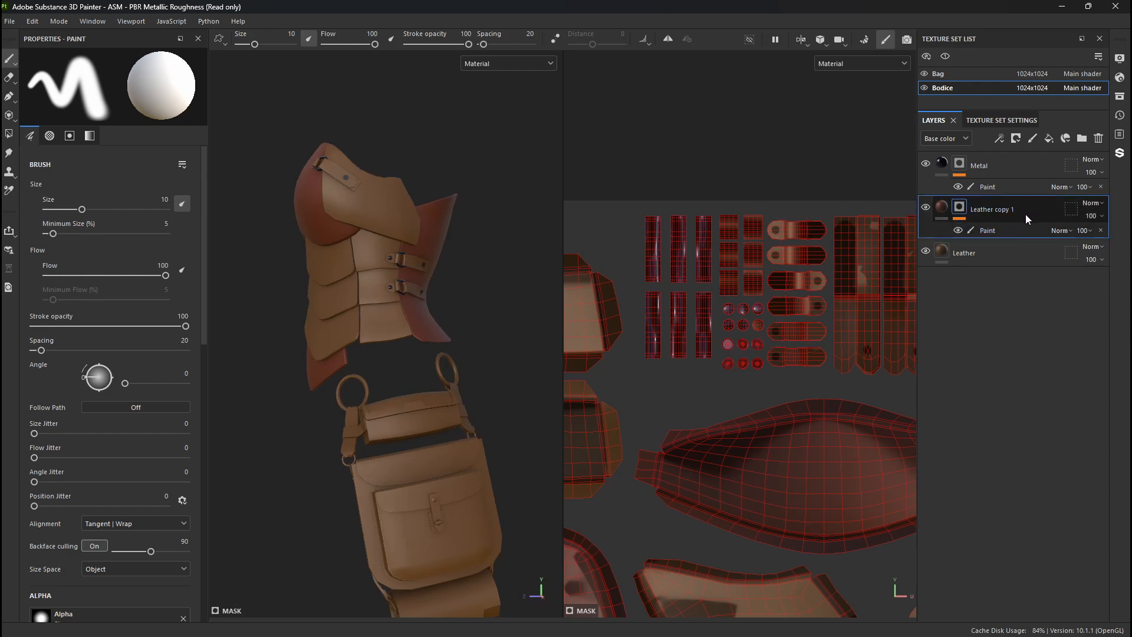
key("ctrl+d")
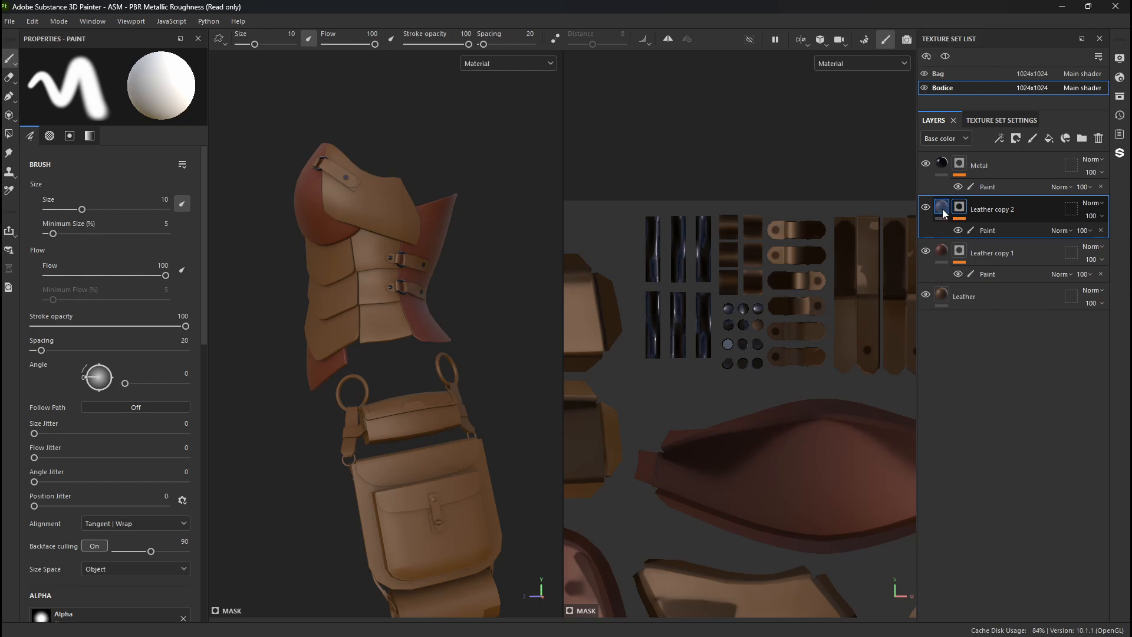
left_click(980, 230)
key("Delete")
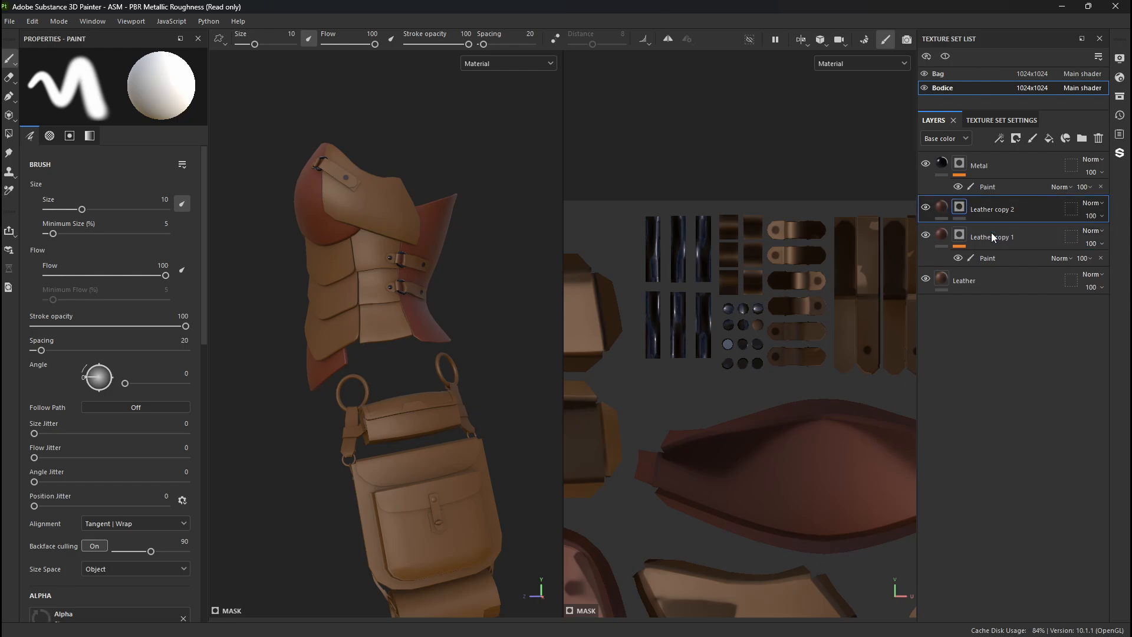
left_click(959, 210)
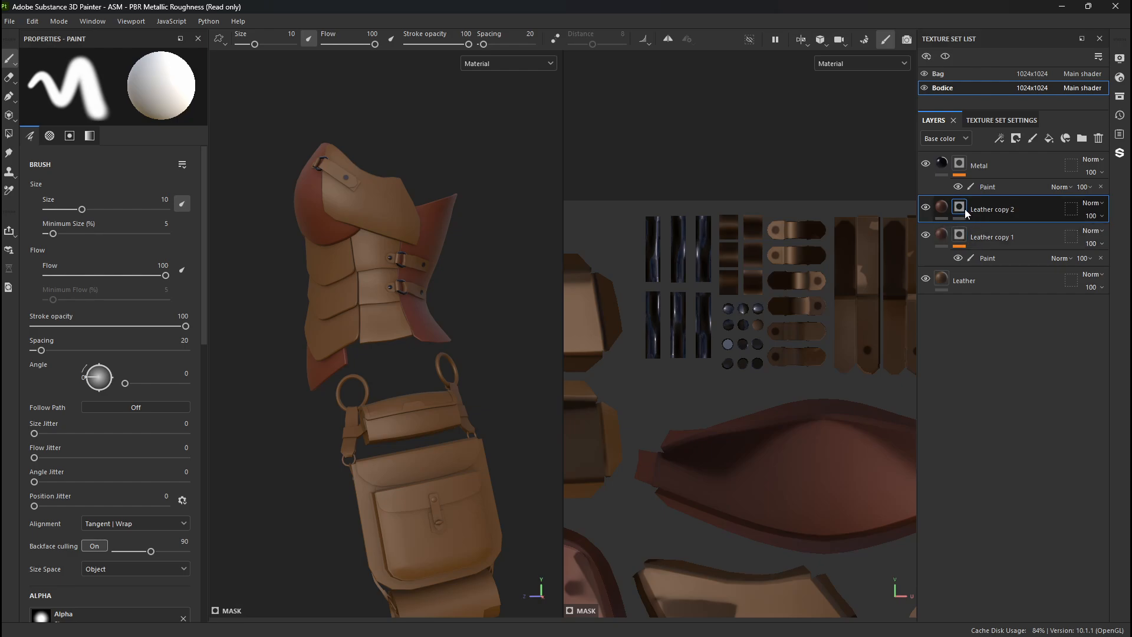
right_click(961, 210)
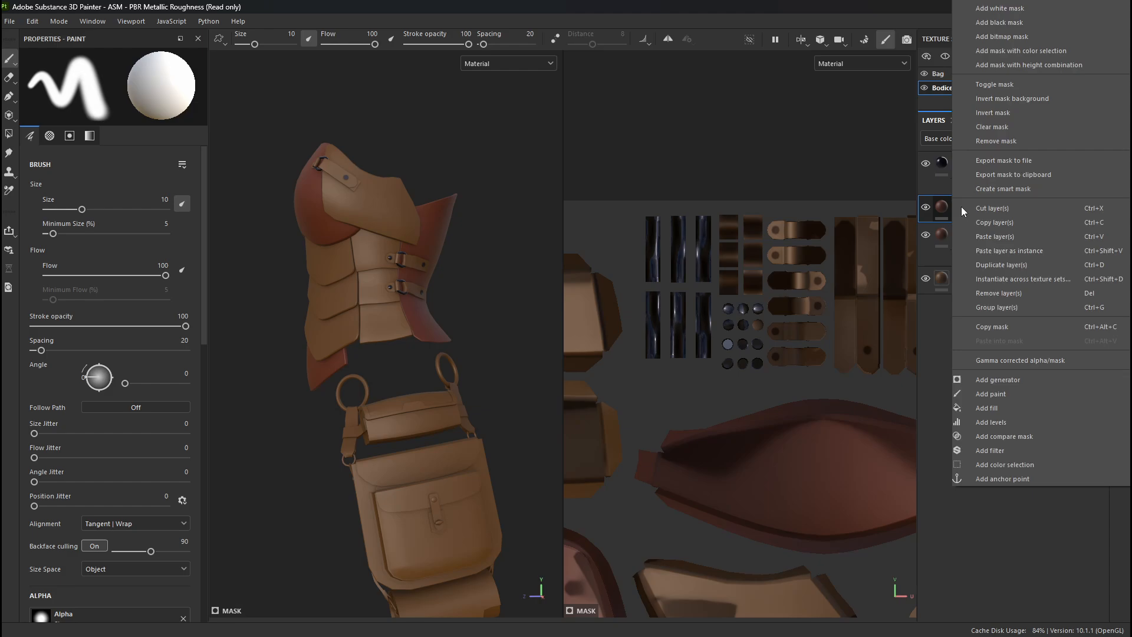
left_click(996, 140)
- Darken the Leather copy 2 base color to a dark brown, about #2F1508
left_click(66, 374)
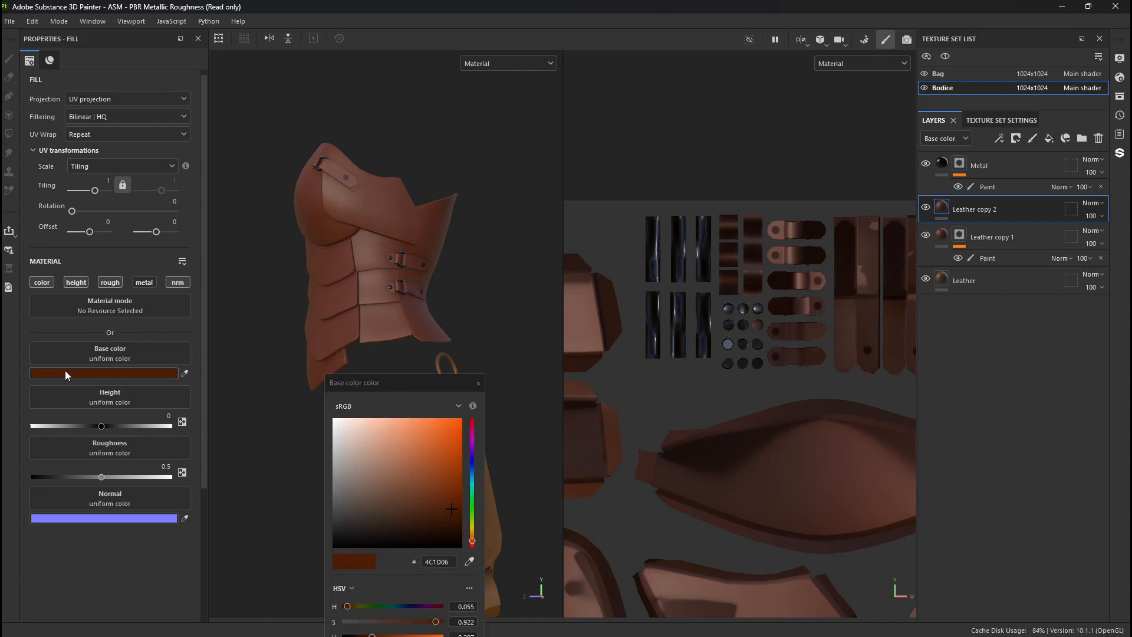
left_click_drag(452, 511, 440, 525)
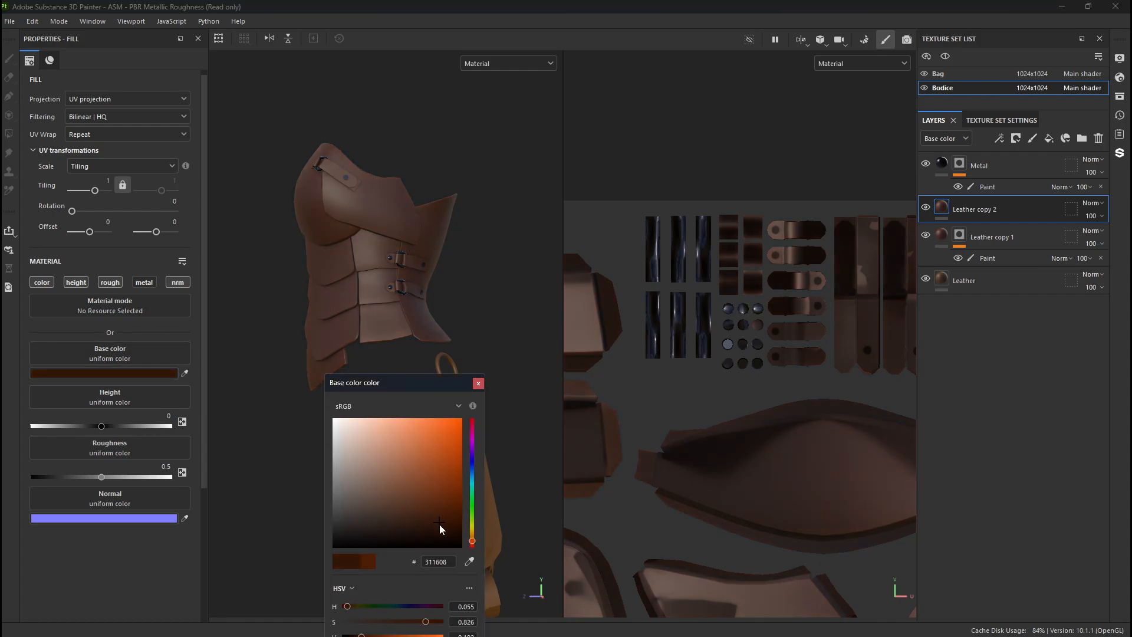
left_click(478, 385)
left_click_drag(323, 425, 320, 378, "alt")
scroll(391, 396, "up", 3)
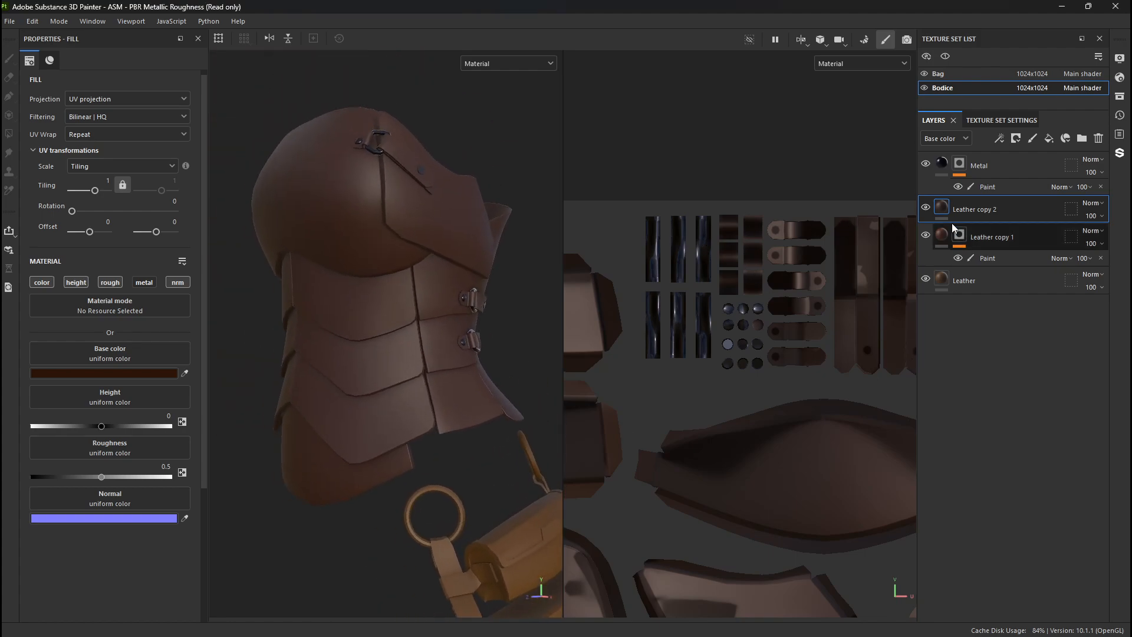
- Add a black mask with a paint effect to the Leather copy 2 layer
right_click(961, 202)
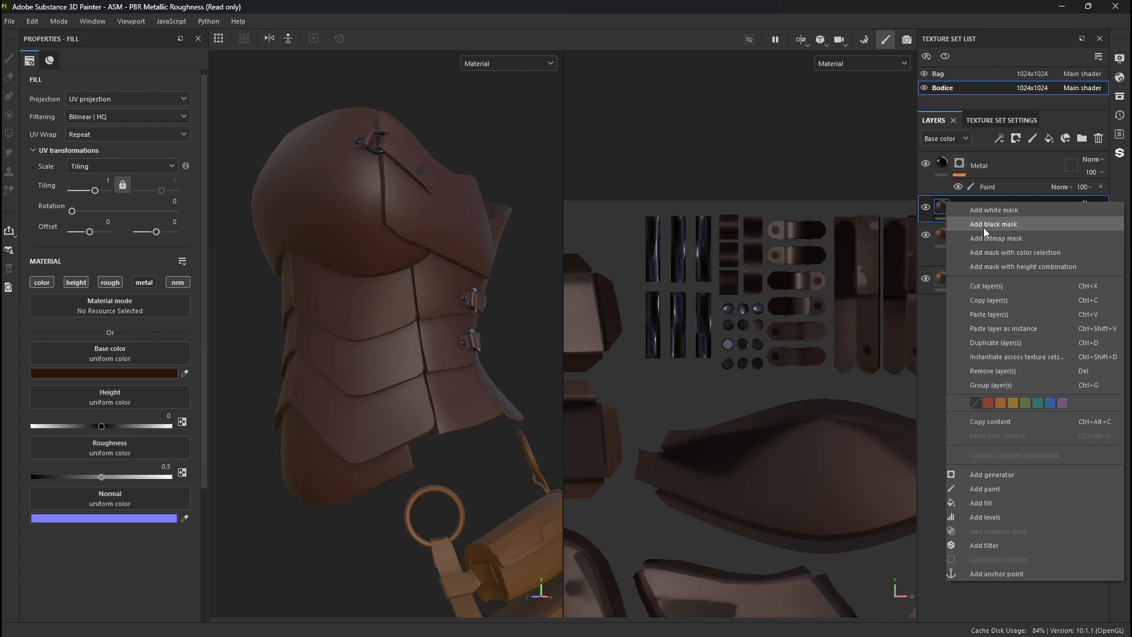
left_click(983, 226)
right_click(961, 204)
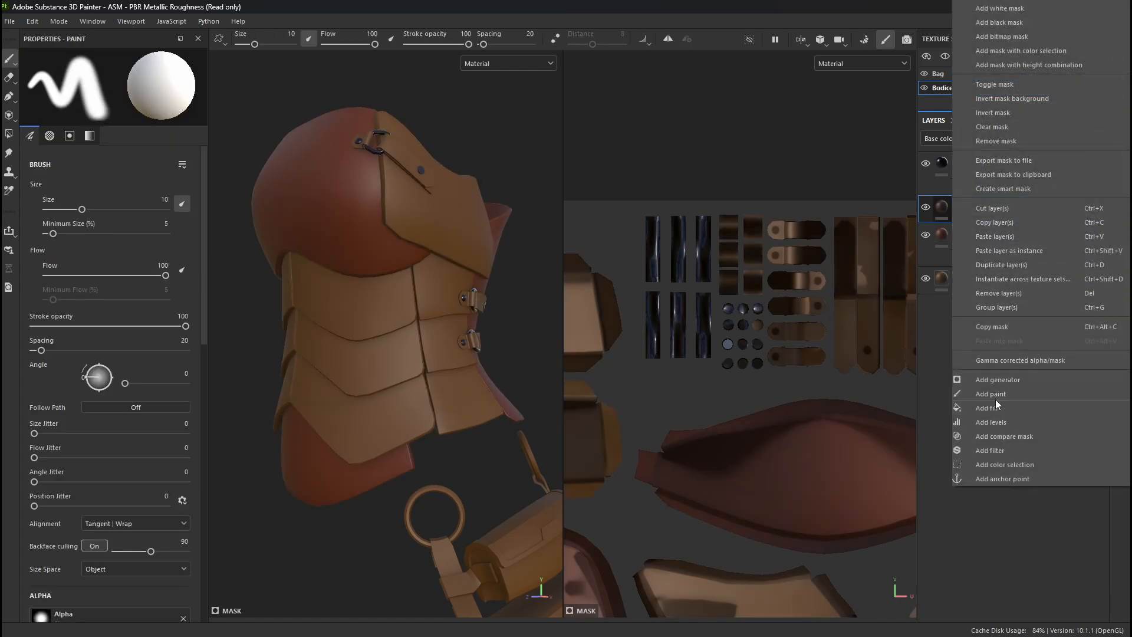
left_click(991, 394)
- Mask in the dark leather on one side's shoulder strap, two waist straps and their buckle tabs using Mesh fill
left_click_drag(529, 301, 416, 222, "alt")
scroll(390, 183, "up", 3)
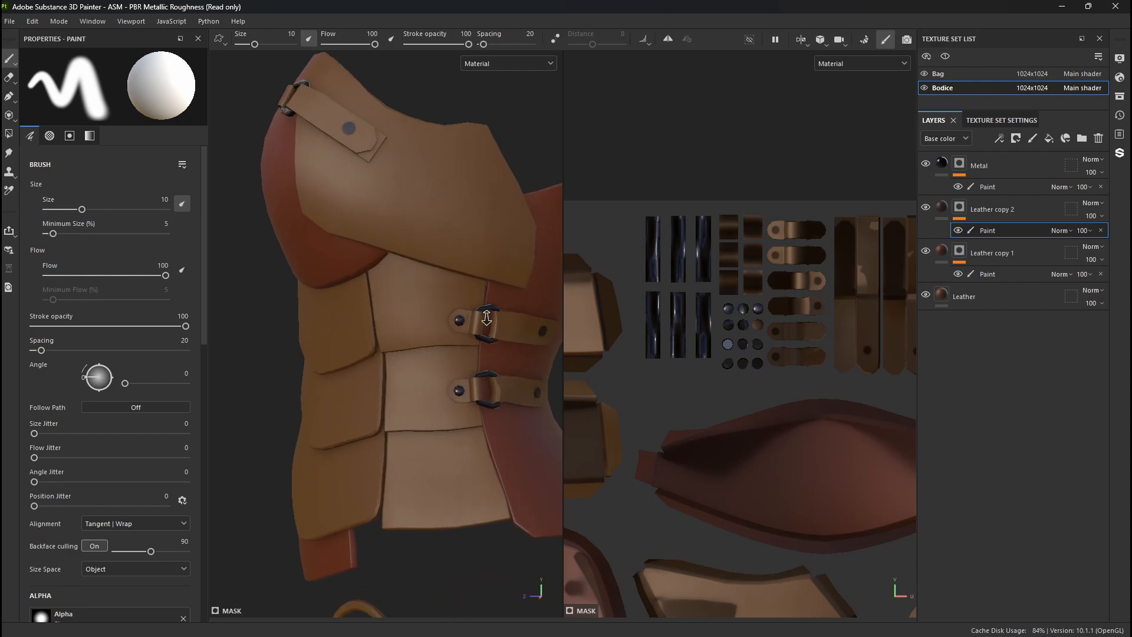
key("4")
left_click(331, 116)
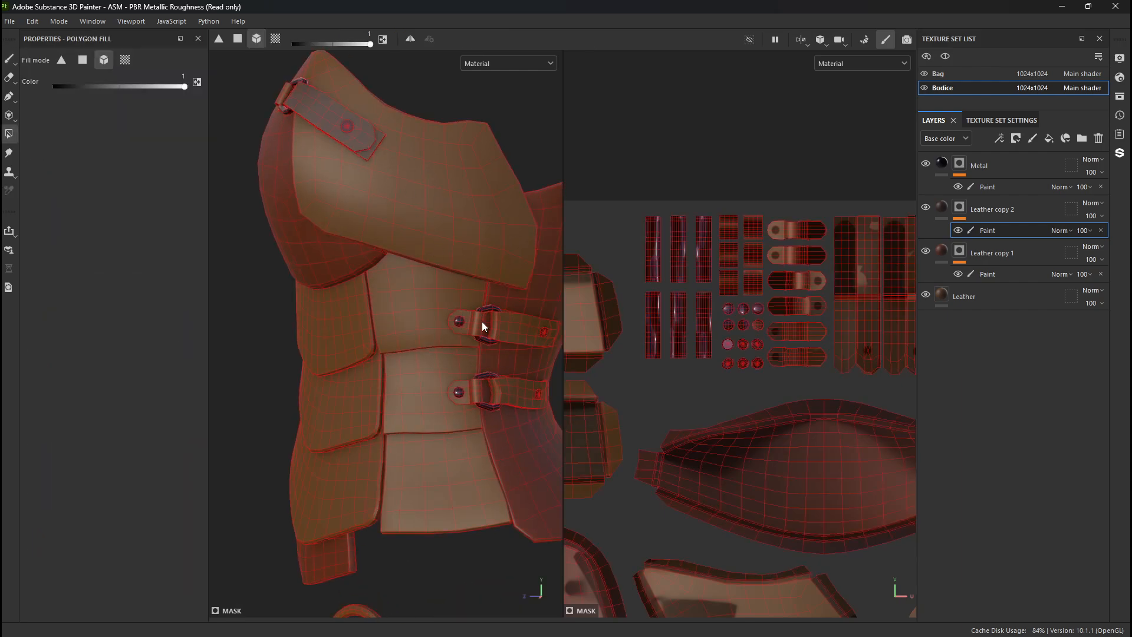
left_click(510, 394)
left_click(512, 335)
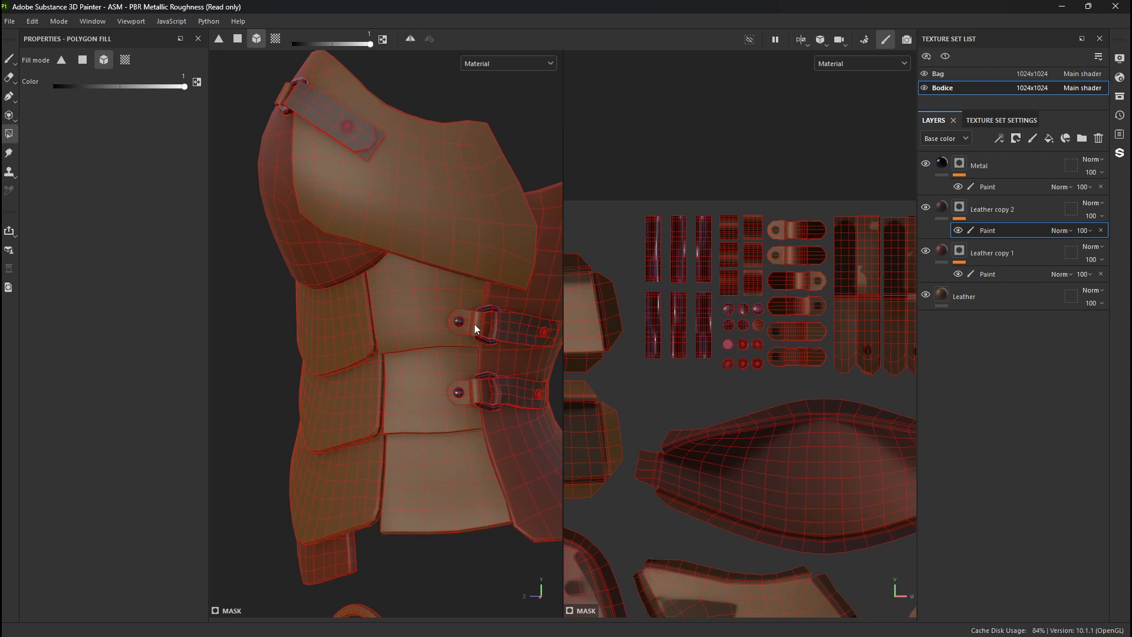
right_click_drag(352, 318, 601, 525, "alt")
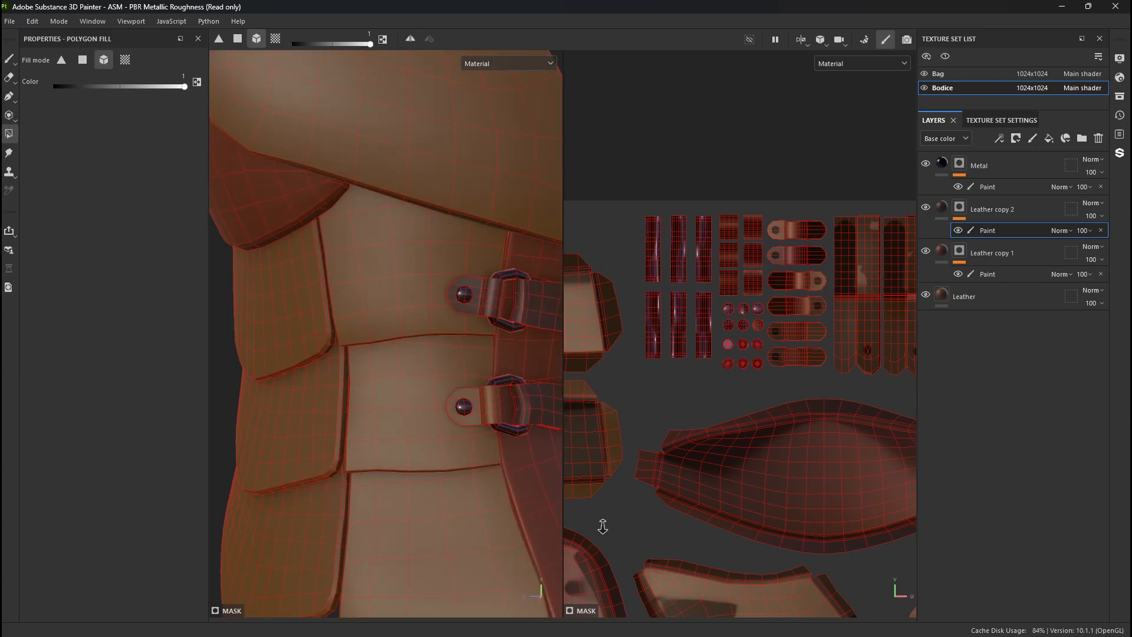
left_click(494, 304)
left_click(497, 428)
- Mask in the dark leather on the shoulder buckle tabs at the chest plate and on the opposite side's shoulder strap
right_click_drag(496, 427, 378, 307, "alt")
left_click_drag(378, 307, 515, 278, "alt")
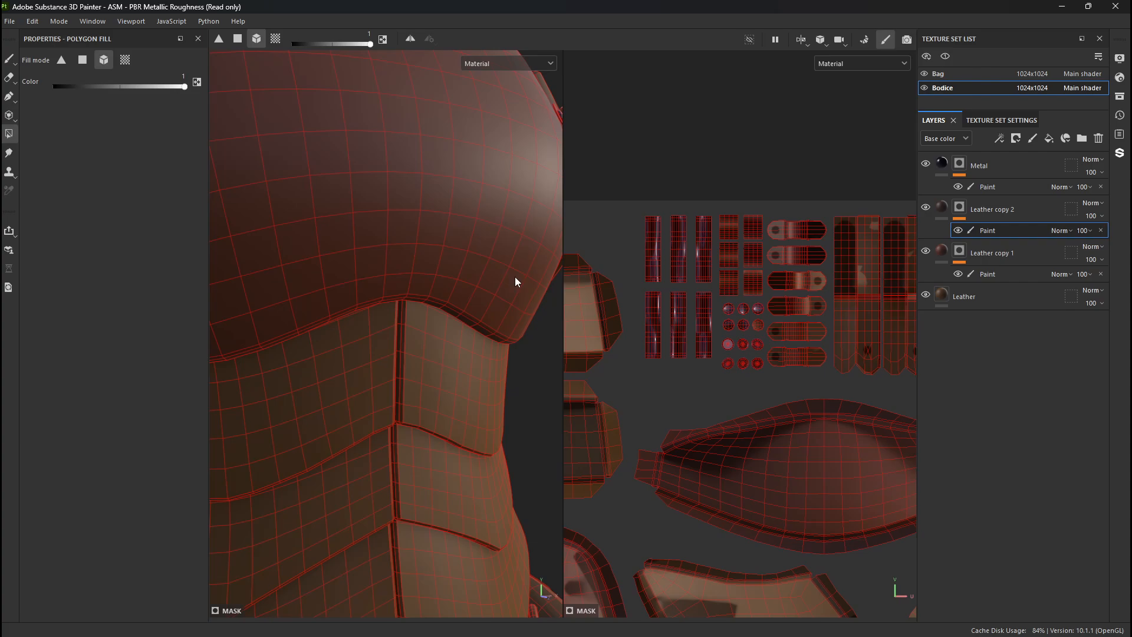
right_click_drag(515, 278, 385, 277, "alt")
left_click_drag(384, 277, 165, 419, "alt")
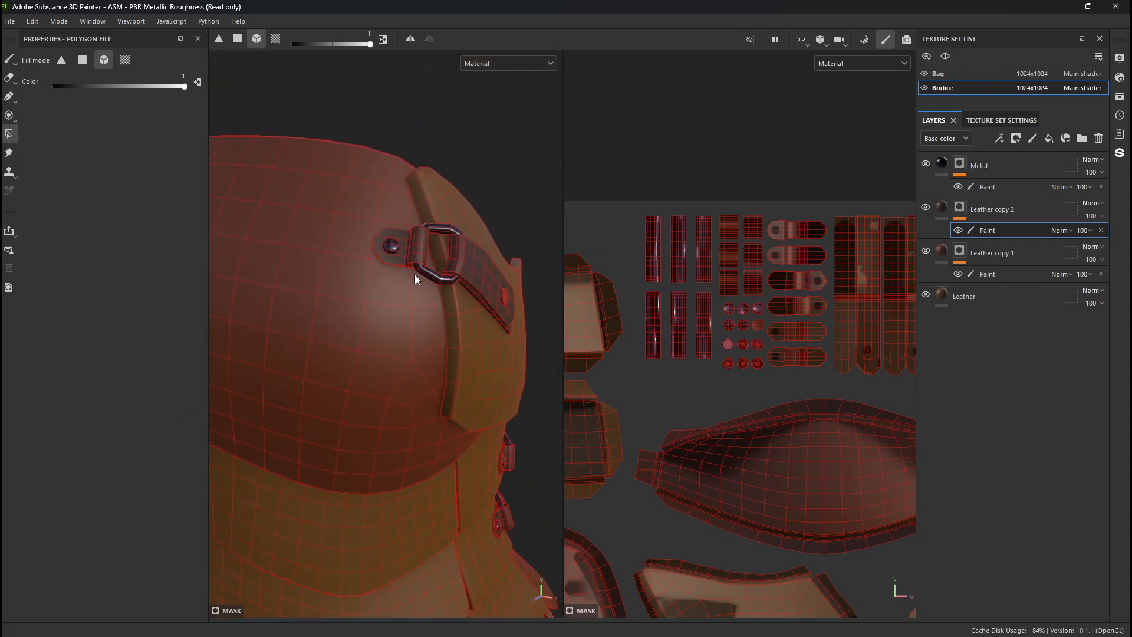
left_click_drag(415, 275, 429, 302, "alt")
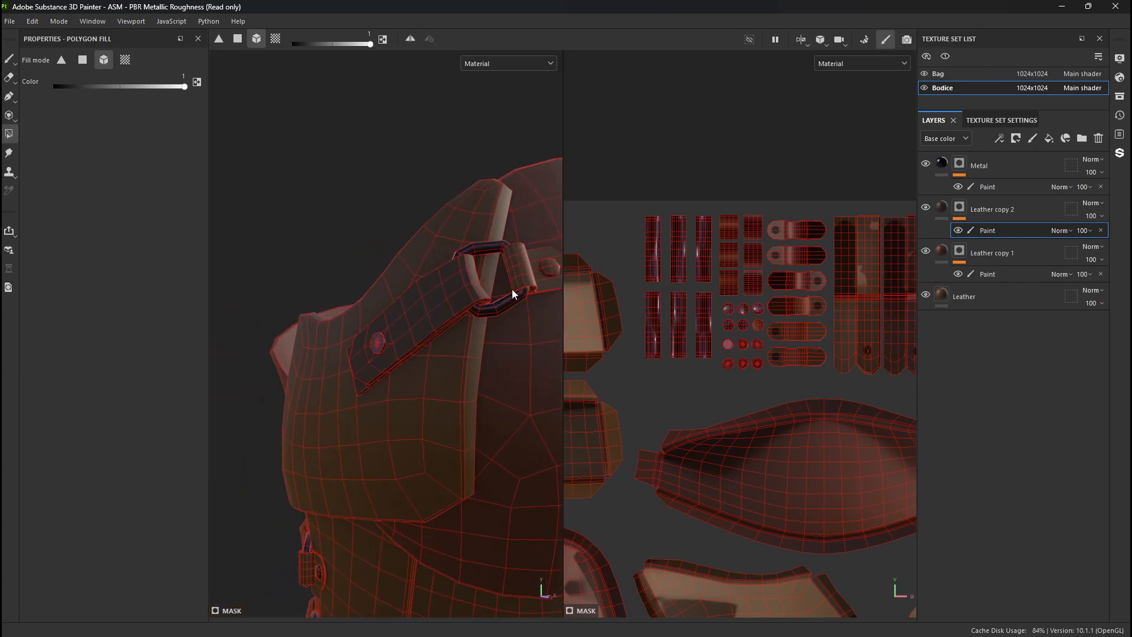
middle_click_drag(519, 277, 359, 255, "alt")
left_click_drag(359, 255, 338, 328, "alt")
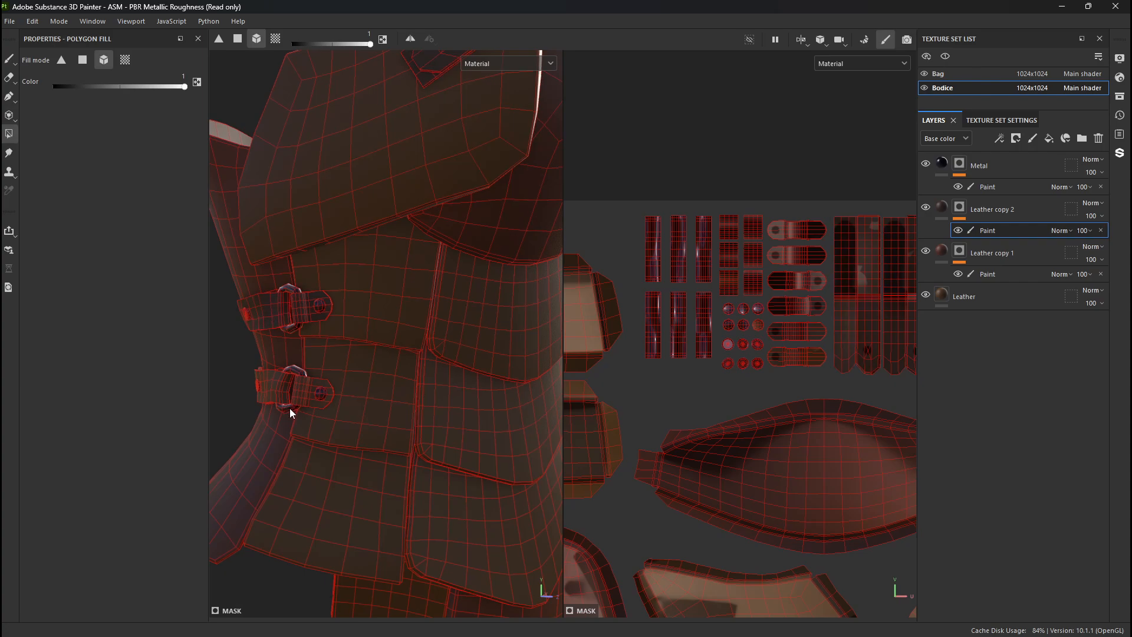
- Mask in the dark leather on the opposite side's waist straps and buckle tabs using Mesh fill
right_click_drag(282, 411, 329, 421, "shift")
left_click_drag(329, 421, 408, 422, "alt")
right_click_drag(409, 422, 432, 467, "alt")
left_click_drag(432, 467, 374, 423, "alt")
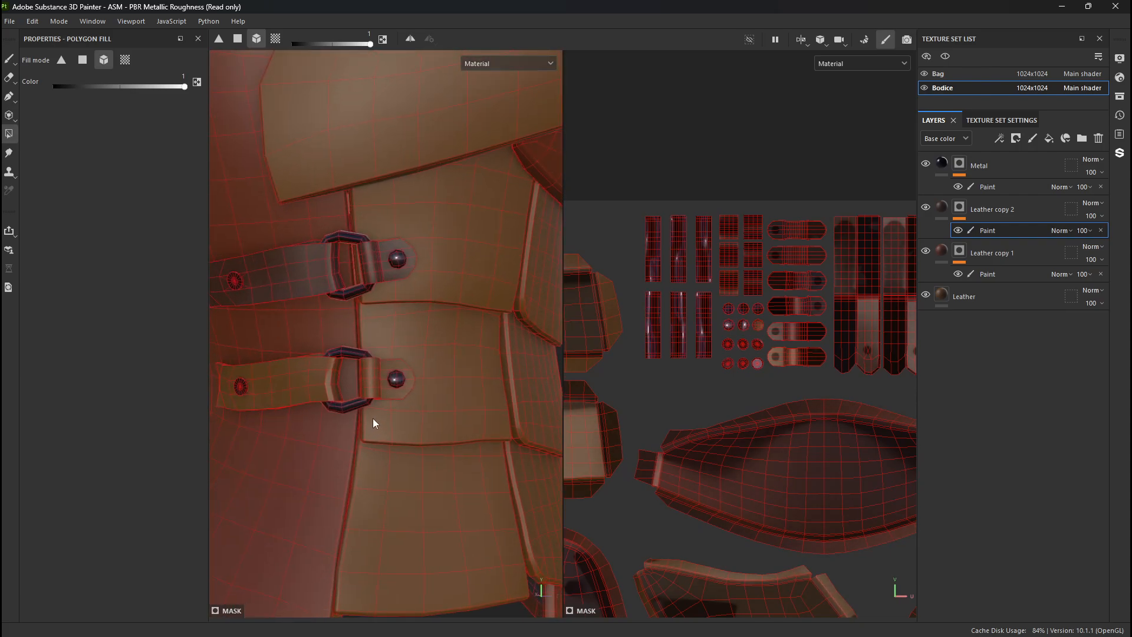
left_click(309, 376)
left_click(375, 371)
right_click_drag(395, 441, 322, 443, "alt")
- Examine the dark leather straps and metal buckles up close and from all around the bodice
key("1")
mouse_move(322, 442)
left_mouse_down("alt")
mouse_move(302, 321)
mouse_move(378, 369)
left_mouse_up("alt")
right_click_drag(378, 369, 652, 508, "alt")
middle_click_drag(442, 543, 157, 262, "alt")
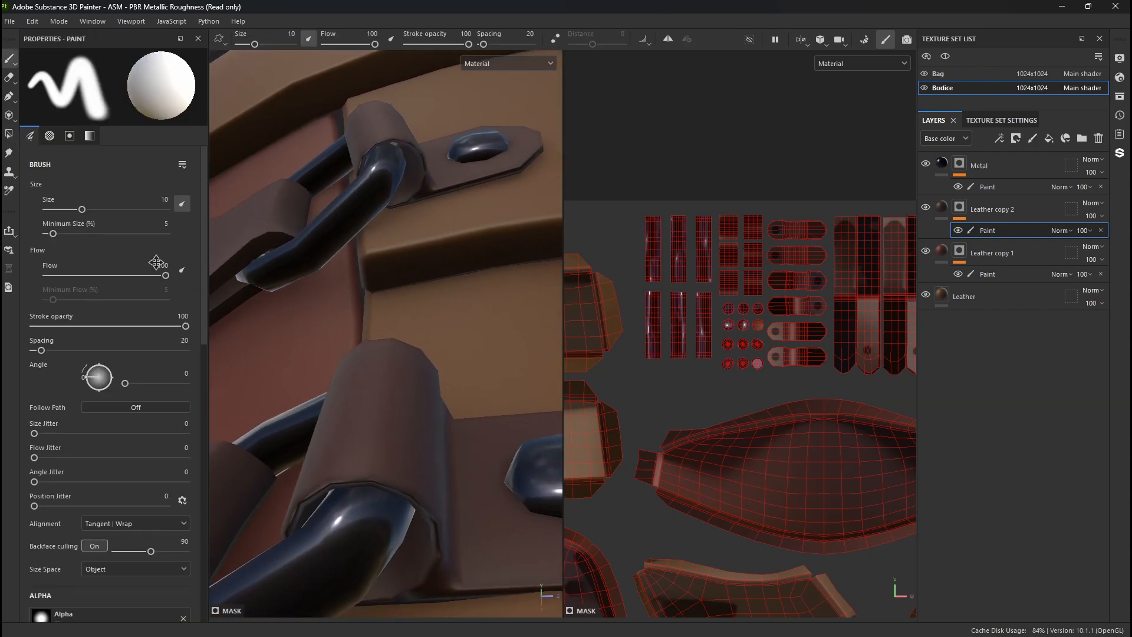
mouse_move(300, 269)
left_mouse_down("alt")
mouse_move(354, 316)
mouse_move(364, 344)
mouse_move(353, 351)
left_mouse_up("alt")
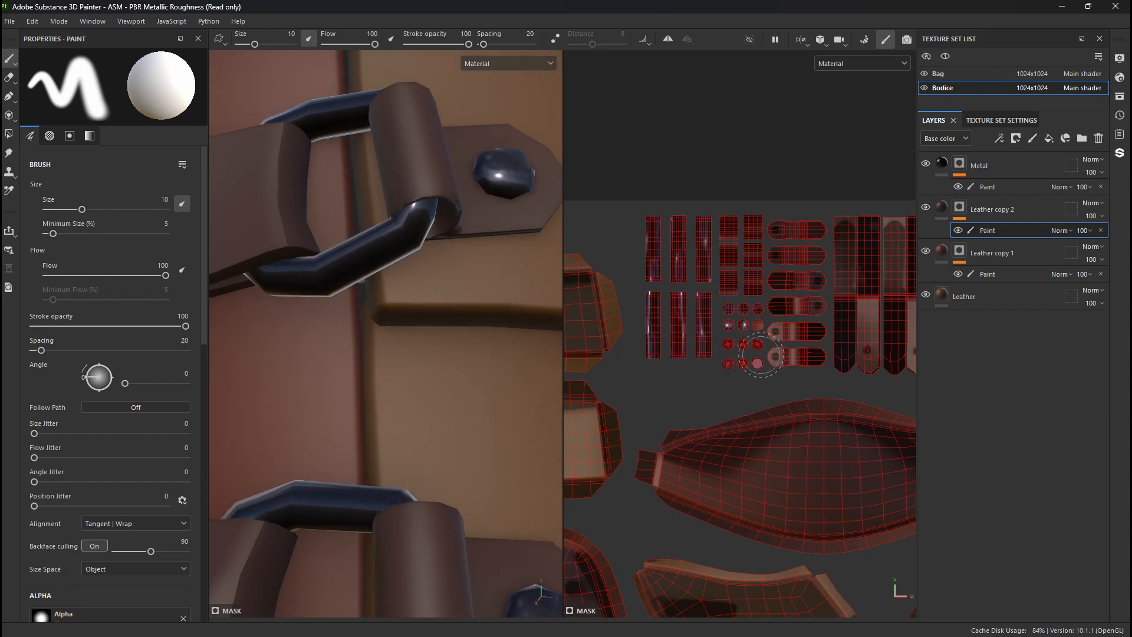
middle_click_drag(760, 355, 663, 387, "alt")
key("4")
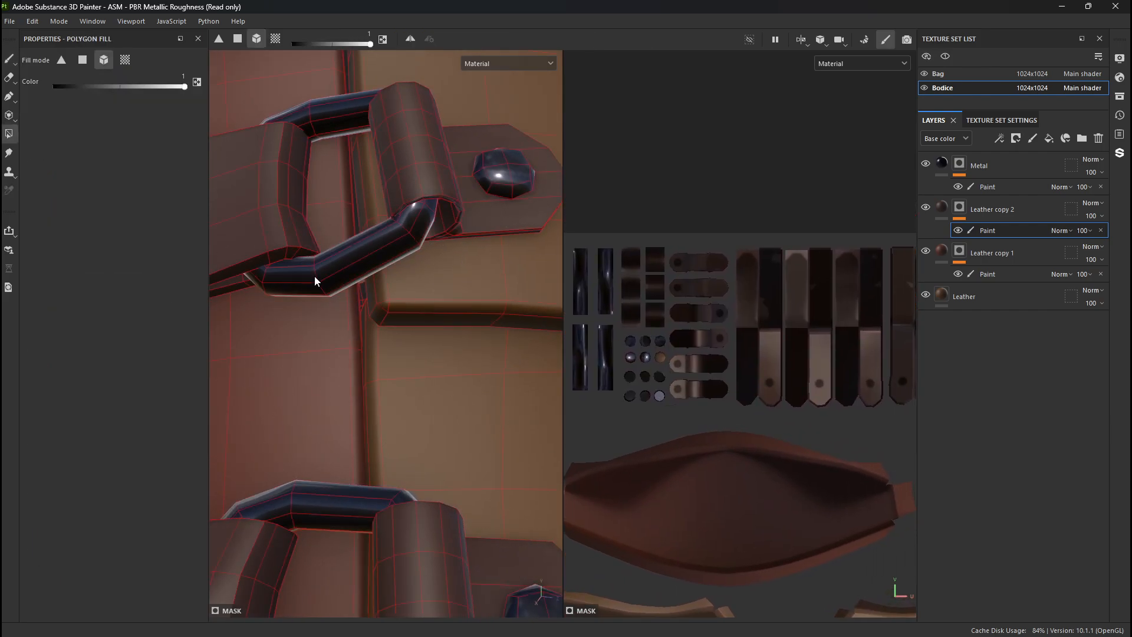
left_click(10, 59)
mouse_move(382, 244)
right_mouse_down("alt")
mouse_move(284, 189)
mouse_move(288, 257)
right_mouse_up("alt")
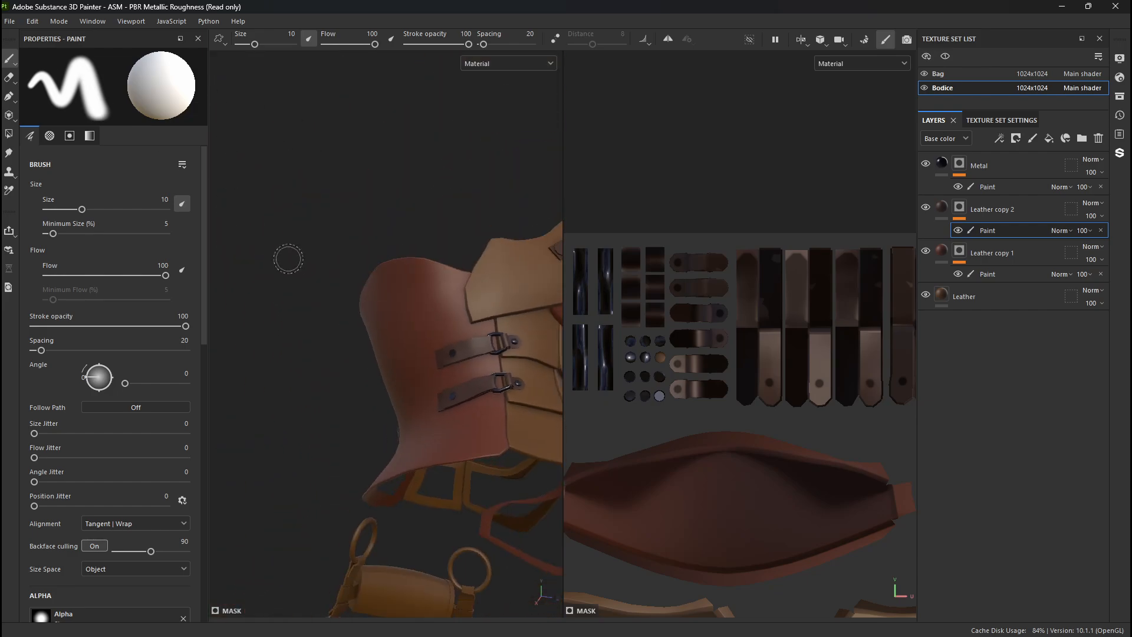
mouse_move(288, 258)
left_mouse_down("alt")
mouse_move(341, 330)
mouse_move(236, 366)
mouse_move(368, 384)
left_mouse_up("alt")
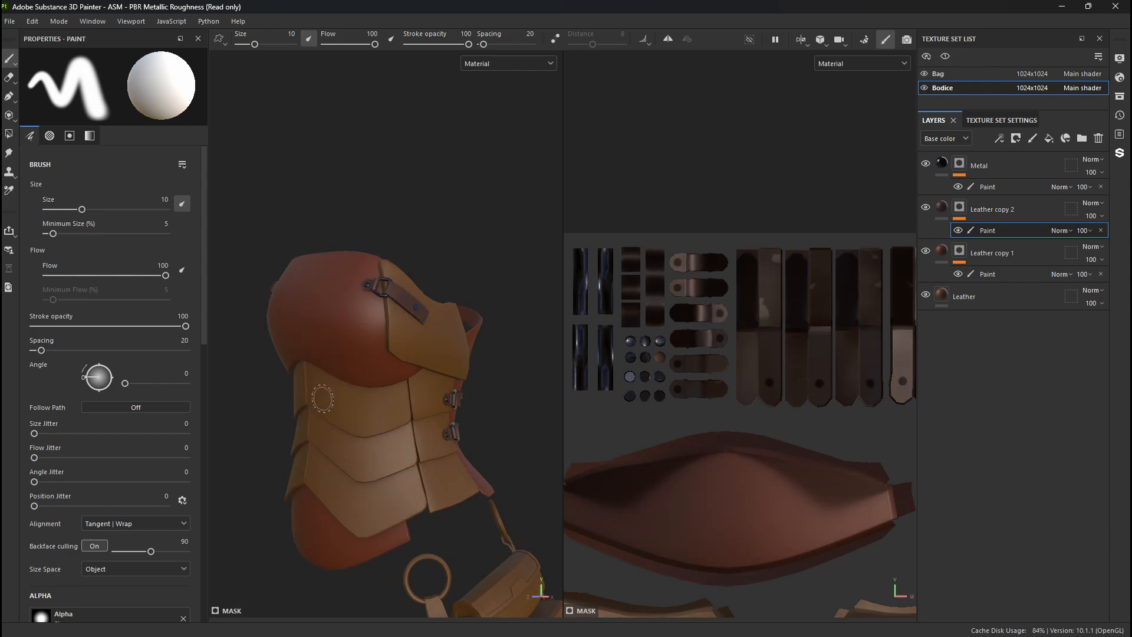
mouse_move(323, 398)
right_mouse_down("alt")
mouse_move(393, 420)
mouse_move(388, 400)
right_mouse_up("alt")
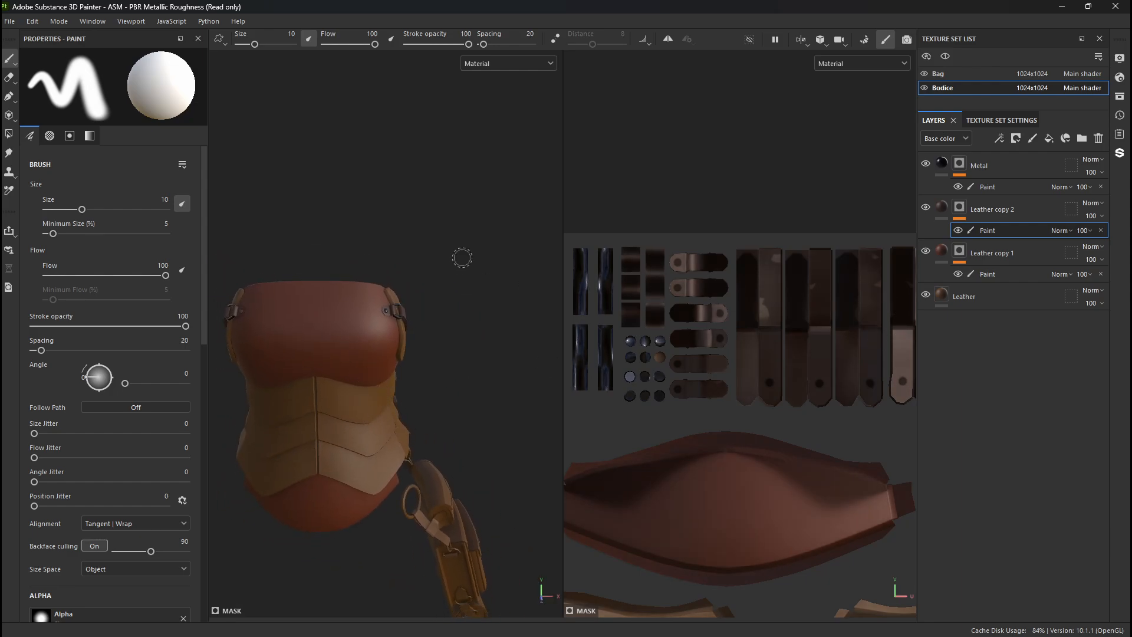
left_click_drag(462, 256, 412, 215, "alt")
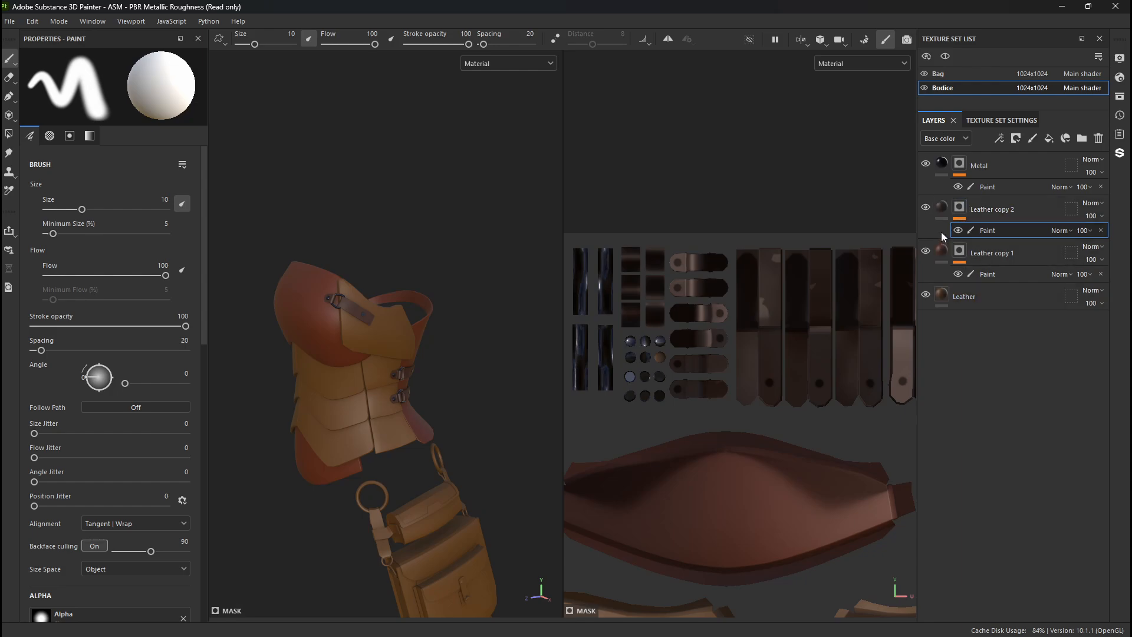
- Try a bright orange base color (FF5400) on the Leather copy 2 layer and check the straps from several angles
left_click(942, 210)
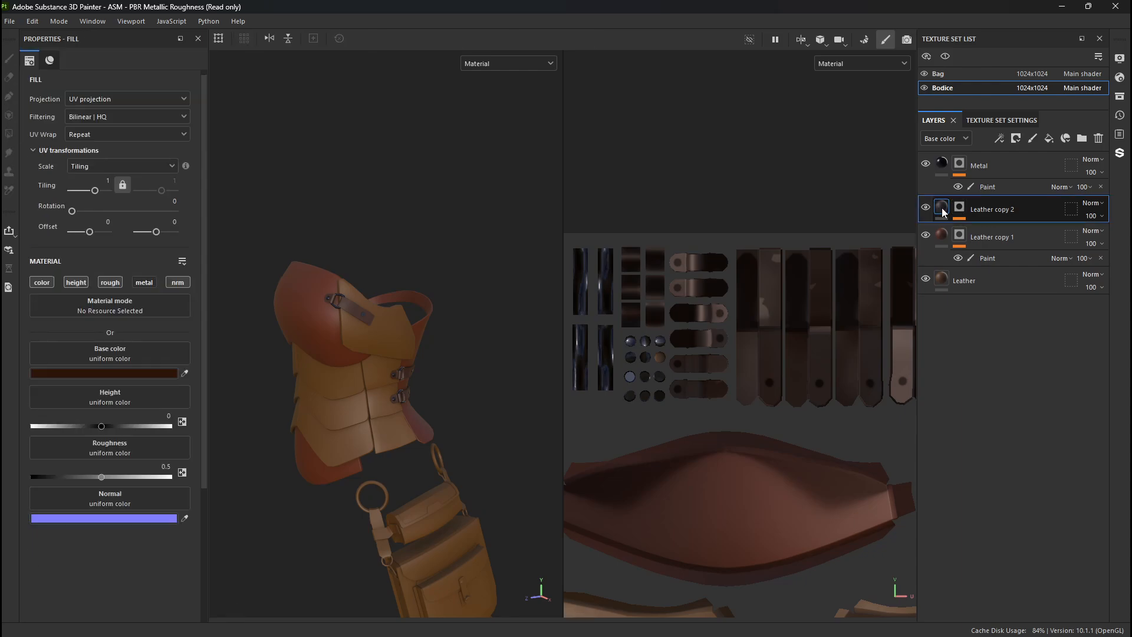
left_click(143, 373)
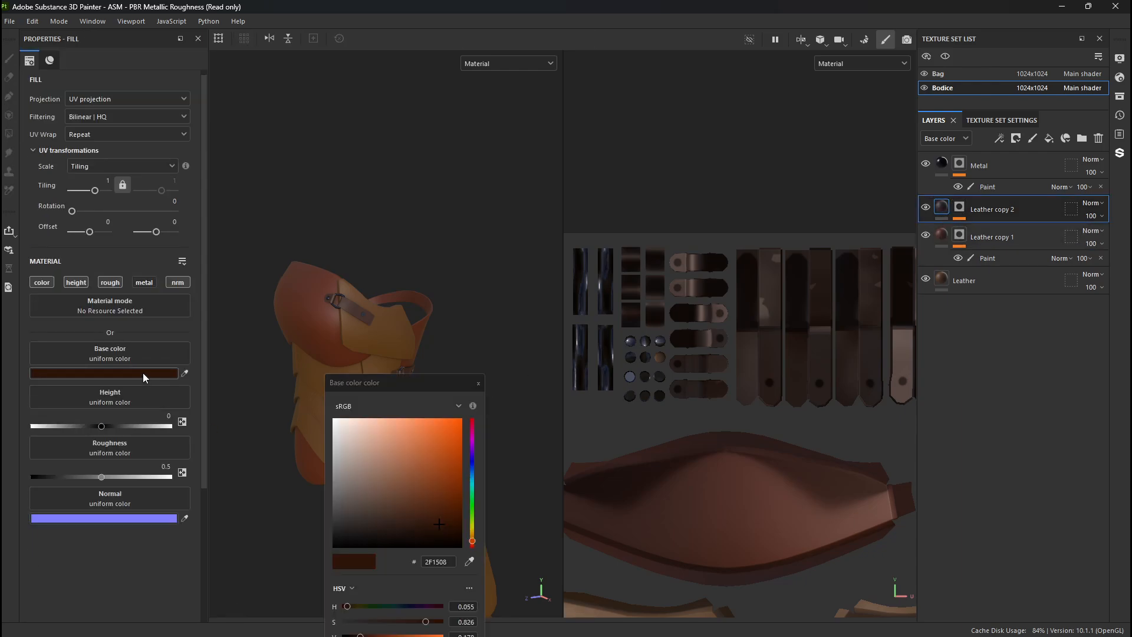
left_click_drag(378, 464, 771, 338)
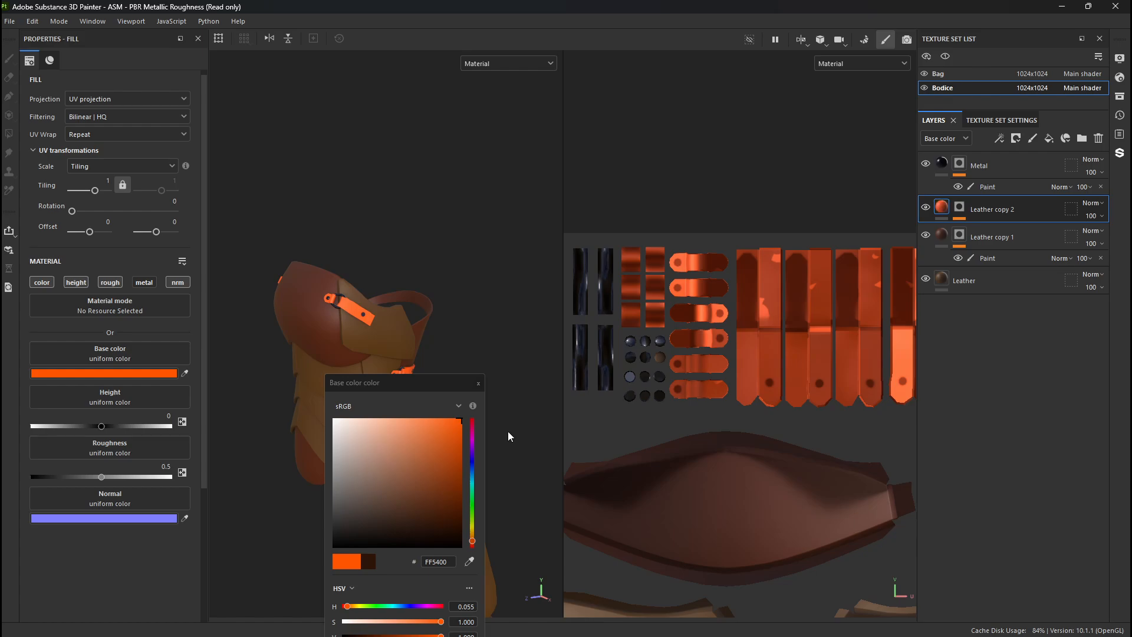
left_click_drag(264, 301, 358, 277, "alt")
middle_click_drag(333, 233, 309, 52, "alt")
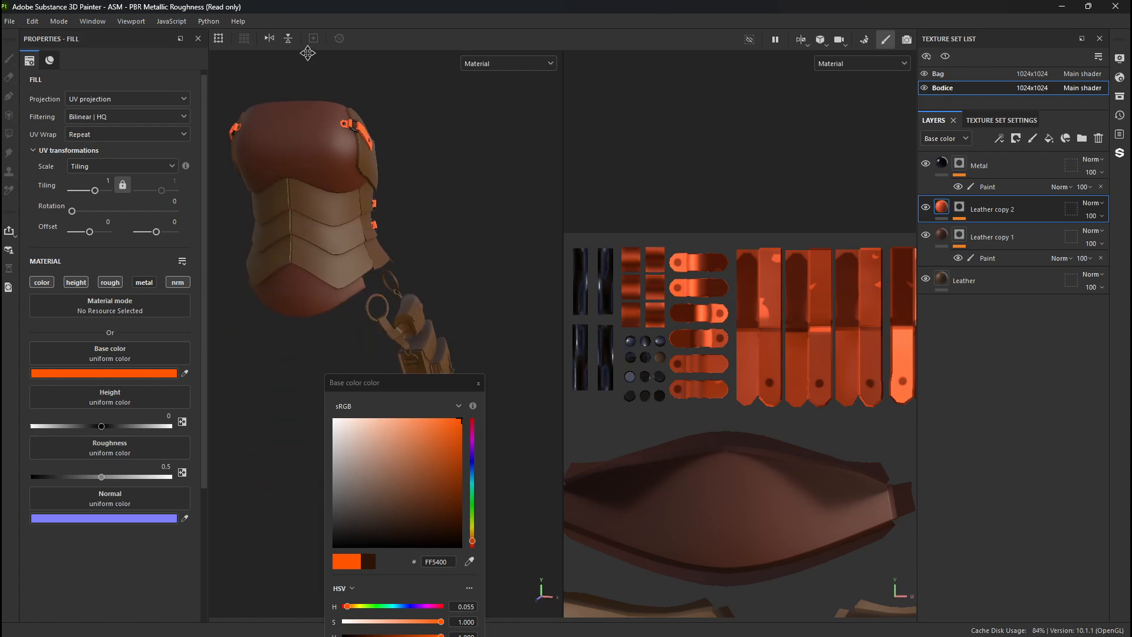
left_click_drag(565, 231, 394, 237, "alt")
left_click_drag(394, 237, 513, 231, "alt")
left_click_drag(804, 234, 868, 223, "alt")
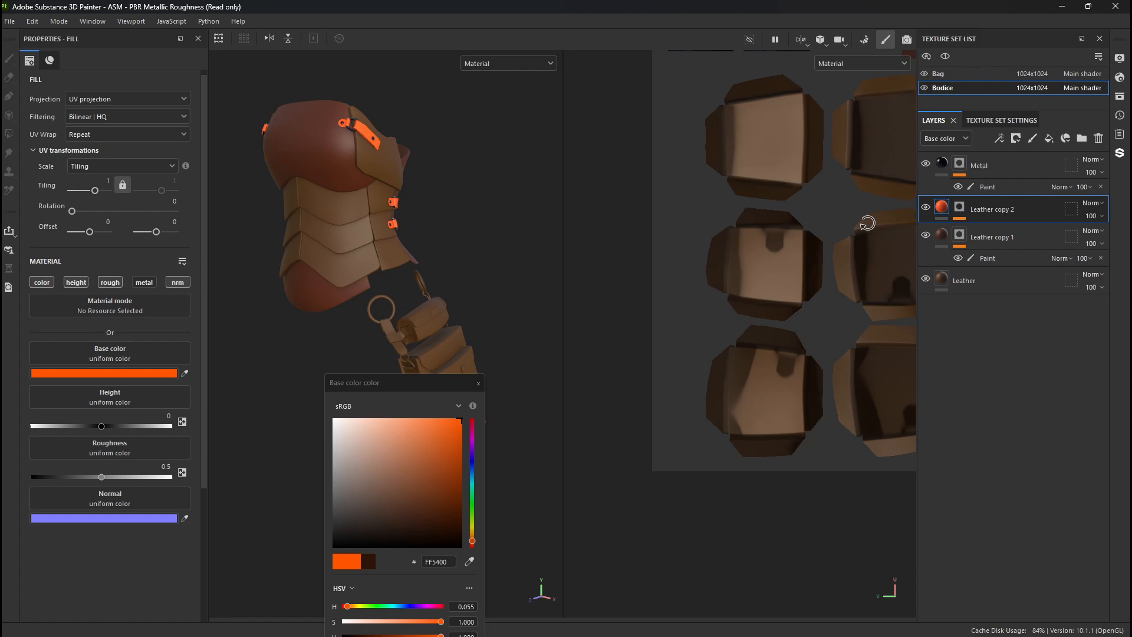
left_click_drag(519, 236, 454, 328, "alt")
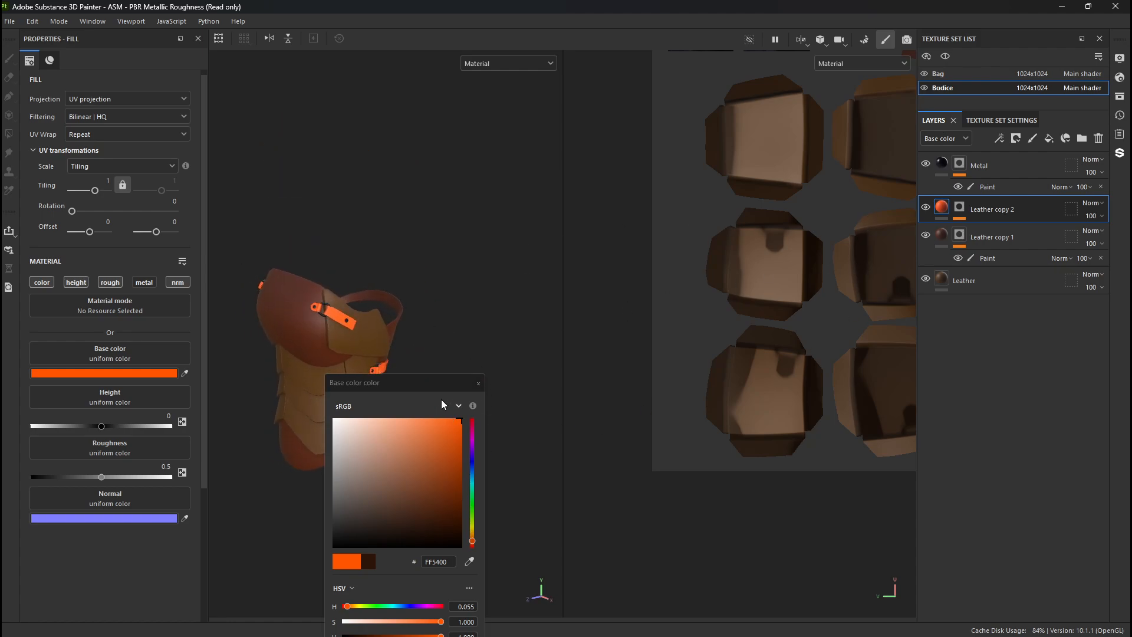
left_click_drag(415, 382, 529, 246)
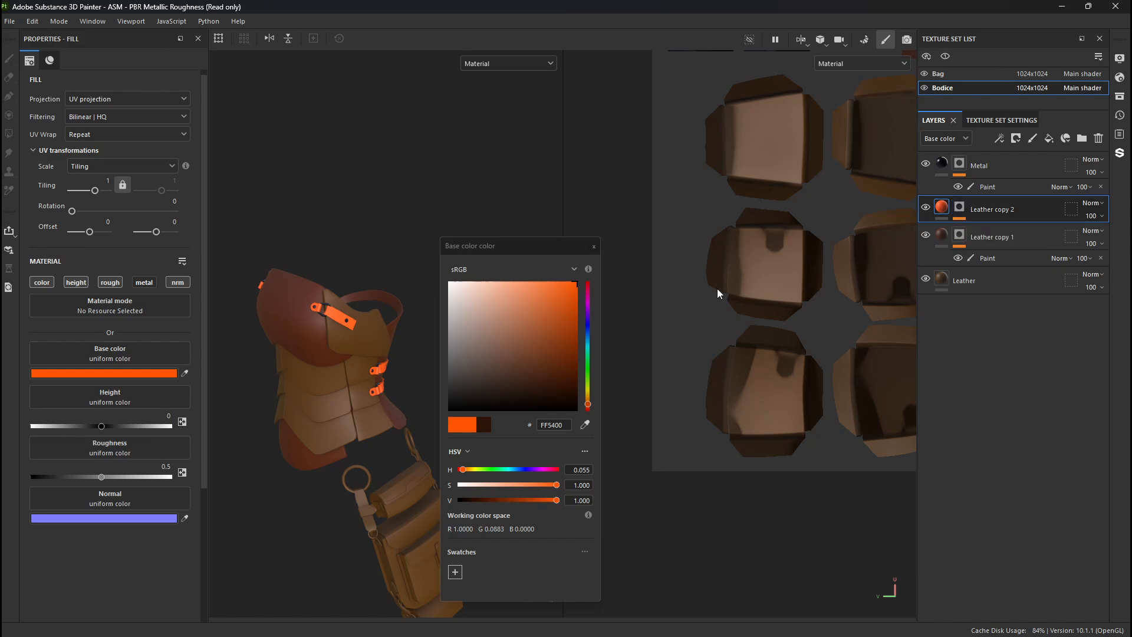
- Try a dark green base color (06841B) on the Leather copy 2 layer
left_click(588, 365)
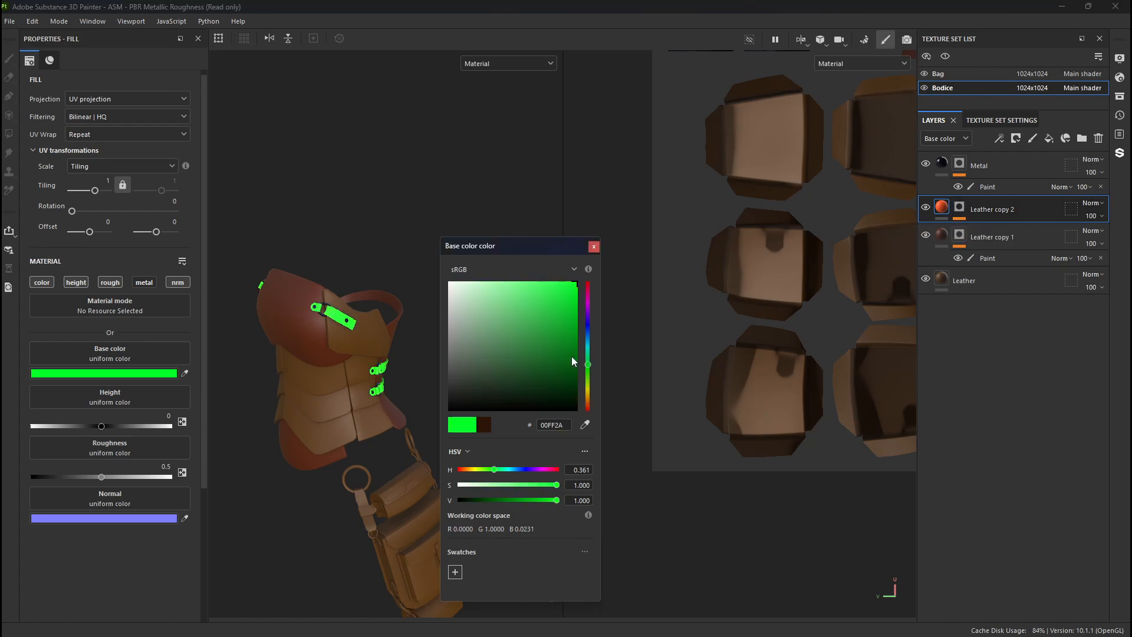
left_click(571, 344)
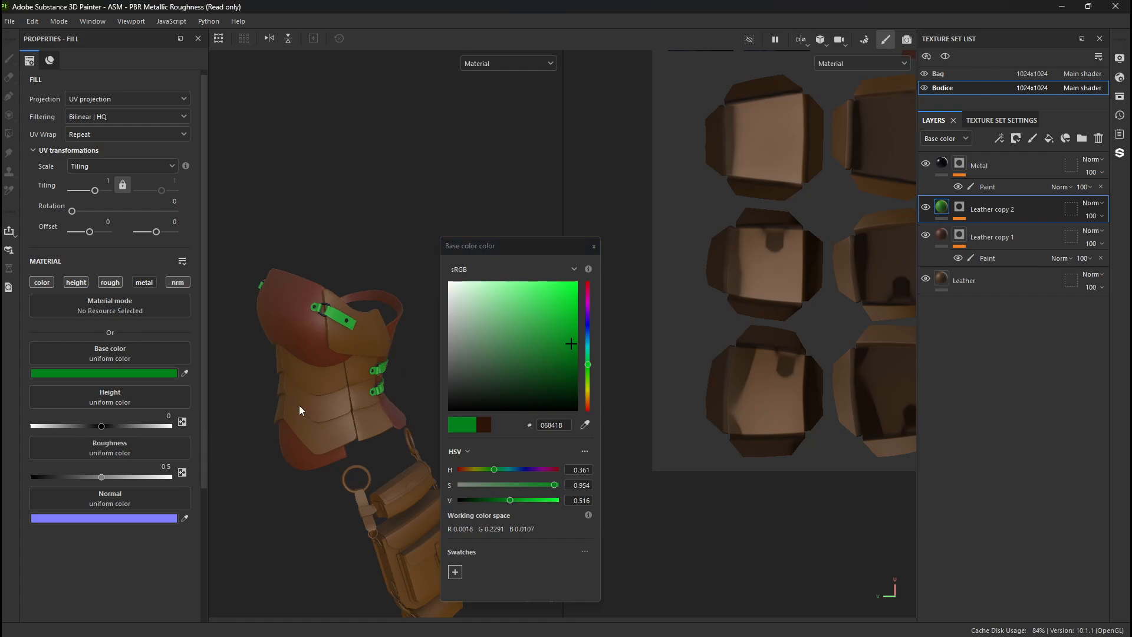
left_click(947, 238)
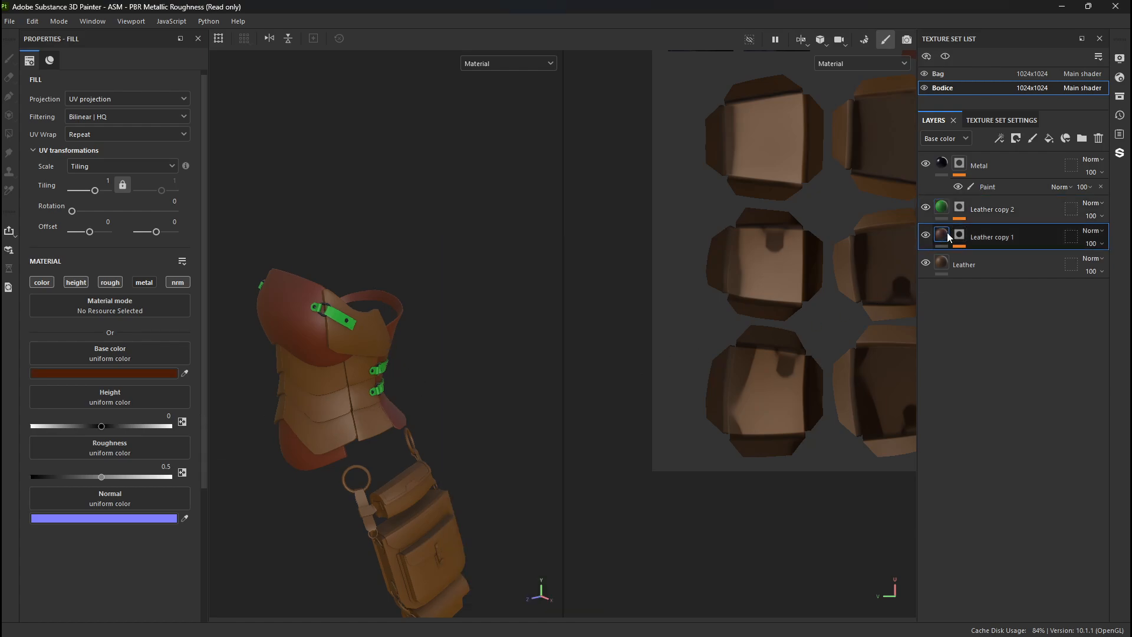
left_click(949, 211)
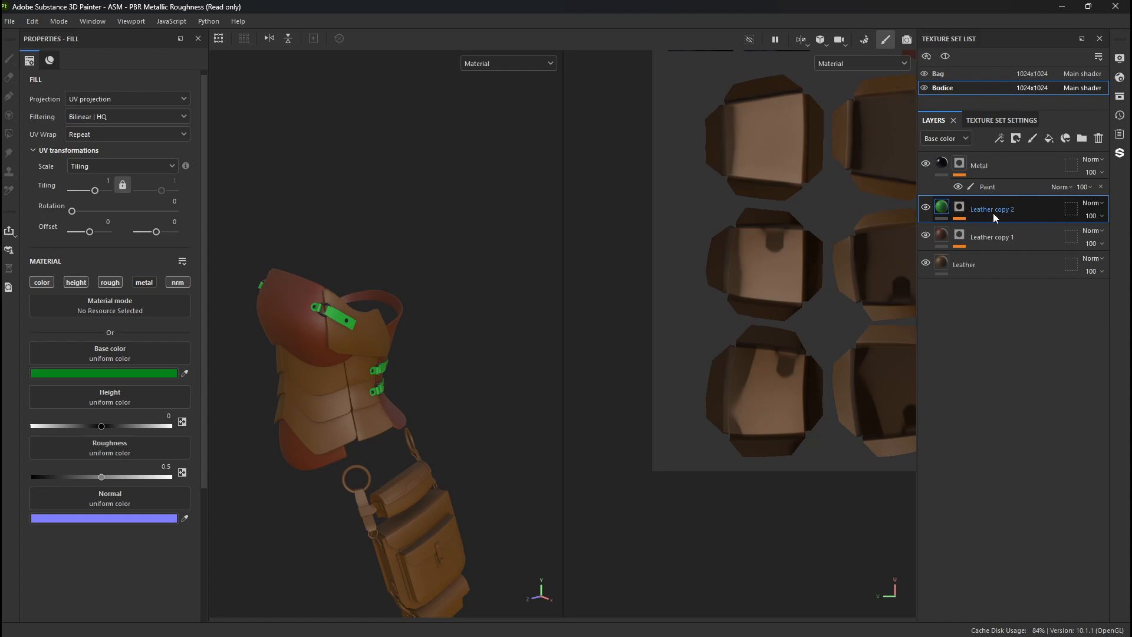
- Undo the trial base color changes on the Leather copy 2 layer
key("Delete")
key("ctrl+z")
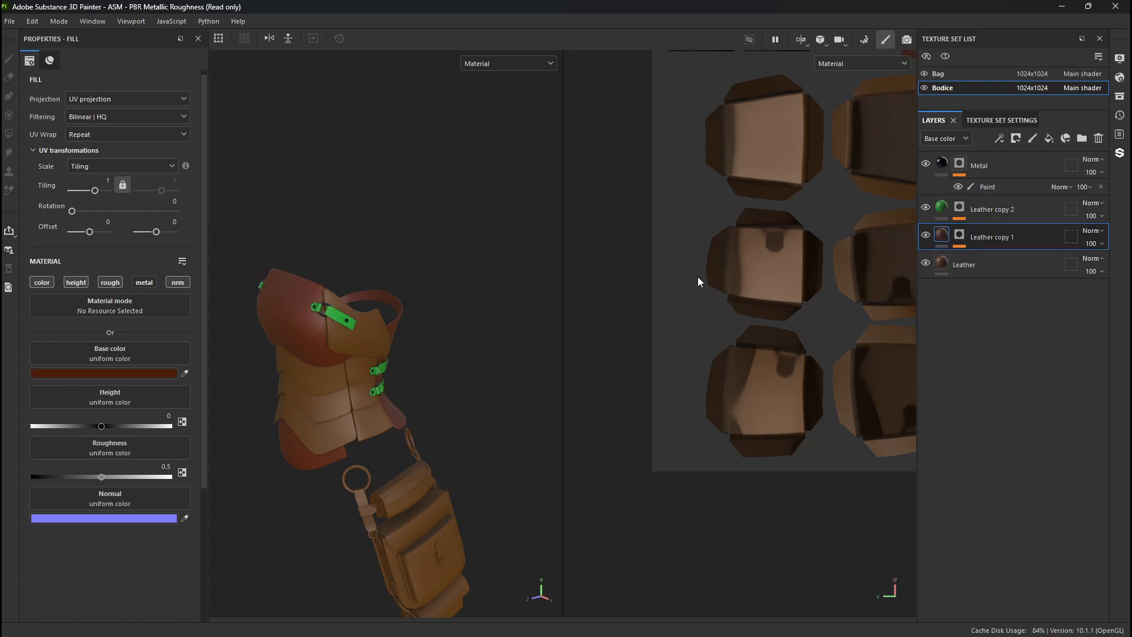
key("ctrl+z")
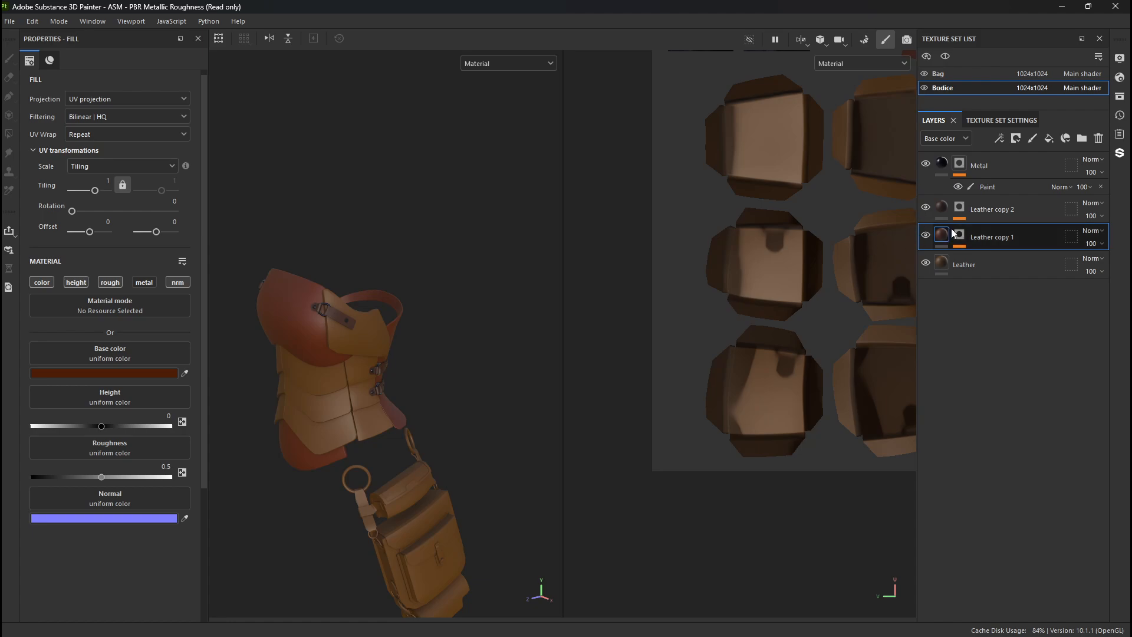
- In base color view, sample the bodice's main leather color for Leather copy 2, lighten it to 57360A, and return to material view
left_click(944, 208)
left_click(141, 373)
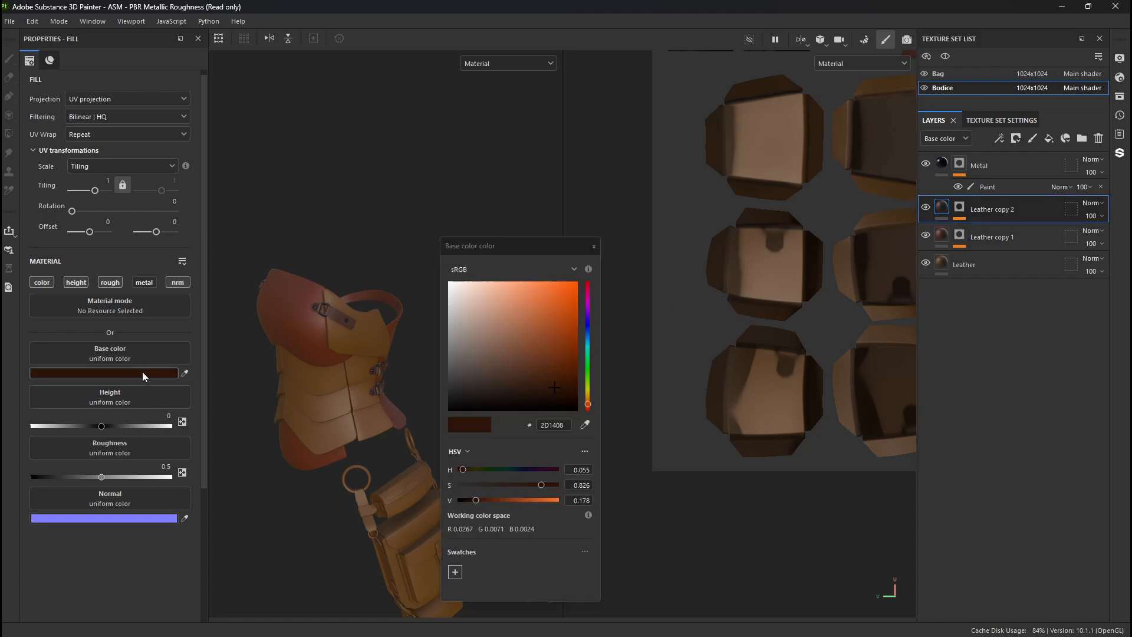
key("c")
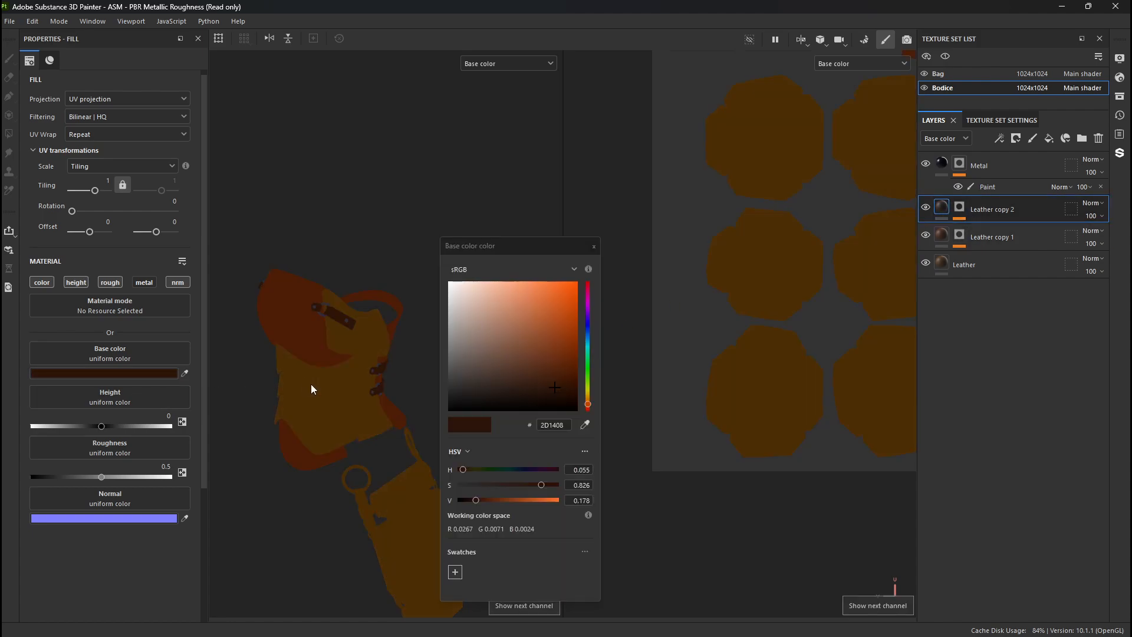
left_click(586, 424)
left_click(321, 416)
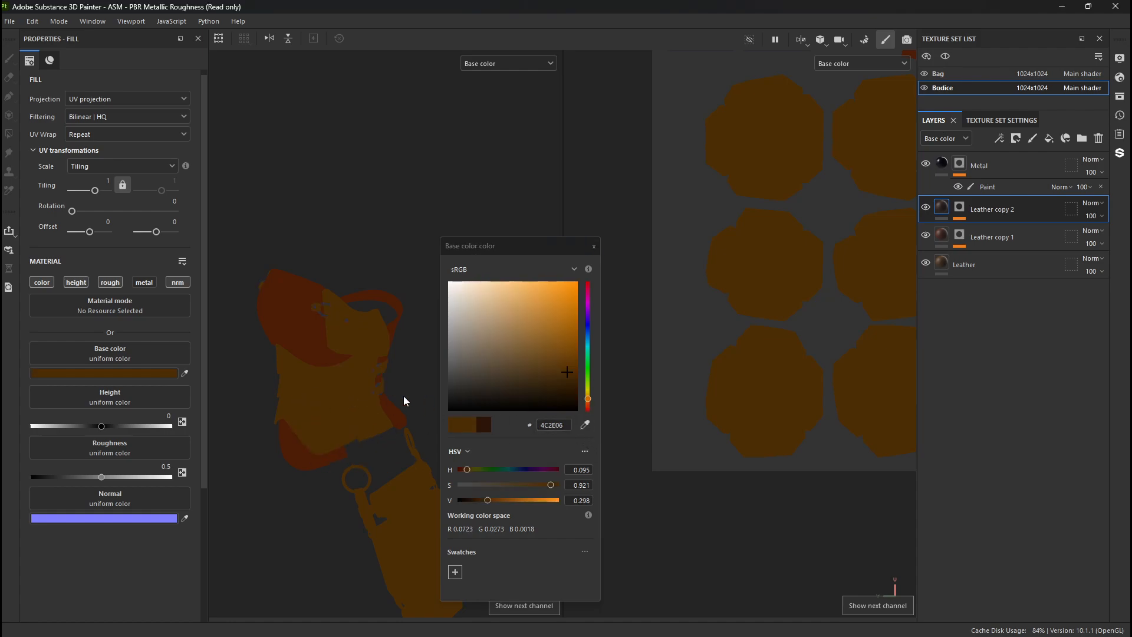
left_click(561, 368)
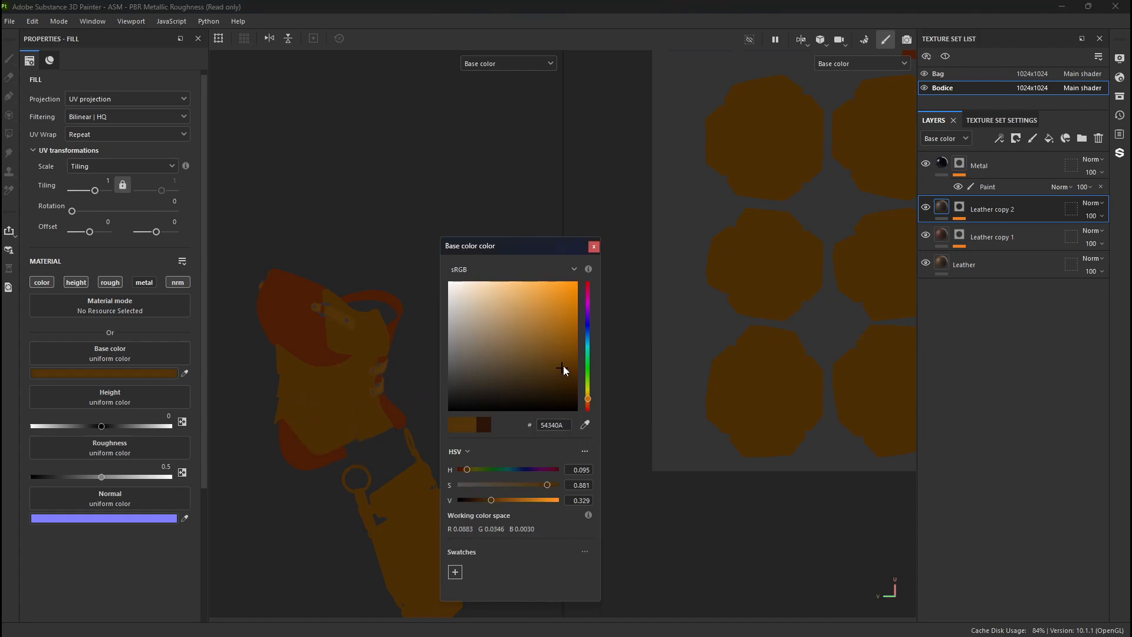
left_click(594, 247)
key("m")
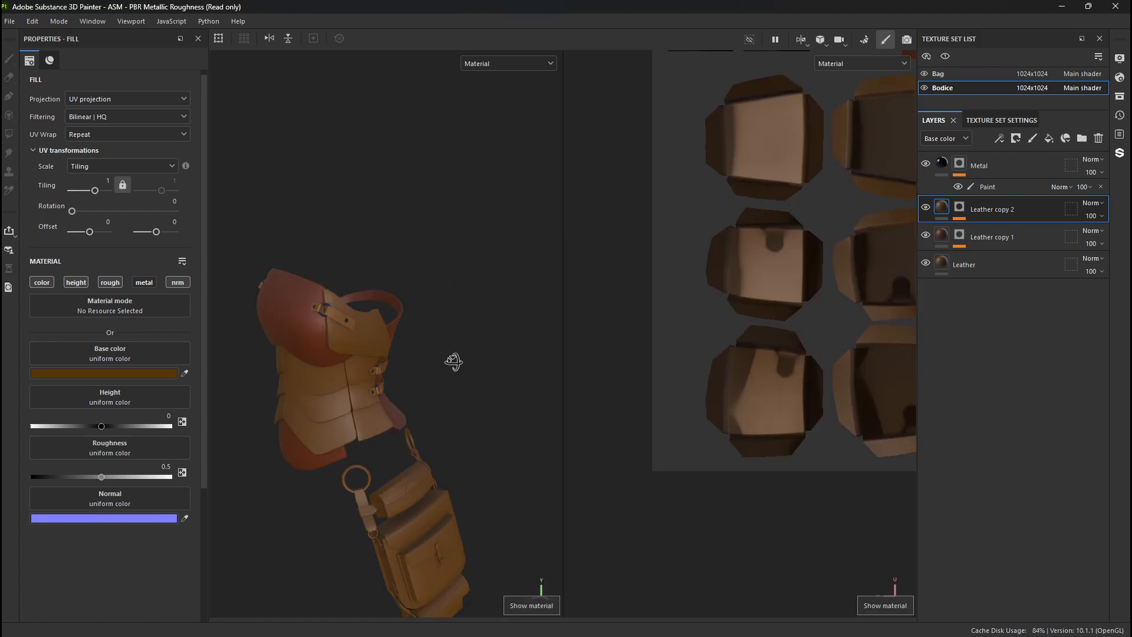
- Desaturate the Leather copy 2 base color to a paler brown at about the same brightness
left_click_drag(452, 359, 421, 360, "alt")
left_click(87, 373)
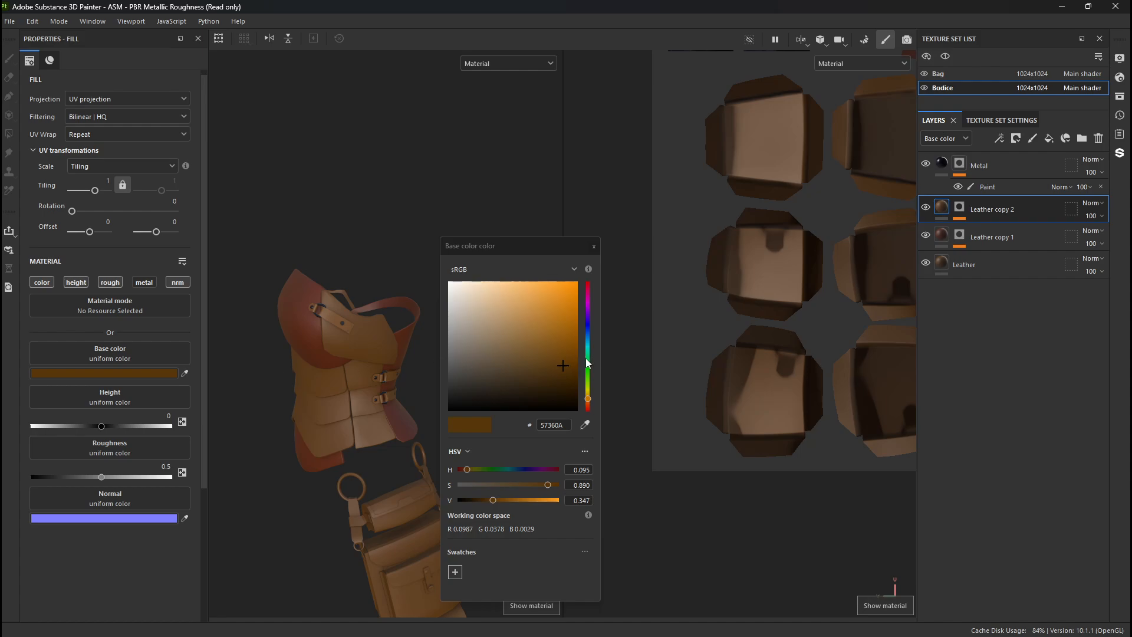
left_click_drag(559, 364, 498, 363)
left_click(594, 246)
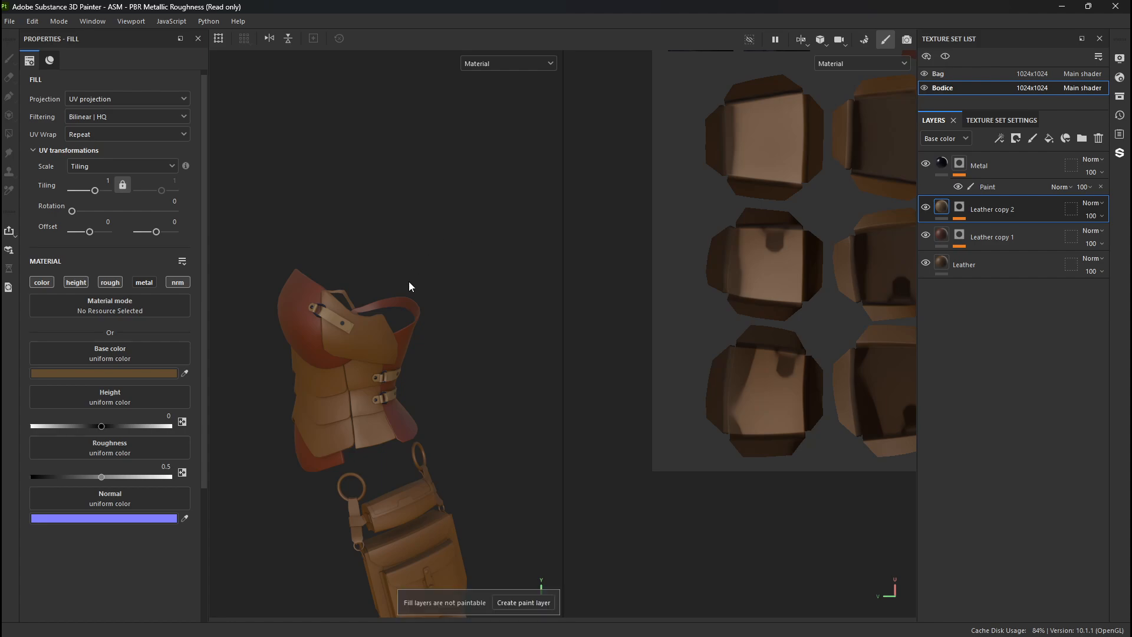
- Examine the paler straps and buckle tabs up close and from all around the bodice
mouse_move(409, 287)
left_mouse_down("alt")
mouse_move(412, 308)
mouse_move(417, 296)
mouse_move(372, 304)
mouse_move(435, 317)
mouse_move(275, 296)
mouse_move(283, 303)
left_mouse_up("alt")
middle_click_drag(283, 303, 296, 246, "alt")
right_click_drag(296, 246, 501, 433, "alt")
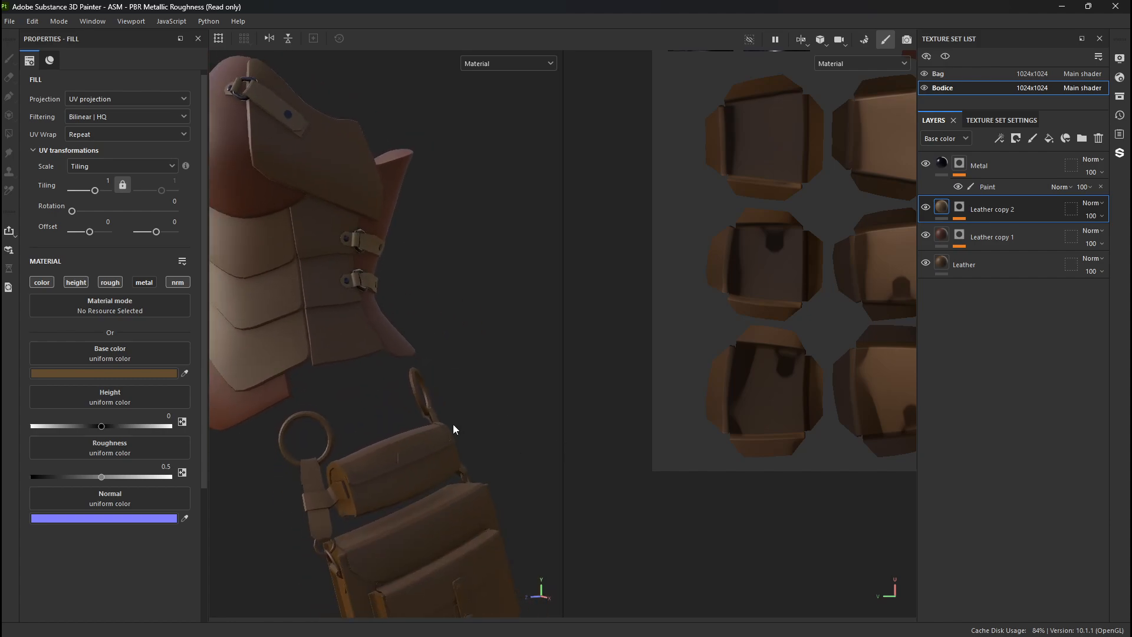
left_click_drag(453, 429, 352, 384, "alt")
middle_click_drag(352, 384, 364, 318, "alt")
left_click_drag(364, 319, 457, 330, "alt")
right_click_drag(458, 330, 303, 281, "alt")
middle_click_drag(303, 281, 446, 360, "alt")
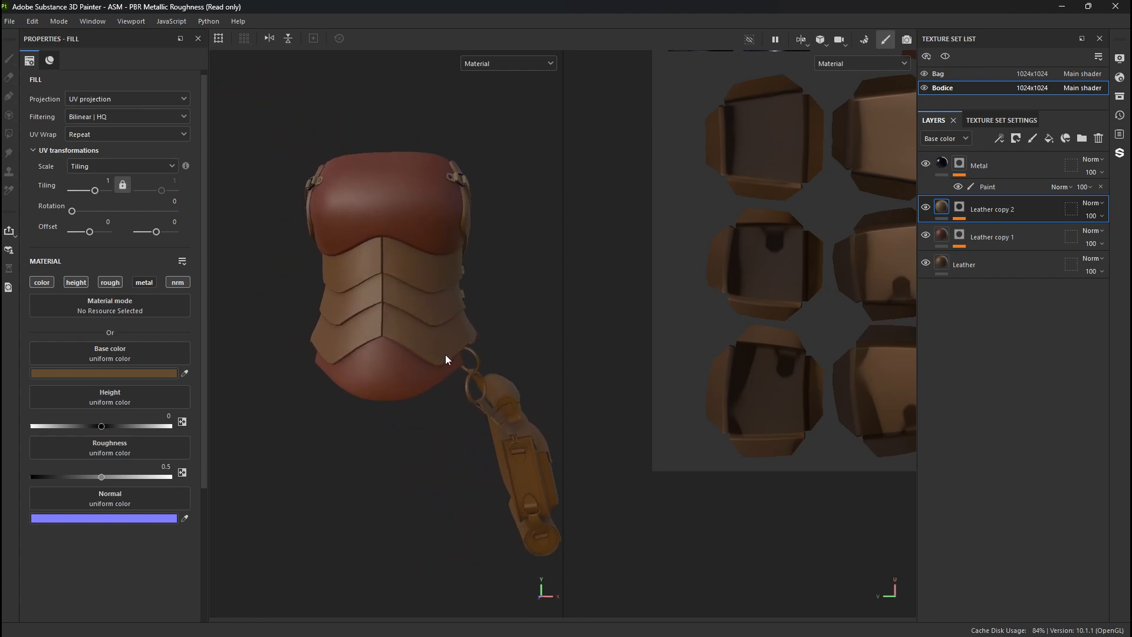
left_click_drag(446, 361, 413, 383, "alt")
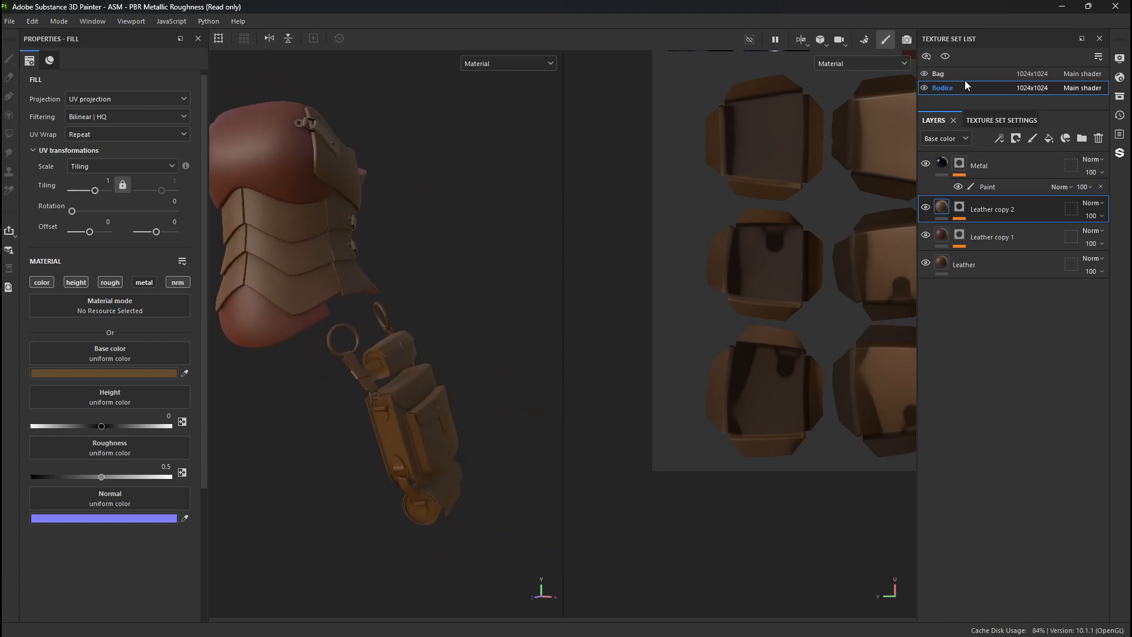
- Copy the Metal layer from the Bodice texture set and paste it above Fill layer 1 in the Bag texture set
left_click(950, 74)
left_click(950, 87)
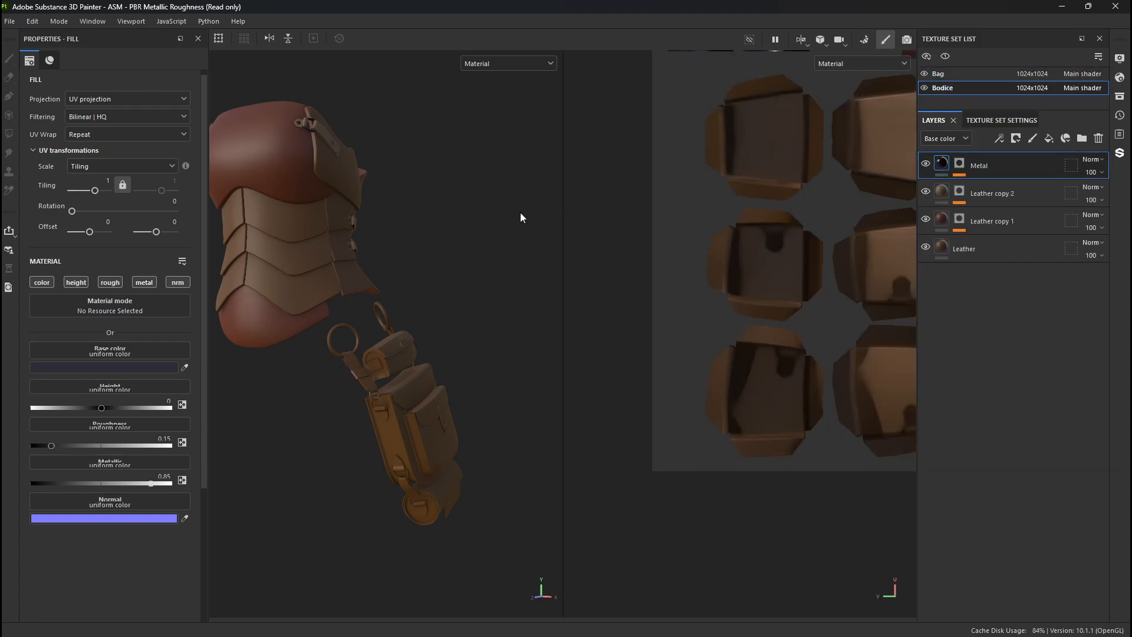
left_click_drag(521, 218, 361, 210, "alt")
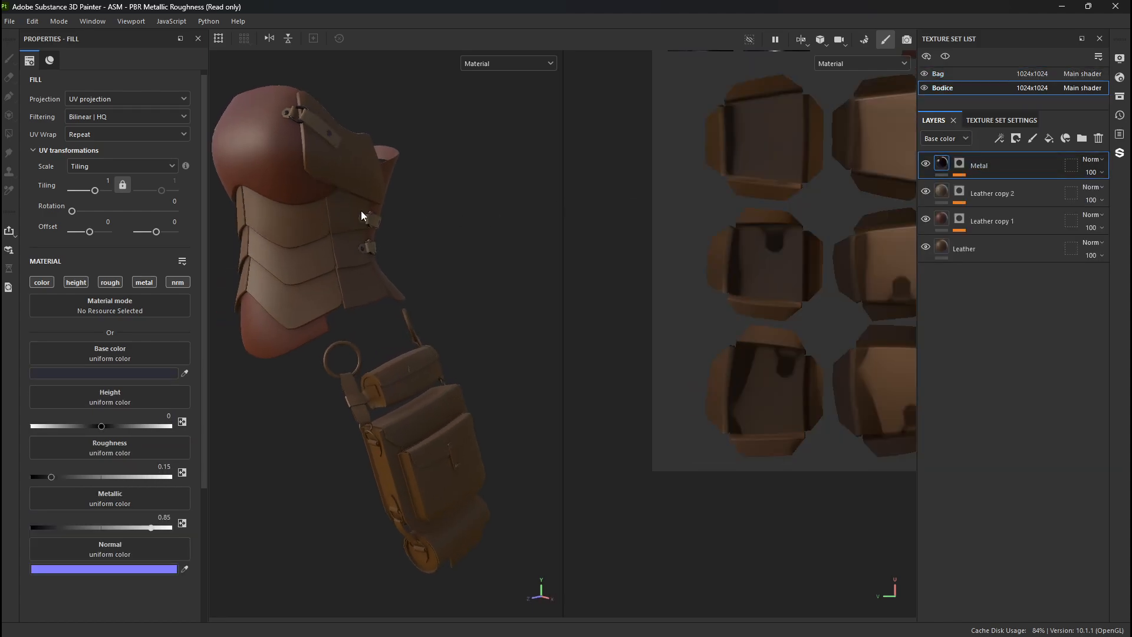
right_click(1018, 165)
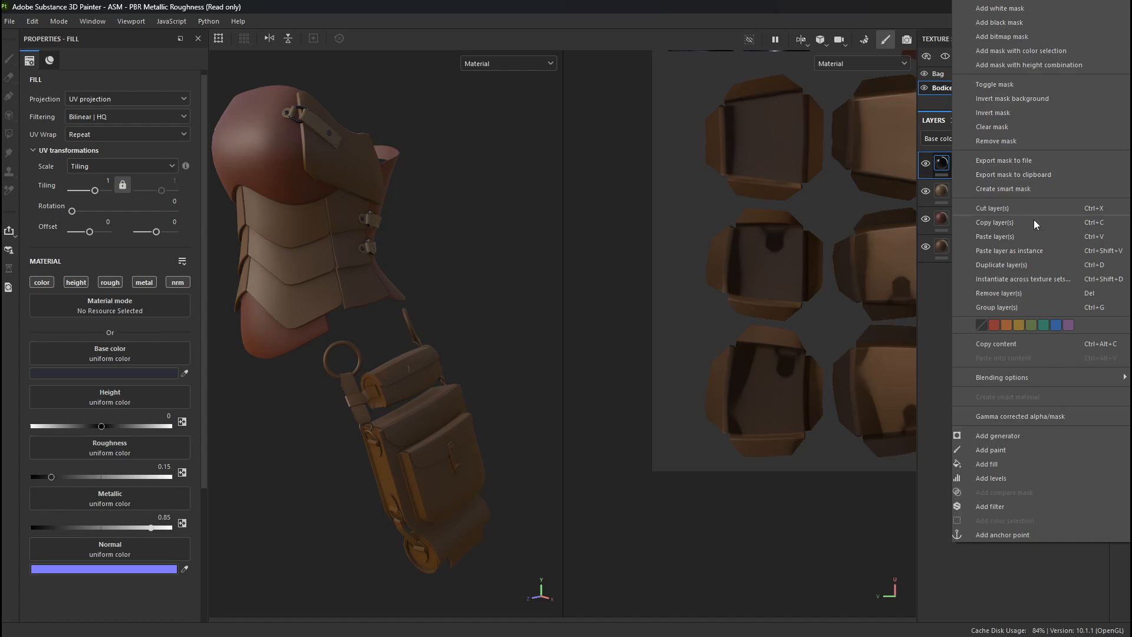
left_click(999, 224)
left_click(997, 72)
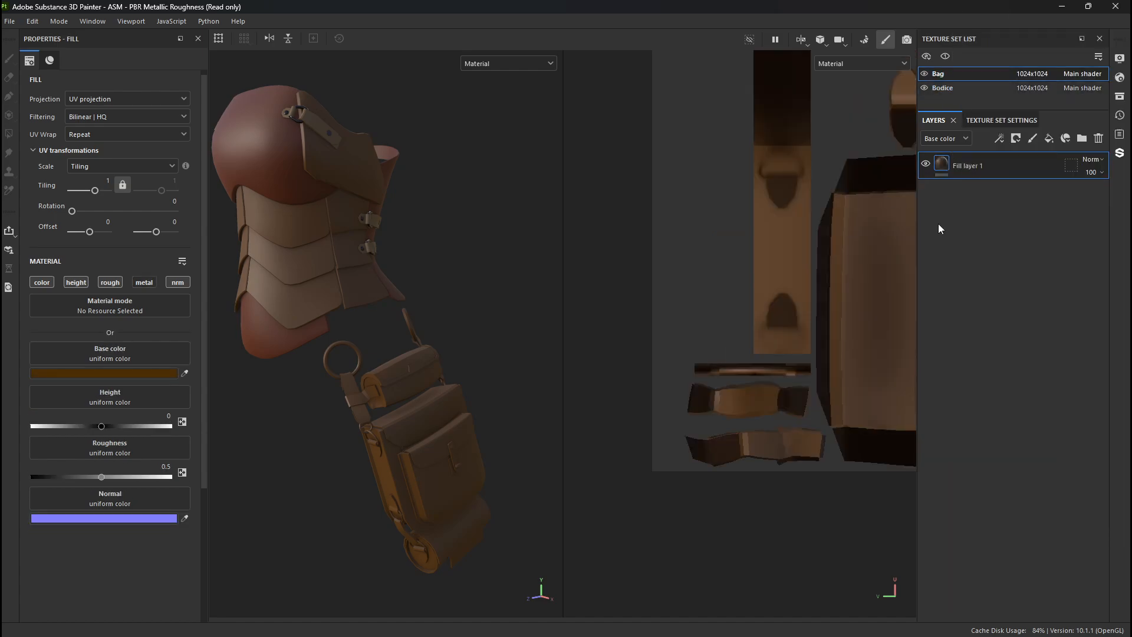
key("ctrl+v")
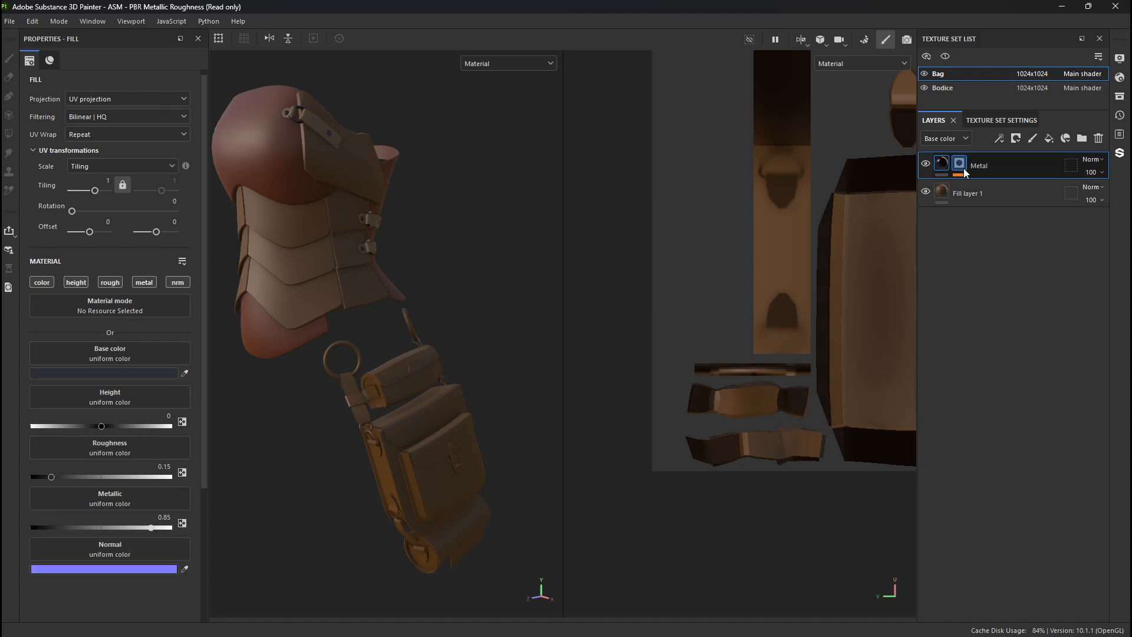
- Clear the mask on the Bag's pasted Metal layer
left_click(962, 164)
right_click(985, 189)
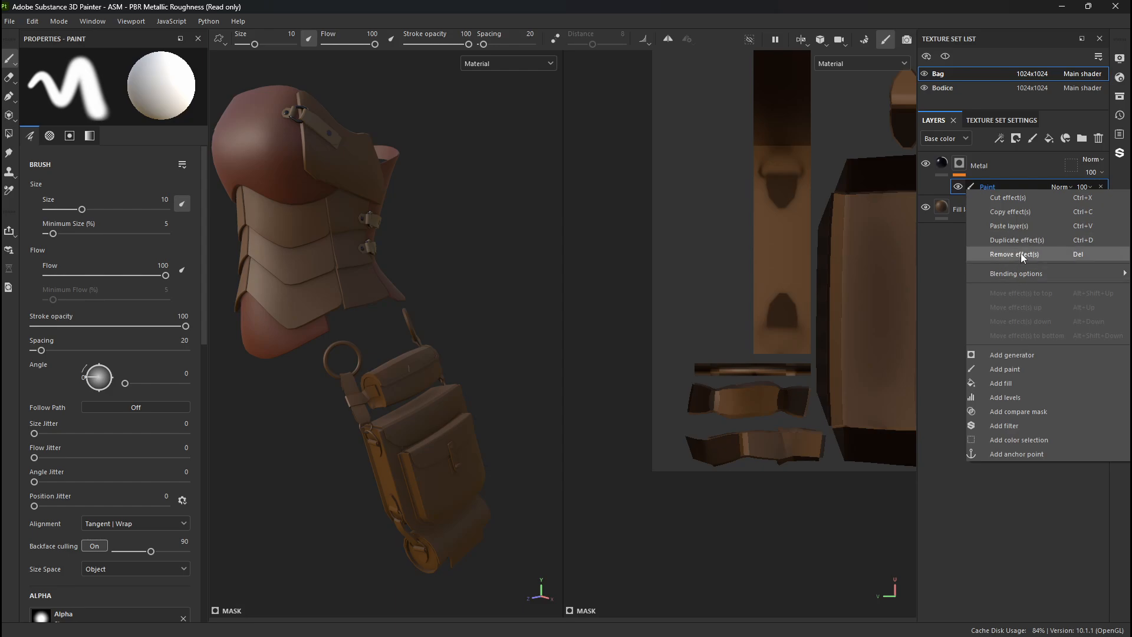
left_click(940, 242)
left_click(961, 167)
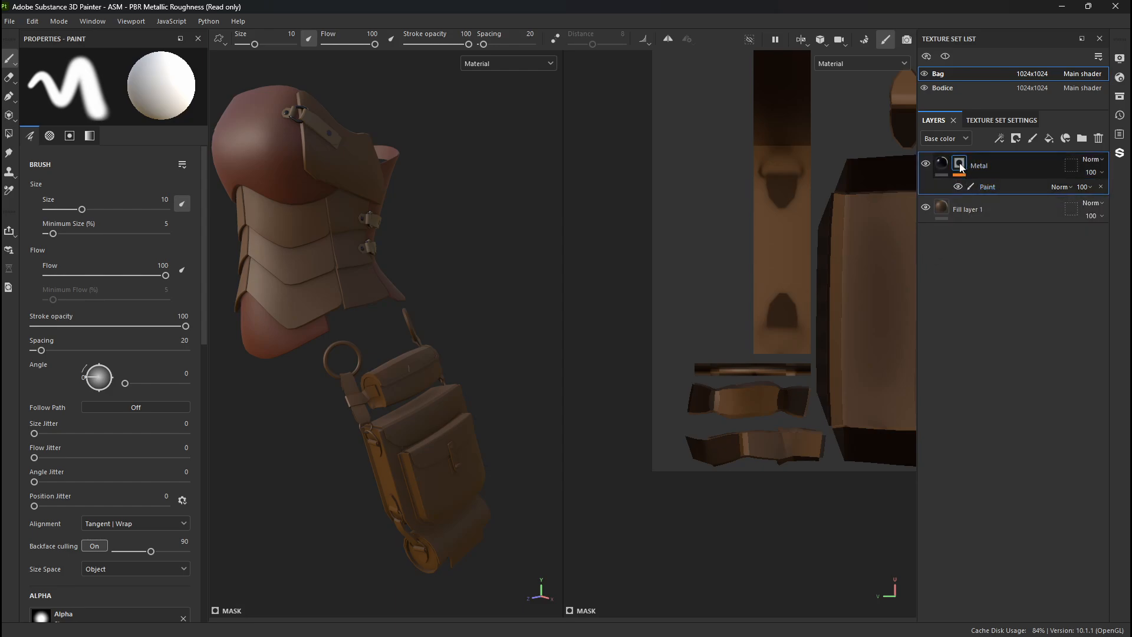
right_click(961, 167)
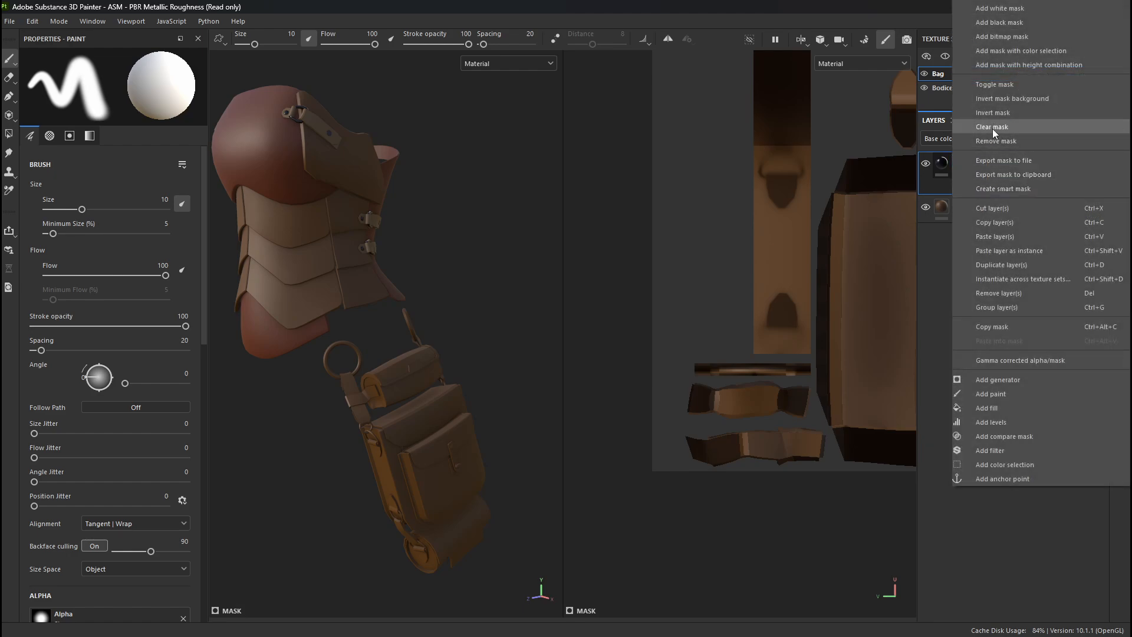
left_click(999, 130)
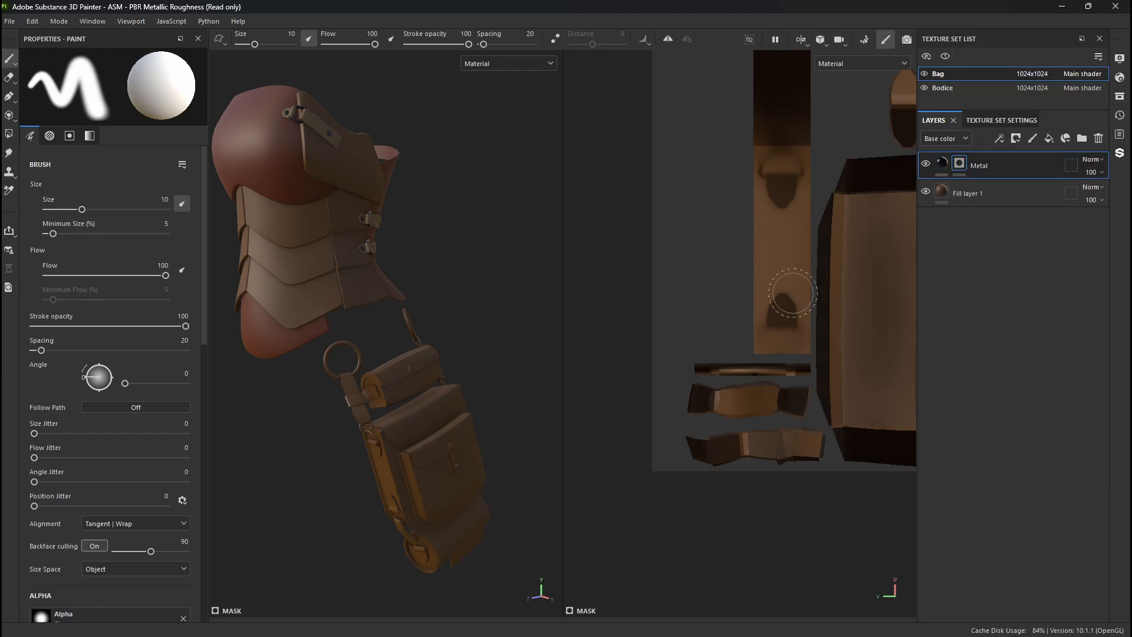
- Mask in the metal on the bag's large front hanging ring using Polygon Fill in Mesh mode
key("4")
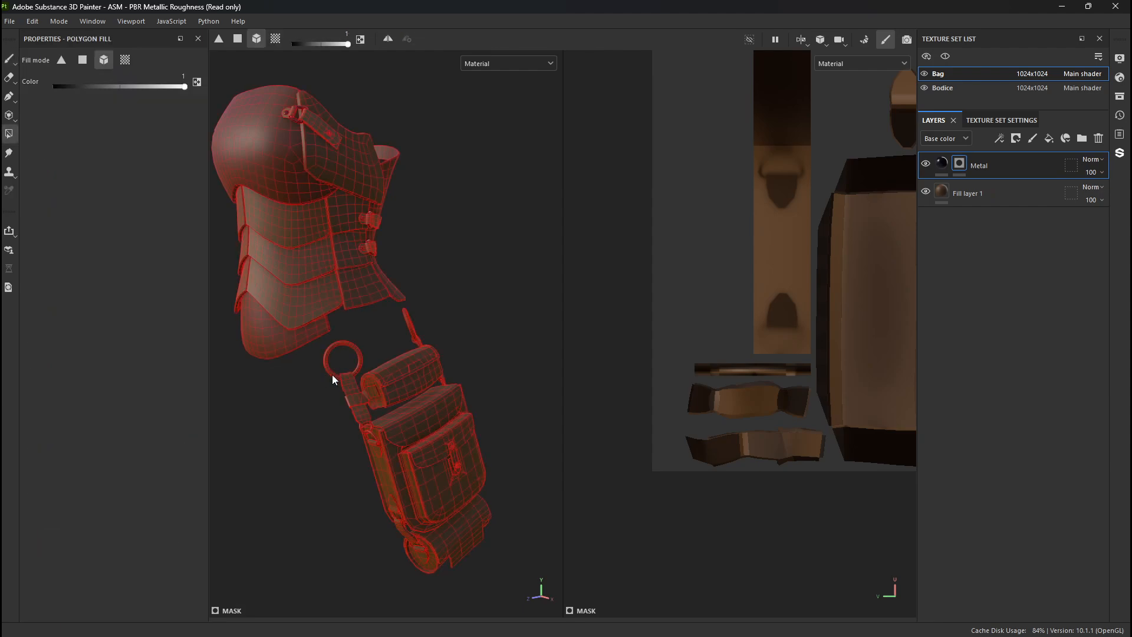
right_click_drag(372, 276, 630, 505, "alt")
middle_click_drag(373, 389, 446, 282, "alt")
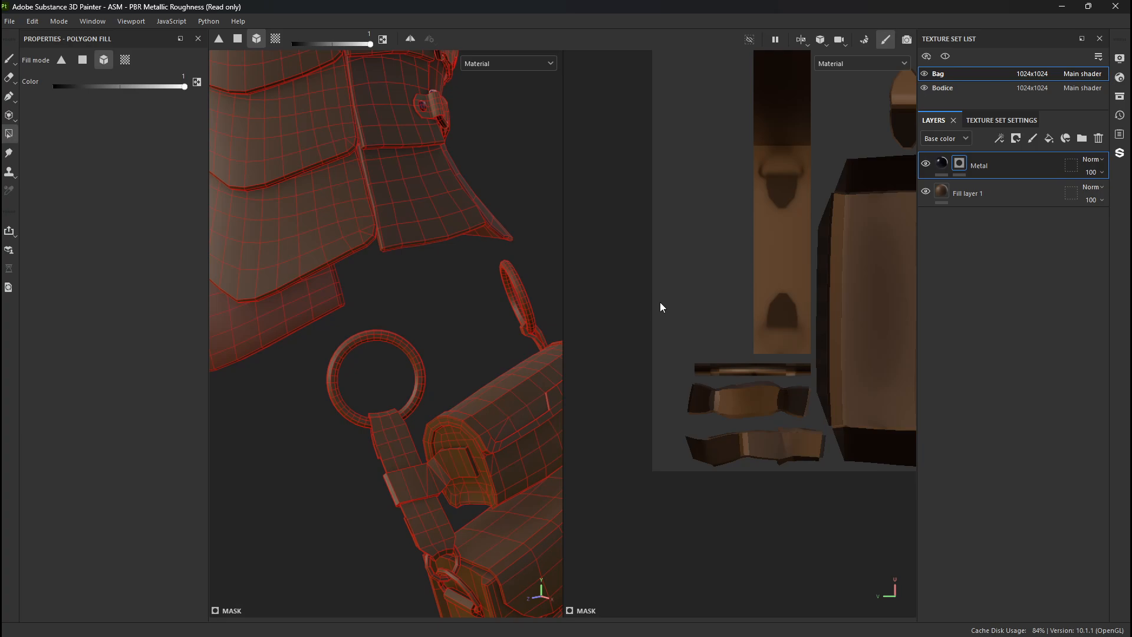
left_click(387, 342)
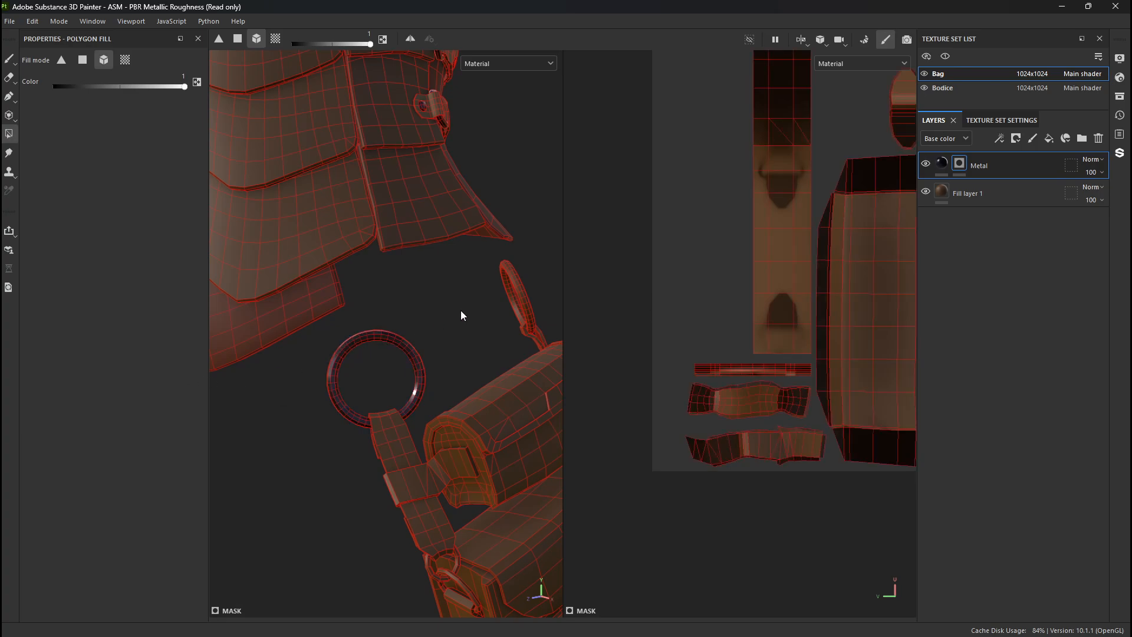
- Mask in the metal on the bag's second hanging ring and the upper side D-ring using Polygon Fill in Mesh mode
left_click(512, 284)
middle_click_drag(438, 436, 380, 220, "alt")
scroll(381, 225, "up", 3)
left_click(401, 373)
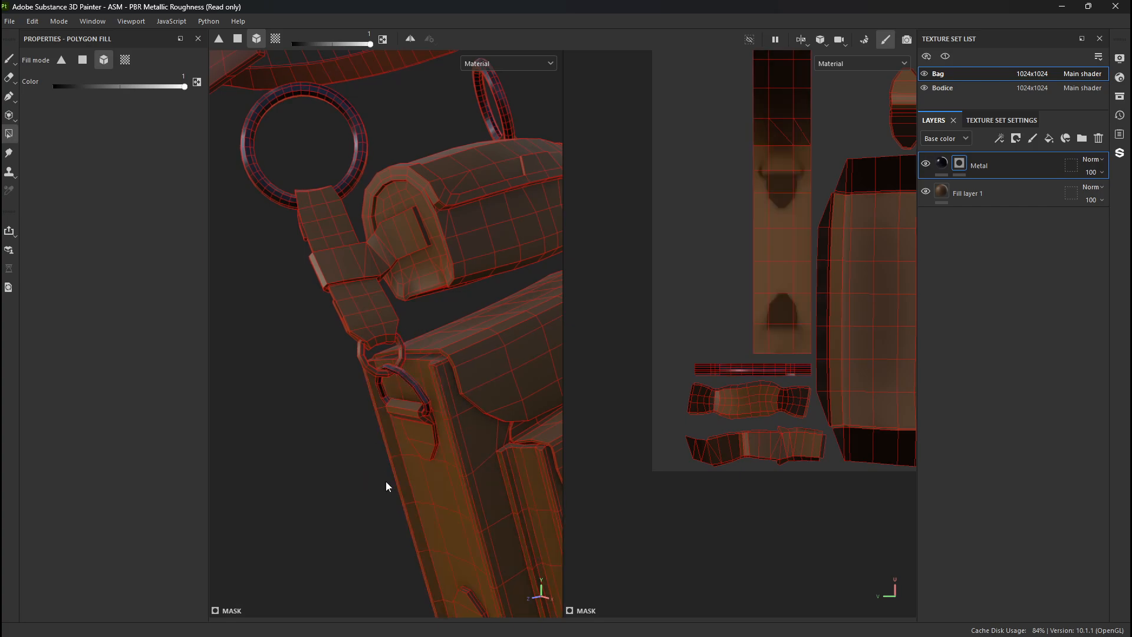
left_click_drag(385, 481, 381, 419, "alt")
middle_click_drag(369, 458, 327, 276, "alt")
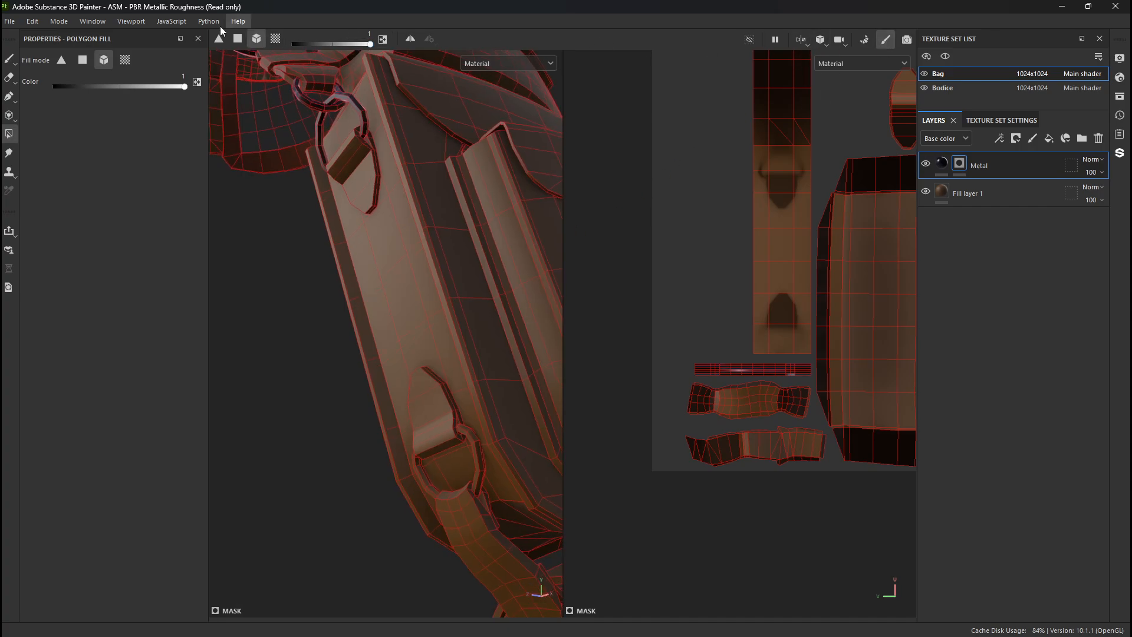
left_click(157, 22)
mouse_move(93, 22)
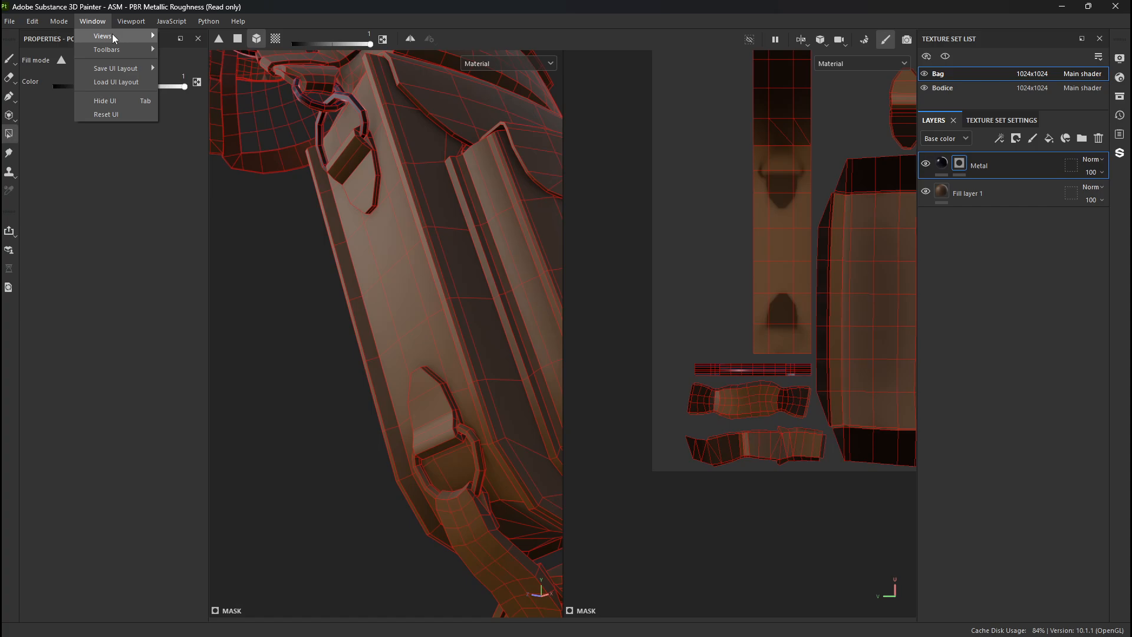
left_click(202, 185)
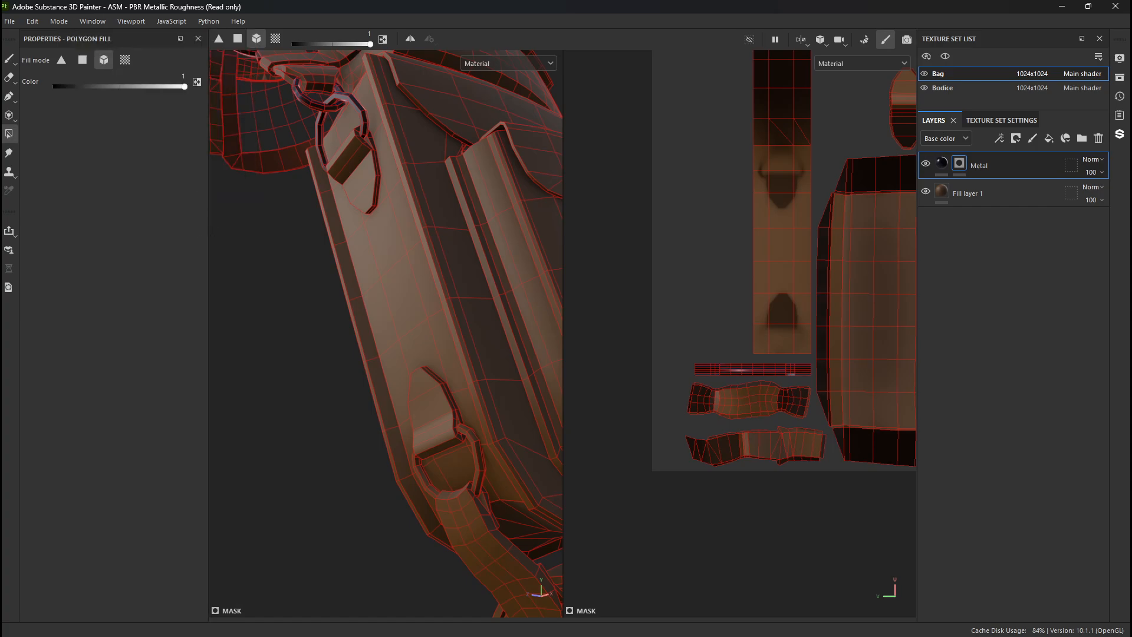
left_click_drag(275, 223, 833, 146)
- Close the shader settings and lower the mesh wireframe opacity in the display settings so the red wireframe is faint
left_click(93, 21)
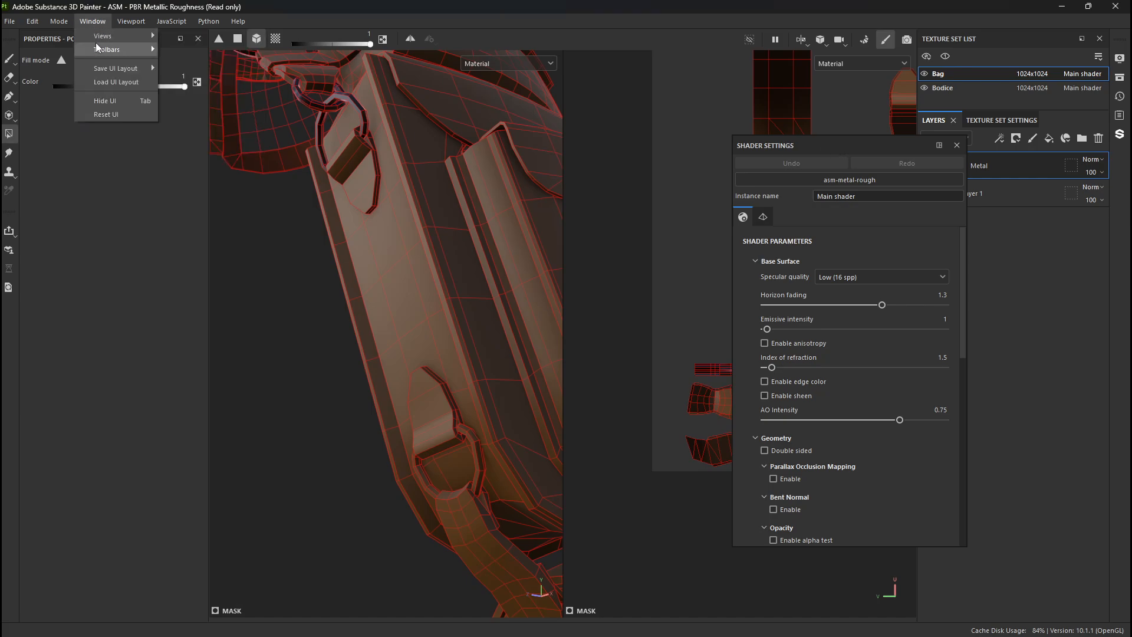
mouse_move(102, 42)
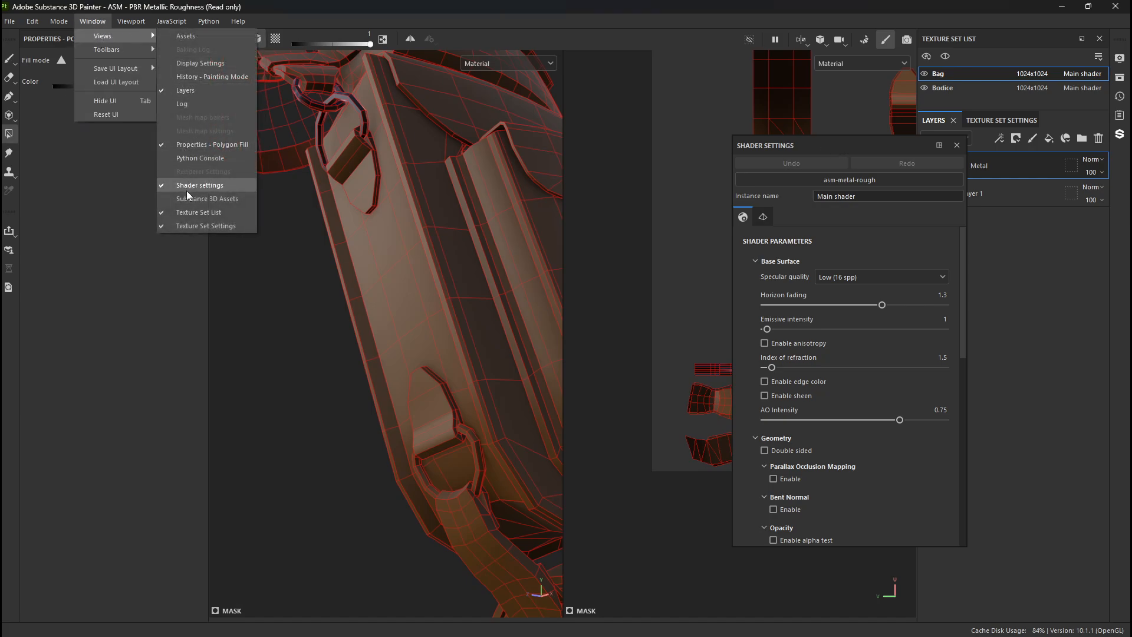
left_click(214, 62)
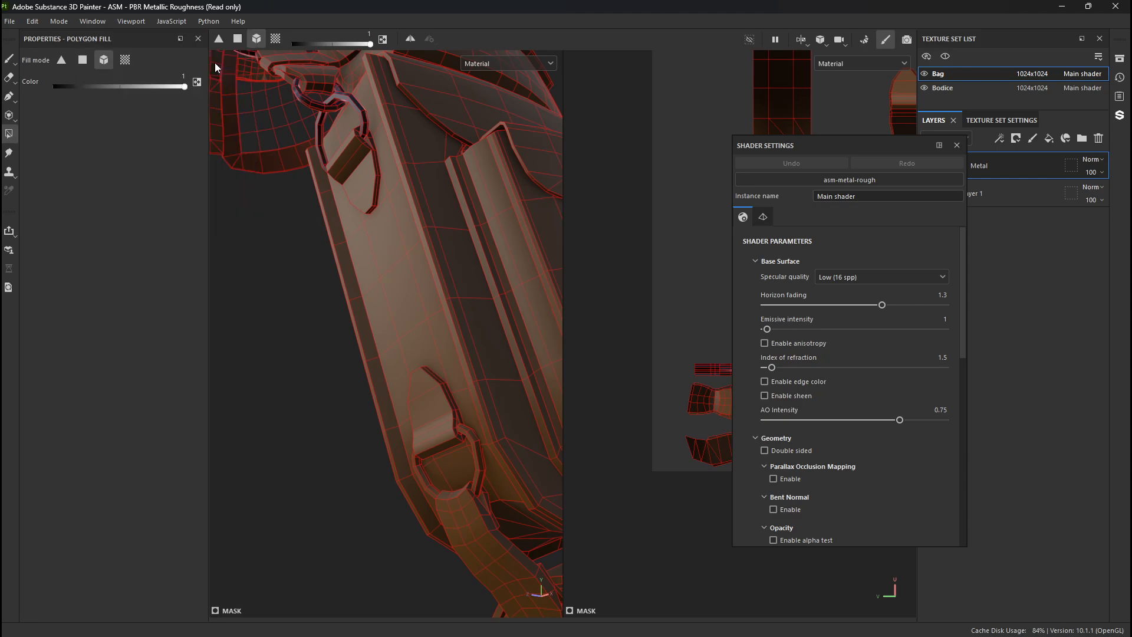
left_click(957, 145)
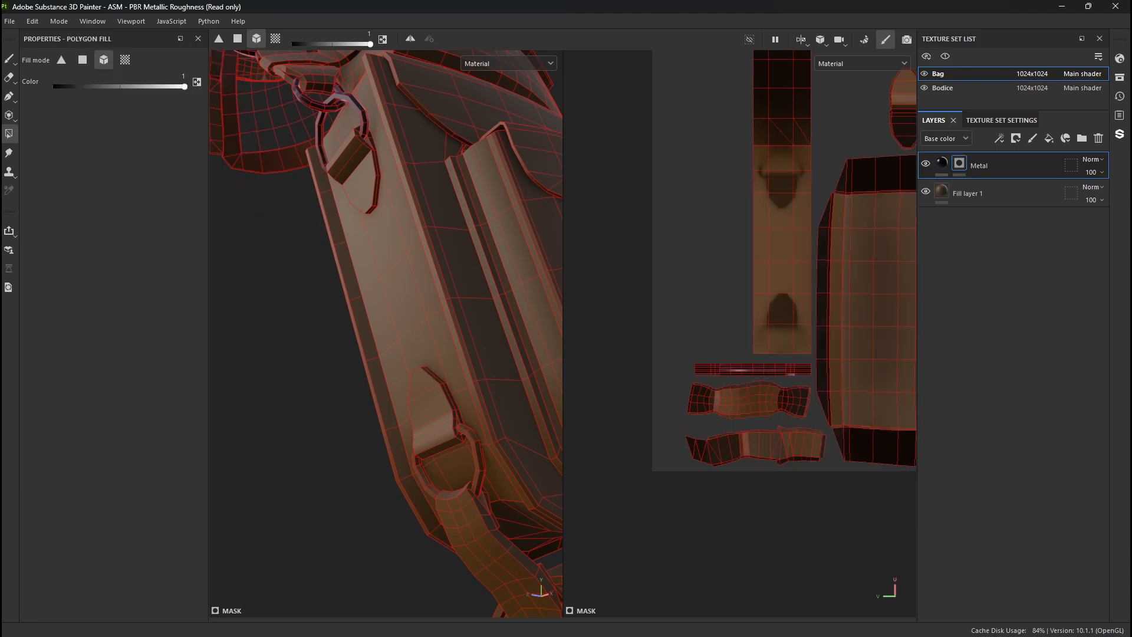
left_click_drag(244, 244, 759, 123)
scroll(743, 317, "down", 10)
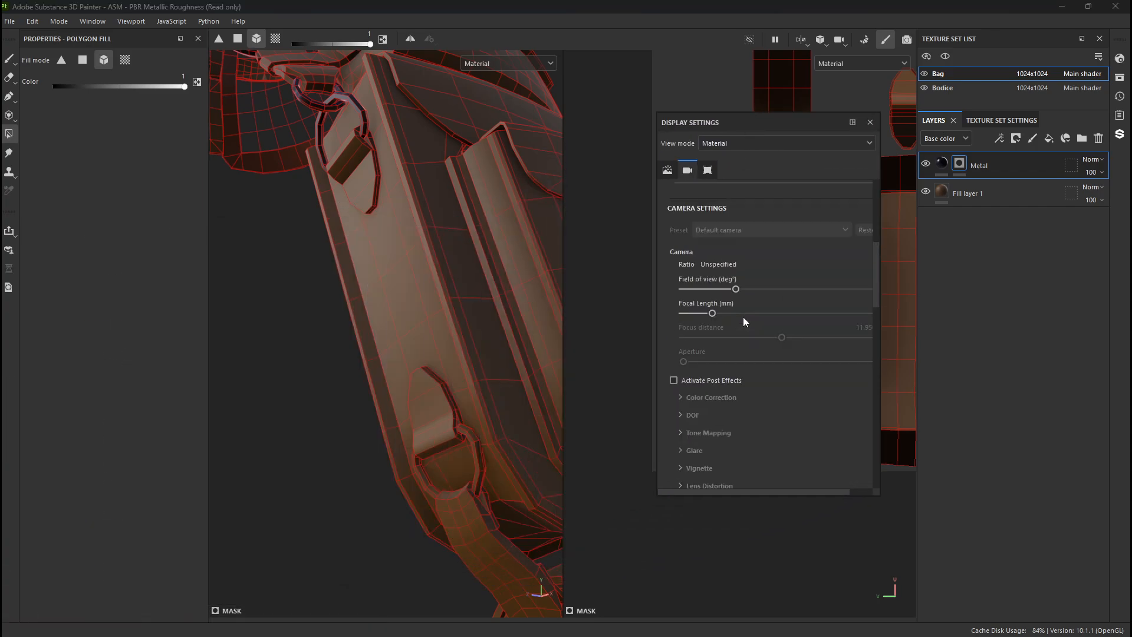
scroll(744, 328, "down", 8)
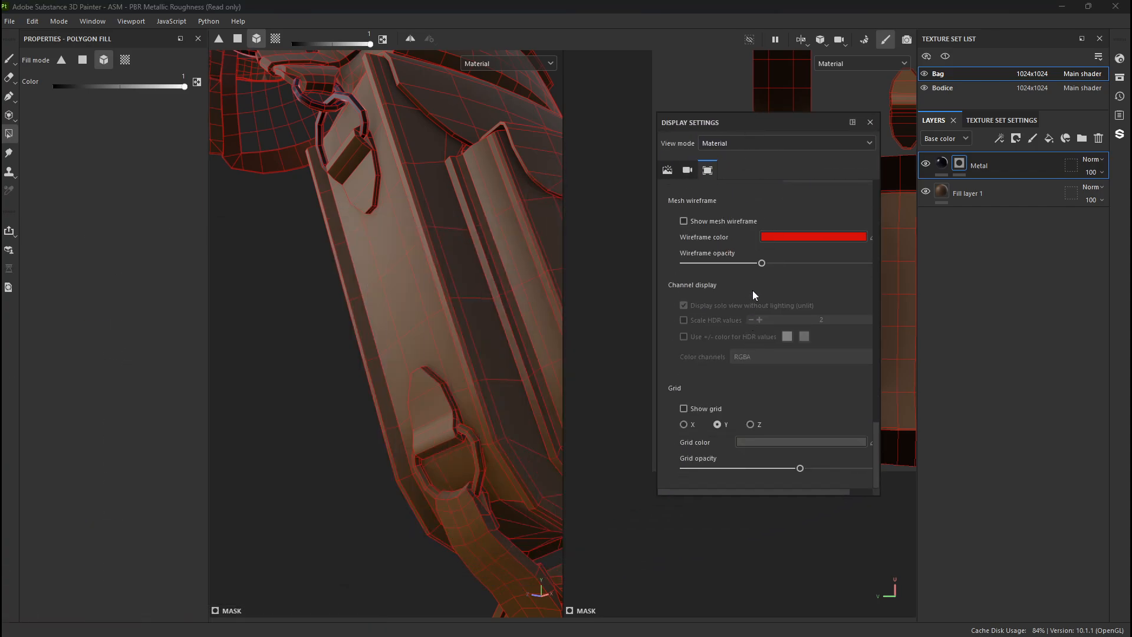
left_click_drag(761, 264, 703, 264)
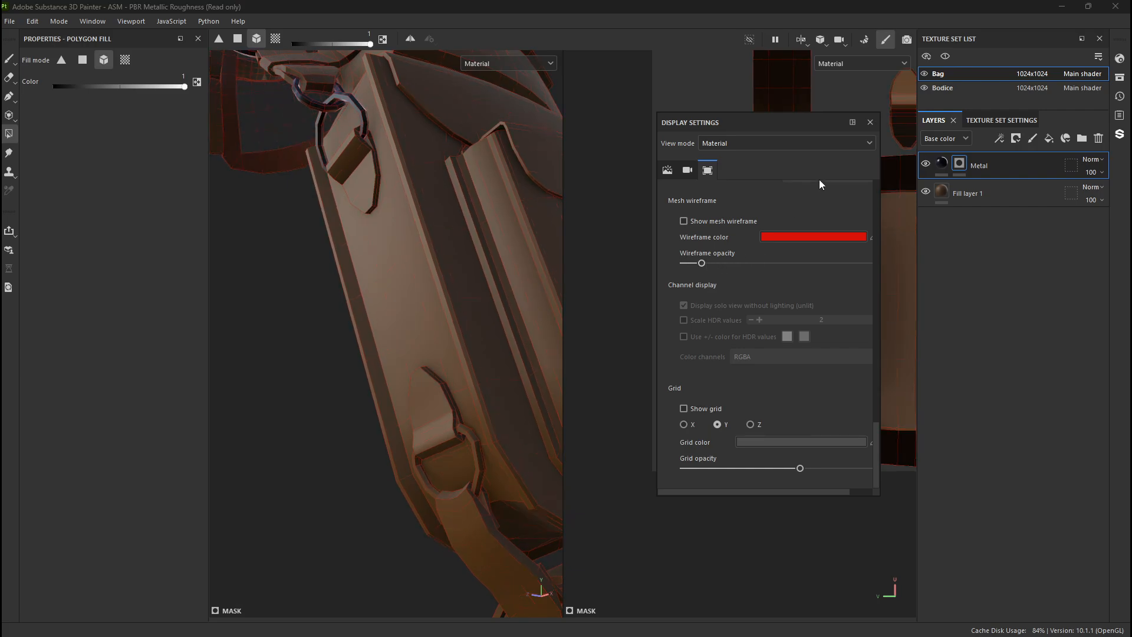
left_click(870, 123)
- Mask in the metal on the lower side D-ring and on the D-rings along the bag's opposite side
left_click(473, 447)
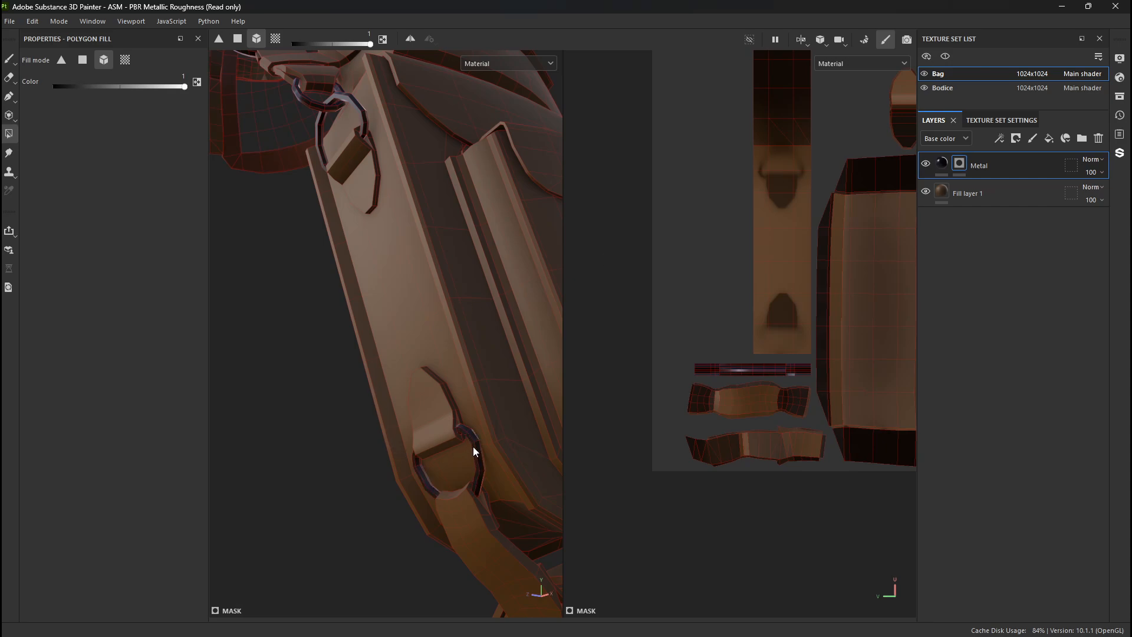
left_click_drag(473, 448, 175, 346, "alt")
middle_click_drag(437, 351, 21, 317, "alt")
scroll(330, 354, "up", 2)
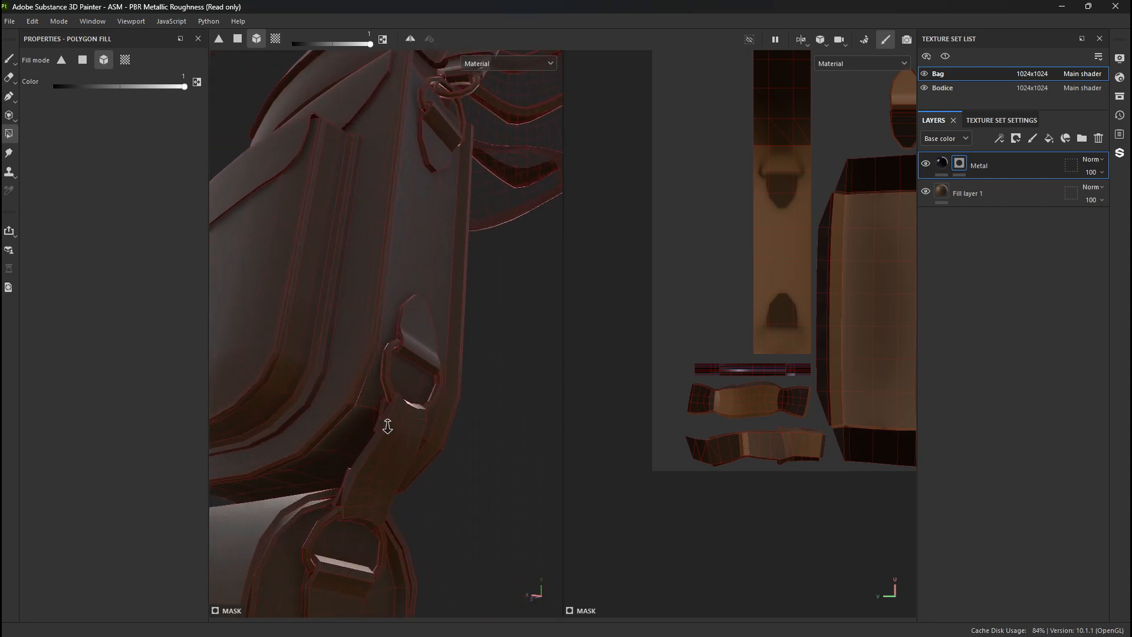
left_click(388, 385)
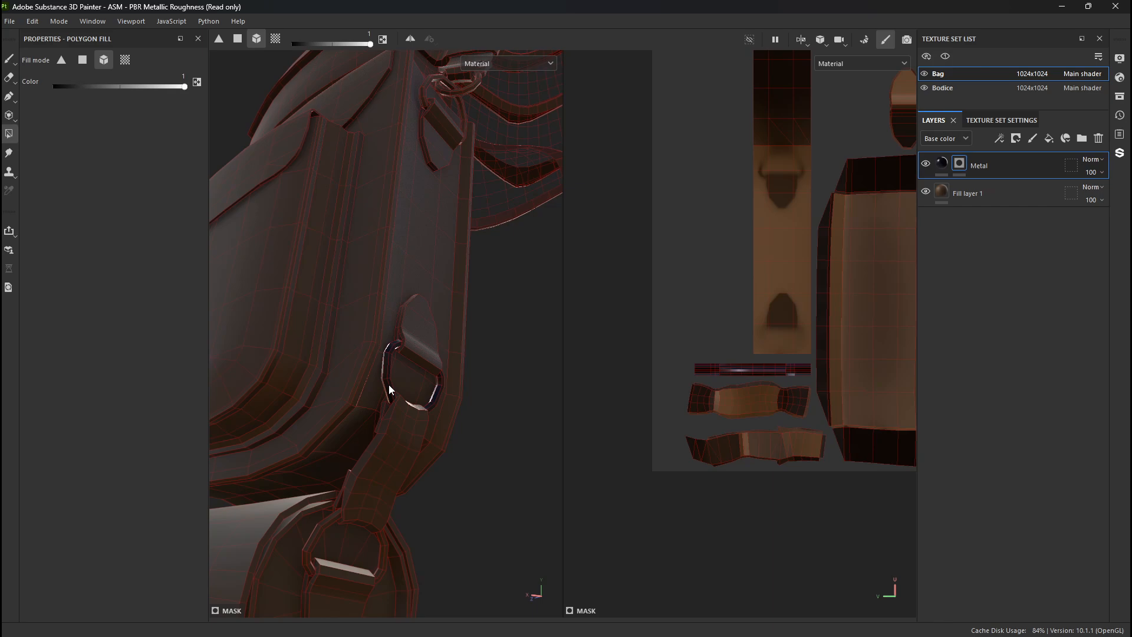
left_click(327, 529)
left_click(423, 99)
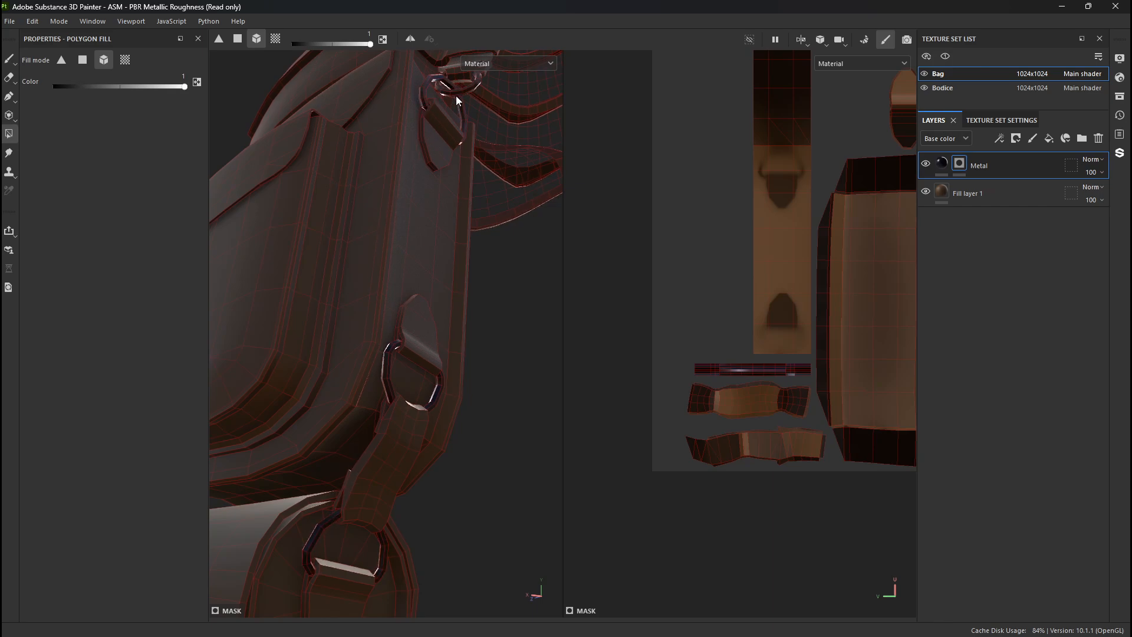
- Mask in the metal on the round rivet and the clasp of the bag's front strap using Polygon Fill in UV chunk mode
left_click_drag(274, 248, 630, 349, "alt")
right_click_drag(534, 378, 562, 557, "alt")
left_click(125, 60)
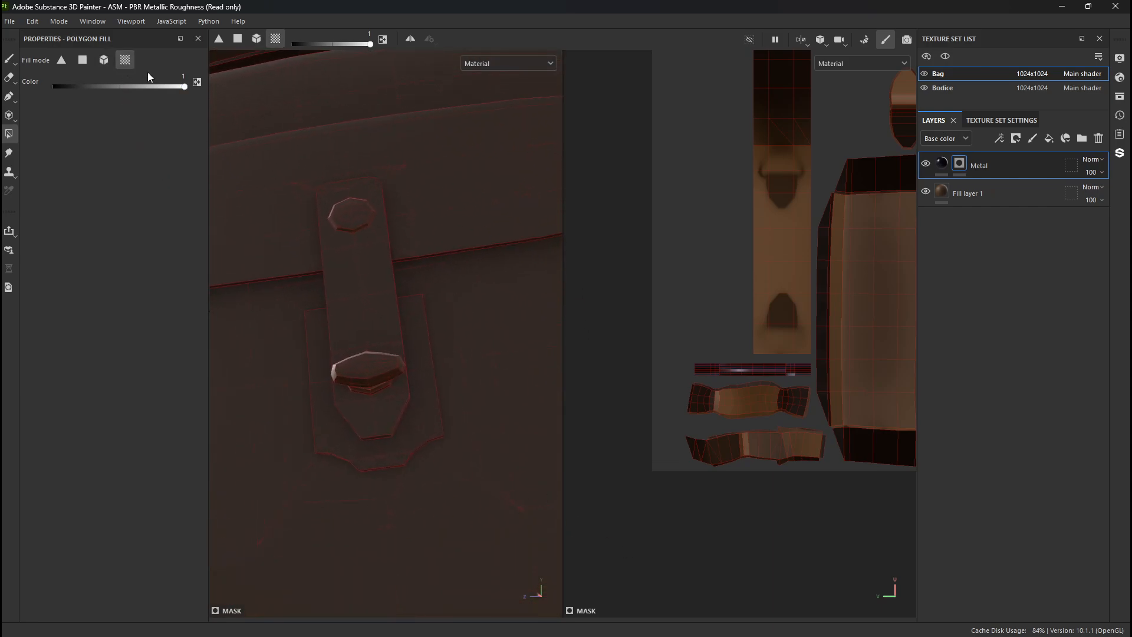
left_click(338, 213)
left_click(365, 362)
left_click_drag(366, 370, 353, 250, "alt")
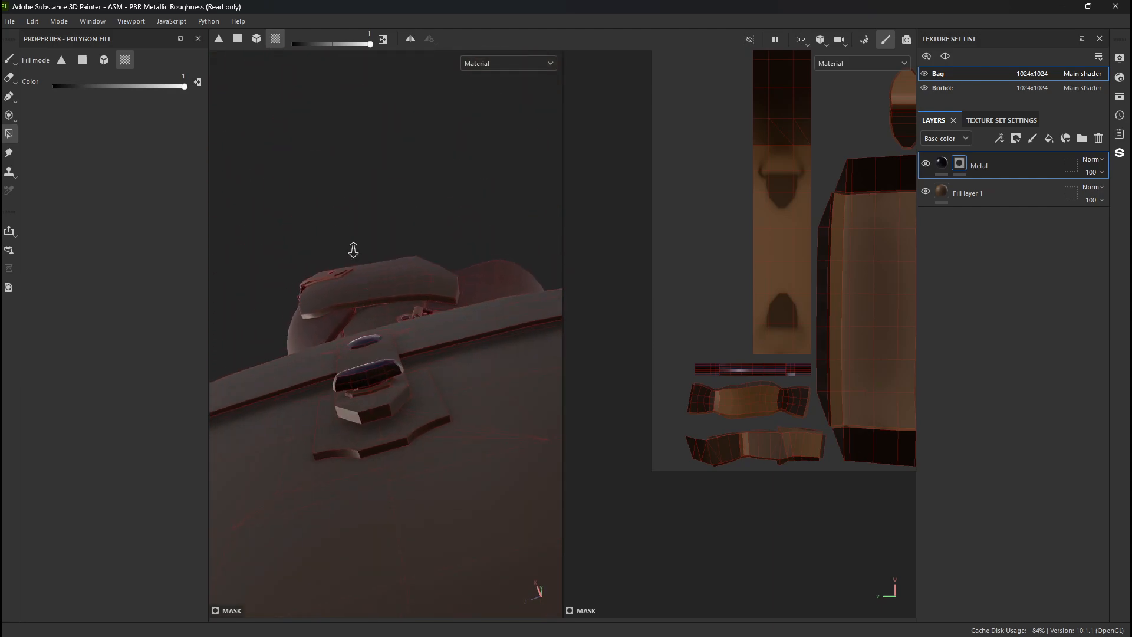
right_click_drag(354, 250, 505, 571, "alt")
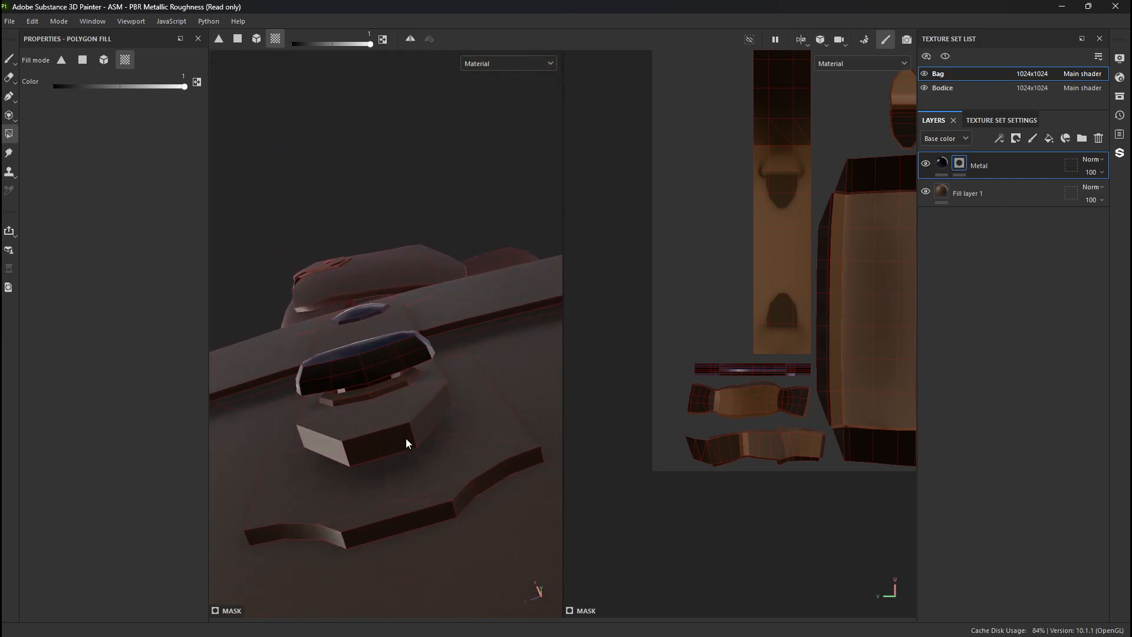
left_click(408, 475)
- Switch to the Paint tool and review the metal parts on the whole model without the wireframe
mouse_move(408, 474)
left_mouse_down("alt")
mouse_move(463, 424)
mouse_move(481, 536)
left_mouse_up("alt")
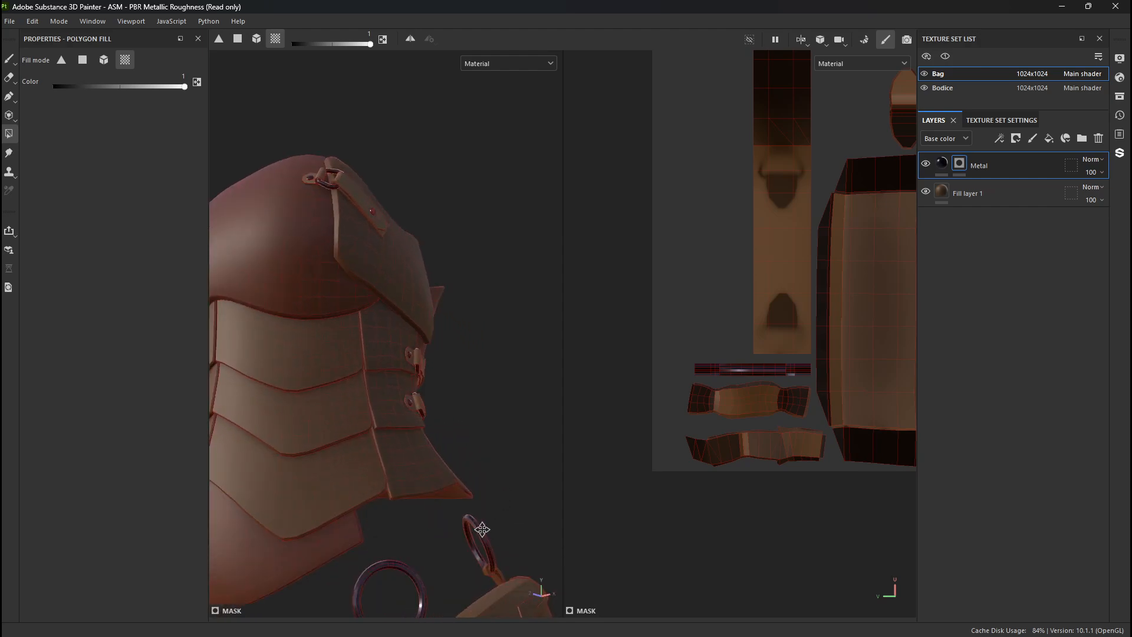
middle_click_drag(481, 535, 385, 210, "alt")
key("1")
right_click_drag(386, 313, 275, 133, "alt")
left_click_drag(276, 132, 316, 346, "alt")
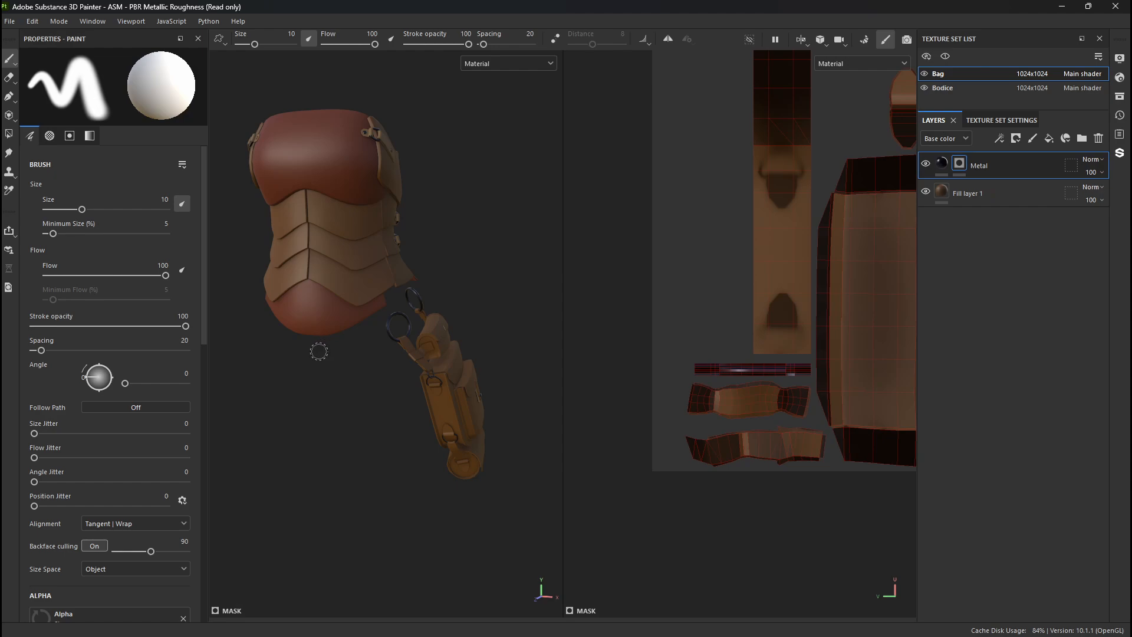
mouse_move(319, 351)
right_mouse_down("shift")
mouse_move(379, 356)
mouse_move(340, 359)
right_mouse_up("shift")
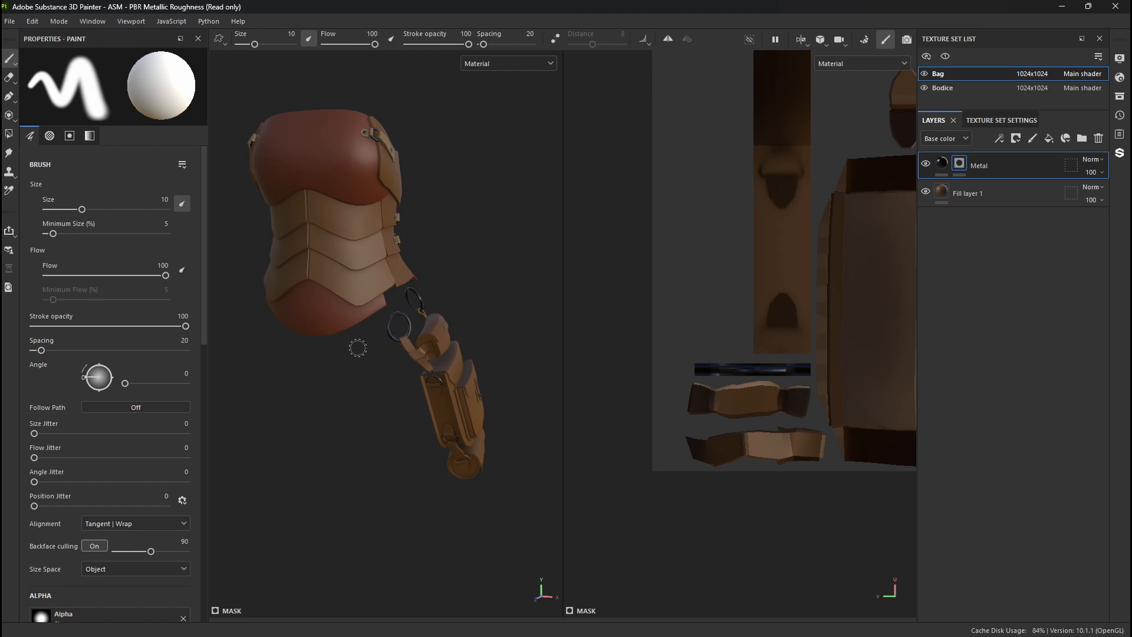
- Make Bodice the active texture set and widen the 3D view until it covers nearly the whole viewport
left_click(936, 89)
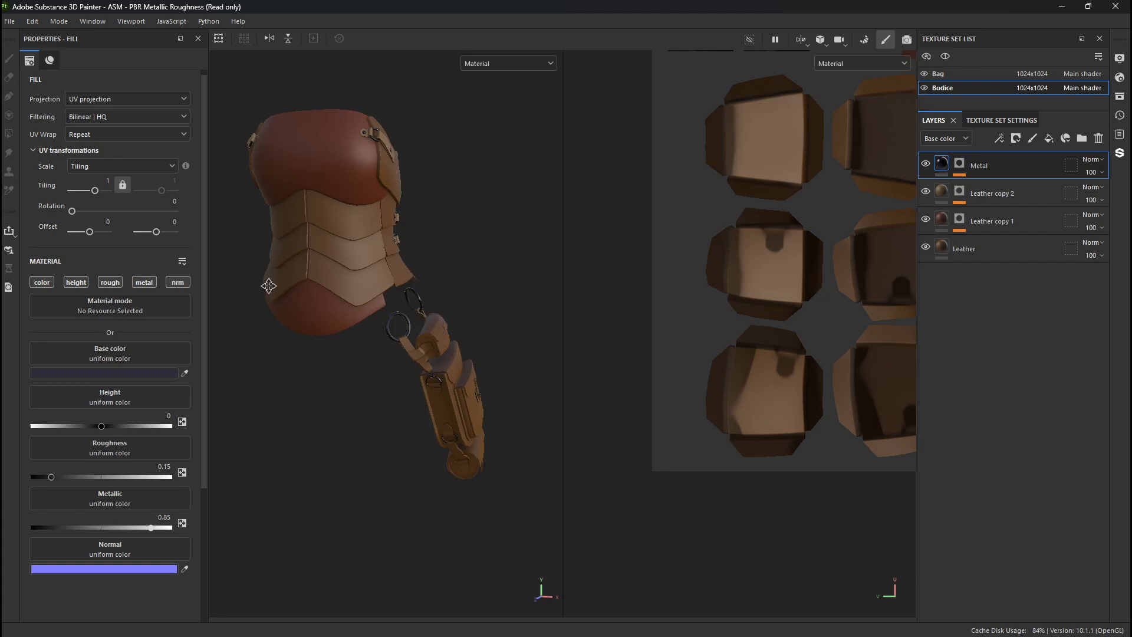
left_click_drag(265, 283, 354, 373, "alt")
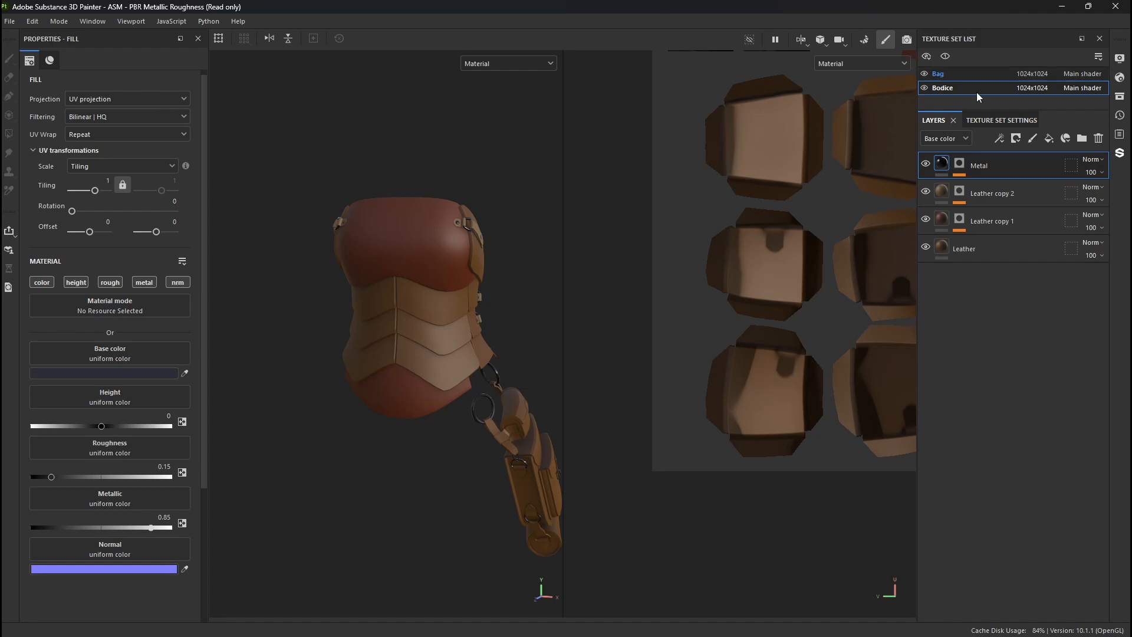
left_click_drag(388, 345, 377, 318, "alt")
right_click_drag(378, 319, 542, 519, "alt")
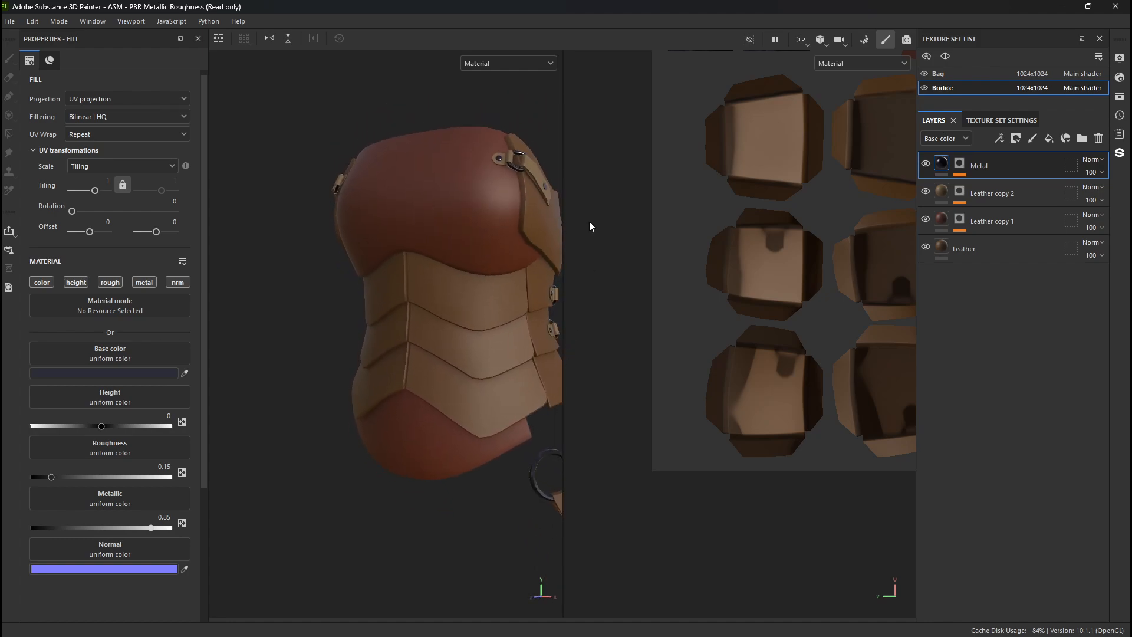
left_click_drag(563, 107, 905, 215)
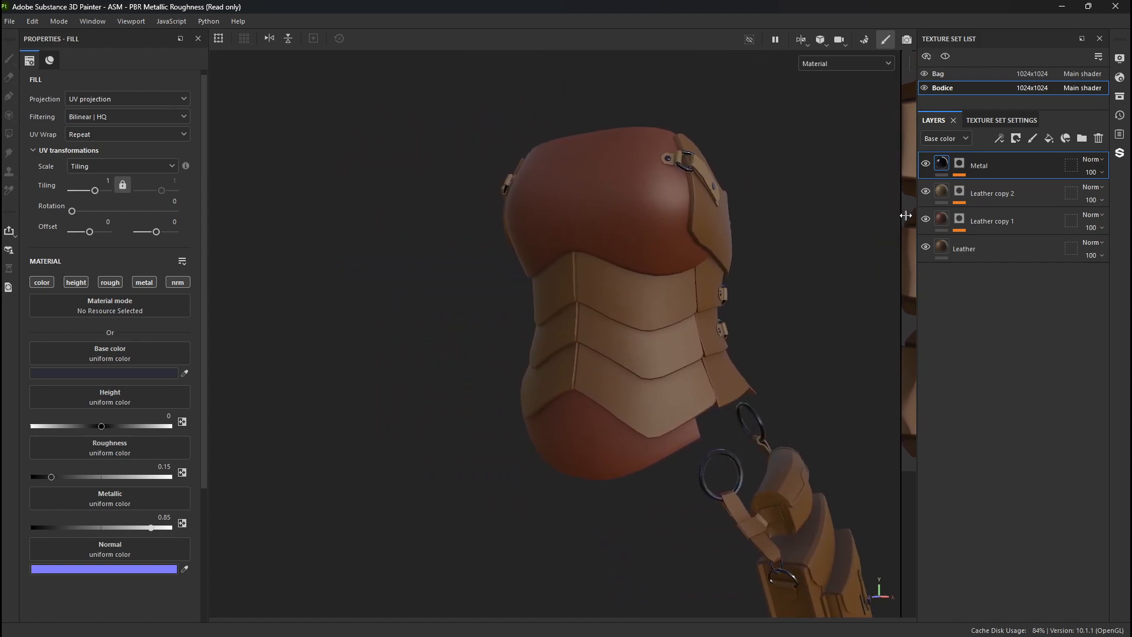
left_click_drag(690, 277, 576, 309, "alt")
middle_click_drag(576, 308, 538, 276, "alt")
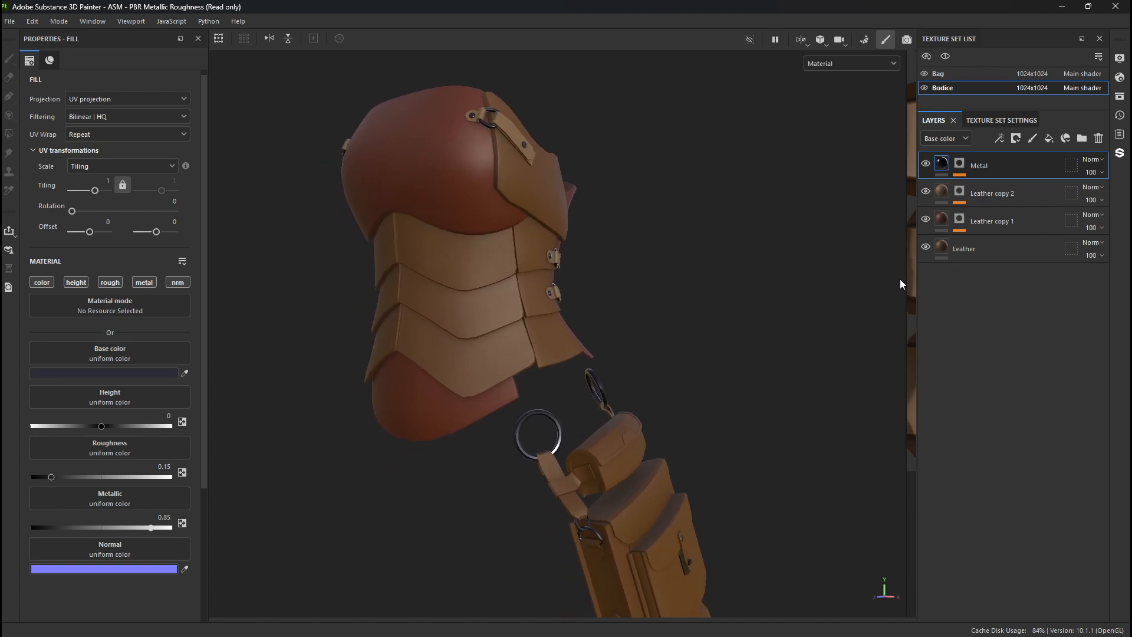
left_click_drag(906, 284, 905, 314)
- Toggle the visibility of the bodice's leather layers to check which parts each one covers
scroll(684, 421, "up", 5)
left_click_drag(684, 420, 431, 354, "alt")
middle_click_drag(430, 354, 415, 437, "alt")
right_click_drag(416, 436, 470, 350, "alt")
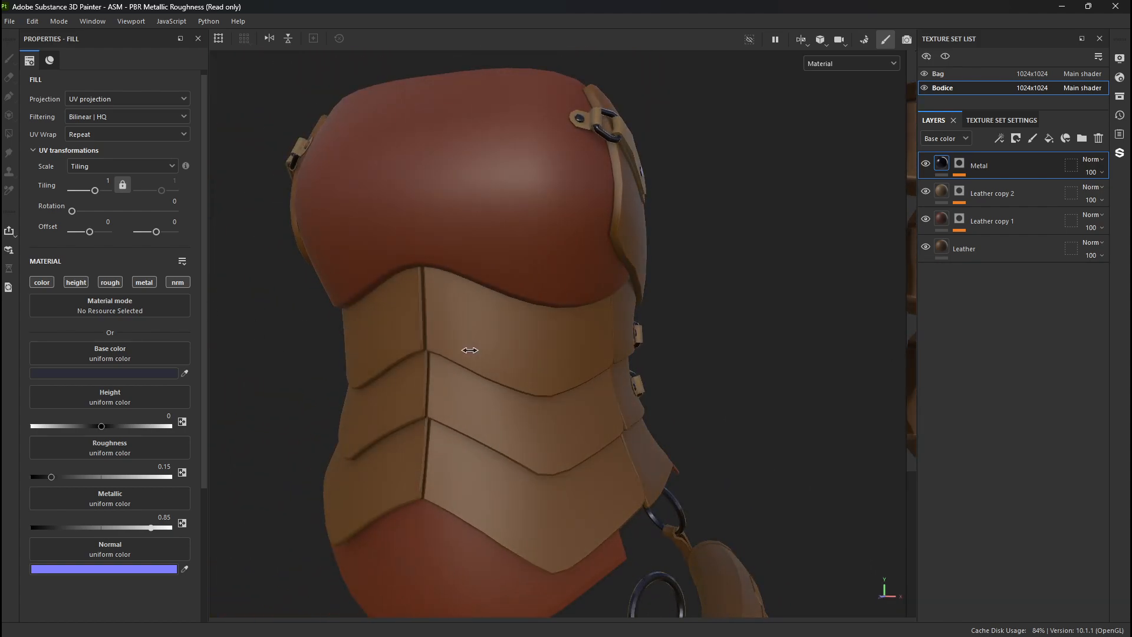
left_click(926, 219)
left_click(926, 219)
left_click(926, 192)
left_click(926, 251)
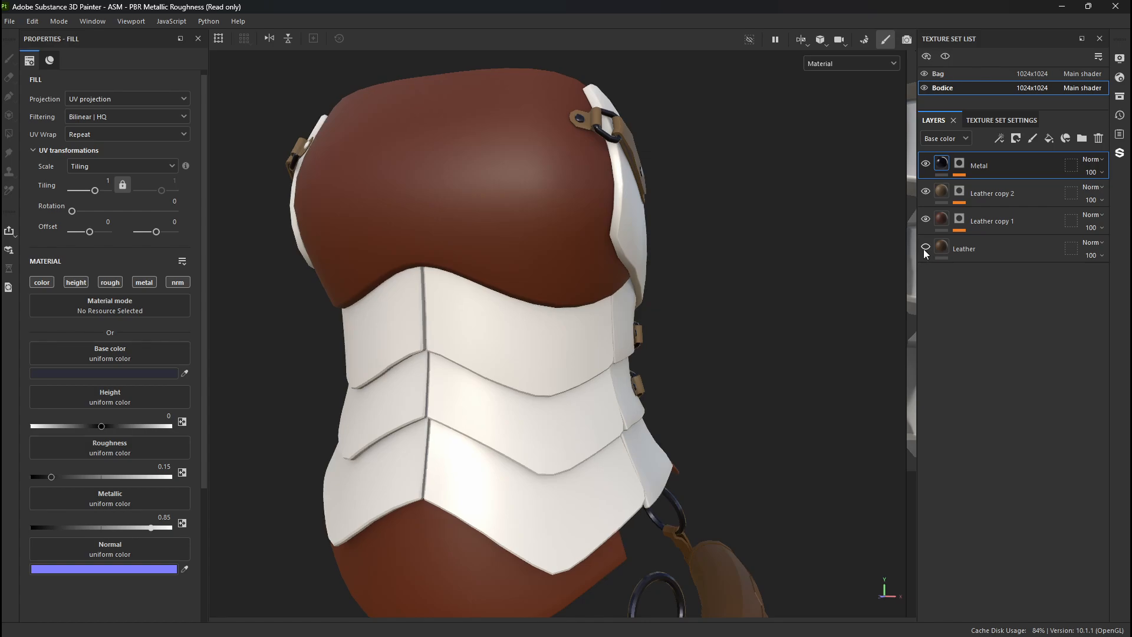
left_click(925, 249)
- Inspect the fill properties of Leather copy 1 and Leather copy 2 against the bodice's chest, plates and straps
left_click(1023, 222)
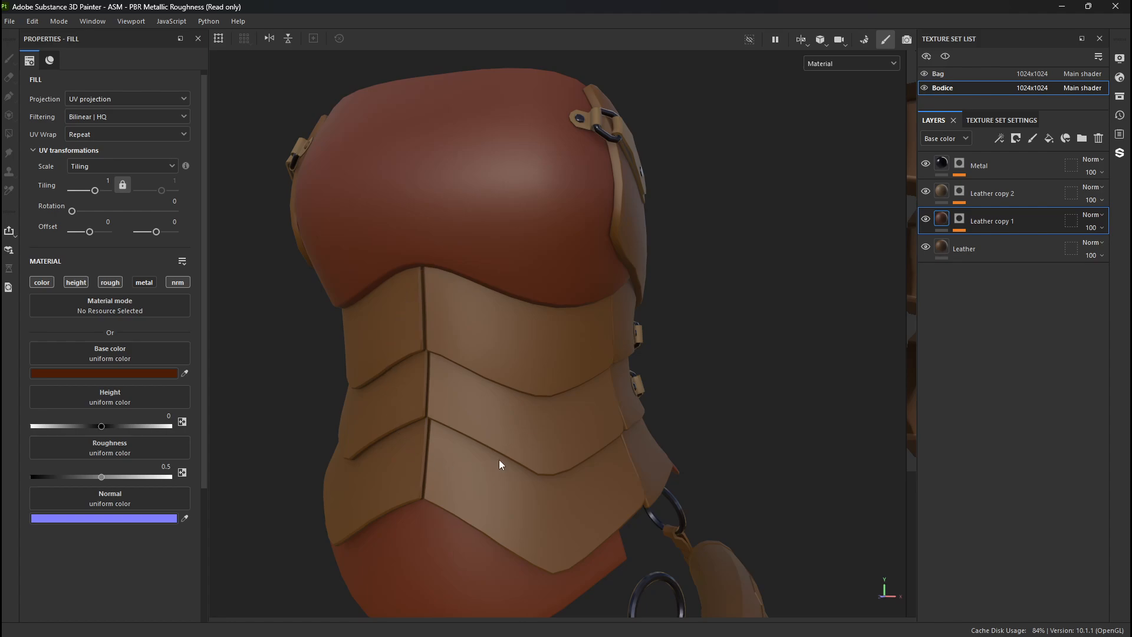
left_click_drag(498, 462, 469, 412, "alt")
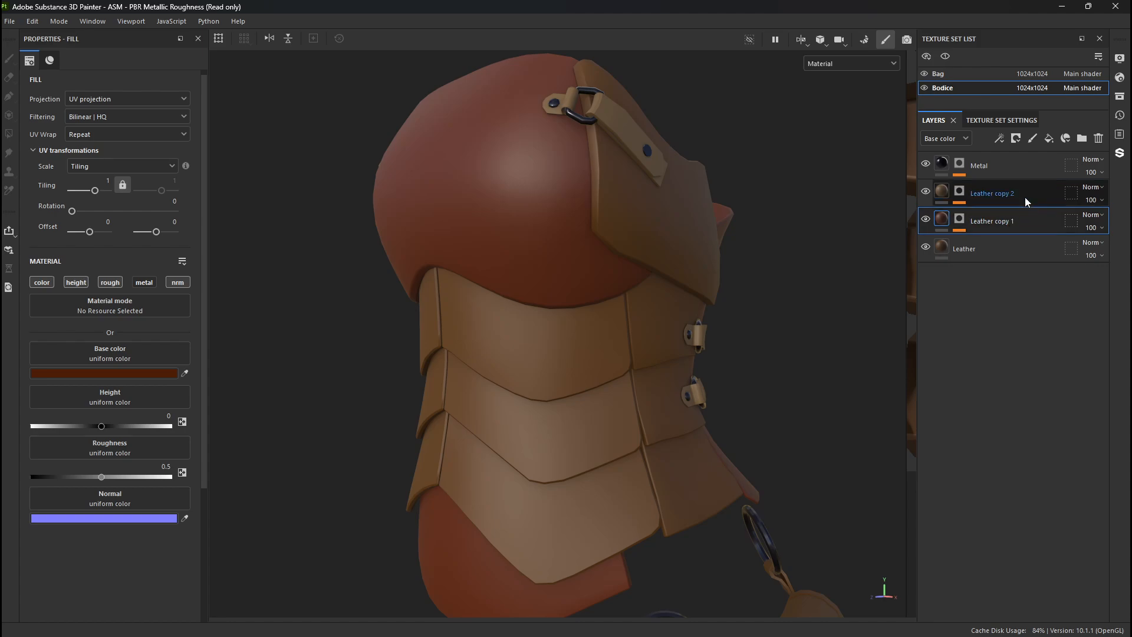
left_click(992, 194)
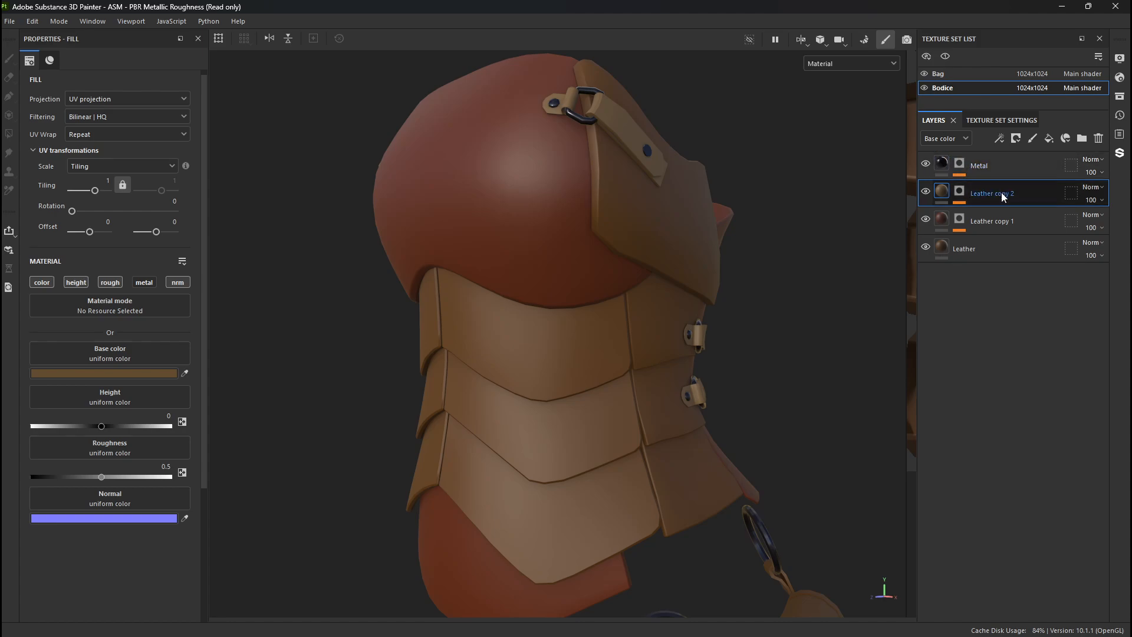
left_click_drag(752, 401, 691, 375, "alt")
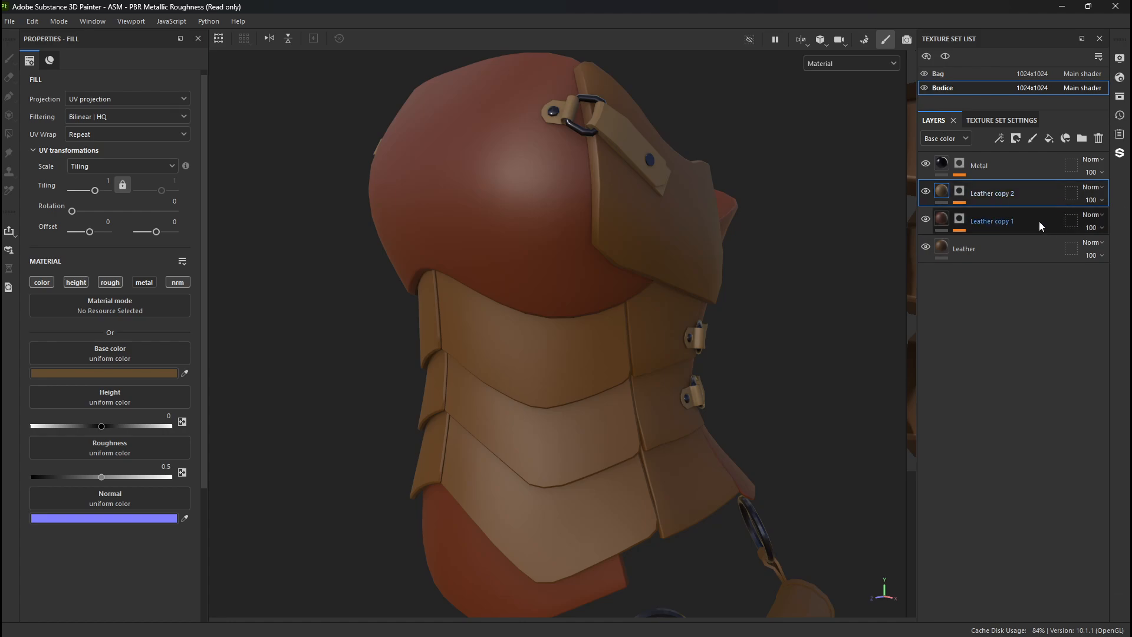
- View the bodice's Base color channel on its own and return to the Material view
key("c")
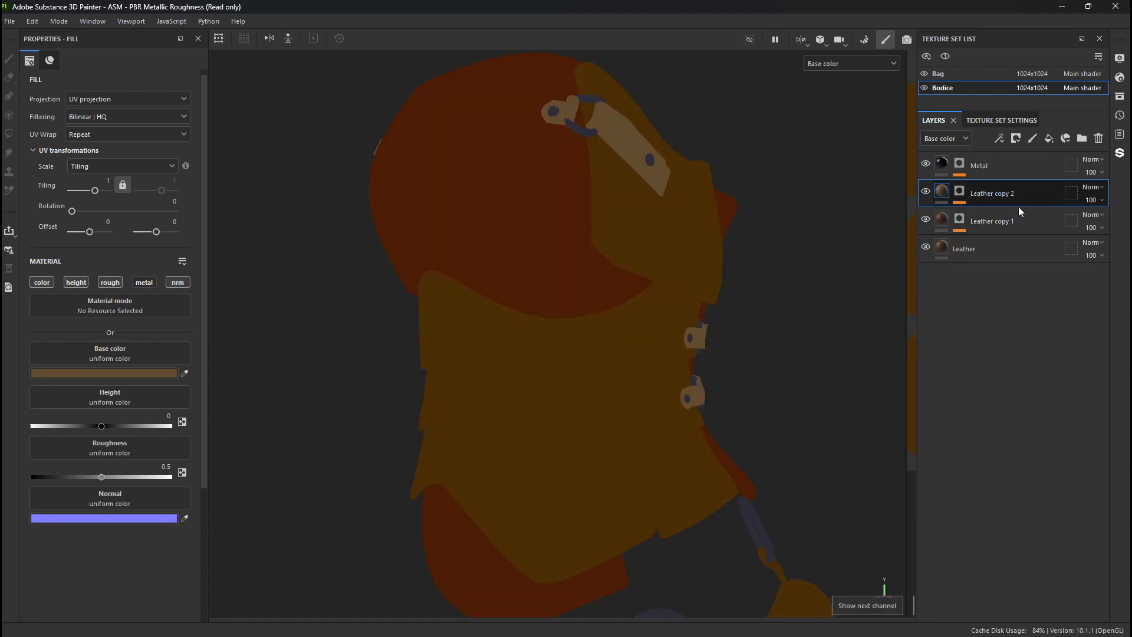
left_click_drag(384, 298, 344, 278, "alt")
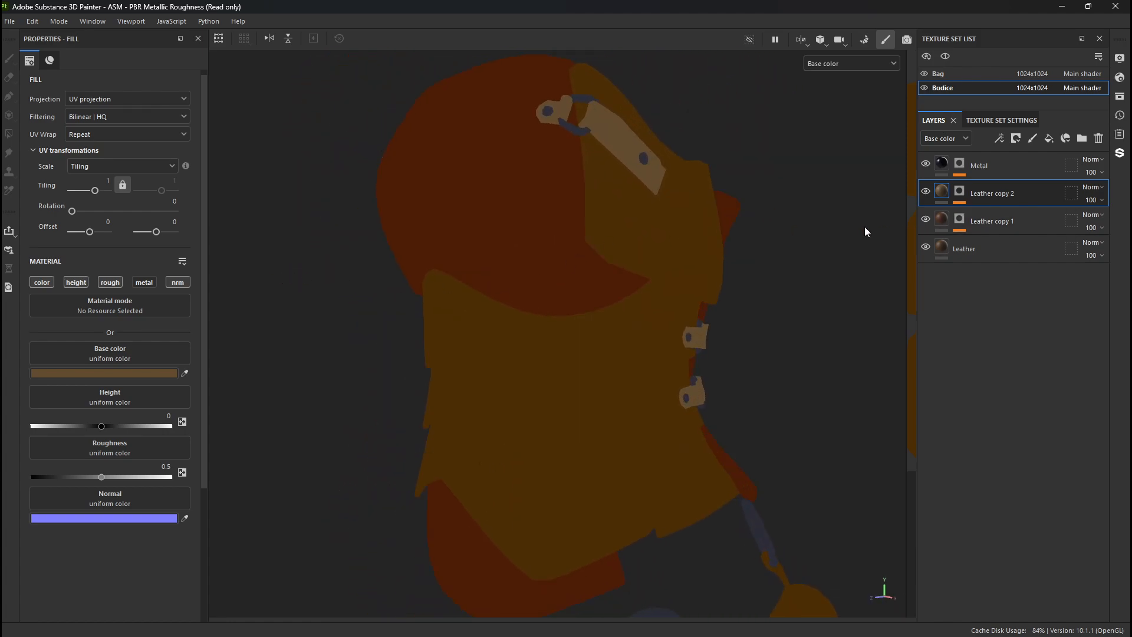
key("m")
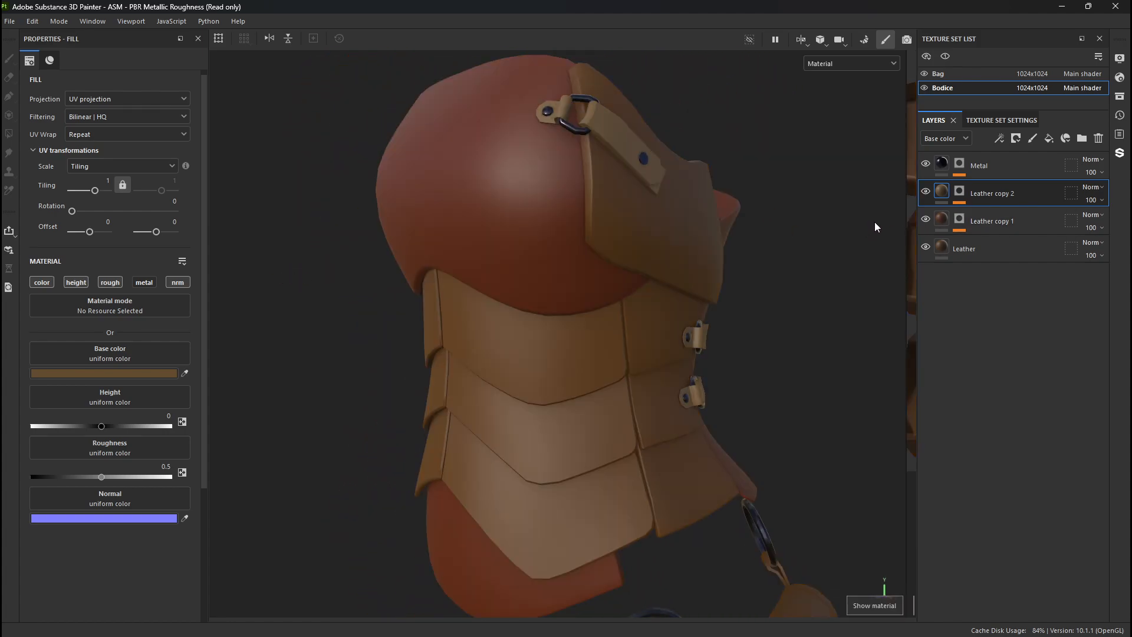
- Add a fill layer above Leather copy 2 and turn off its metallic and height channels
left_click(1049, 138)
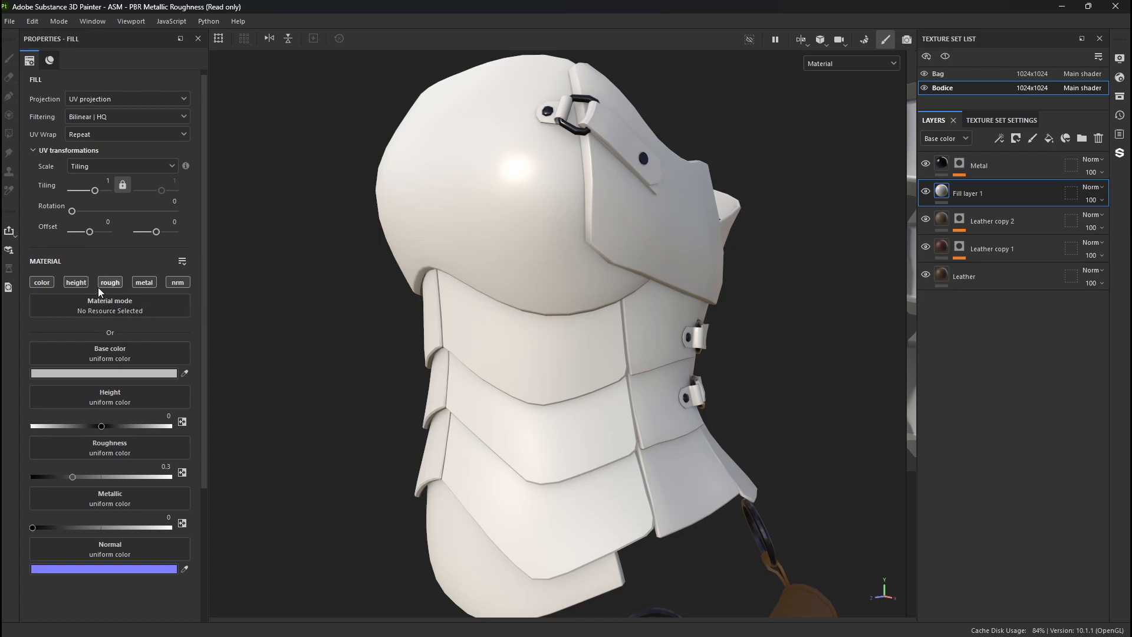
left_click(139, 283)
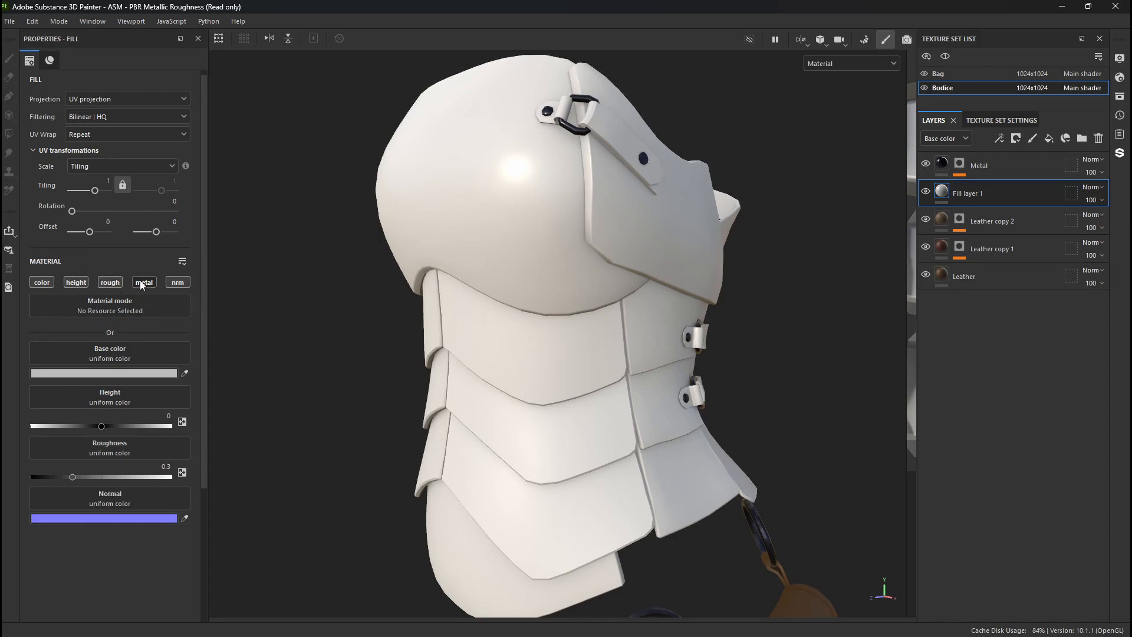
left_click(82, 284)
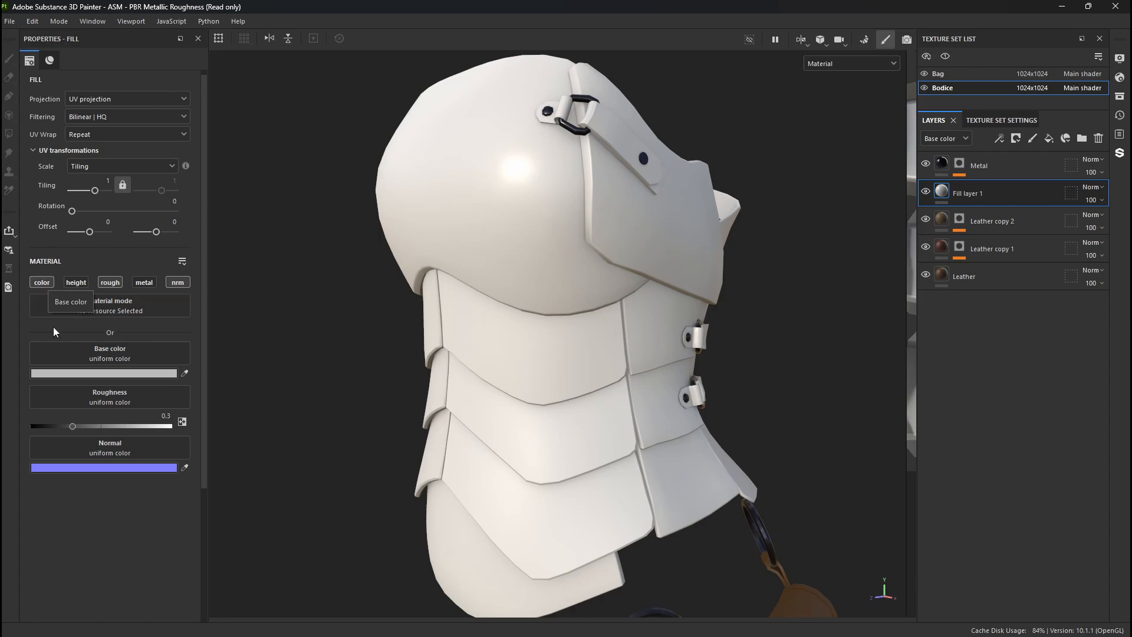
- Give the new fill layer a dark reddish-brown base color and a roughness of about 0.71
left_click(77, 374)
left_click_drag(518, 361, 512, 384)
left_click(594, 246)
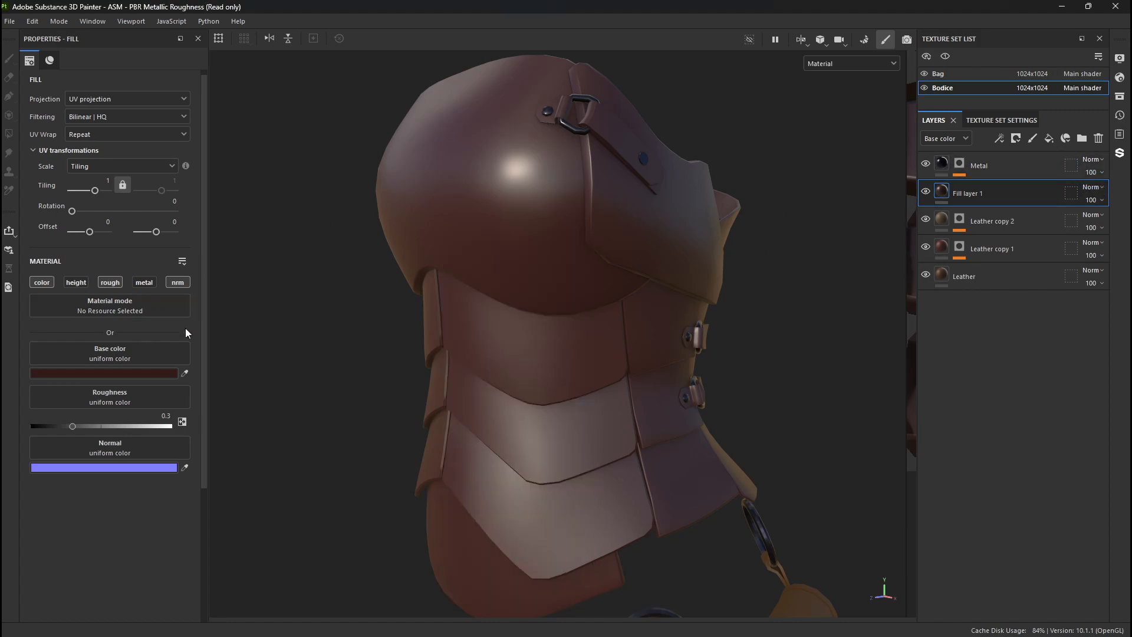
left_click_drag(83, 426, 140, 429)
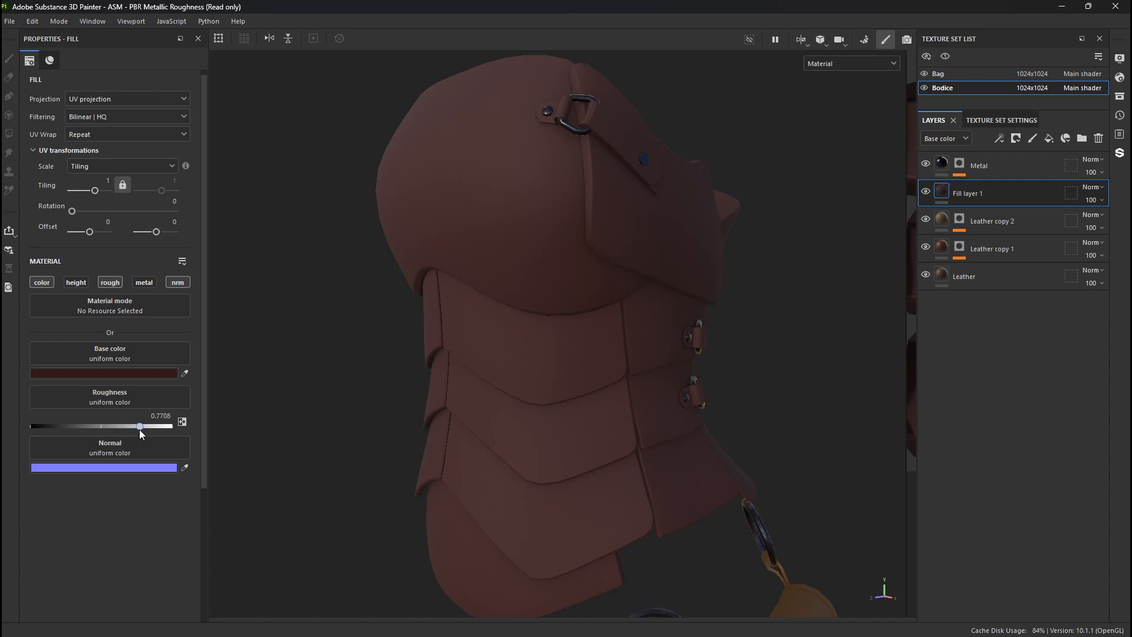
left_click_drag(289, 339, 401, 321, "alt")
right_click_drag(424, 336, 593, 401, "alt")
middle_click_drag(593, 401, 740, 354, "alt")
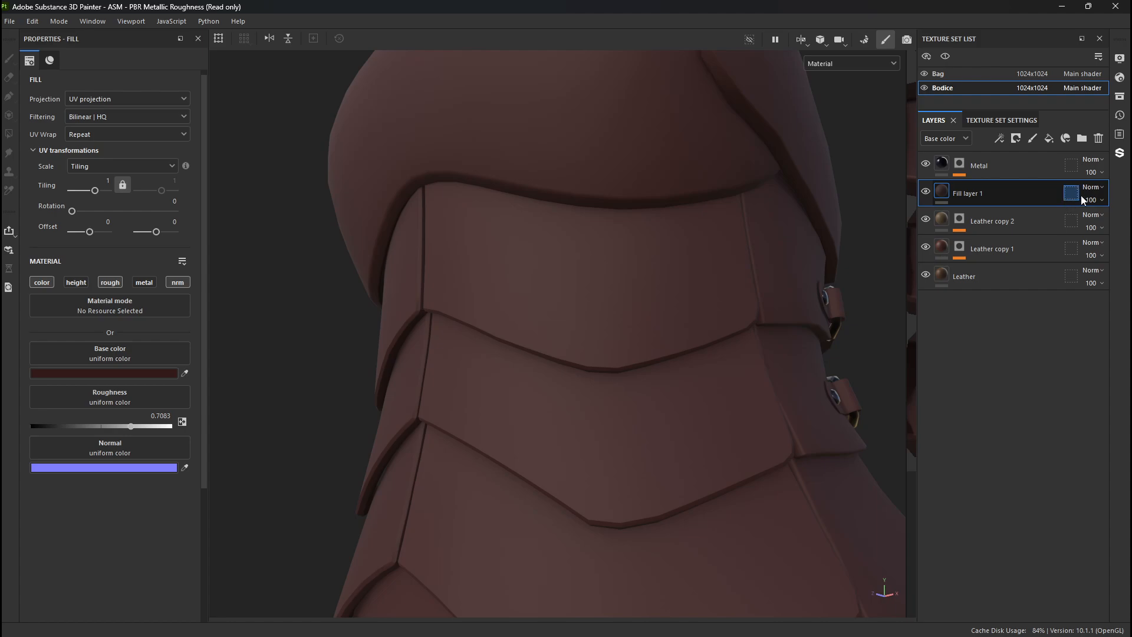
- Add a black mask to Fill layer 1 and apply an Ambient Occlusion generator to that mask
right_click(942, 197)
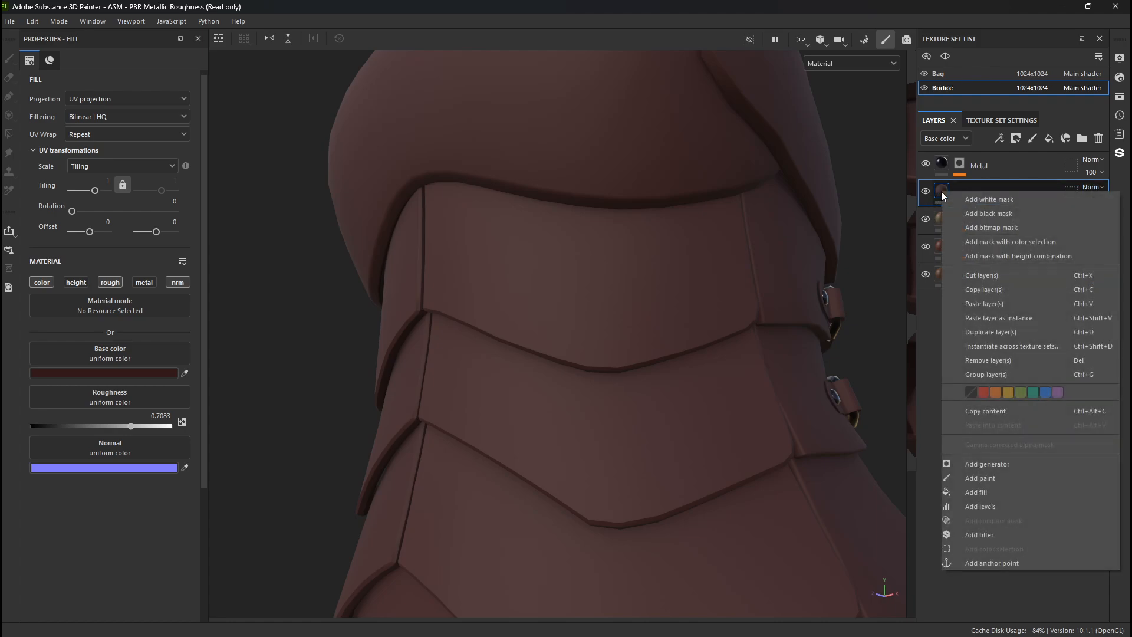
left_click(998, 215)
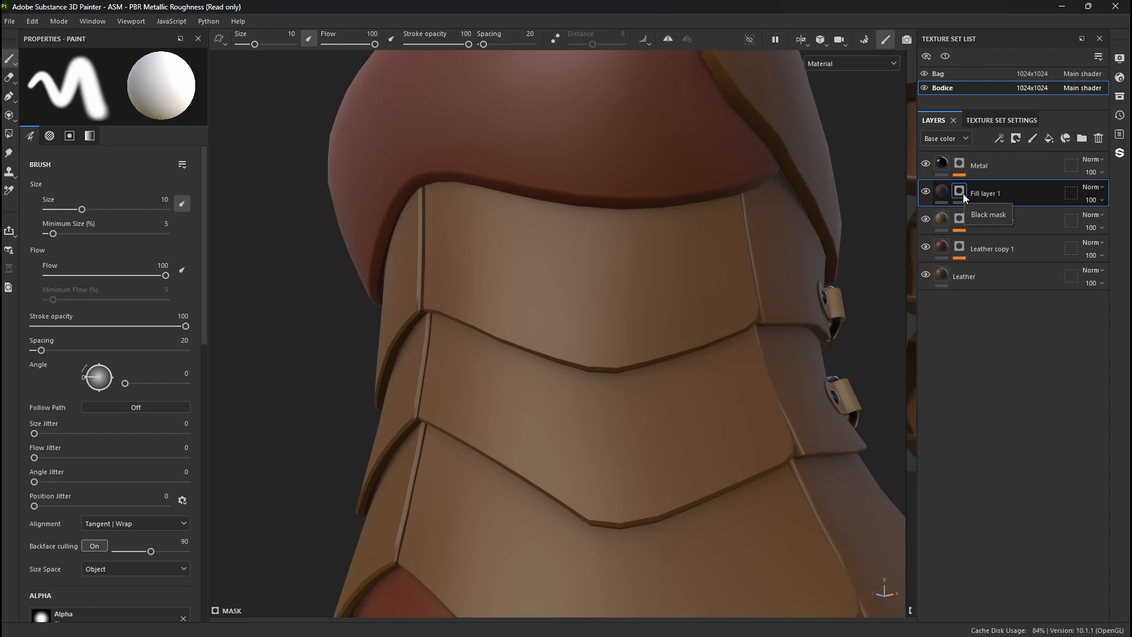
right_click(962, 189)
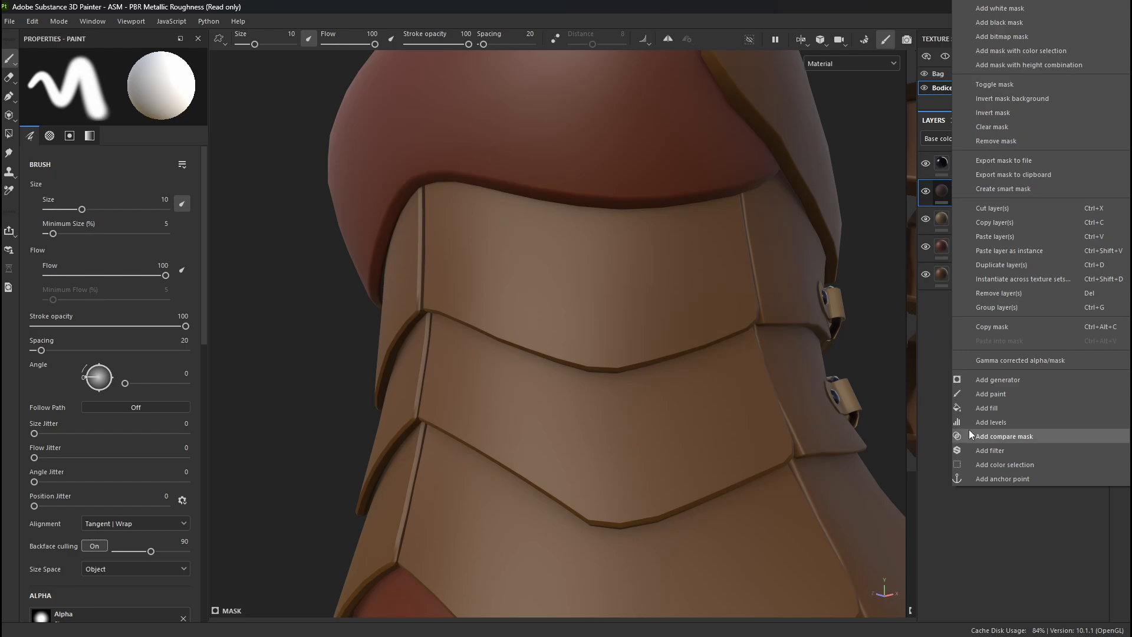
left_click(1000, 381)
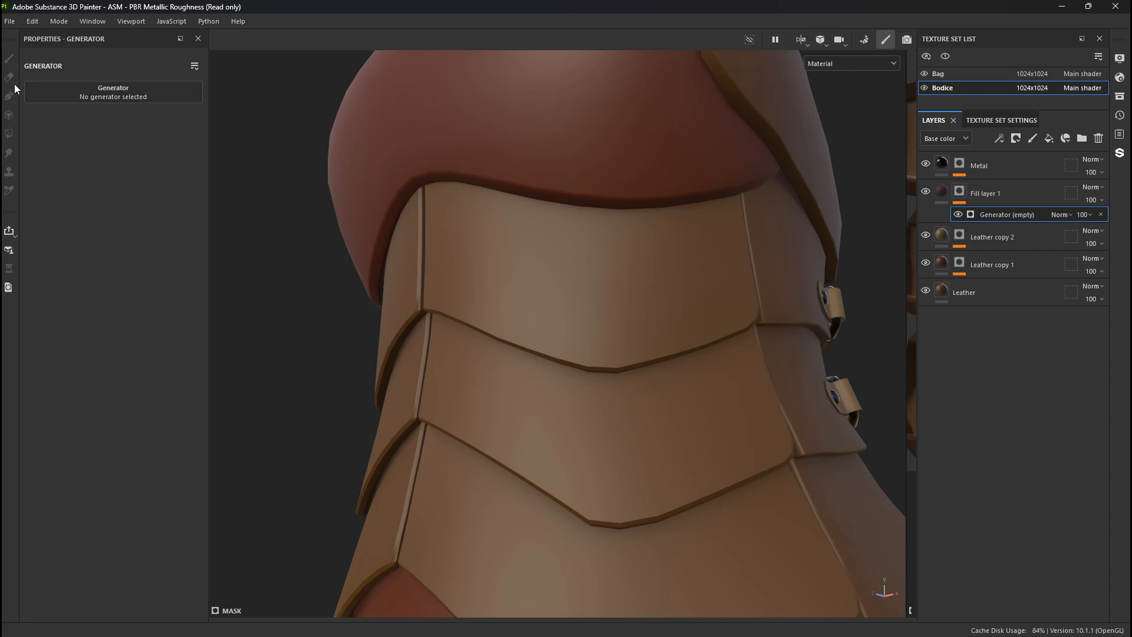
left_click(118, 95)
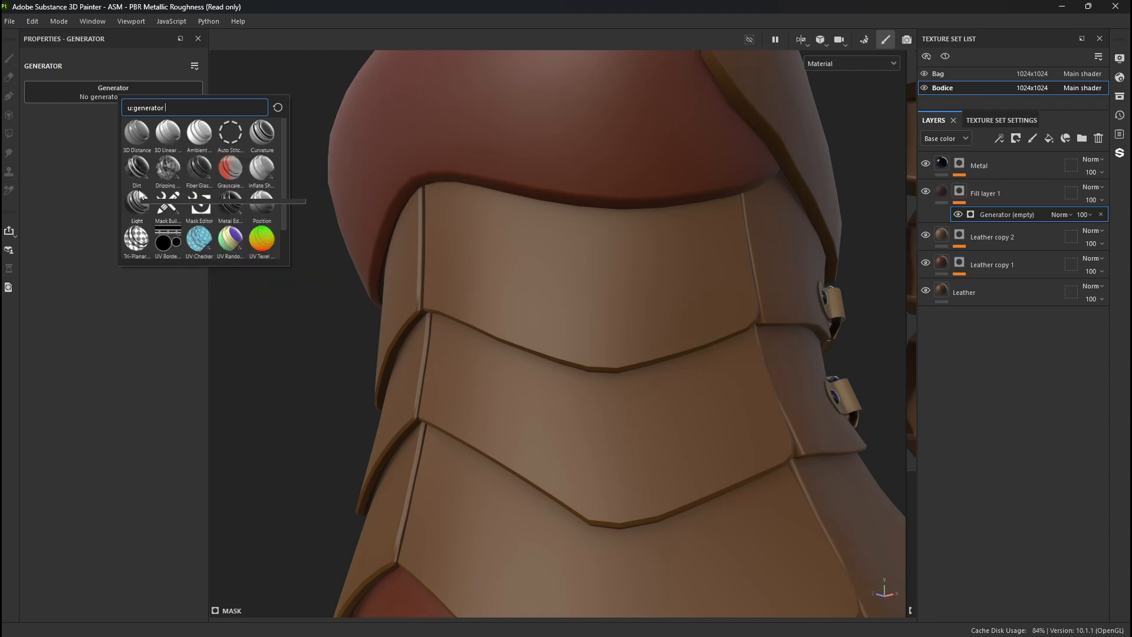
mouse_move(139, 132)
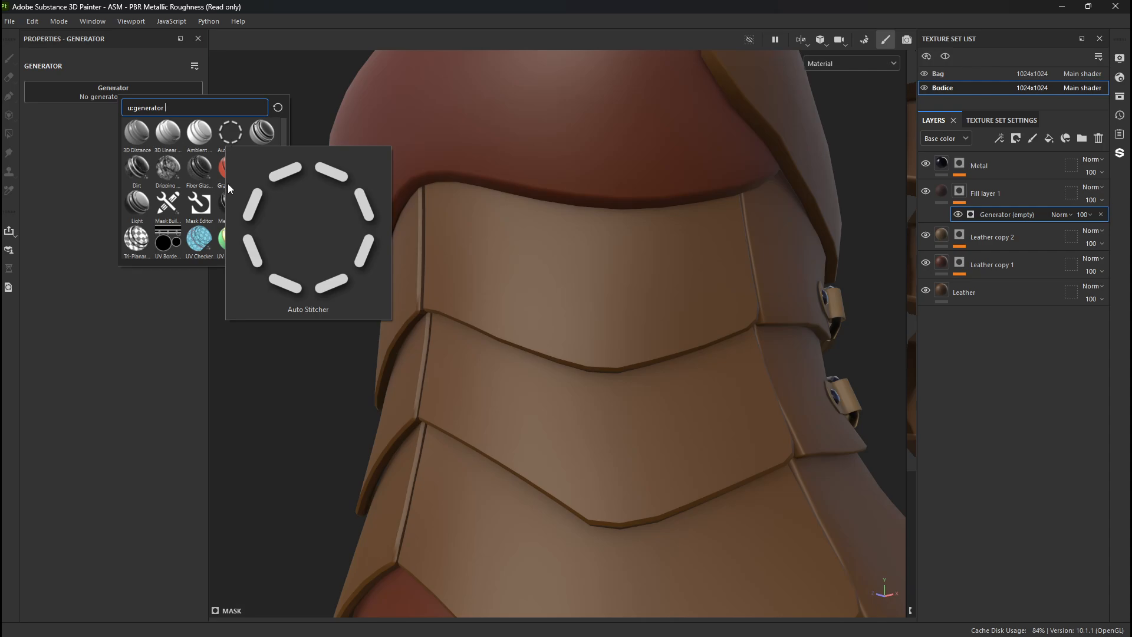
mouse_move(173, 252)
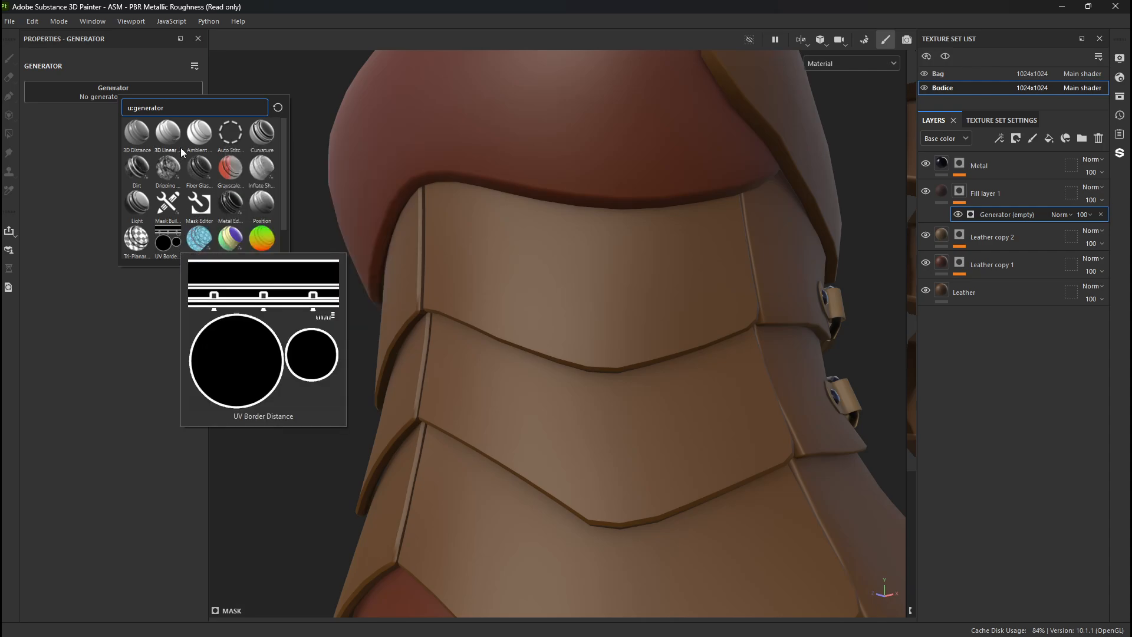
mouse_move(205, 140)
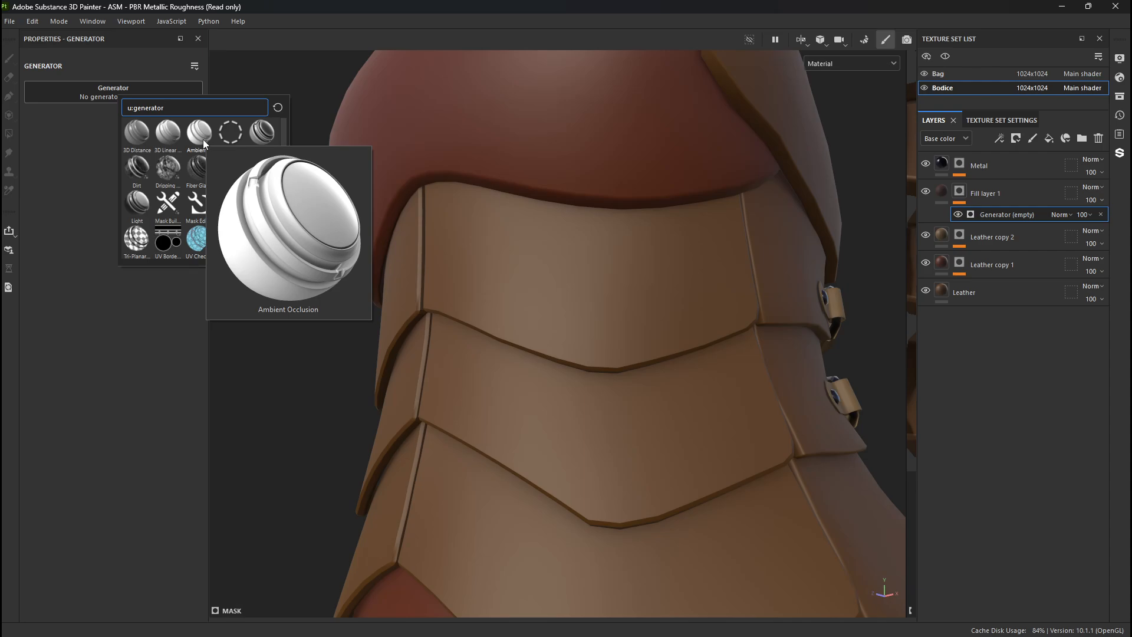
left_click(203, 139)
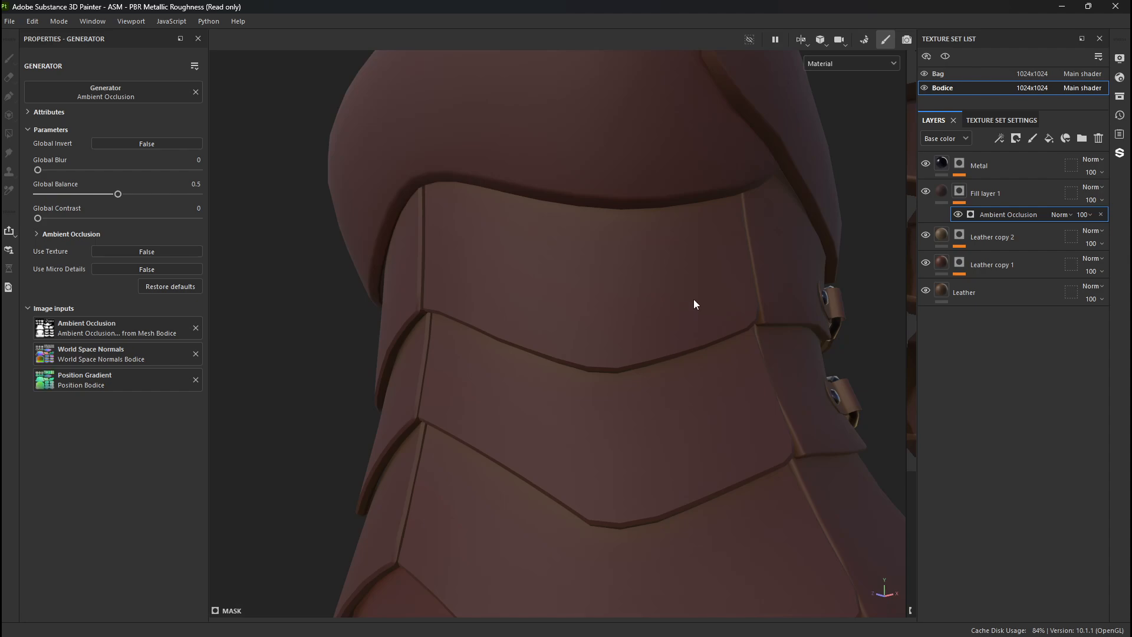
- Compare the bodice with and without the Ambient Occlusion generator and set its Global Invert to True
left_click(959, 215)
left_click(958, 215)
left_click(958, 215)
left_click(958, 215)
left_click(106, 143)
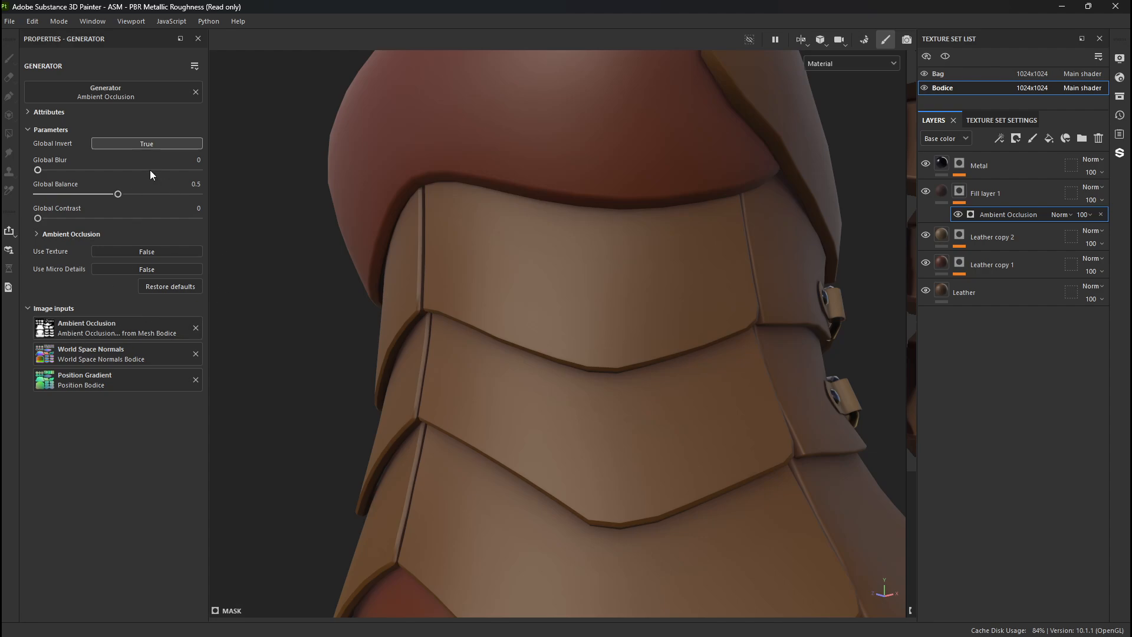
- Examine the bodice's Base color channel with Fill layer 1 hidden and shown
left_click(925, 192)
left_click(925, 191)
left_click(924, 191)
left_click(925, 191)
key("c")
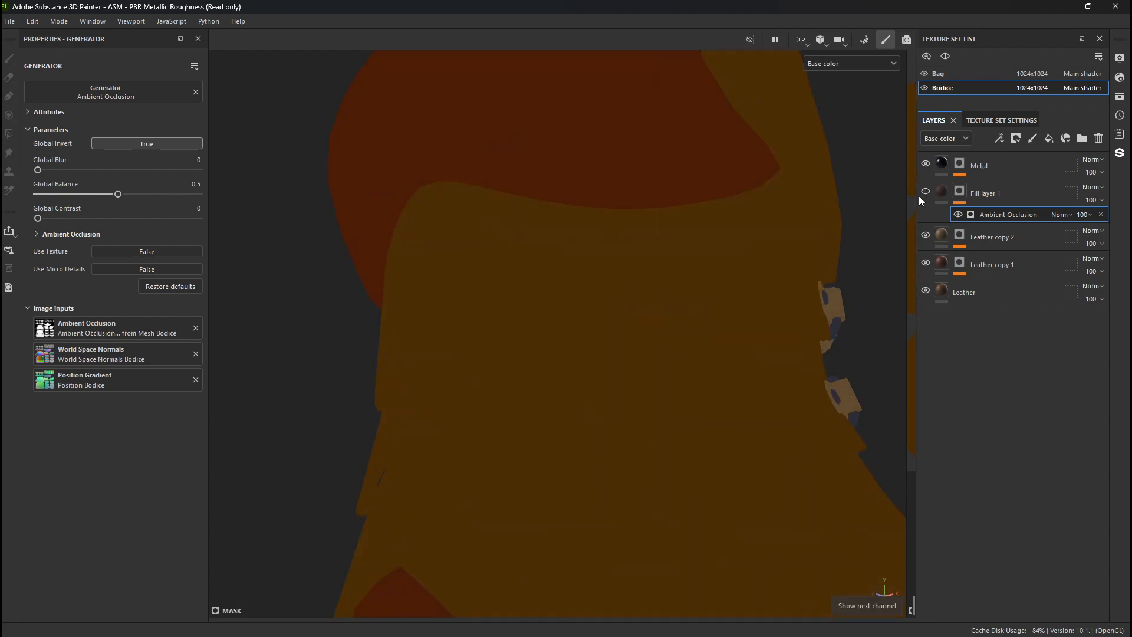
left_click_drag(909, 205, 482, 323, "alt")
middle_click_drag(483, 320, 417, 353, "alt")
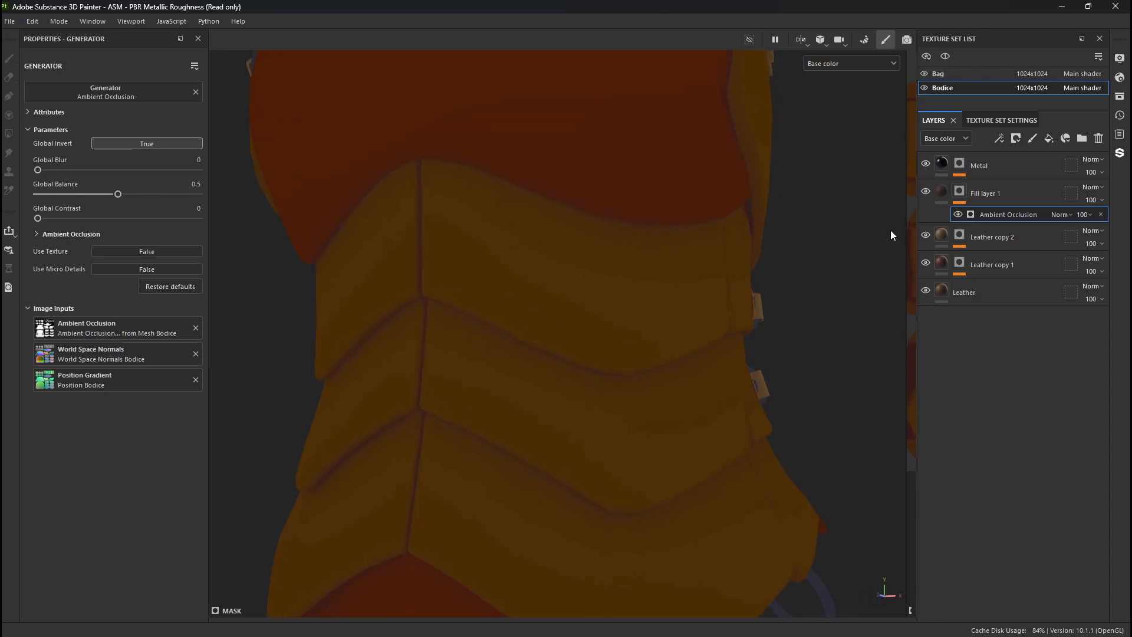
left_click(927, 193)
left_click(926, 193)
left_click(927, 192)
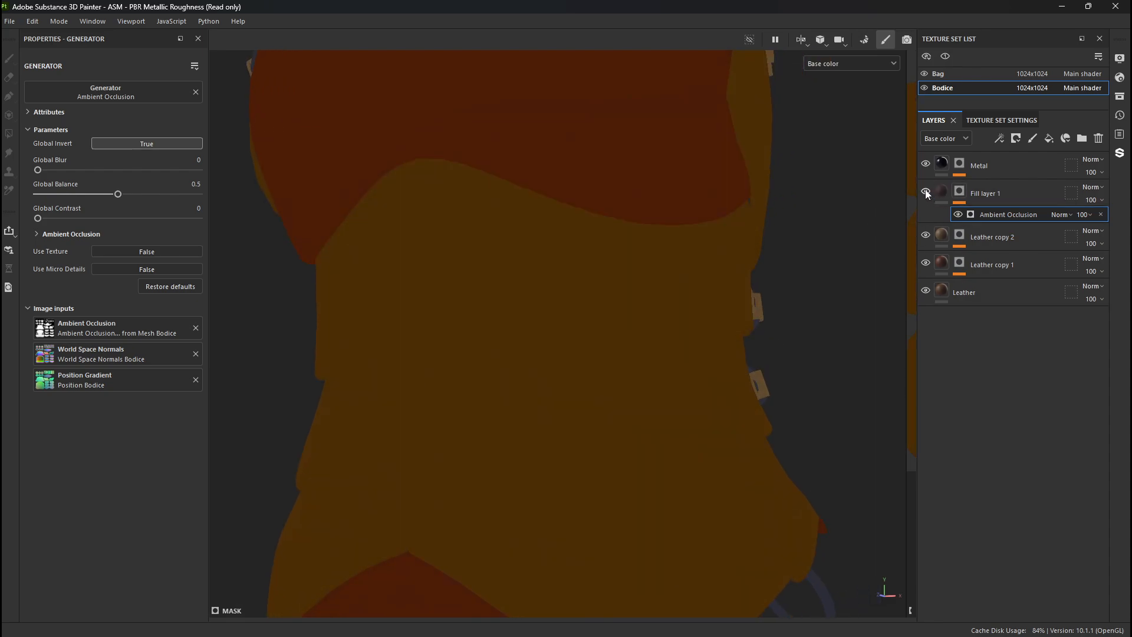
left_click(927, 192)
- Try a Global Blur of 8.59 on the Ambient Occlusion generator and check the bodice in Base color and Material views
left_click_drag(37, 169, 125, 173)
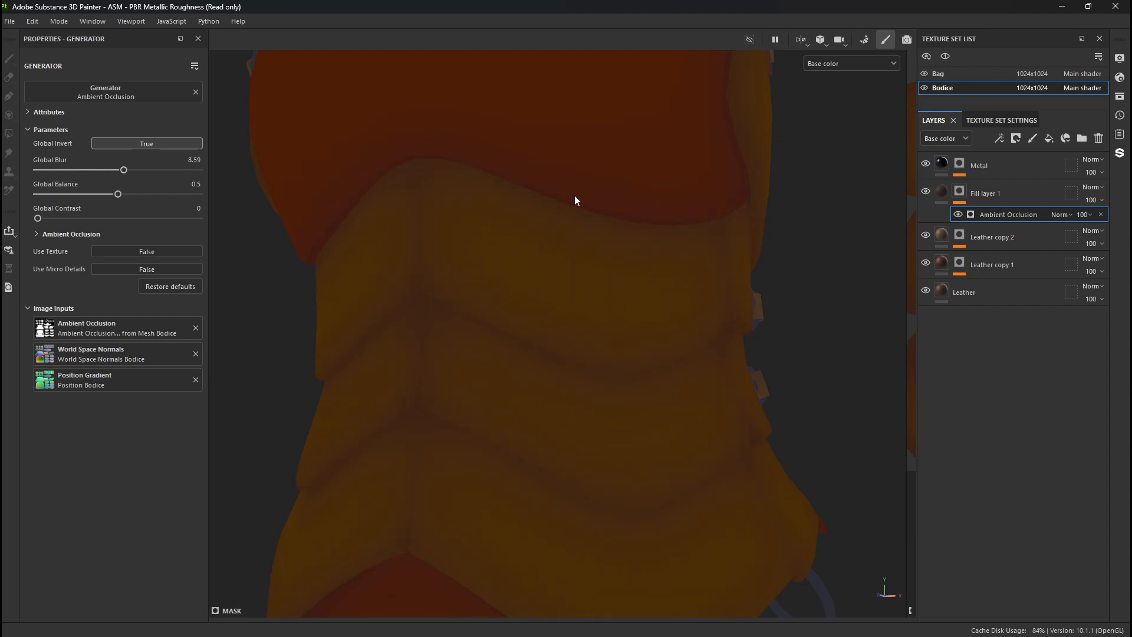
right_click_drag(575, 196, 192, 144, "alt")
left_click_drag(193, 144, 558, 200, "alt")
right_click_drag(558, 200, 820, 207, "alt")
middle_click_drag(820, 206, 725, 319, "alt")
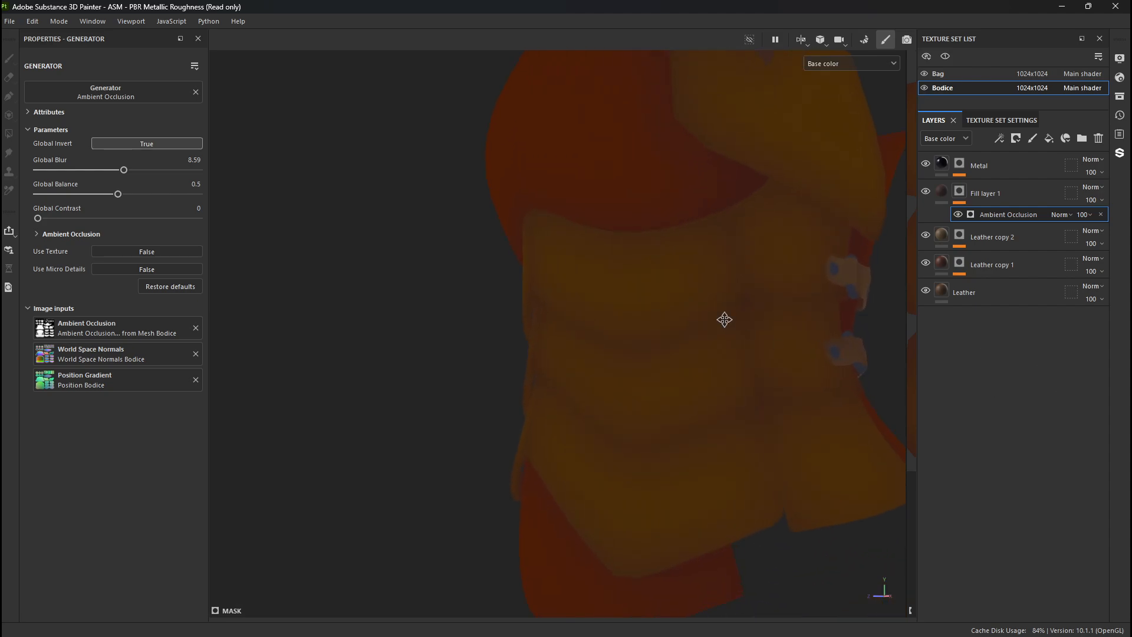
key("m")
left_click_drag(692, 308, 696, 278, "alt")
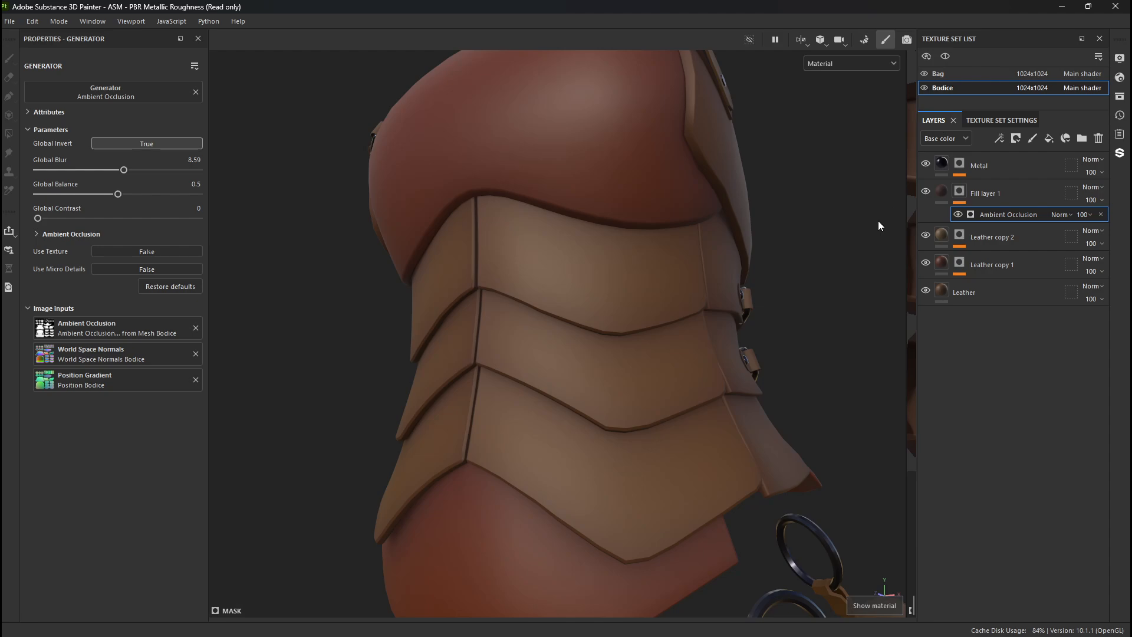
- Cycle through the bodice's individual channels and compare the Base color channel with the Material view
key("c")
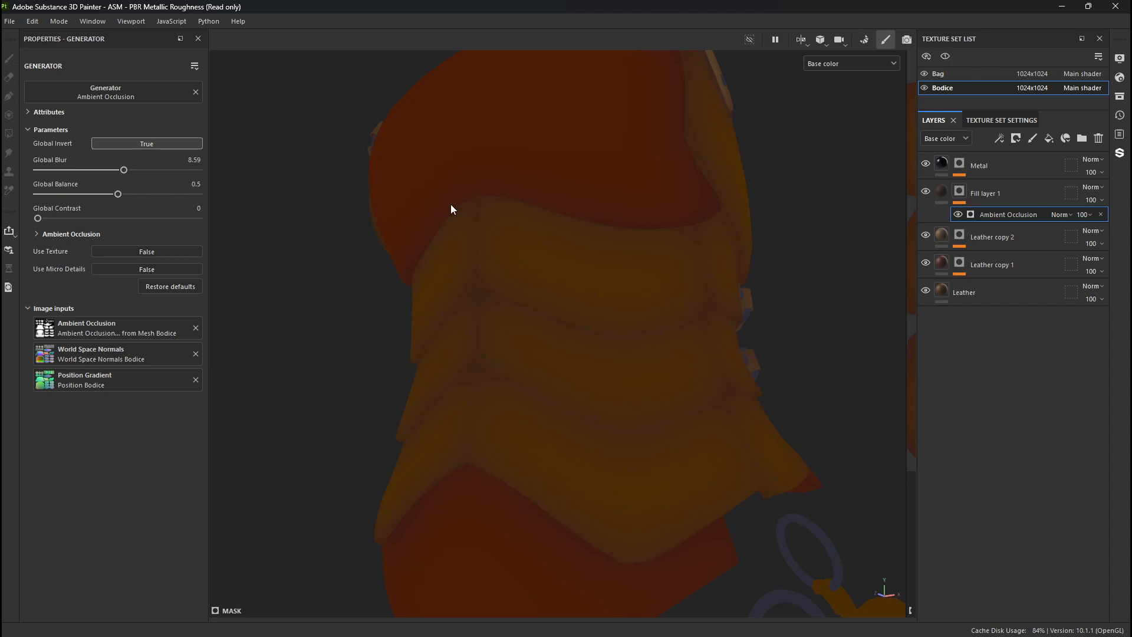
key("c")
key("c")
key("c")
key("c")
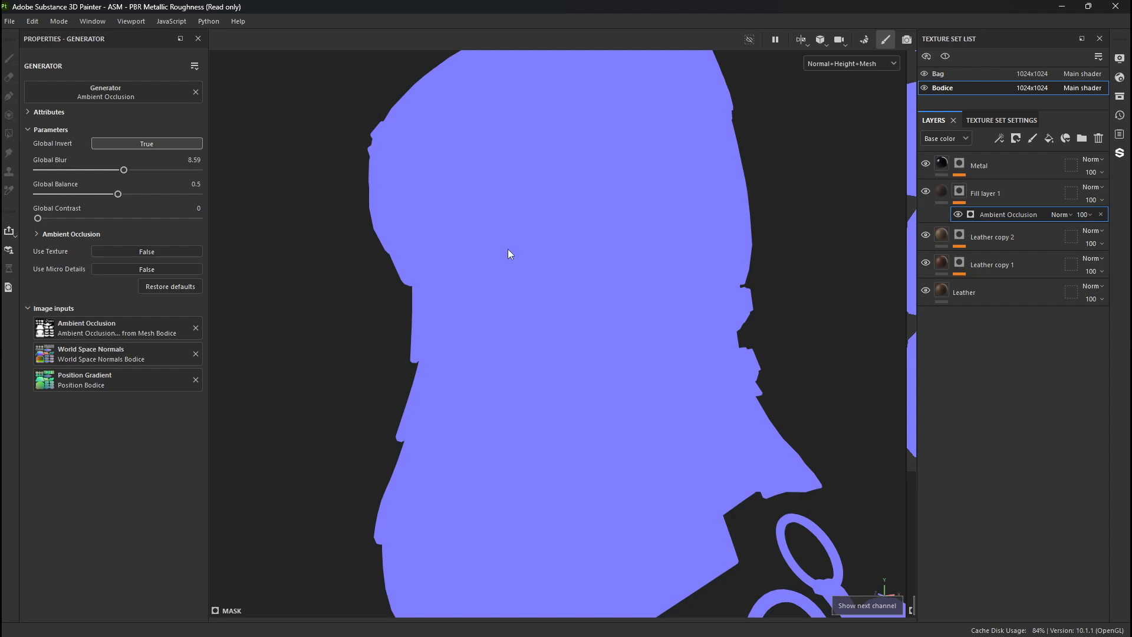
key("c")
key("c")
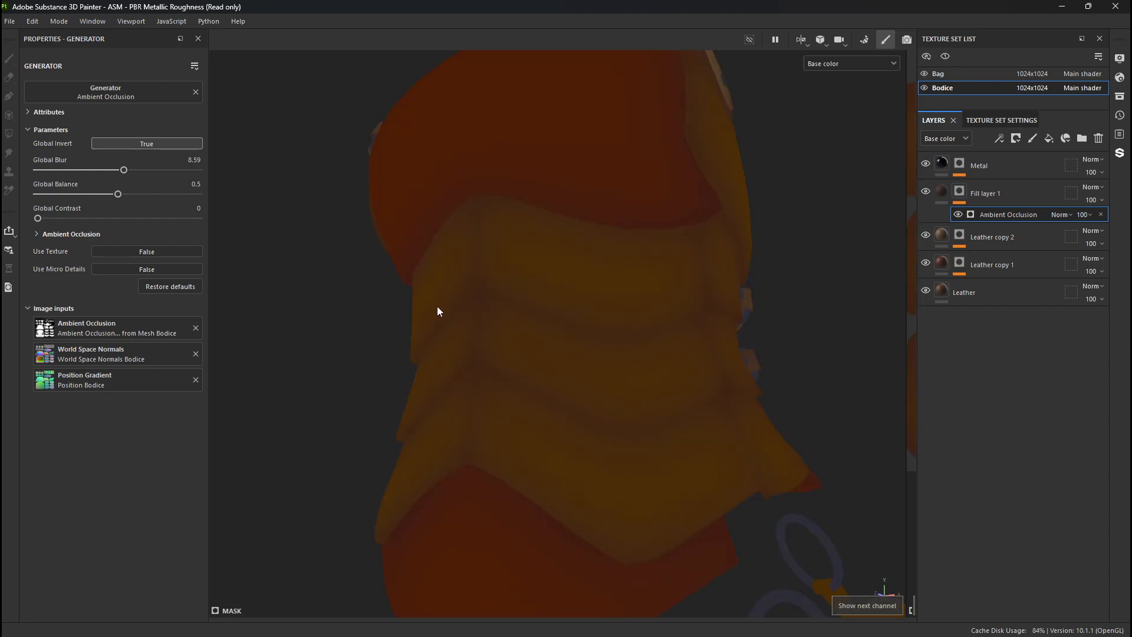
key("m")
key("m")
- Test the Ambient Occlusion generator with a Global Blur of 3.53 and settle on 8.18, keeping Global Contrast at 0
left_click_drag(124, 170, 74, 171)
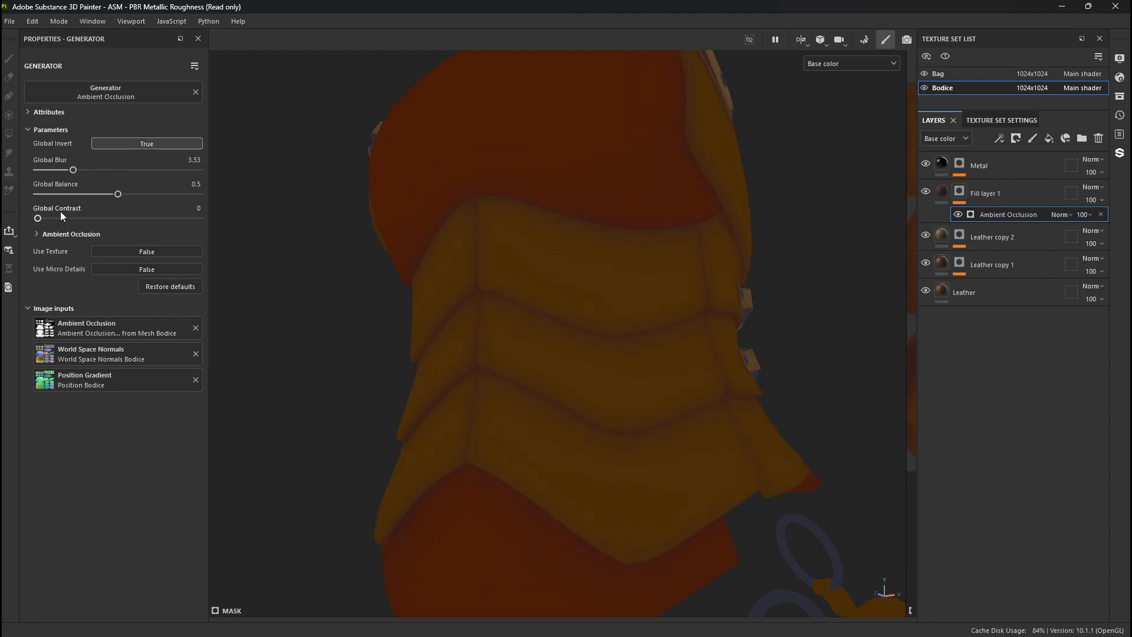
mouse_move(39, 218)
left_mouse_down()
mouse_move(185, 220)
mouse_move(37, 220)
left_mouse_up()
left_click_drag(73, 170, 121, 171)
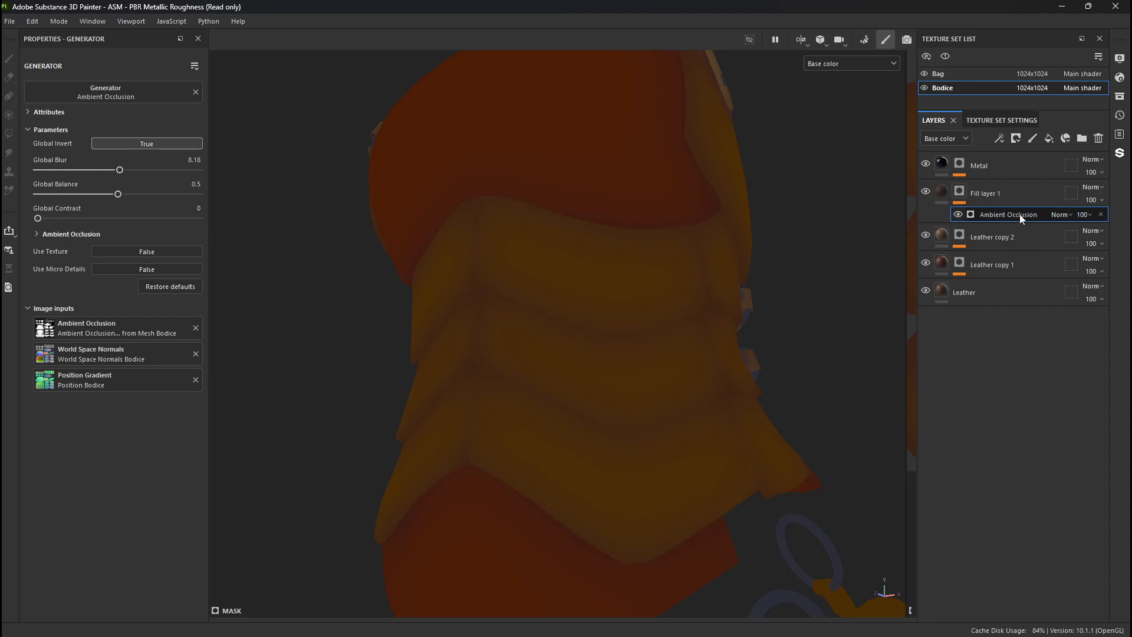
- Add a second Ambient Occlusion generator to Fill layer 1's mask and set its Global Invert to True
right_click(965, 190)
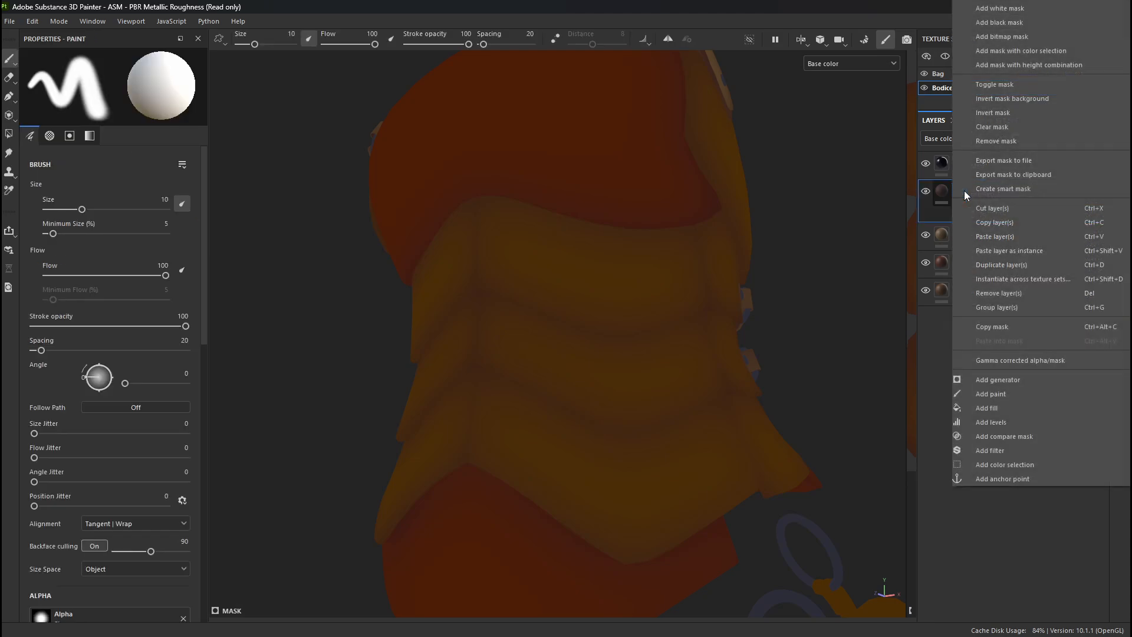
left_click(1007, 380)
left_click(115, 93)
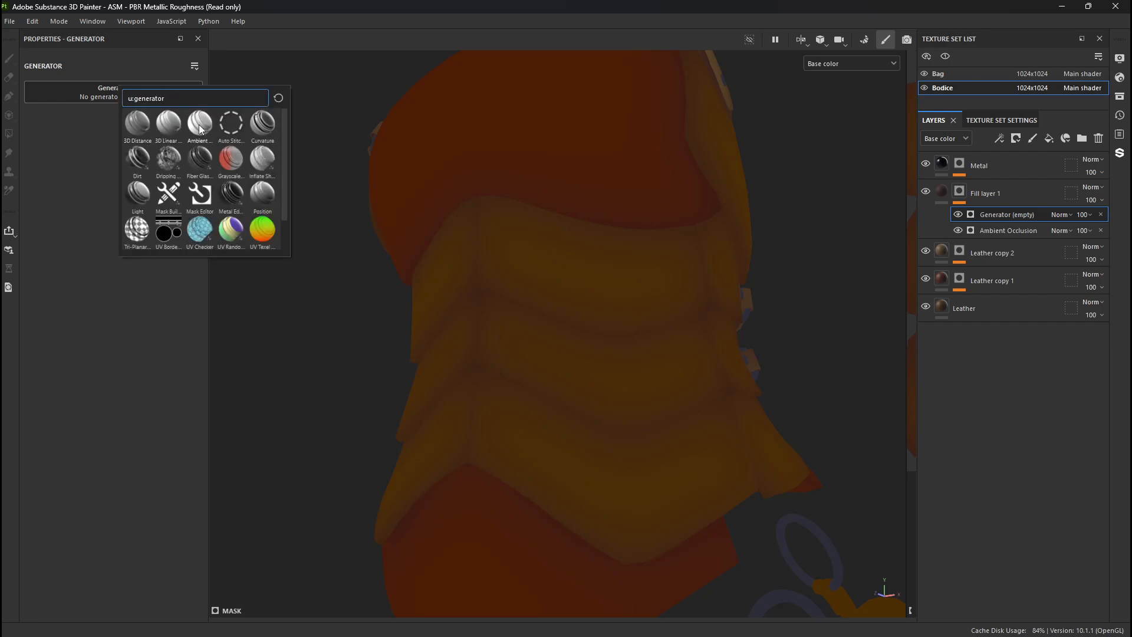
left_click(199, 124)
left_click(140, 144)
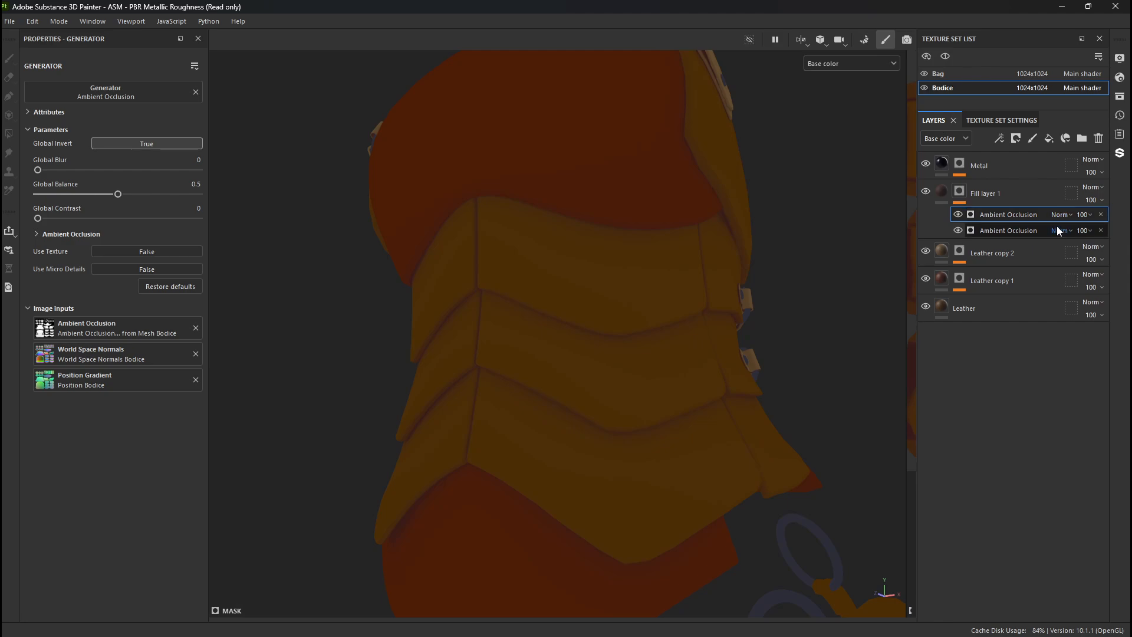
- Compare the two Ambient Occlusion generators in Fill layer 1's mask by hiding and showing the upper one
left_click(1021, 232)
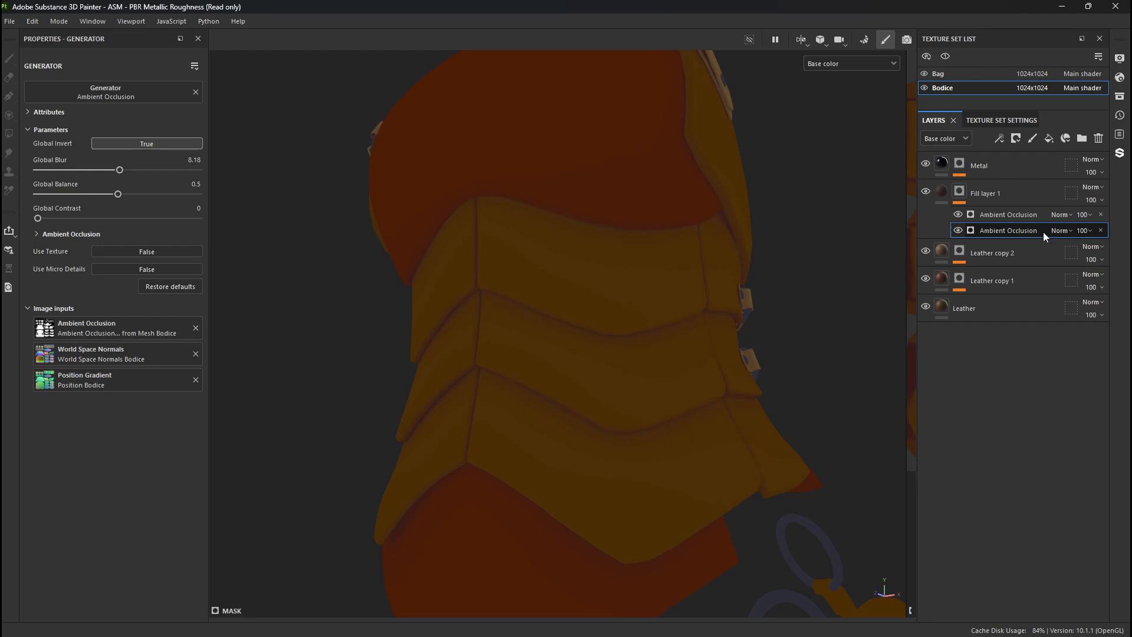
left_click(959, 215)
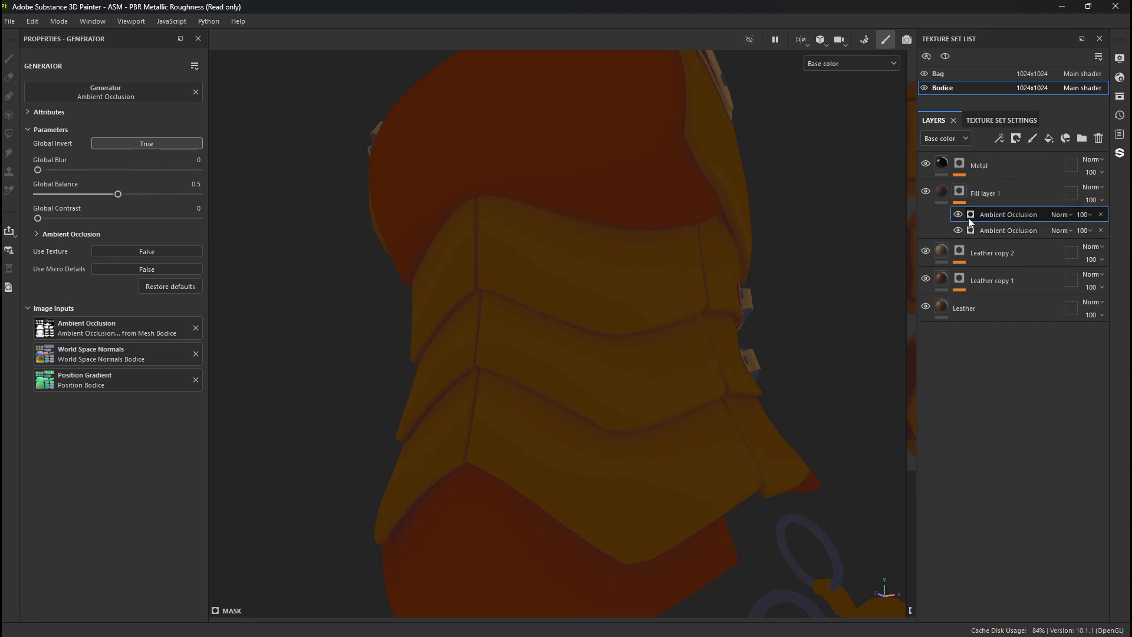
left_click(958, 214)
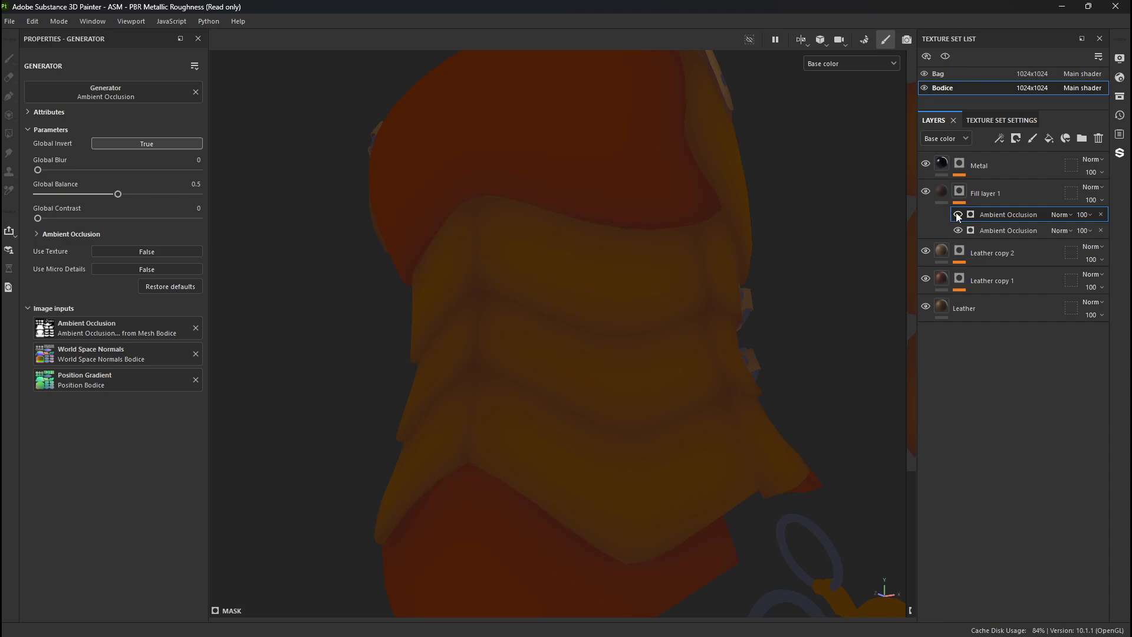
left_click(957, 215)
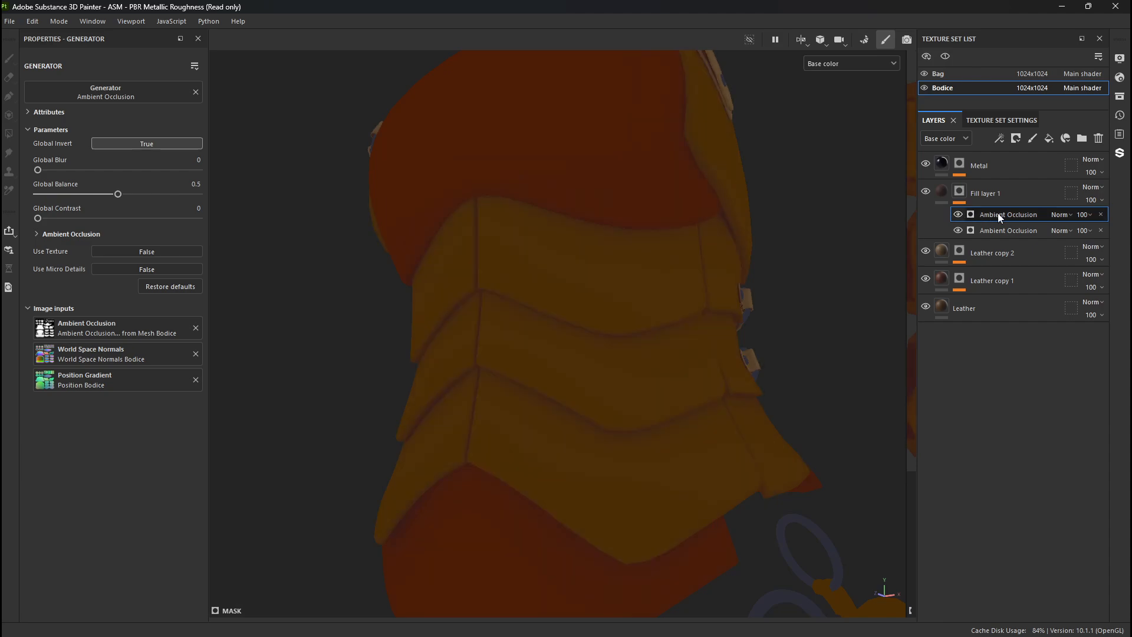
- Try the Multiply blend mode on the upper Ambient Occlusion generator and compare the shading with it hidden and shown
left_click(1060, 215)
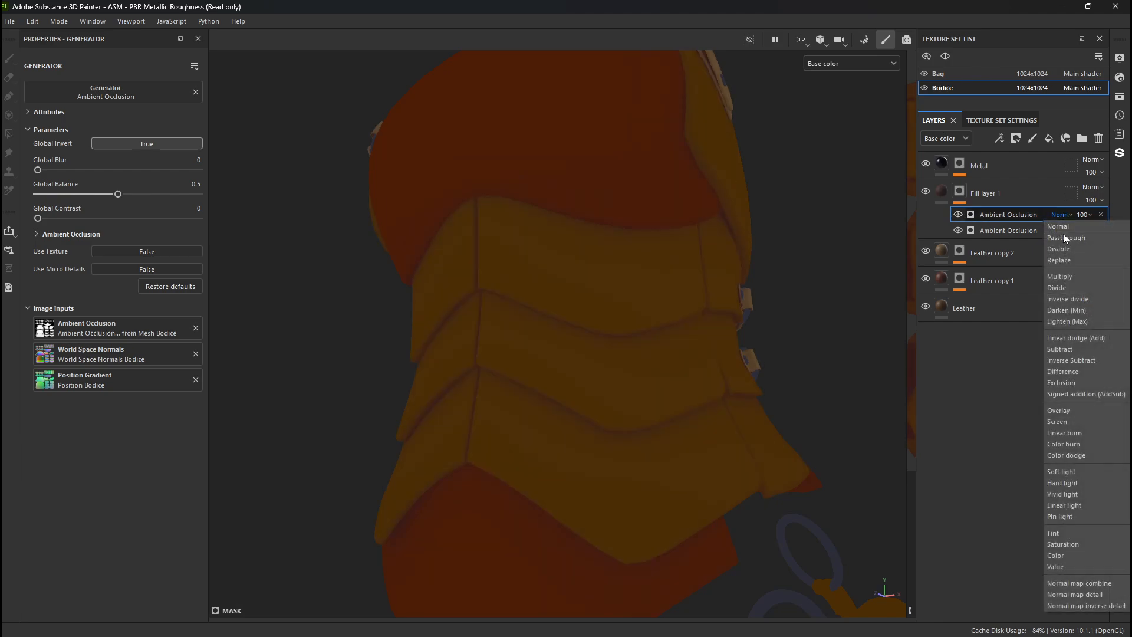
left_click(1064, 276)
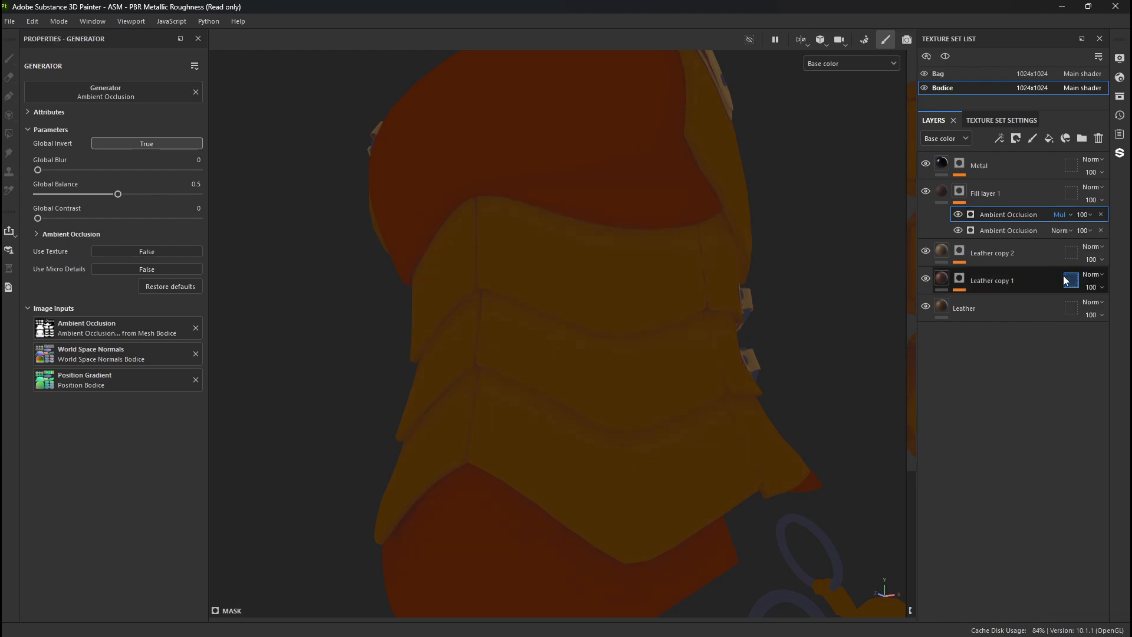
left_click(957, 214)
left_click(958, 215)
left_click(958, 215)
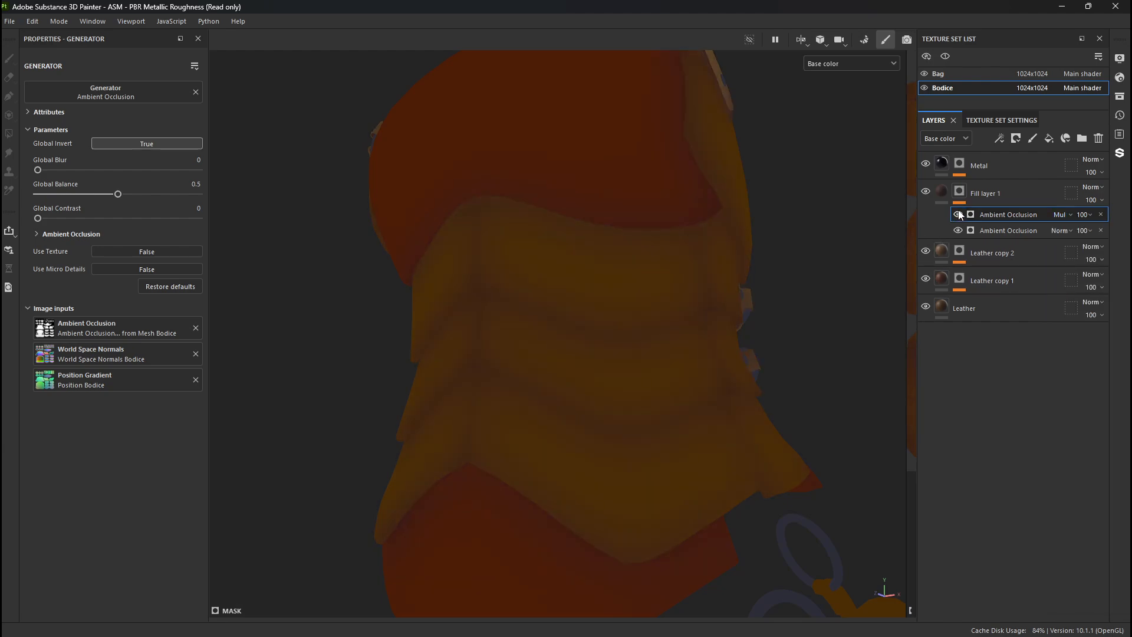
left_click(957, 214)
- Try the Subtract and Lighten (Max) blend modes on the upper Ambient Occlusion generator
left_click(1059, 214)
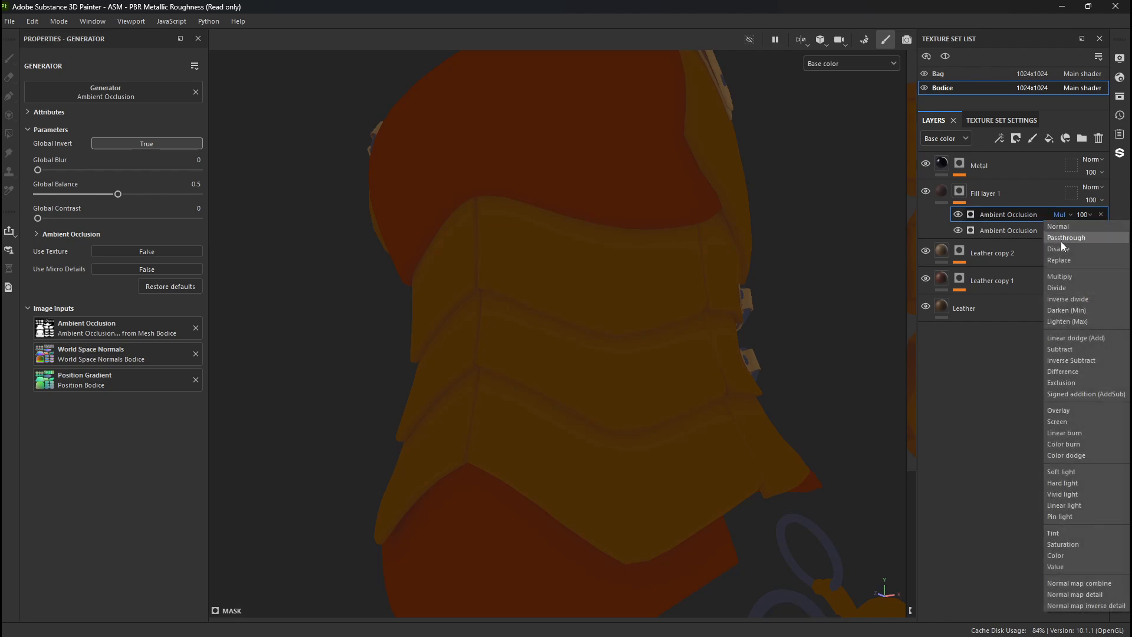
left_click(1074, 340)
key("Down")
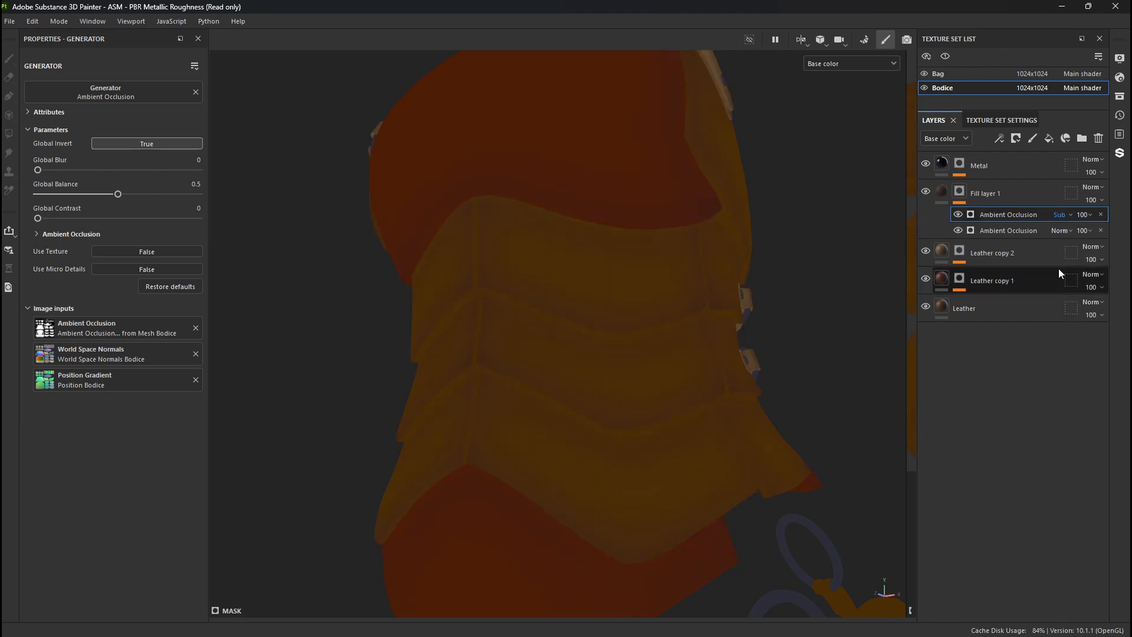
key("Up")
key("Up")
key("Down")
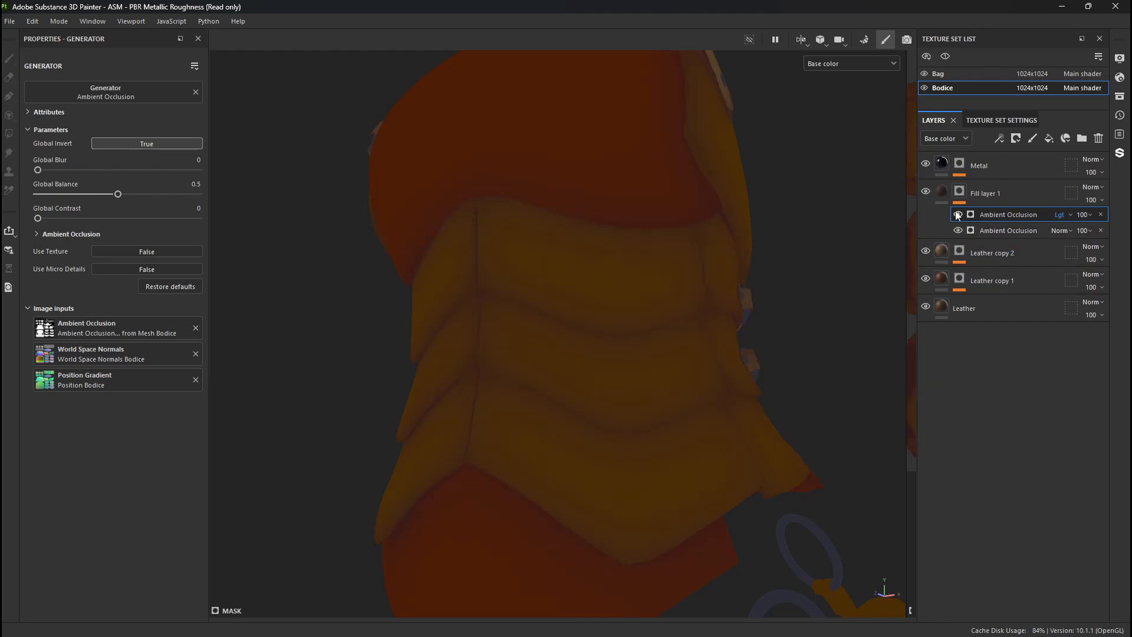
key("Up")
- Set the upper Ambient Occlusion generator's blend mode to Linear dodge (Add) and check the bodice in Base color and Material views
left_click(1058, 214)
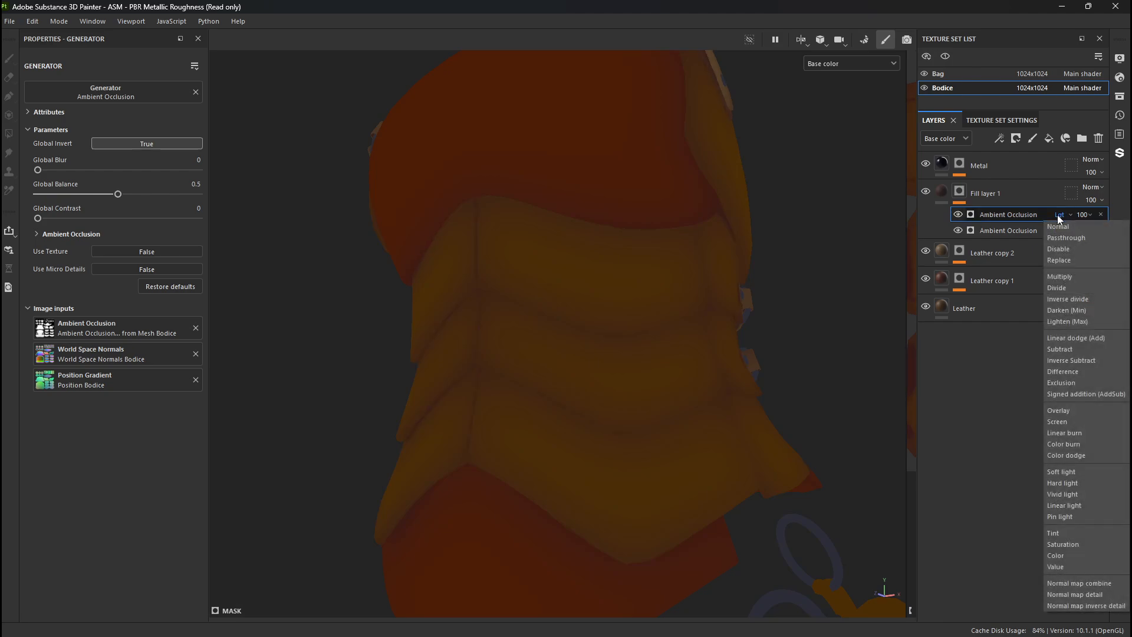
left_click(1059, 340)
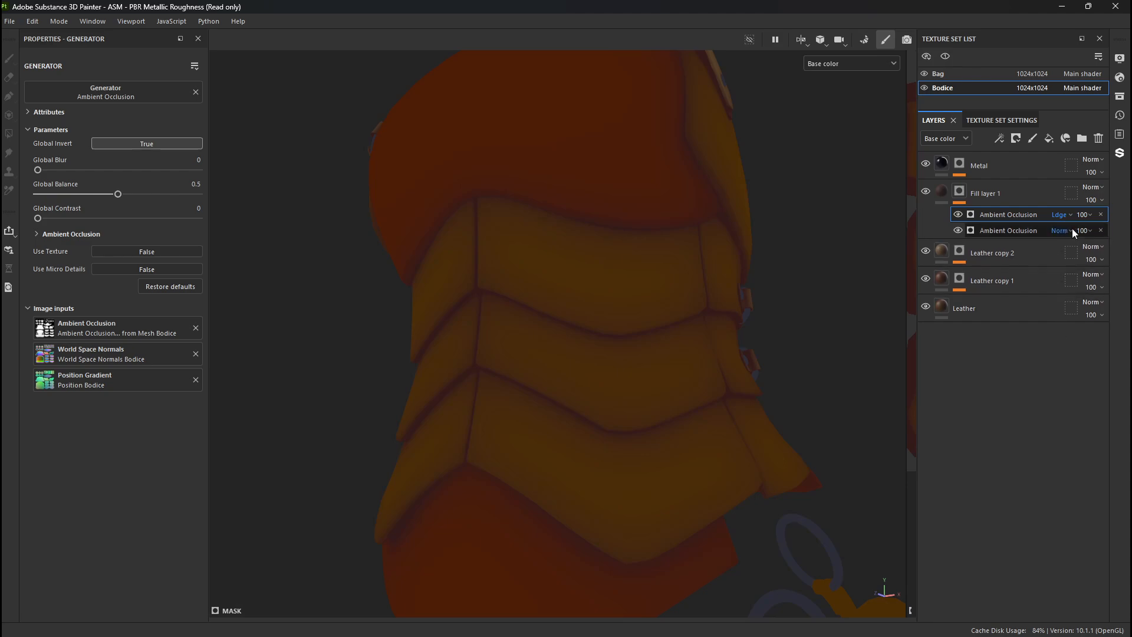
left_click_drag(625, 324, 653, 377, "alt")
scroll(423, 291, "down", 4)
scroll(653, 377, "up", 4)
middle_click_drag(438, 399, 473, 375, "alt")
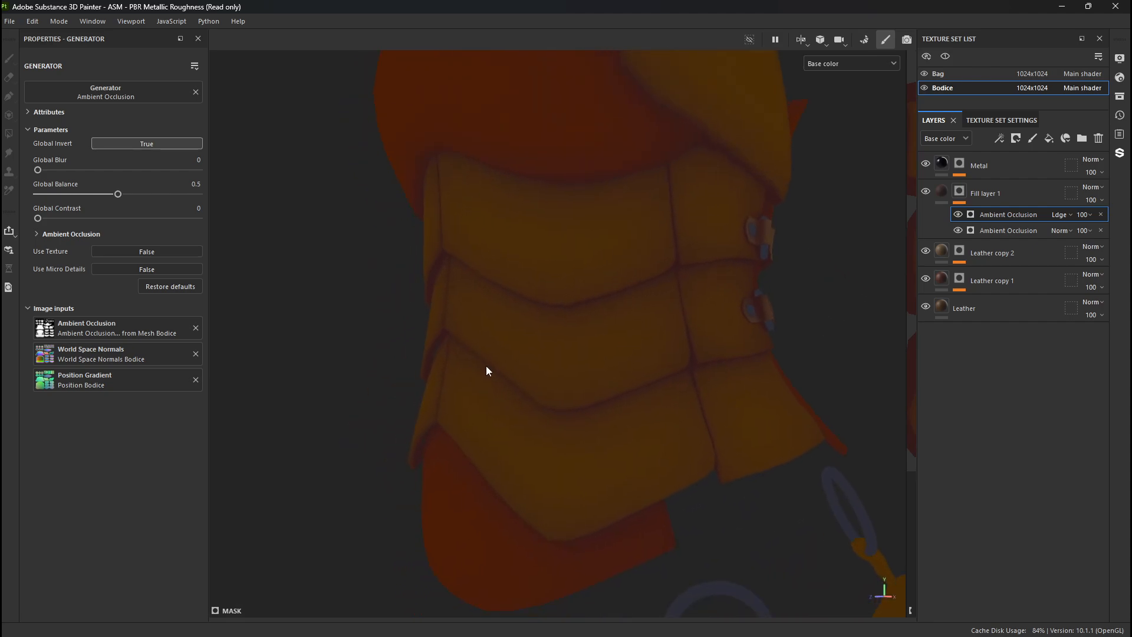
key("m")
left_click_drag(460, 397, 648, 442, "alt")
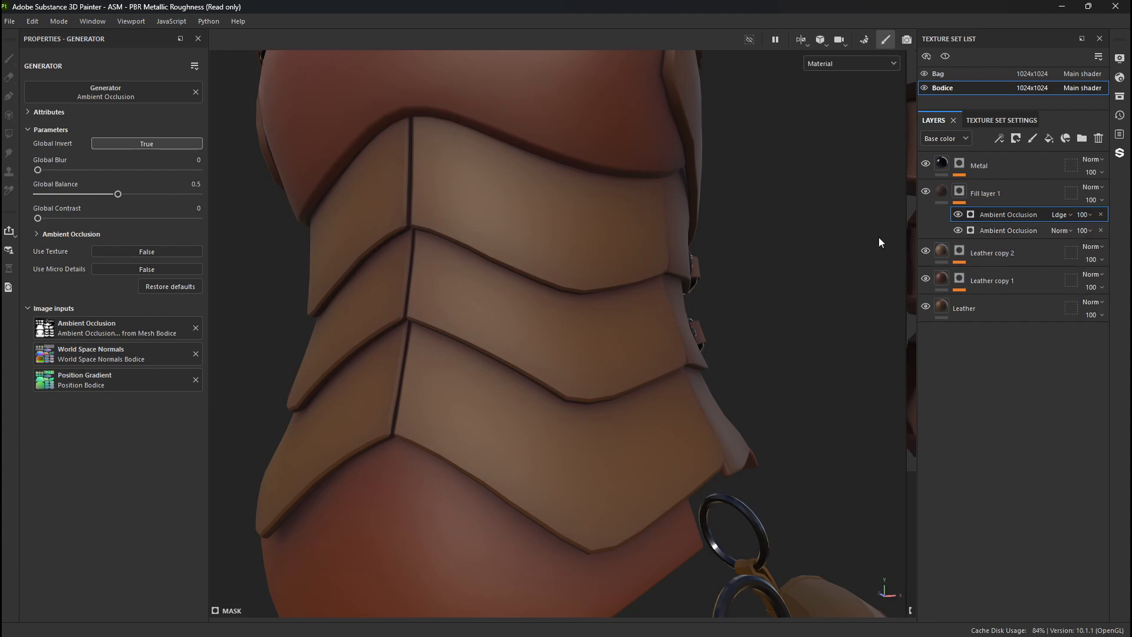
- Set Fill layer 1's Roughness to 1 and check the shading along the bodice's plate seams
left_click(946, 193)
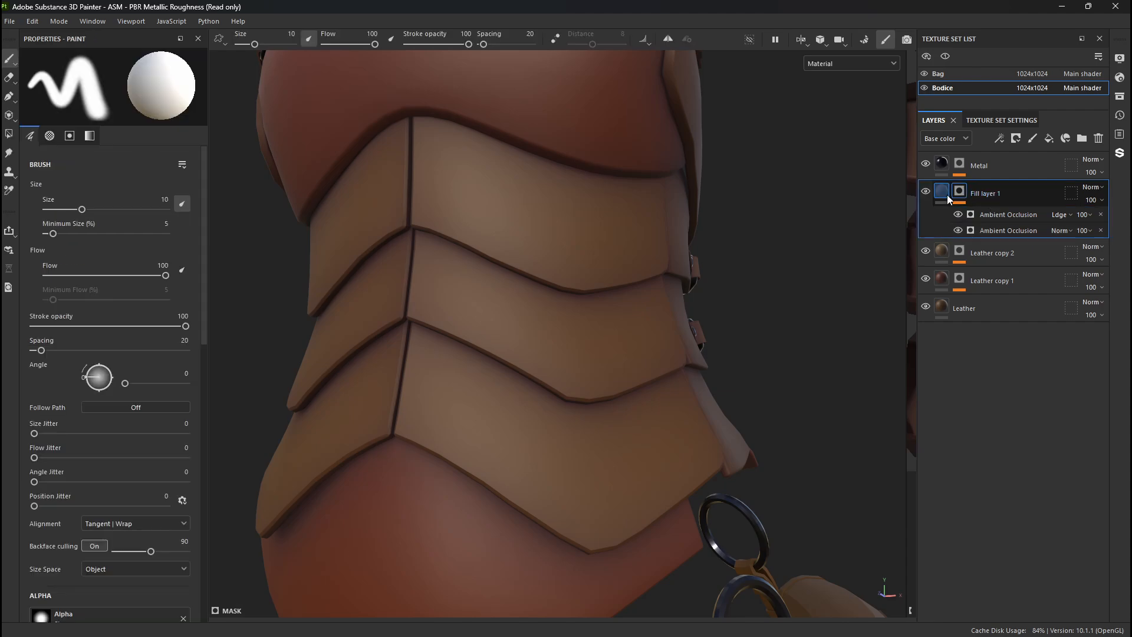
mouse_move(130, 425)
left_mouse_down()
mouse_move(177, 430)
mouse_move(93, 429)
mouse_move(214, 429)
left_mouse_up()
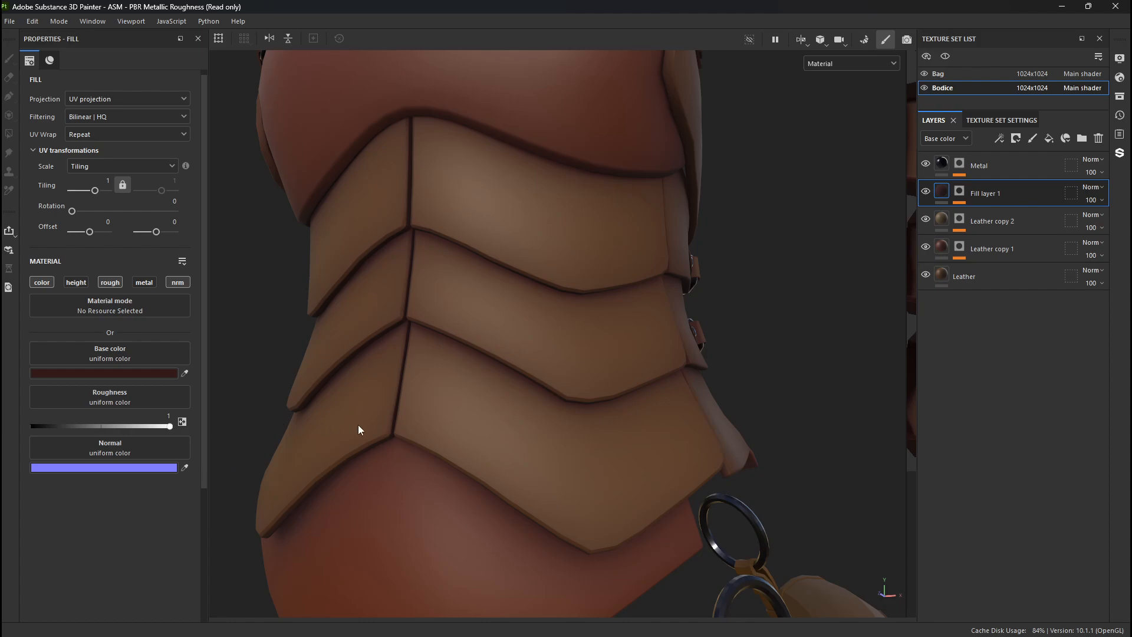
left_click_drag(457, 438, 404, 379, "alt")
middle_click_drag(404, 379, 458, 395, "alt")
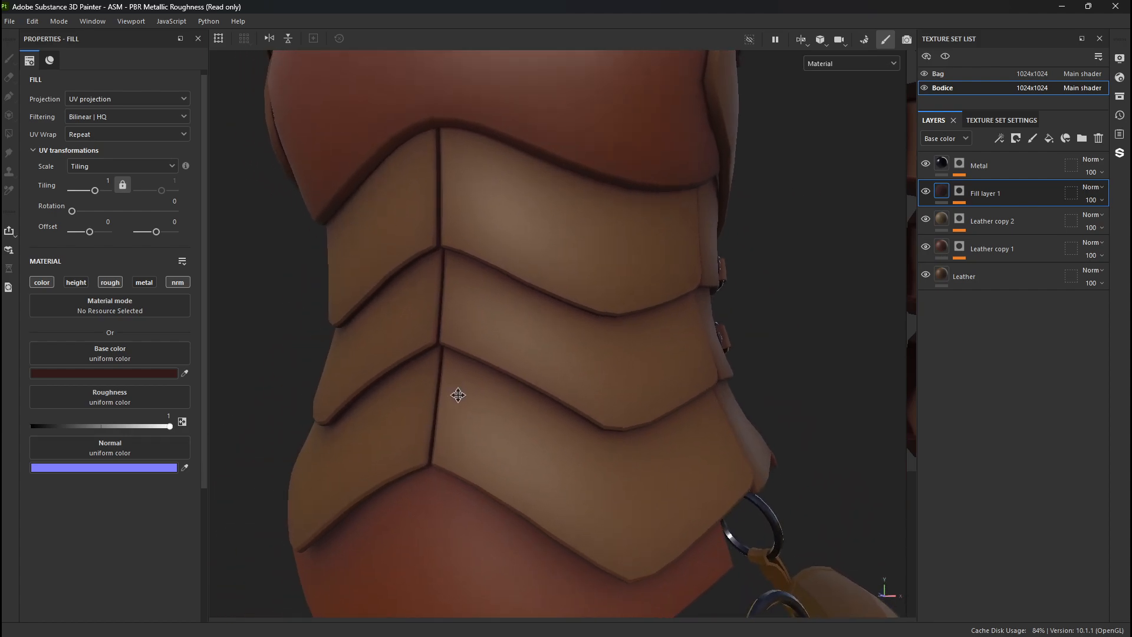
right_click_drag(464, 399, 696, 454, "alt")
left_click_drag(697, 455, 637, 458, "alt")
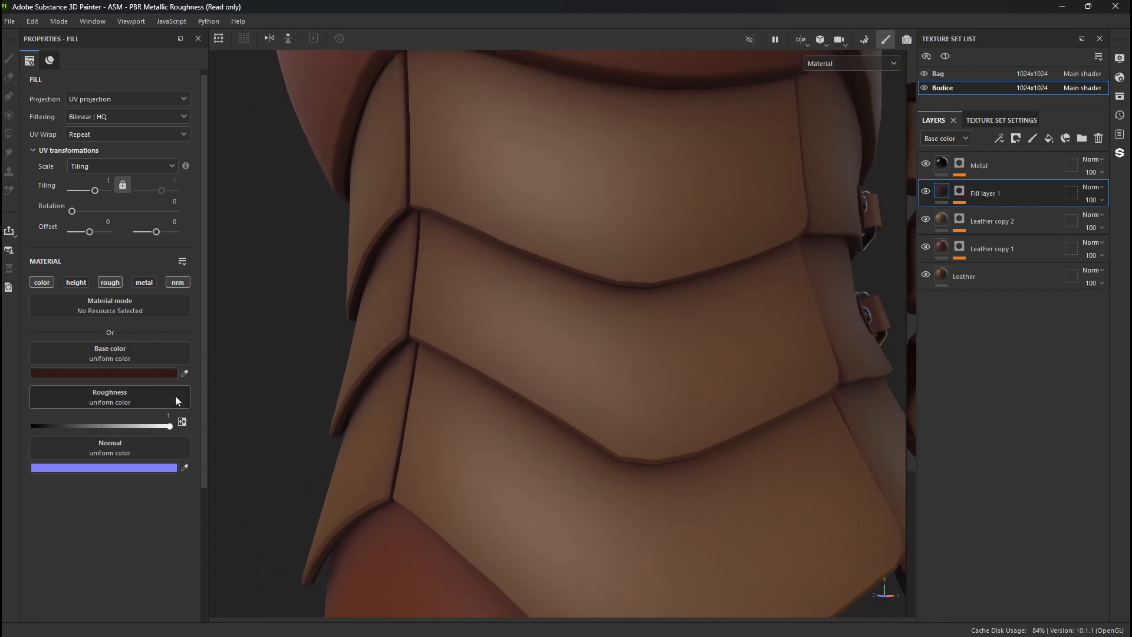
- Set Fill layer 1's base color to the dark red 3B1111
left_click(141, 375)
left_click(518, 363)
left_click_drag(543, 330, 541, 381)
left_click(594, 247)
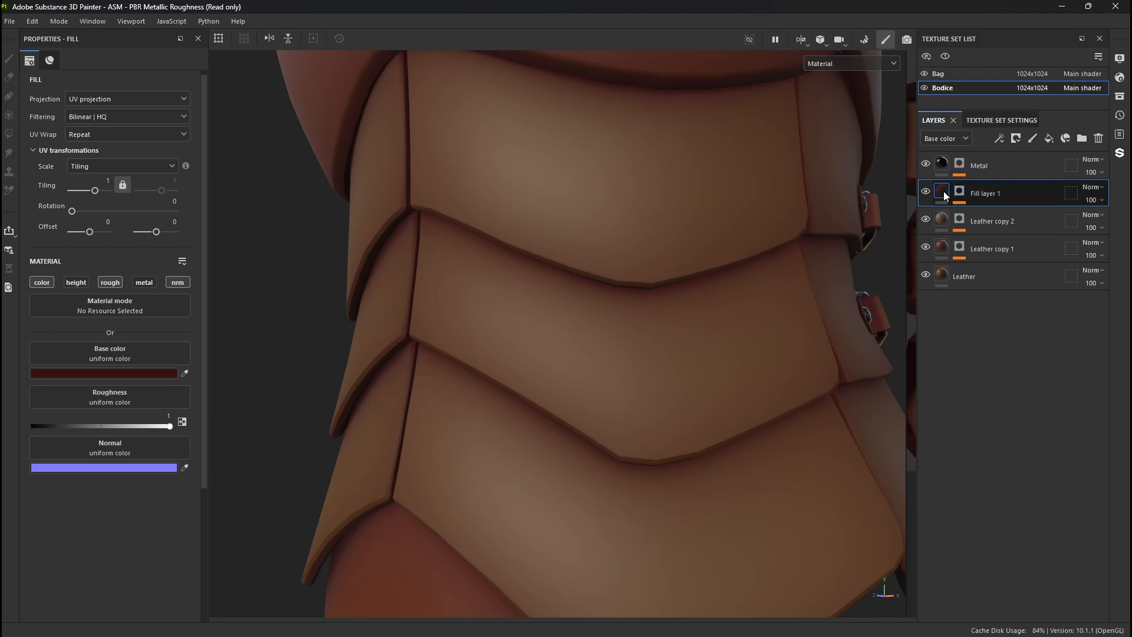
- Set Fill layer 1's blend mode to Multiply for the Base color channel
left_click(1090, 188)
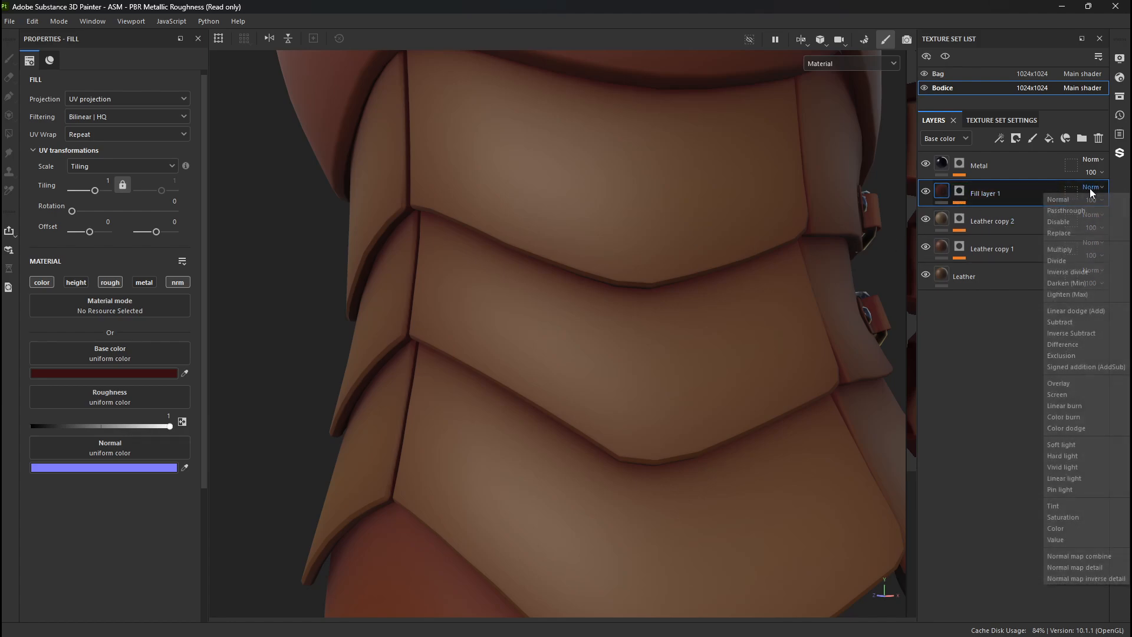
left_click(1070, 249)
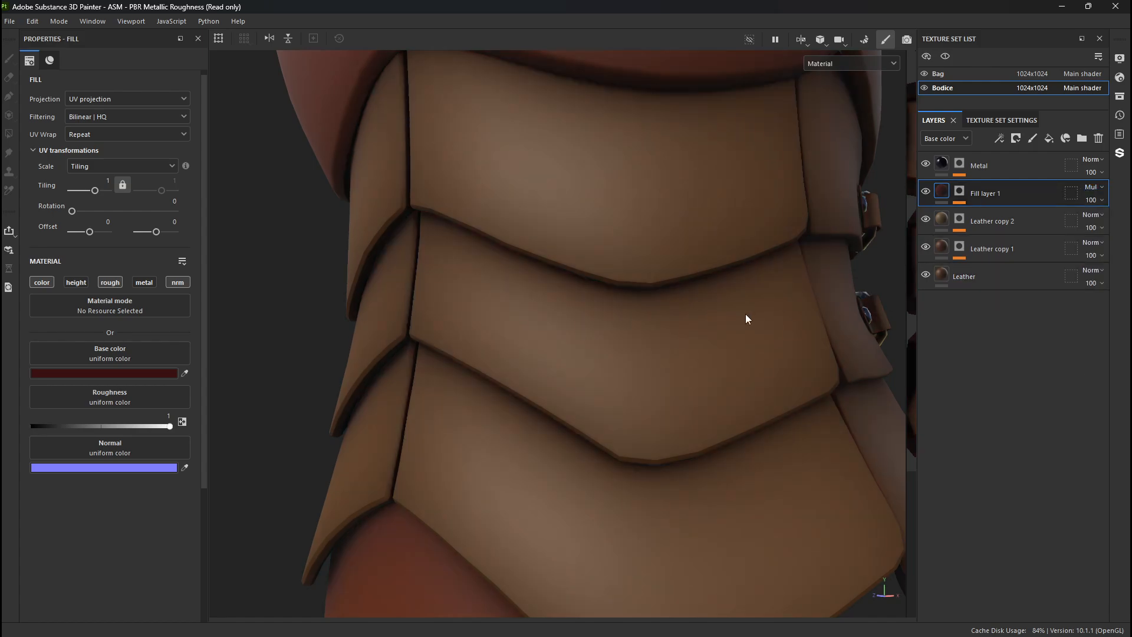
left_click_drag(745, 314, 480, 369, "alt")
- Test a bright red on Fill layer 1, settle on base color 621818, and show the bodice in Base color view
left_click(137, 374)
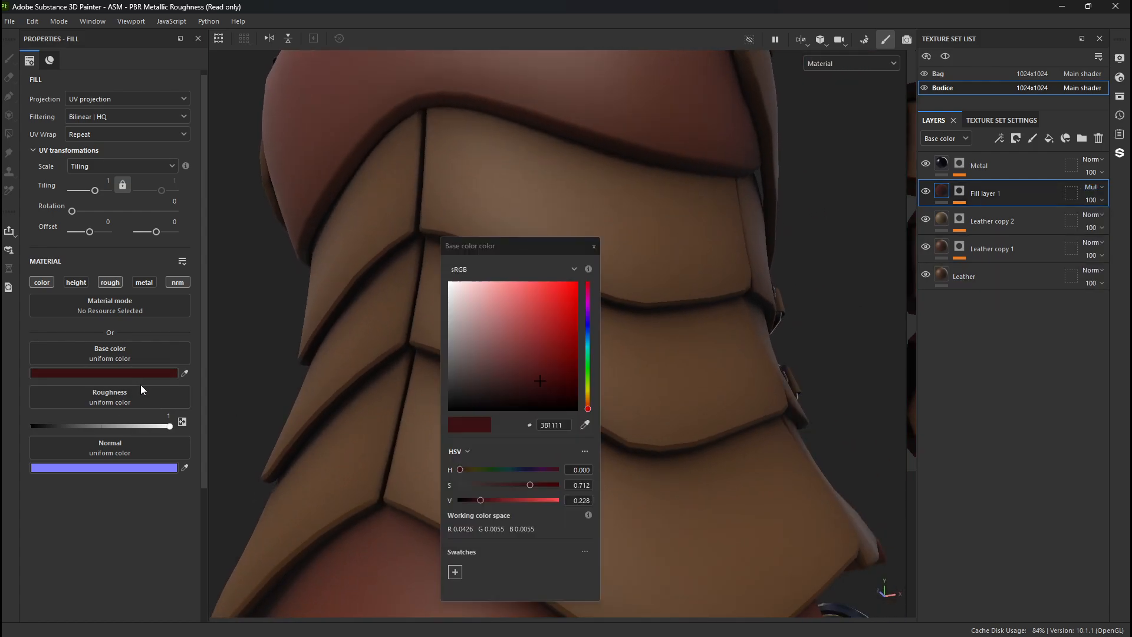
left_click(571, 332)
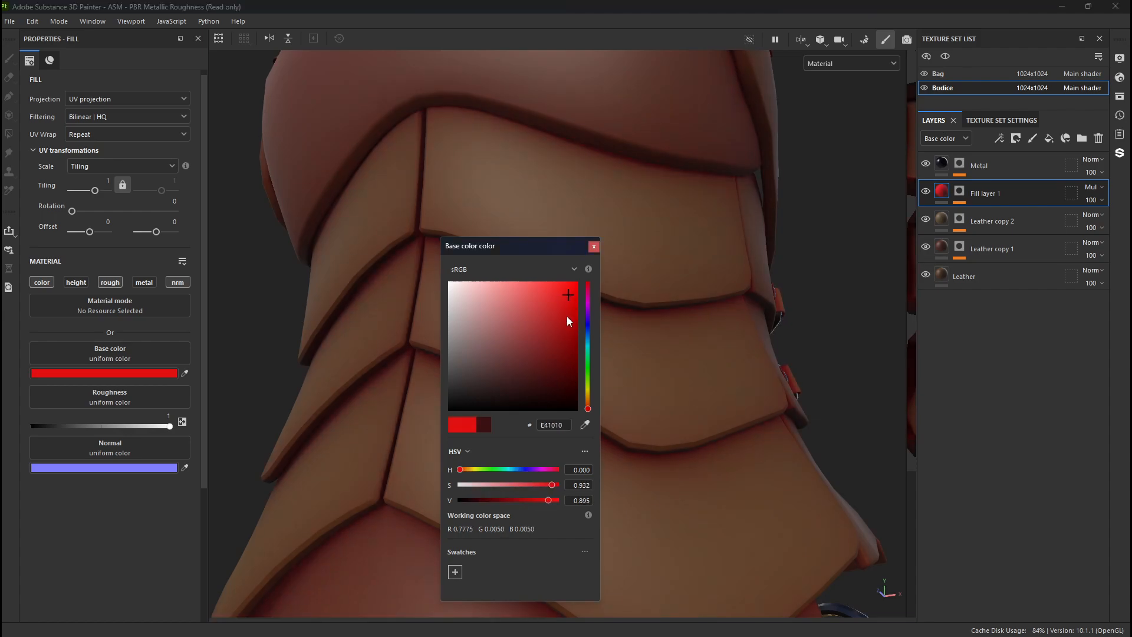
left_click(558, 340)
left_click(547, 368)
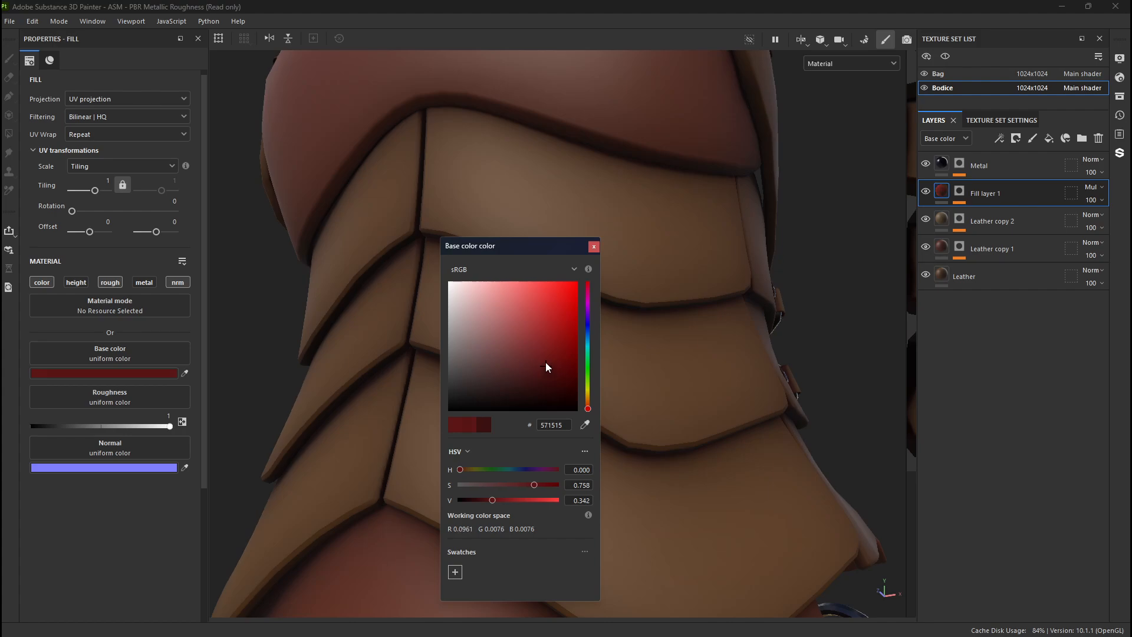
left_click(544, 361)
key("c")
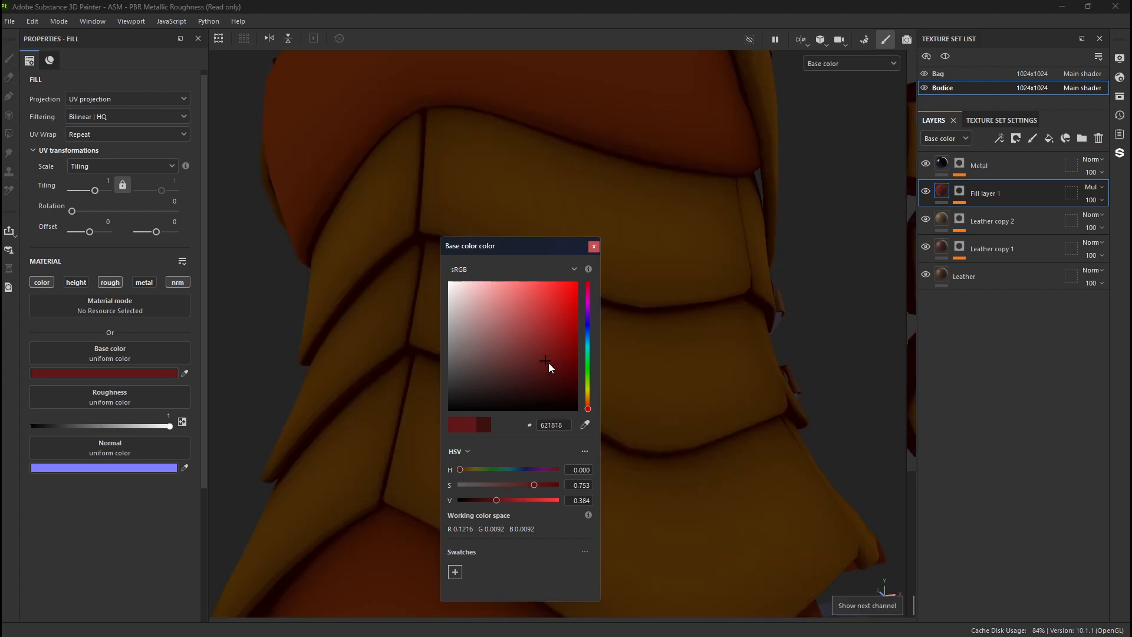
left_click_drag(751, 384, 663, 431, "alt")
scroll(663, 431, "down", 5)
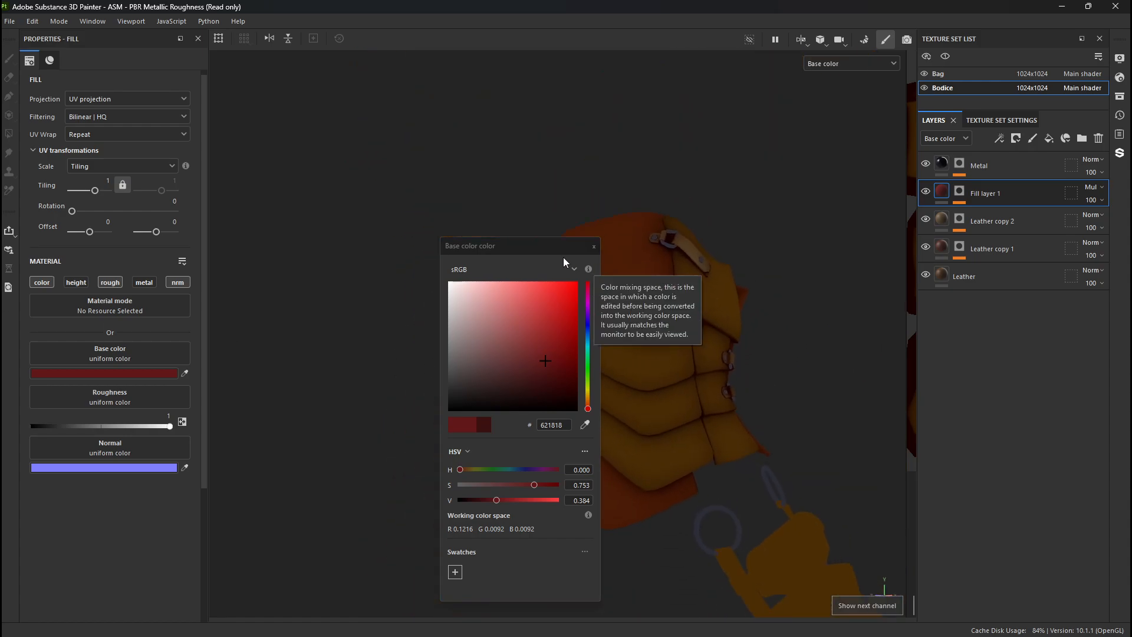
left_click(593, 246)
- Examine the multiplied occlusion shading around the bodice's plates and seams in Base color view
right_click_drag(590, 342, 1024, 546, "alt")
middle_click_drag(553, 394, 472, 311, "alt")
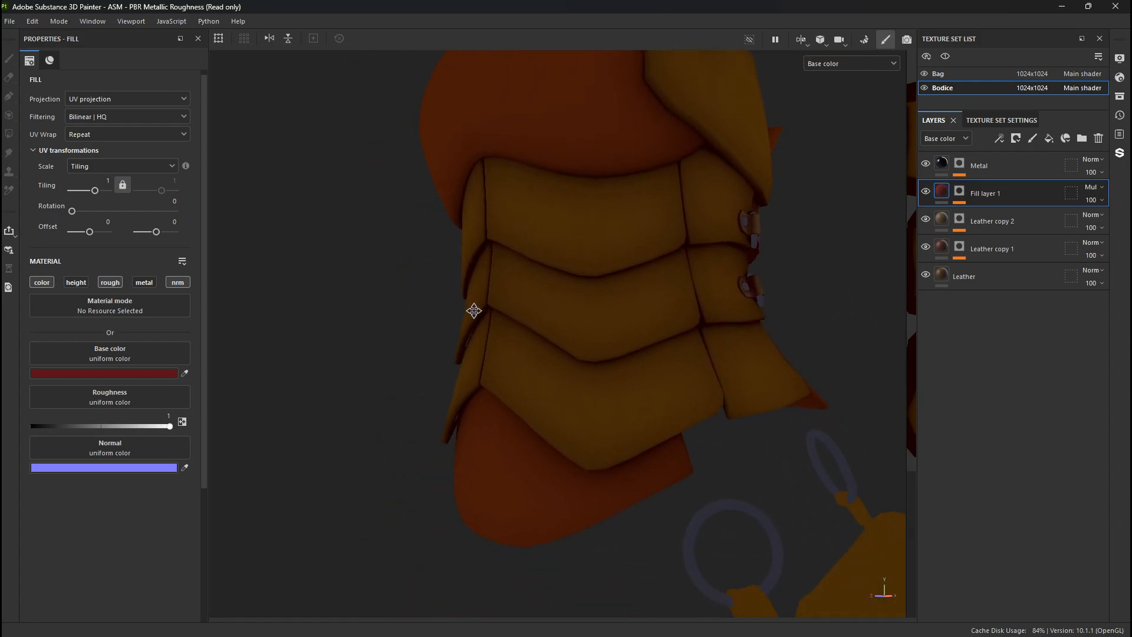
right_click_drag(472, 311, 617, 387, "alt")
left_click_drag(617, 387, 578, 412, "alt")
left_click_drag(597, 370, 646, 376, "alt")
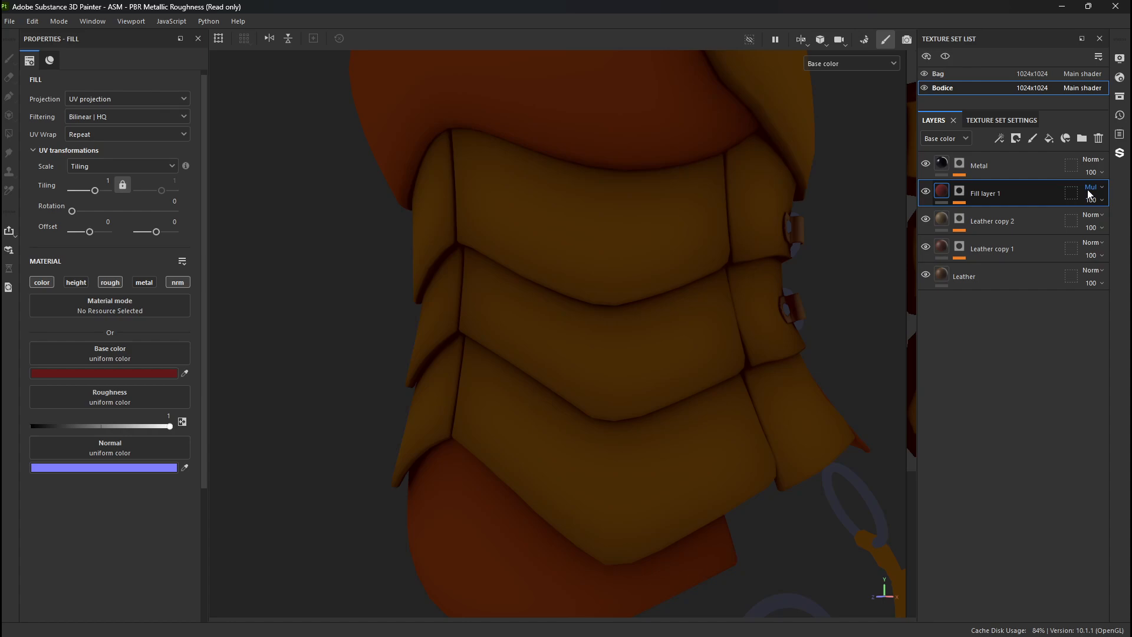
- Add a Fill effect on top of the Ambient Occlusion generators in Fill layer 1's mask
left_click(959, 194)
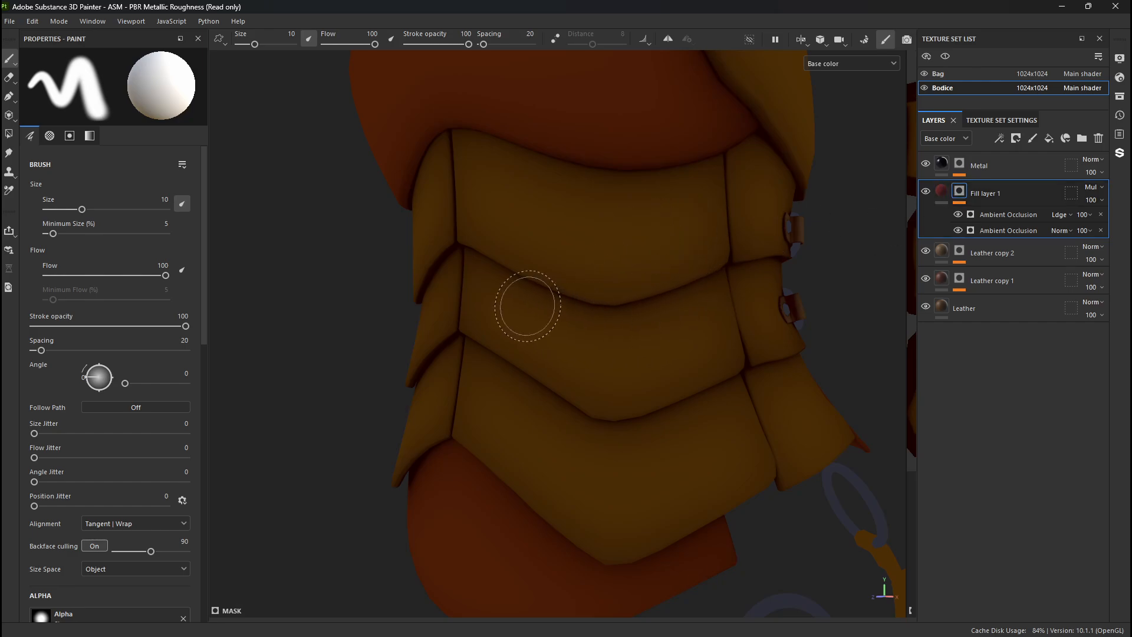
right_click(962, 193)
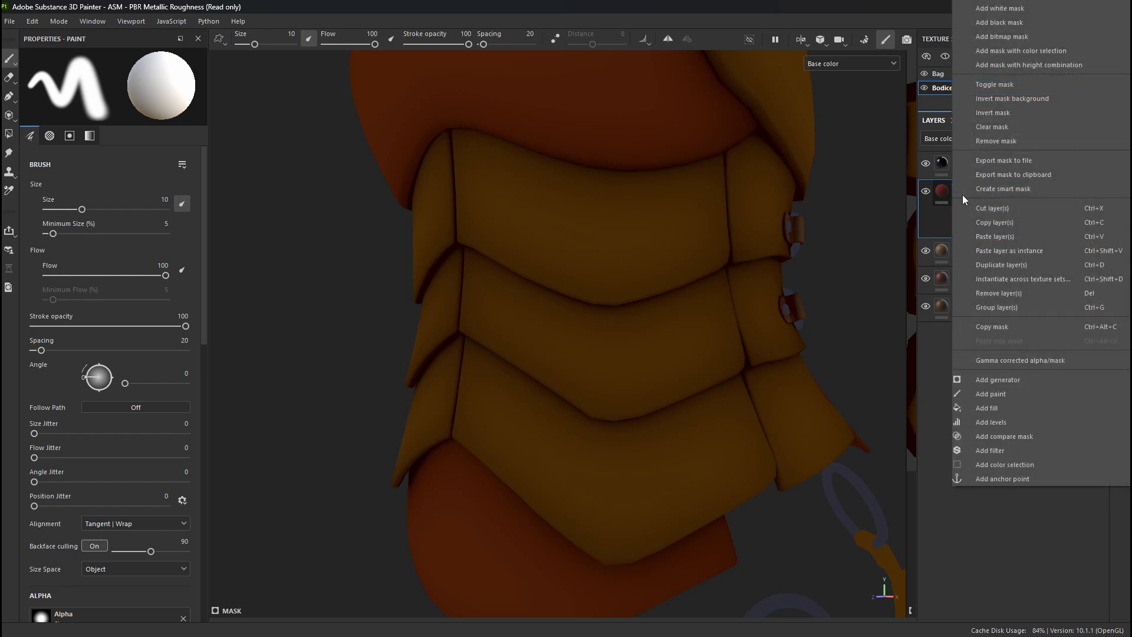
left_click(1020, 413)
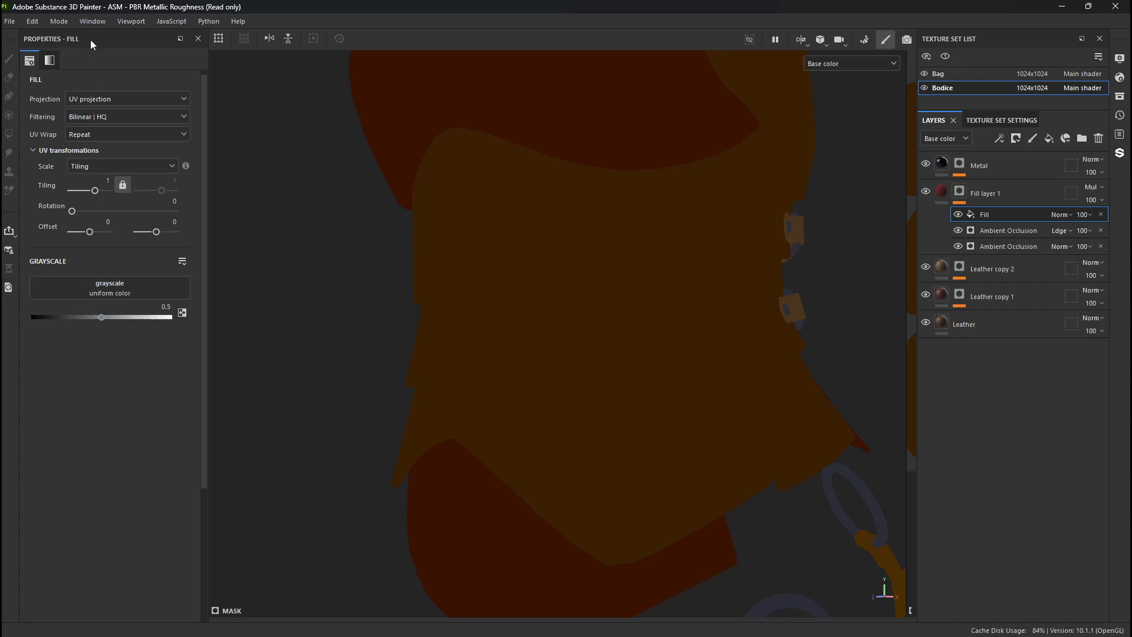
- Open the Assets library in a widened floating window and filter it to textures
left_click(93, 21)
mouse_move(109, 37)
left_click(162, 36)
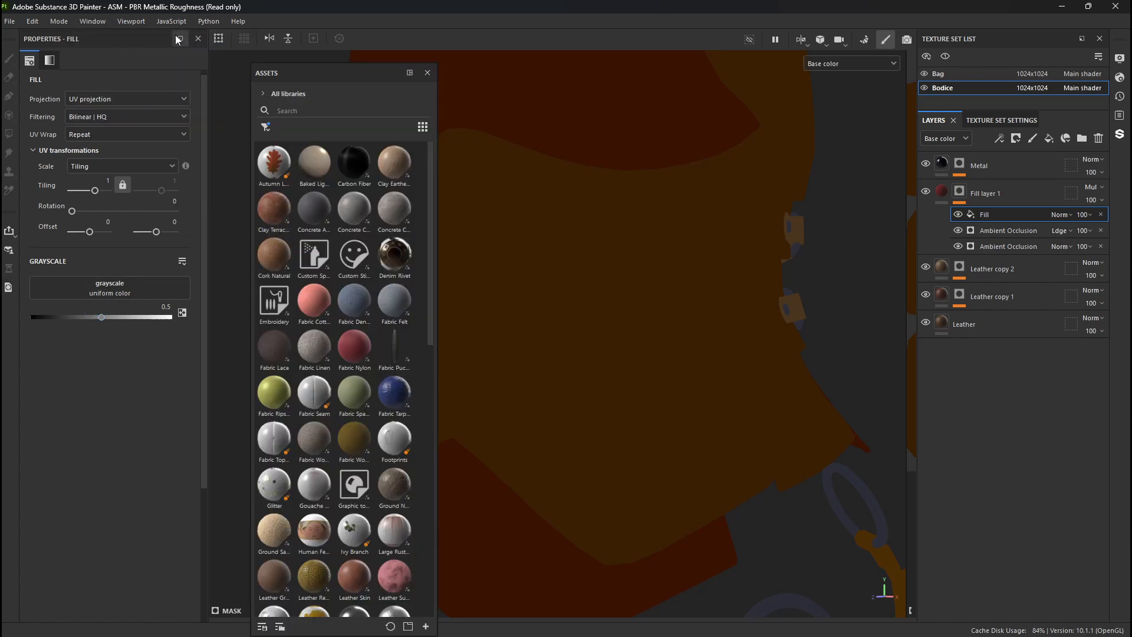
left_click_drag(384, 72, 456, 94)
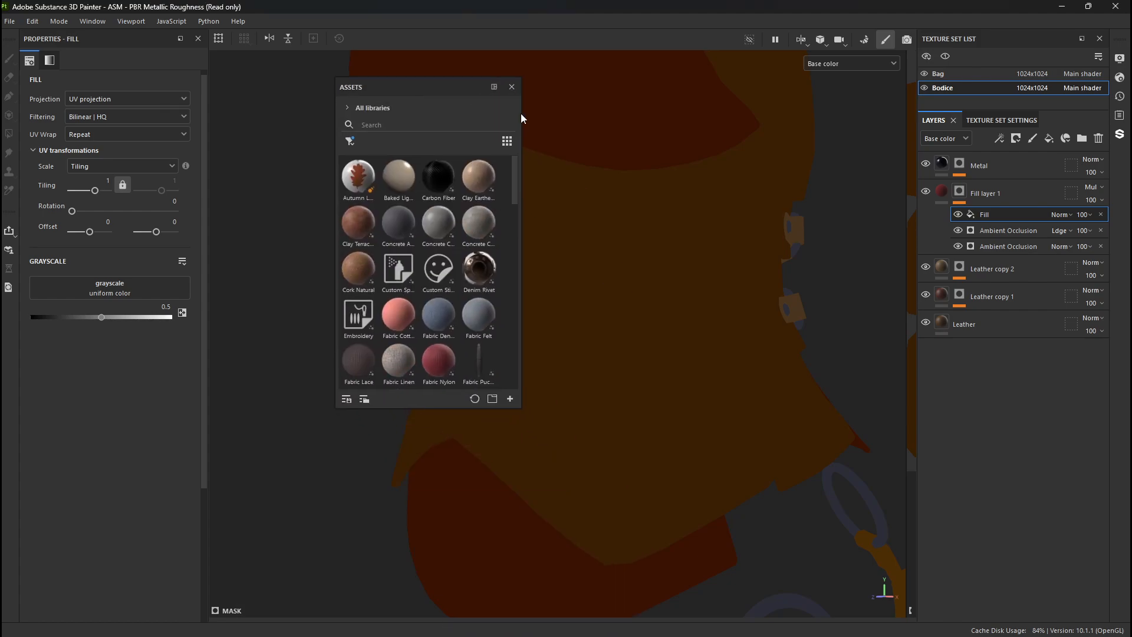
left_click_drag(522, 118, 834, 125)
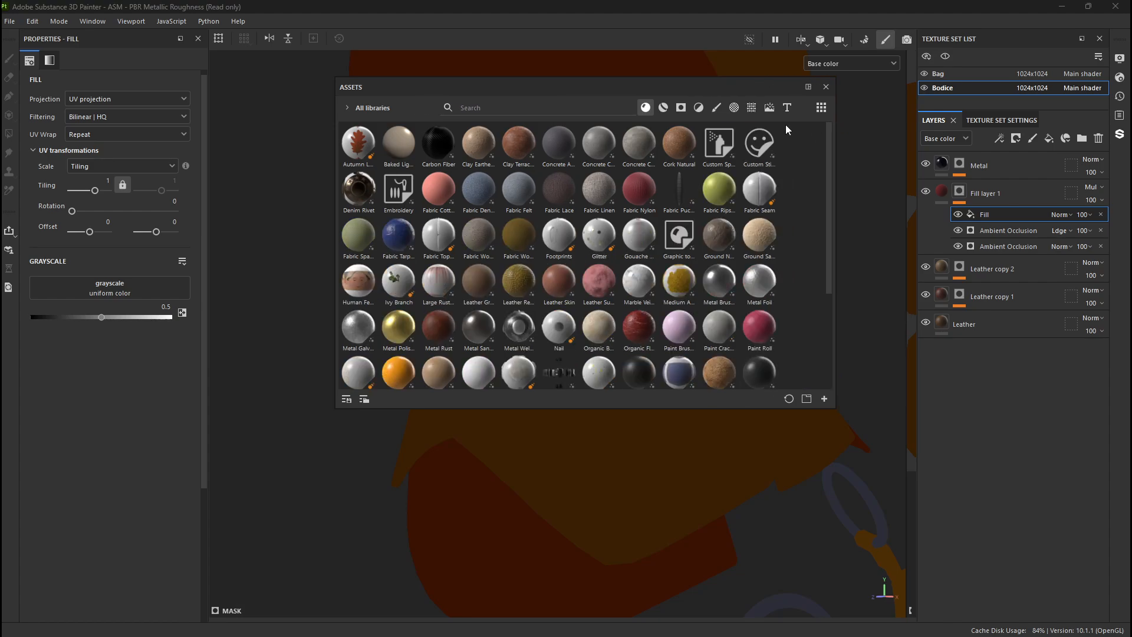
left_click(736, 110)
left_click(753, 110)
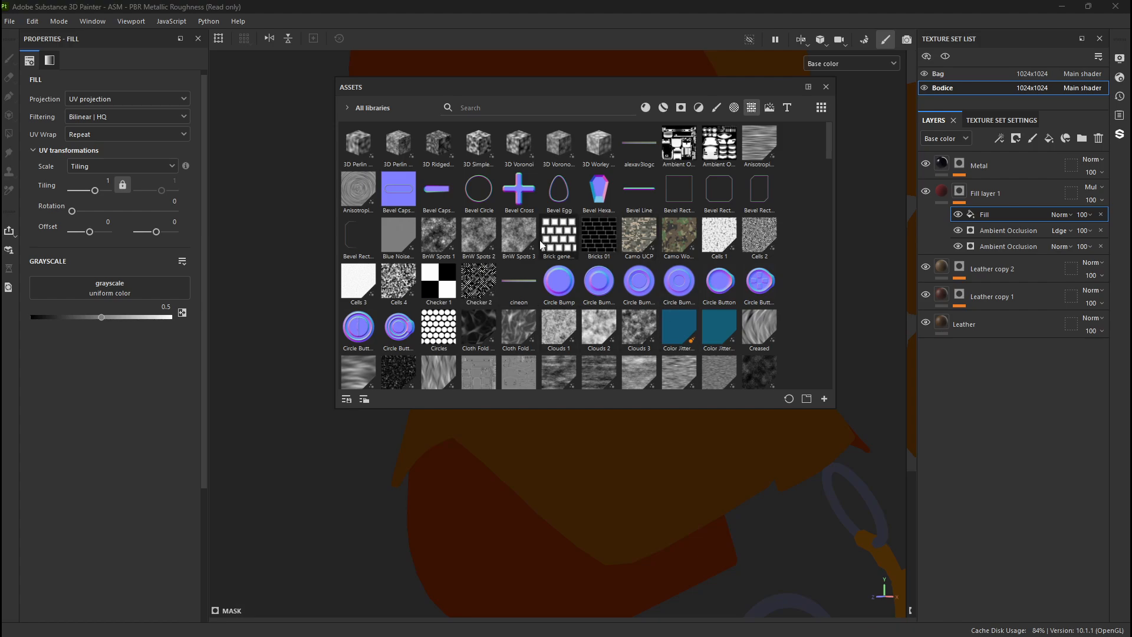
- Enlarge the floating Assets window and switch its texture thumbnails to the Large size
left_click(549, 106)
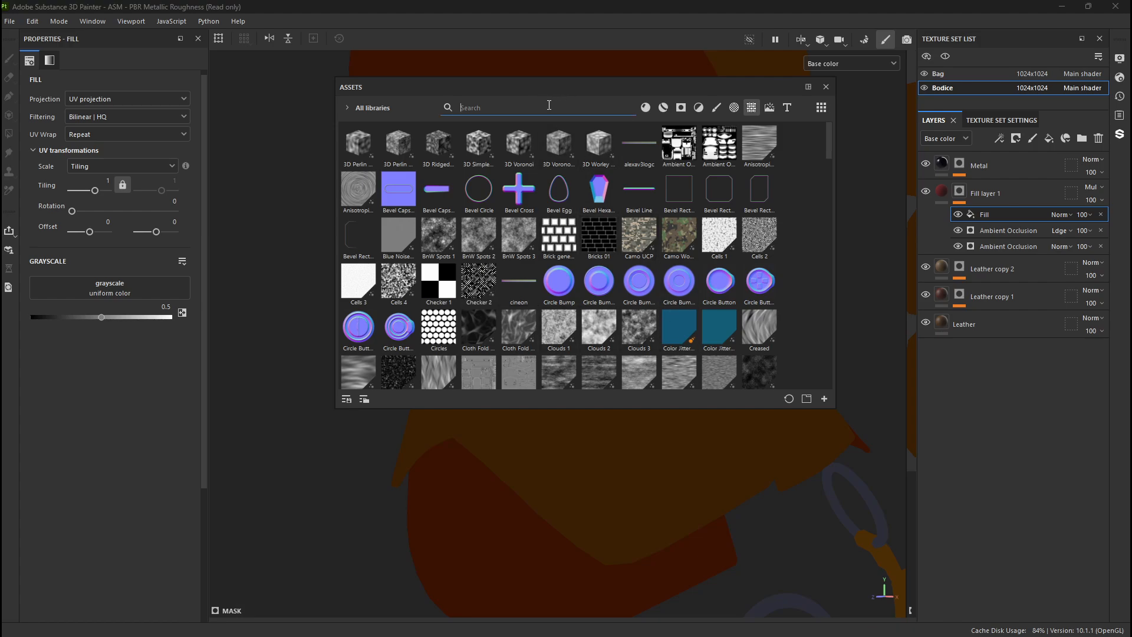
left_click(572, 410)
left_click_drag(572, 409, 589, 551)
left_click(821, 107)
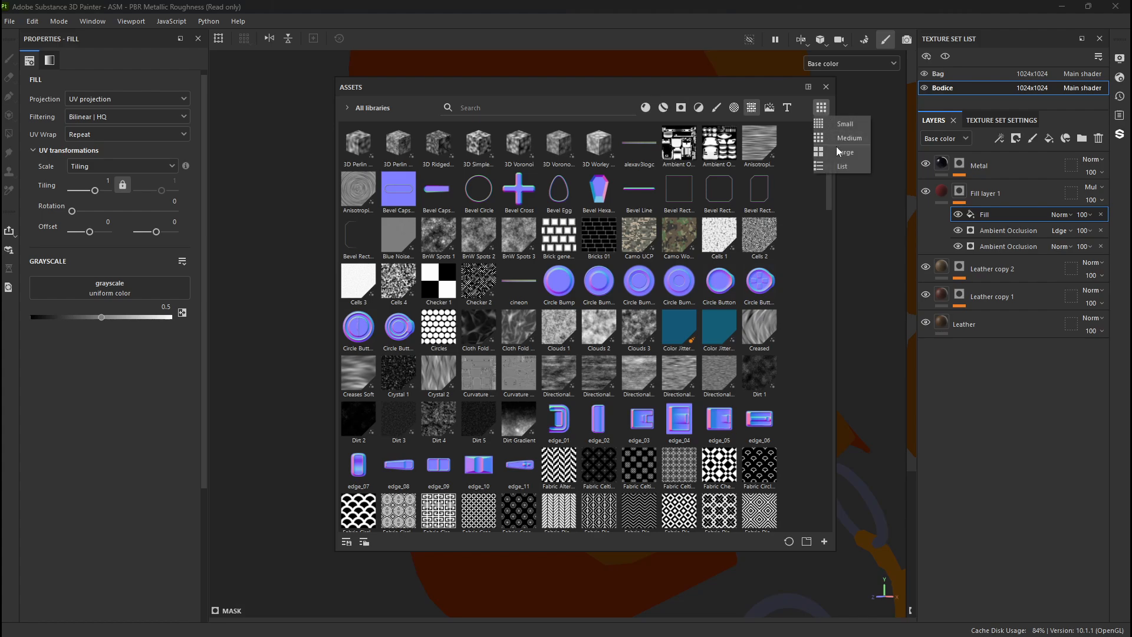
left_click(845, 154)
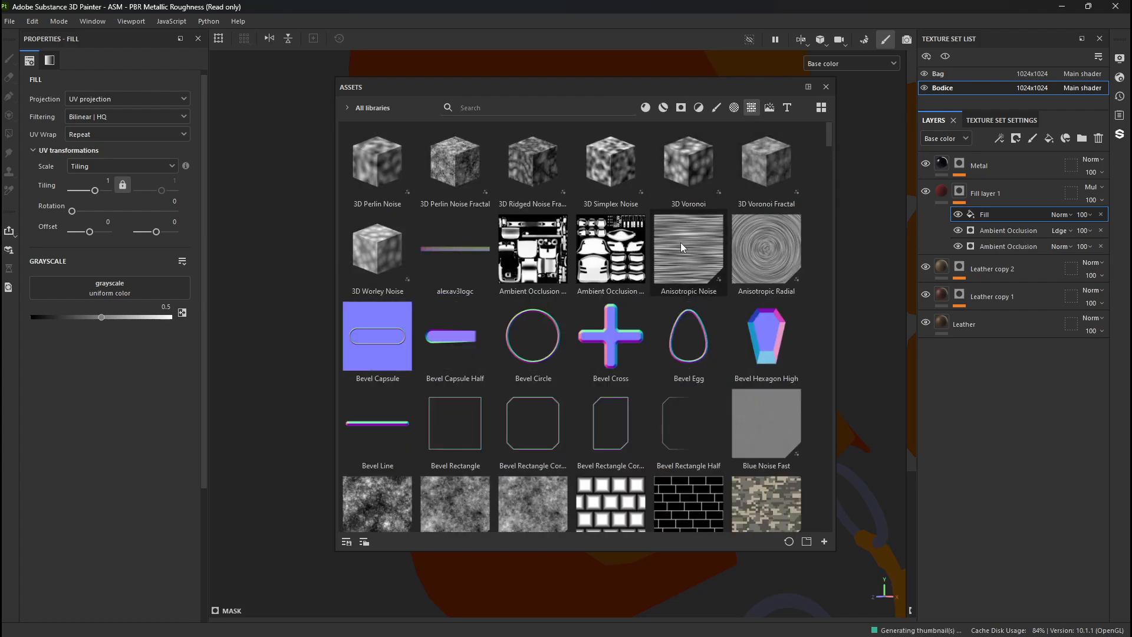
- Assign the BnW Spots 1 texture to the grayscale of the Fill effect in Fill layer 1's mask
scroll(672, 259, "down", 3)
scroll(668, 267, "down", 3)
scroll(669, 266, "up", 3)
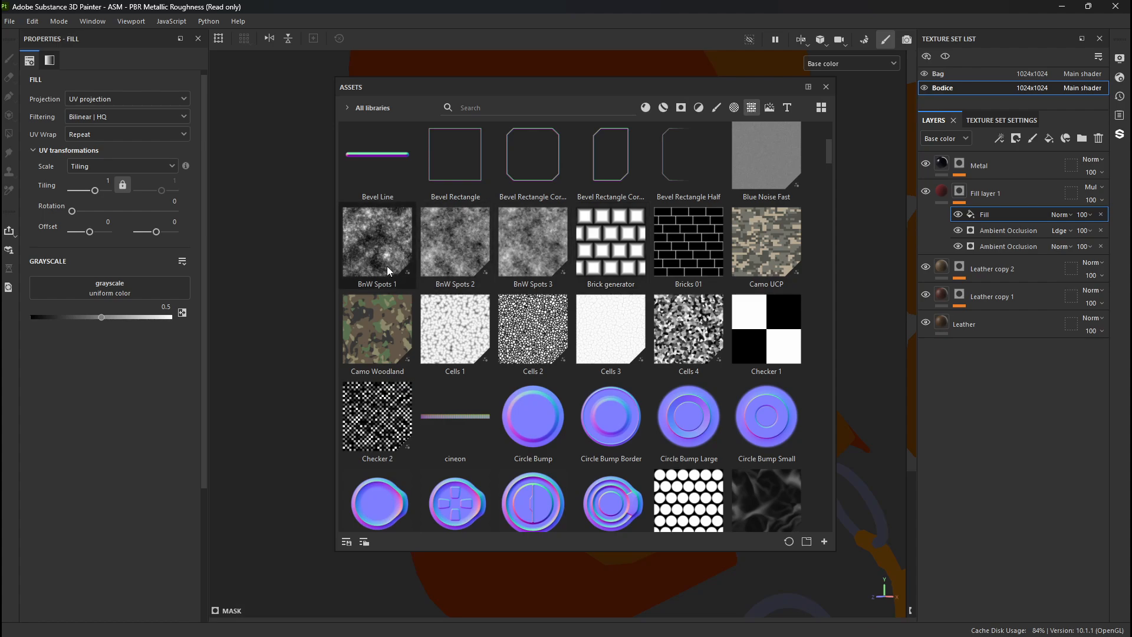
left_click_drag(521, 88, 871, 94)
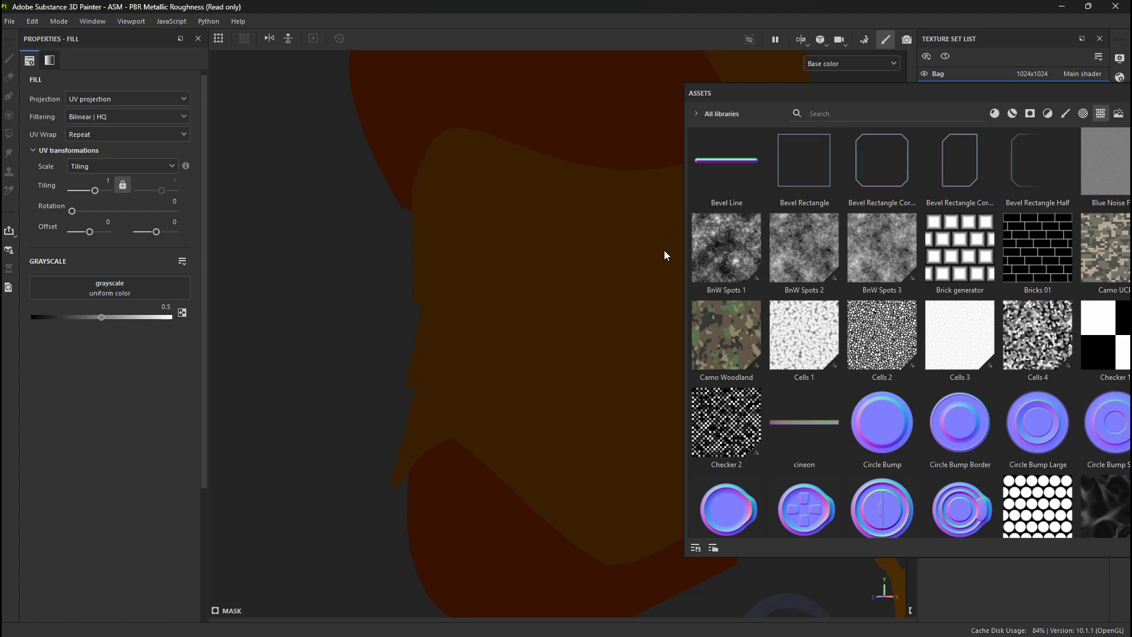
left_click_drag(721, 253, 718, 282)
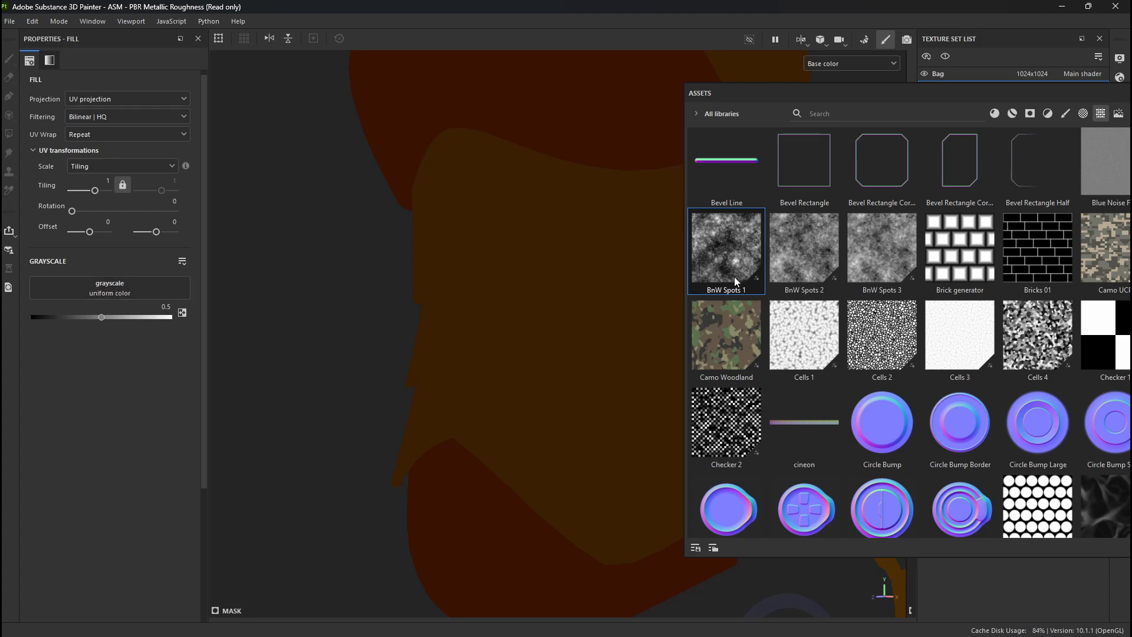
left_click_drag(737, 282, 161, 282)
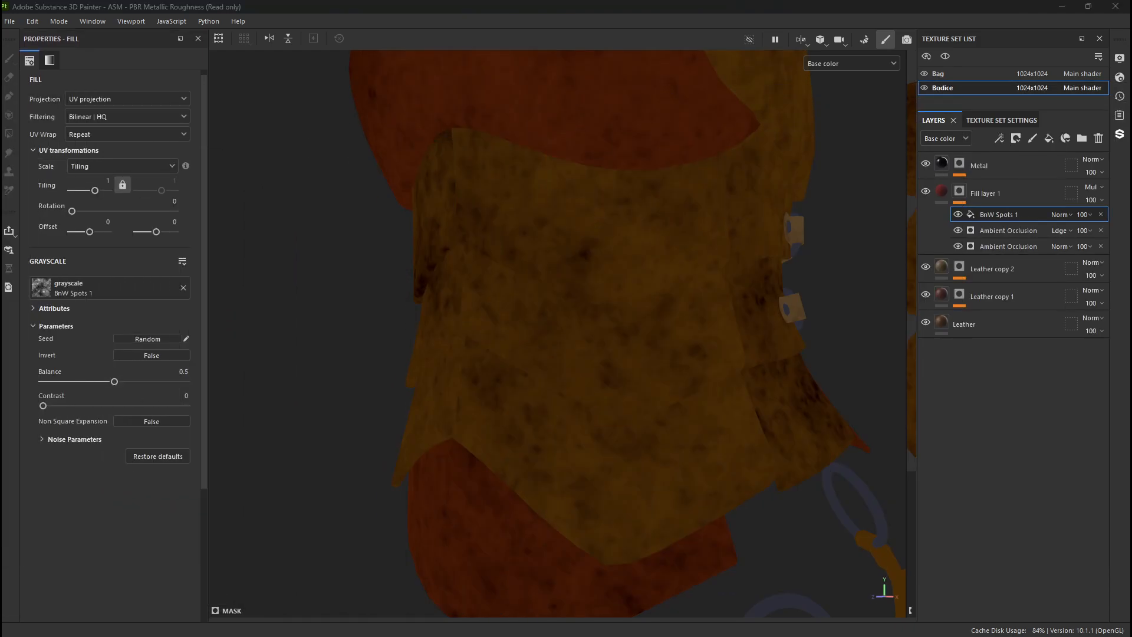
- Compare blend modes on the BnW Spots 1 fill, going through Multiply and Inverse divide to Subtract
left_click(1064, 215)
left_click(1063, 227)
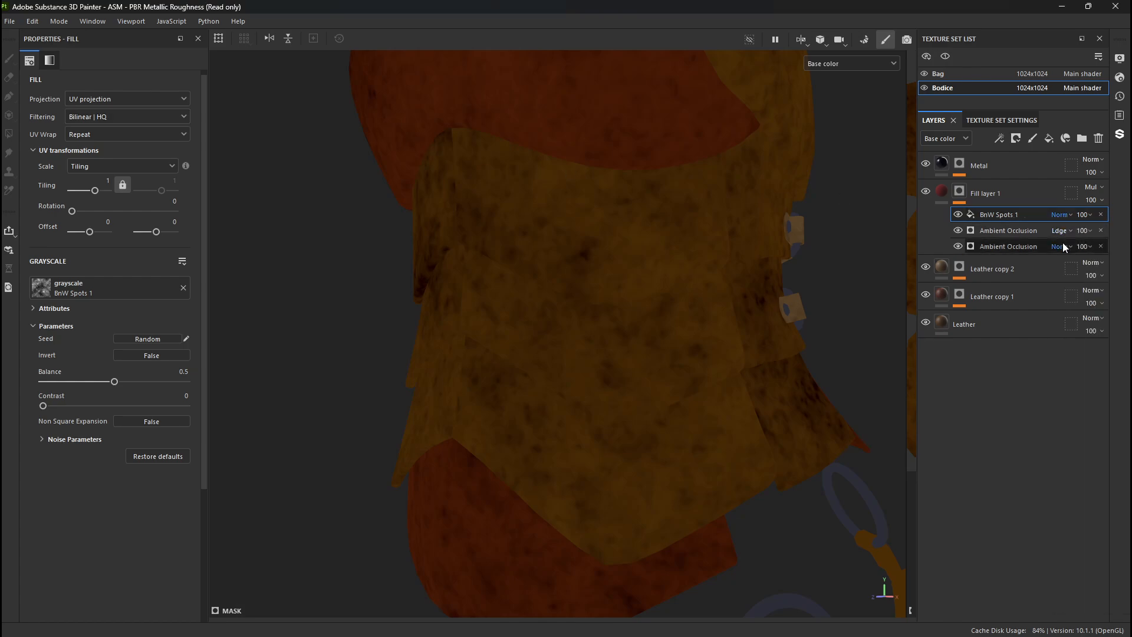
key("Down")
key("Down")
key("Down")
key("Down")
key("Down")
key("Up")
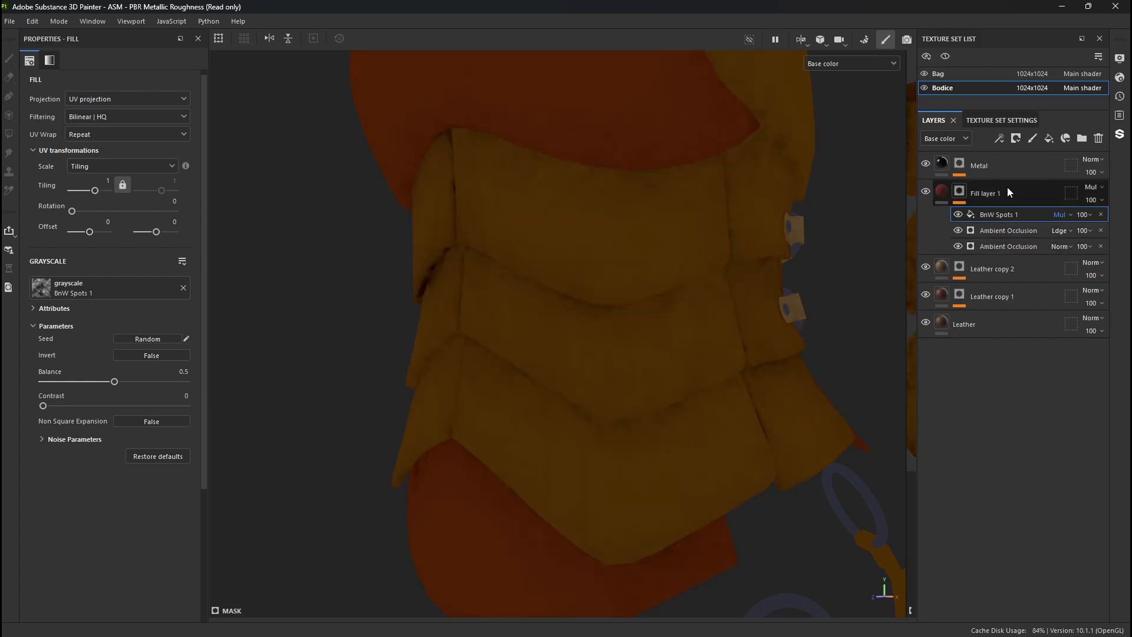
key("Down")
key("Down")
key("Down")
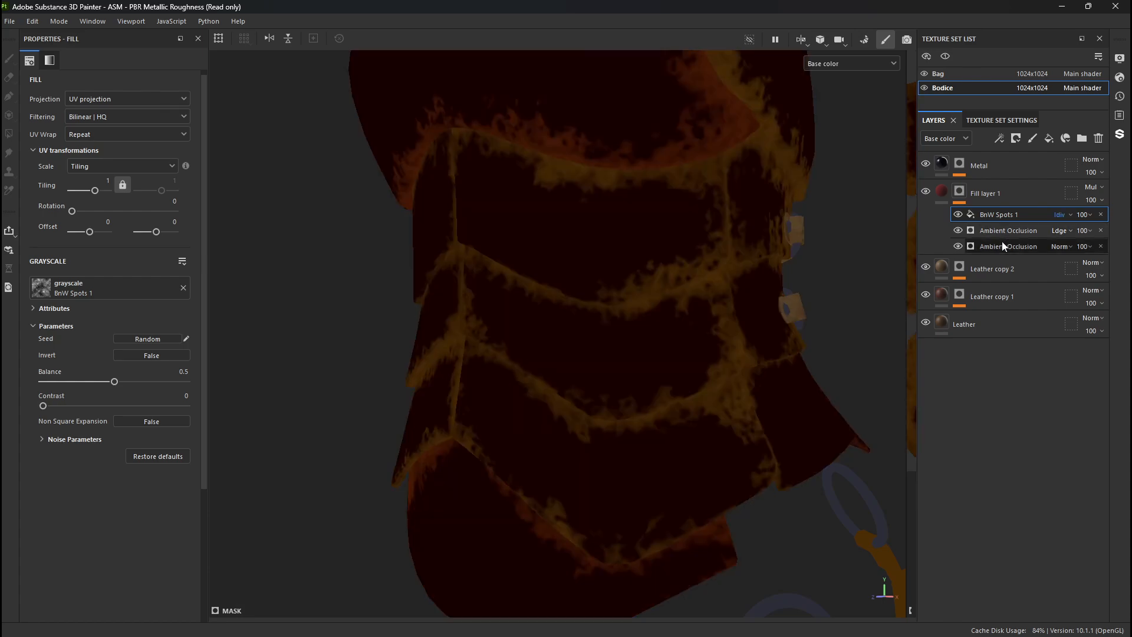
key("Down")
key("Down")
key("Down")
key("Down")
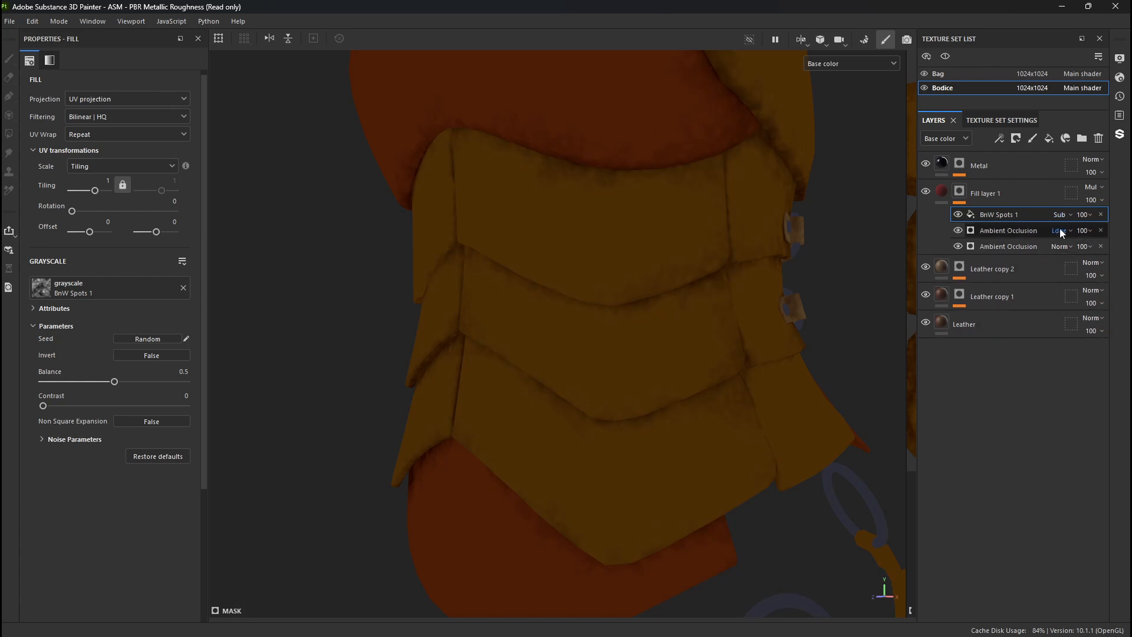
- Try Linear dodge (Add) and Signed addition as blend modes for the BnW Spots 1 fill
left_click(1061, 214)
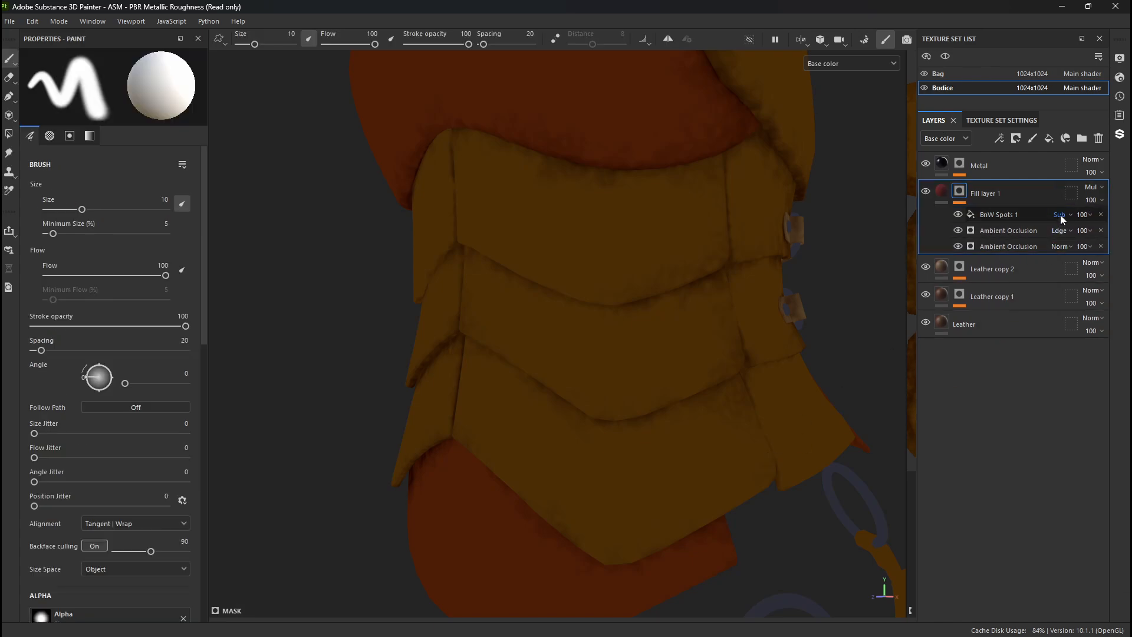
left_click(1080, 361)
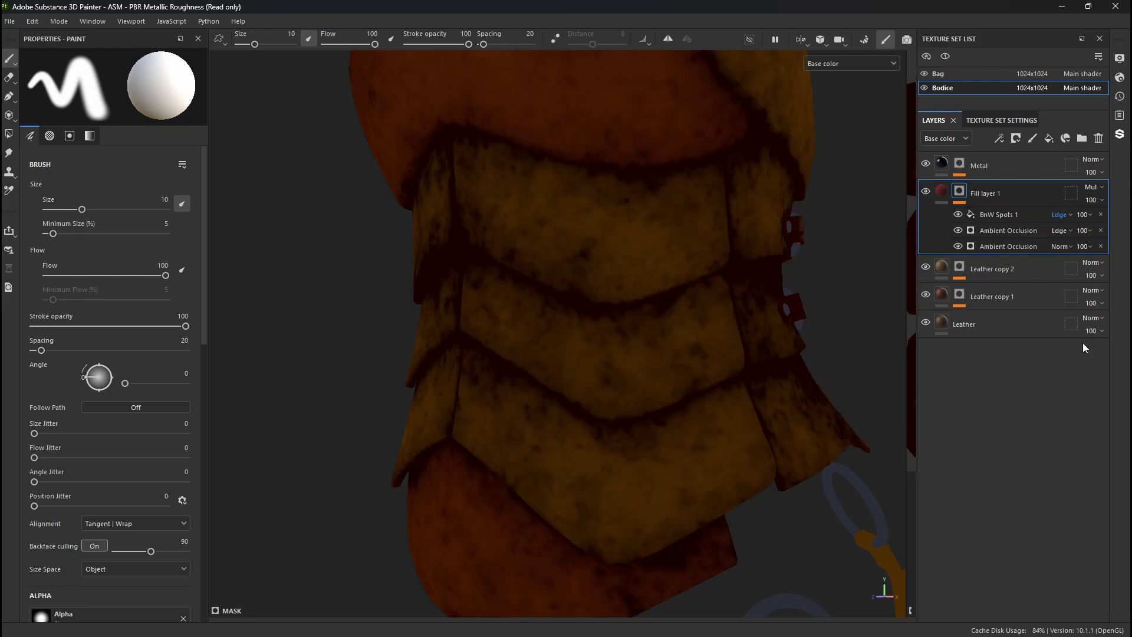
key("Down")
key("Down")
key("Down")
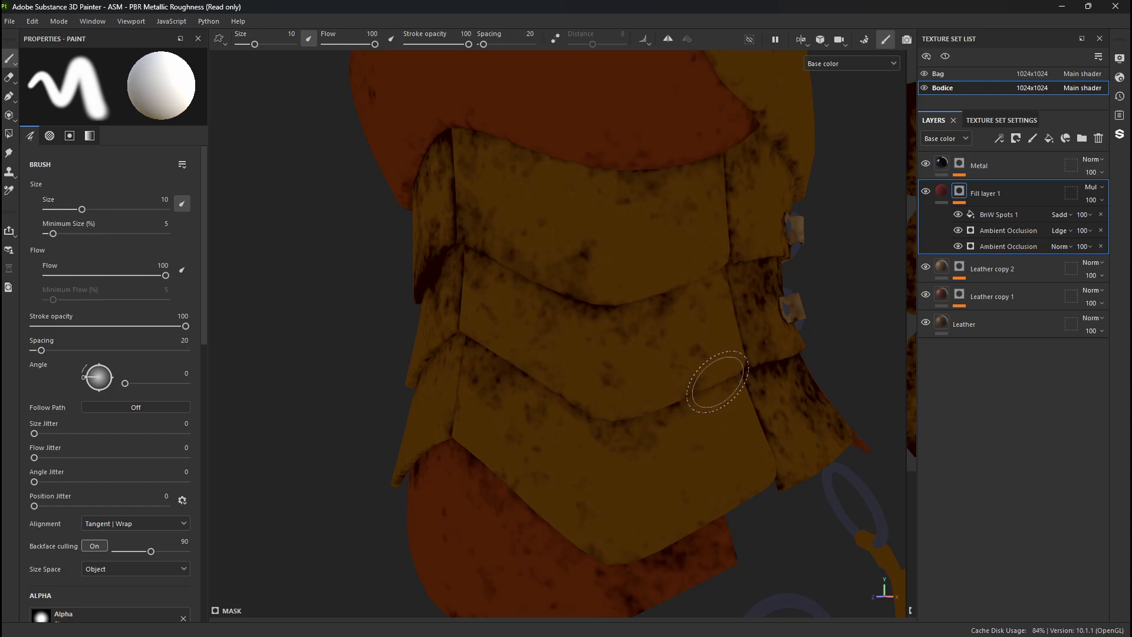
- Compare the blend modes from Multiply onward and set the BnW Spots 1 fill to Subtract
left_click(1060, 216)
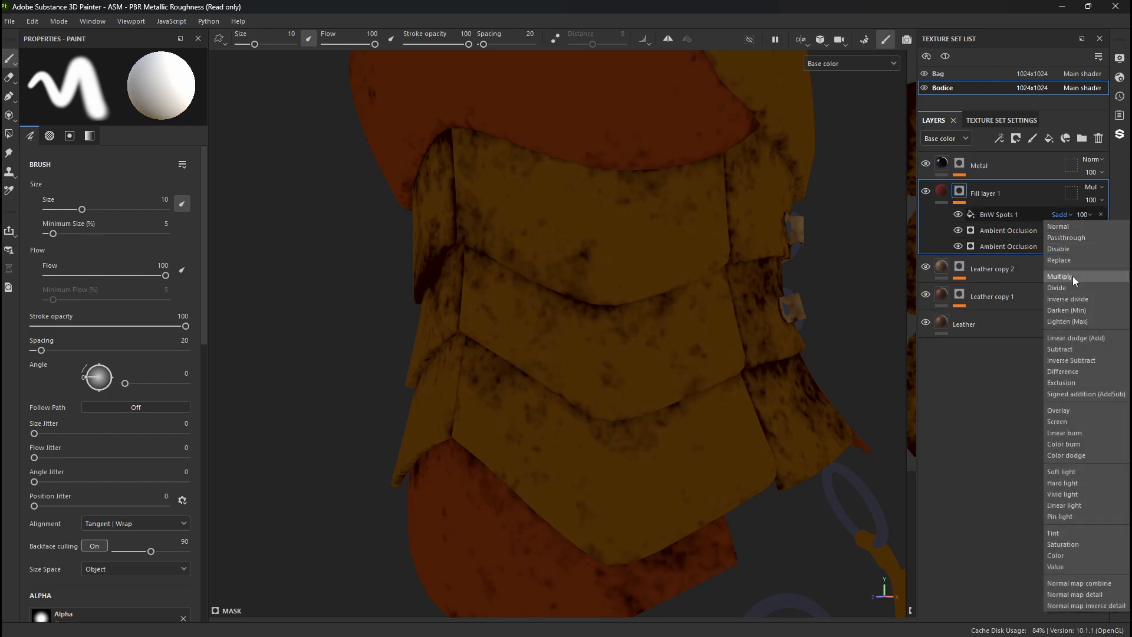
left_click(1073, 277)
key("Down")
key("Down")
key("Down")
key("Down")
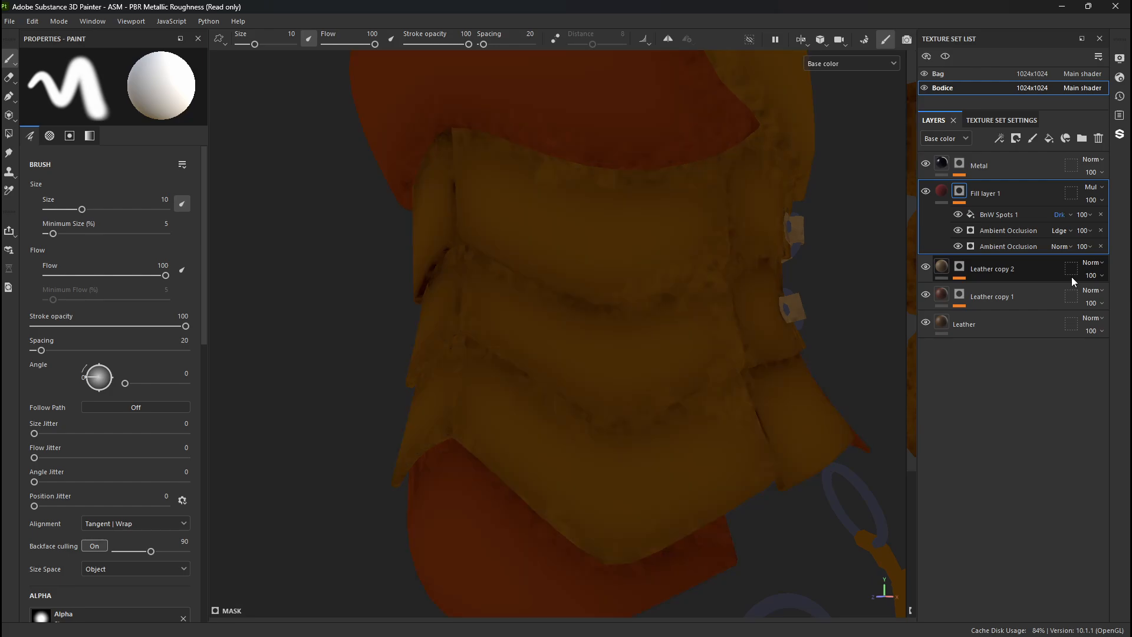
key("Down")
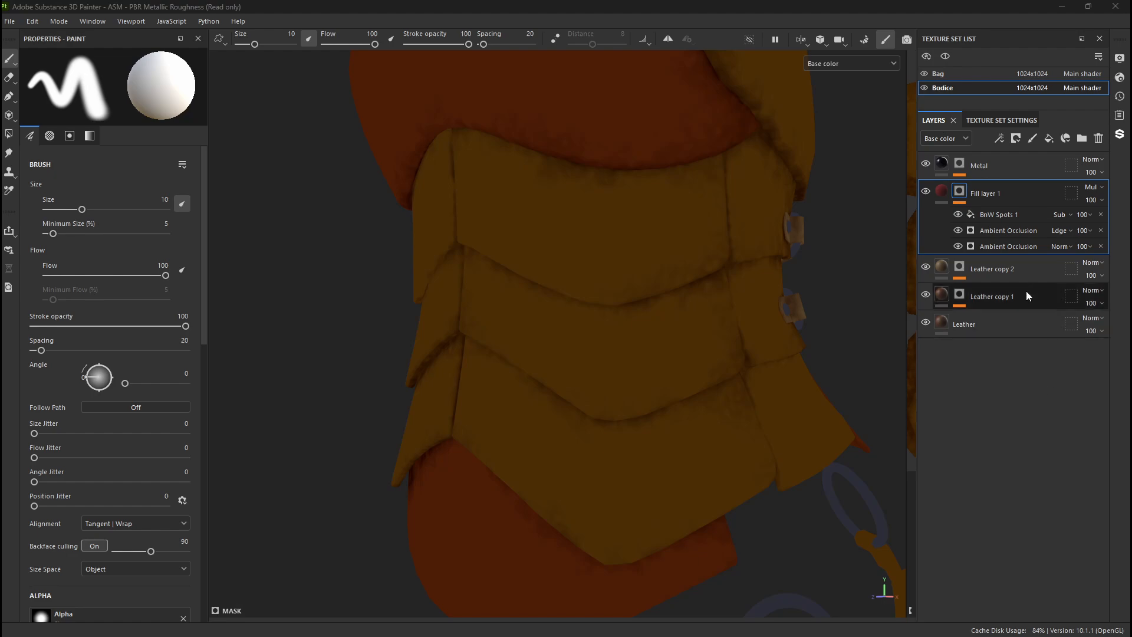
- Show the bodice in Material view and inspect the spotted occlusion shading on its plates from several sides
left_click(1006, 216)
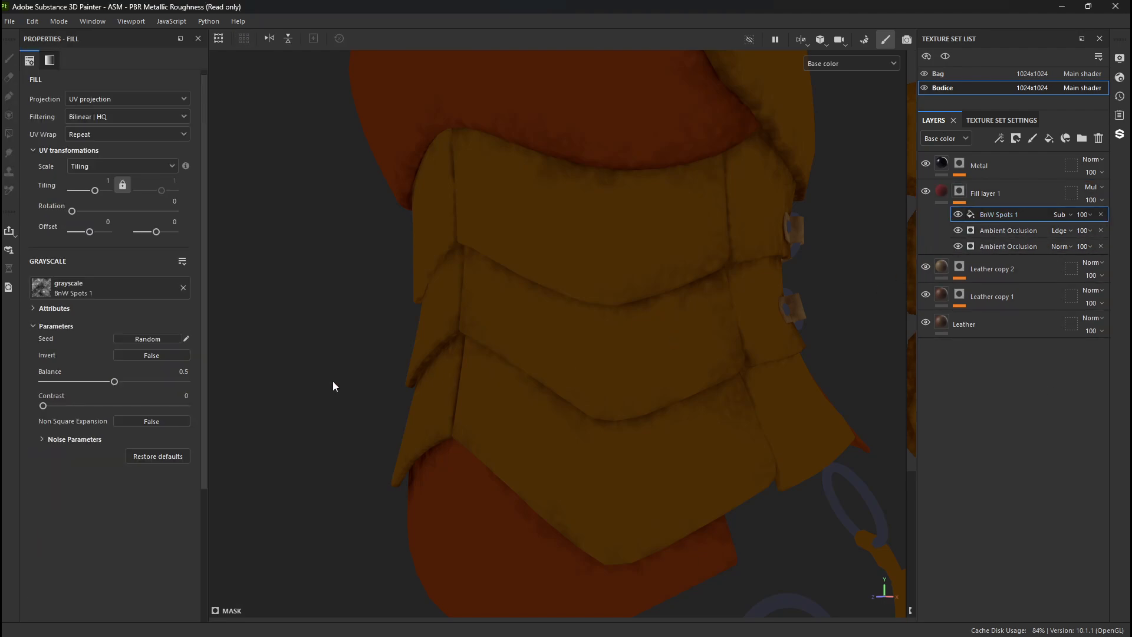
key("m")
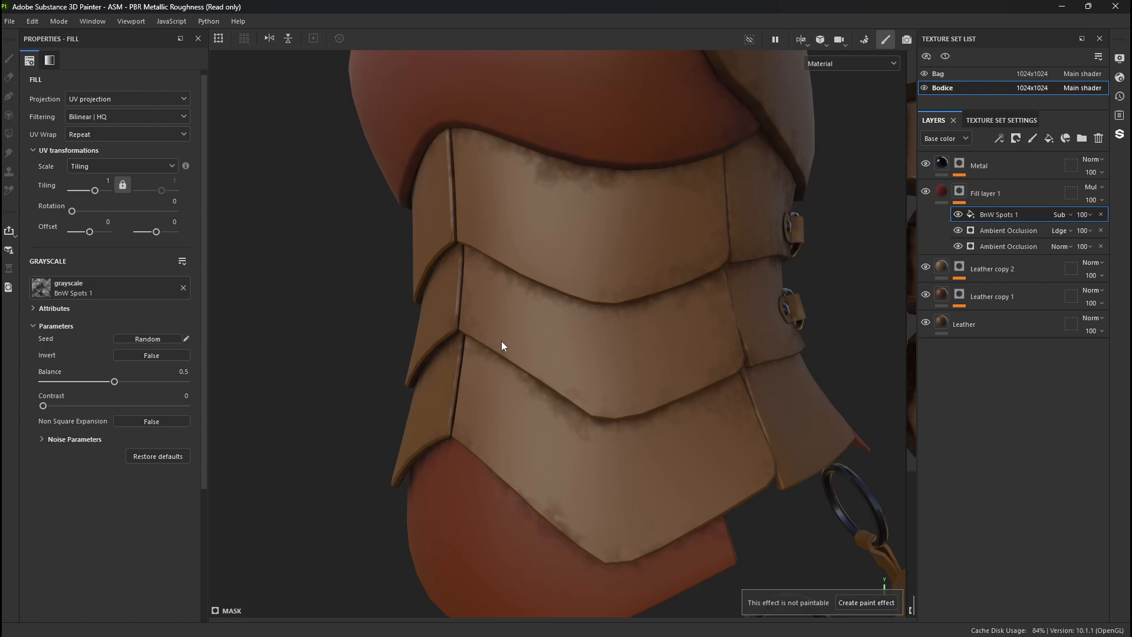
left_click_drag(375, 356, 614, 331, "alt")
right_click_drag(614, 331, 25, 126, "alt")
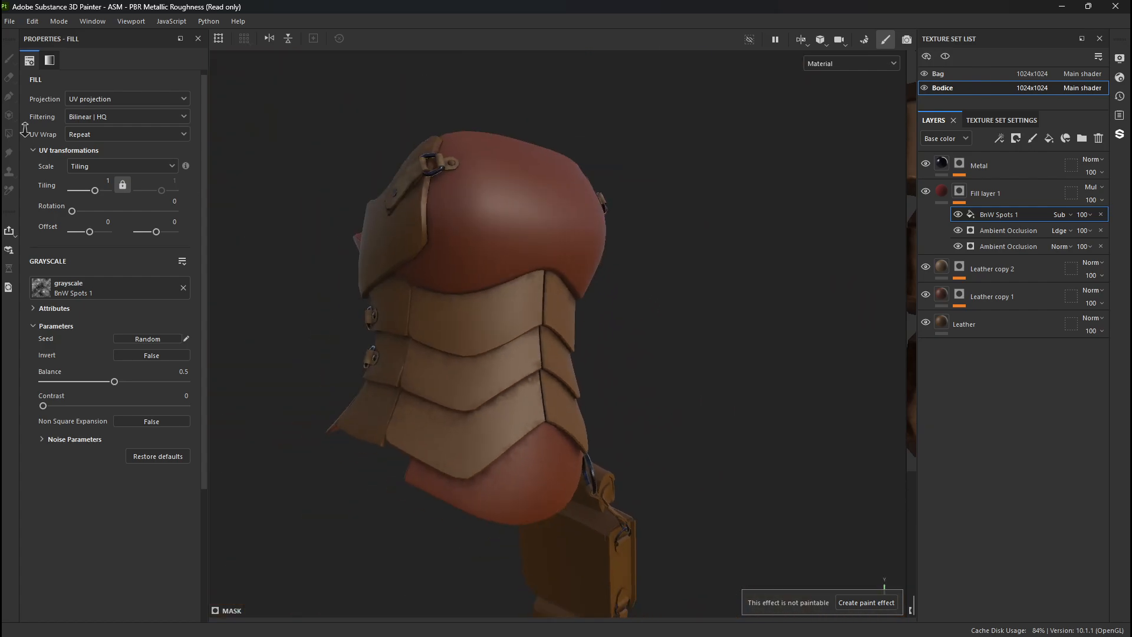
left_click_drag(248, 236, 584, 232, "alt")
right_click_drag(584, 232, 968, 582, "alt")
middle_click_drag(693, 465, 604, 238, "alt")
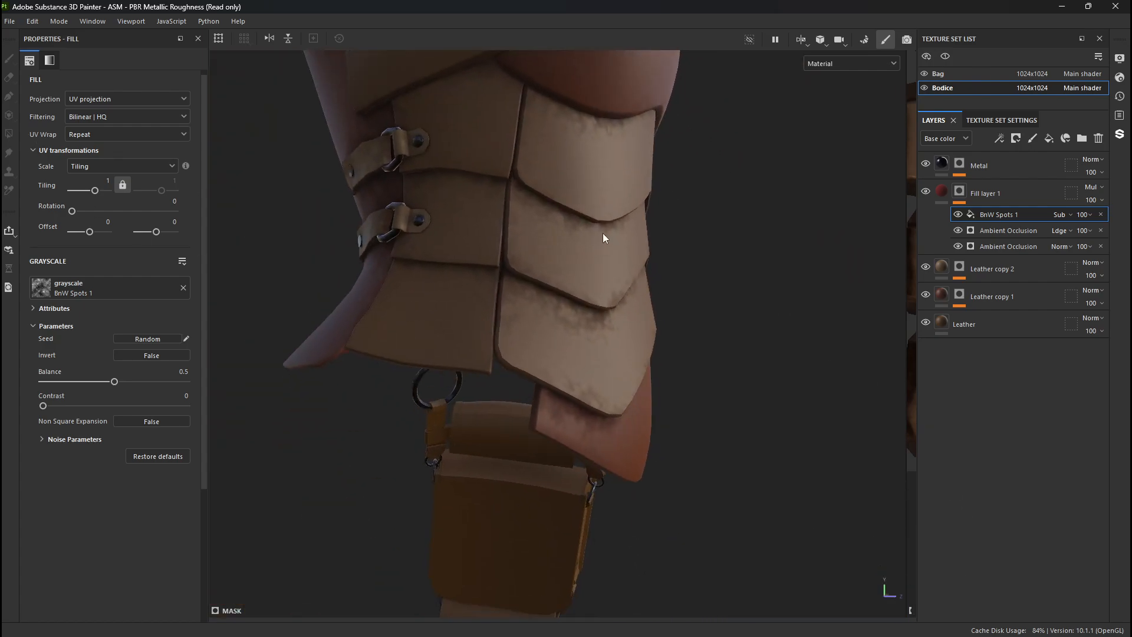
left_click_drag(604, 238, 523, 220, "alt")
middle_click_drag(523, 220, 528, 258, "alt")
right_click_drag(529, 258, 701, 356, "alt")
left_click_drag(702, 356, 467, 336, "alt")
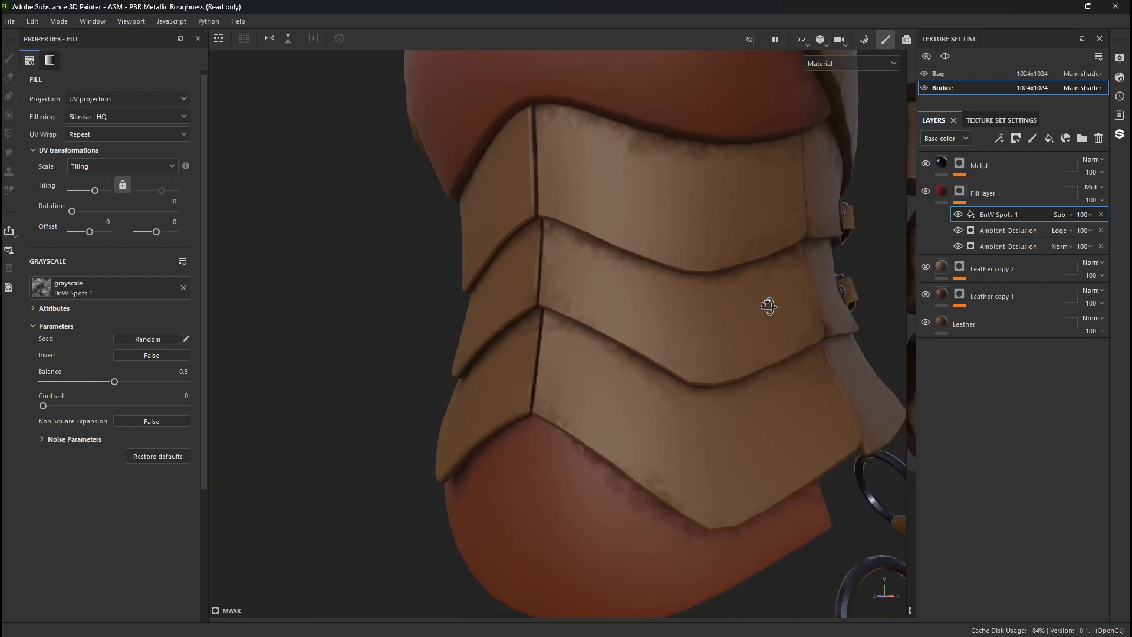
- Compare the bodice with and without Fill layer 1 by toggling the layer's visibility
left_click_drag(767, 304, 833, 287, "alt")
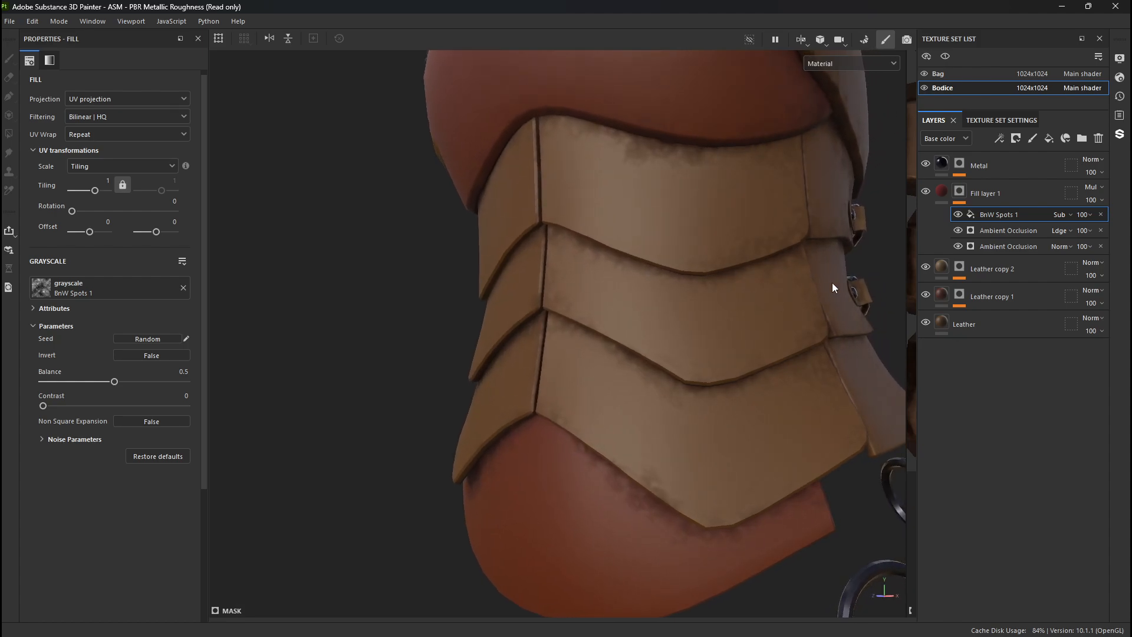
left_click(925, 192)
left_click(925, 192)
left_click(925, 192)
left_click(924, 192)
- Add a new fill layer above Fill layer 1 and disable its metal and height channels
left_click(1014, 193)
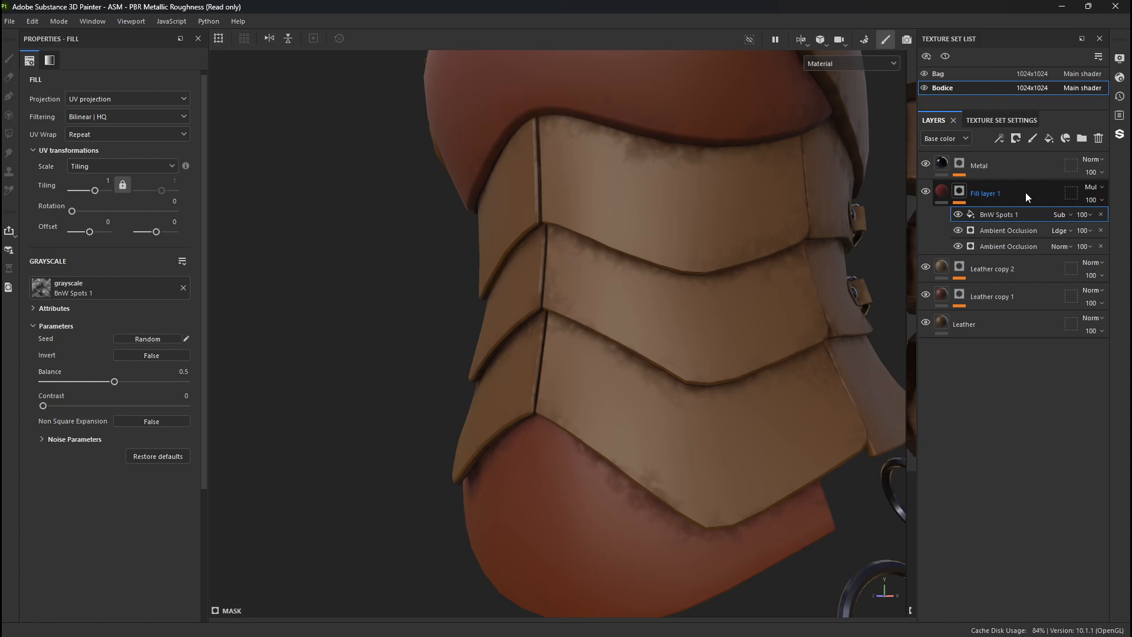
left_click(1050, 139)
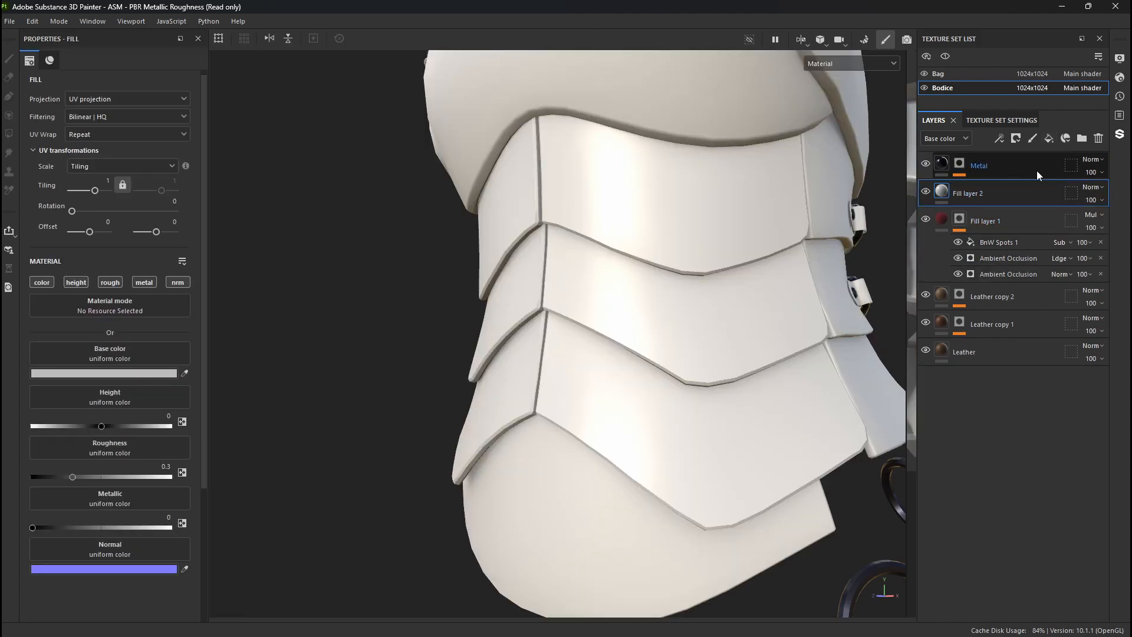
left_click(144, 281)
left_click(80, 283)
left_click(81, 284)
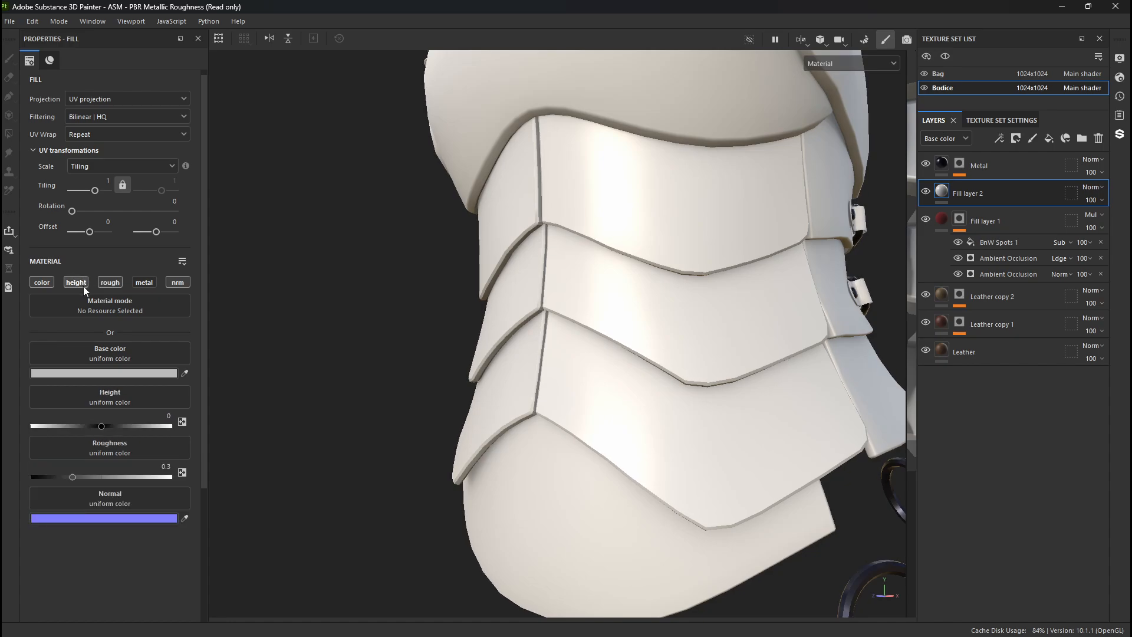
left_click(79, 285)
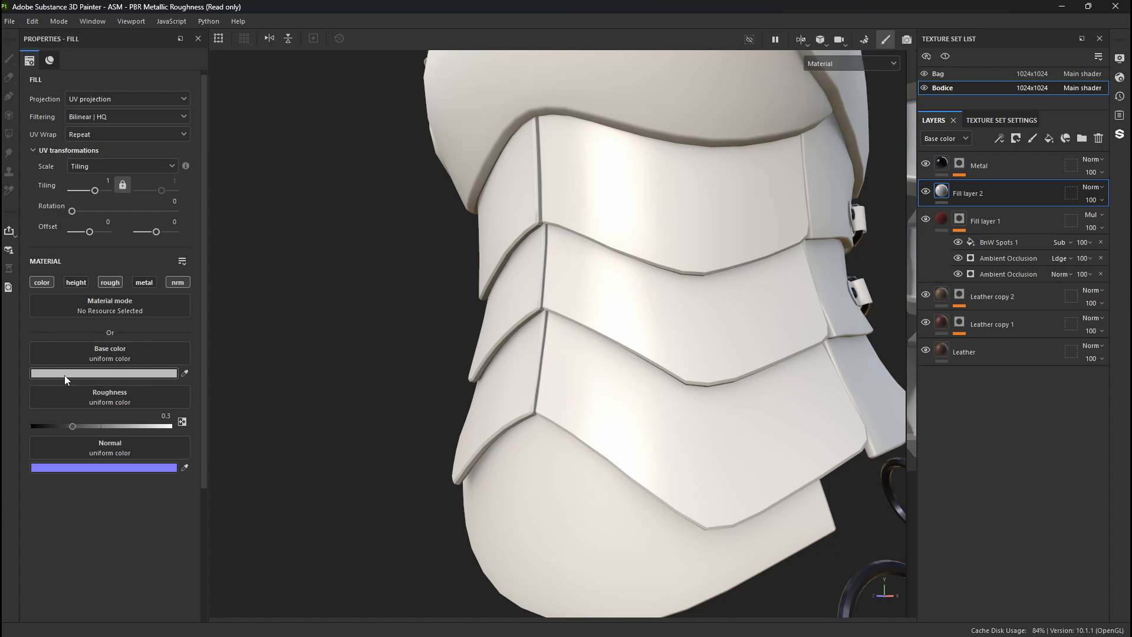
- Add a black mask to Fill layer 2 and place an empty generator effect in it
right_click(946, 192)
left_click(972, 215)
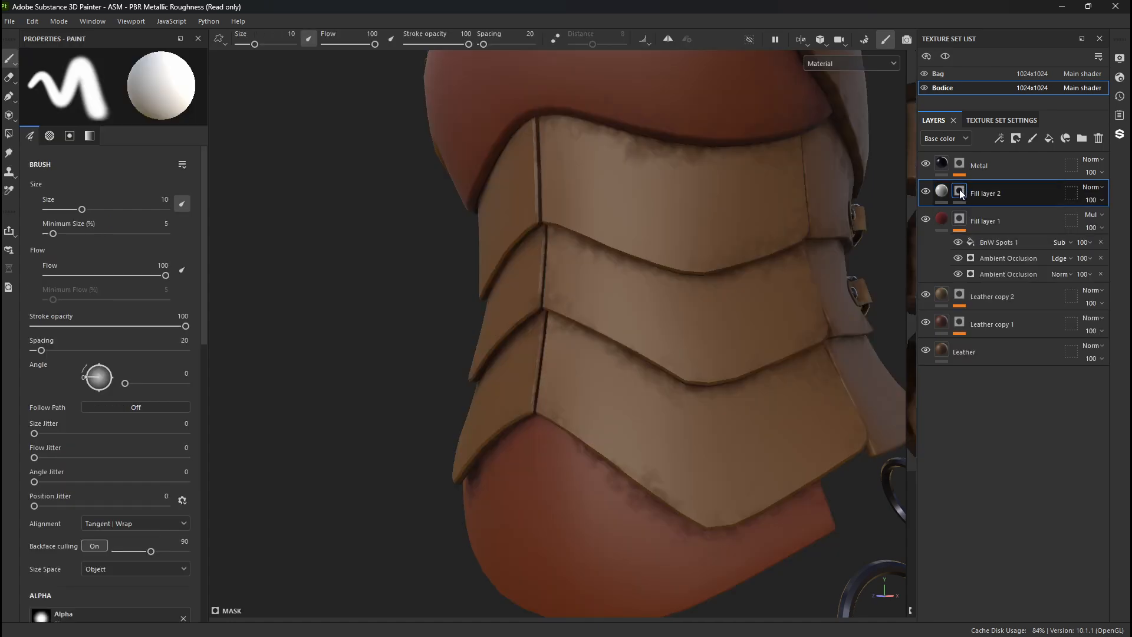
right_click(961, 189)
left_click(1018, 381)
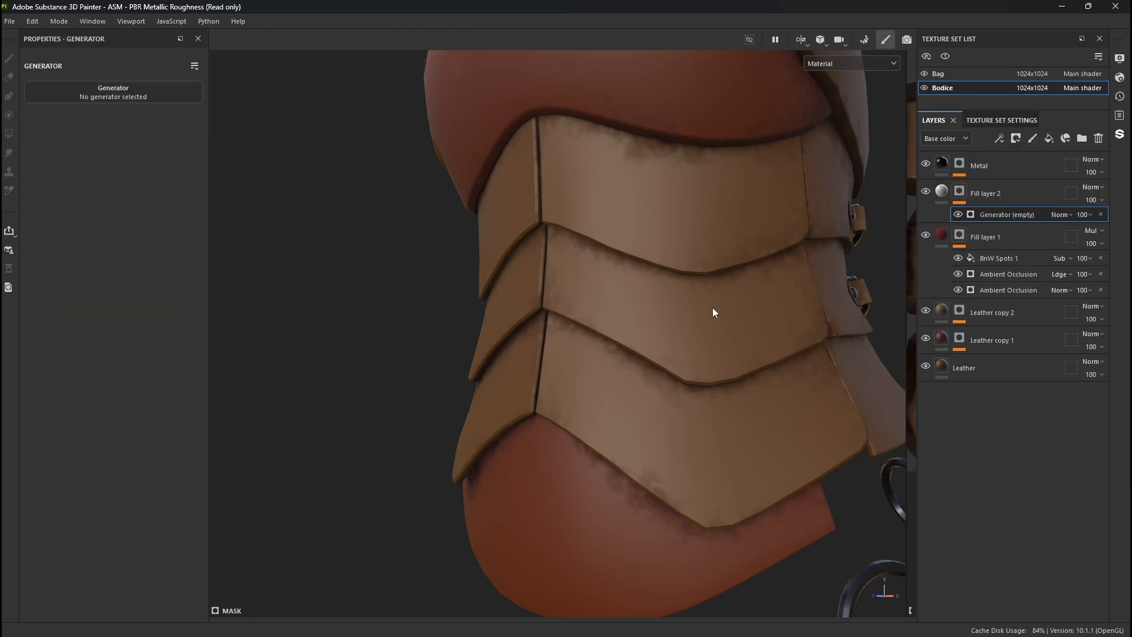
- Load the Dirt generator into Fill layer 2's mask and set its Invert option to True
left_click(105, 97)
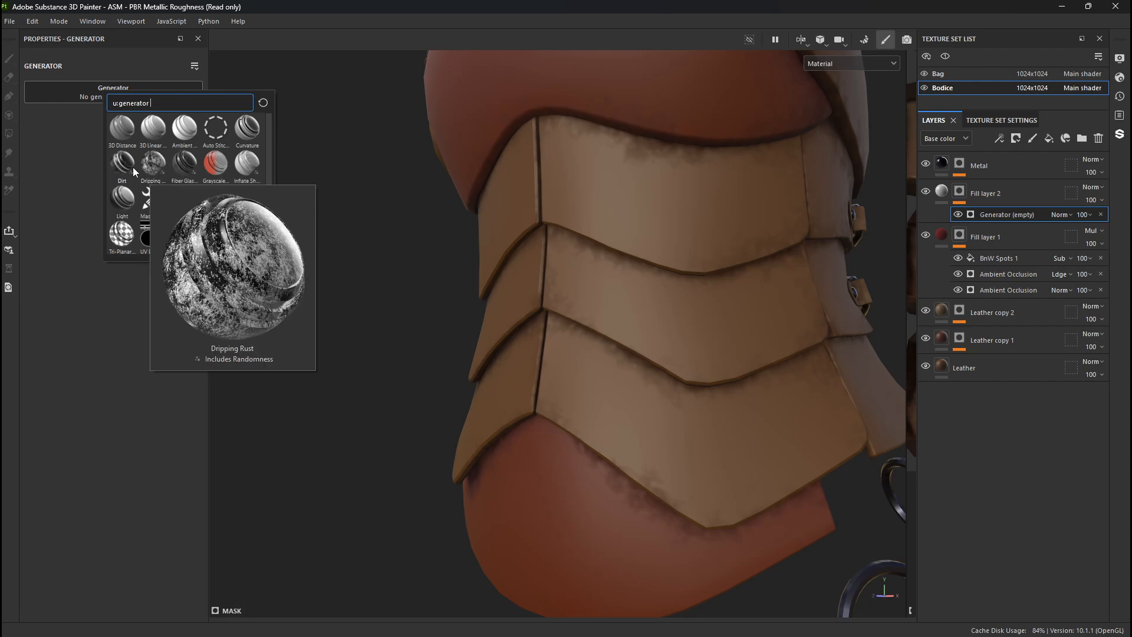
mouse_move(133, 172)
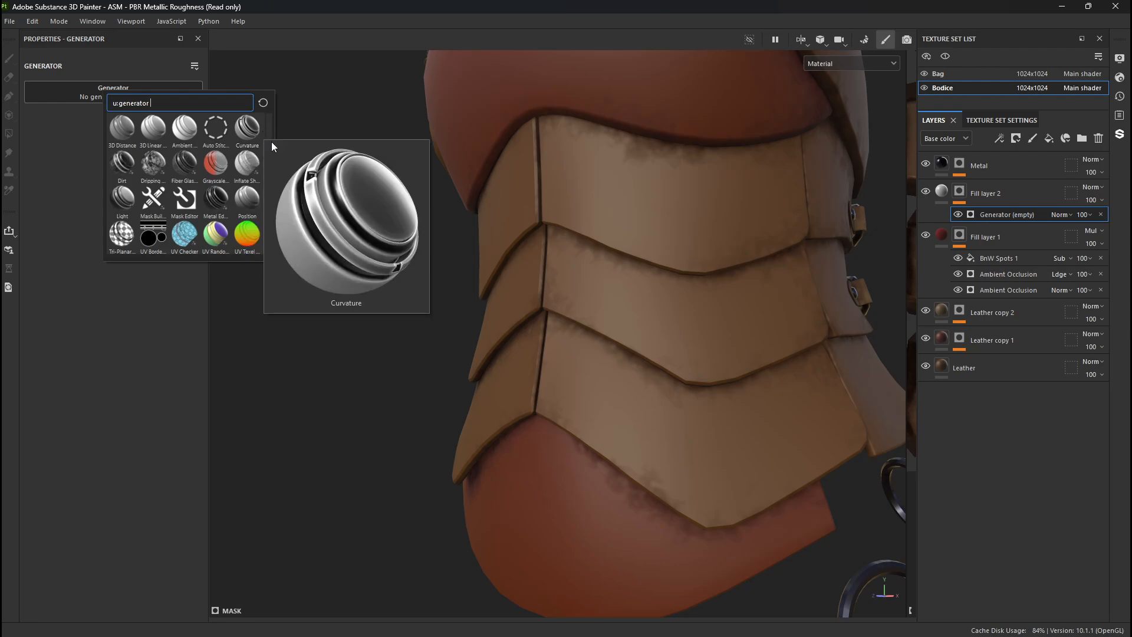
left_click(171, 98)
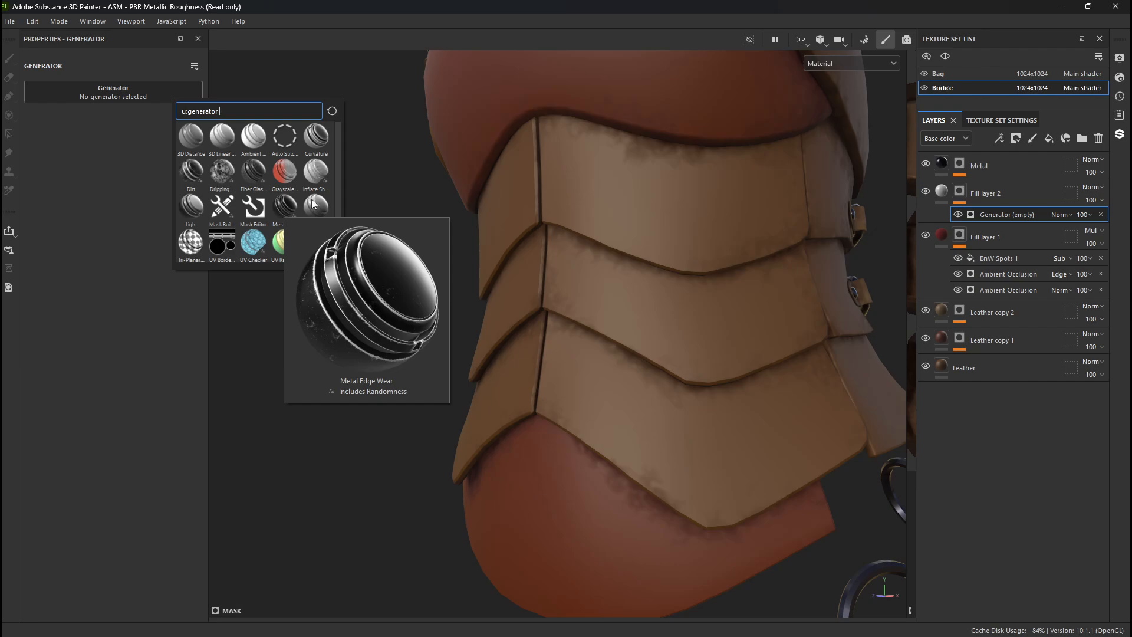
left_click_drag(337, 173, 330, 209)
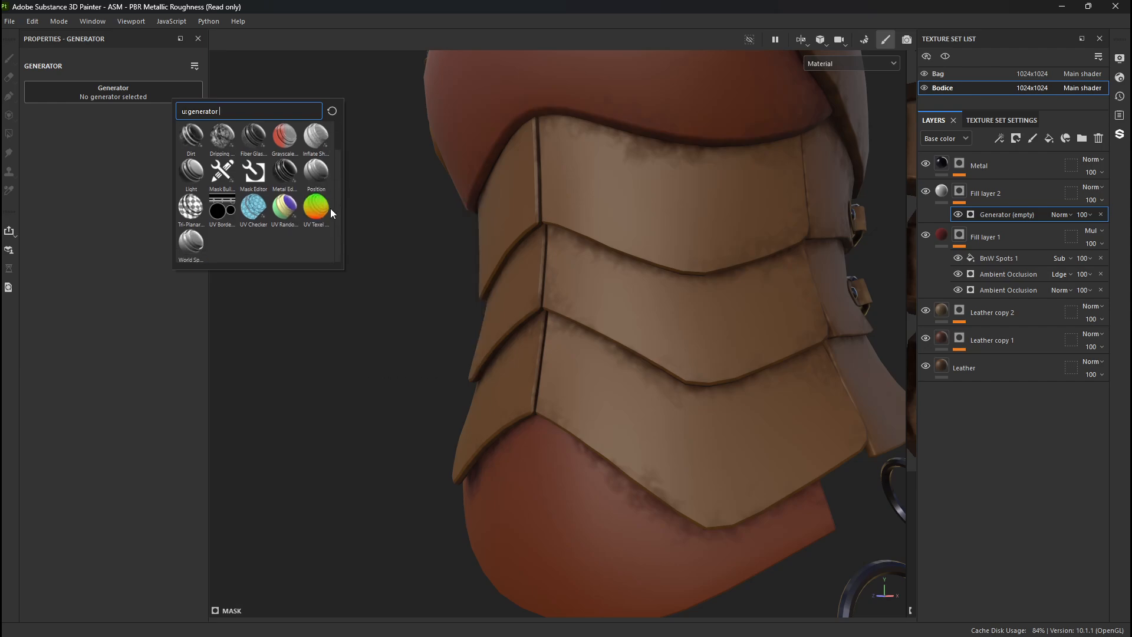
scroll(330, 208, "up", 2)
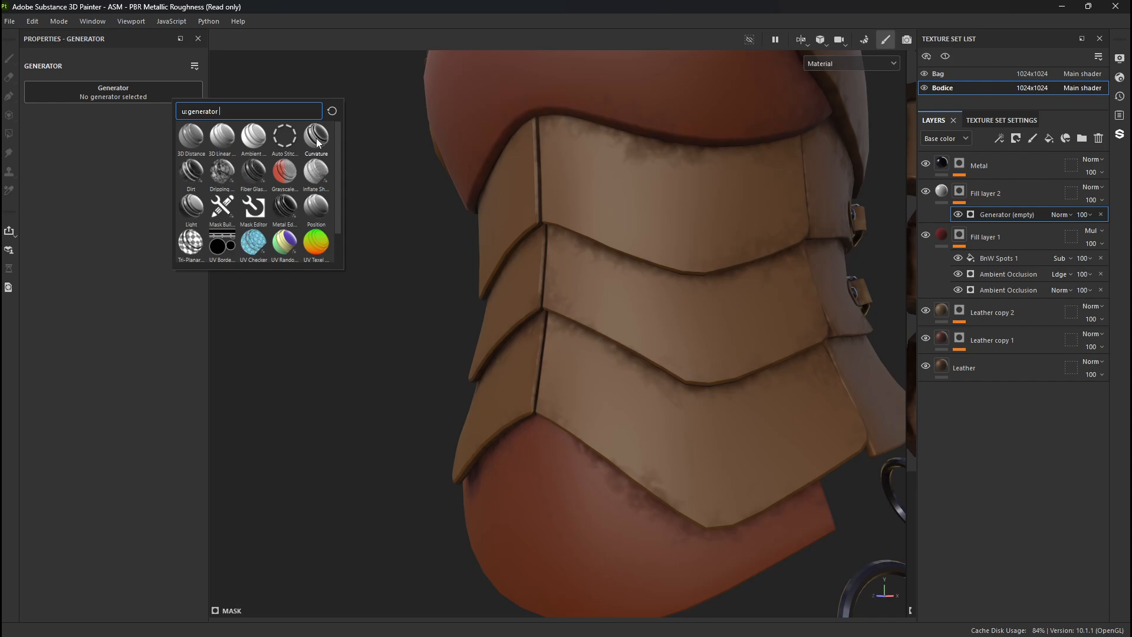
left_click(196, 173)
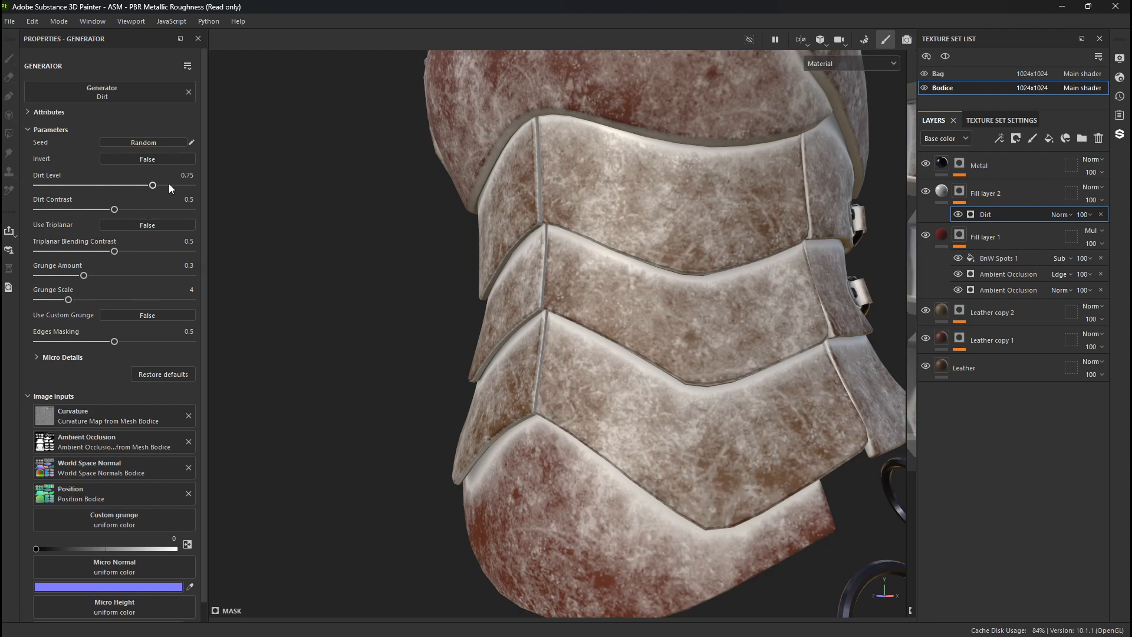
left_click(161, 159)
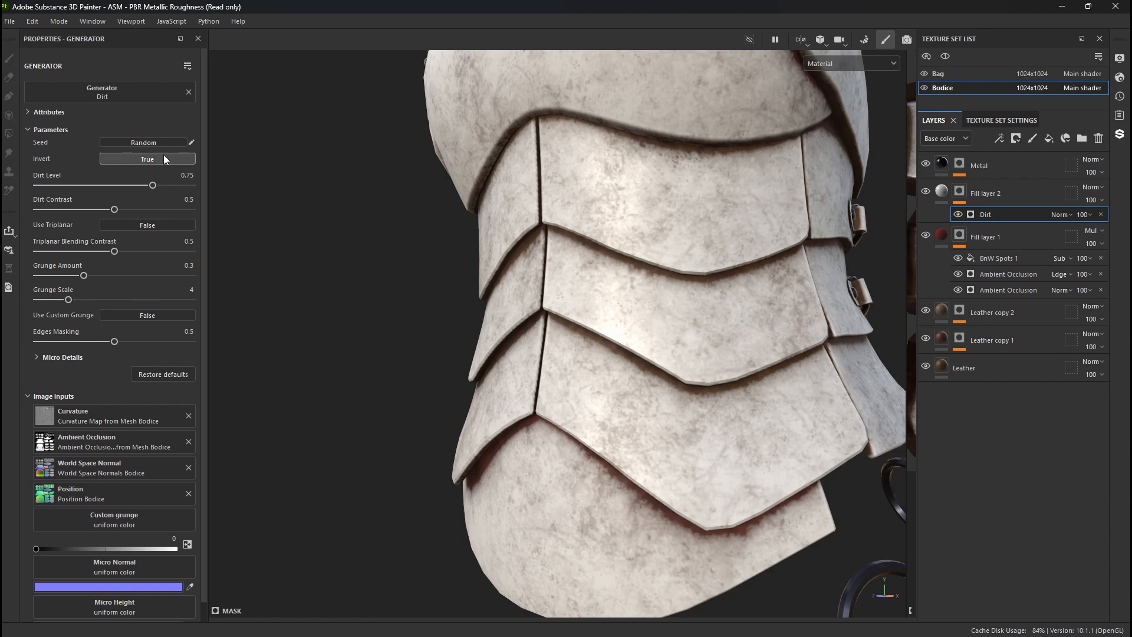
- Set the Dirt generator's Invert option back to False, and replace the generator with Metal Edge Wear in Fill layer 2's mask
left_click(168, 157)
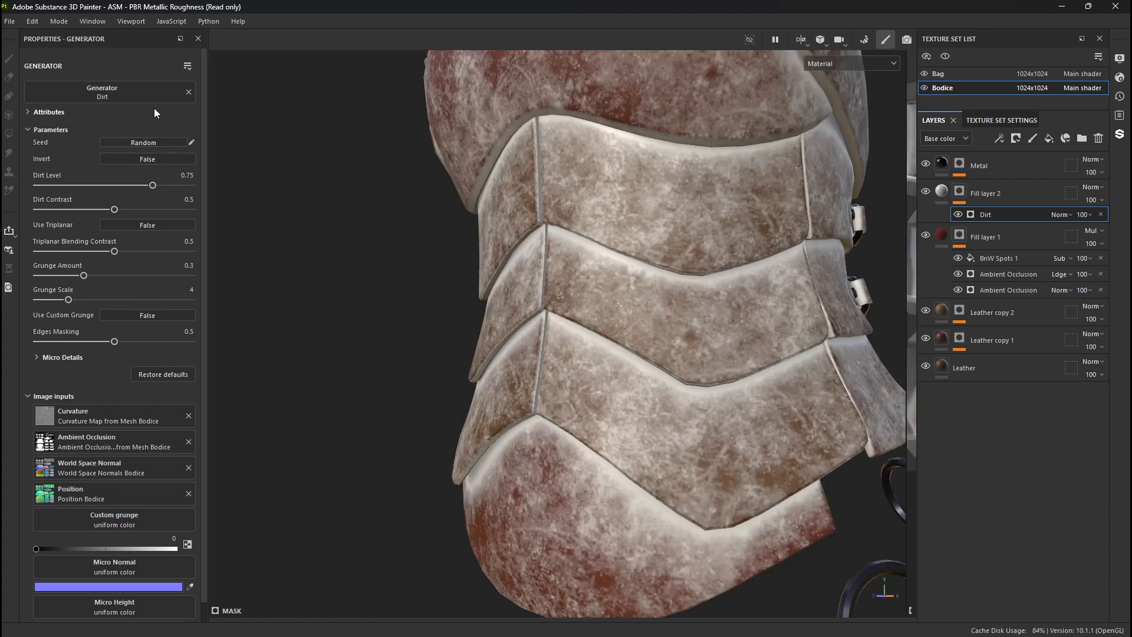
left_click(189, 93)
left_click(167, 94)
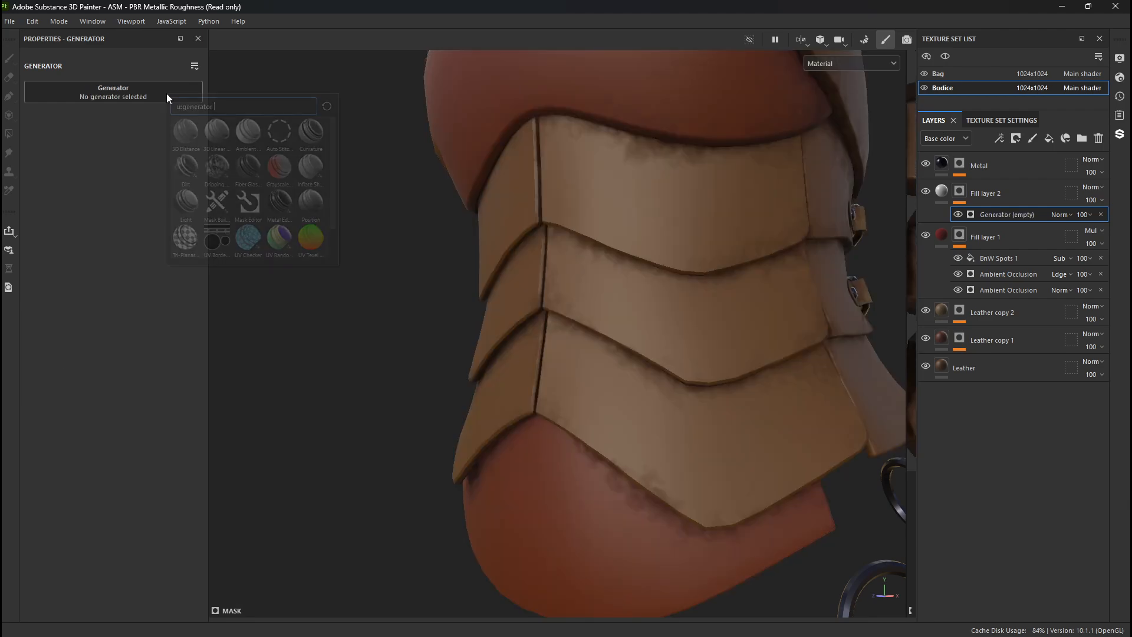
left_click(286, 210)
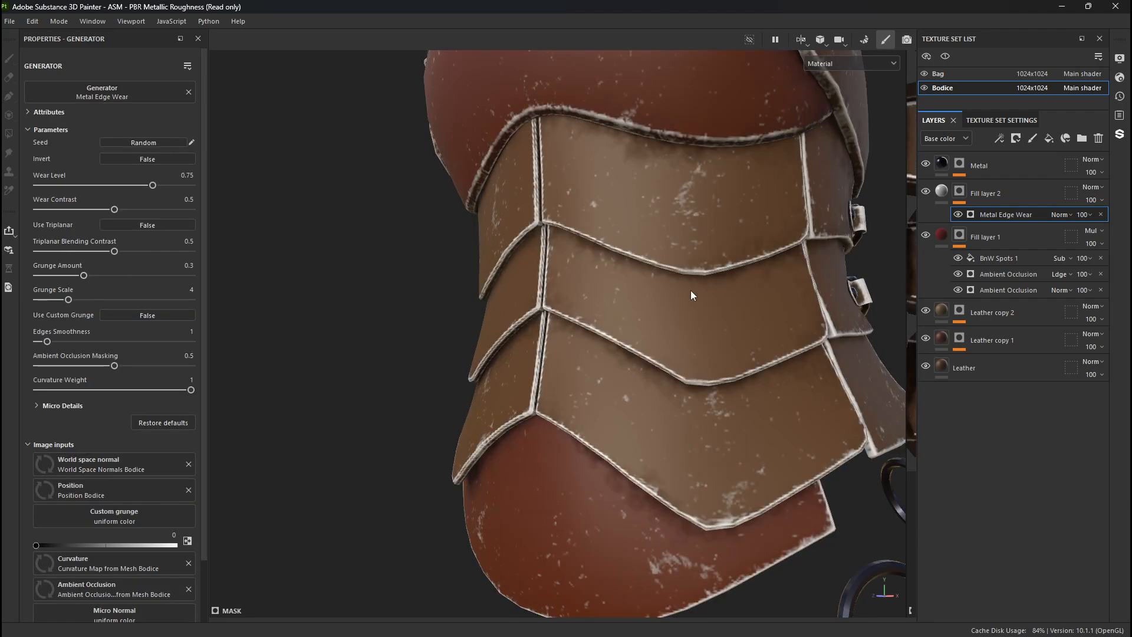
- Set Metal Edge Wear's Wear Level to 0.85, Wear Contrast to 0.39 and Triplanar Blending Contrast to 0.38, and briefly preview the mask inverted
left_click_drag(349, 380, 399, 388, "alt")
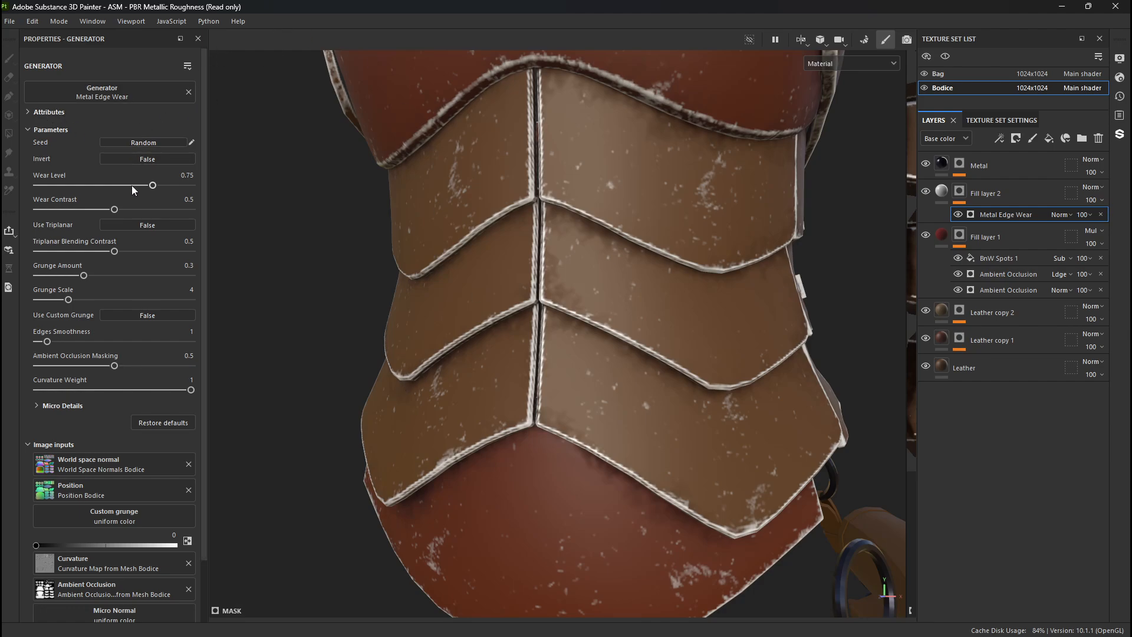
left_click_drag(132, 185, 167, 186)
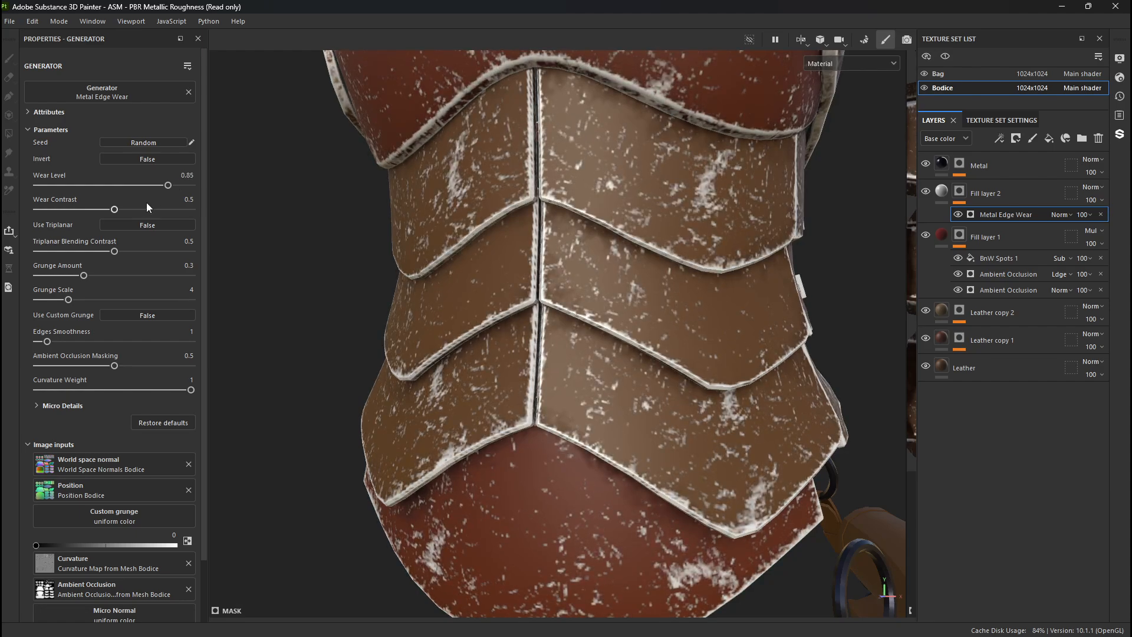
mouse_move(115, 211)
left_mouse_down()
mouse_move(86, 214)
mouse_move(98, 214)
left_mouse_up()
left_click_drag(115, 251, 96, 252)
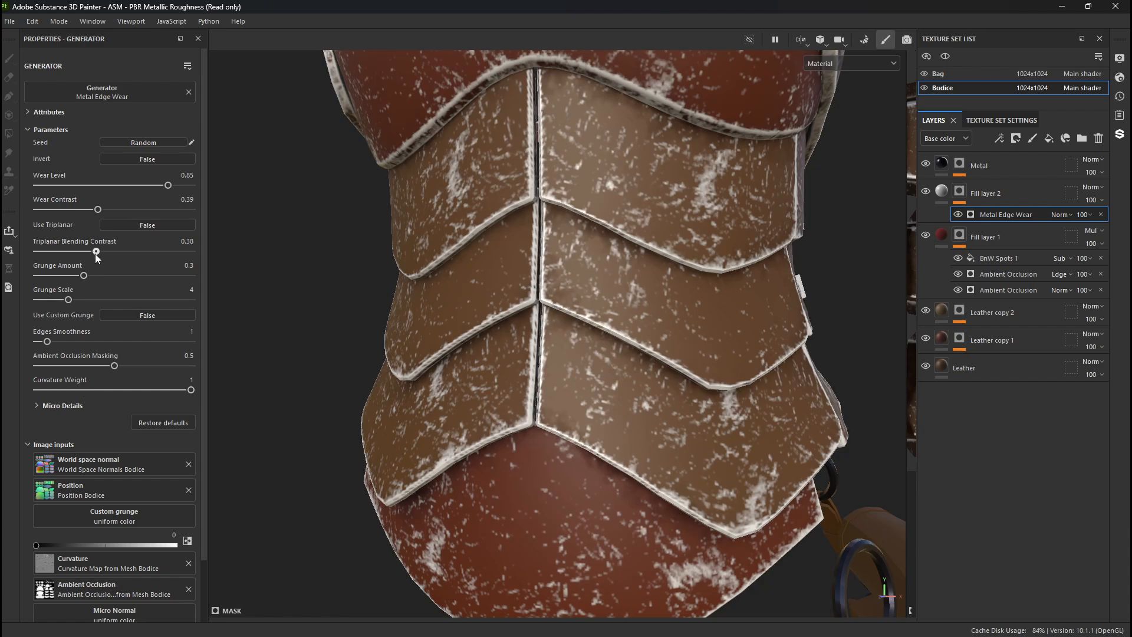
left_click(125, 160)
left_click(125, 160)
- Set the generator's Grunge Amount to 0.2, Grunge Scale to 2, Edges Smoothness to 3.2 and Ambient Occlusion Masking to 0.88
left_click_drag(84, 275, 58, 303)
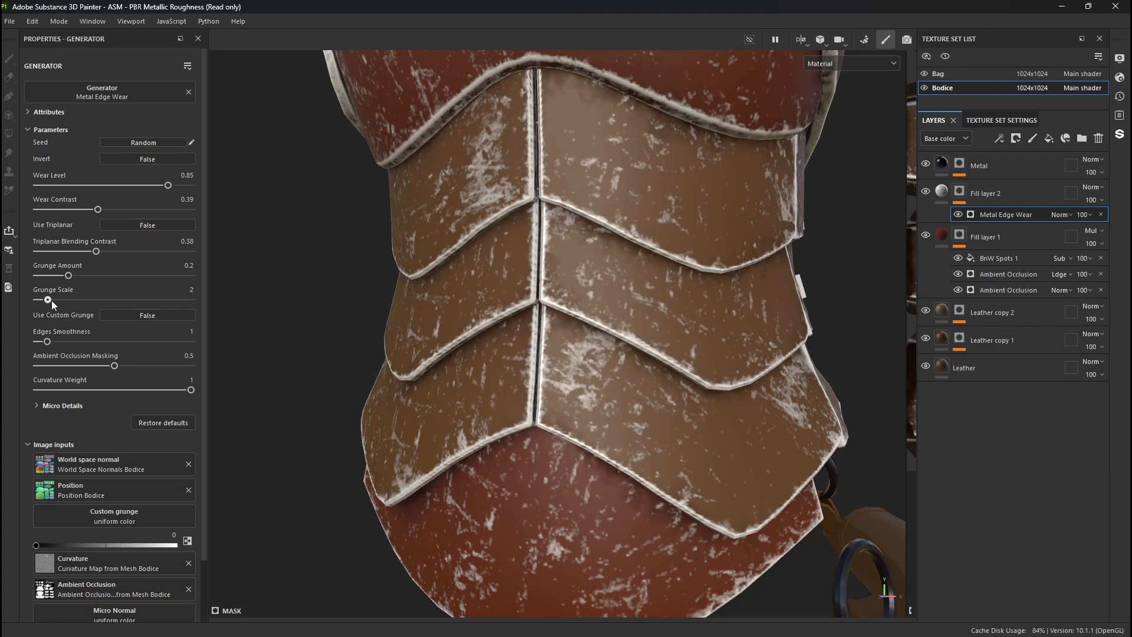
mouse_move(52, 300)
left_mouse_down()
mouse_move(42, 301)
mouse_move(52, 300)
left_mouse_up()
mouse_move(49, 341)
left_mouse_down()
mouse_move(139, 342)
mouse_move(43, 341)
mouse_move(199, 366)
mouse_move(30, 371)
mouse_move(190, 367)
mouse_move(173, 367)
mouse_move(159, 394)
mouse_move(136, 387)
mouse_move(194, 391)
left_mouse_up()
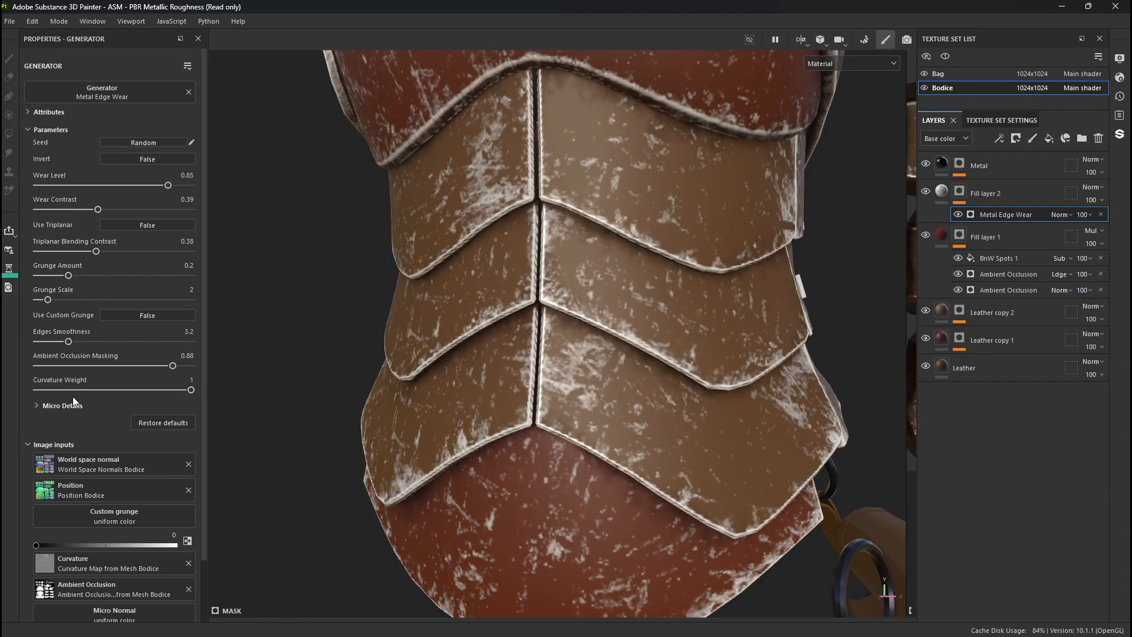
- Expand the Metal Edge Wear generator's Micro Details and set Curvature Intensity to 0.15
left_click(39, 406)
scroll(54, 401, "down", 1)
scroll(59, 395, "down", 3)
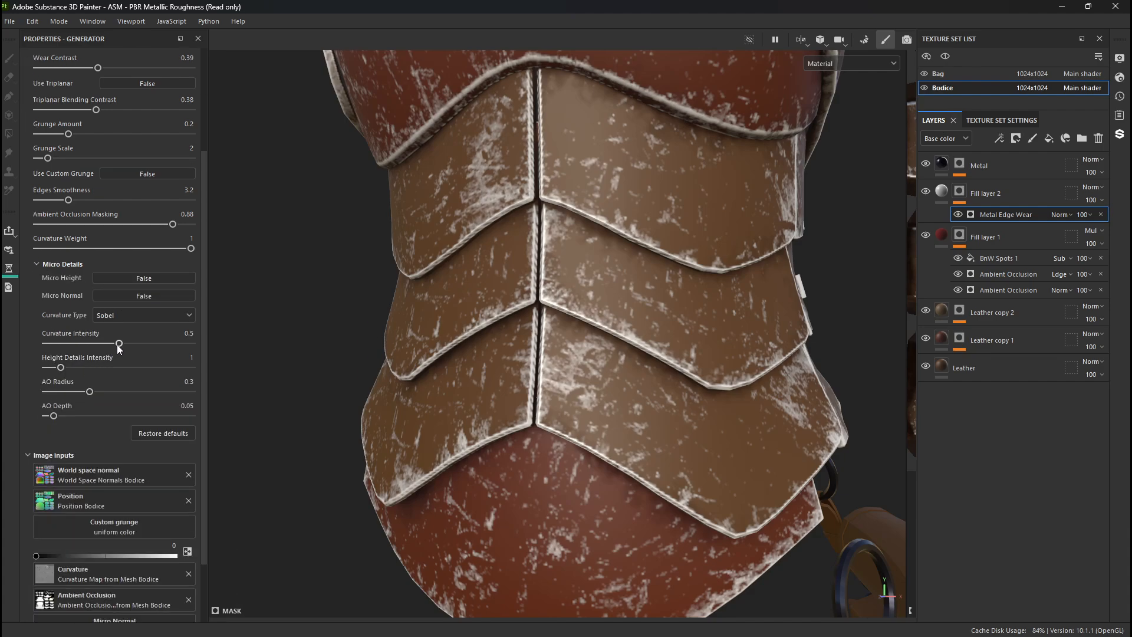
left_click_drag(101, 346, 66, 353)
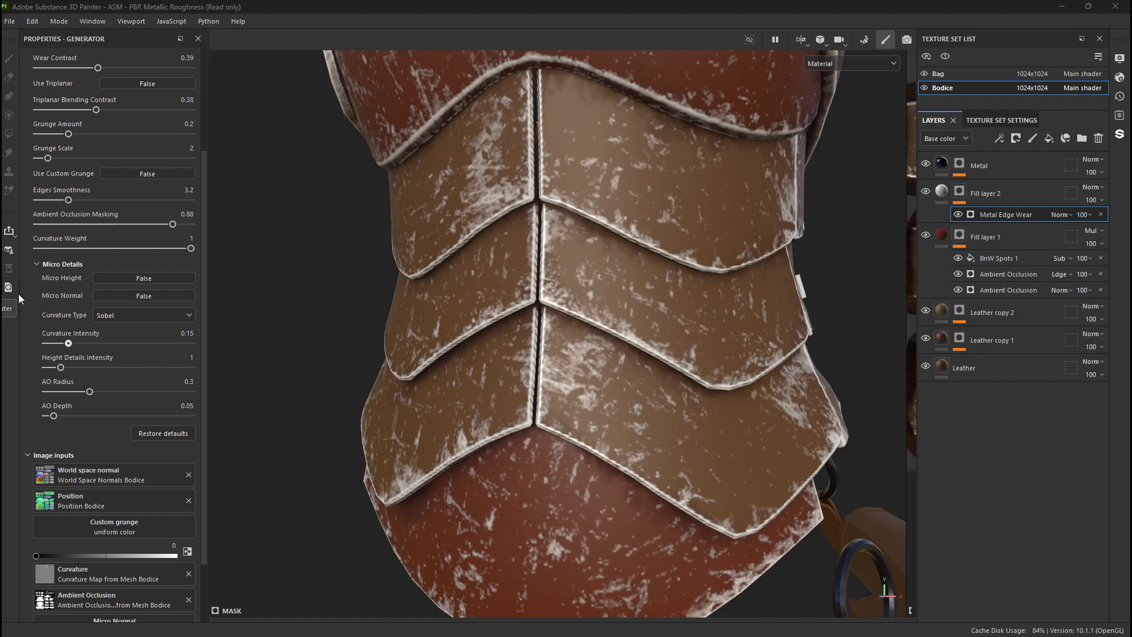
- Set Micro Details' Curvature Intensity to 0.18, Height Details Intensity to 0.82 and Curvature Type to Smooth, reduce AO Depth, and collapse the group
left_click_drag(69, 344, 114, 367)
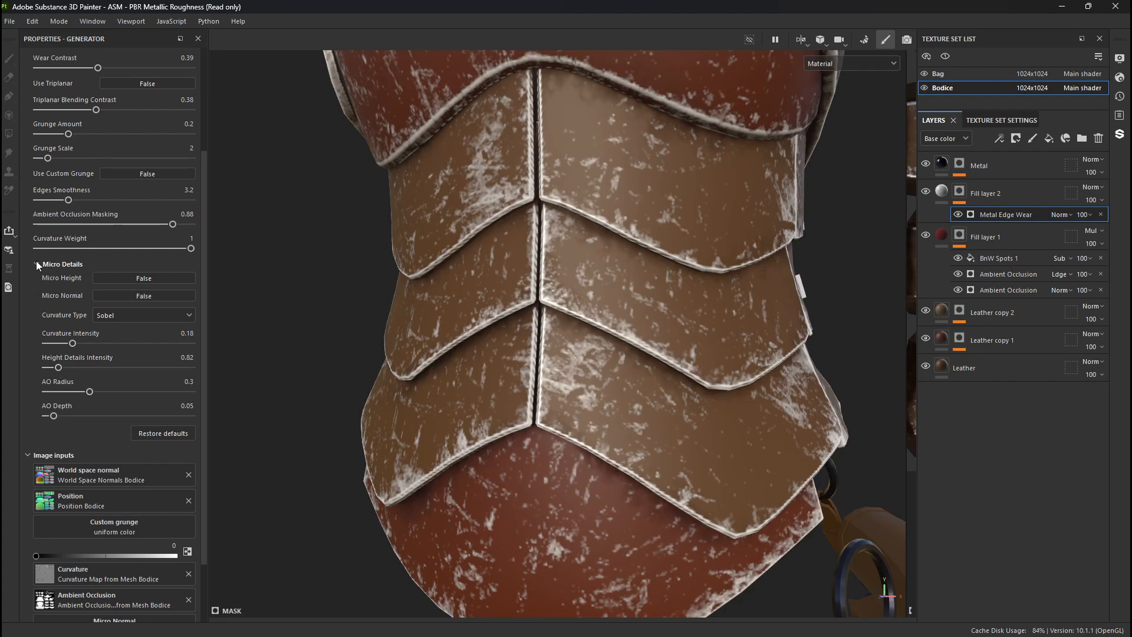
left_click(108, 316)
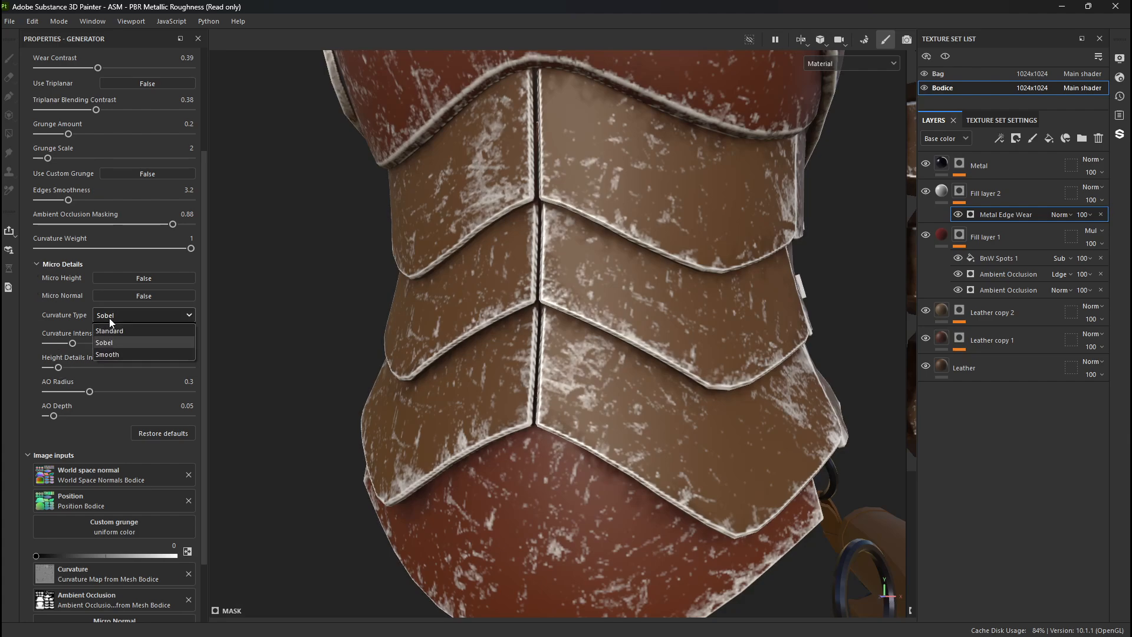
left_click(107, 354)
mouse_move(61, 416)
left_mouse_down()
mouse_move(94, 416)
mouse_move(46, 416)
left_mouse_up()
left_click(38, 265)
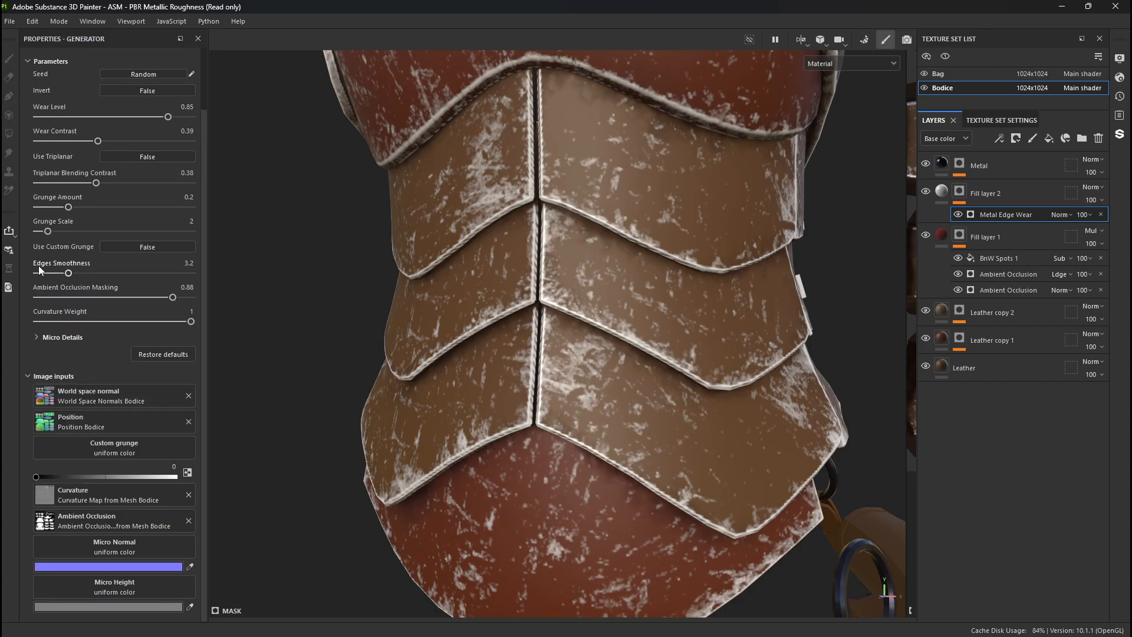
- Examine the edge wear on the bodice's leather panels from the front, back and buckled side
scroll(589, 376, "down", 10)
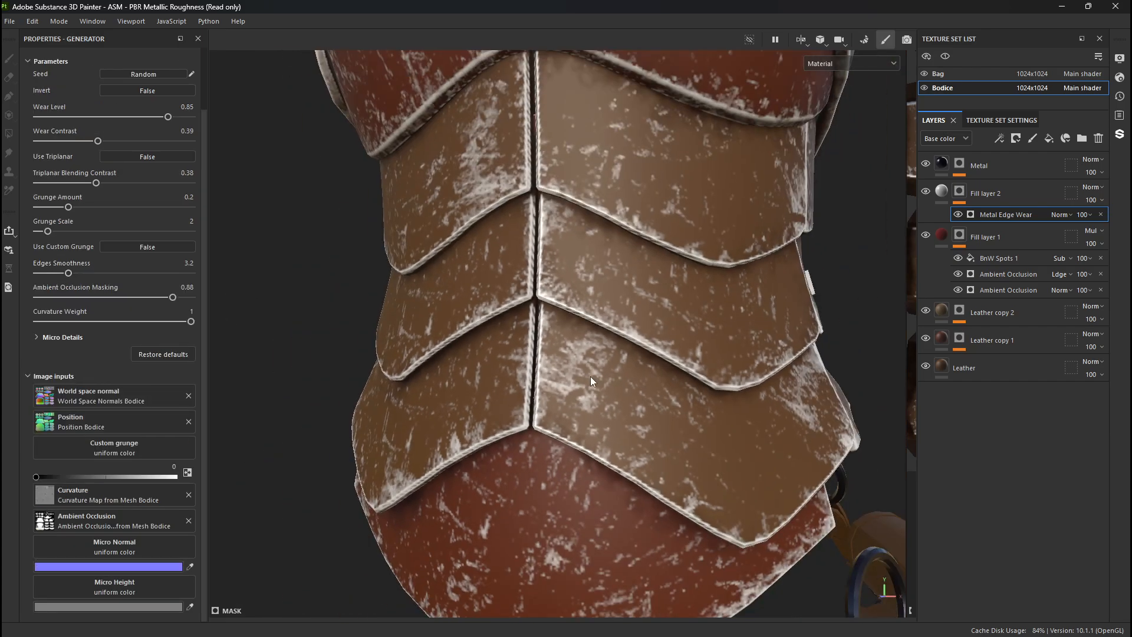
left_click_drag(576, 249, 643, 260, "alt")
middle_click_drag(643, 260, 670, 362, "alt")
right_click_drag(670, 362, 705, 401, "alt")
left_click_drag(705, 401, 730, 414, "alt")
middle_click_drag(497, 519, 493, 217, "alt")
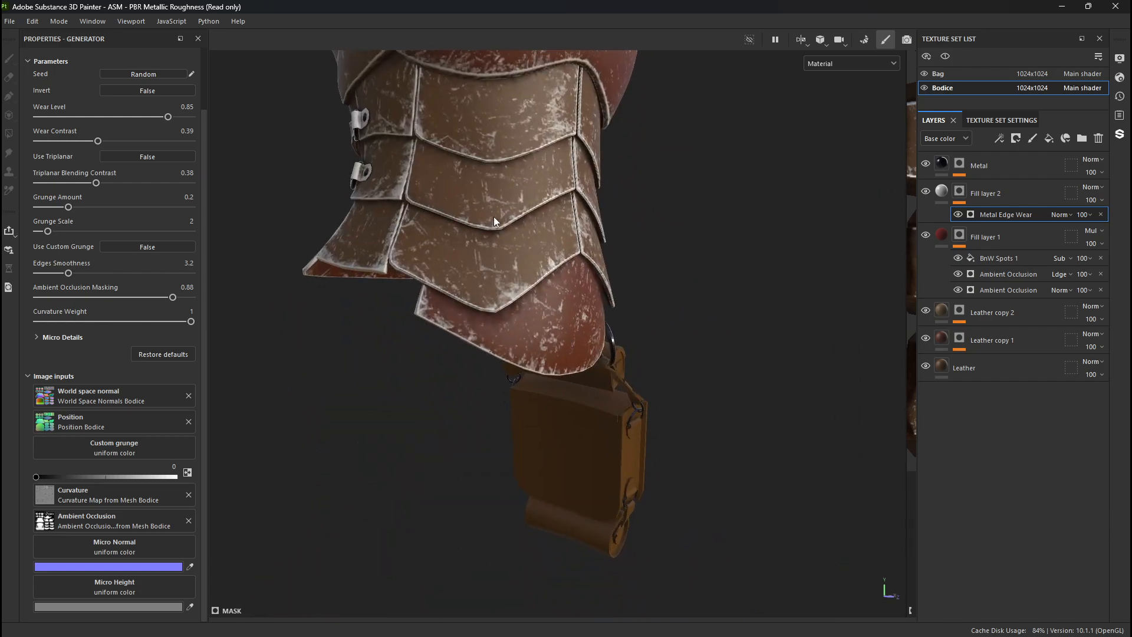
left_click_drag(493, 217, 446, 217, "alt")
middle_click_drag(446, 217, 510, 353, "alt")
left_click_drag(511, 352, 478, 360, "alt")
mouse_move(478, 359)
right_mouse_down("alt")
mouse_move(514, 381)
mouse_move(472, 353)
right_mouse_up("alt")
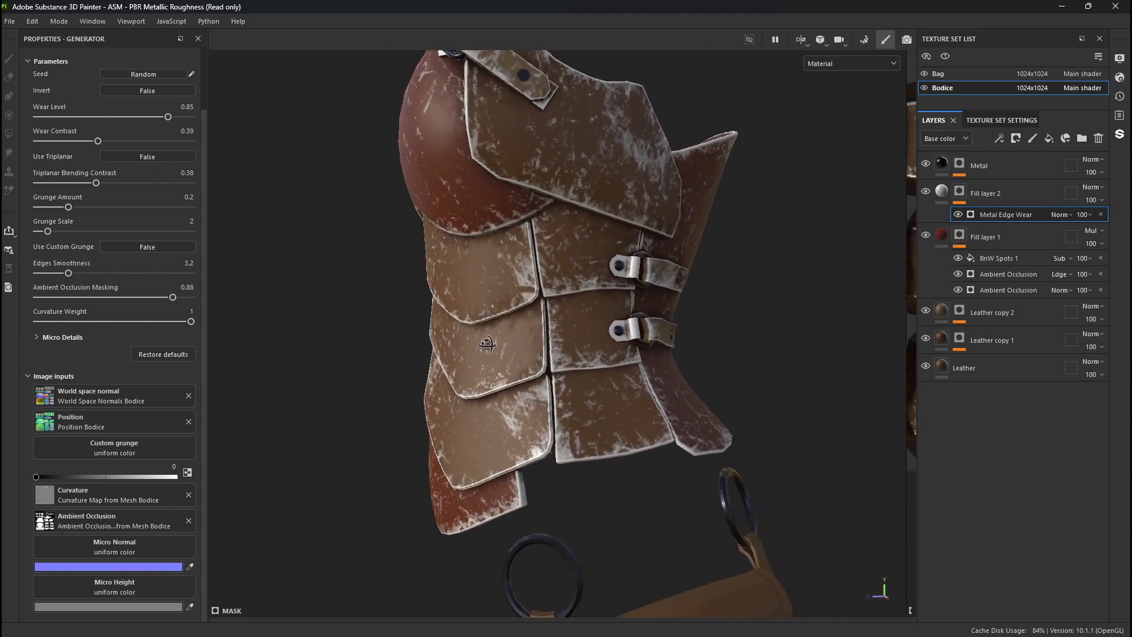
left_click_drag(608, 321, 560, 326, "alt")
middle_click_drag(561, 326, 568, 434, "alt")
left_click_drag(568, 434, 835, 284, "alt")
- Select Fill layer 2 and try the Multiply and Darken blending modes on its base color
left_click(944, 194)
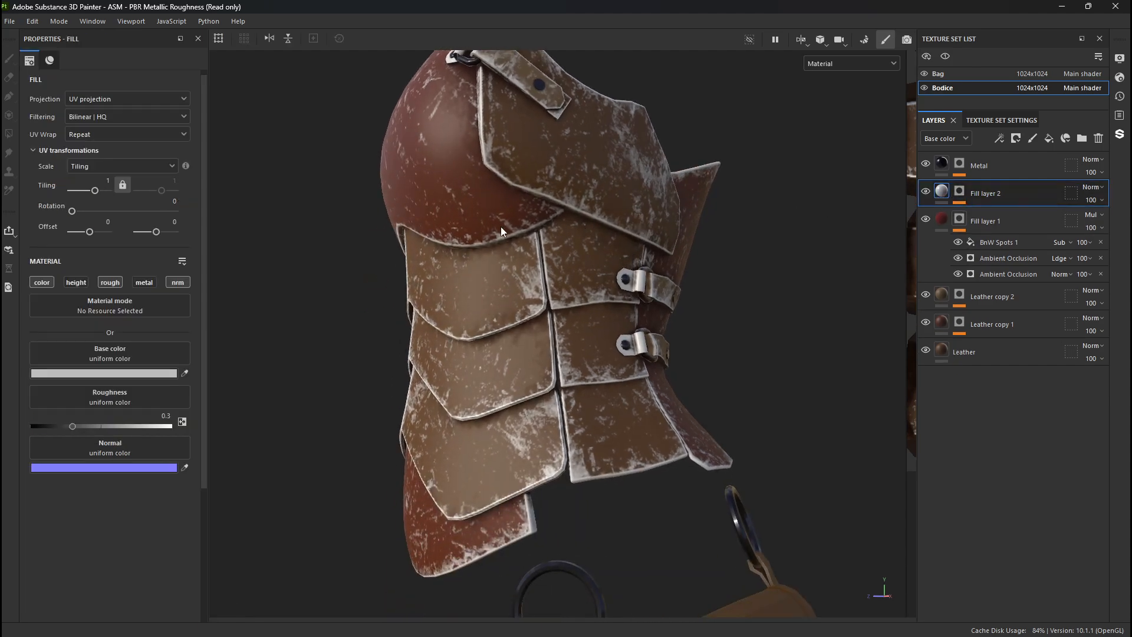
left_click(118, 376)
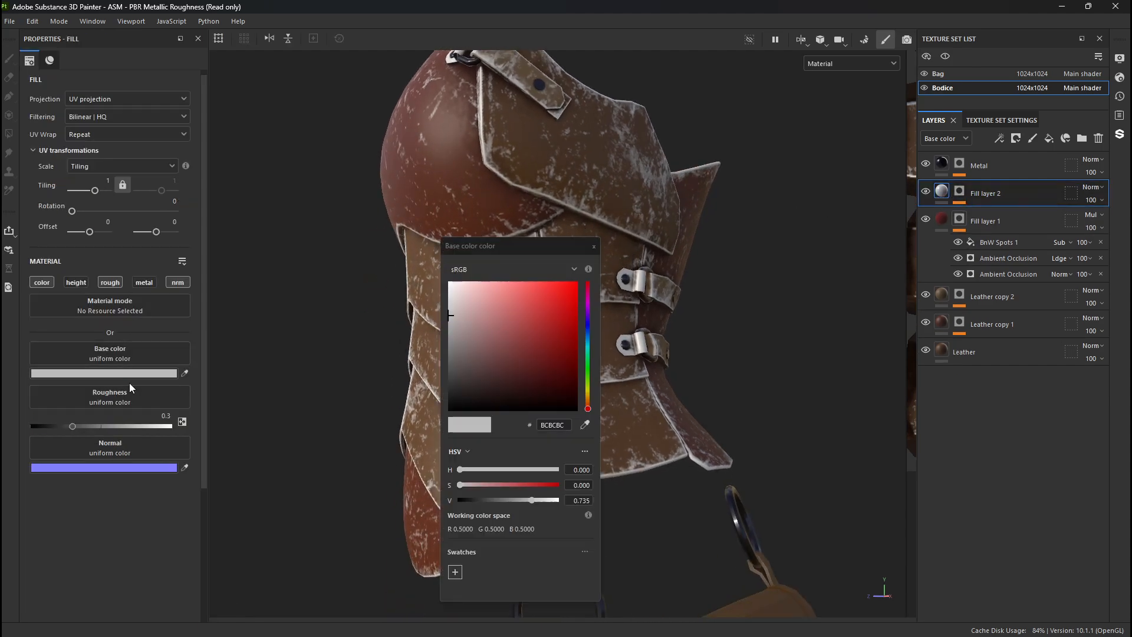
left_click(1092, 188)
left_click(1073, 202)
key("ctrl+z")
left_click(594, 247)
left_click(1092, 188)
left_click(1076, 277)
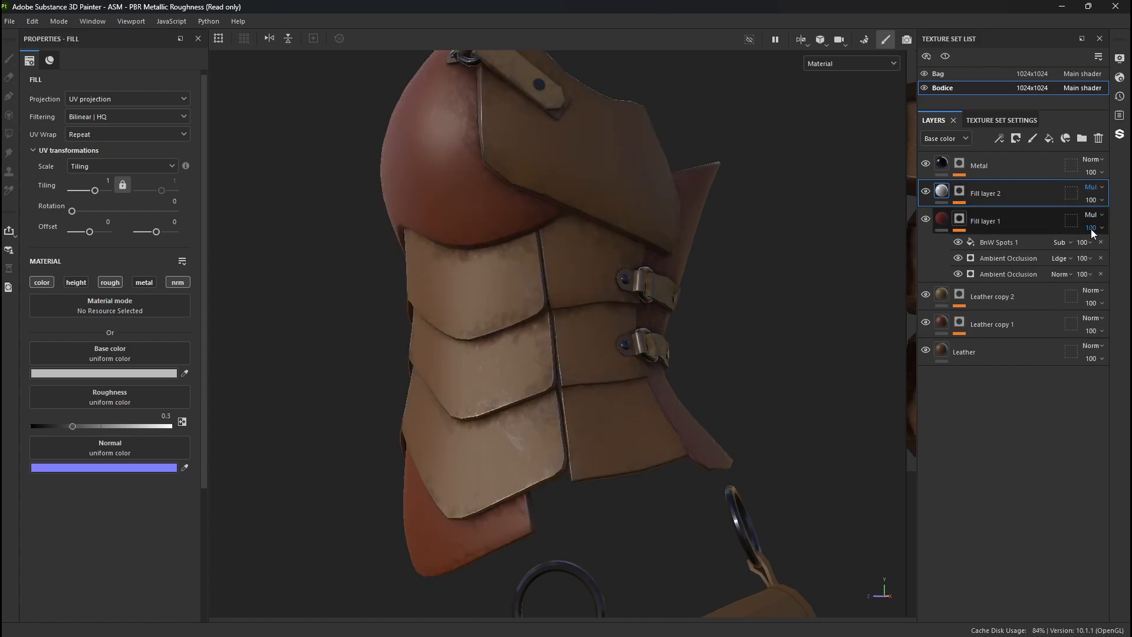
key("Down")
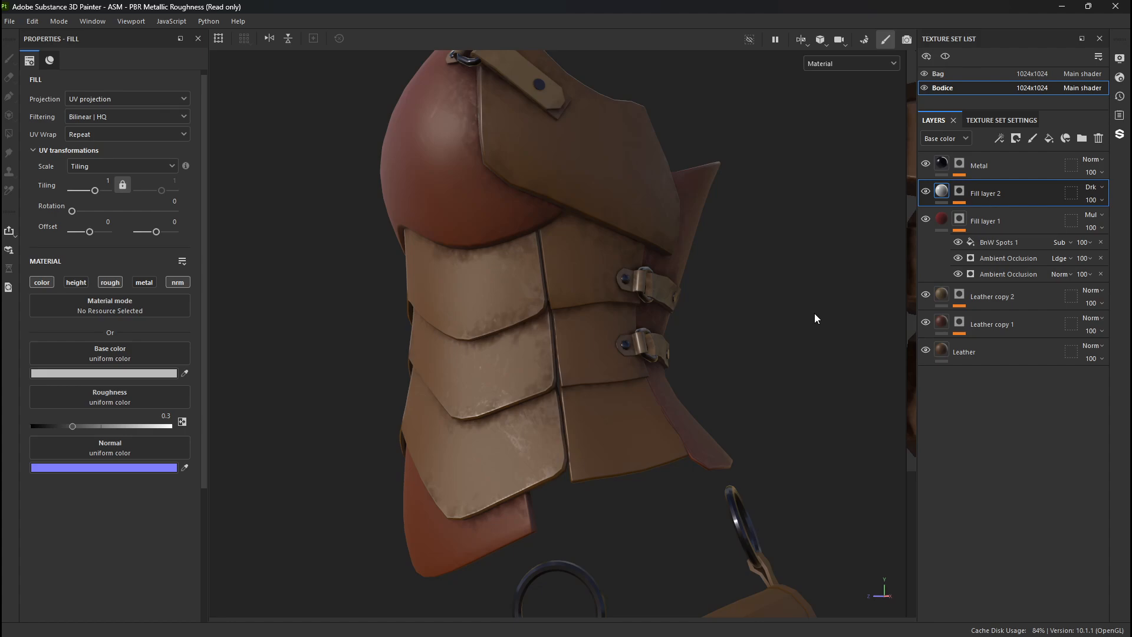
- Step through further blending modes for Fill layer 2's base color and settle on Divide
left_click(1093, 187)
left_click(1076, 217)
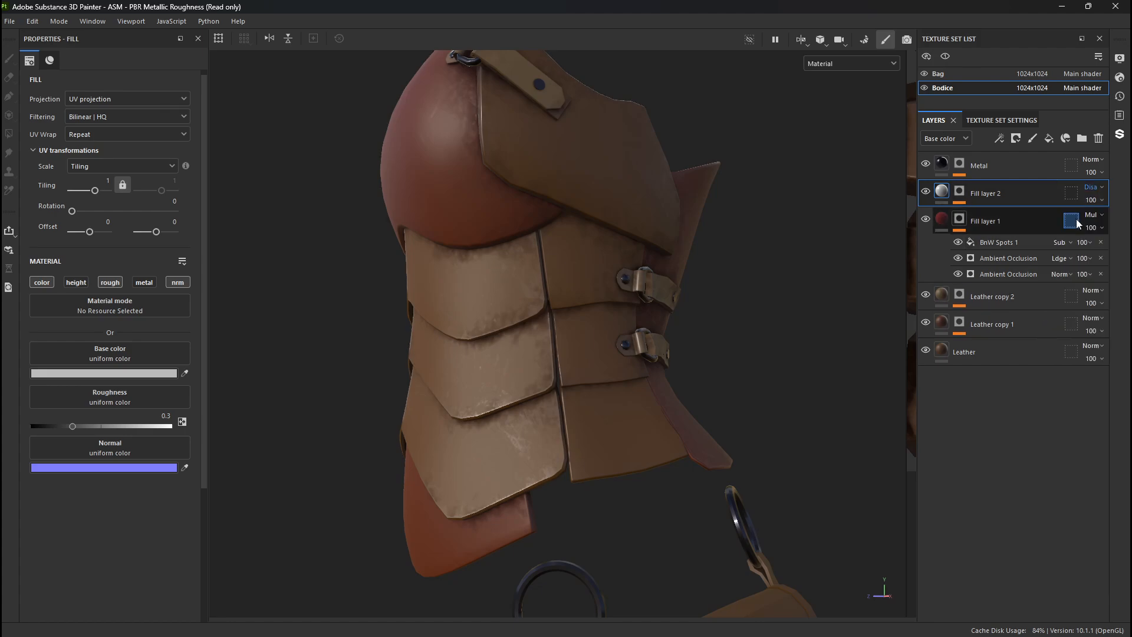
key("Down")
key("Down")
key("Down")
key("Down")
key("Down")
key("Up")
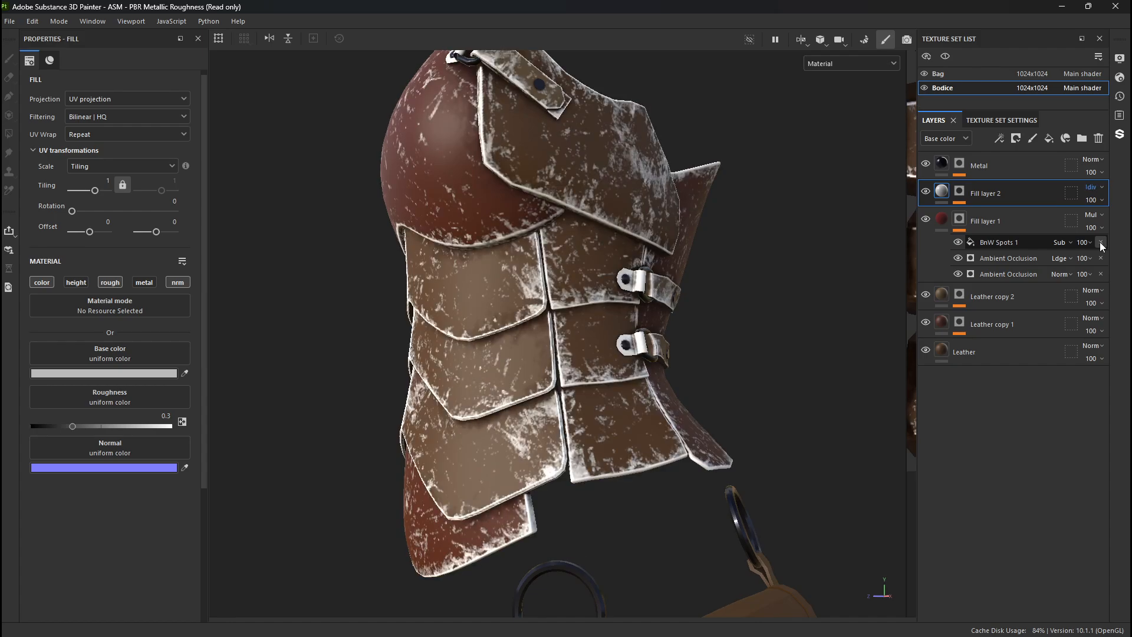
key("Up")
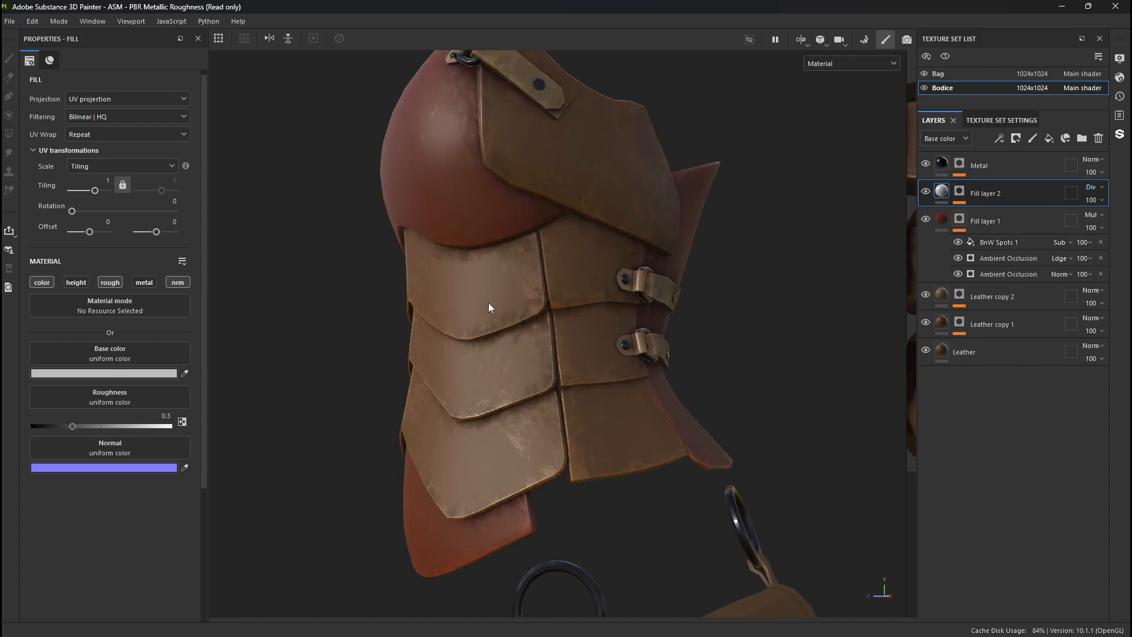
- Examine the blended wear around the bodice in the Base color channel view and in the Material view
left_click_drag(450, 313, 697, 313, "alt")
middle_click_drag(457, 310, 570, 309, "alt")
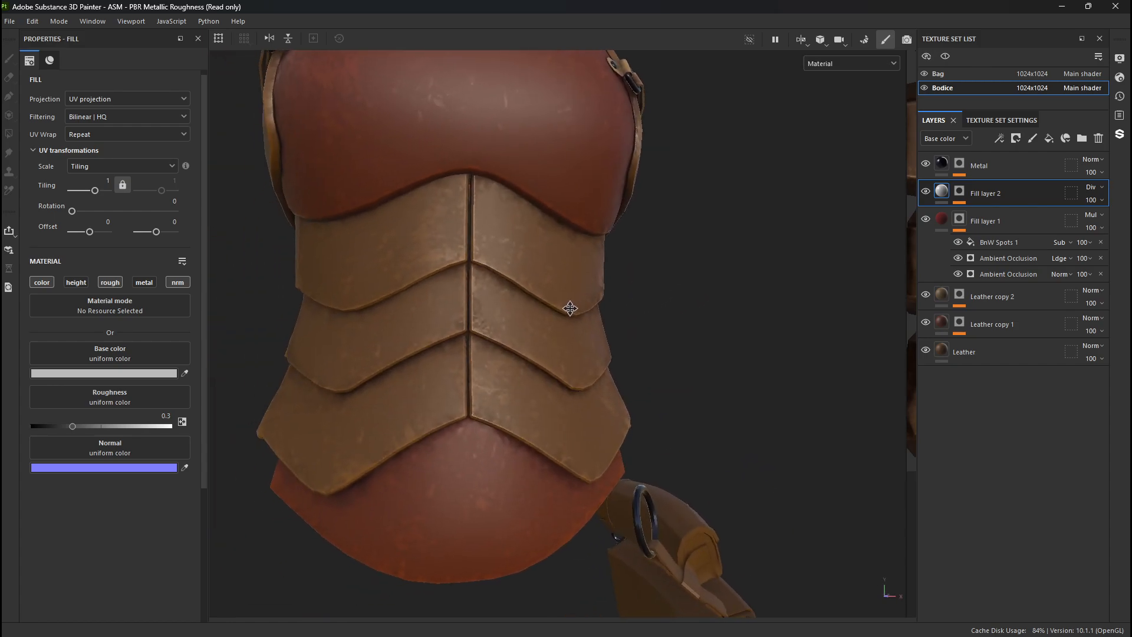
key("c")
left_click_drag(565, 316, 365, 319, "alt")
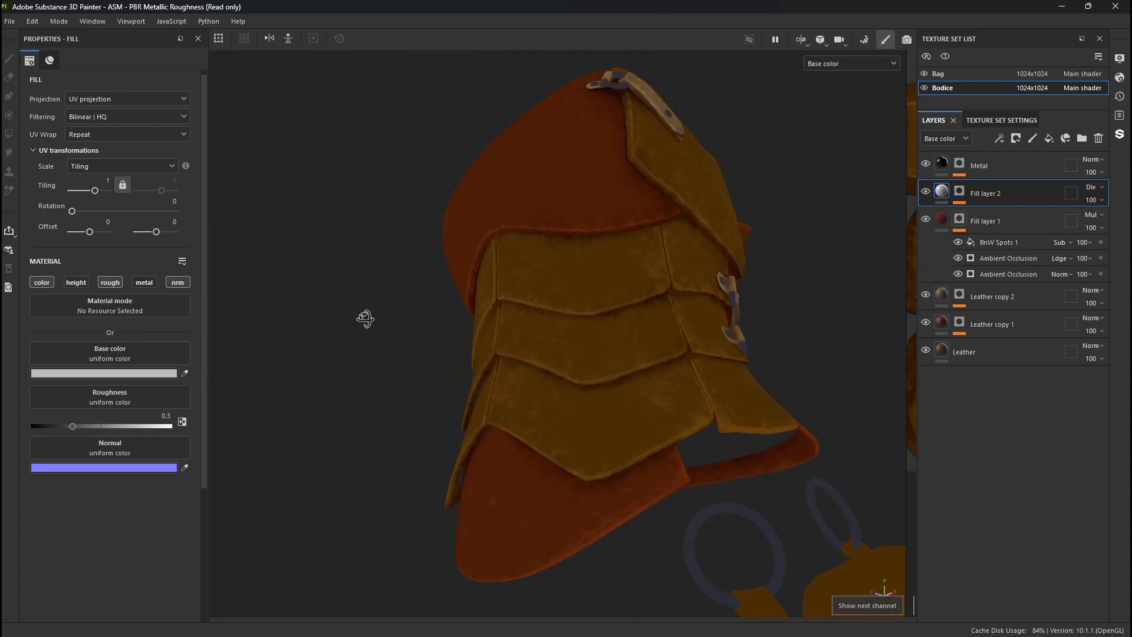
right_click_drag(366, 319, 989, 462, "alt")
left_click_drag(702, 348, 673, 392, "alt")
key("m")
right_click_drag(673, 392, 185, 336, "alt")
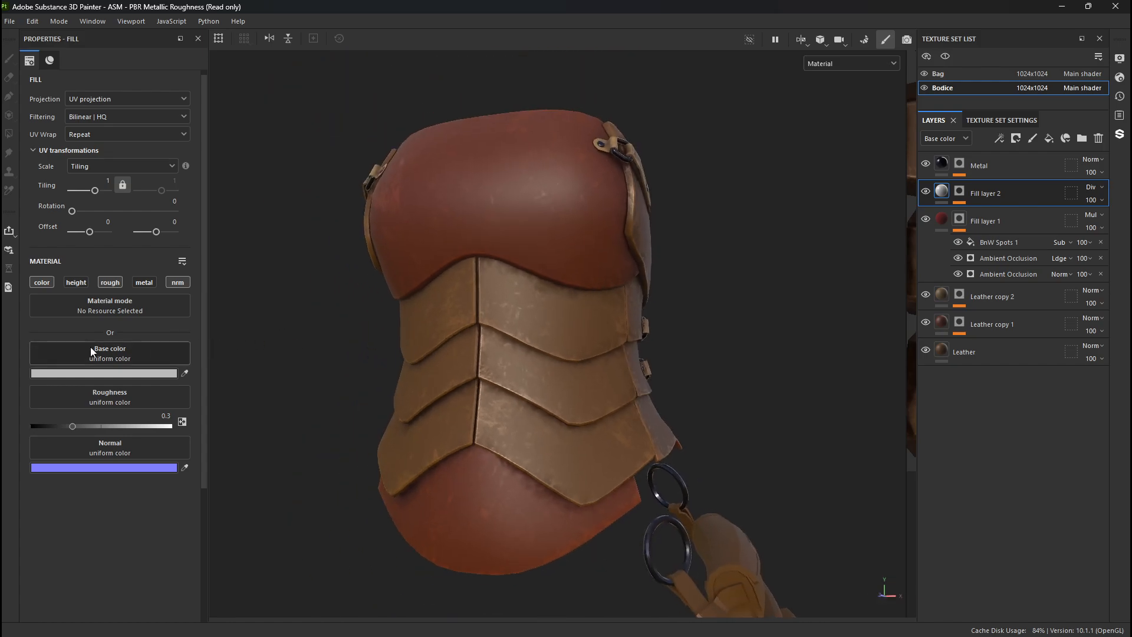
left_click_drag(388, 331, 455, 334, "alt")
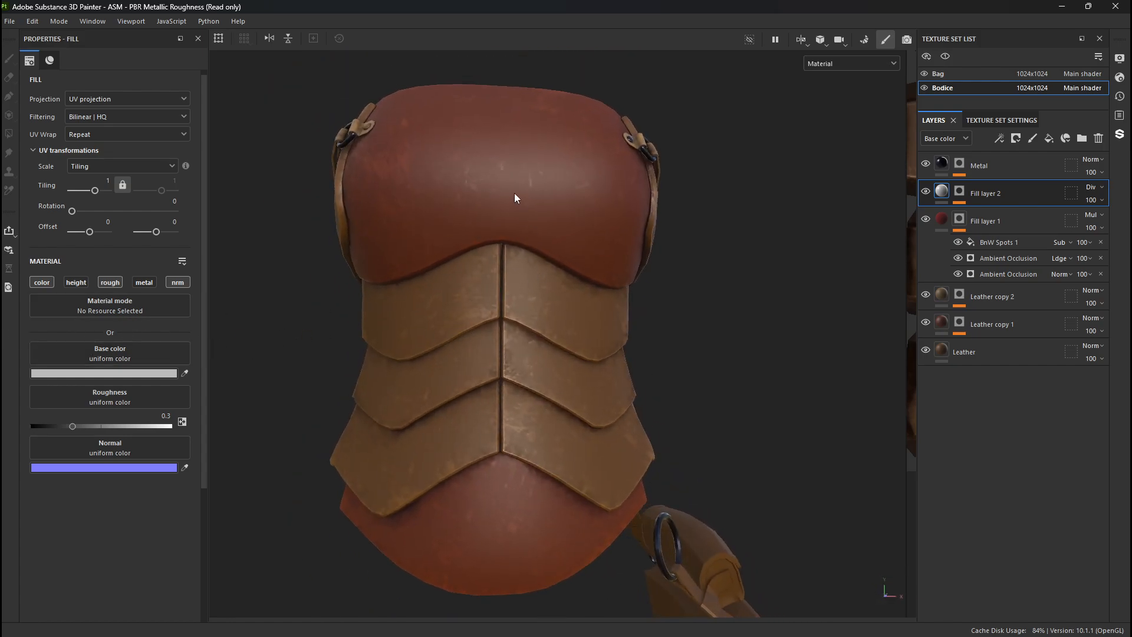
left_click_drag(514, 198, 390, 302, "alt")
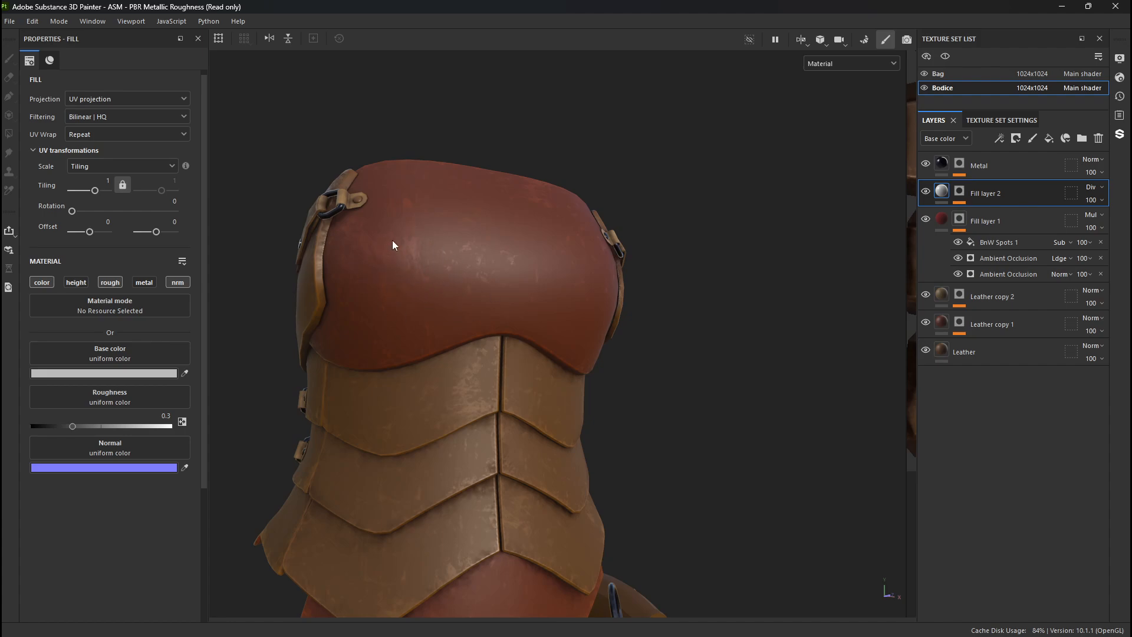
- Add a paint effect to Fill layer 2's mask above the Metal Edge Wear generator
left_click(959, 192)
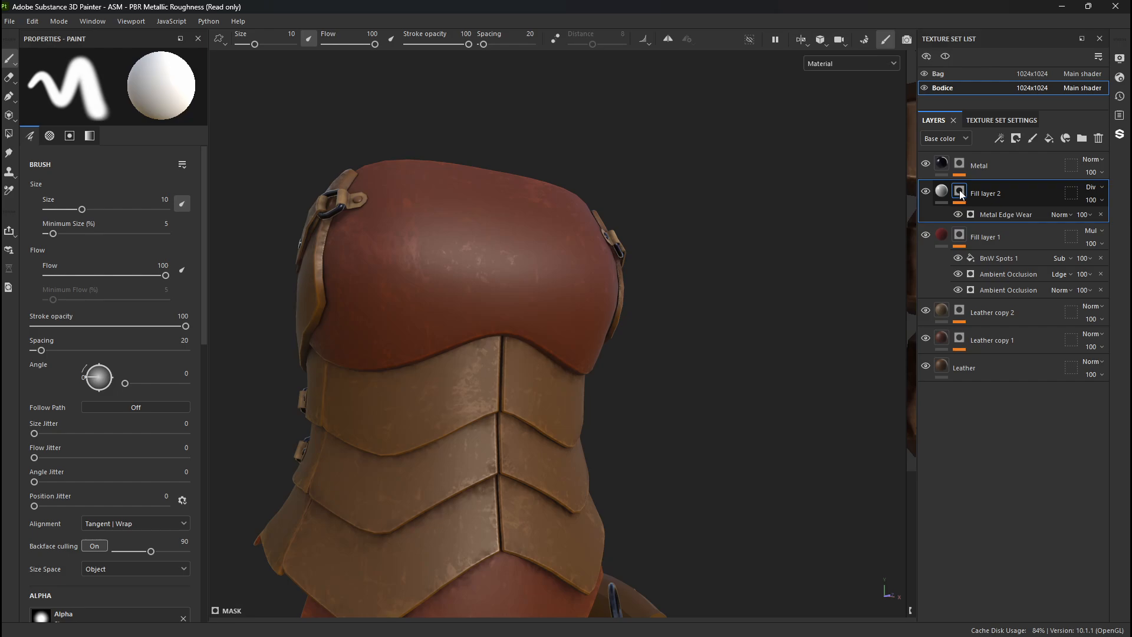
right_click(960, 194)
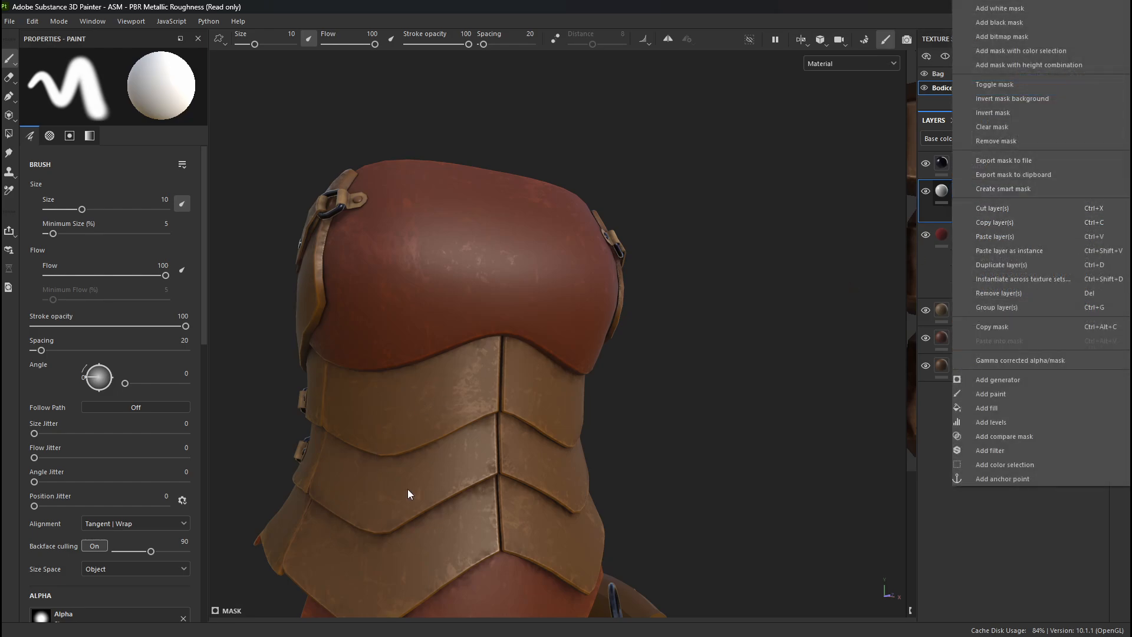
mouse_move(531, 477)
left_mouse_down("alt")
mouse_move(435, 480)
mouse_move(610, 236)
left_mouse_up("alt")
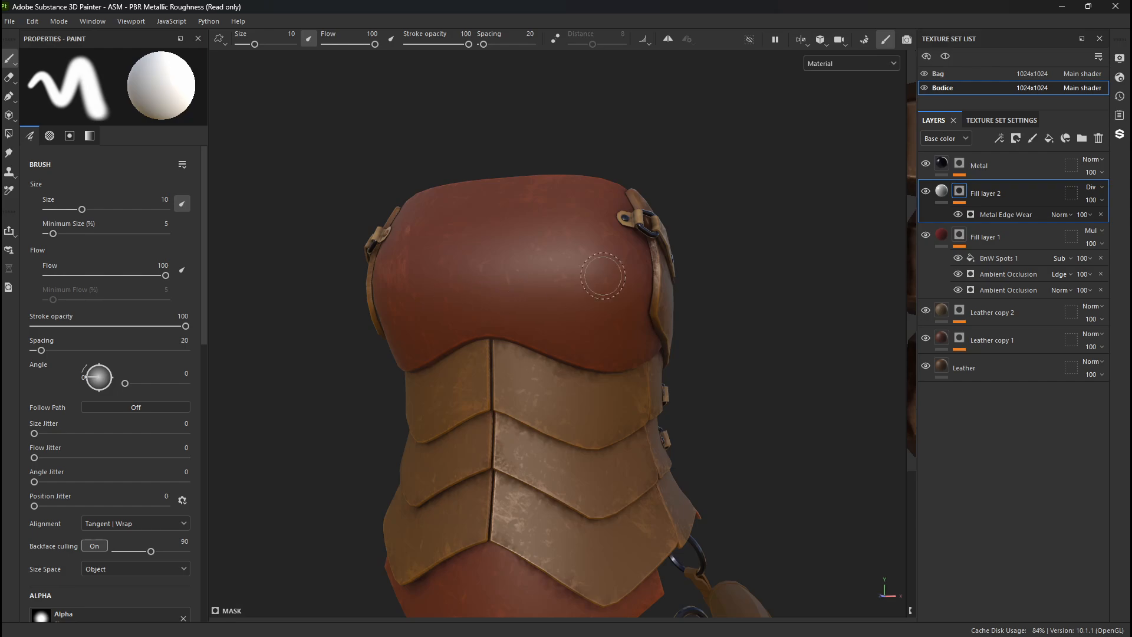
right_click(959, 192)
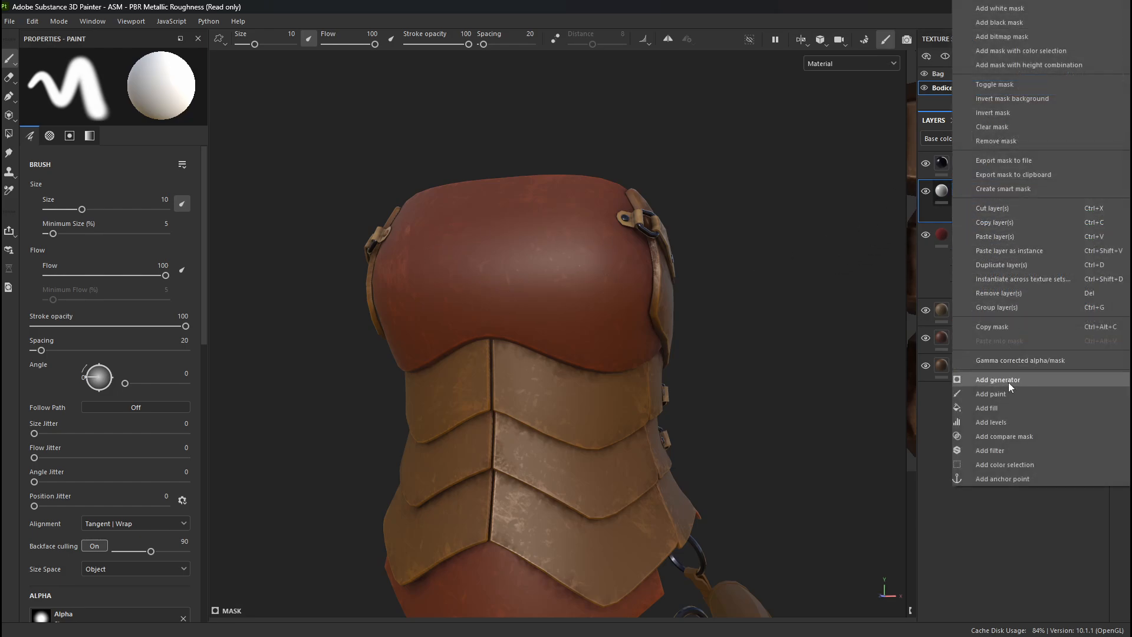
left_click(1005, 399)
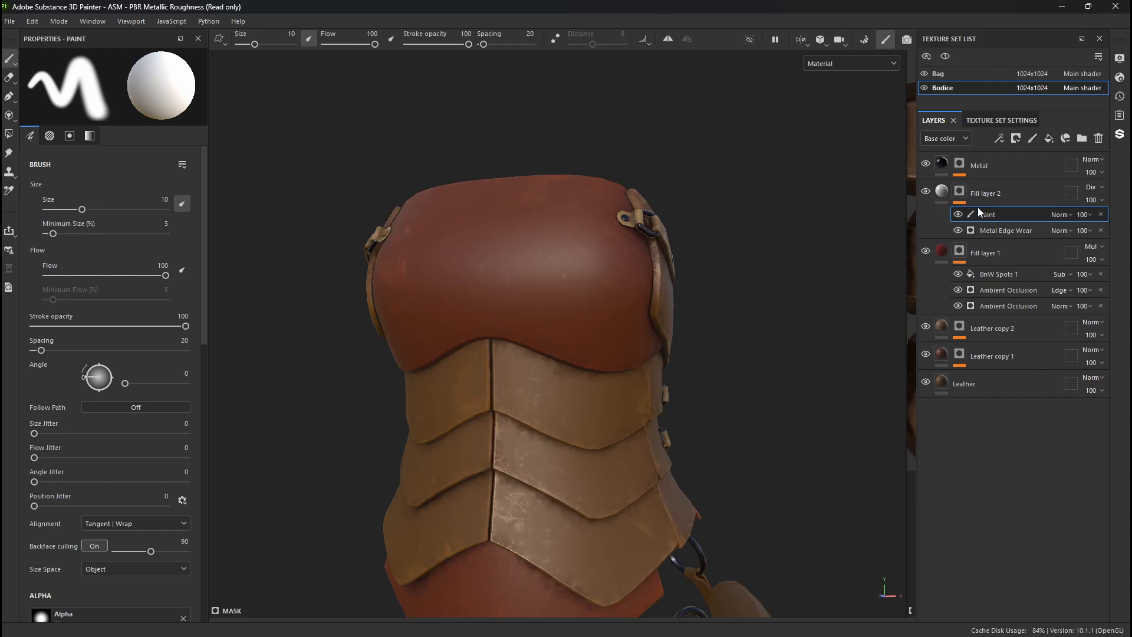
- Mask the wear off the red leather chest section using Polygon Fill in UV chunk mode with color 0, and return to the Paint tool
key("4")
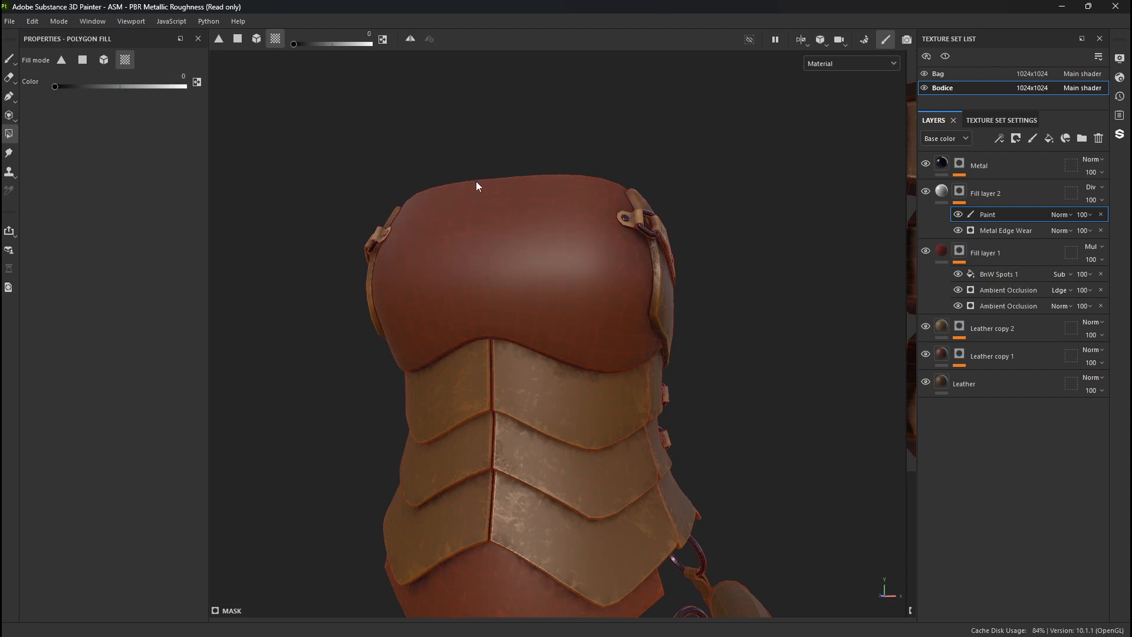
left_click_drag(533, 299, 610, 275, "alt")
left_click_drag(480, 480, 887, 434, "alt")
left_click_drag(566, 392, 247, 401, "alt")
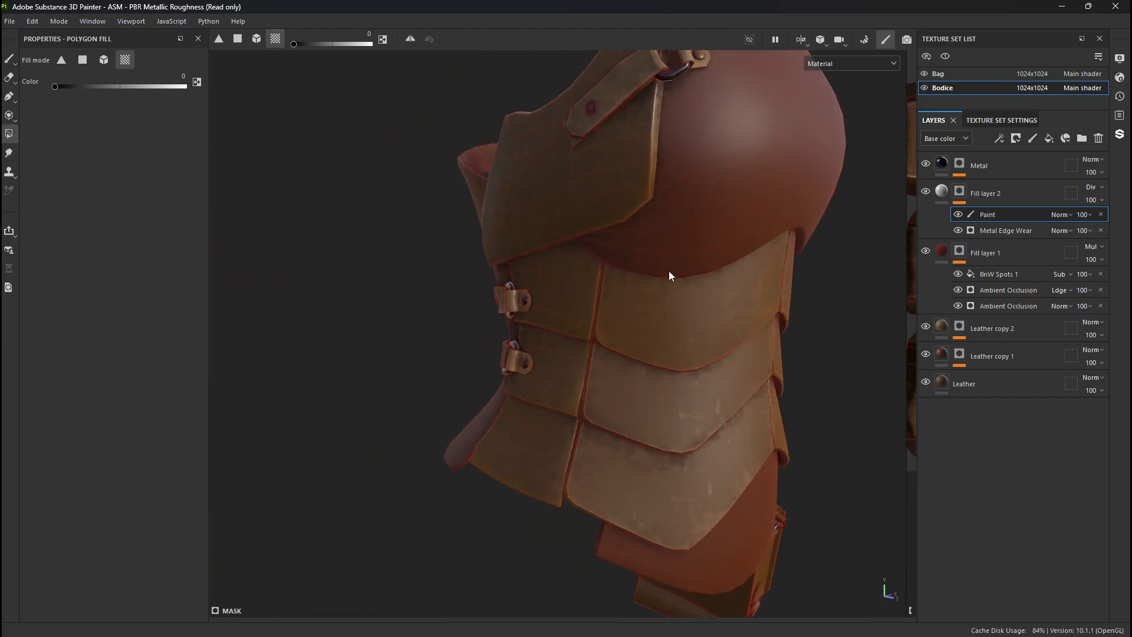
key("1")
- Examine the masked wear on the bodice's red sections and brown panels from all sides and up close
mouse_move(669, 271)
left_mouse_down("alt")
mouse_move(599, 215)
mouse_move(448, 210)
left_mouse_up("alt")
right_click_drag(449, 209, 268, 203, "alt")
middle_click_drag(873, 411, 602, 349, "alt")
mouse_move(619, 349)
left_mouse_down("alt")
mouse_move(529, 356)
mouse_move(498, 346)
mouse_move(570, 367)
left_mouse_up("alt")
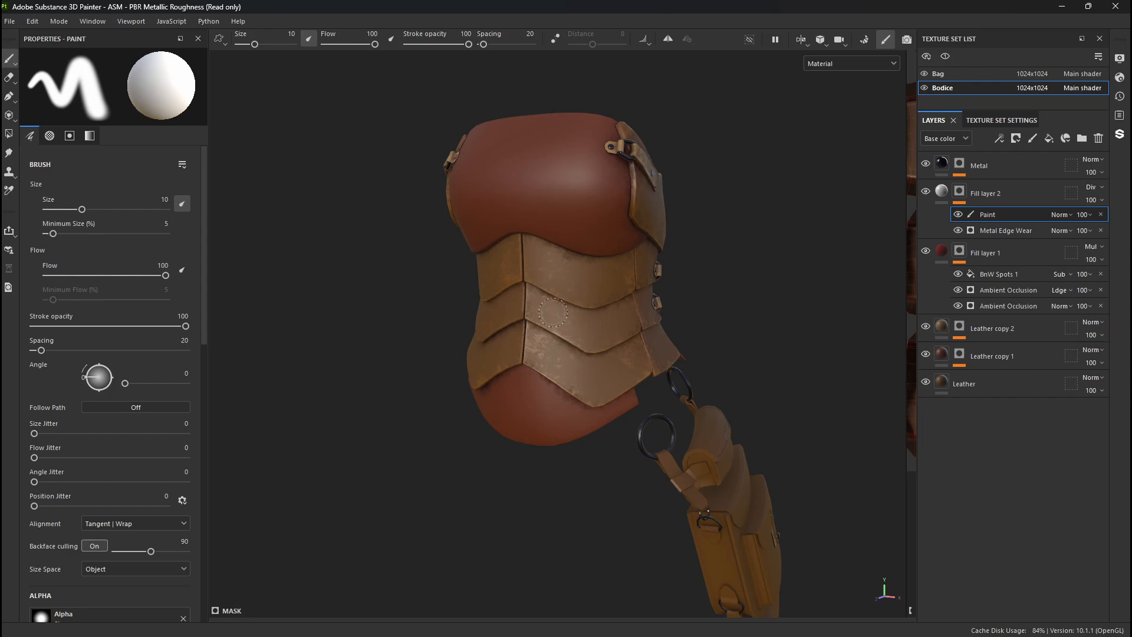
left_click_drag(565, 298, 435, 298, "alt")
right_click_drag(435, 299, 808, 478, "alt")
left_click_drag(708, 413, 281, 397, "alt")
right_click_drag(330, 383, 83, 242, "alt")
left_click_drag(460, 253, 767, 259, "alt")
right_click_drag(766, 259, 472, 236, "alt")
left_click_drag(354, 295, 424, 295, "alt")
middle_click_drag(254, 295, 482, 270, "alt")
mouse_move(482, 270)
left_mouse_down("alt")
mouse_move(519, 285)
mouse_move(480, 285)
left_mouse_up("alt")
middle_click_drag(480, 293, 424, 274, "alt")
right_click_drag(424, 274, 696, 436, "alt")
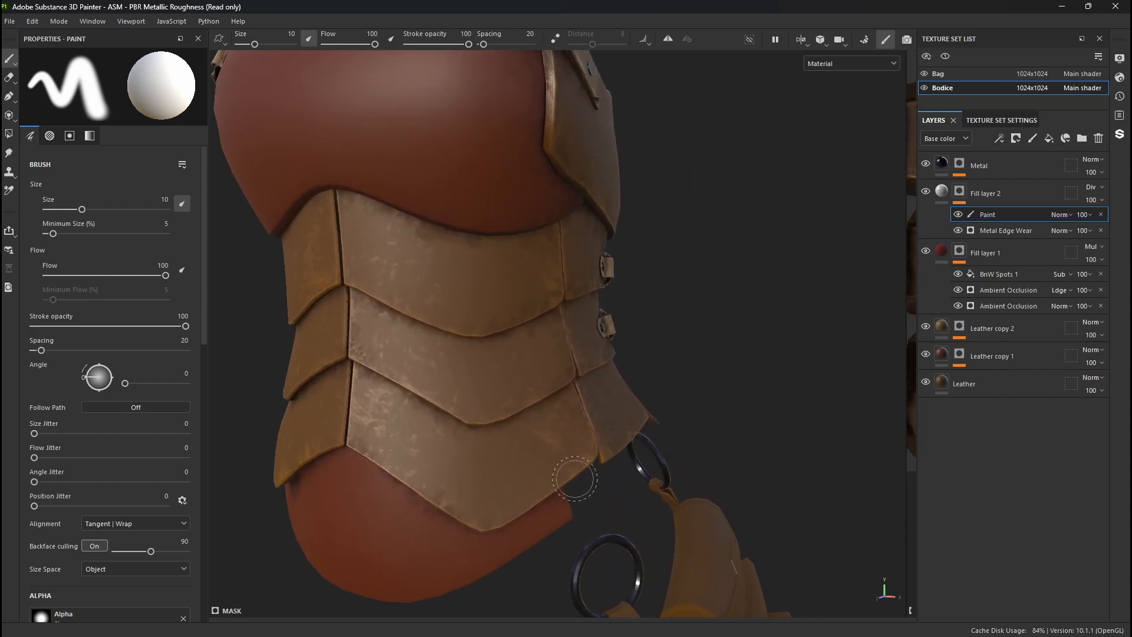
middle_click_drag(504, 378, 568, 335, "alt")
- Open the Bodice's texture set settings and set its texture size to 128
left_click(981, 121)
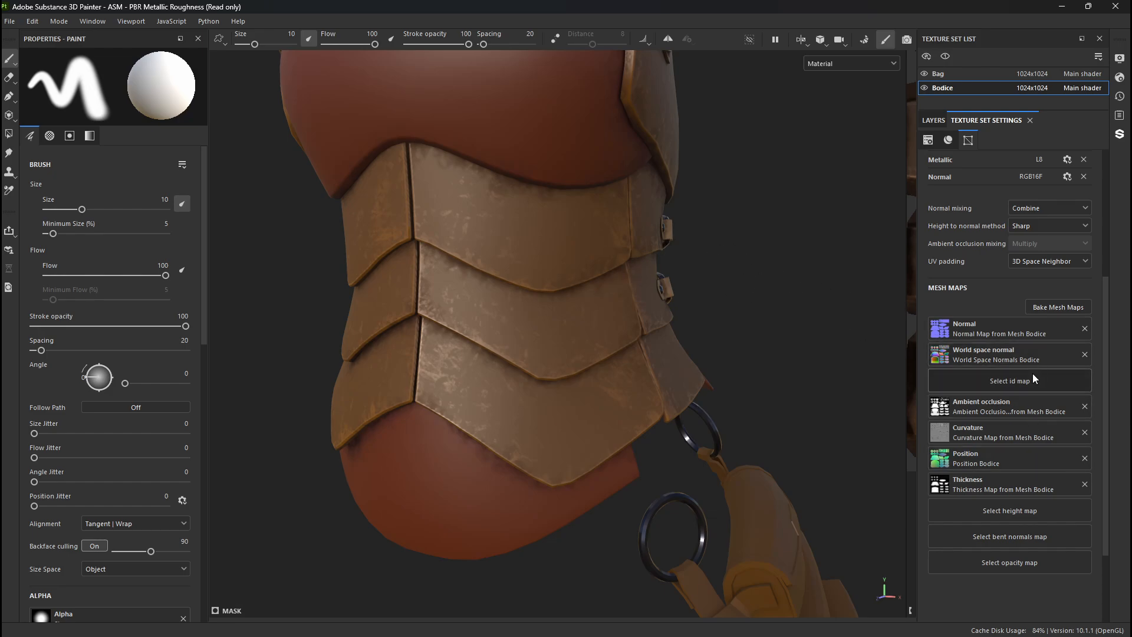
scroll(1059, 428, "up", 3)
scroll(1062, 424, "up", 3)
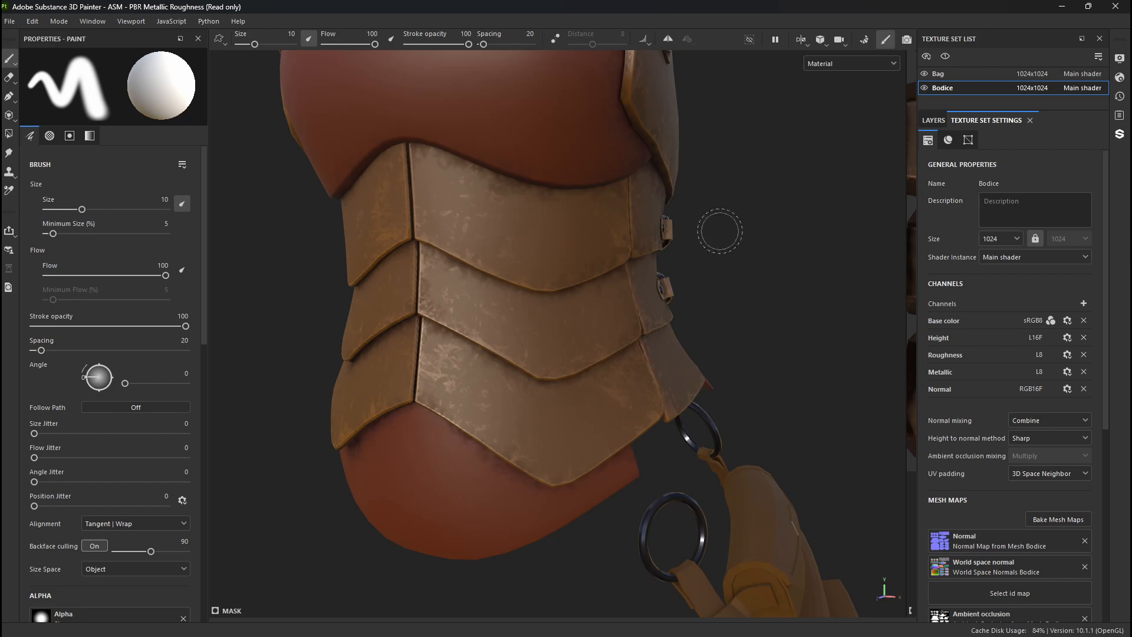
left_click(987, 239)
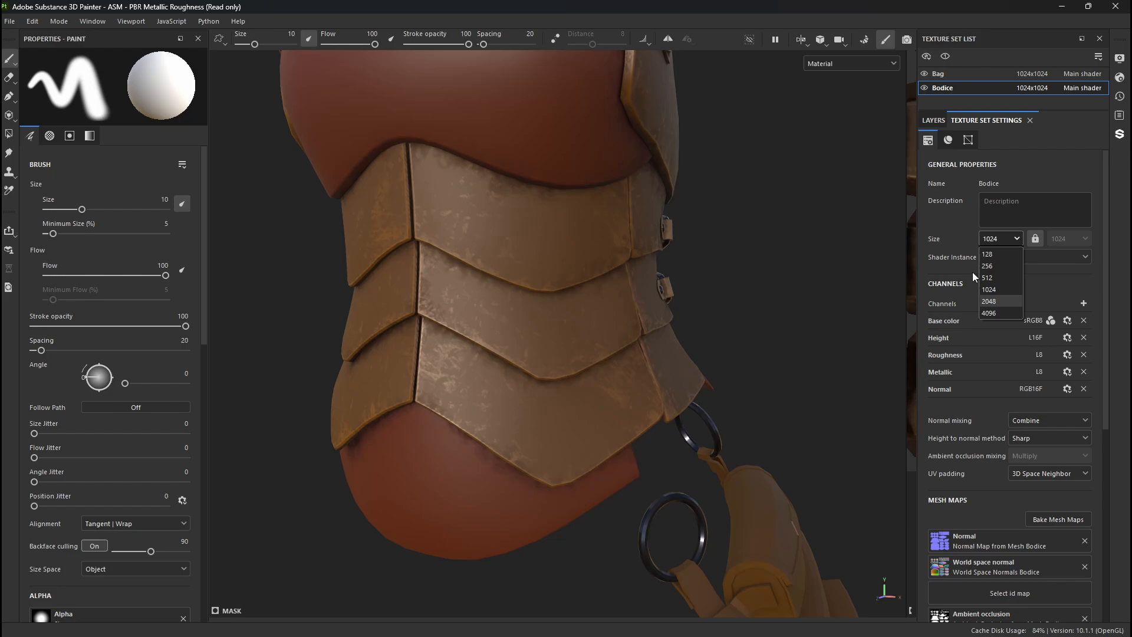
left_click(995, 255)
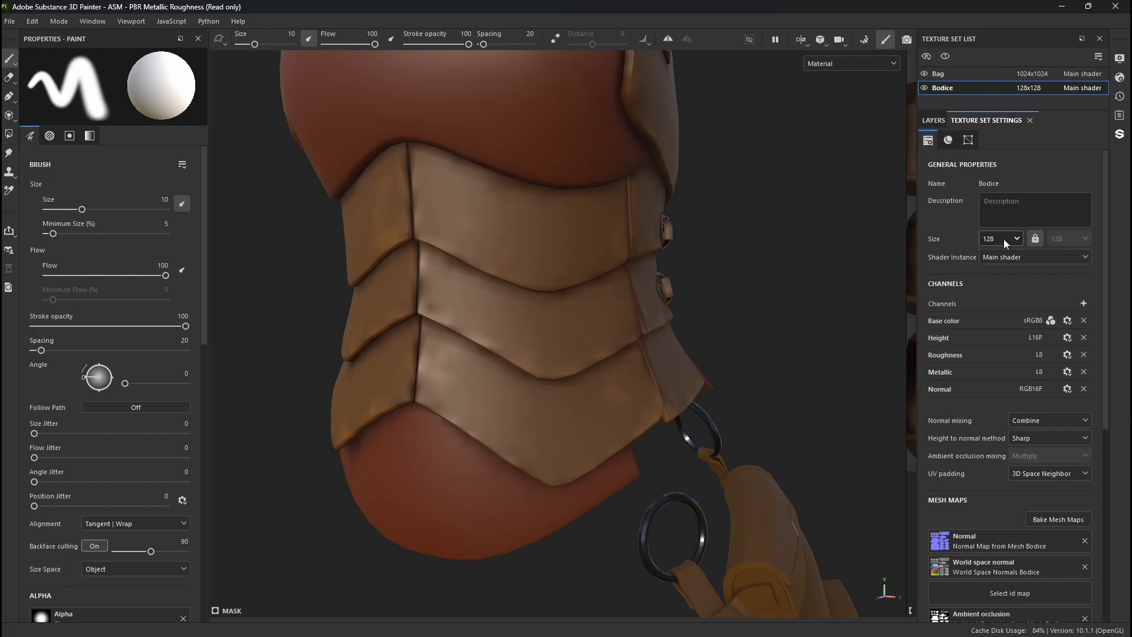
- Set the Bodice texture set's size to 4096 and inspect the worn leather panels at that resolution
left_click(1004, 238)
left_click(1006, 310)
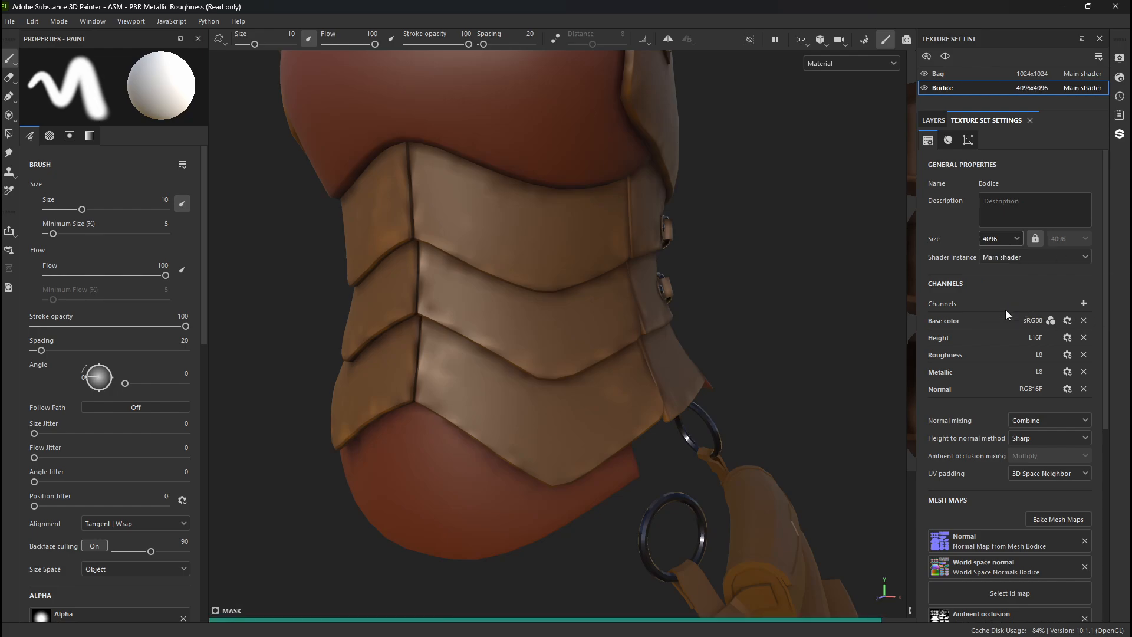
mouse_move(661, 377)
right_mouse_down("alt")
mouse_move(825, 407)
mouse_move(660, 377)
right_mouse_up("alt")
left_click_drag(661, 377, 587, 380, "alt")
left_click(999, 240)
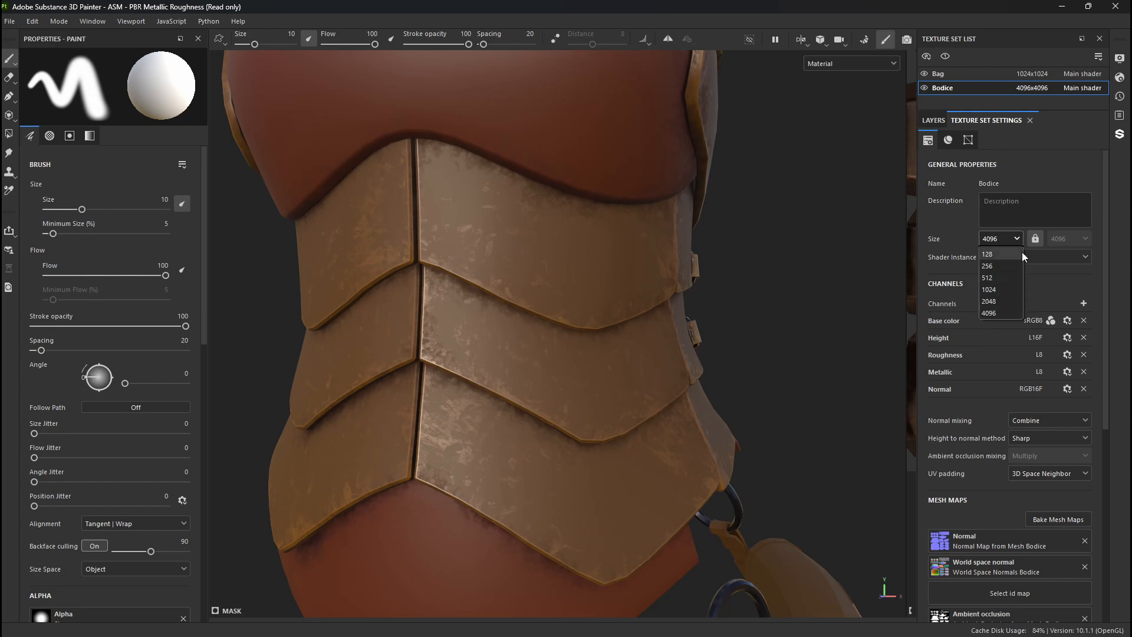
left_click(999, 316)
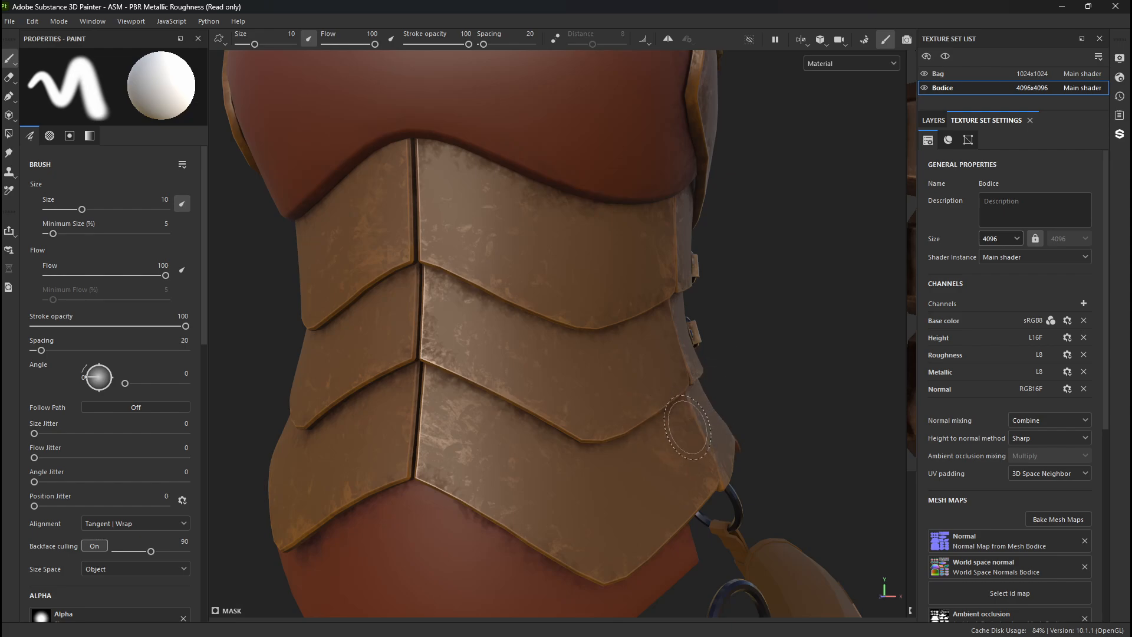
left_click_drag(687, 427, 478, 445, "alt")
left_click_drag(655, 440, 677, 439, "alt")
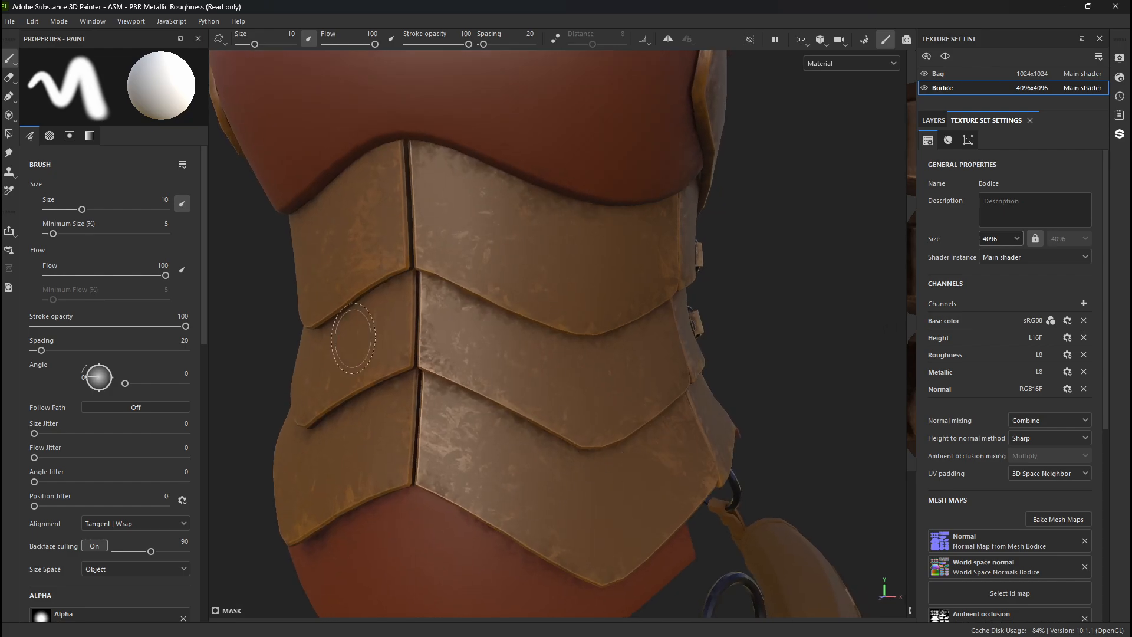
- Examine the worn brown panels up close and compare them with Fill layer 2 hidden and shown
middle_click_drag(349, 333, 435, 416, "alt")
right_click_drag(435, 416, 253, 311, "alt")
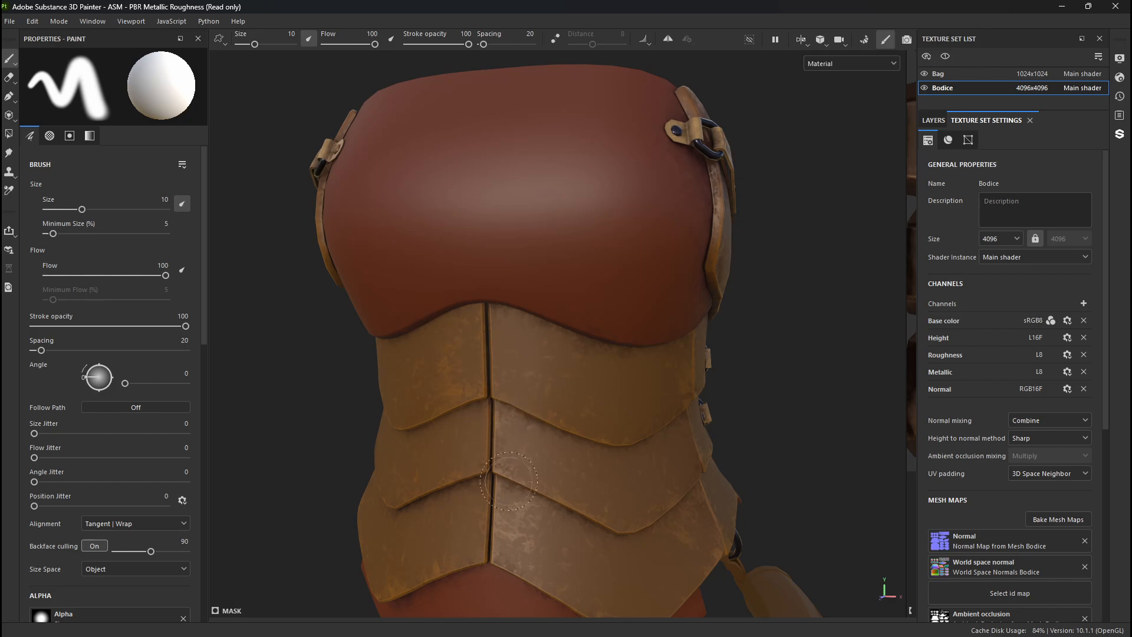
middle_click_drag(509, 481, 460, 311, "alt")
right_click_drag(460, 310, 543, 377, "alt")
mouse_move(543, 377)
left_mouse_down("alt")
mouse_move(490, 392)
mouse_move(539, 393)
left_mouse_up("alt")
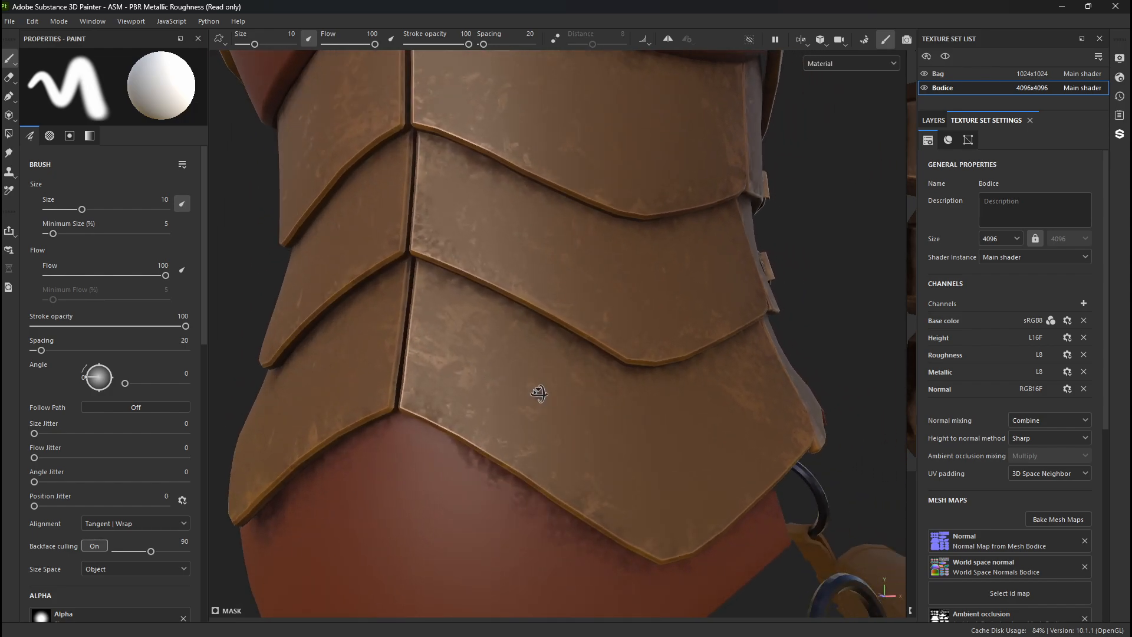
left_click(937, 121)
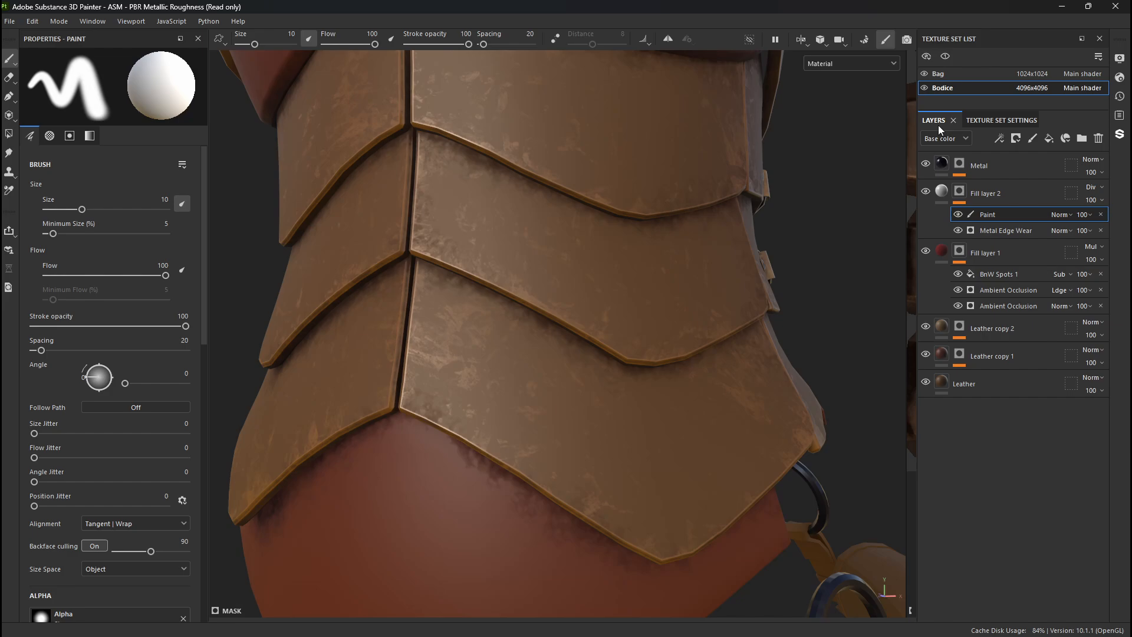
left_click(926, 192)
left_click(925, 191)
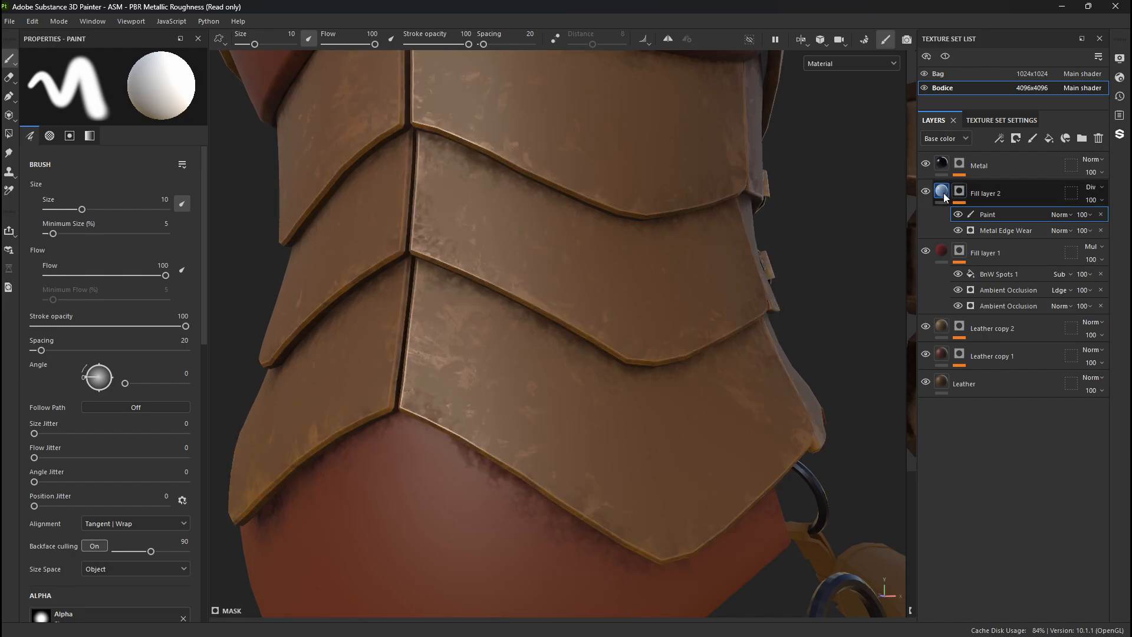
- Enable the height channel in Fill layer 2's material and set its height to -0.01
left_click(944, 193)
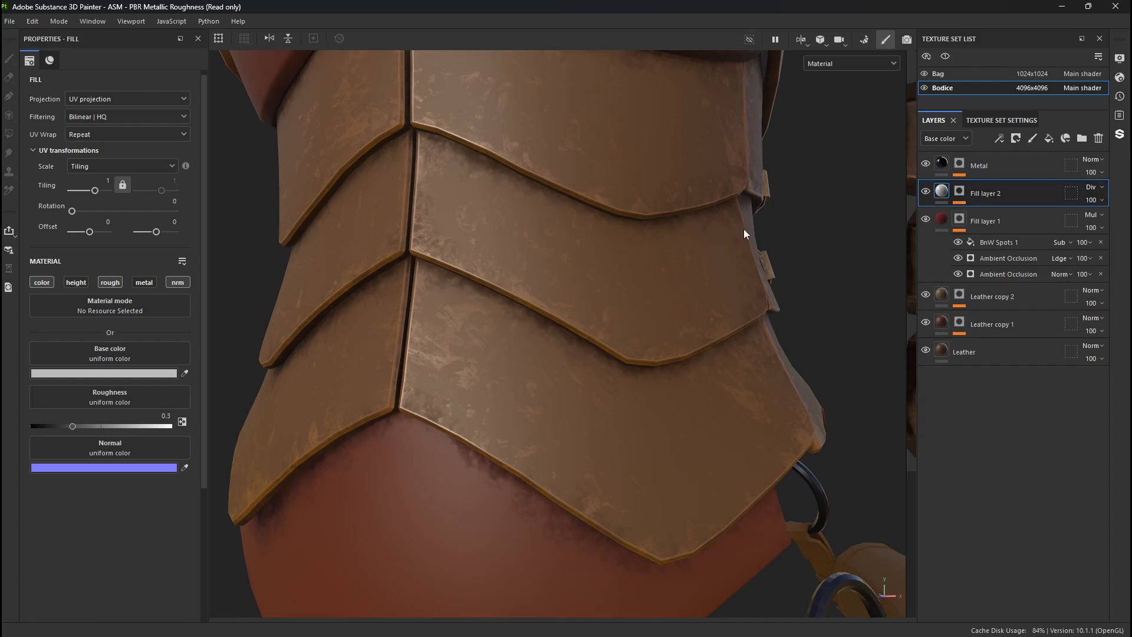
left_click(75, 282)
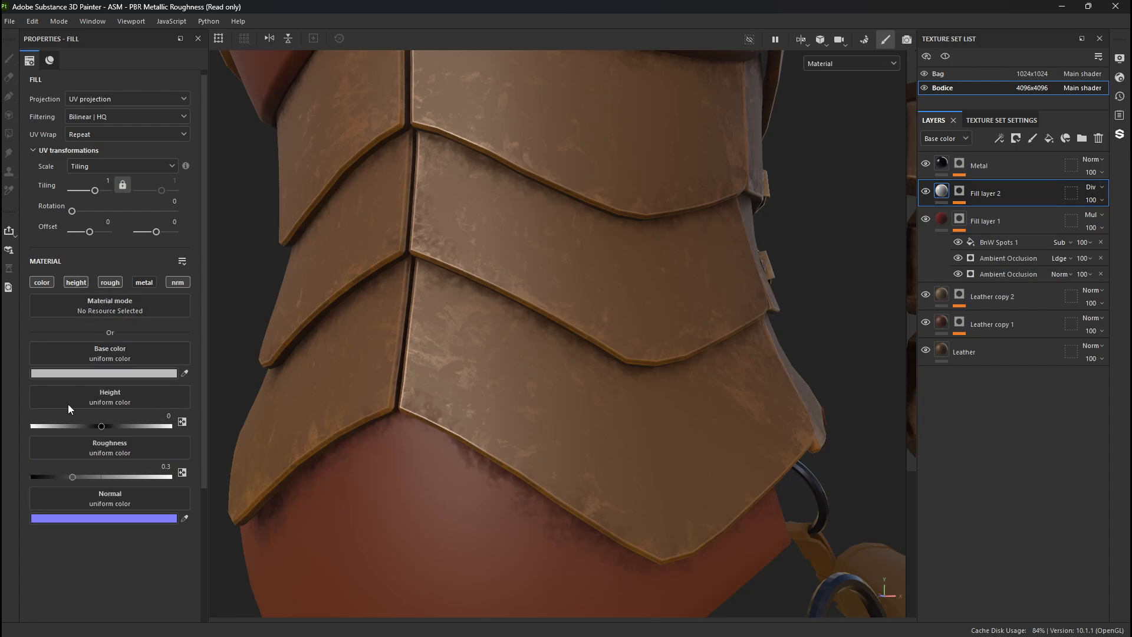
mouse_move(101, 427)
left_mouse_down()
mouse_move(116, 429)
mouse_move(99, 429)
left_mouse_up()
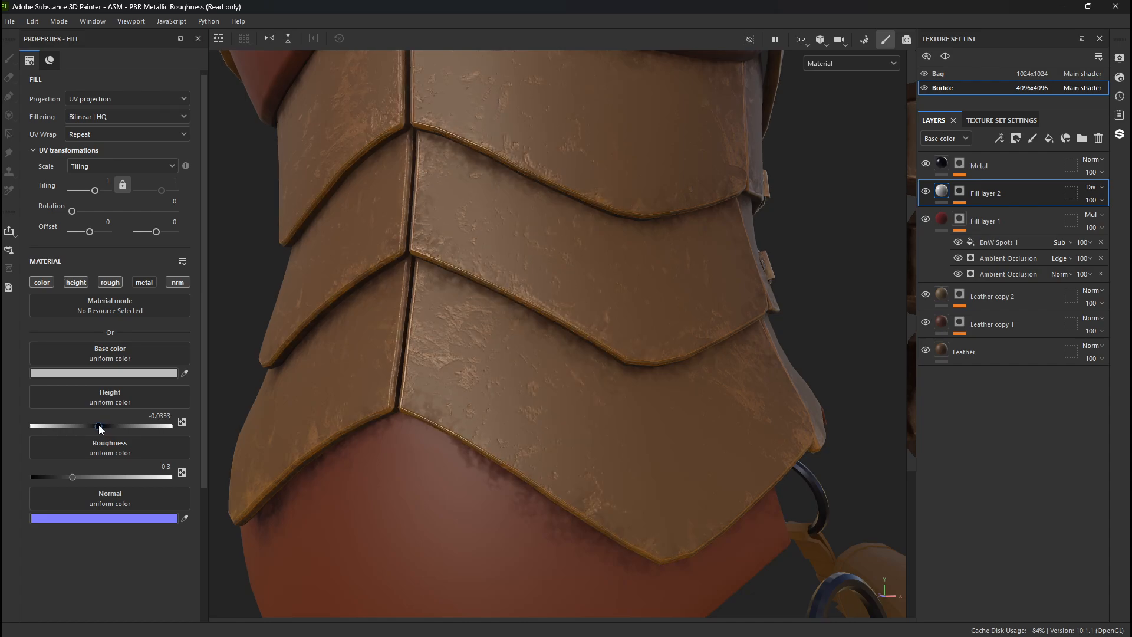
scroll(595, 309, "up", 6)
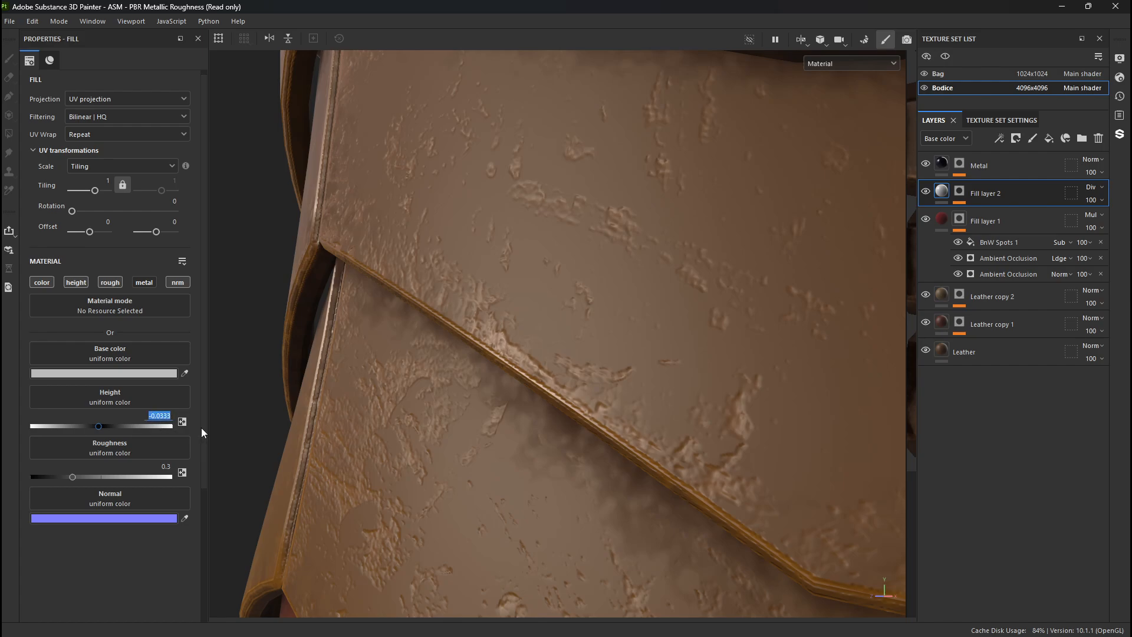
type("0.01")
key("Return")
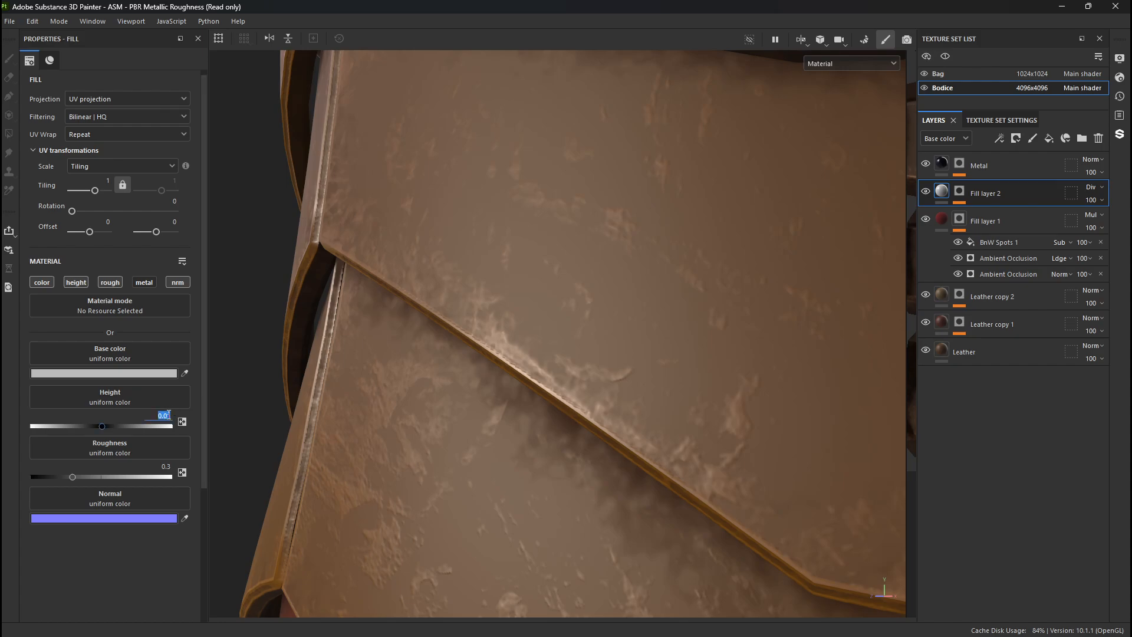
key("Return")
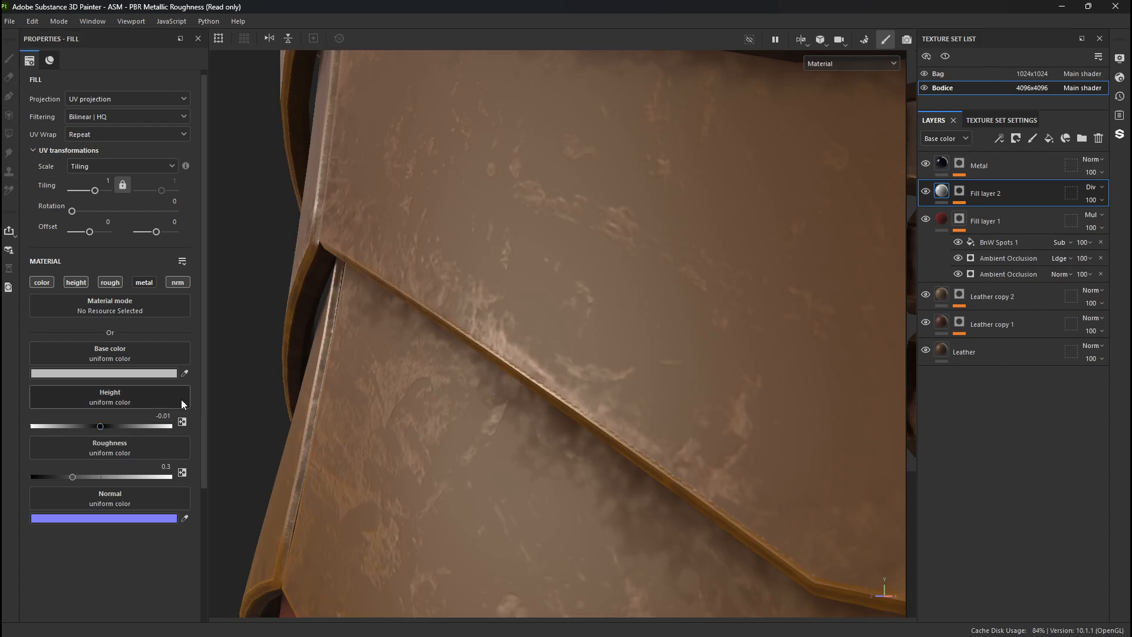
- Examine the recessed wear on the brown leather panels from several angles, close up and at a distance
right_click_drag(649, 385, 167, 171, "alt")
left_click_drag(501, 330, 703, 354, "alt")
right_click_drag(702, 354, 319, 330, "alt")
middle_click_drag(318, 330, 413, 364, "alt")
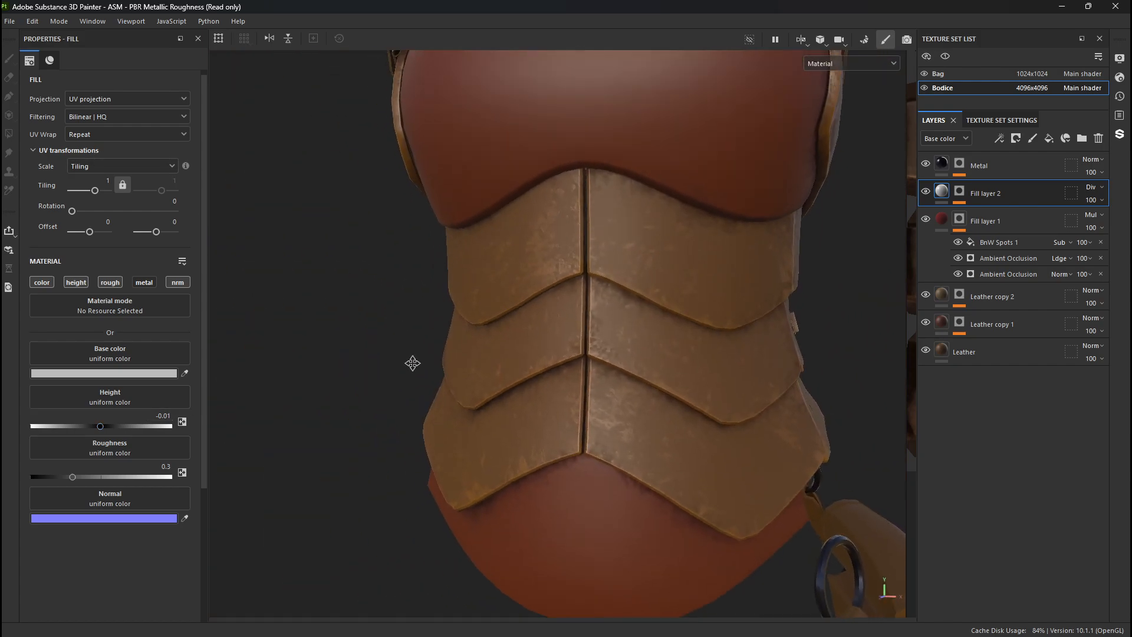
left_click_drag(412, 364, 602, 402, "alt")
right_click_drag(602, 401, 660, 439, "alt")
left_click_drag(660, 440, 551, 446, "alt")
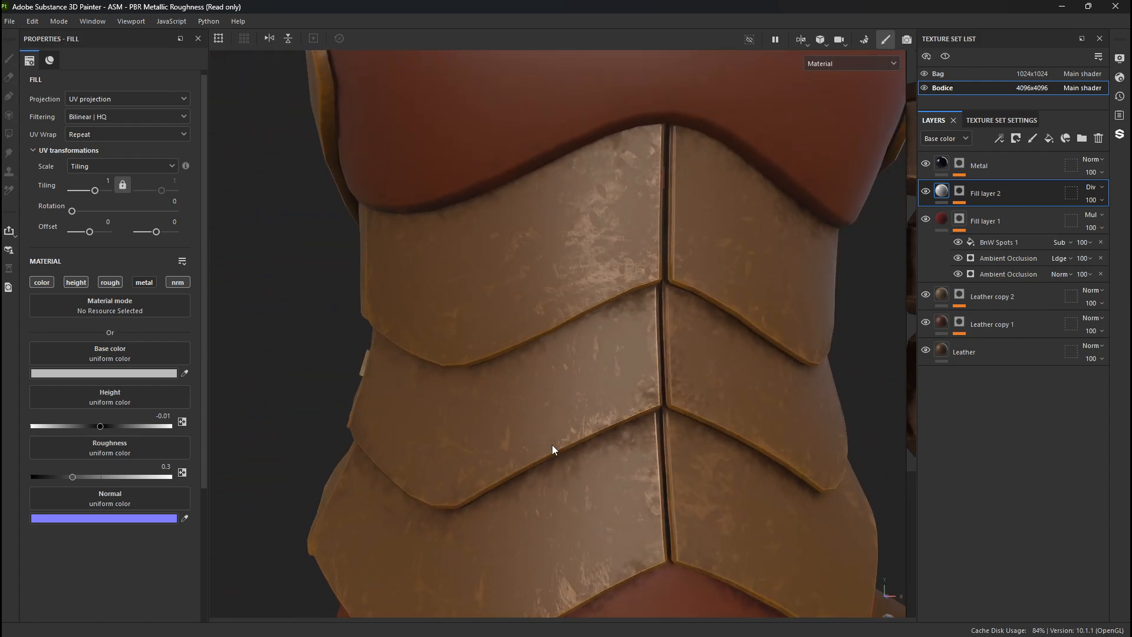
middle_click_drag(552, 449, 623, 344, "alt")
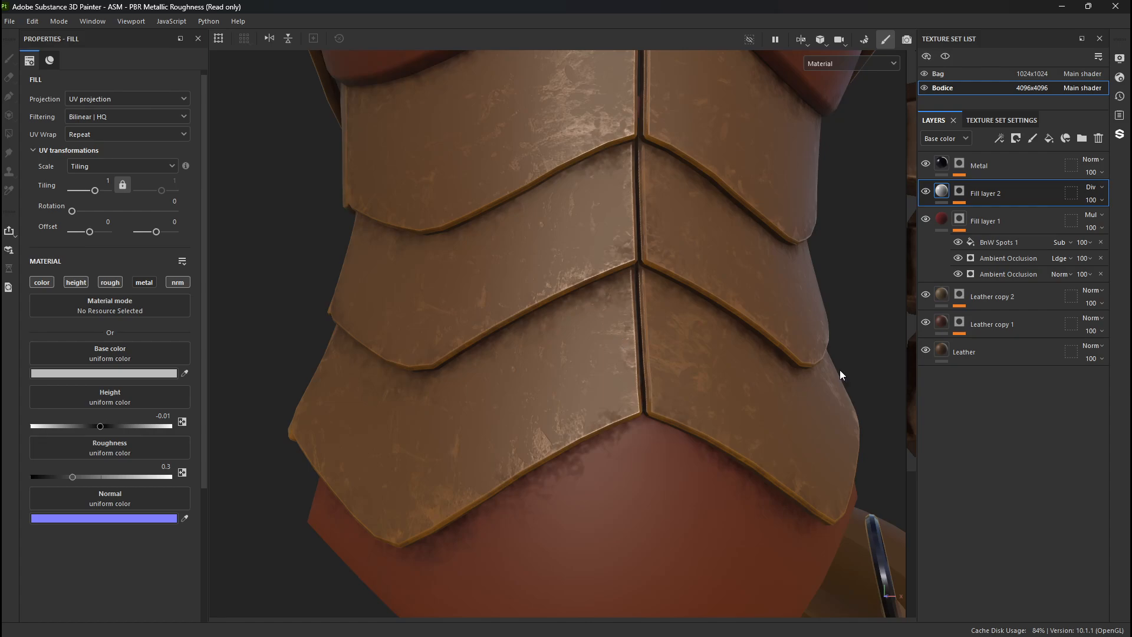
- Try a white stroke across the upper brown panel on the Paint effect in Fill layer 2's mask, and undo it
left_click(960, 191)
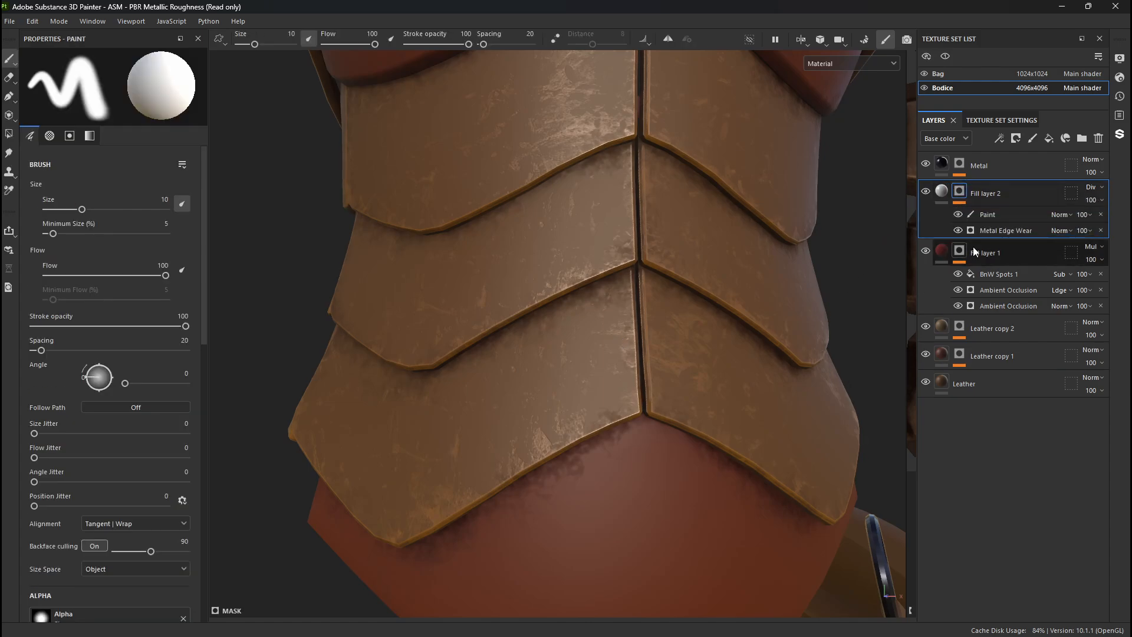
left_click(988, 215)
middle_click_drag(551, 207, 559, 332, "alt")
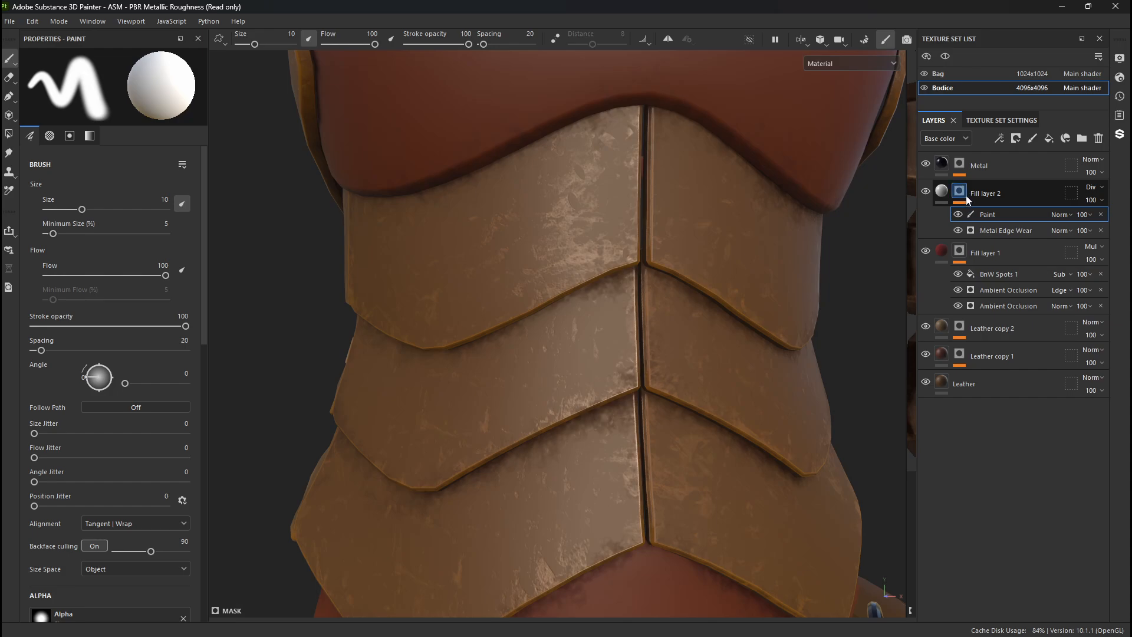
left_click_drag(442, 260, 641, 206)
key("ctrl+z")
- Switch the mask brush to black, try painting out the wear on the upper brown panel, and undo the stroke
key("x")
mouse_move(519, 227)
left_mouse_down()
mouse_move(562, 207)
mouse_move(573, 248)
left_mouse_up()
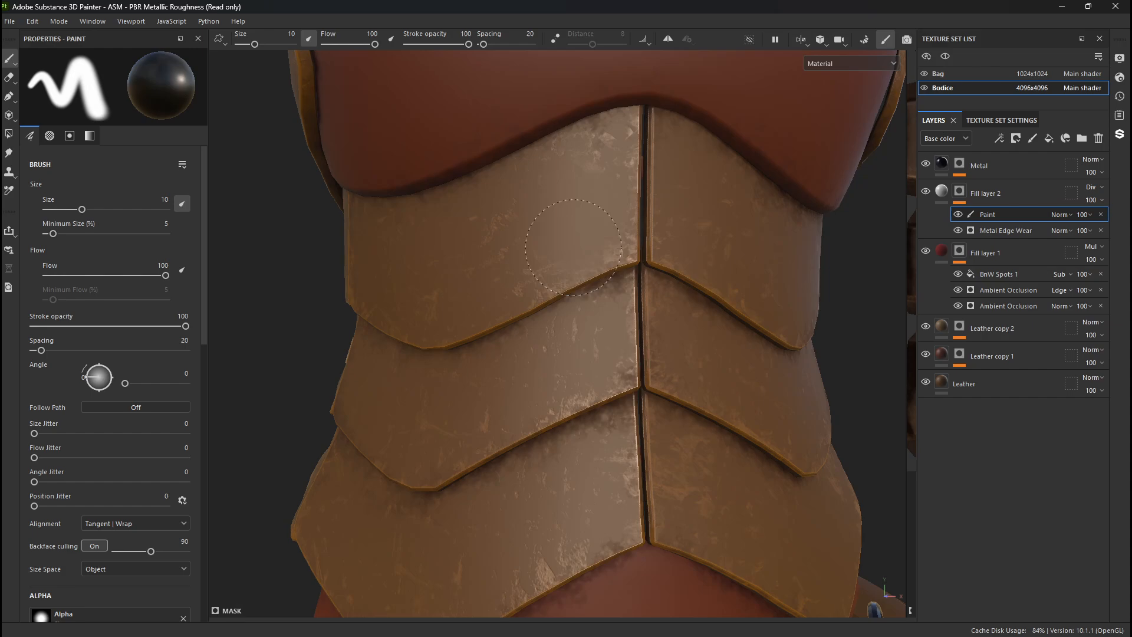
key("ctrl+z")
key("ctrl+z")
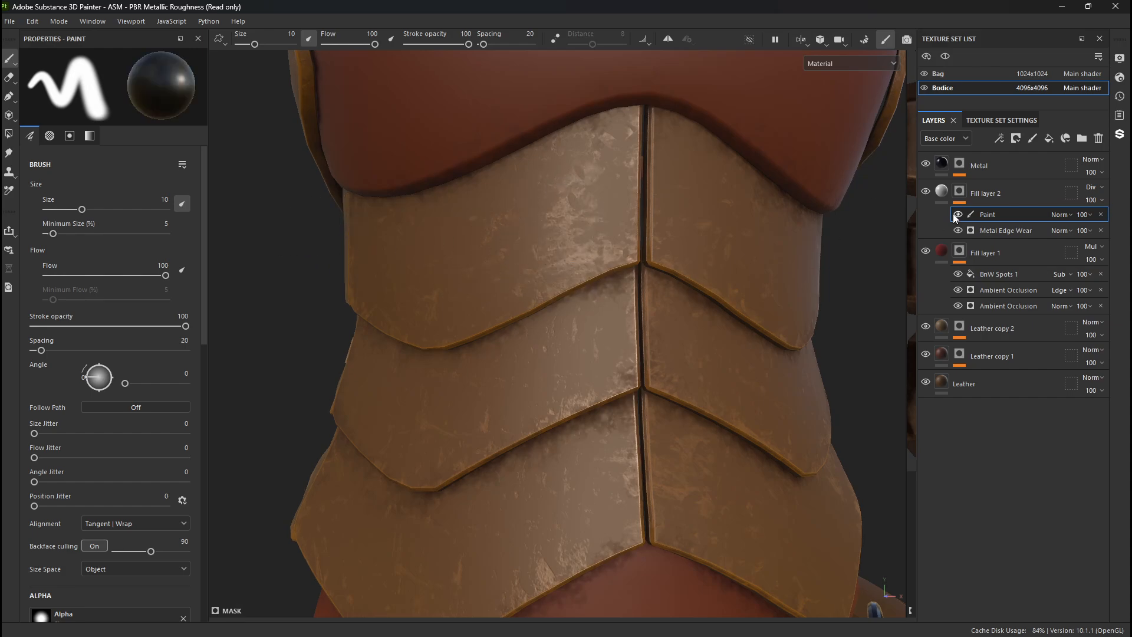
- Examine the wear across the brown panels and the red chest section to judge which areas need reducing
middle_click_drag(428, 193, 475, 498, "alt")
scroll(478, 493, "down", 1)
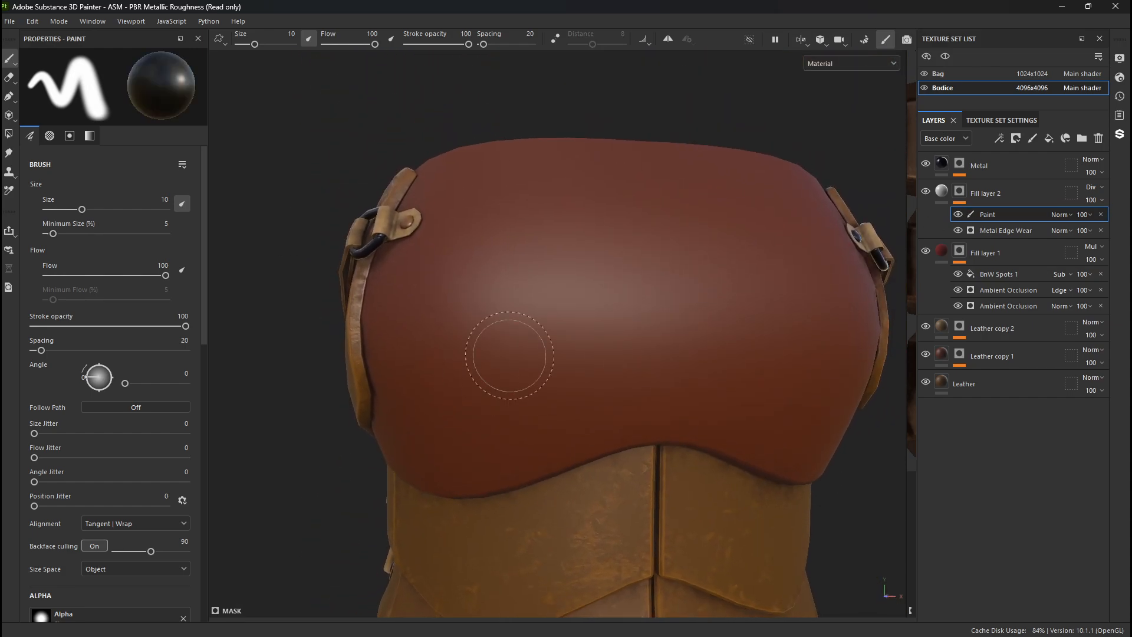
middle_click_drag(618, 394, 590, 94, "alt")
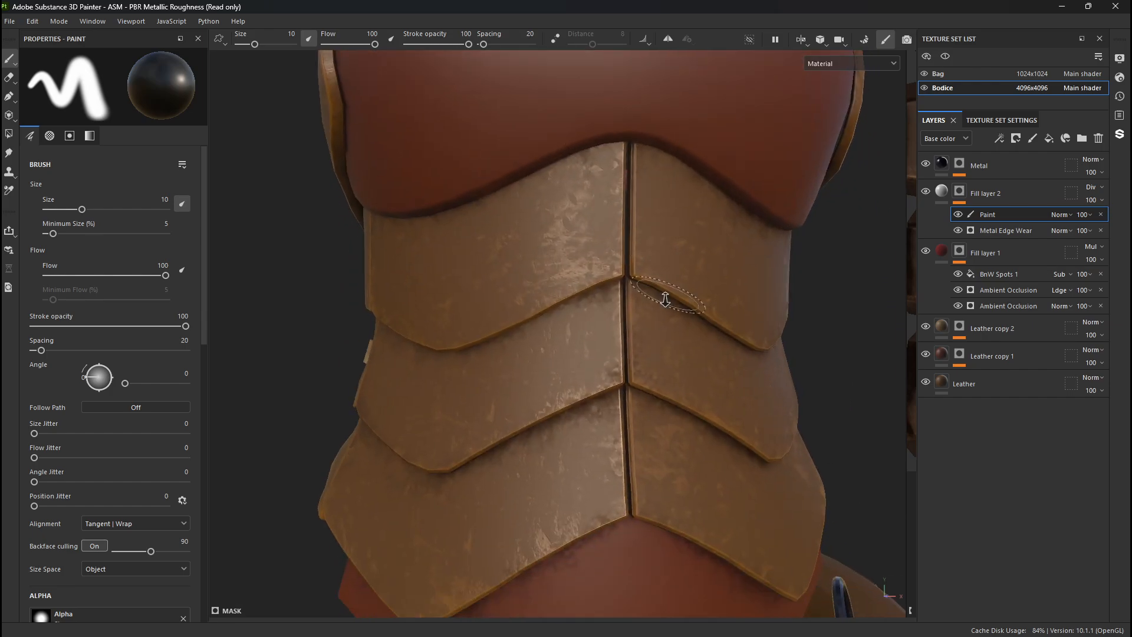
right_click_drag(665, 299, 459, 463, "alt")
left_click_drag(614, 416, 611, 358, "alt")
mouse_move(611, 358)
right_mouse_down("shift")
mouse_move(552, 357)
mouse_move(602, 381)
right_mouse_up("shift")
left_click_drag(601, 382, 271, 379, "alt")
right_click_drag(544, 379, 546, 380, "alt")
middle_click_drag(547, 380, 321, 328, "alt")
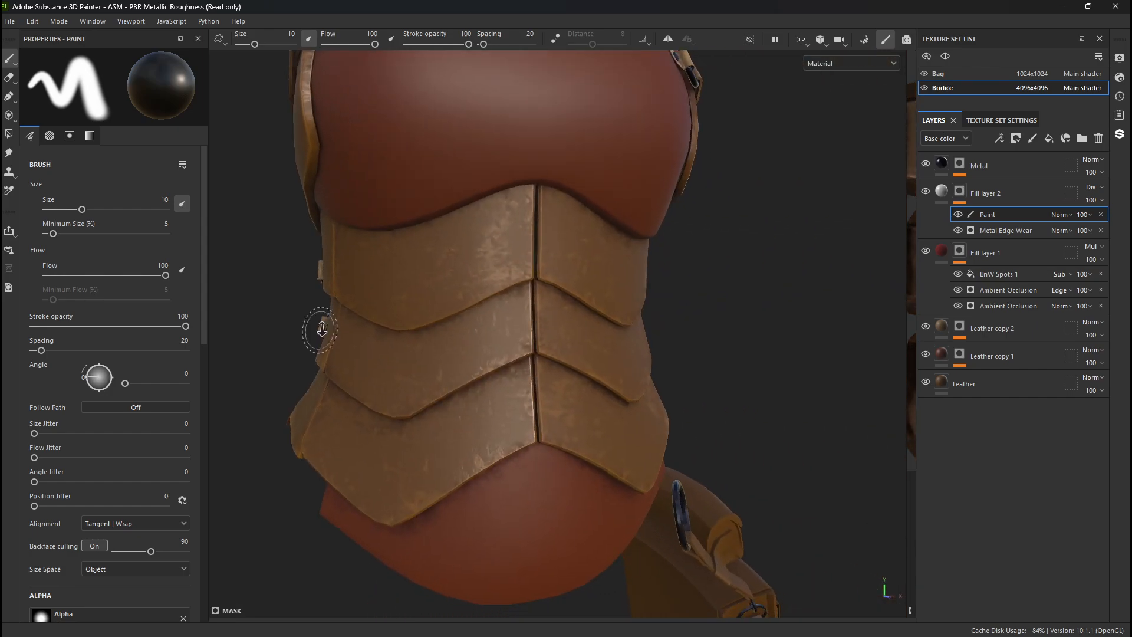
left_click_drag(321, 329, 413, 322, "alt")
right_click_drag(412, 321, 549, 177, "alt")
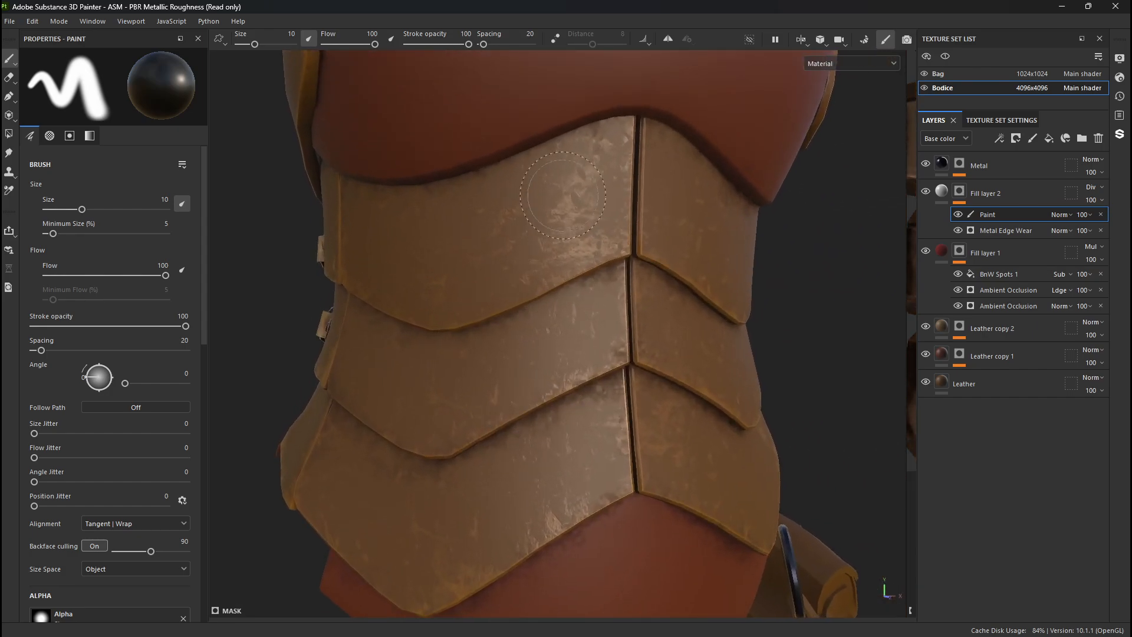
- Add another Paint effect to Fill layer 2's mask and choose the Cement 1 brush from the brush assets
right_click(963, 191)
left_click(988, 390)
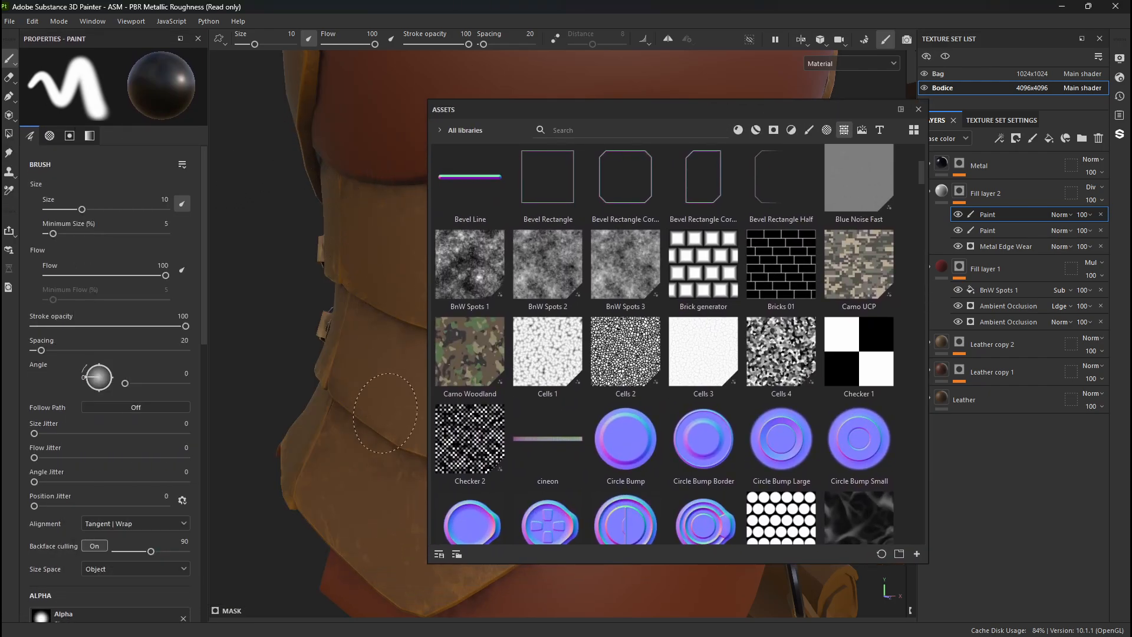
left_click(809, 131)
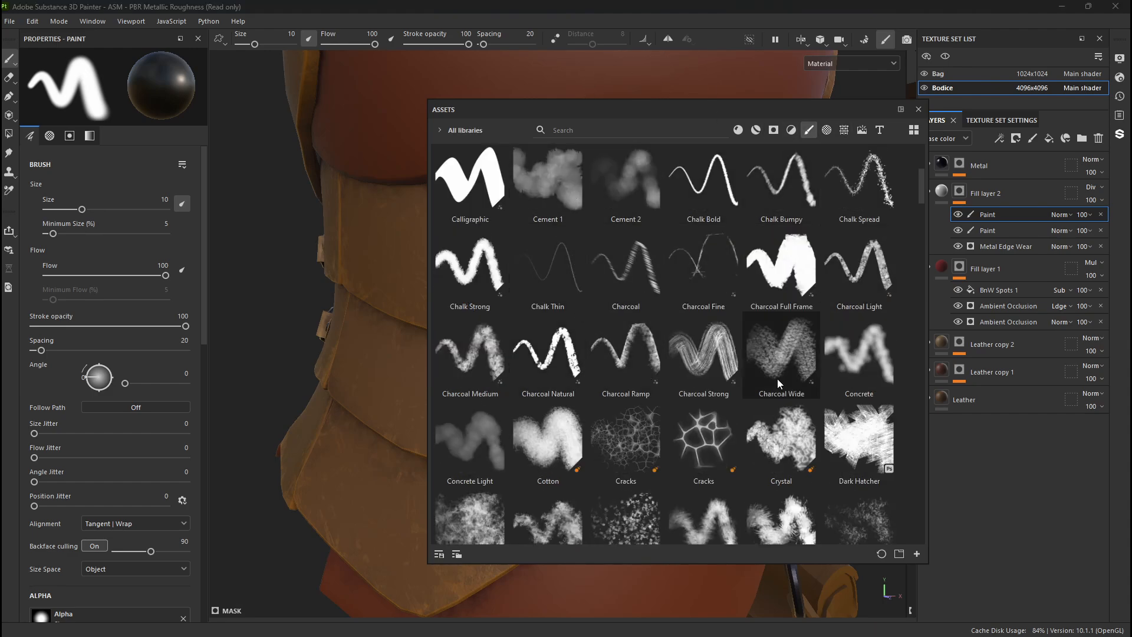
scroll(667, 383, "down", 5)
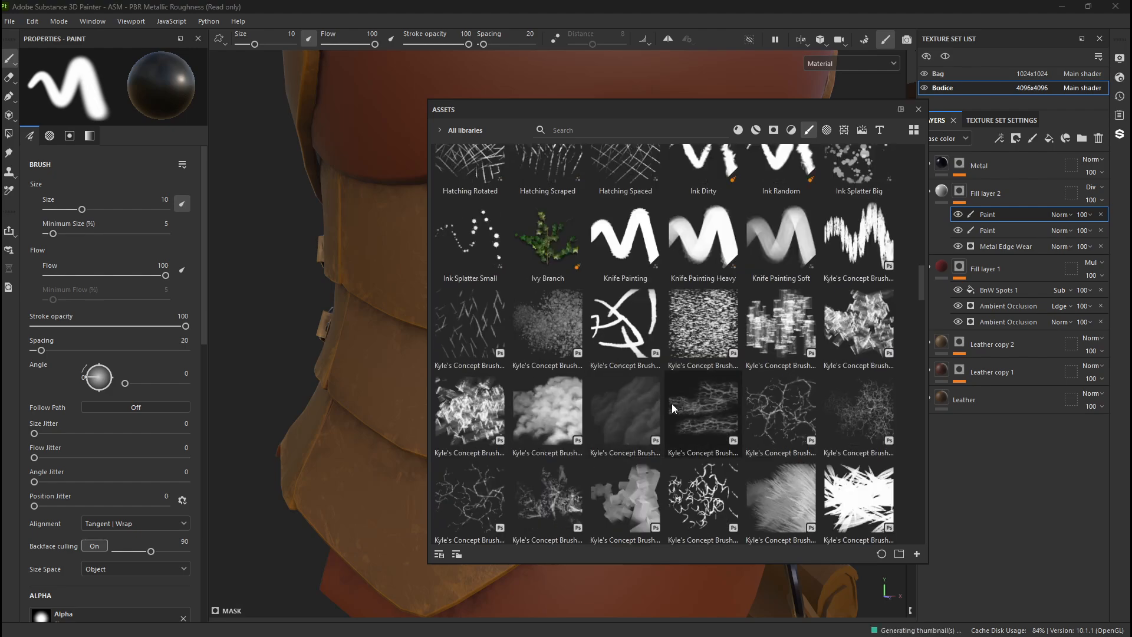
scroll(648, 401, "up", 5)
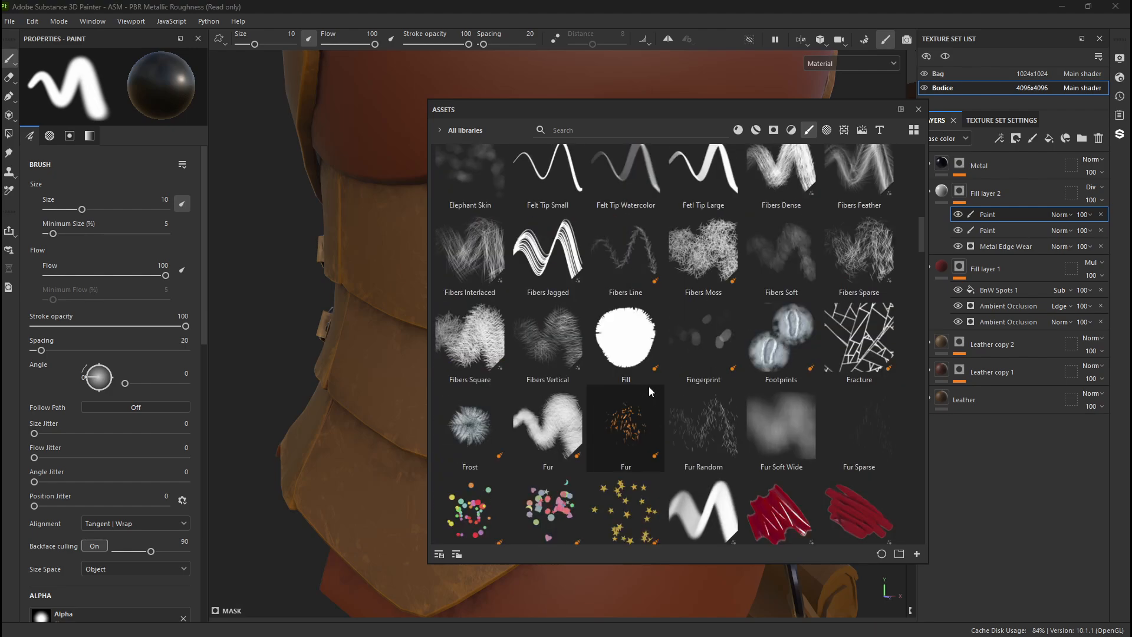
scroll(658, 377, "down", 8)
scroll(665, 385, "up", 10)
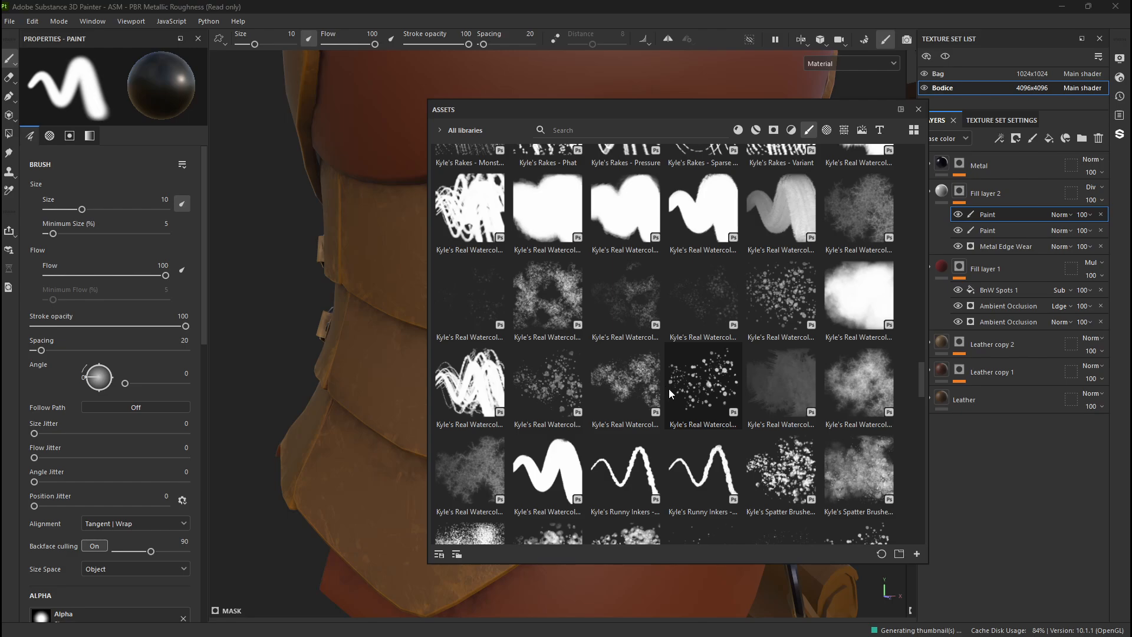
scroll(649, 401, "down", 4)
scroll(611, 418, "down", 10)
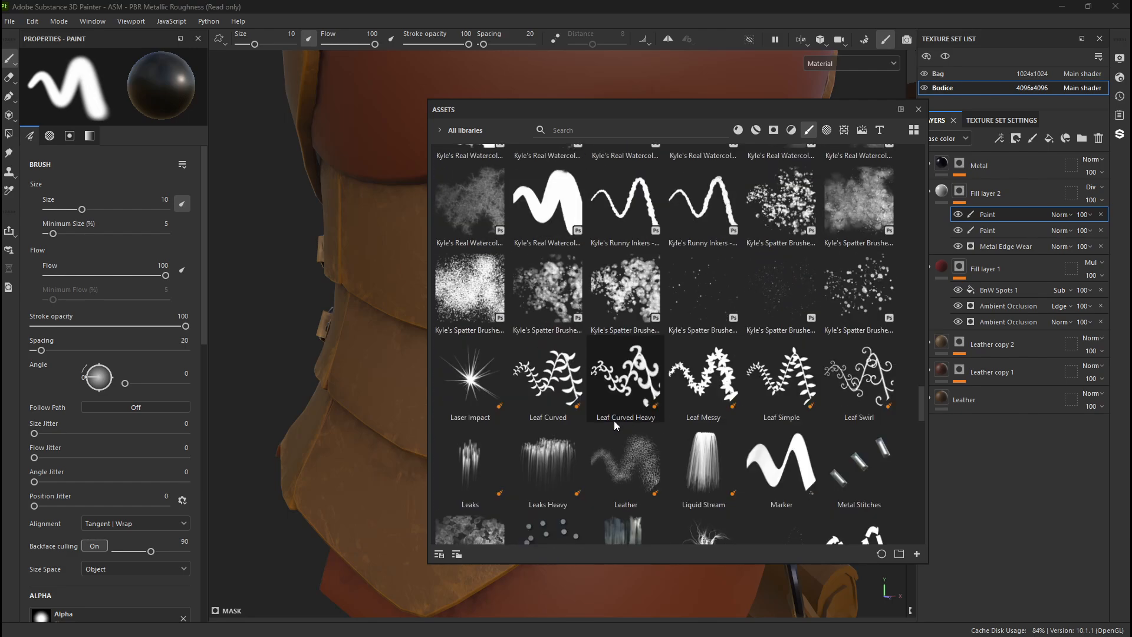
scroll(630, 303, "up", 15)
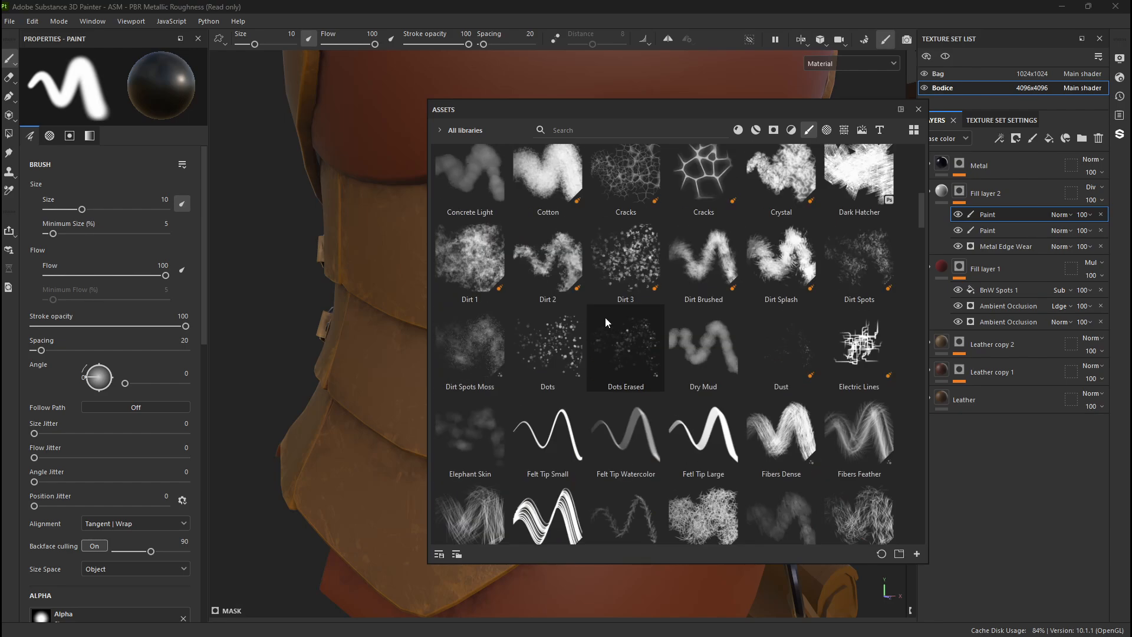
scroll(561, 302, "down", 5)
scroll(557, 312, "up", 3)
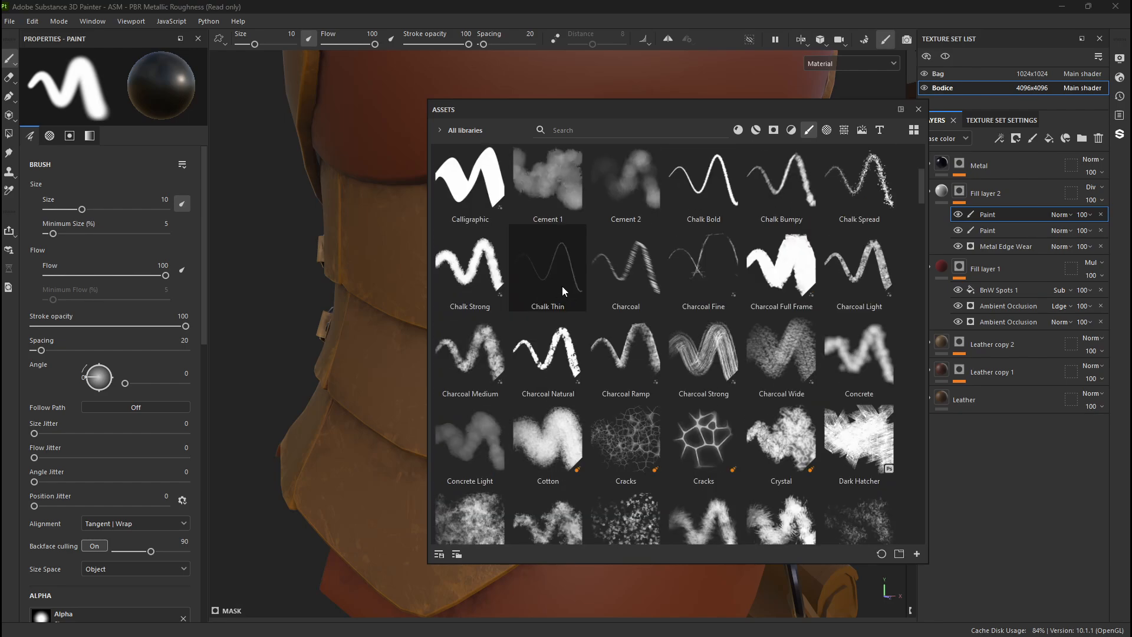
left_click(561, 192)
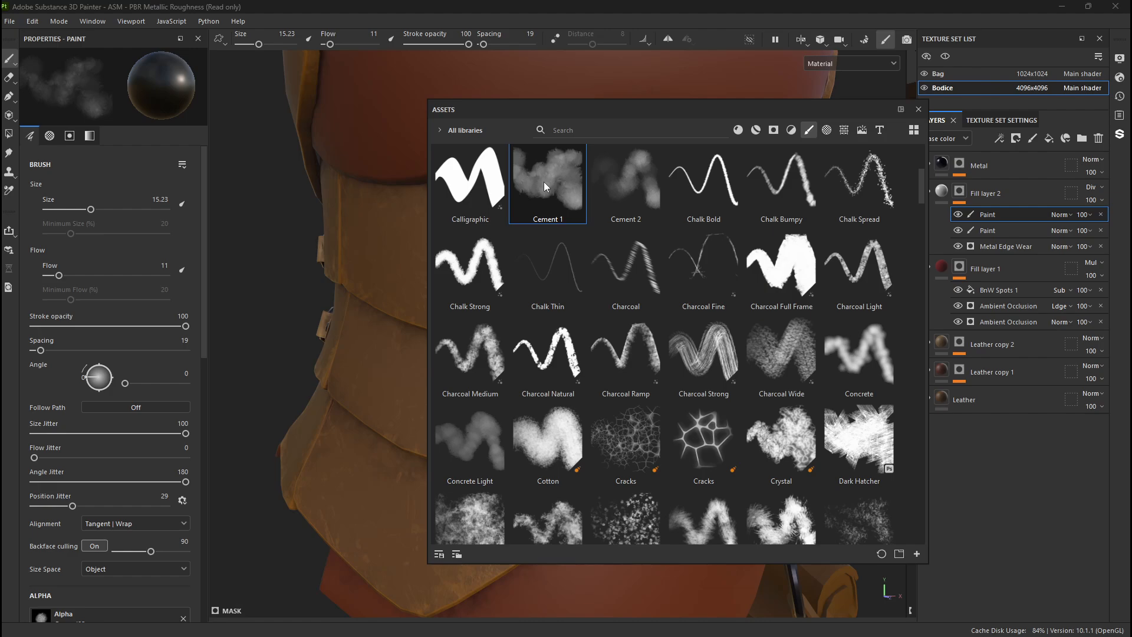
left_click(919, 109)
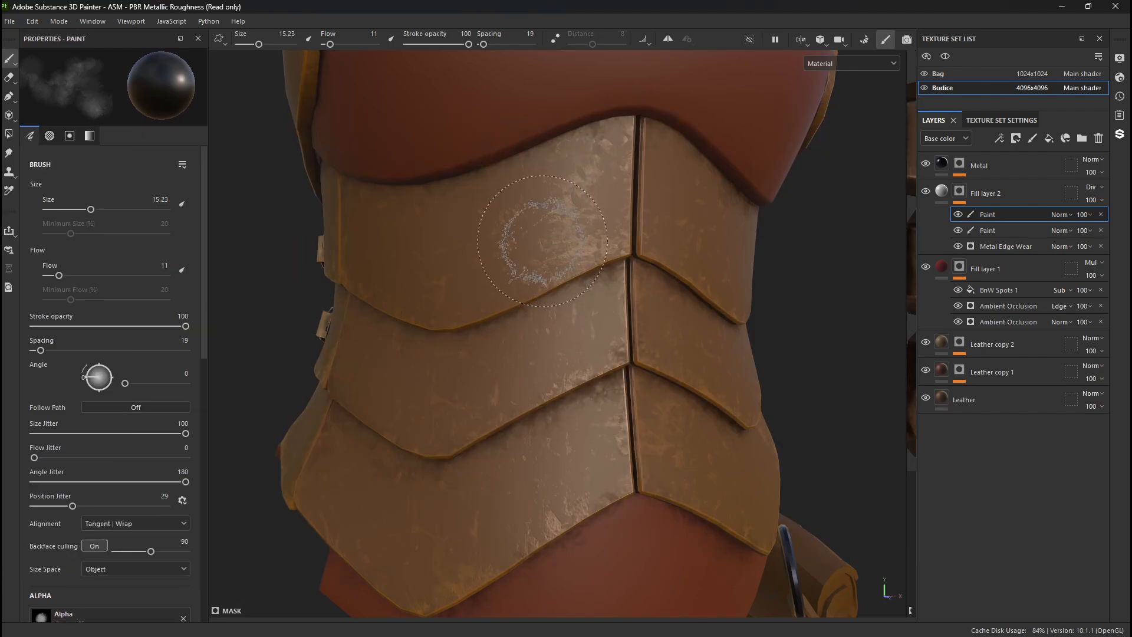
- Paint black over the wear on the upper brown panel in Fill layer 2's mask, using brush size 9.01 and flow 13
scroll(580, 220, "up", 5)
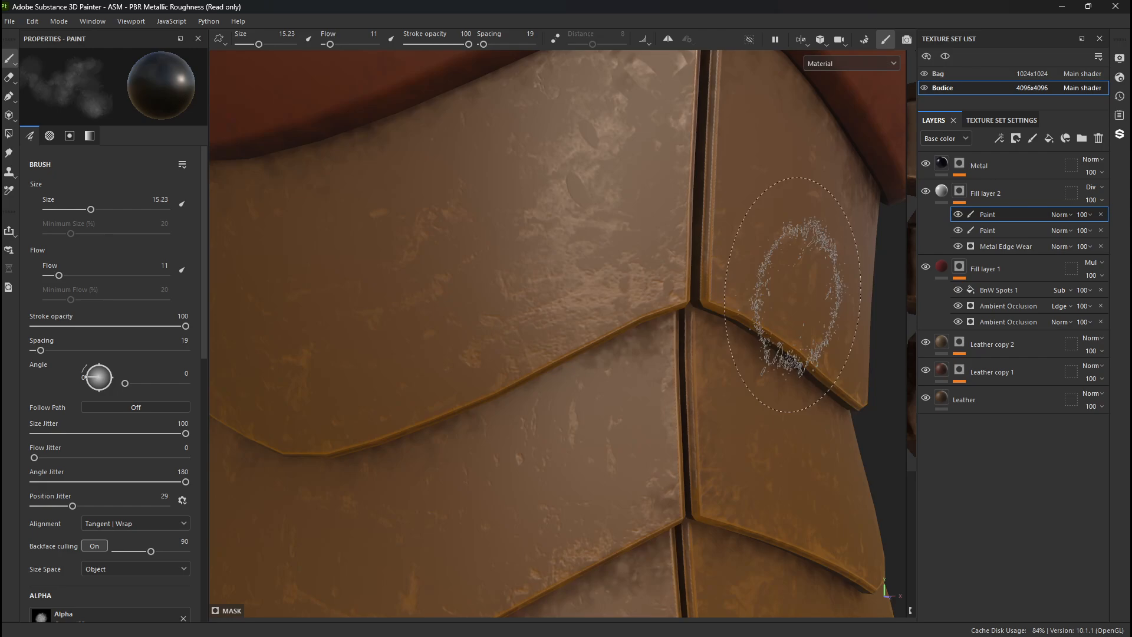
right_click_drag(590, 217, 549, 216, "ctrl")
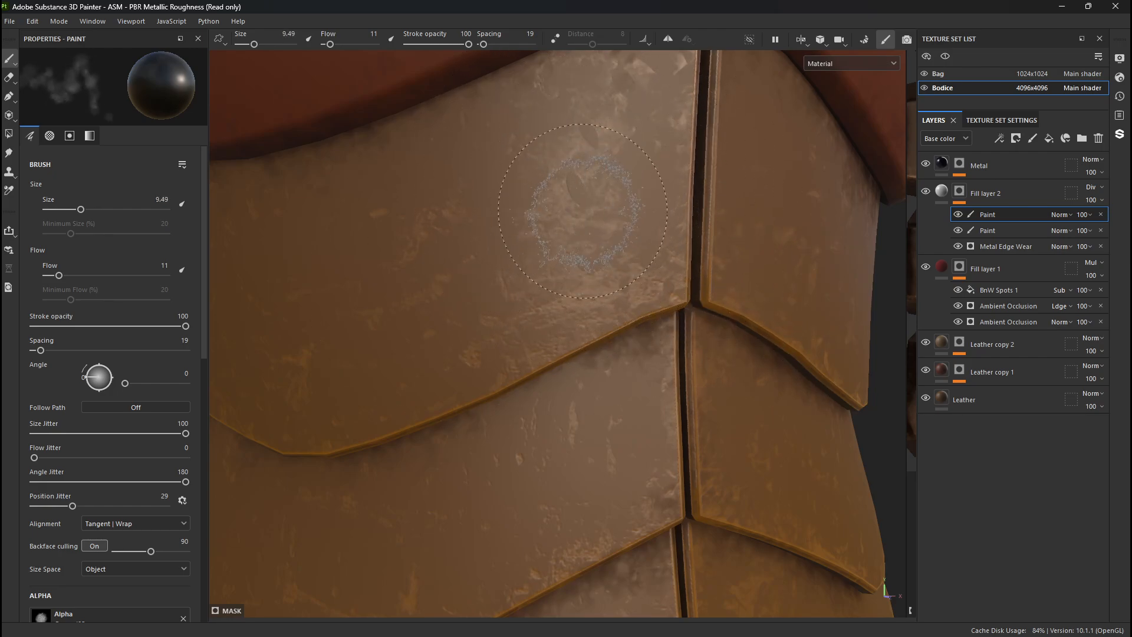
mouse_move(545, 184)
left_mouse_down()
mouse_move(556, 165)
mouse_move(566, 194)
left_mouse_up()
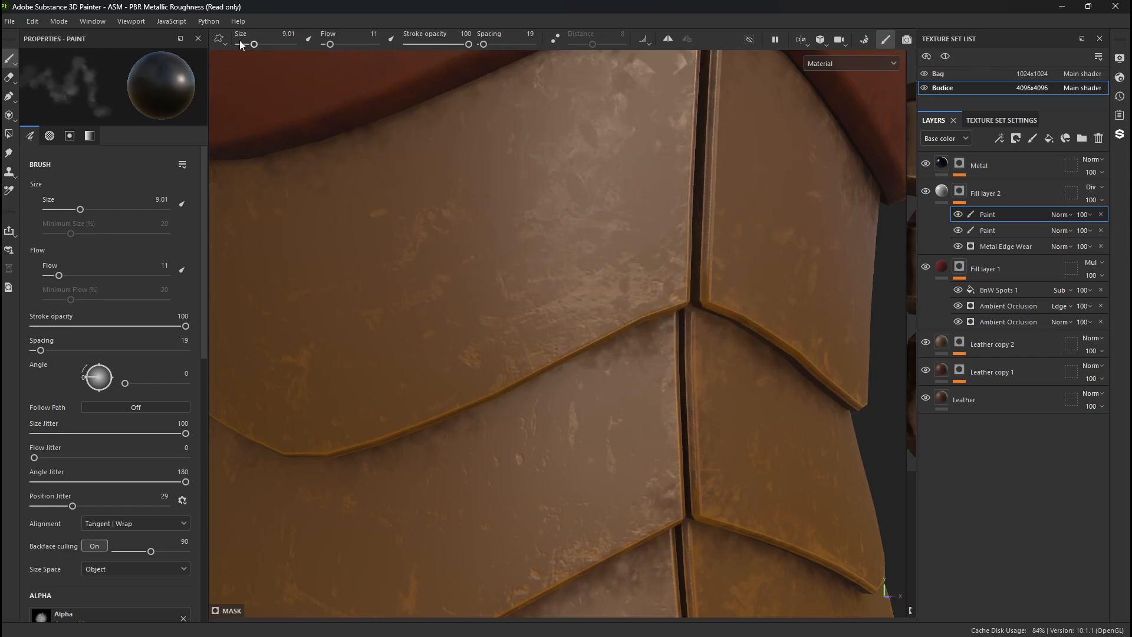
left_click_drag(334, 44, 332, 44)
mouse_move(598, 348)
left_mouse_down("alt")
mouse_move(365, 208)
mouse_move(233, 241)
left_mouse_up("alt")
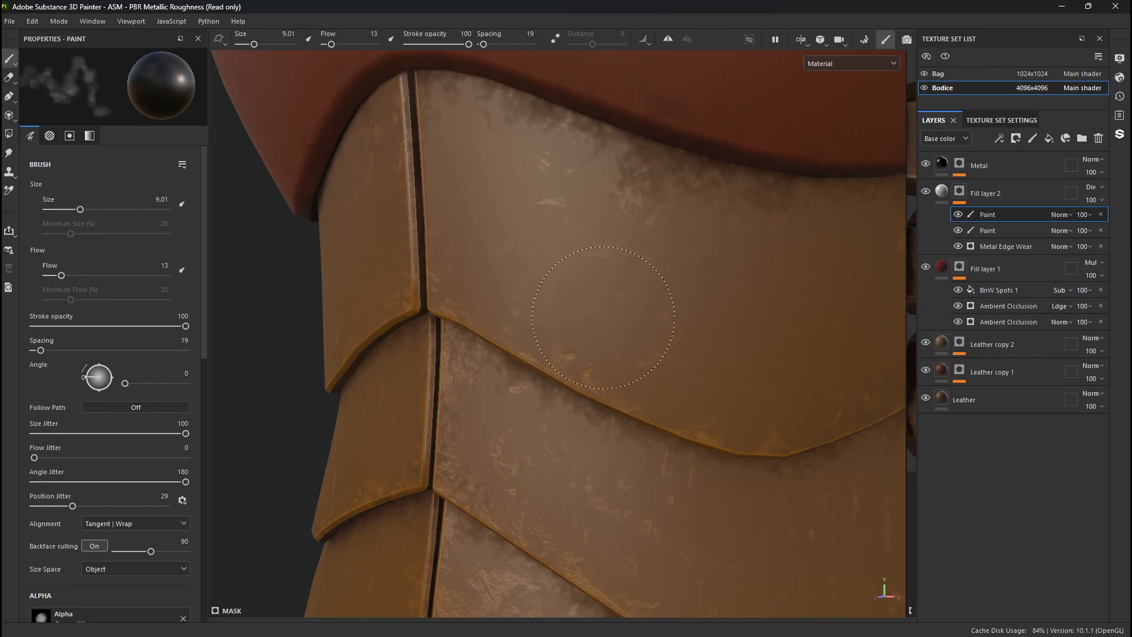
- Add a Paint effect to Fill layer 1's mask and paint white shading, brush size 6.15, in the recess beneath the strapped brown plate
left_click(962, 266)
right_click(961, 268)
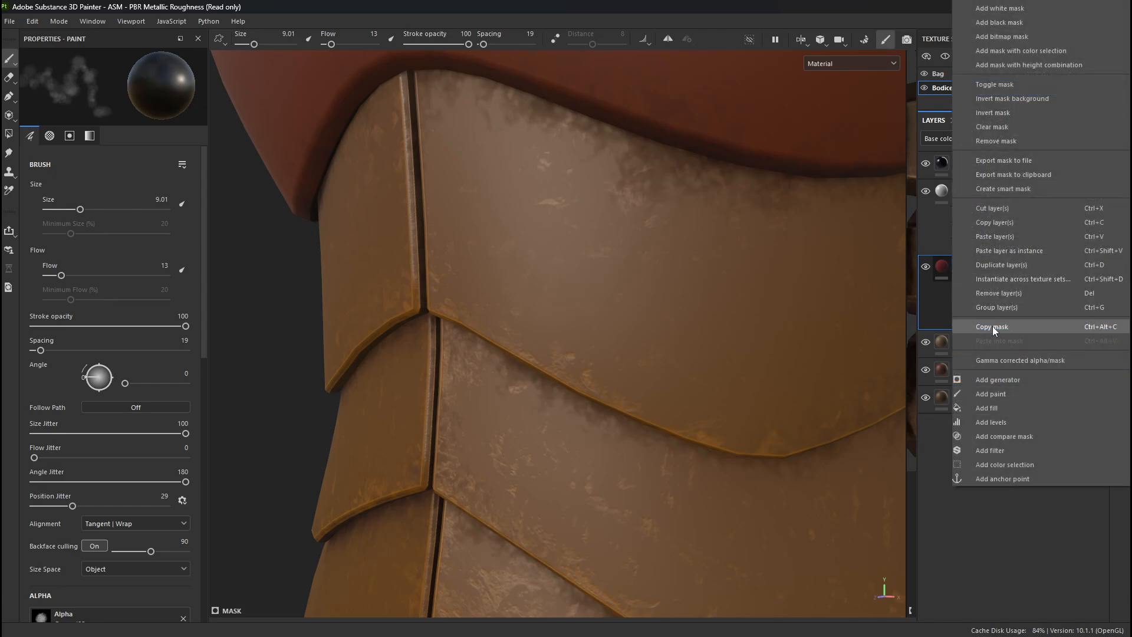
left_click(999, 391)
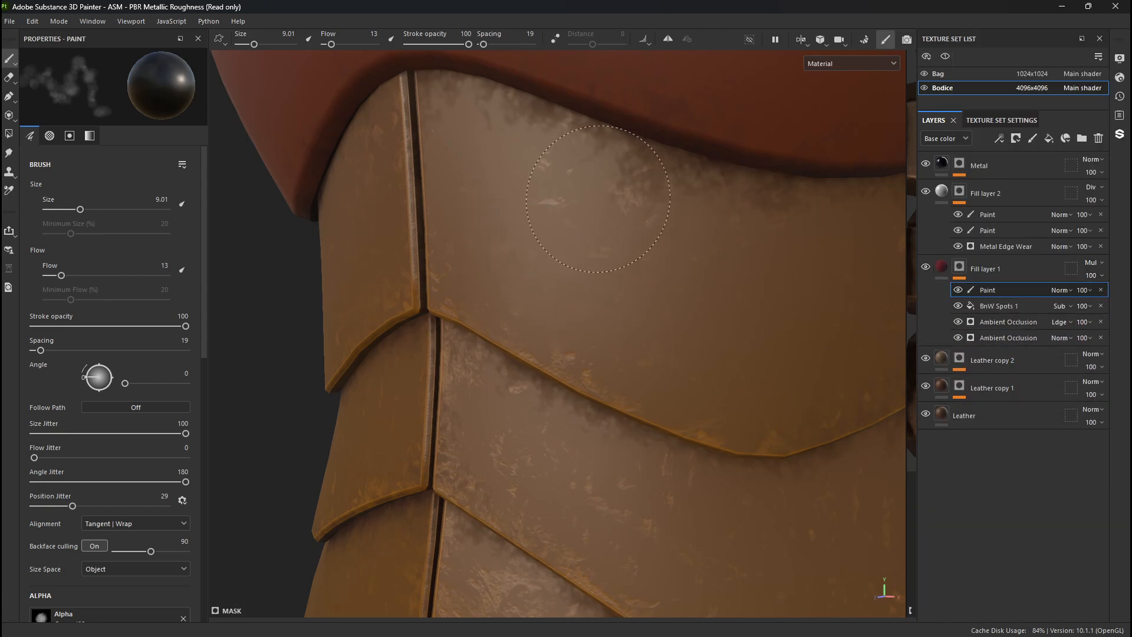
right_click_drag(651, 210, 629, 211, "ctrl")
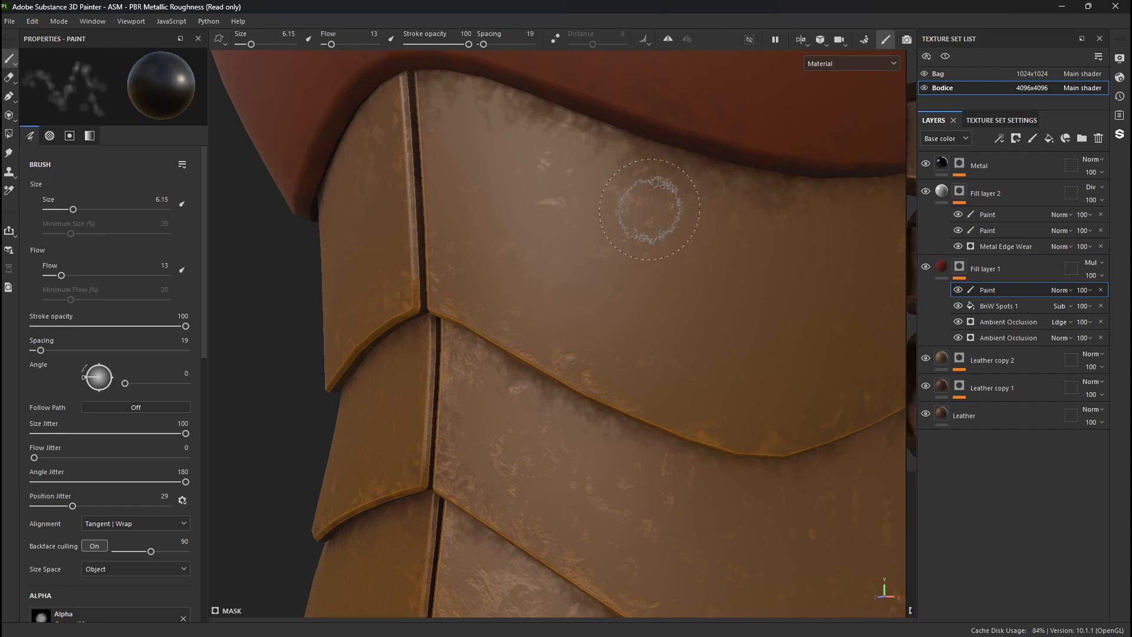
key("x")
mouse_move(652, 203)
left_mouse_down()
mouse_move(635, 202)
mouse_move(671, 203)
left_mouse_up()
left_click_drag(715, 139, 669, 285, "alt")
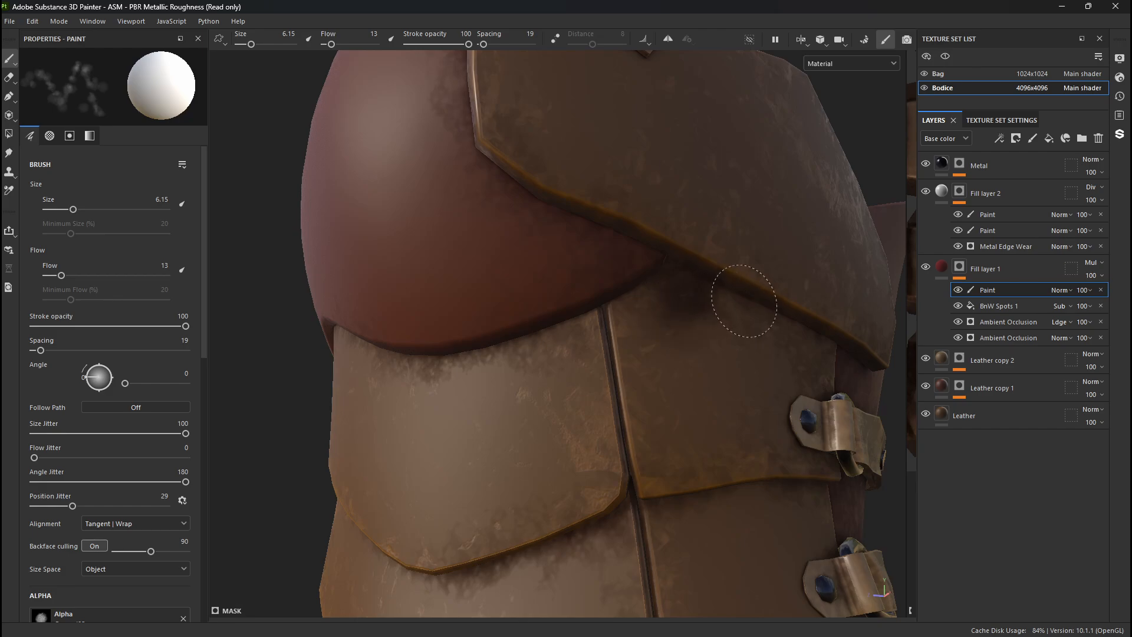
left_click_drag(647, 304, 726, 331, "alt")
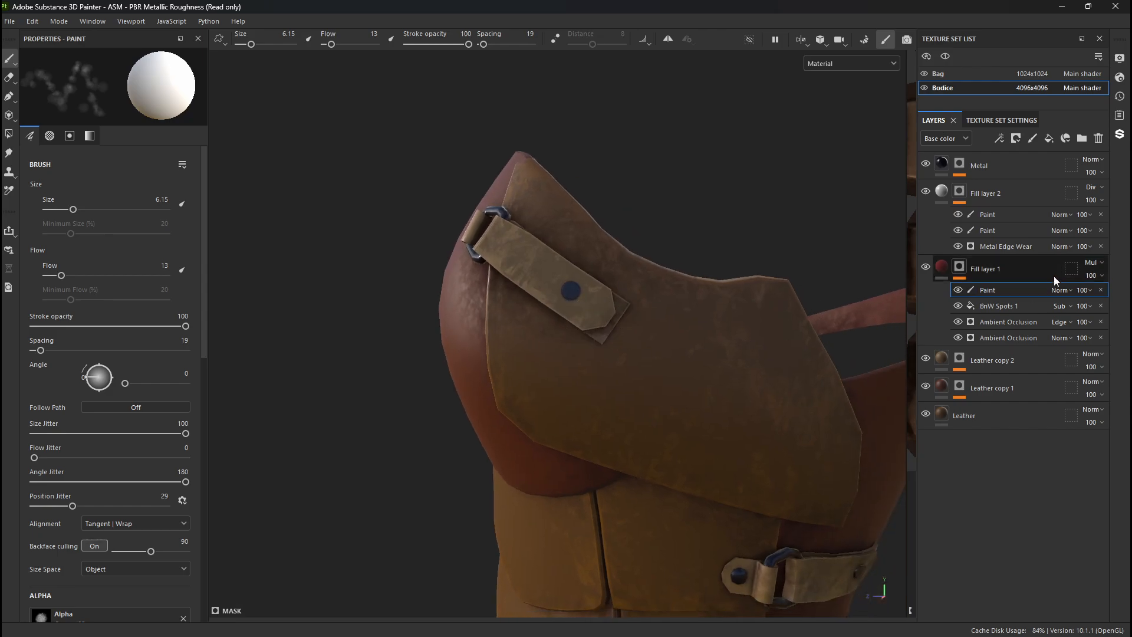
- On Fill layer 2's top Paint effect, paint white wear across the strapped brown side plate with brush size 13.55
left_click(991, 214)
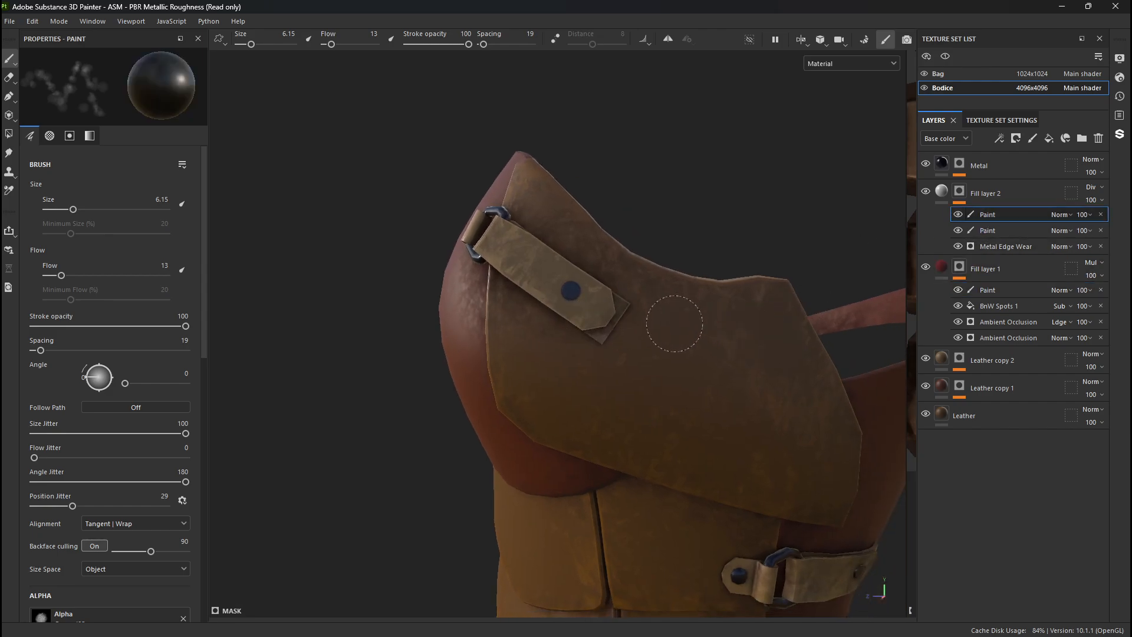
right_click_drag(667, 341, 696, 340, "ctrl")
key("x")
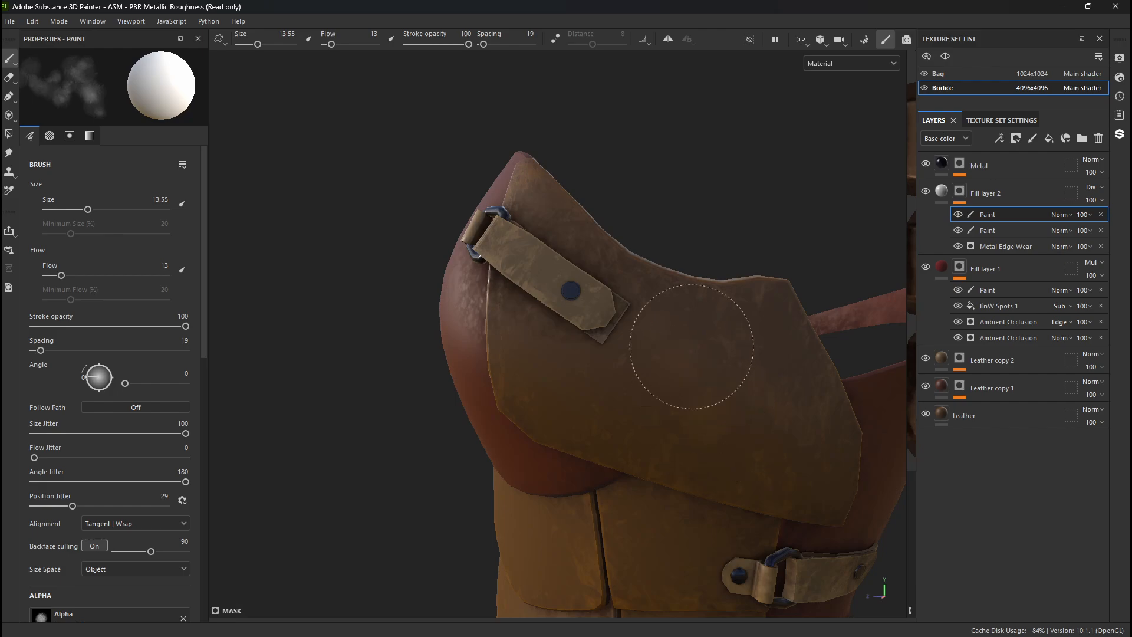
scroll(675, 351, "up", 5)
left_click_drag(793, 489, 692, 474, "alt")
mouse_move(536, 278)
right_mouse_down("shift")
mouse_move(561, 277)
mouse_move(540, 277)
right_mouse_up("shift")
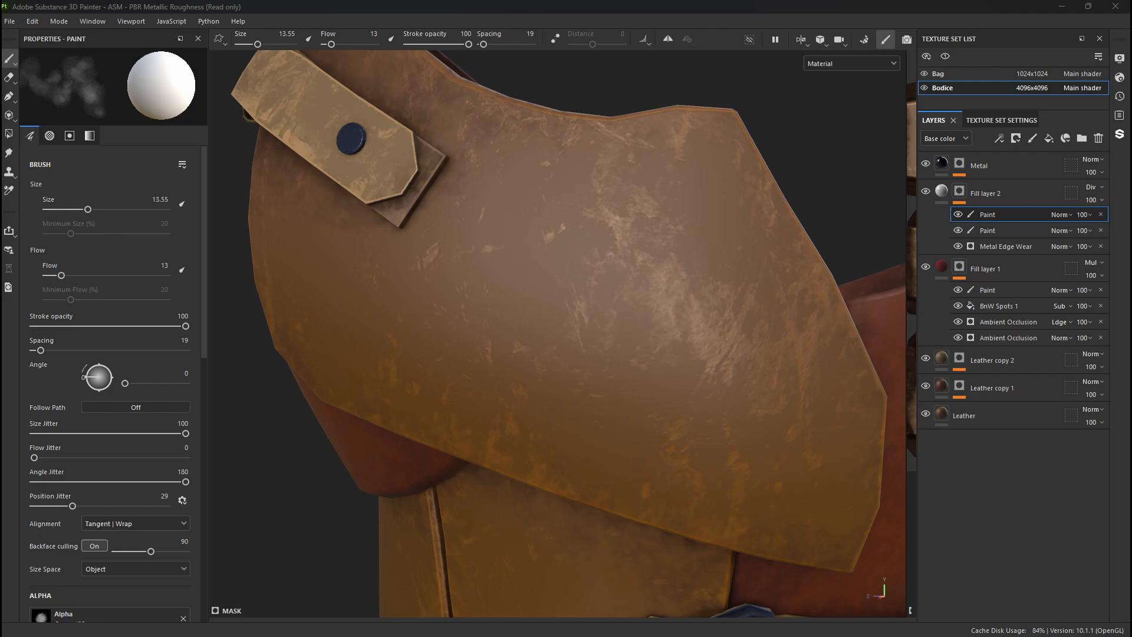
- Try streaky bristle strokes across the side plate at flow 97 and flow 20, undoing each stroke
mouse_move(504, 259)
left_mouse_down()
mouse_move(541, 282)
mouse_move(623, 469)
left_mouse_up()
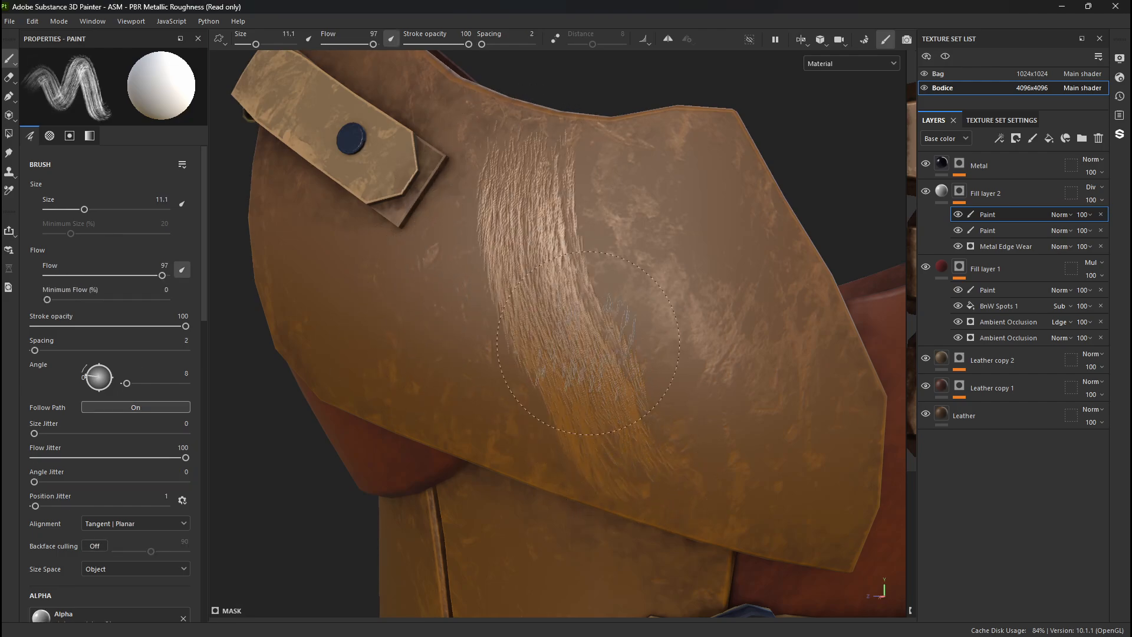
key("ctrl+z")
right_click_drag(557, 330, 560, 328, "ctrl")
left_click_drag(373, 45, 337, 45)
left_click_drag(502, 198, 643, 519)
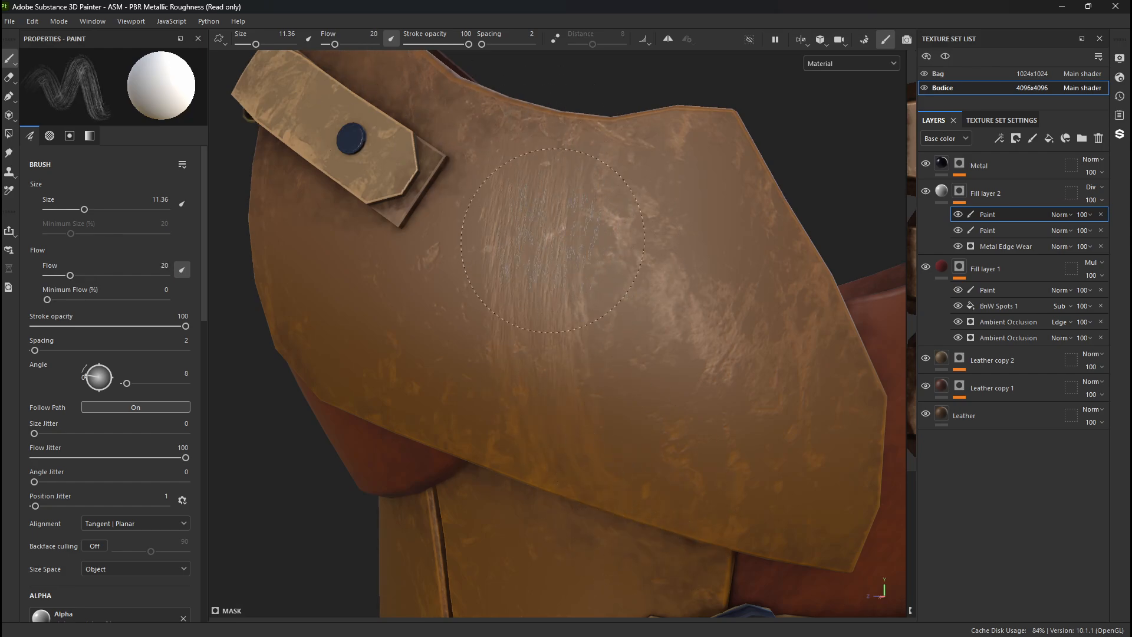
key("ctrl+z")
- Set the streaky brush to flow 7 and position jitter 16, and paint faint white streaks across the side plate
left_click_drag(335, 44, 328, 45)
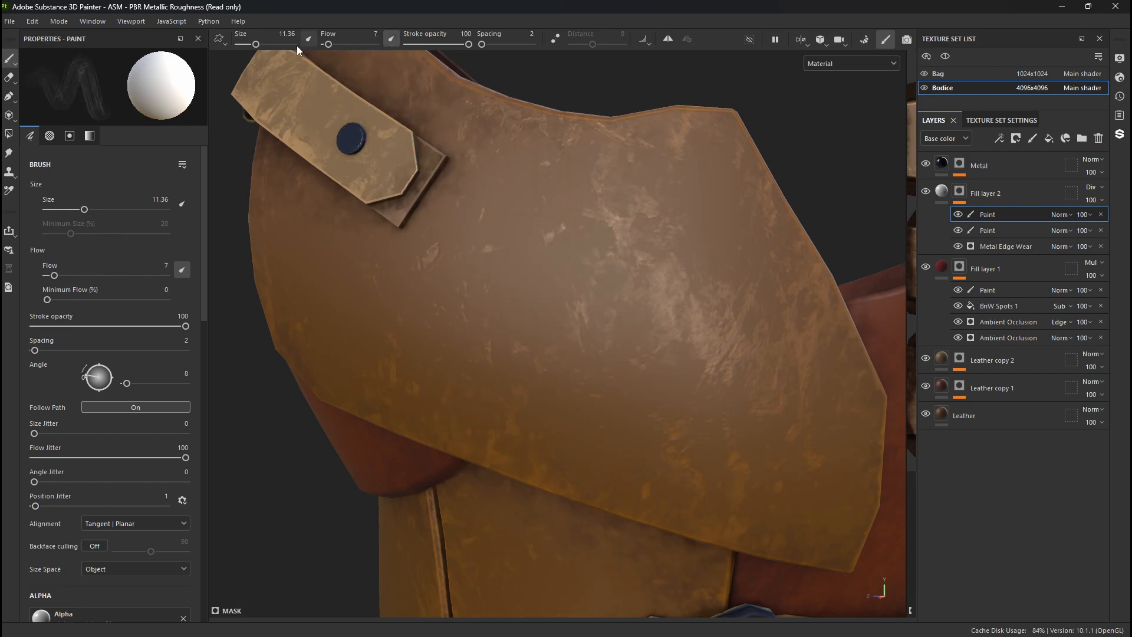
left_click_drag(255, 45, 267, 47)
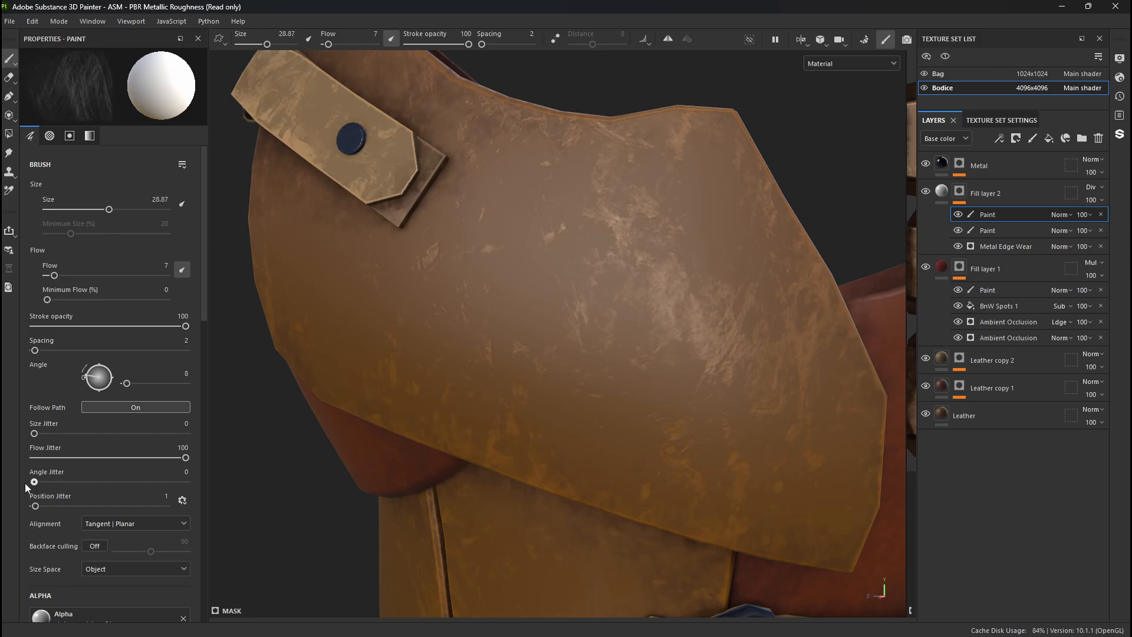
left_click_drag(46, 506, 55, 506)
right_click_drag(590, 336, 534, 336, "ctrl")
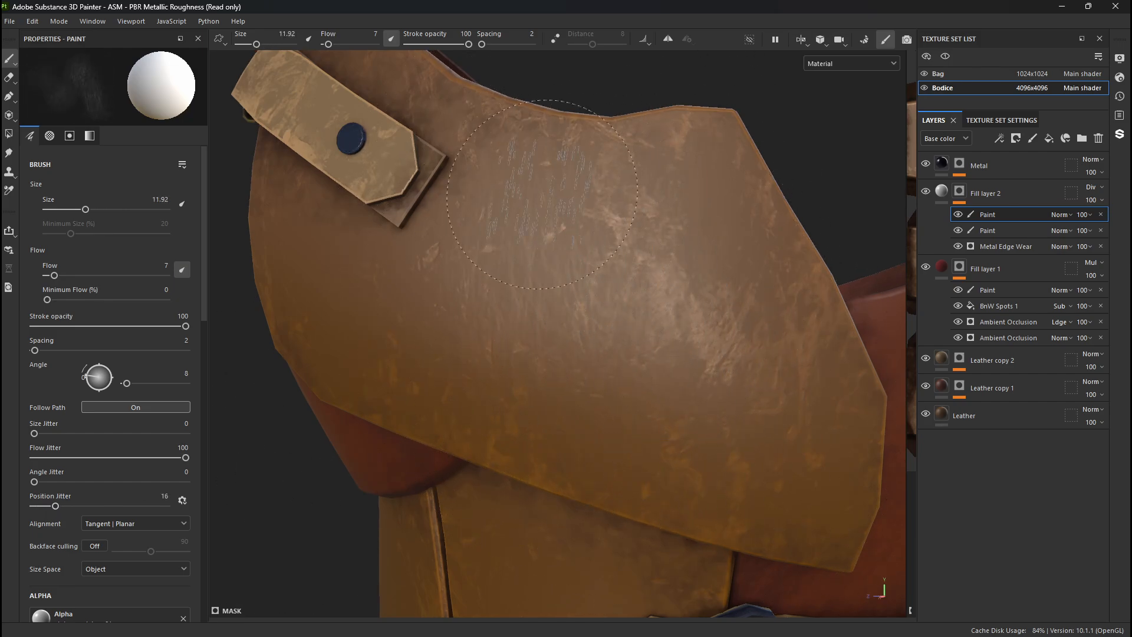
right_click_drag(519, 239, 523, 240, "ctrl")
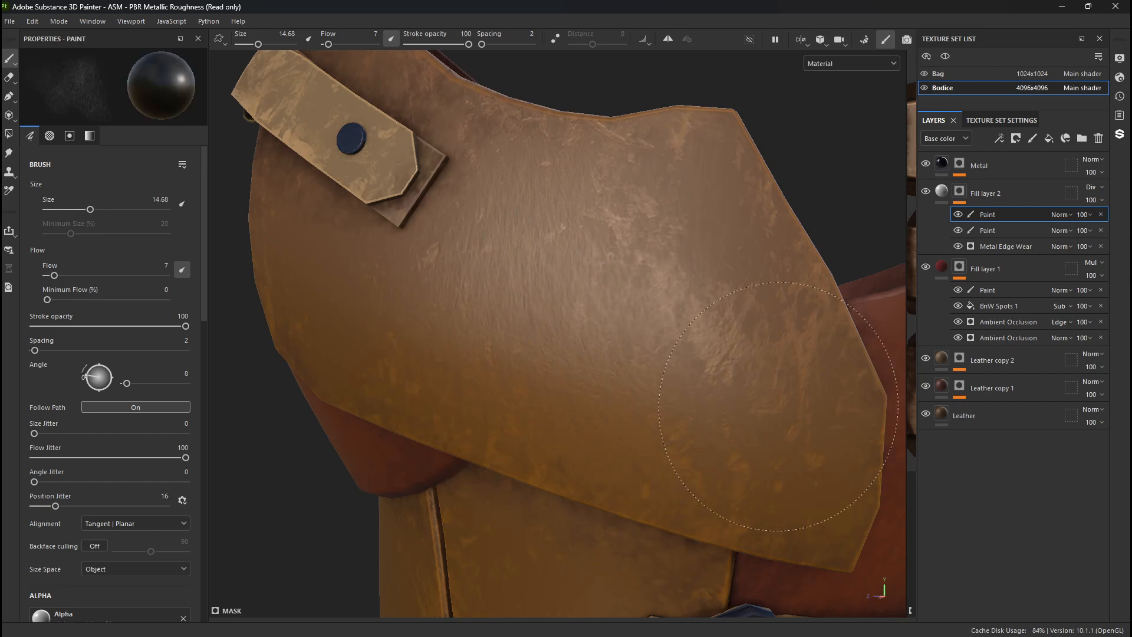
- Blend the patchy wear on the side plate with black and white streaky strokes at brush size 14.68
right_click_drag(779, 407, 480, 328, "alt")
left_click_drag(480, 328, 642, 344, "alt")
right_click_drag(642, 344, 785, 383, "alt")
left_click_drag(785, 383, 755, 390, "alt")
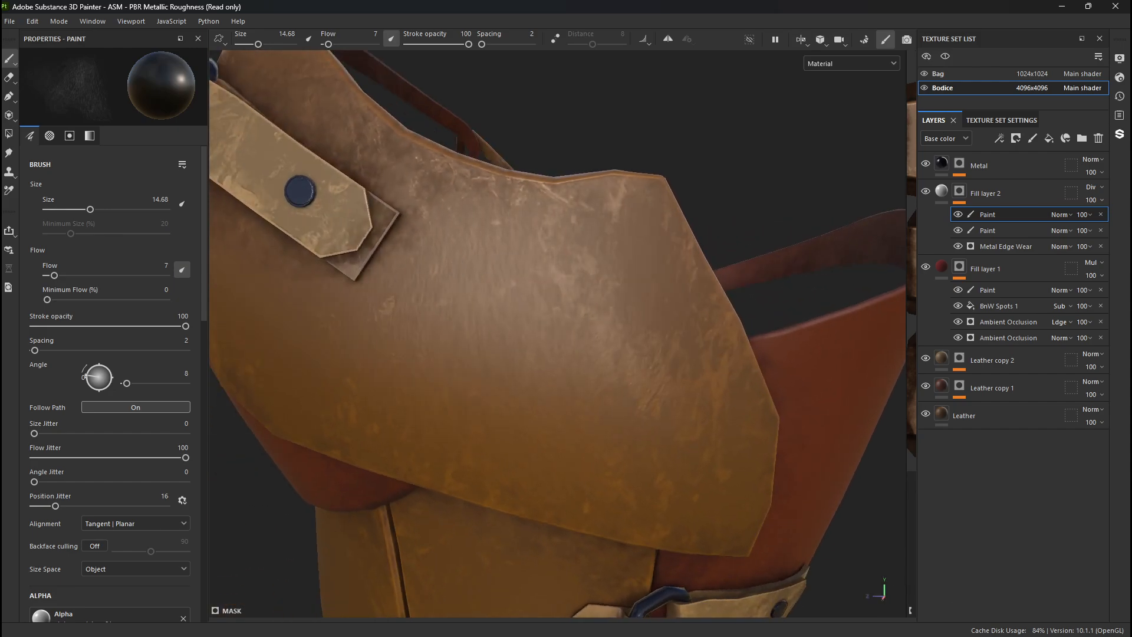
left_click_drag(467, 255, 480, 242, "alt")
mouse_move(413, 276)
middle_mouse_down("alt")
mouse_move(498, 354)
mouse_move(506, 349)
middle_mouse_up("alt")
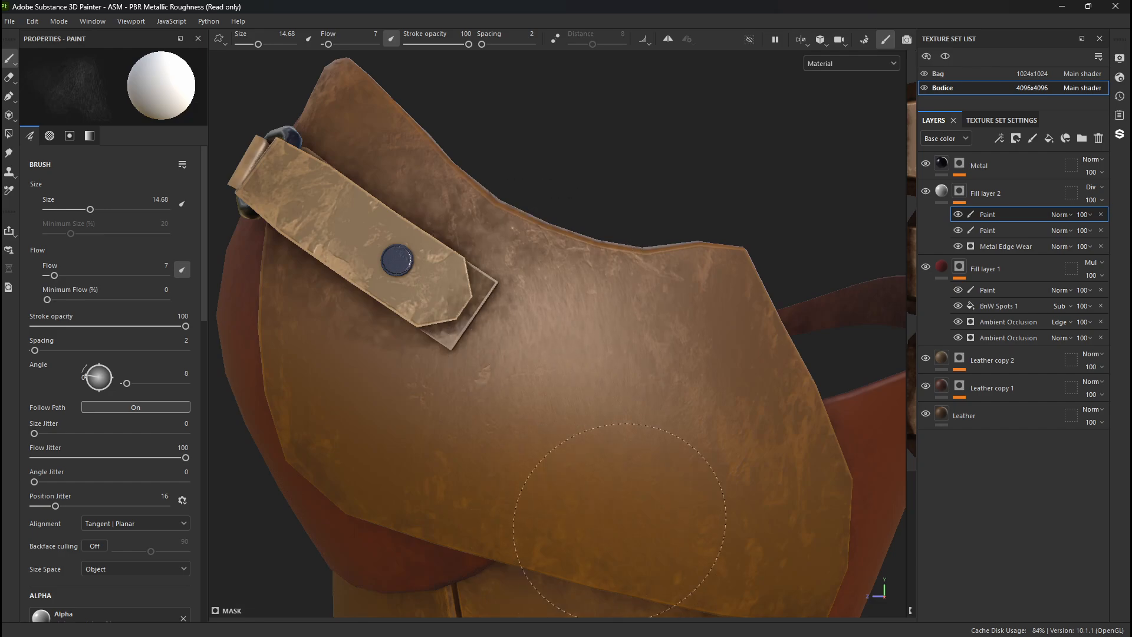
mouse_move(619, 519)
left_mouse_down("alt")
mouse_move(898, 392)
mouse_move(855, 407)
left_mouse_up("alt")
middle_click_drag(696, 472, 546, 273, "alt")
right_click_drag(547, 273, 679, 345, "shift")
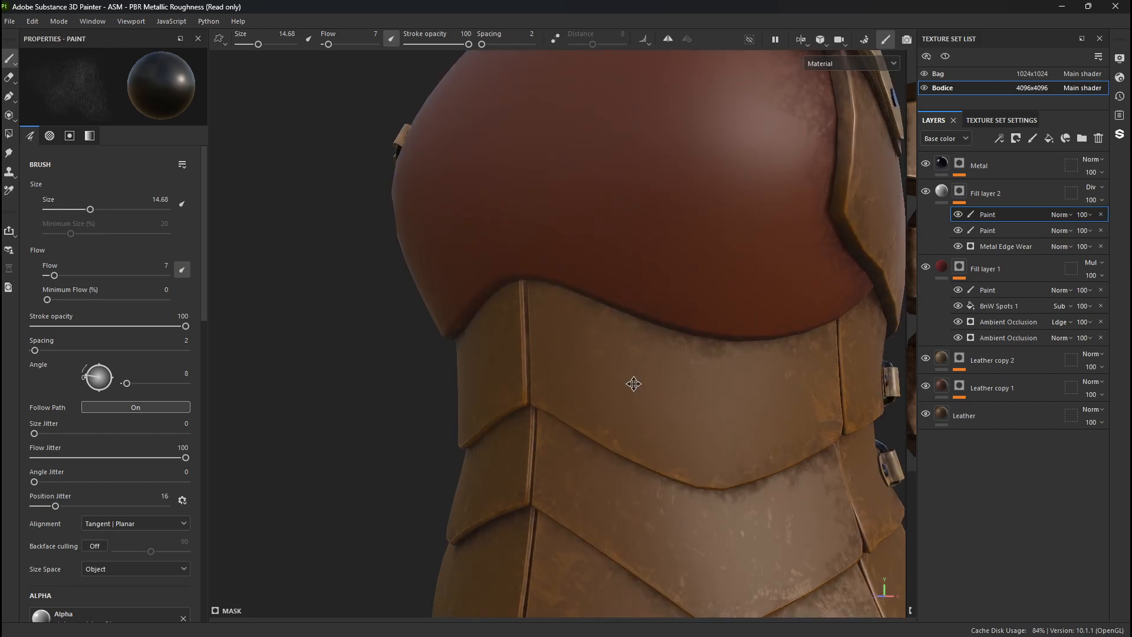
- Soften the wear on the lowest front brown panel with alternating black and white streaky strokes
middle_click_drag(634, 384, 647, 375, "alt")
scroll(583, 472, "up", 5)
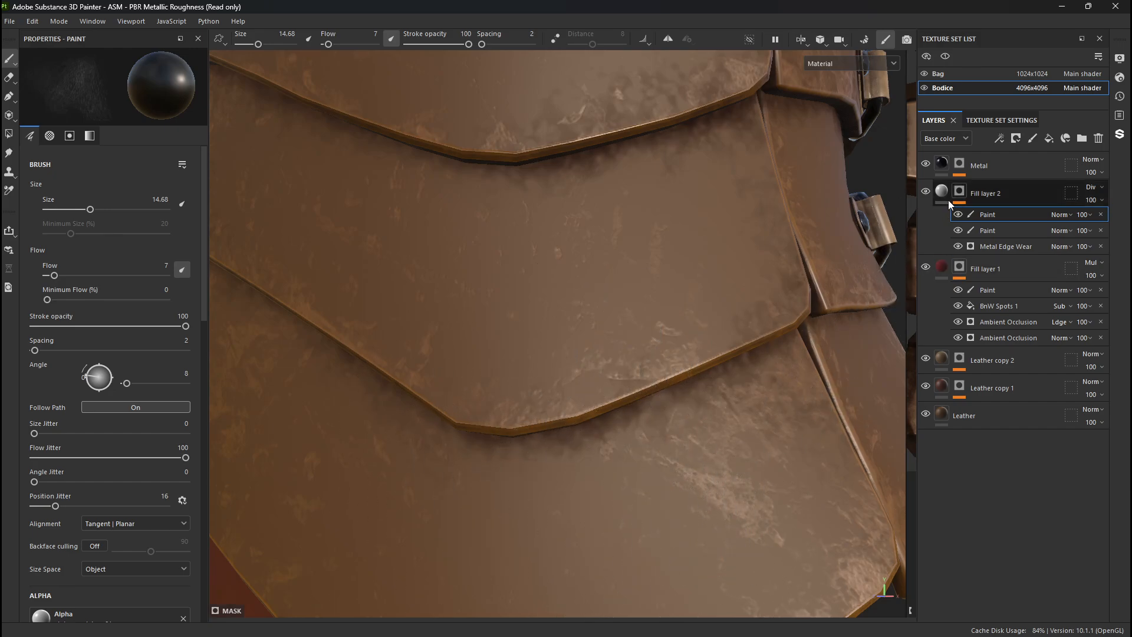
mouse_move(725, 448)
left_mouse_down("alt")
mouse_move(614, 493)
mouse_move(607, 481)
left_mouse_up("alt")
key("x")
mouse_move(696, 499)
left_mouse_down()
mouse_move(726, 498)
mouse_move(703, 527)
mouse_move(790, 508)
left_mouse_up()
key("x")
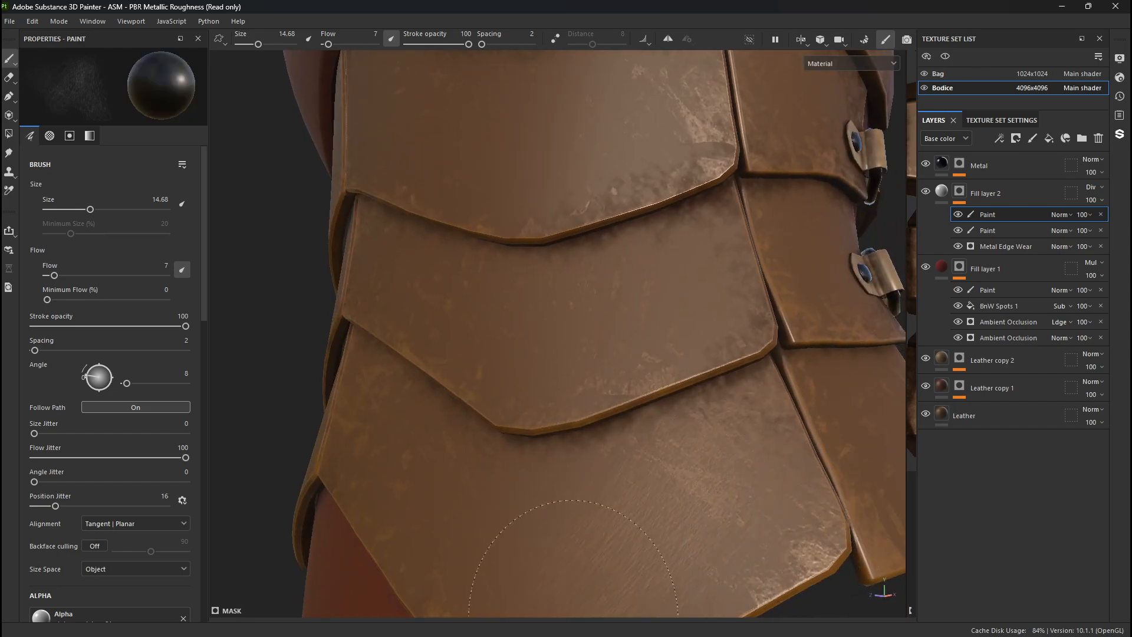
left_click_drag(581, 522, 649, 477, "alt")
- Select Fill layer 2's mask and examine the wear on the bodice from the front and side
left_click_drag(273, 523, 502, 501, "alt")
right_click_drag(625, 354, 647, 455, "alt")
mouse_move(647, 455)
left_mouse_down("alt")
mouse_move(700, 397)
mouse_move(490, 384)
mouse_move(448, 368)
mouse_move(590, 368)
left_mouse_up("alt")
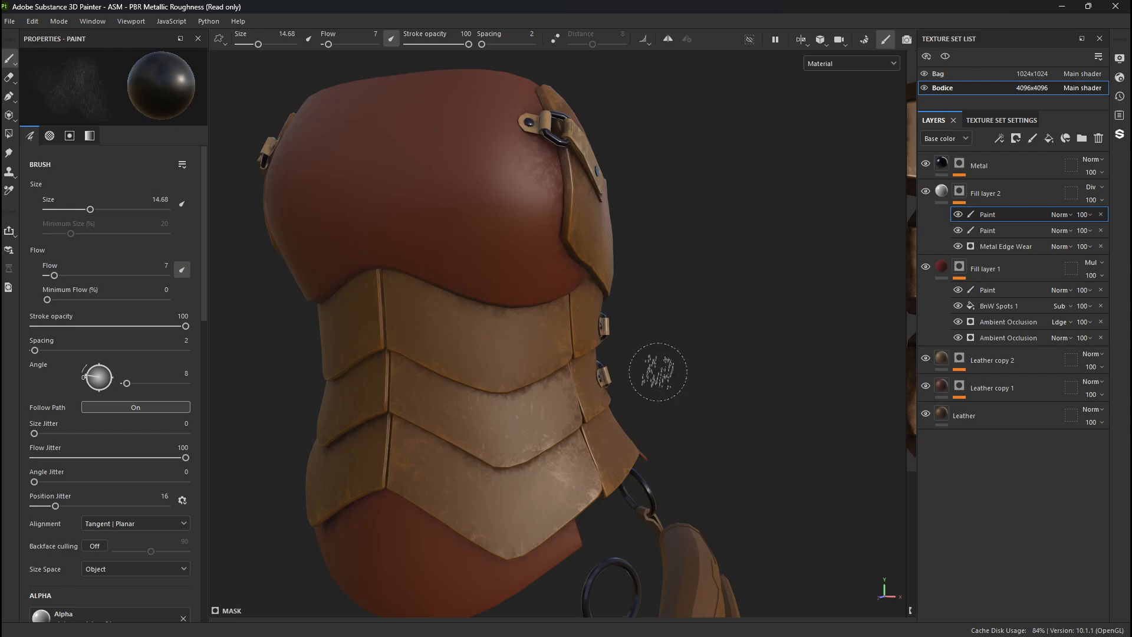
left_click_drag(658, 371, 700, 353, "alt")
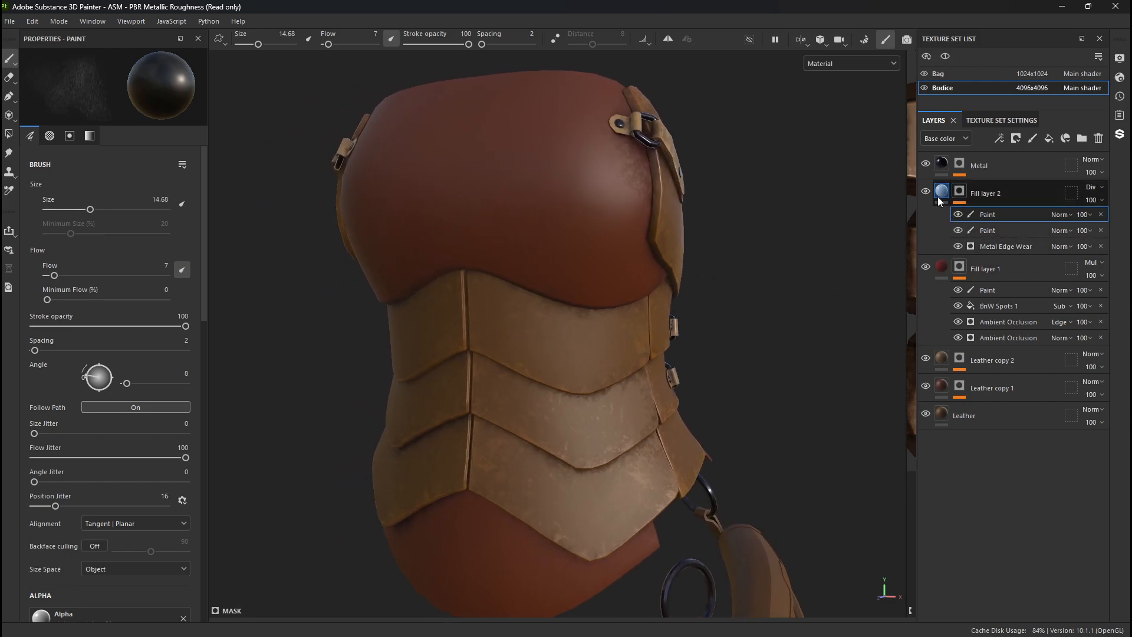
left_click(1017, 192)
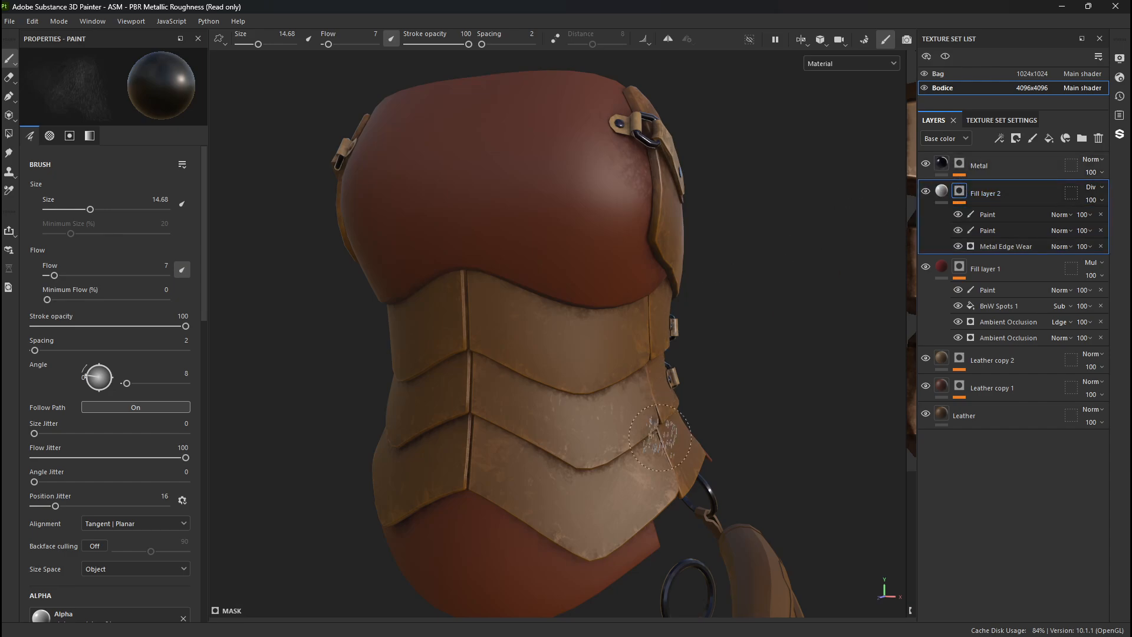
middle_click_drag(660, 438, 672, 405, "alt")
left_click_drag(672, 404, 422, 408, "alt")
right_click_drag(422, 408, 907, 505, "alt")
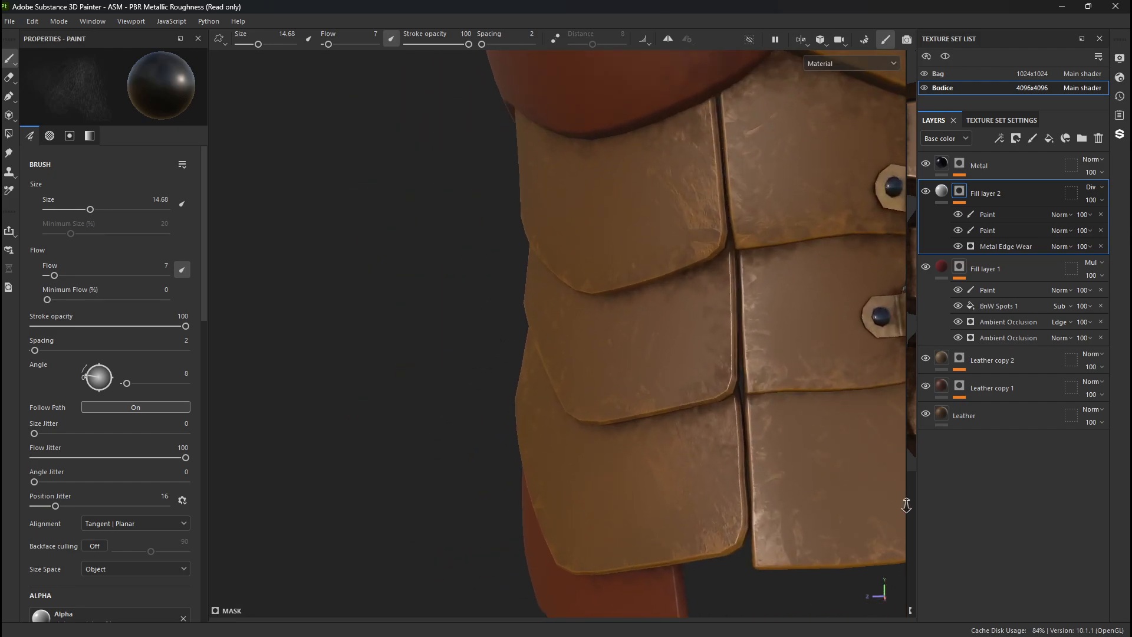
middle_click_drag(704, 319, 602, 536, "alt")
left_click_drag(401, 183, 526, 253, "alt")
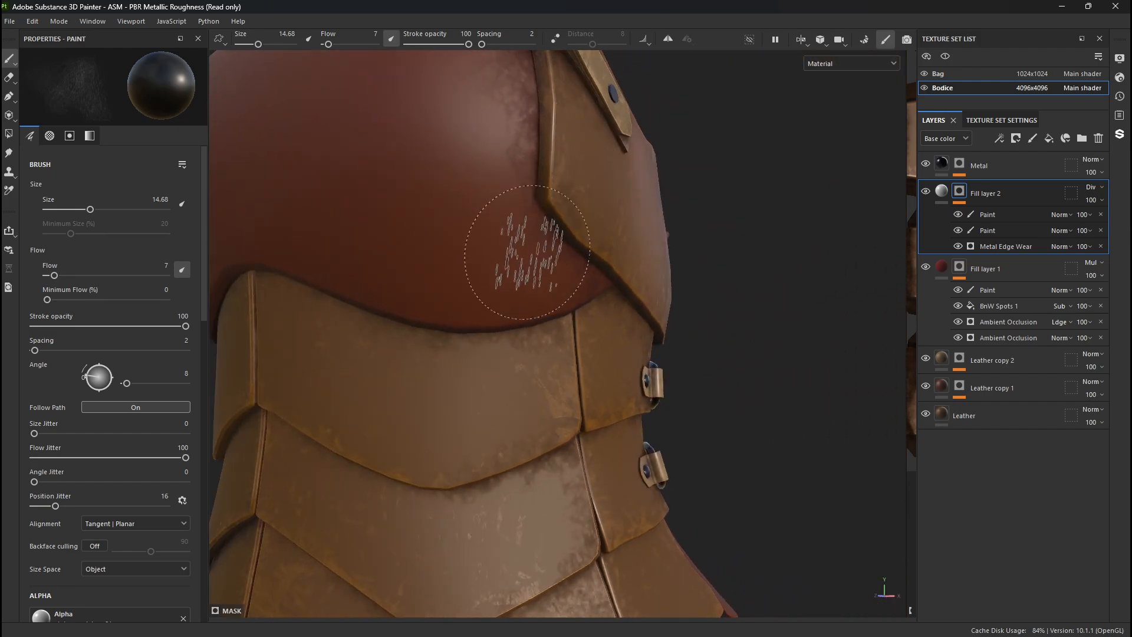
middle_click_drag(528, 277, 637, 416, "alt")
left_click_drag(627, 235, 513, 259, "alt")
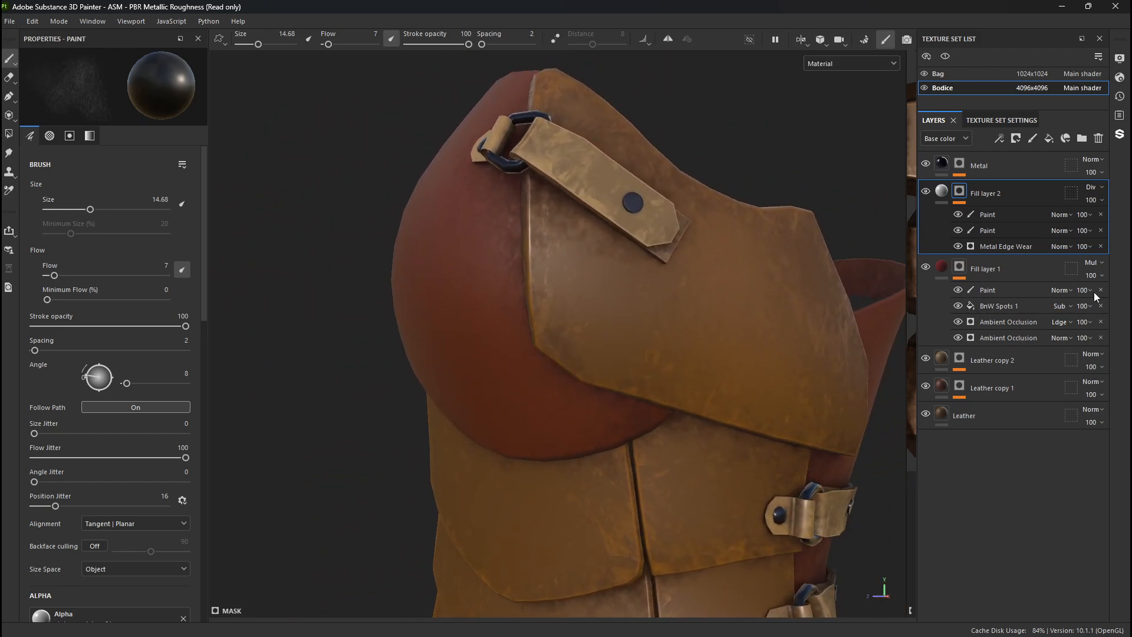
- Try adding a new fill layer above Fill layer 2, and undo it
left_click(1050, 140)
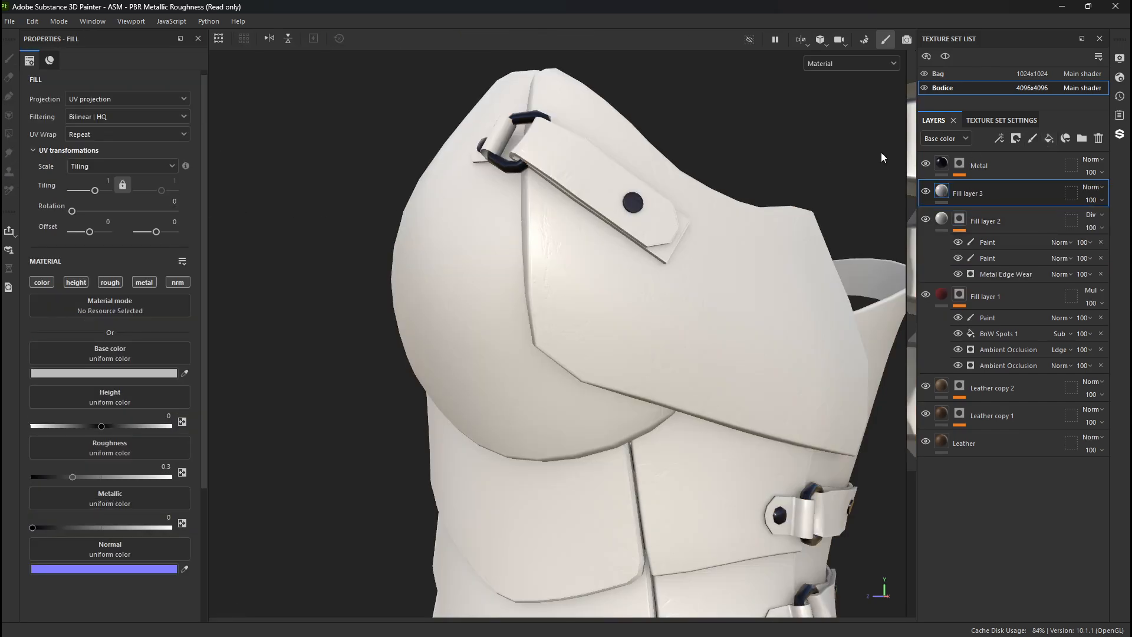
key("ctrl+z")
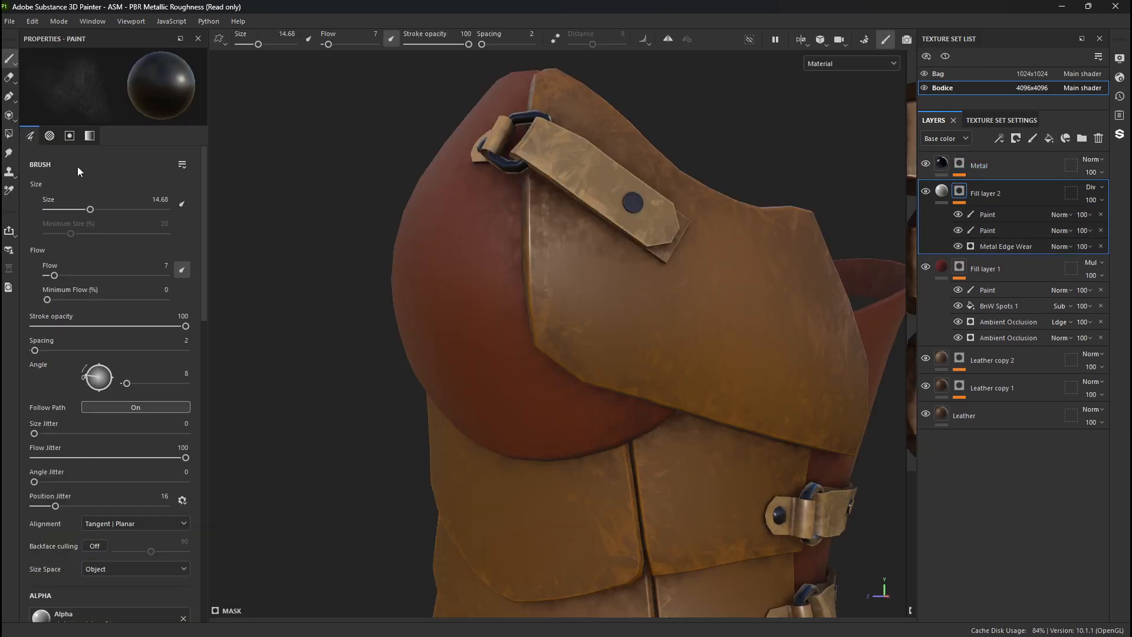
- Draw a five-point paint path on the side plate, following its front edge down and along its lower edge
left_click(9, 96)
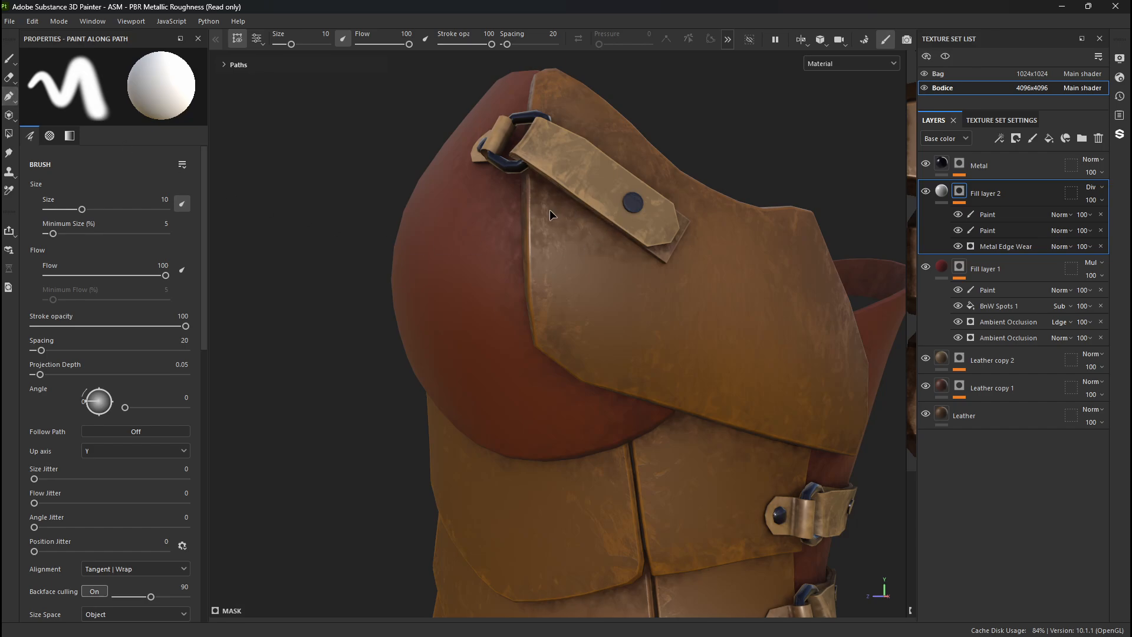
left_click_drag(546, 207, 546, 292)
left_click(605, 344)
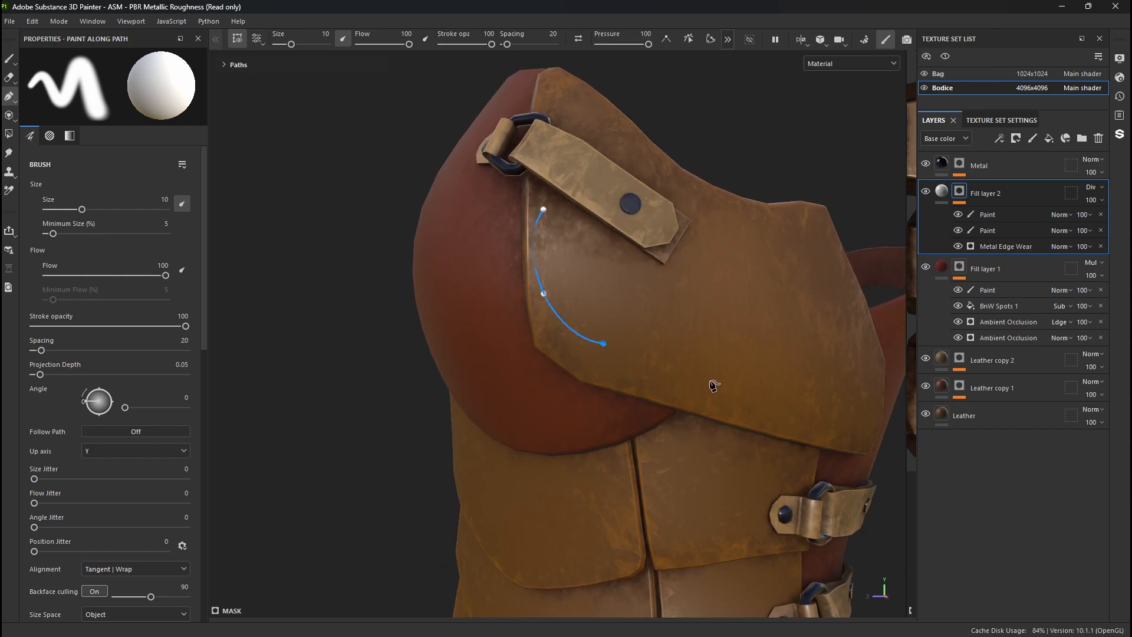
left_click(712, 381)
left_click(772, 406)
- Move the path's second point down towards the plate's lower front corner so the curve follows the edge
right_click_drag(542, 307, 1121, 531, "alt")
left_click_drag(245, 240, 391, 263, "alt")
middle_click_drag(391, 263, 307, 283, "alt")
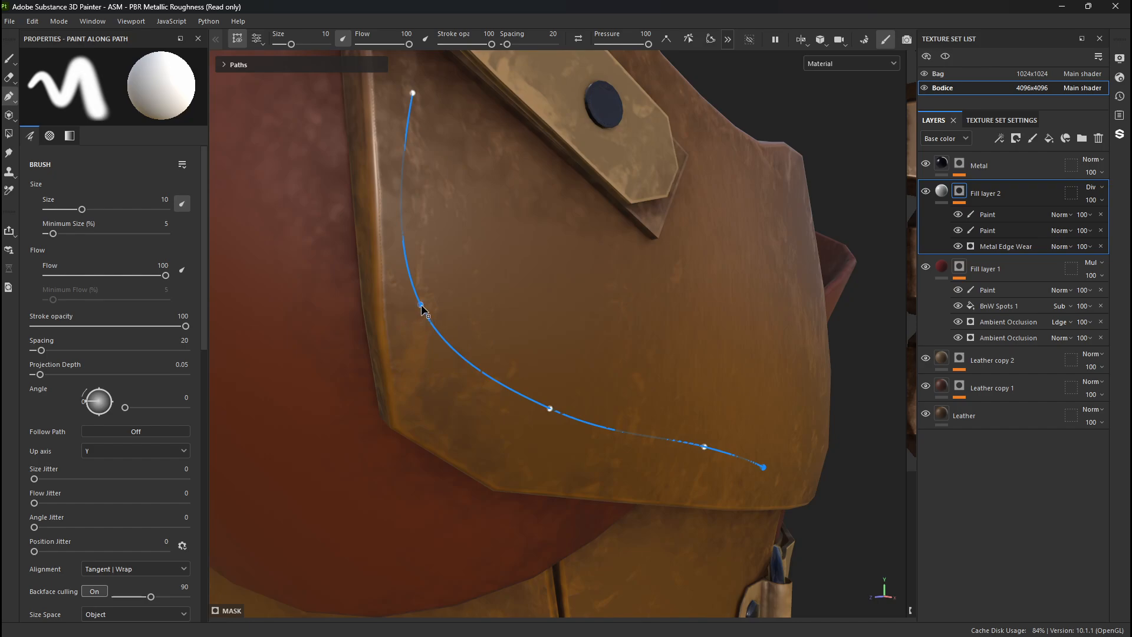
left_click_drag(428, 339, 469, 397)
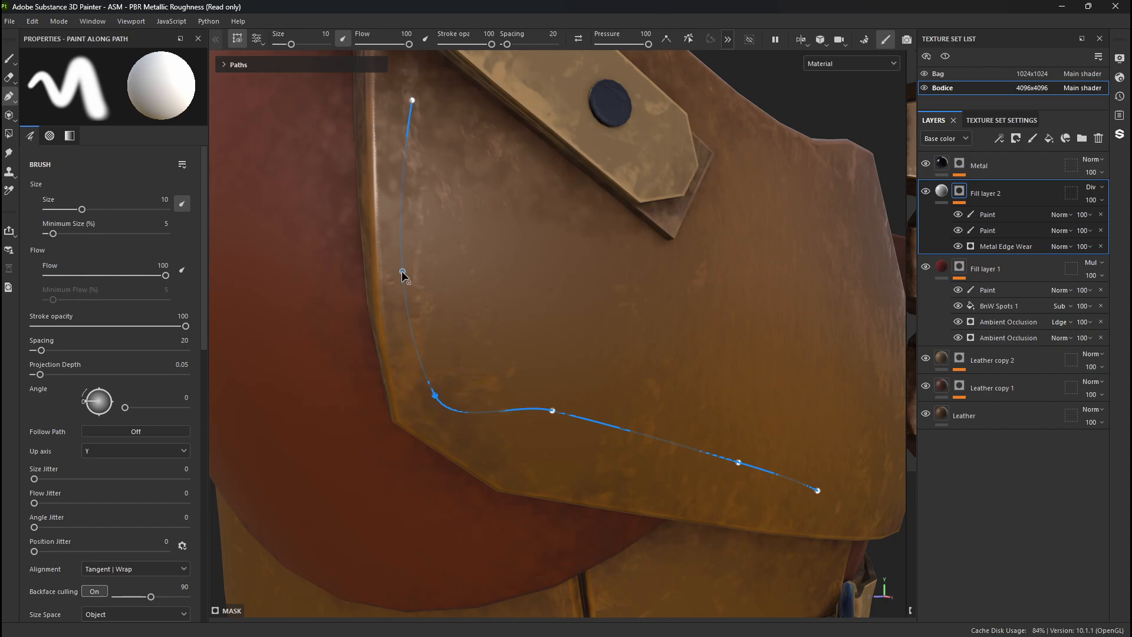
- Move the path's points outward so the curve runs along the side plate's front edge and lower edge to its rear corner
left_click(401, 271)
mouse_move(402, 270)
left_mouse_down()
mouse_move(398, 233)
mouse_move(410, 276)
left_mouse_up()
left_click_drag(407, 92, 393, 62)
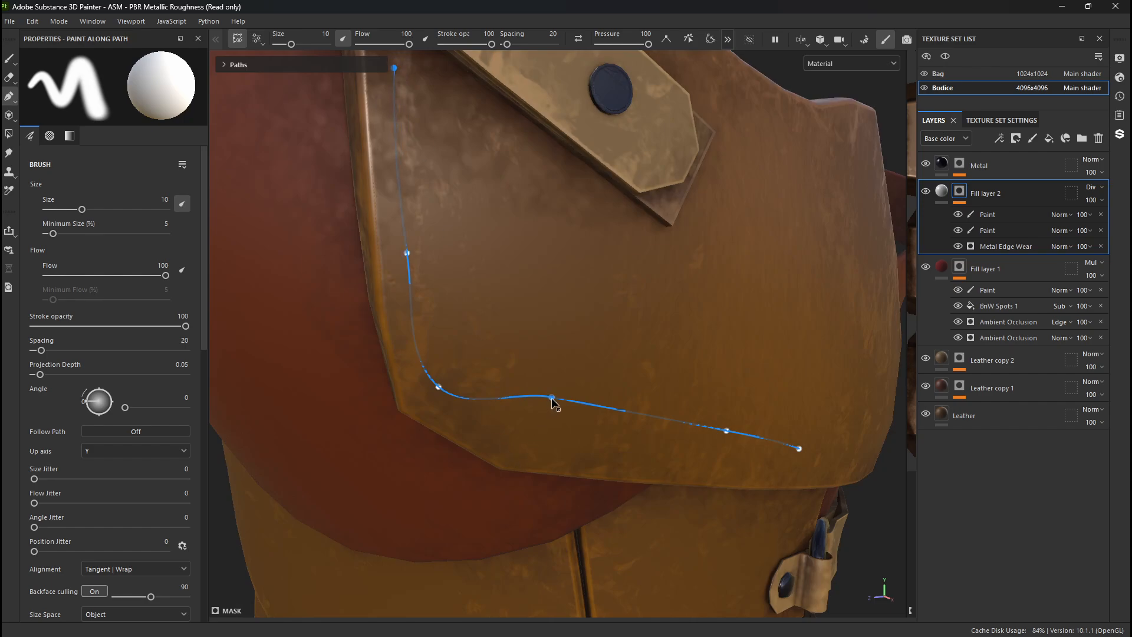
left_click_drag(552, 400, 543, 451)
left_click_drag(777, 445, 553, 360, "alt")
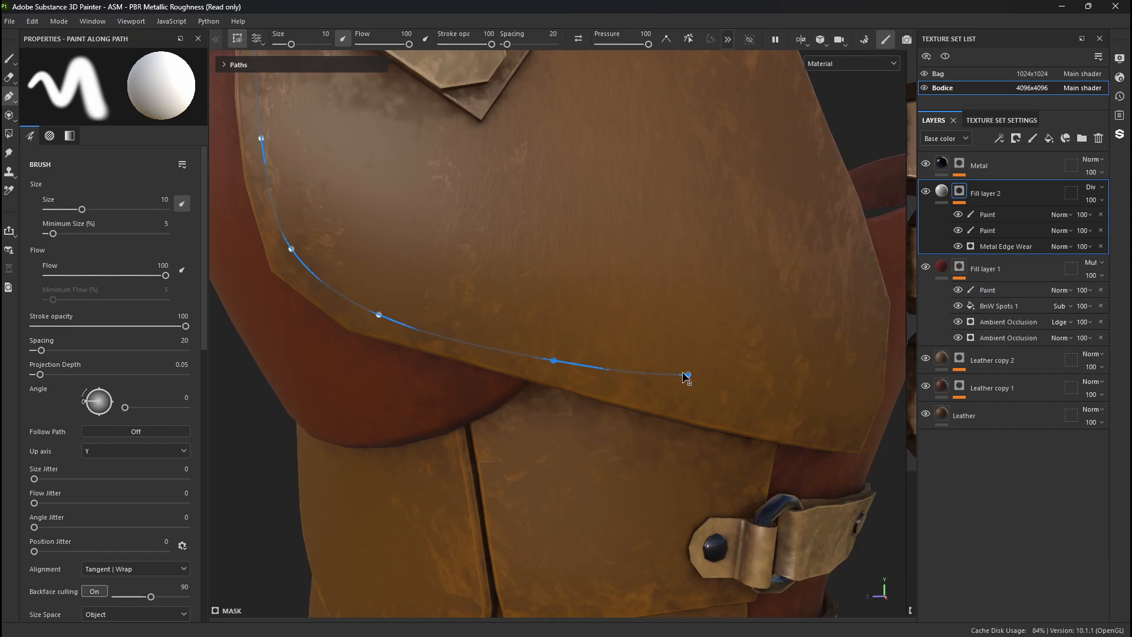
left_click_drag(690, 381, 777, 420)
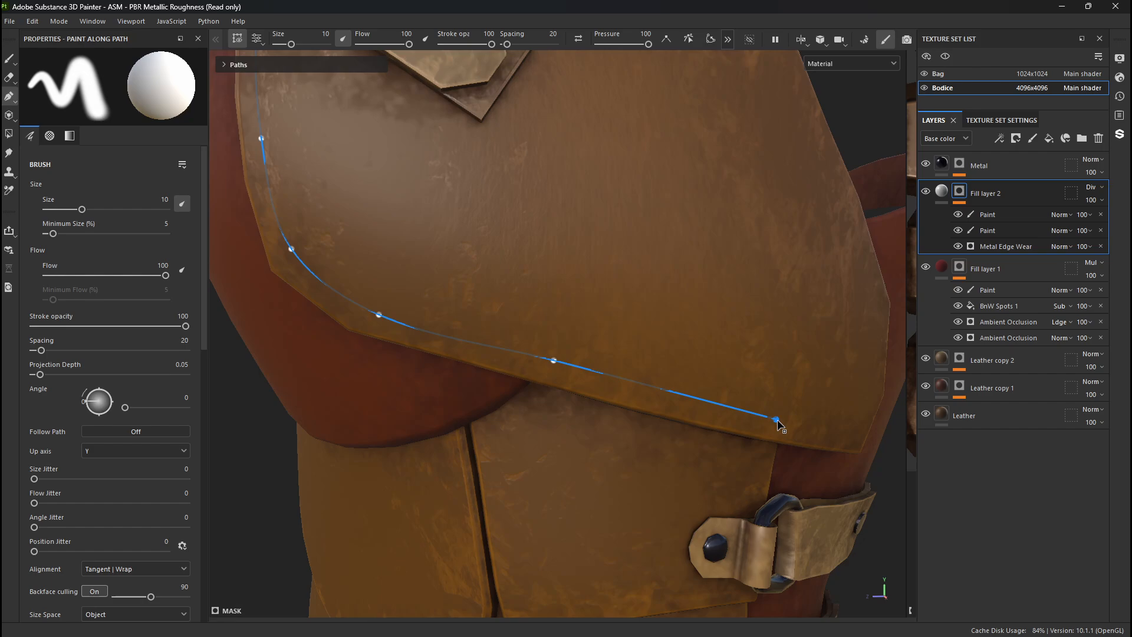
- Add three in-between points to the side plate's path, two along the lower edge and one near the lower front corner
left_click(680, 396)
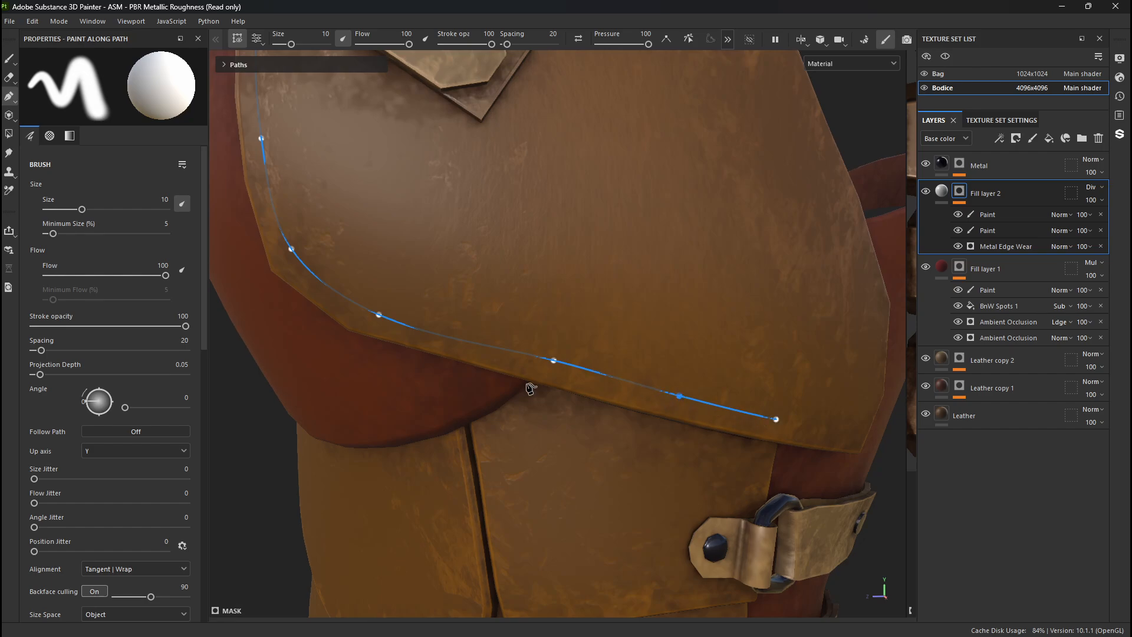
left_click(465, 344)
left_click(328, 287)
left_click_drag(292, 288, 531, 272, "alt")
scroll(34, 413, "down", 8)
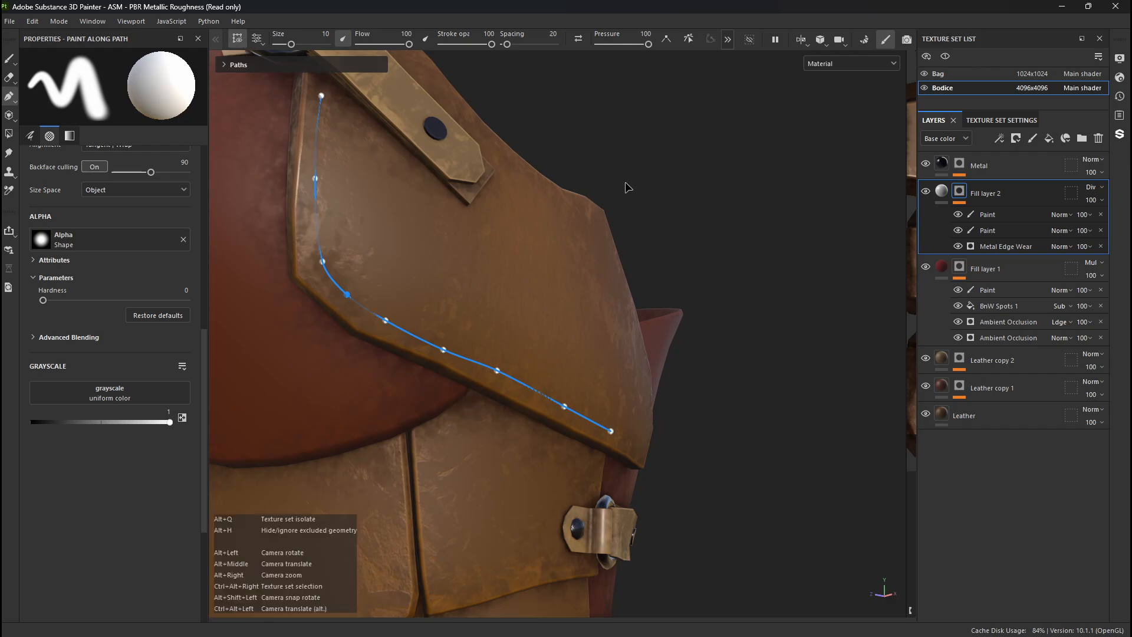
- Switch to Paint and back to Paint Along Path, then reselect the side plate's path and review its brush settings
left_click_drag(624, 185, 336, 267, "alt")
key("1")
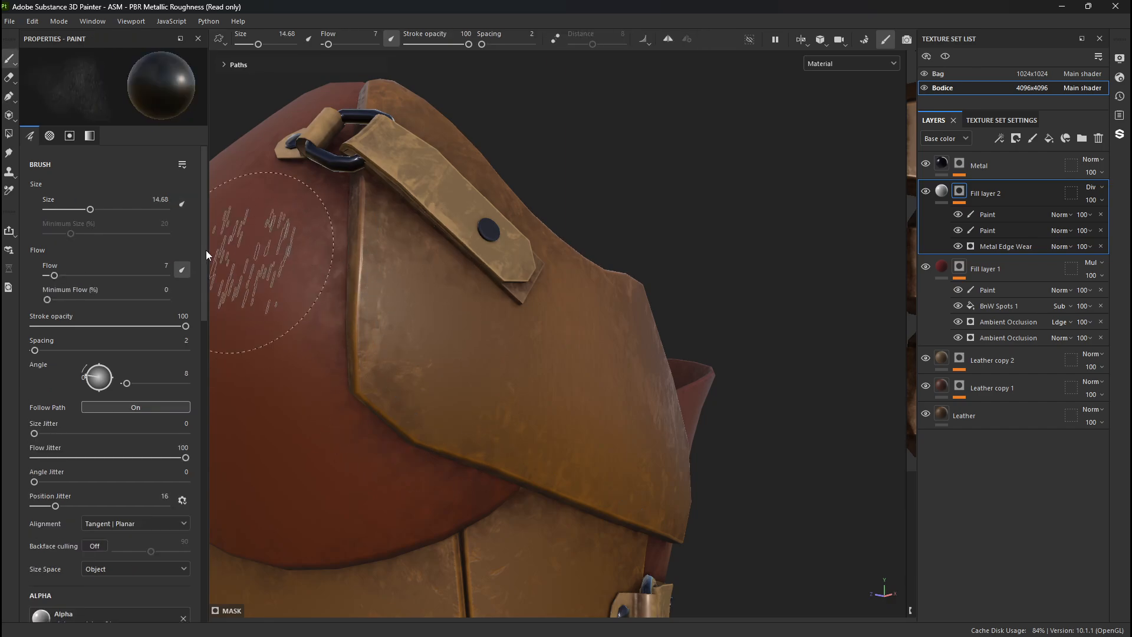
key("3")
left_click(10, 101)
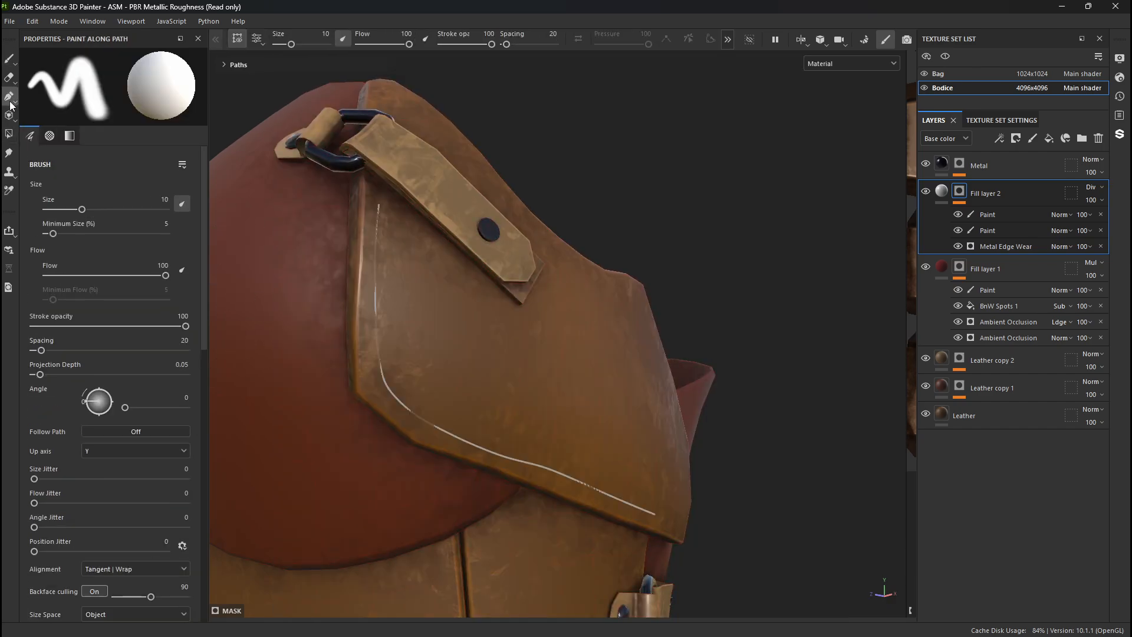
left_click(377, 335)
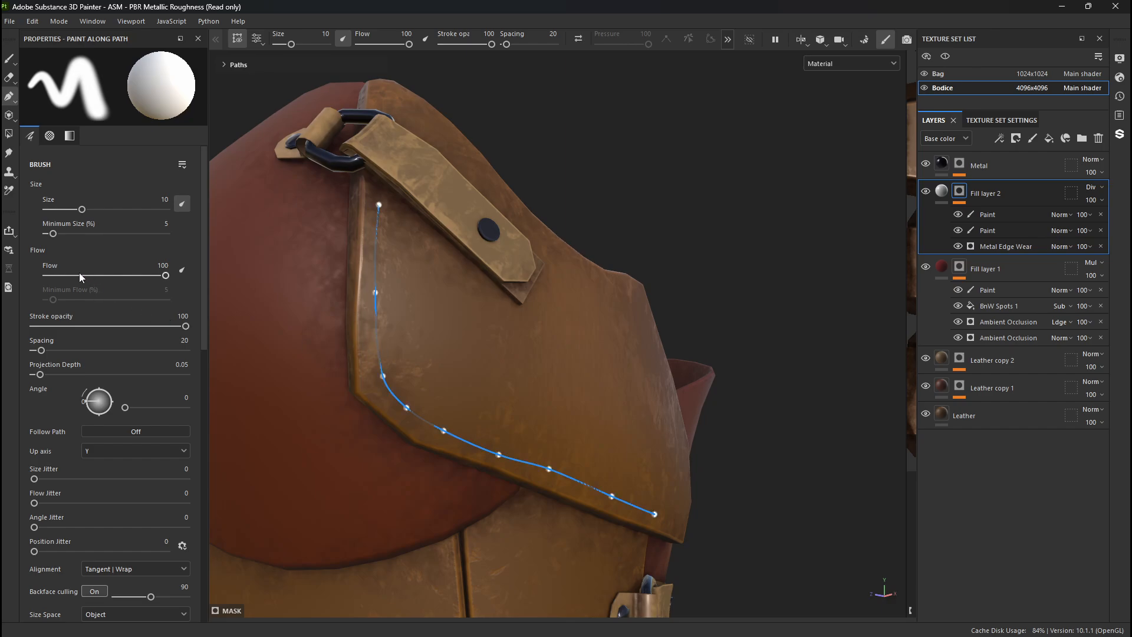
scroll(94, 451, "down", 9)
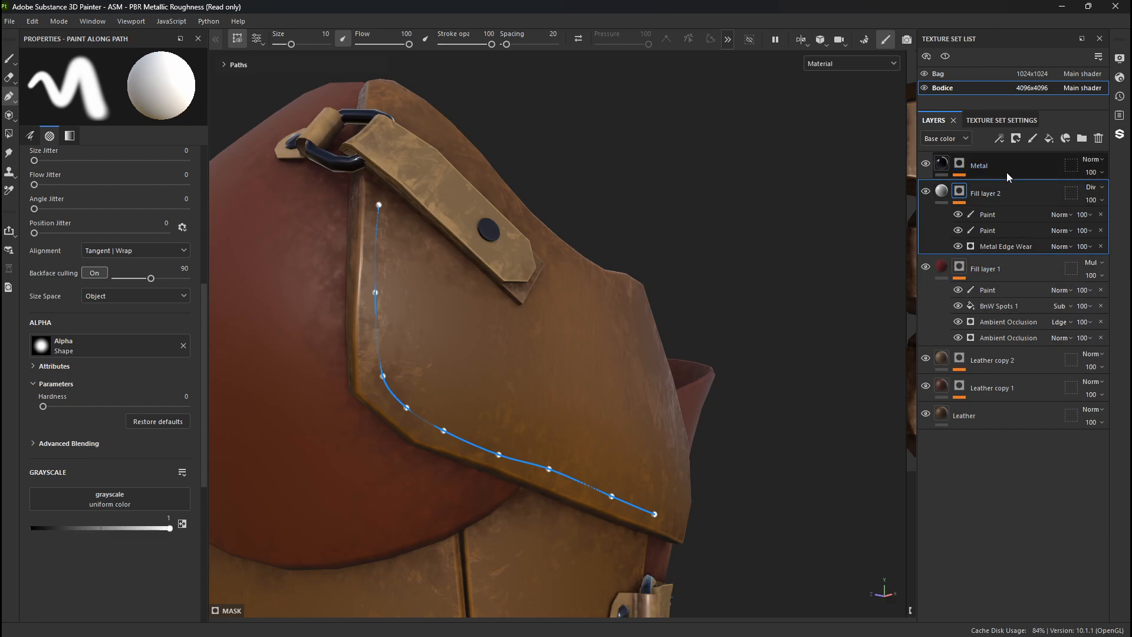
- Add a paint layer above Fill layer 2 and draw an eight-point path along the side plate's front and lower edges
left_click(1034, 138)
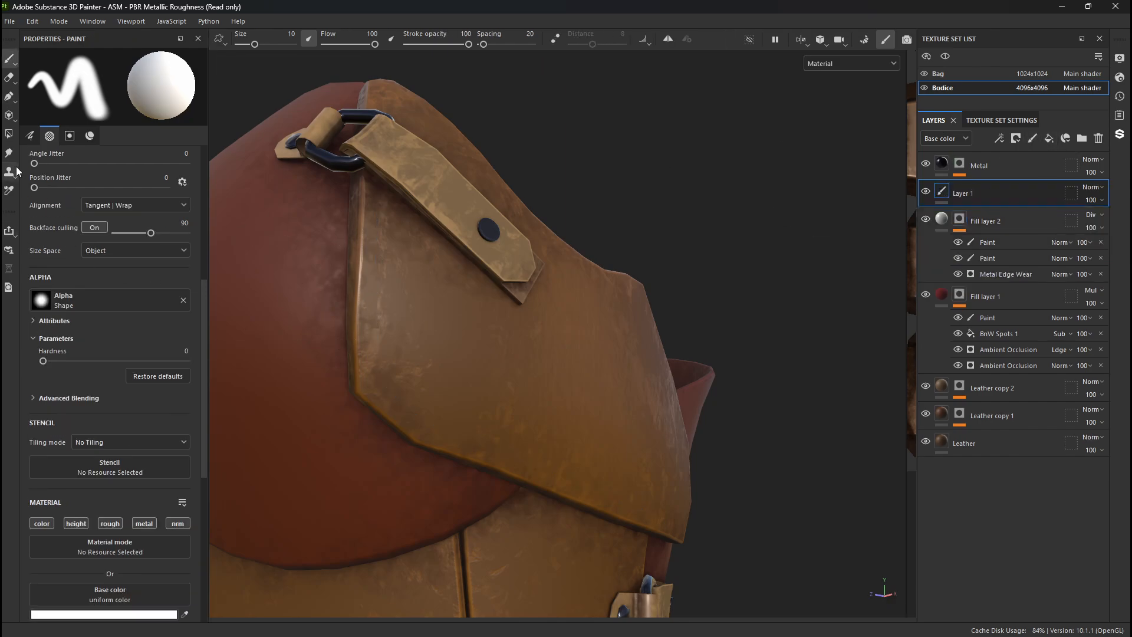
left_click(9, 96)
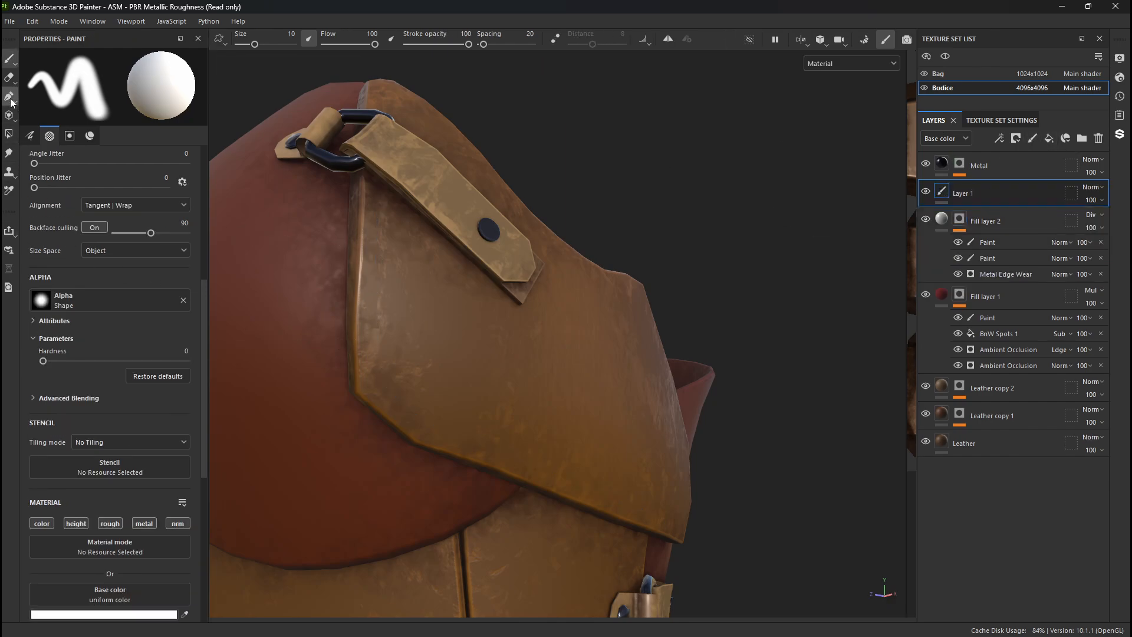
left_click(382, 291)
left_click(389, 375)
left_click(448, 424)
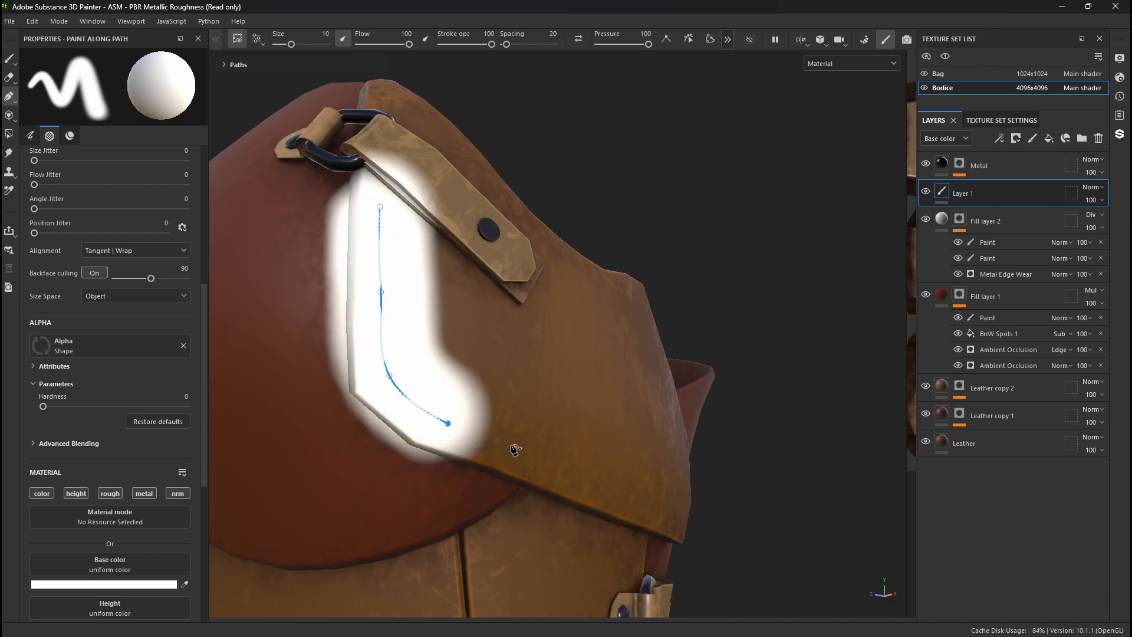
left_click(524, 447)
left_click(572, 464)
left_click(633, 486)
left_click(673, 504)
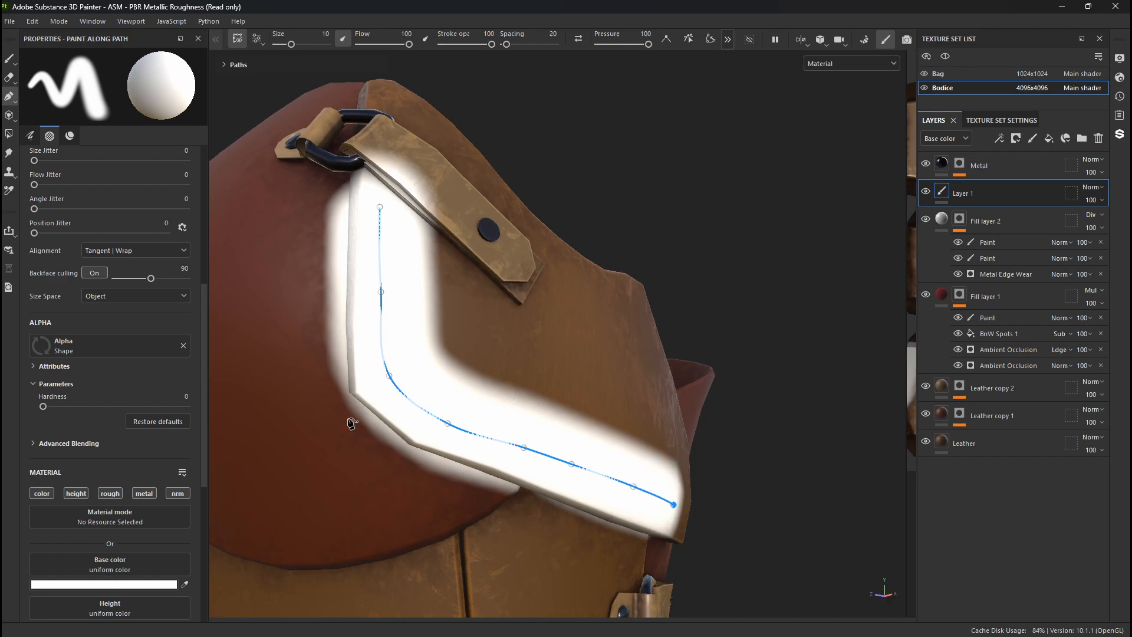
- Give the path a line-stitch brush with size 1.25, minimum size 20, spacing 150, angle 0 and Follow Path on
scroll(30, 333, "up", 3)
scroll(68, 224, "up", 3)
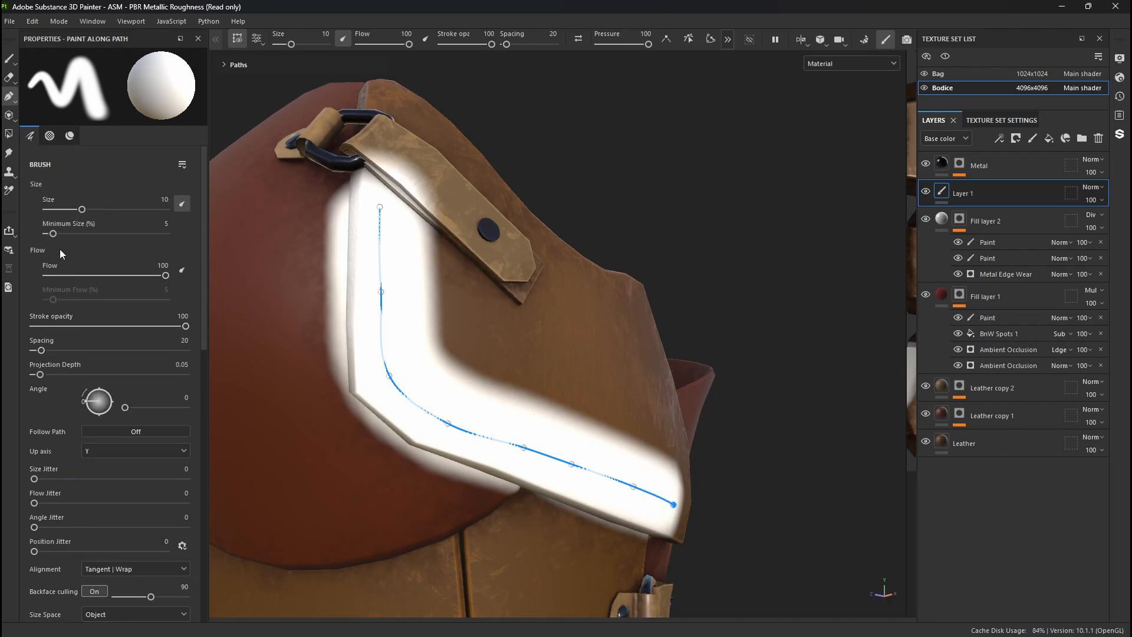
left_click_drag(73, 210, 57, 211)
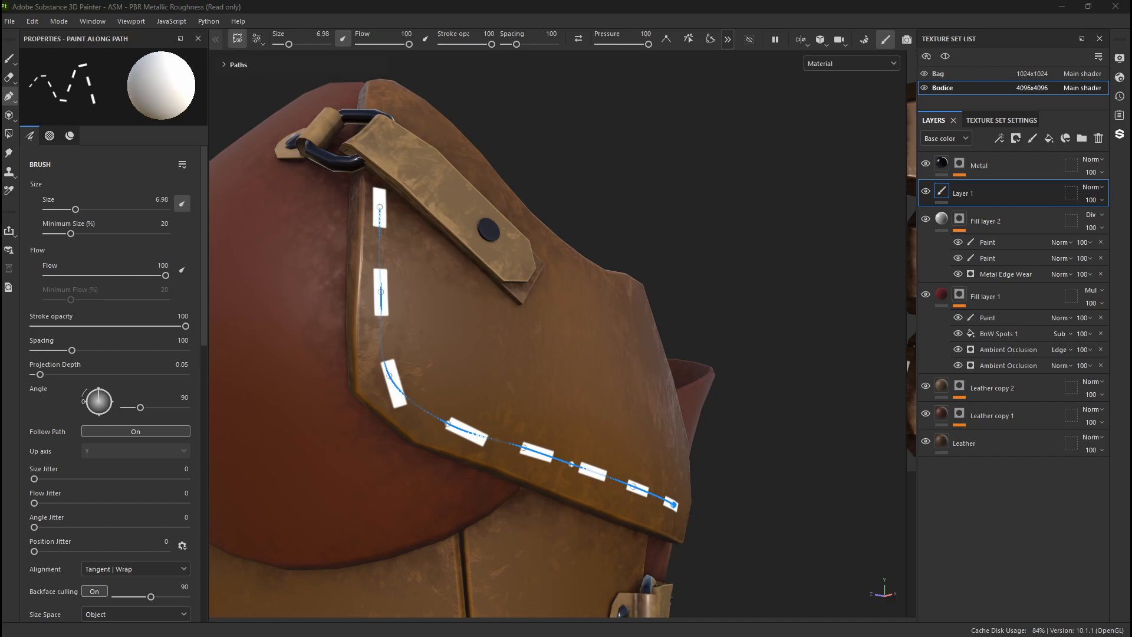
key("1")
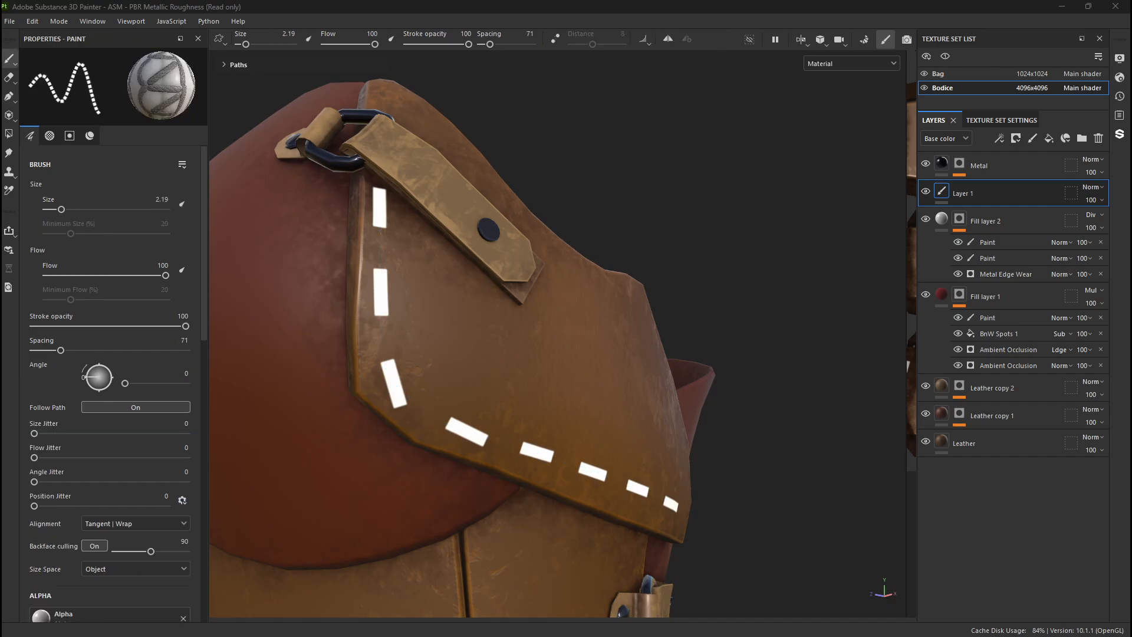
left_click(9, 96)
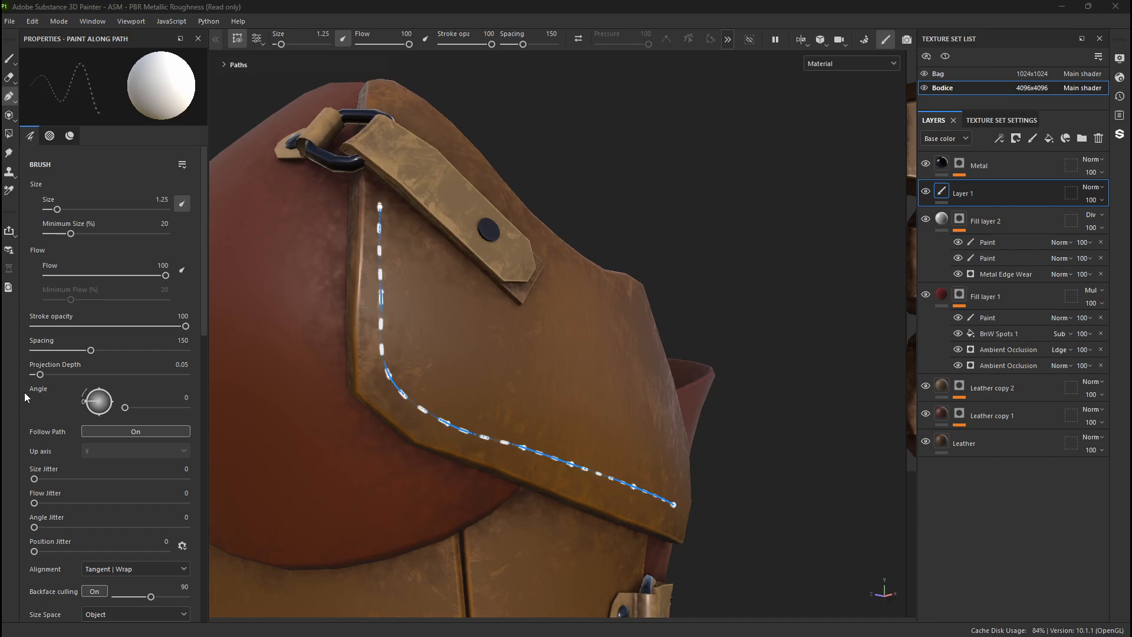
- Move the stitch path's upper and corner points closer to the side plate's front edge and lower front corner
scroll(470, 421, "up", 5)
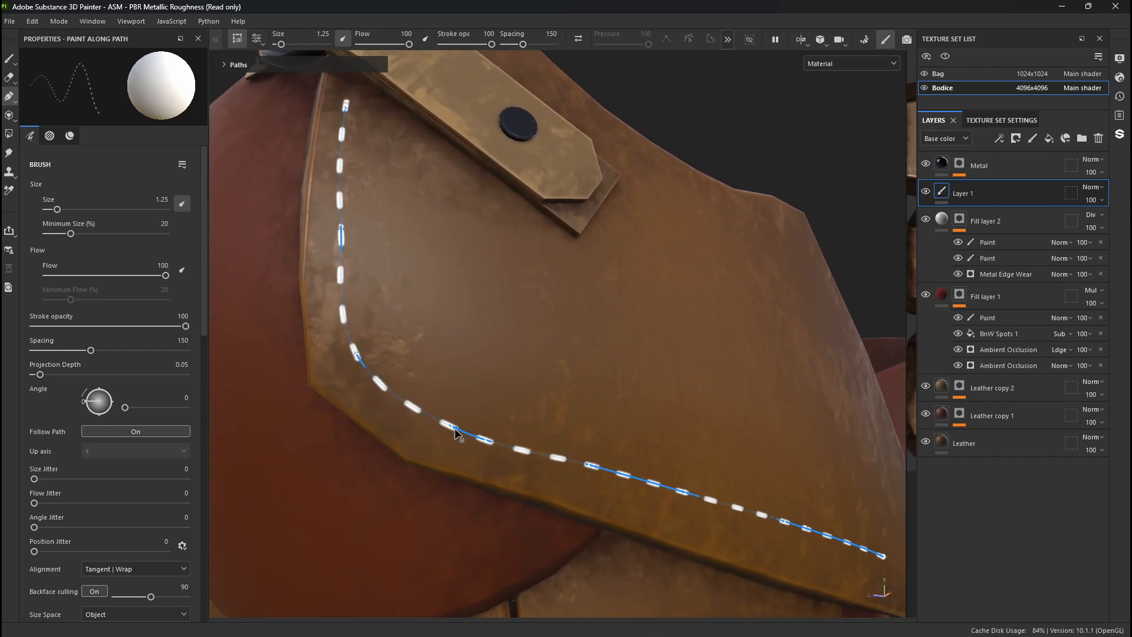
left_click_drag(455, 428, 448, 448)
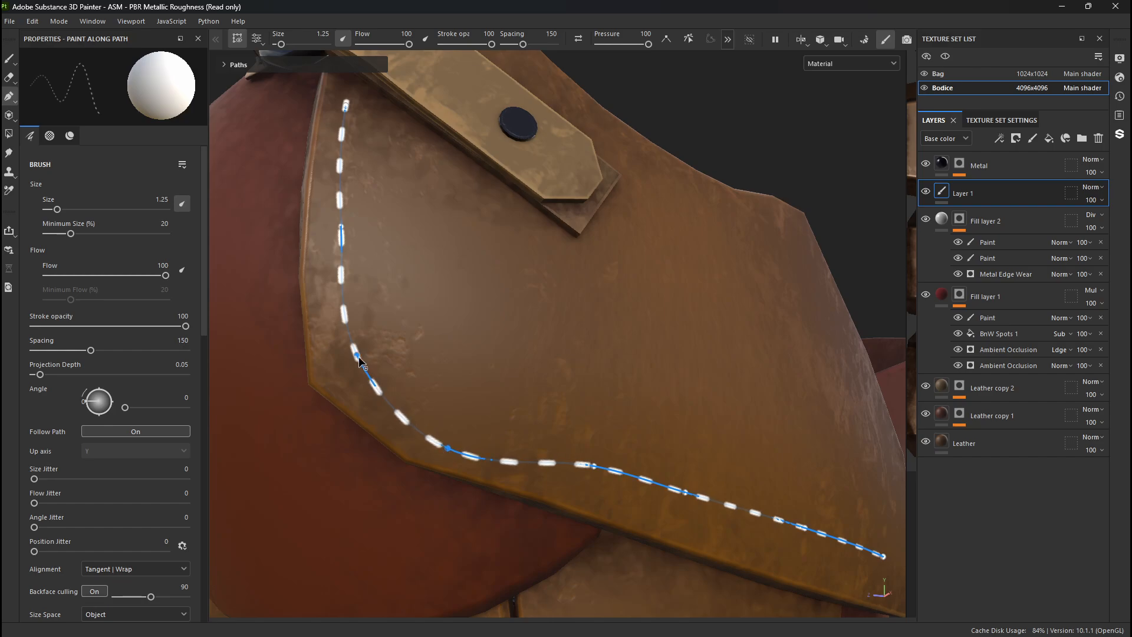
left_click_drag(358, 357, 336, 369)
middle_click_drag(337, 307, 355, 369, "alt")
left_click_drag(356, 368, 345, 296, "alt")
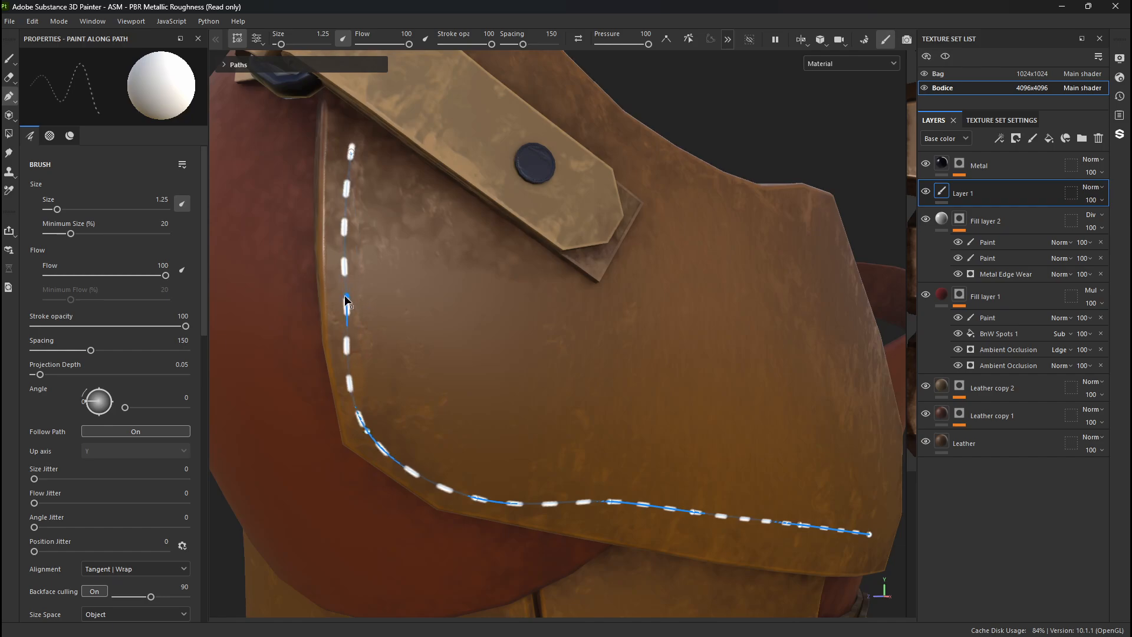
left_click_drag(352, 150, 344, 127)
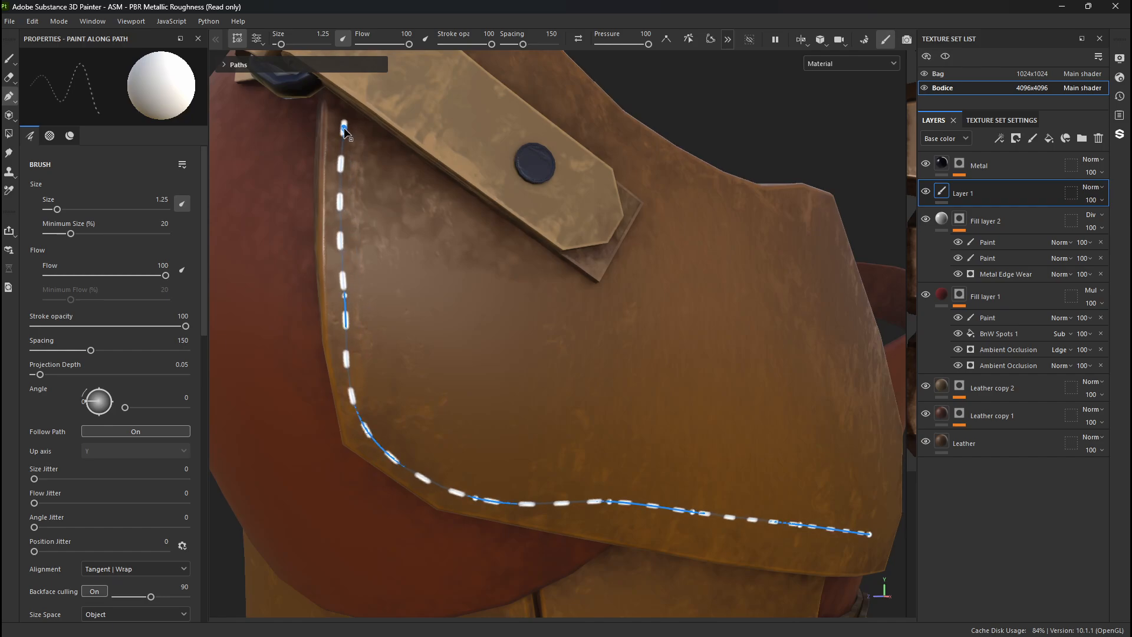
- Move the stitch path's remaining points down to the plate's lower edge, extending the end point to the rear corner
middle_click_drag(467, 354, 392, 313, "alt")
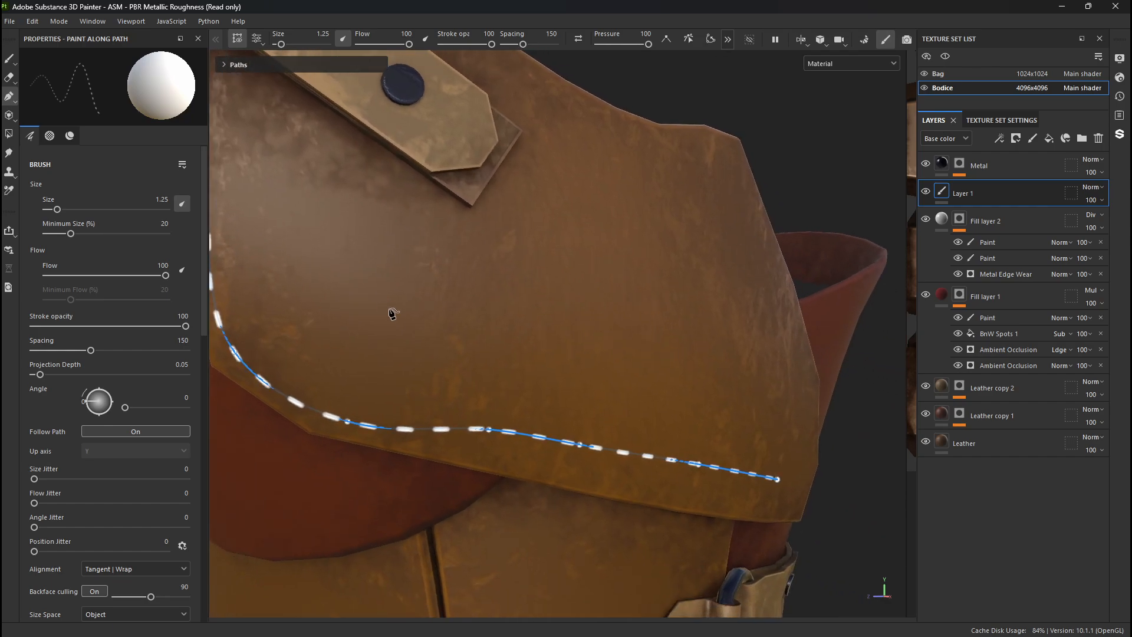
left_click_drag(392, 314, 390, 317, "alt")
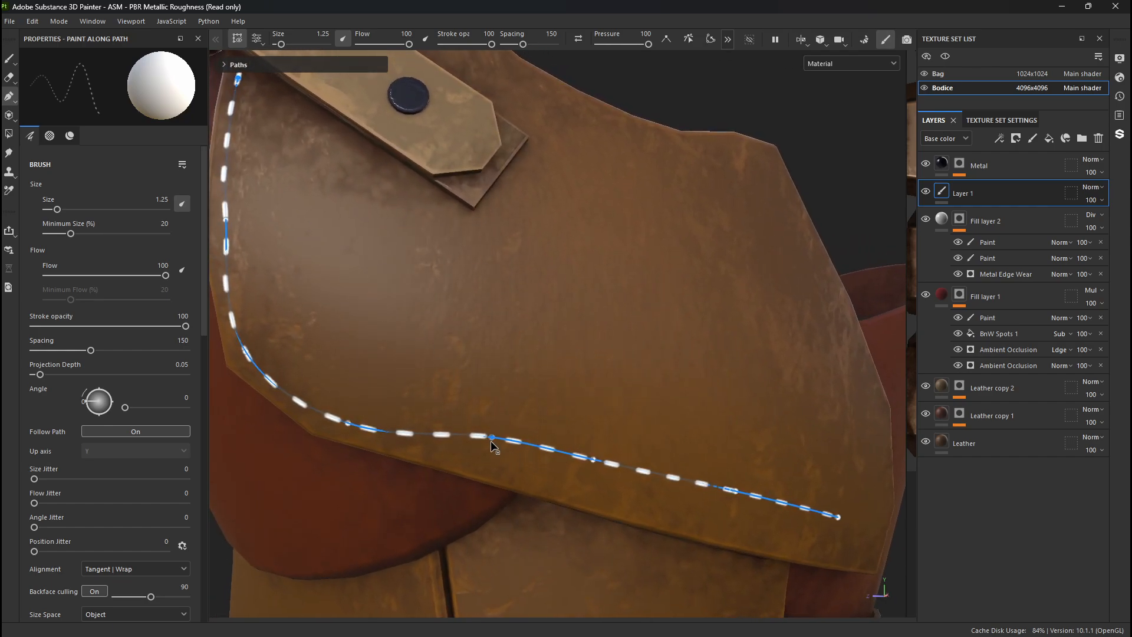
left_click_drag(491, 441, 509, 467)
middle_click_drag(560, 461, 383, 395, "alt")
left_click_drag(384, 395, 441, 426, "alt")
left_click_drag(533, 420, 564, 456, "alt")
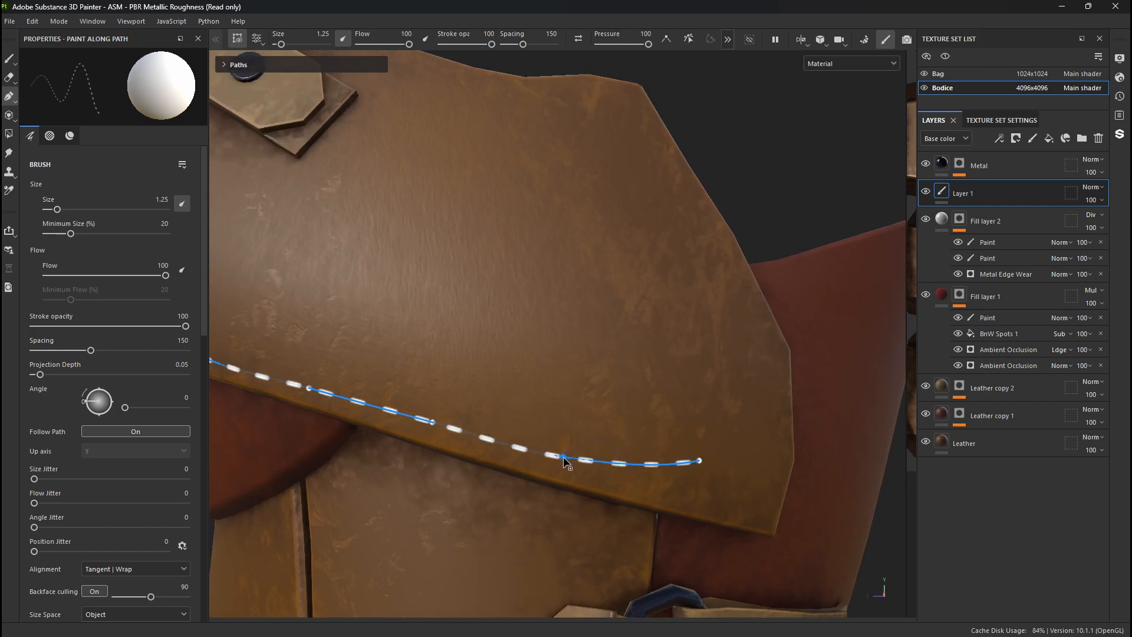
left_click_drag(699, 461, 762, 517)
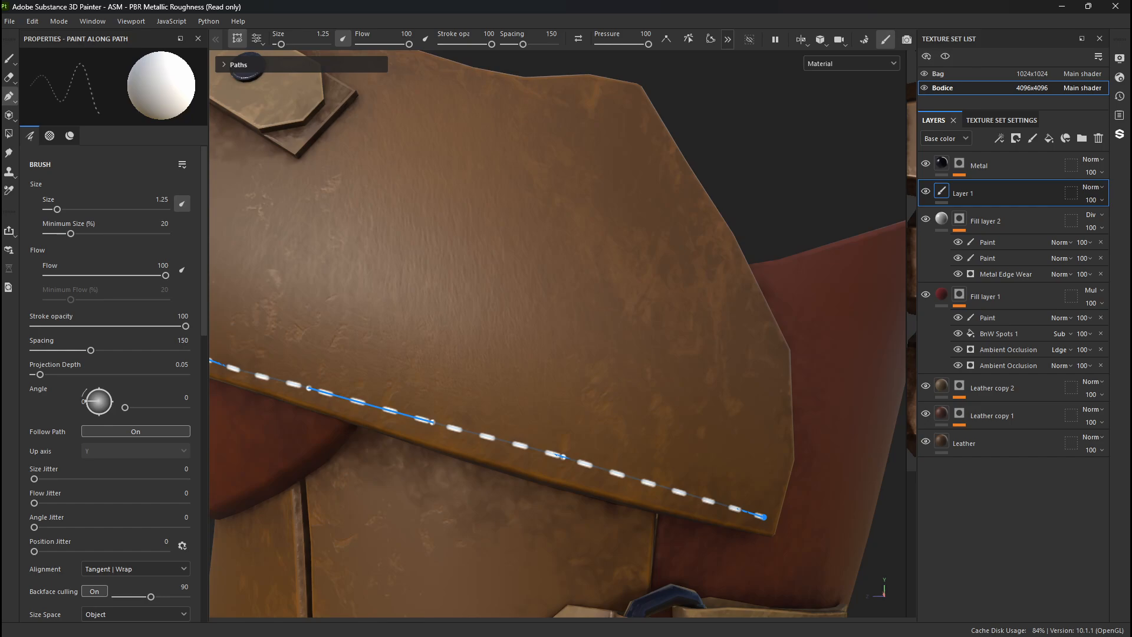
- Add and shift points around the plate's lower front corner so the stitching follows its angled edge more tightly
scroll(126, 485, "down", 15)
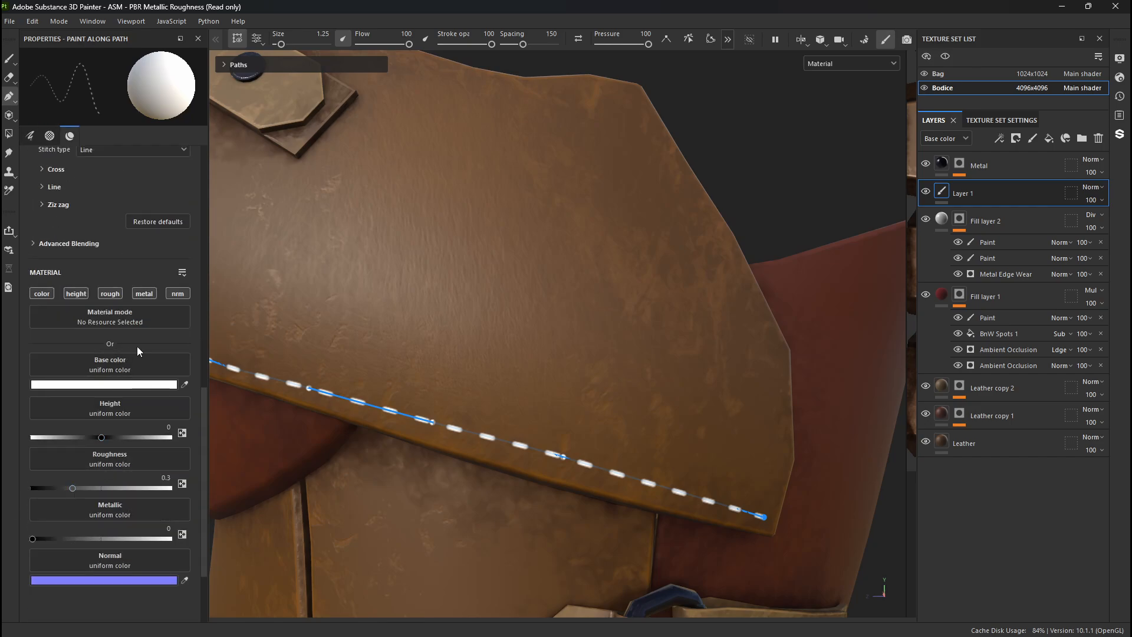
left_click_drag(354, 361, 436, 352, "alt")
right_click_drag(436, 352, 265, 308, "alt")
middle_click_drag(266, 309, 518, 404, "alt")
right_click_drag(519, 404, 692, 571, "alt")
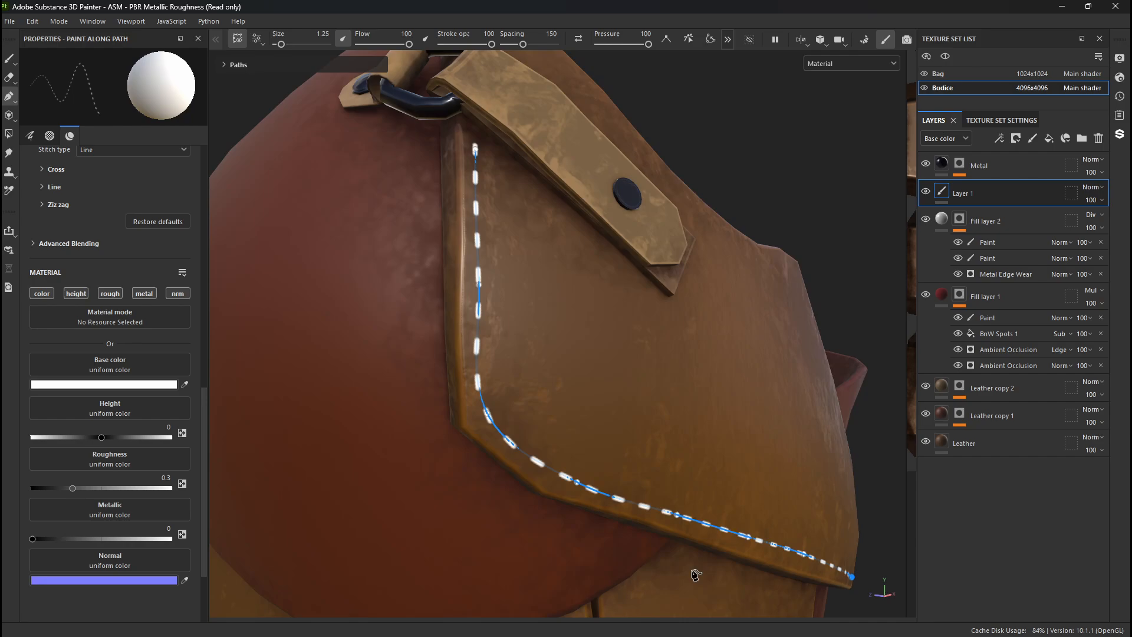
middle_click_drag(564, 470, 524, 429, "alt")
left_click_drag(524, 429, 475, 416, "alt")
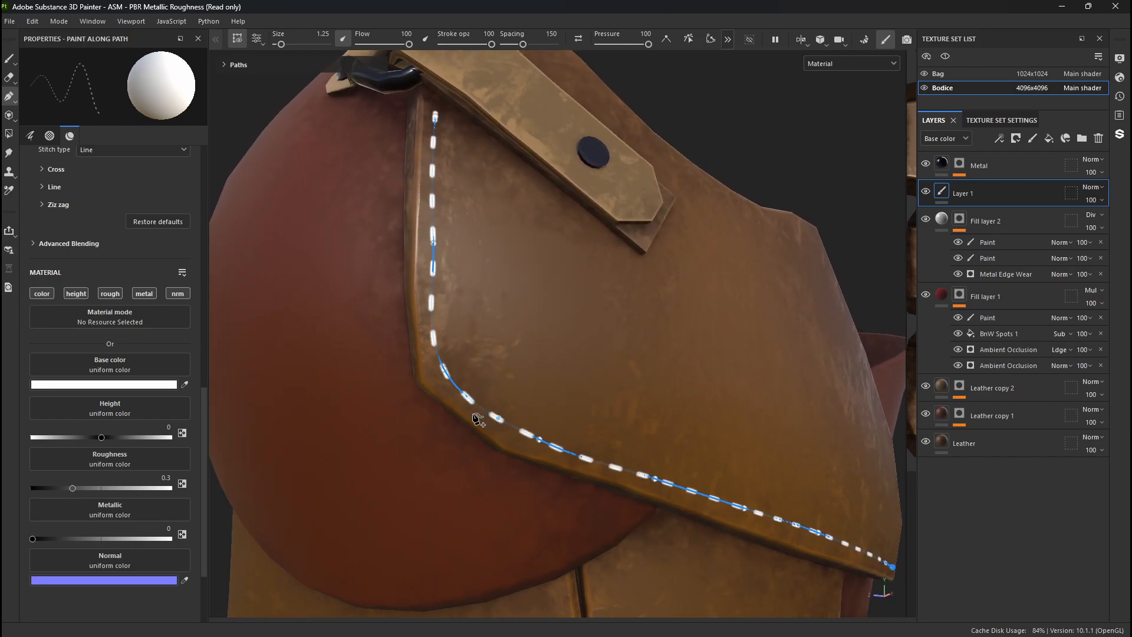
left_click(443, 363)
left_click_drag(444, 369, 431, 352)
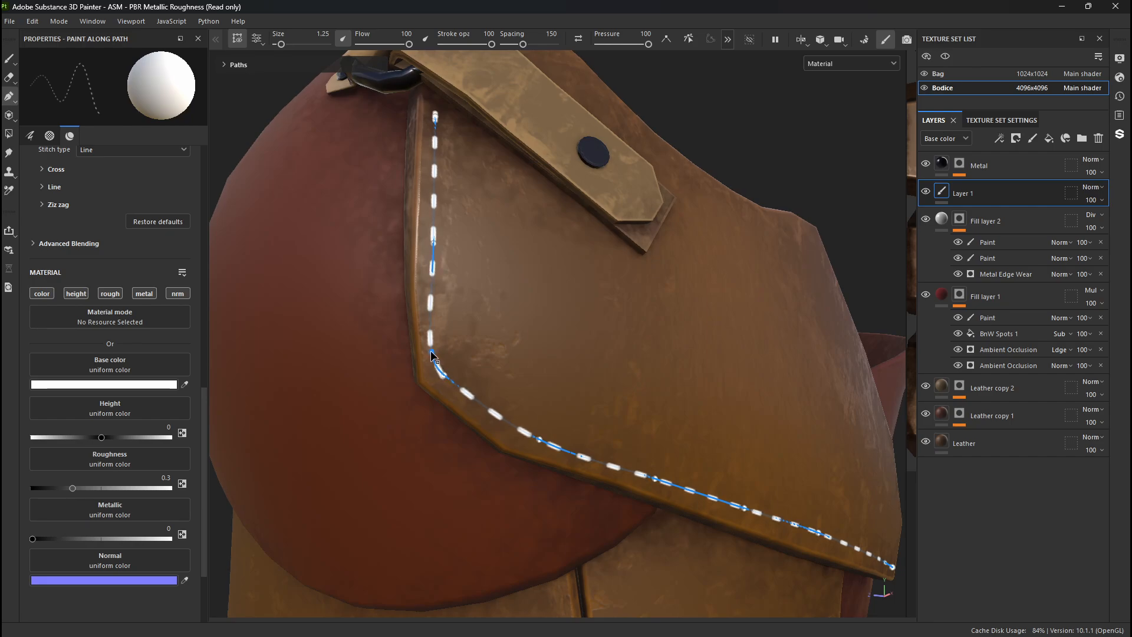
left_click(523, 430)
left_click_drag(523, 432, 565, 450)
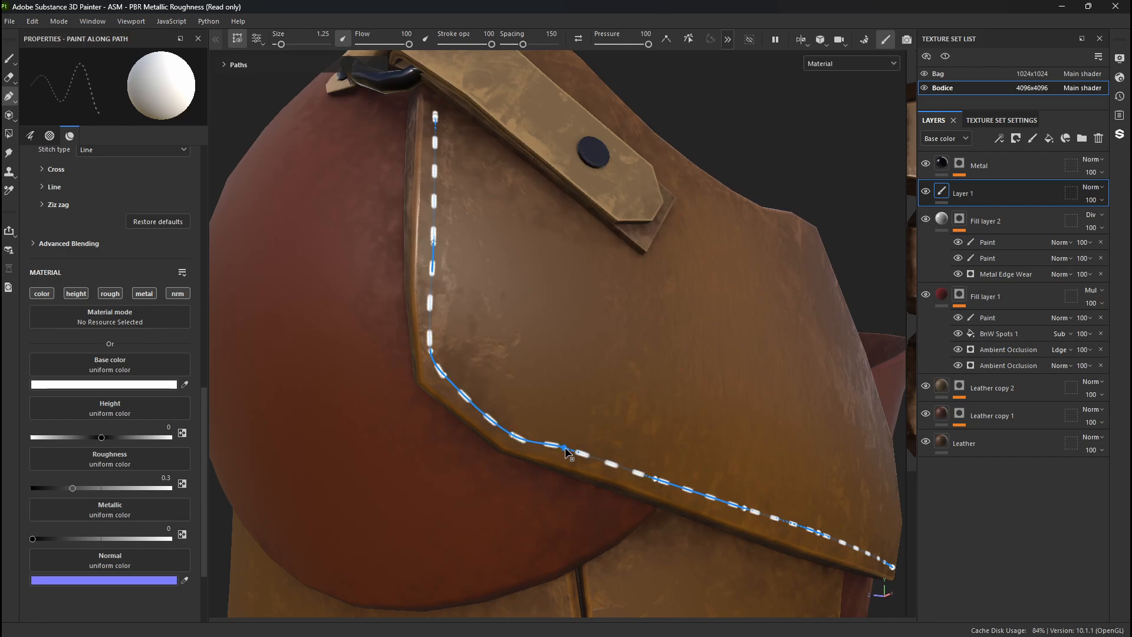
- Set the stitching's base color to the light tan CFA674
left_click(102, 385)
left_click_drag(486, 362, 499, 320)
left_click(588, 392)
left_click(589, 399)
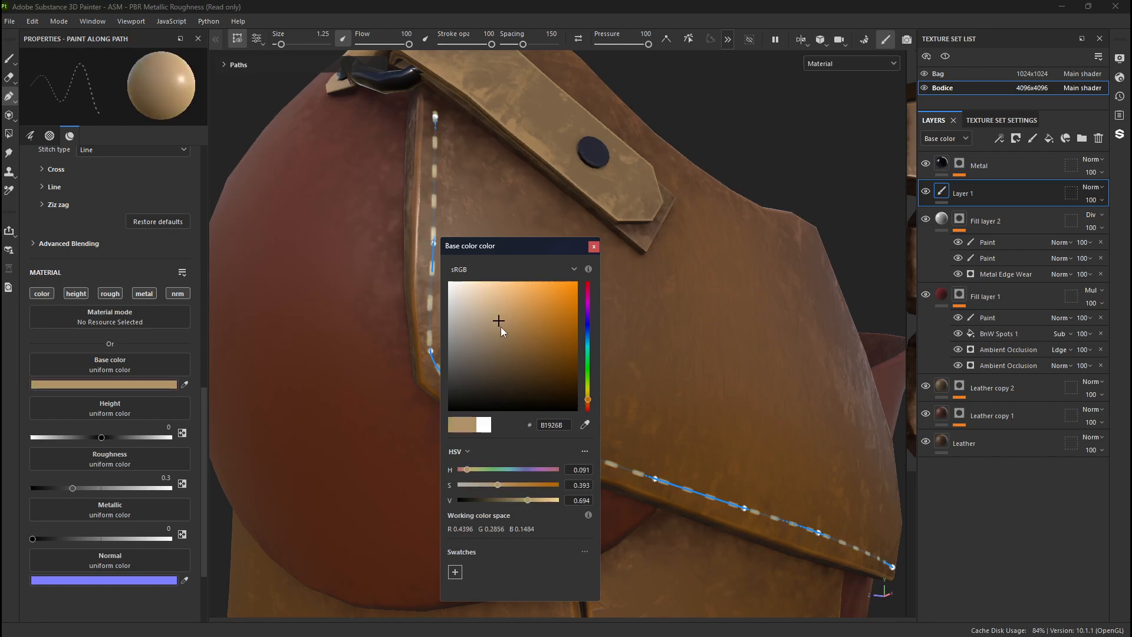
left_click(505, 305)
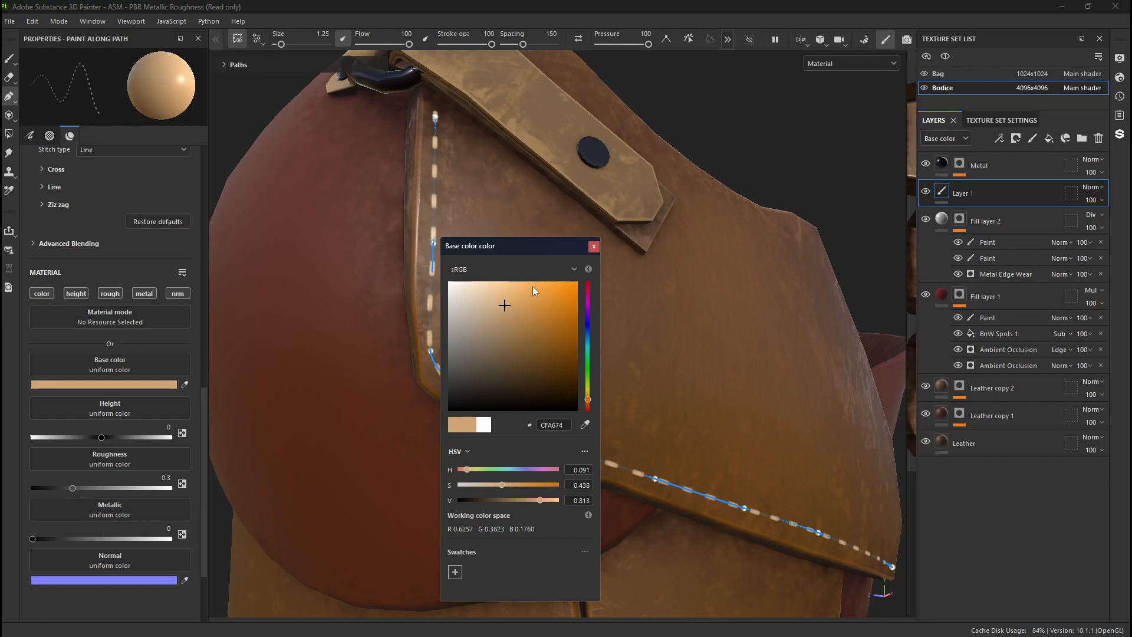
left_click(594, 247)
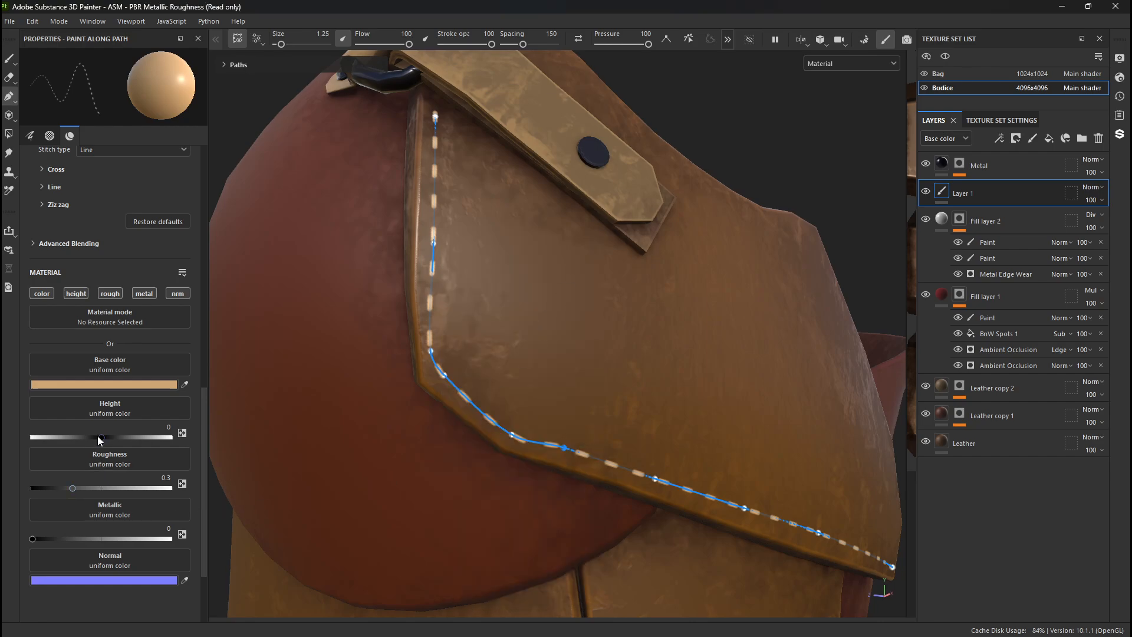
- Set the stitching's height to 0.0417 and roughness to 0.7667, and turn off its metallic channel
left_click_drag(103, 439, 105, 439)
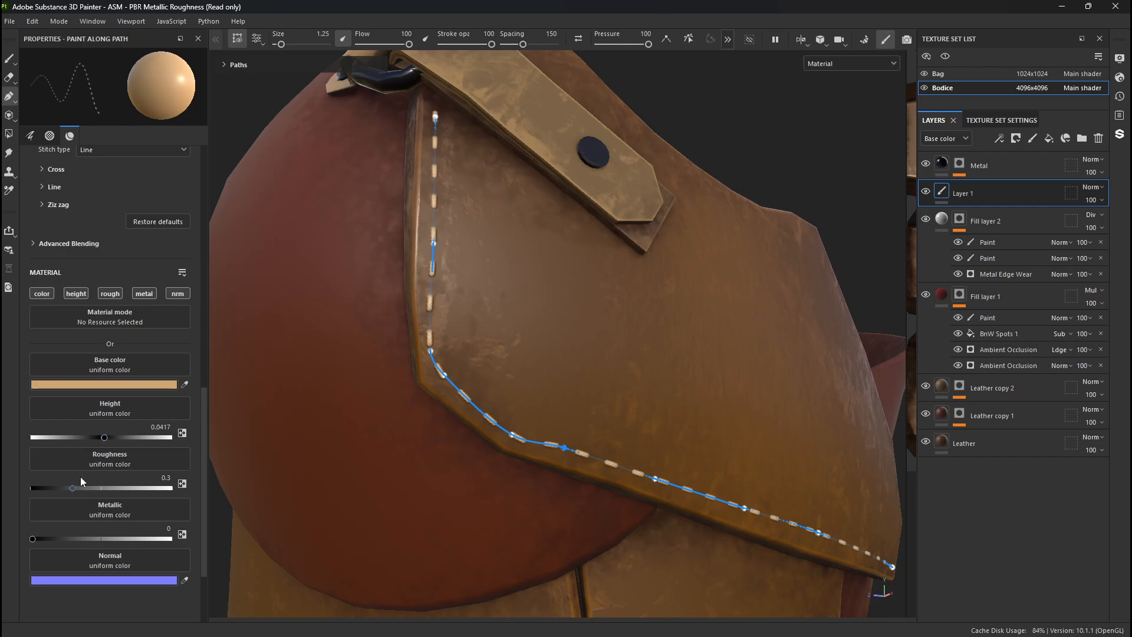
left_click_drag(71, 489, 139, 487)
left_click(141, 298)
left_click_drag(424, 316, 637, 342, "alt")
right_click_drag(637, 342, 486, 425, "alt")
left_click_drag(486, 424, 432, 417, "alt")
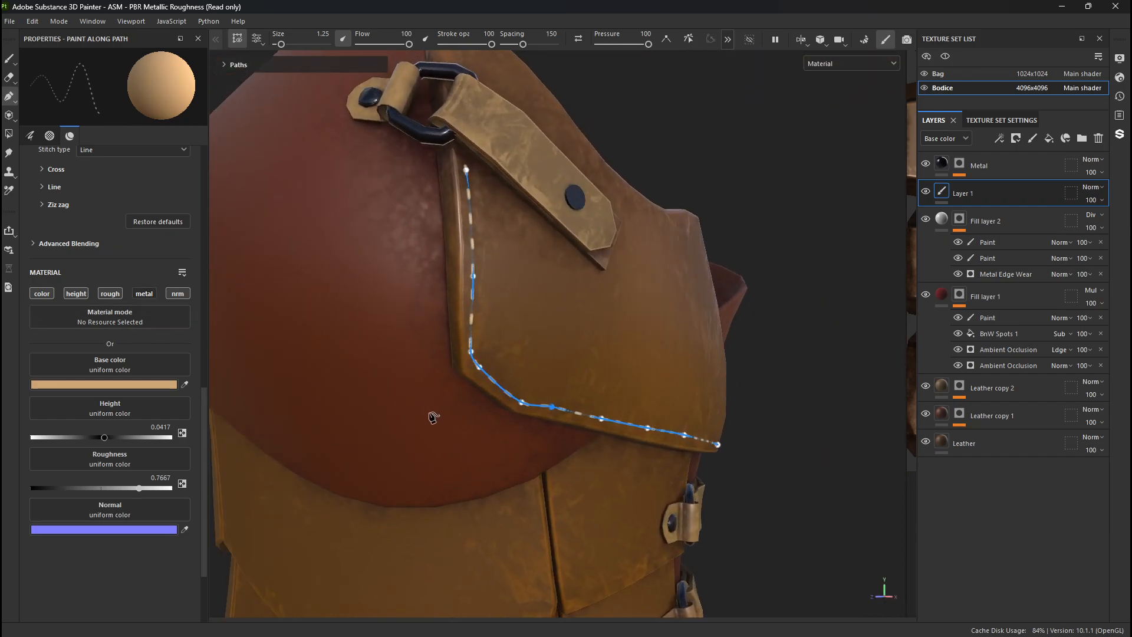
- Move the stitch path point just behind the plate's front corner down along the lower edge to remove the bump
middle_click_drag(432, 417, 385, 382, "alt")
left_click_drag(479, 345, 510, 328, "alt")
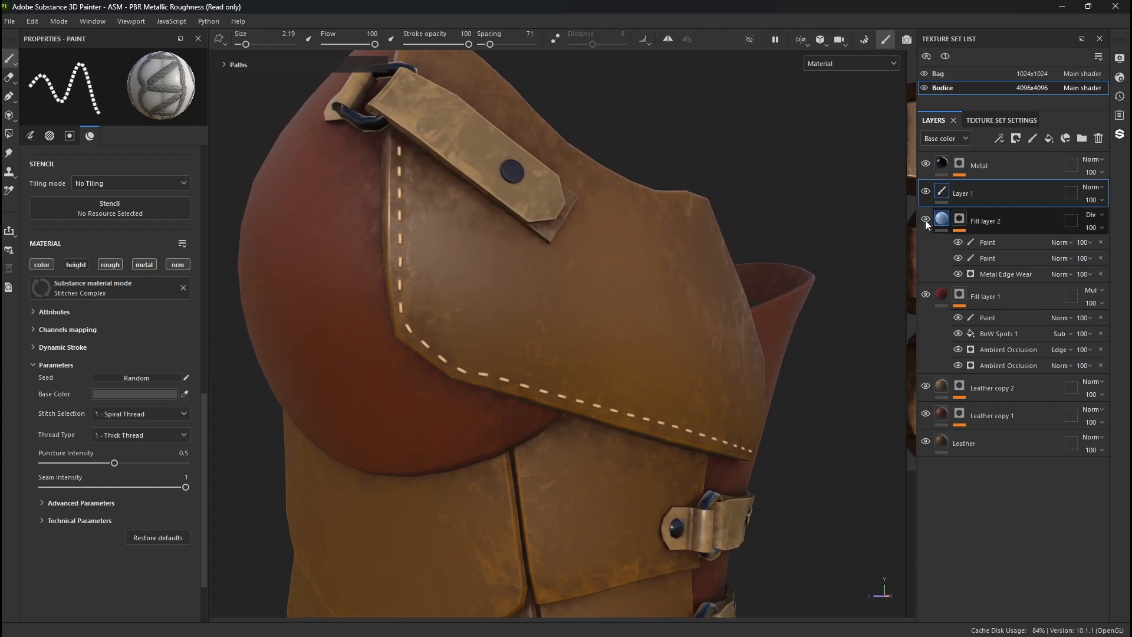
left_click(9, 102)
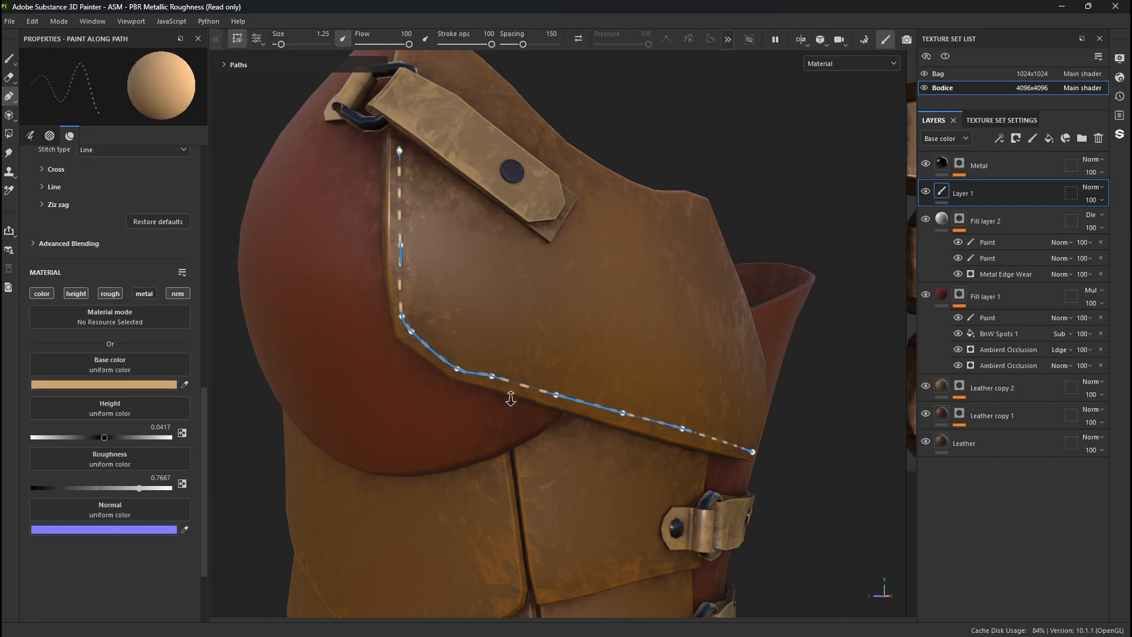
scroll(504, 387, "up", 4)
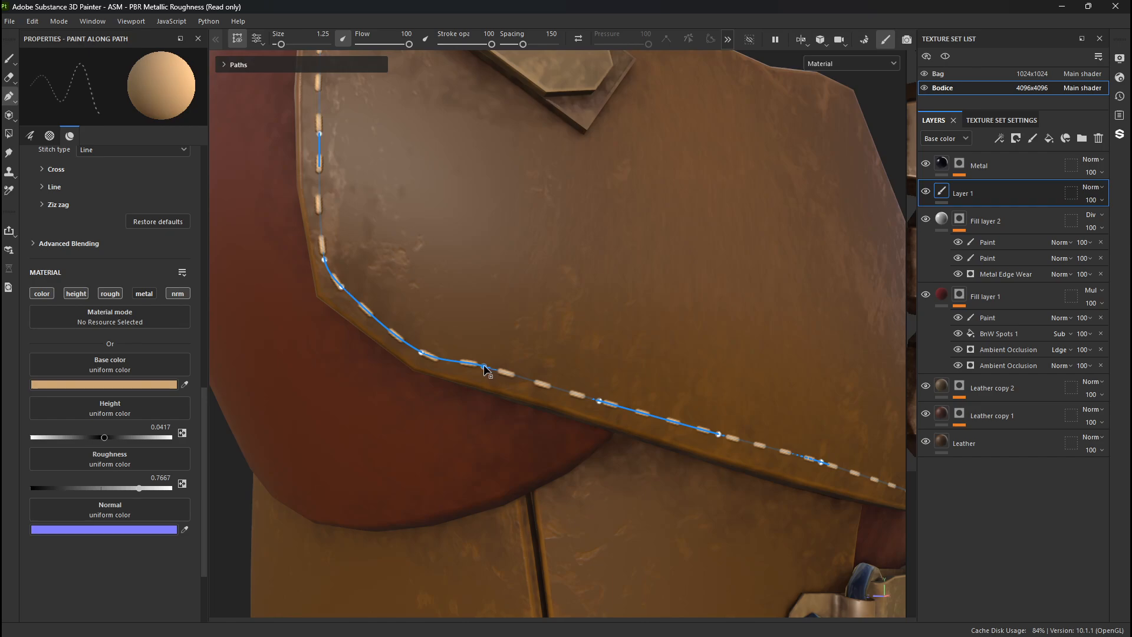
left_click_drag(483, 369, 515, 383)
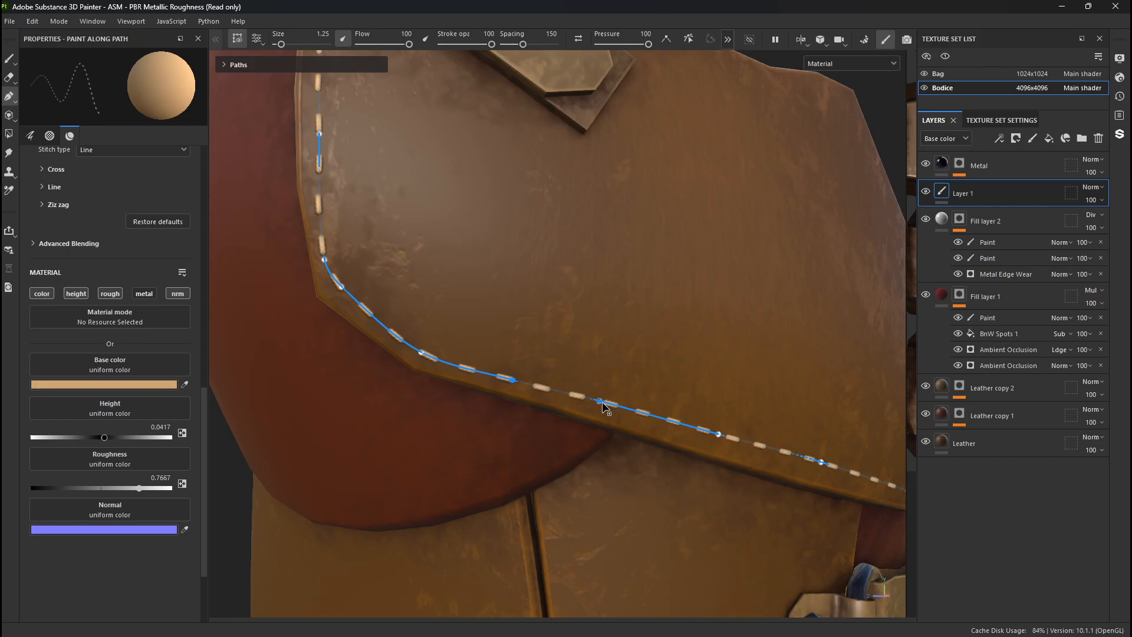
- Nudge the remaining stitch path points along the plate's lower edge toward the rear corner to even out the line
left_click_drag(639, 413, 438, 296, "alt")
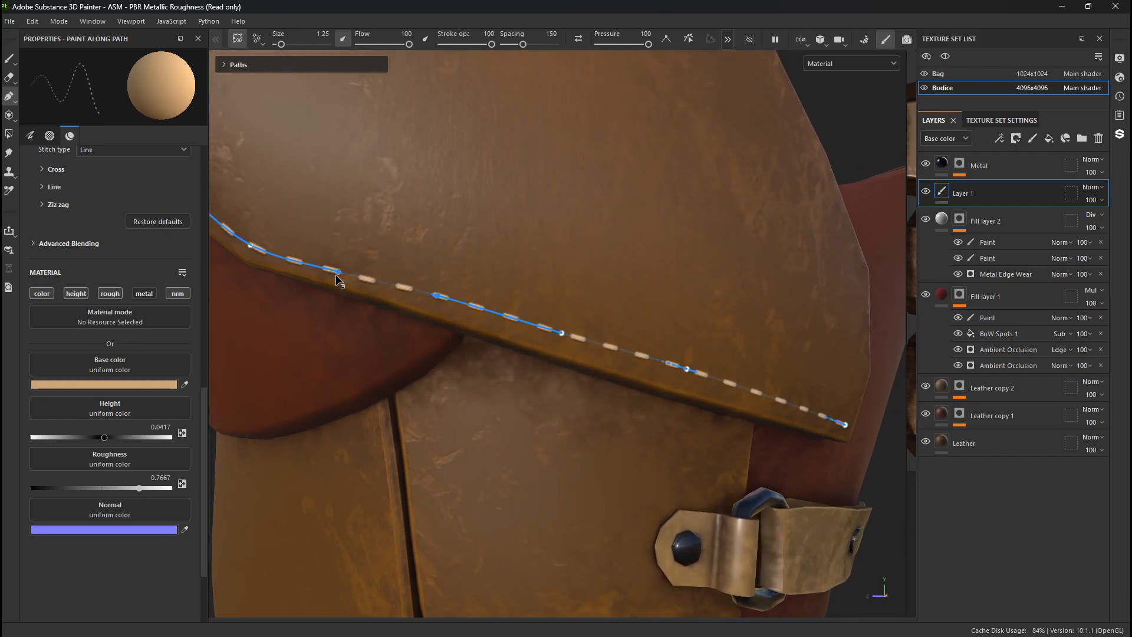
mouse_move(339, 273)
left_mouse_down()
mouse_move(339, 288)
mouse_move(345, 272)
left_mouse_up()
left_click_drag(583, 325, 513, 308, "alt")
middle_click_drag(513, 309, 295, 265, "alt")
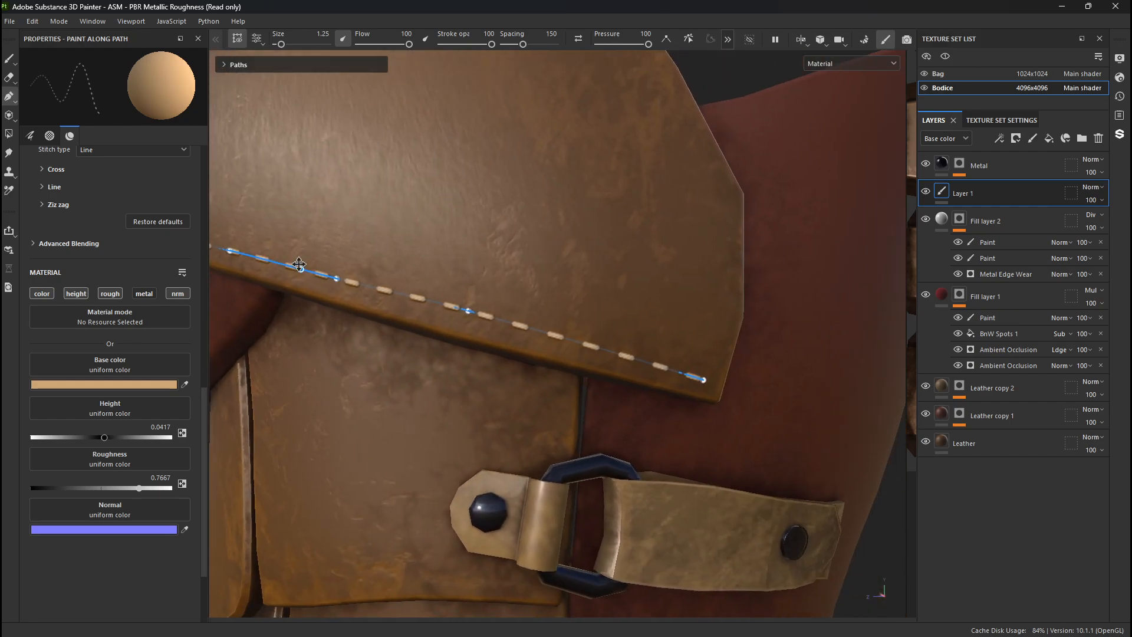
left_click_drag(452, 307, 457, 315)
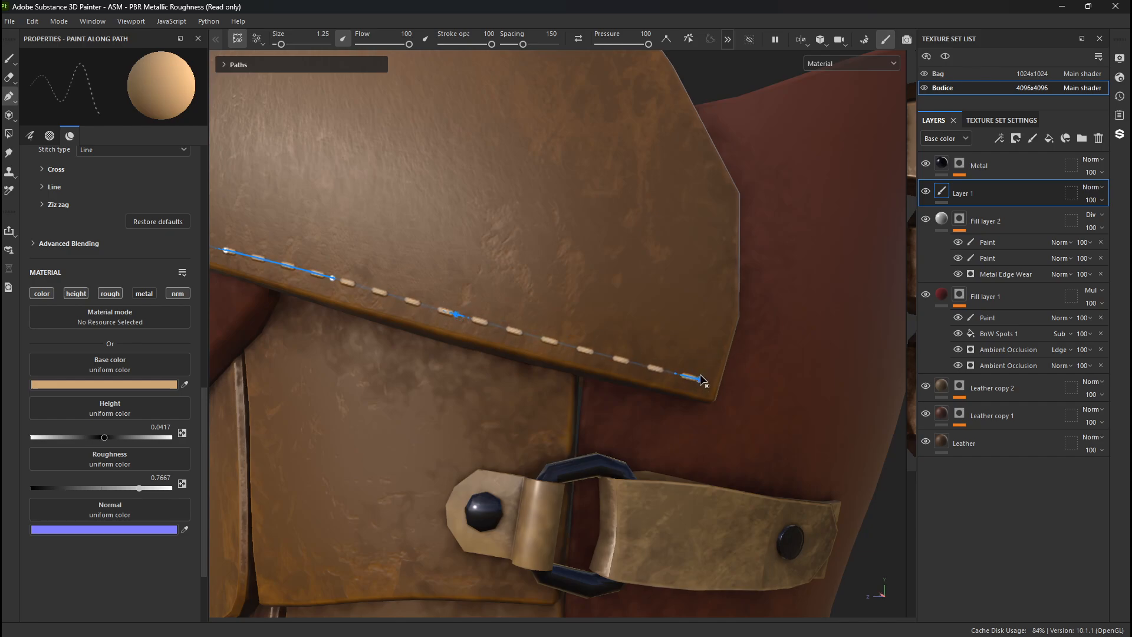
left_click_drag(699, 379, 702, 373)
- Inspect the plate's stitching and the surrounding Bodice materials from several angles and distances
right_click_drag(701, 373, 581, 306, "alt")
left_click_drag(581, 306, 475, 235, "alt")
middle_click_drag(475, 236, 544, 303, "alt")
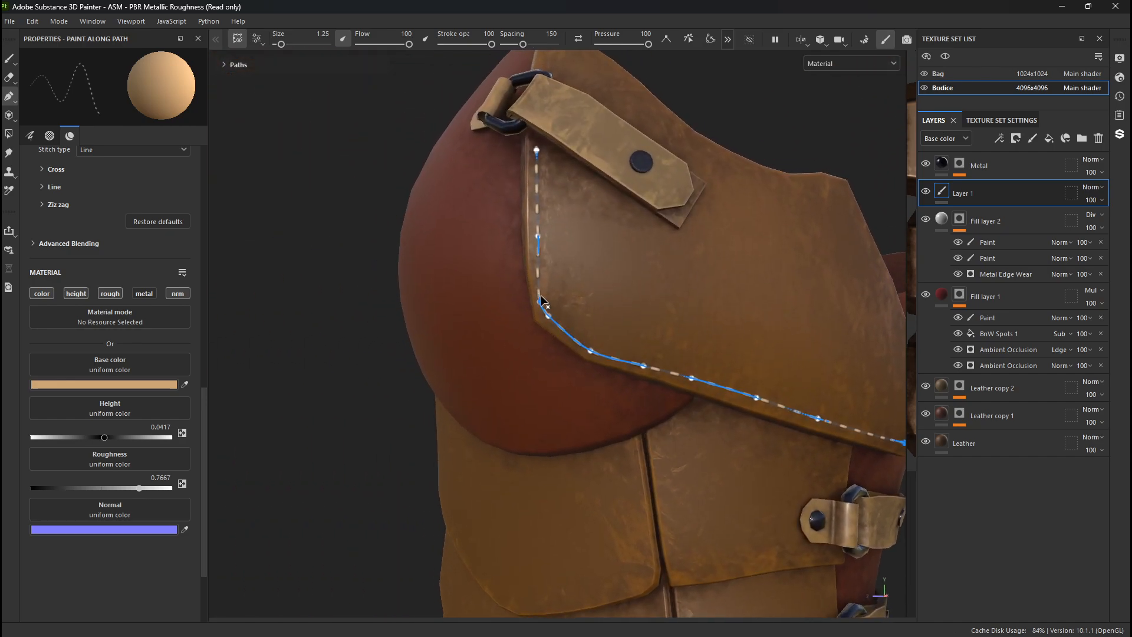
left_click_drag(543, 303, 575, 299, "alt")
right_click_drag(575, 299, 694, 409, "alt")
key("1")
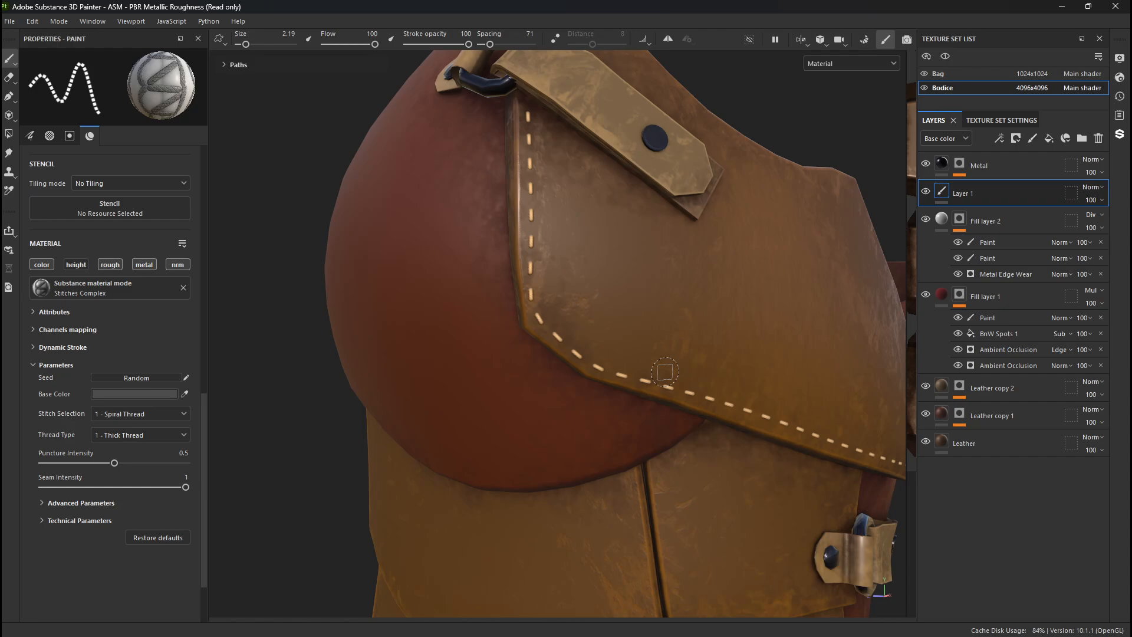
right_click_drag(666, 320, 581, 259, "alt")
middle_click_drag(581, 260, 649, 295, "alt")
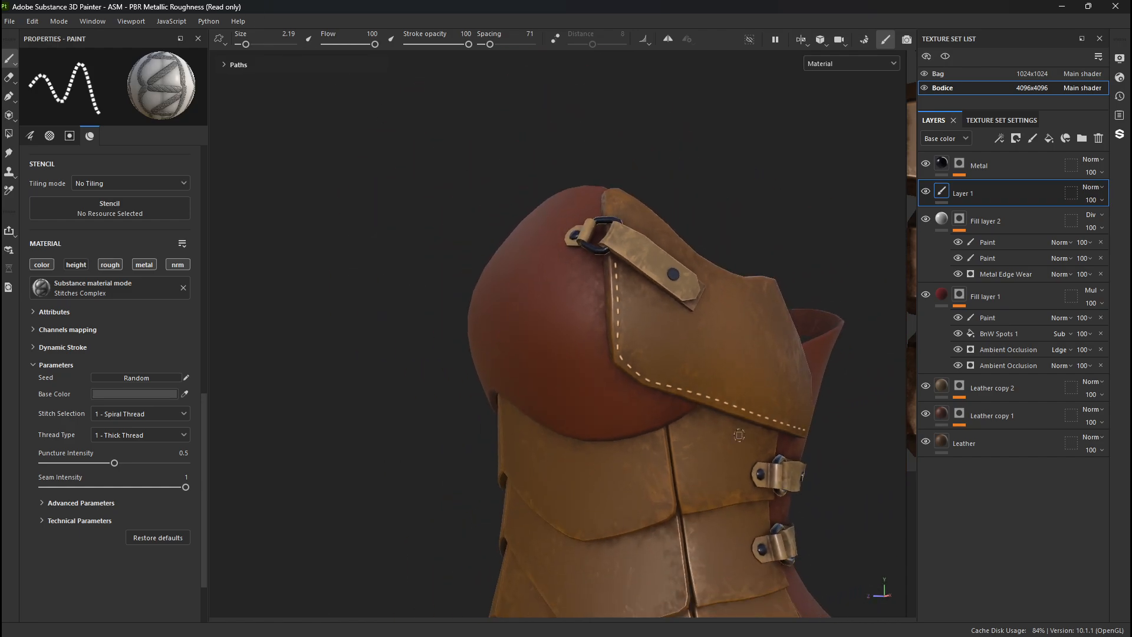
left_click_drag(739, 436, 781, 441, "alt")
middle_click_drag(667, 459, 589, 402, "alt")
right_click_drag(589, 403, 265, 426, "alt")
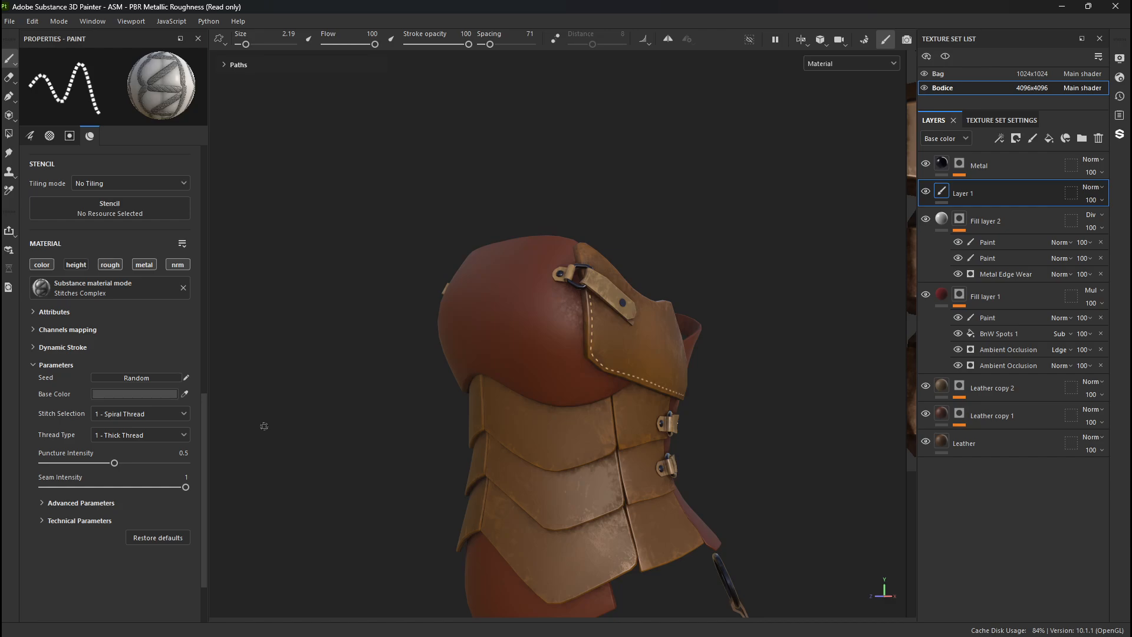
right_click_drag(508, 375, 601, 635, "alt")
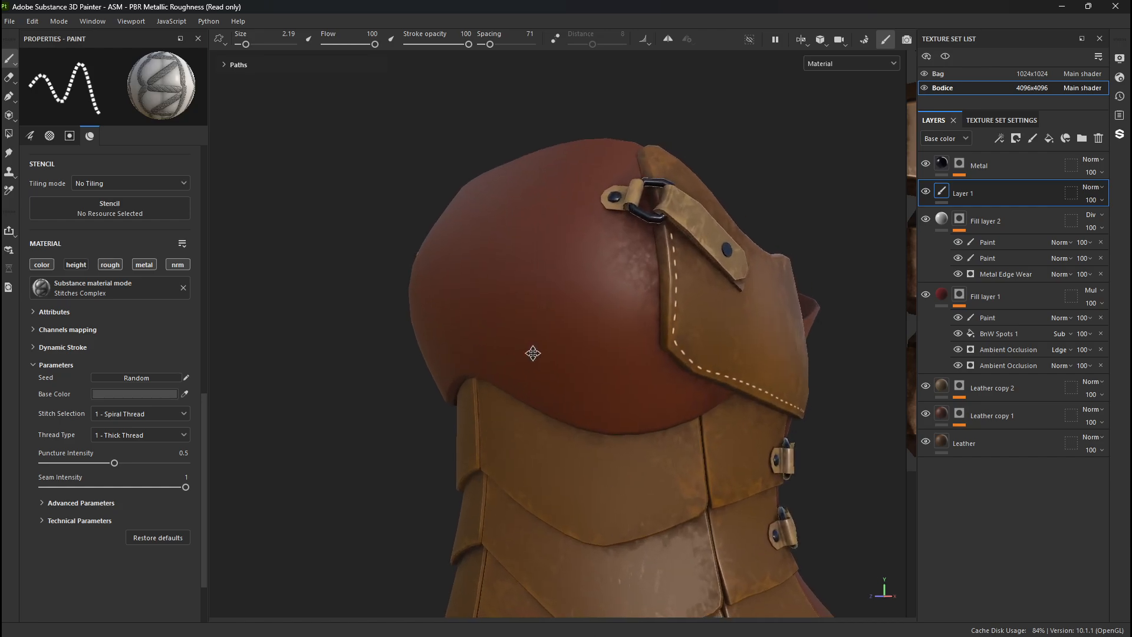
middle_click_drag(534, 354, 377, 280, "alt")
left_click_drag(377, 280, 525, 331, "alt")
middle_click_drag(525, 330, 726, 437, "alt")
right_click_drag(726, 437, 614, 397, "alt")
left_click_drag(614, 397, 582, 407, "alt")
right_click_drag(596, 481, 382, 293, "alt")
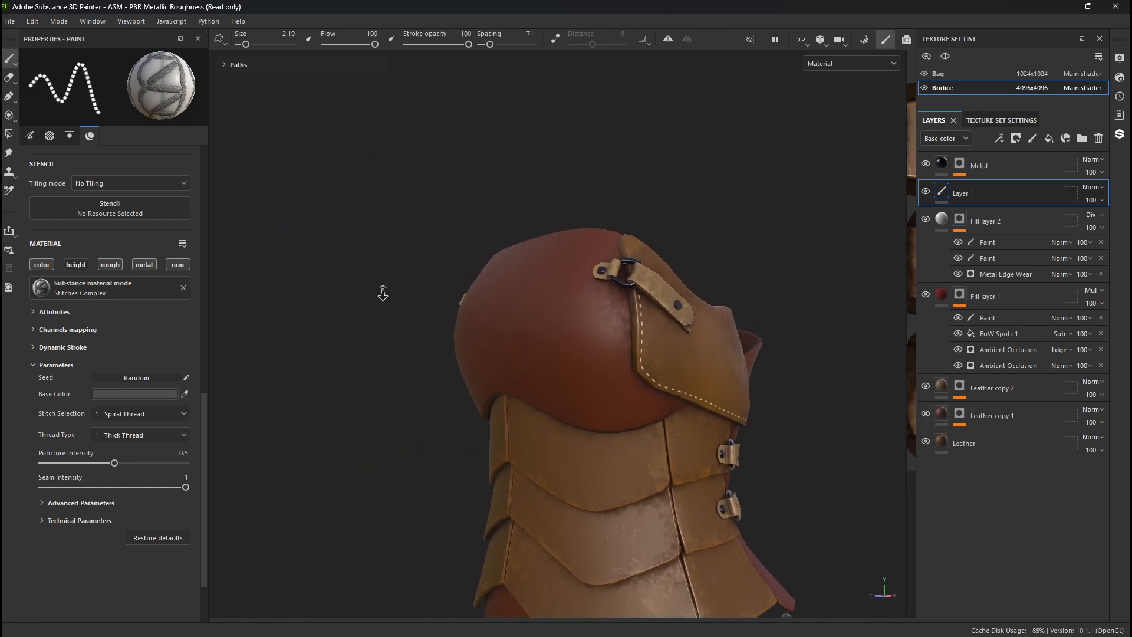
middle_click_drag(471, 478, 417, 222, "alt")
right_click_drag(502, 331, 425, 283, "alt")
left_click_drag(425, 283, 607, 414, "alt")
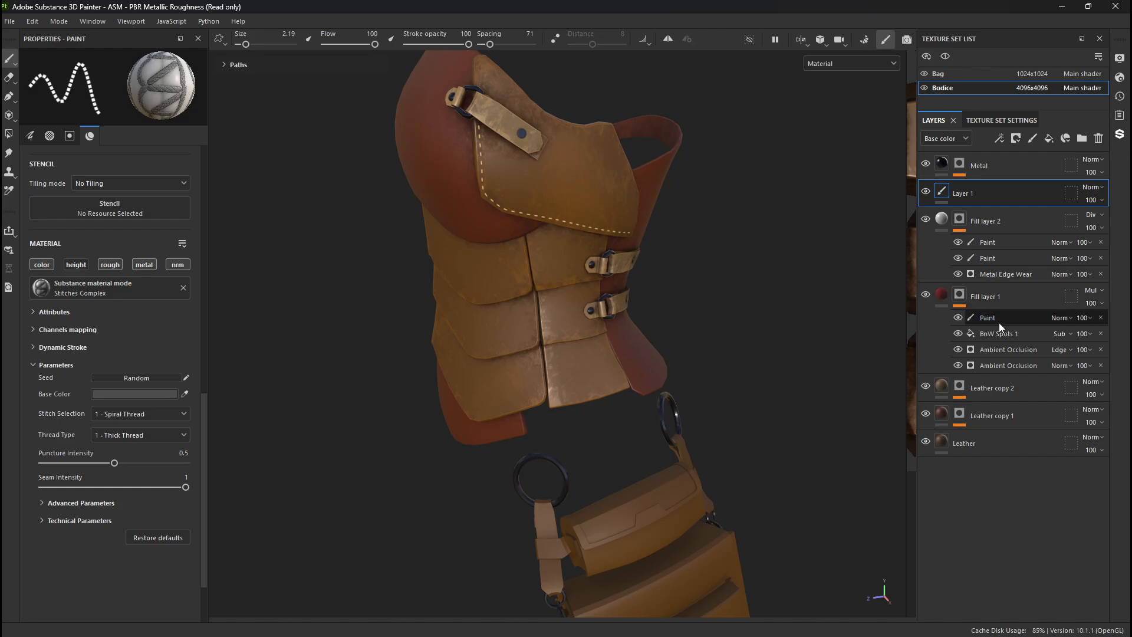
- Set the base color of Fill layer 1 to bright green 54FF00
left_click(943, 297)
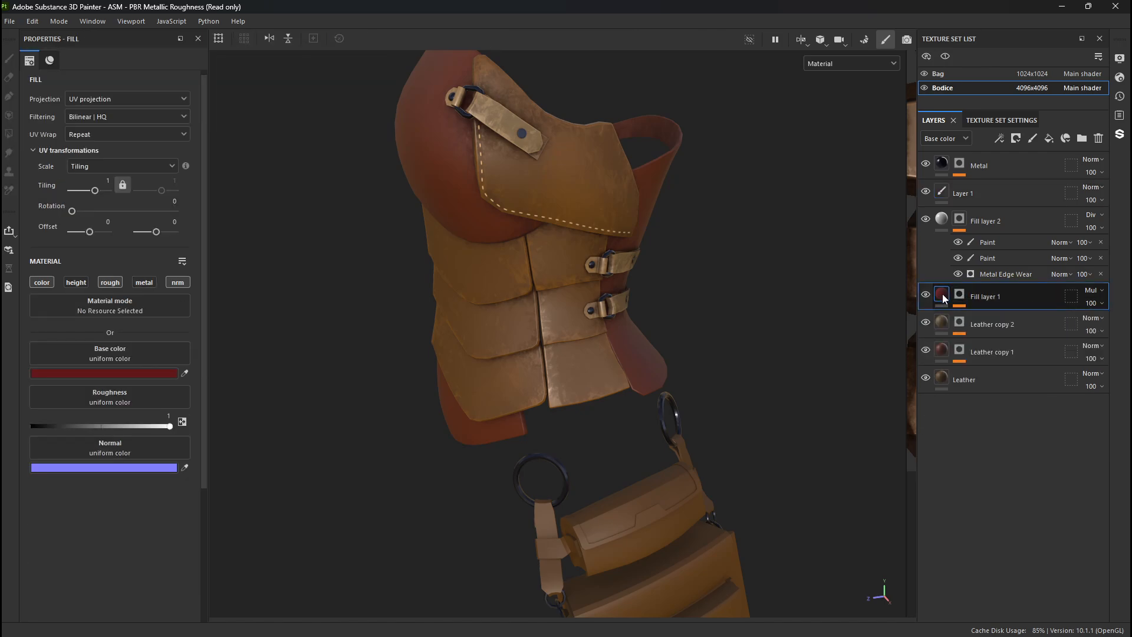
mouse_move(943, 298)
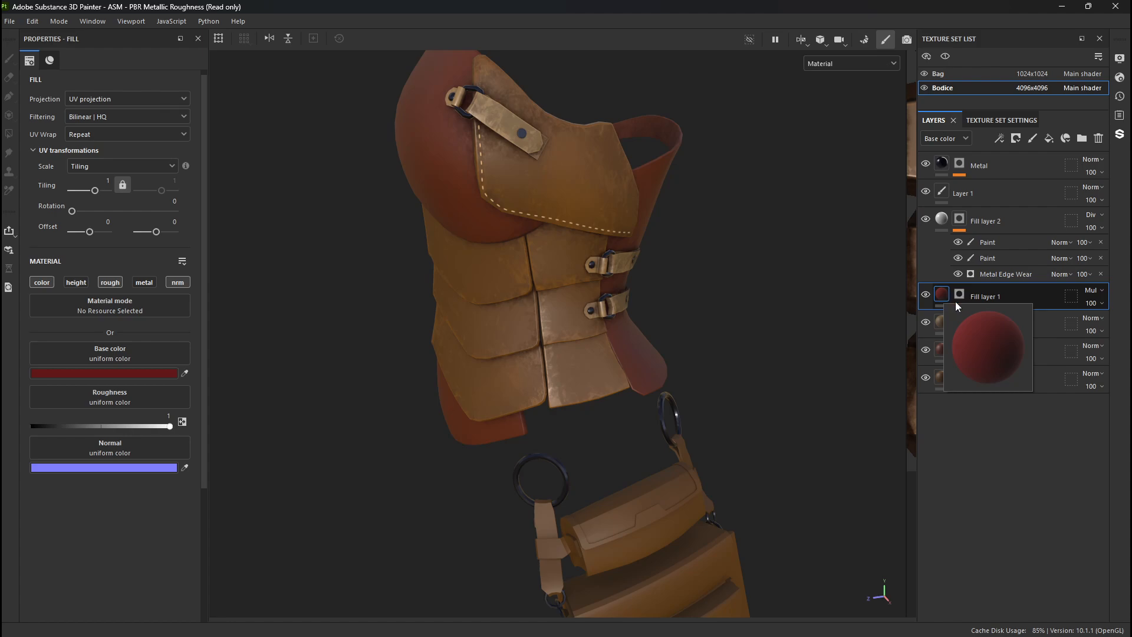
left_click(956, 302)
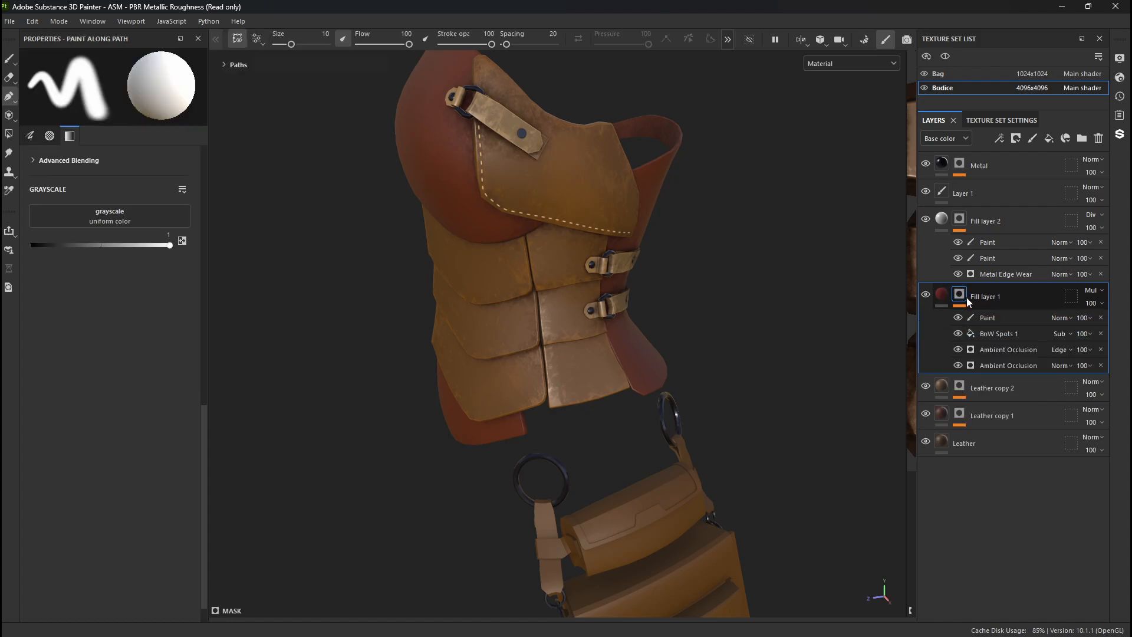
left_click(942, 295)
left_click(155, 371)
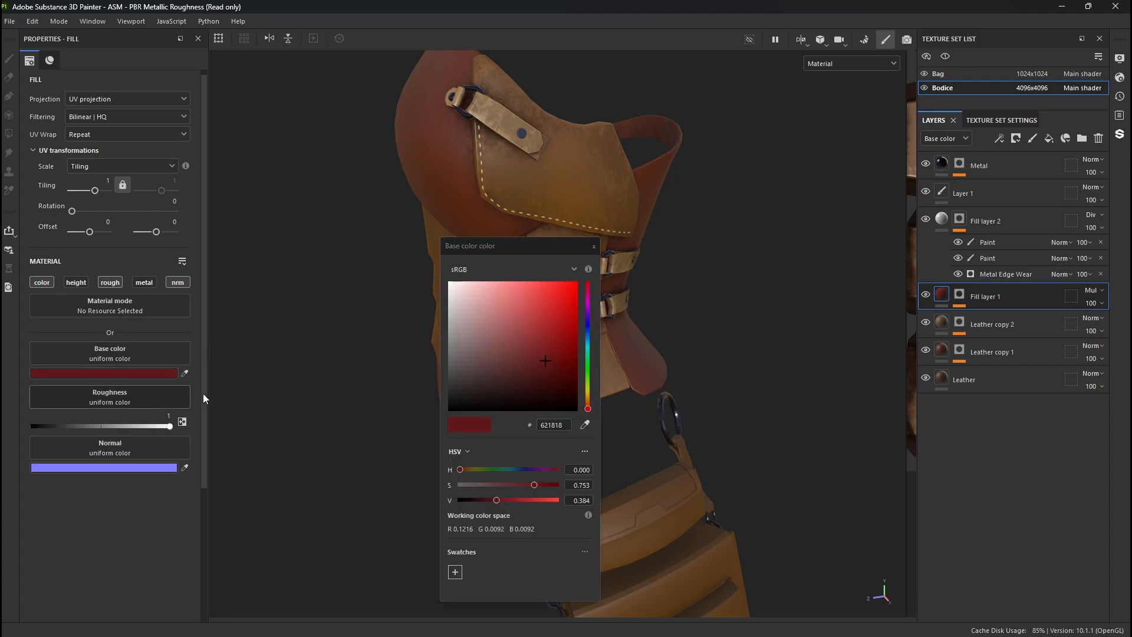
left_click(588, 375)
left_click(576, 300)
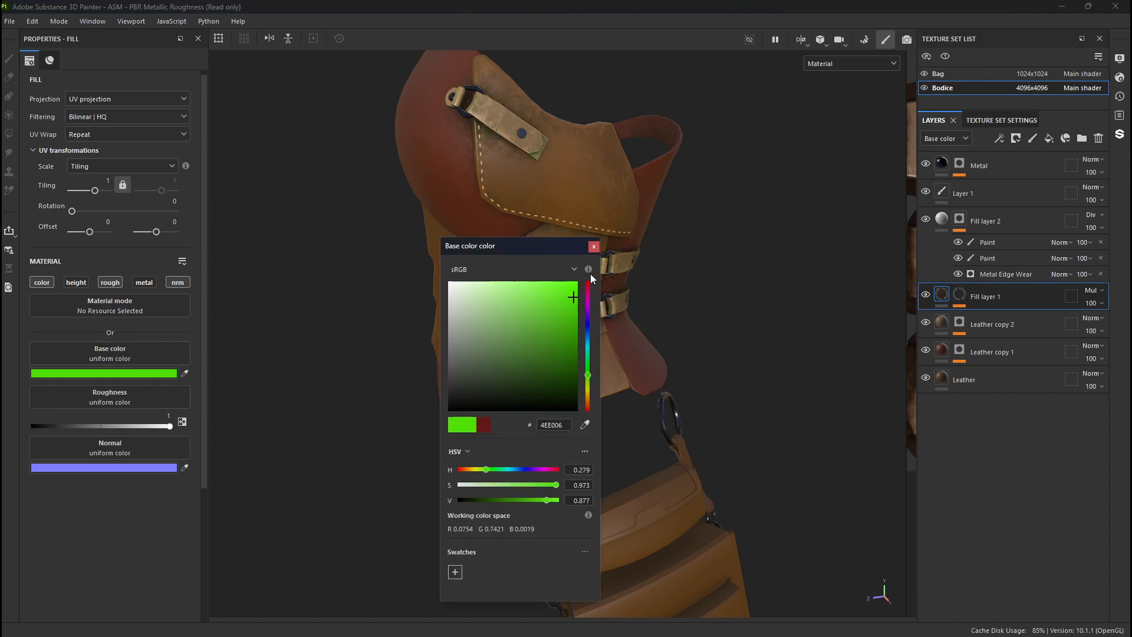
left_click(594, 247)
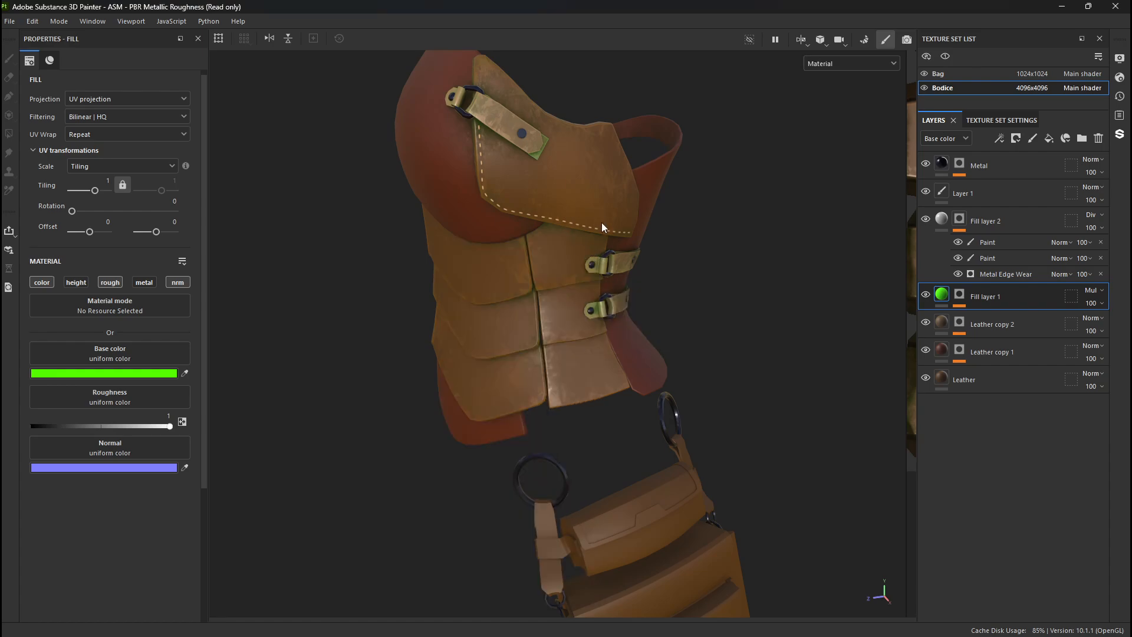
- Show only the base color channel in the viewport and set Fill layer 1's base color to brown 5F3F30
right_click_drag(495, 204, 838, 508, "alt")
left_click_drag(248, 136, 668, 334, "alt")
key("c")
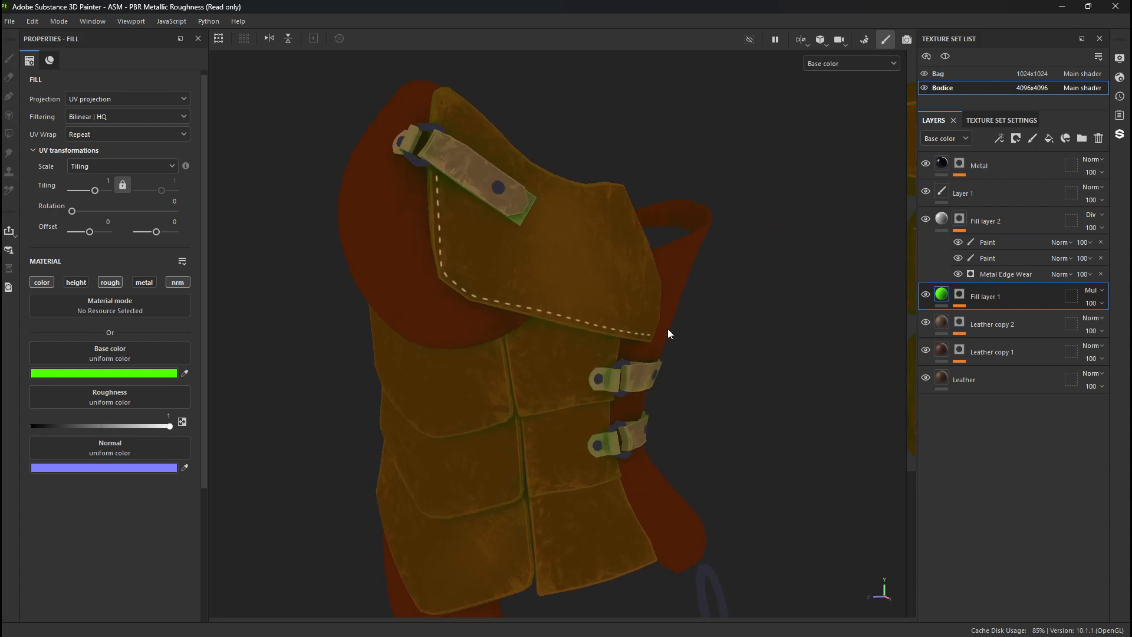
left_click(89, 375)
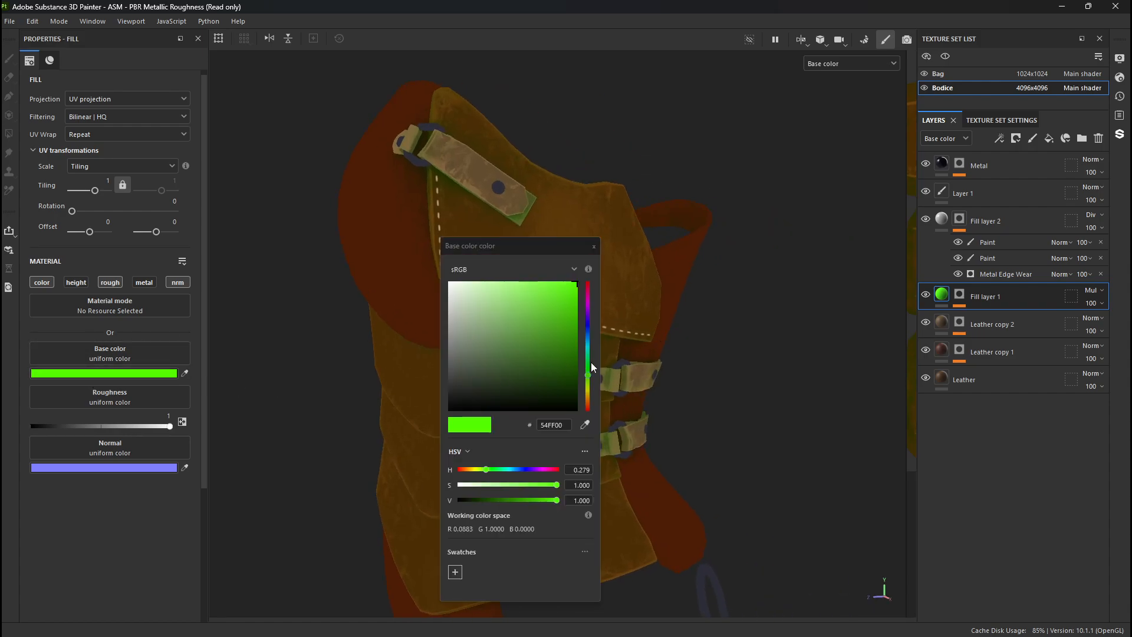
left_click(587, 405)
left_click(564, 377)
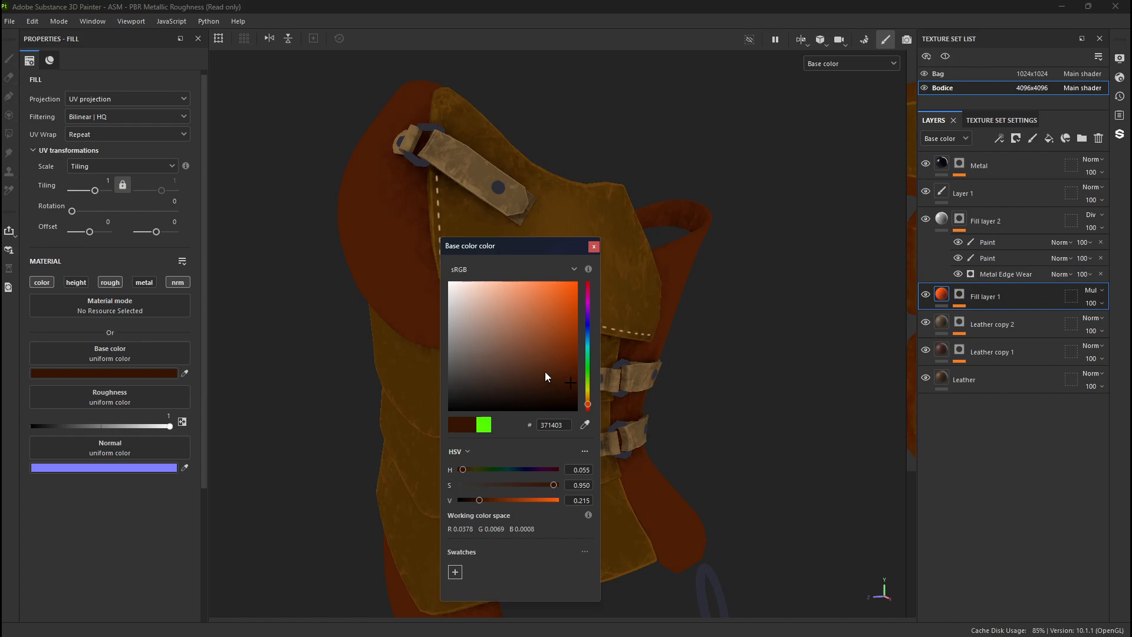
left_click_drag(550, 362, 434, 291)
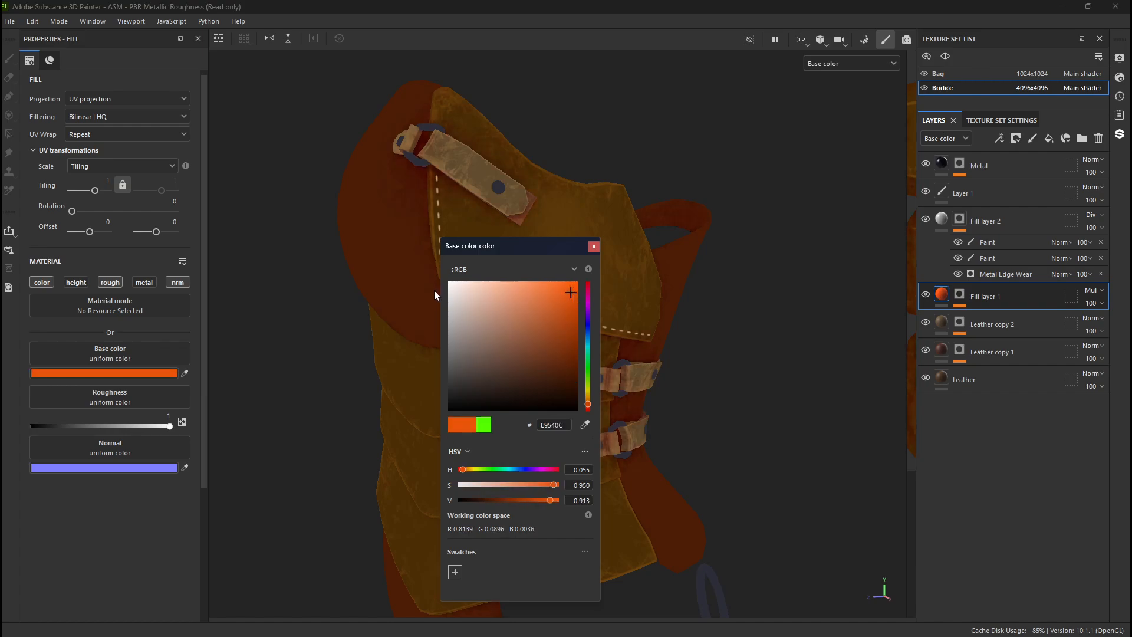
left_click(513, 361)
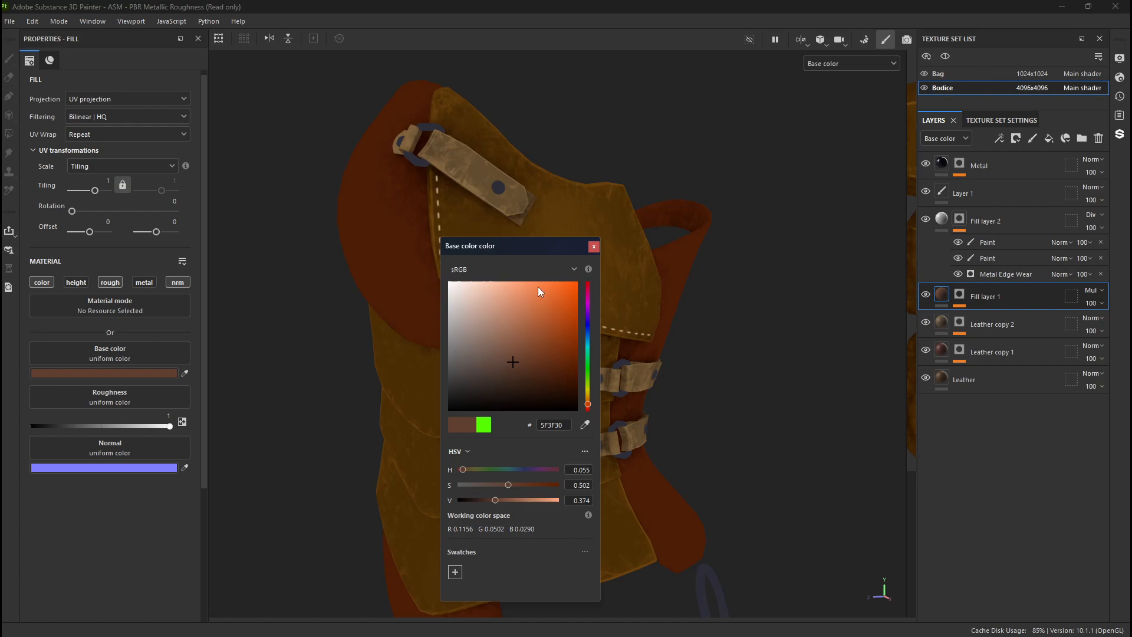
left_click(593, 247)
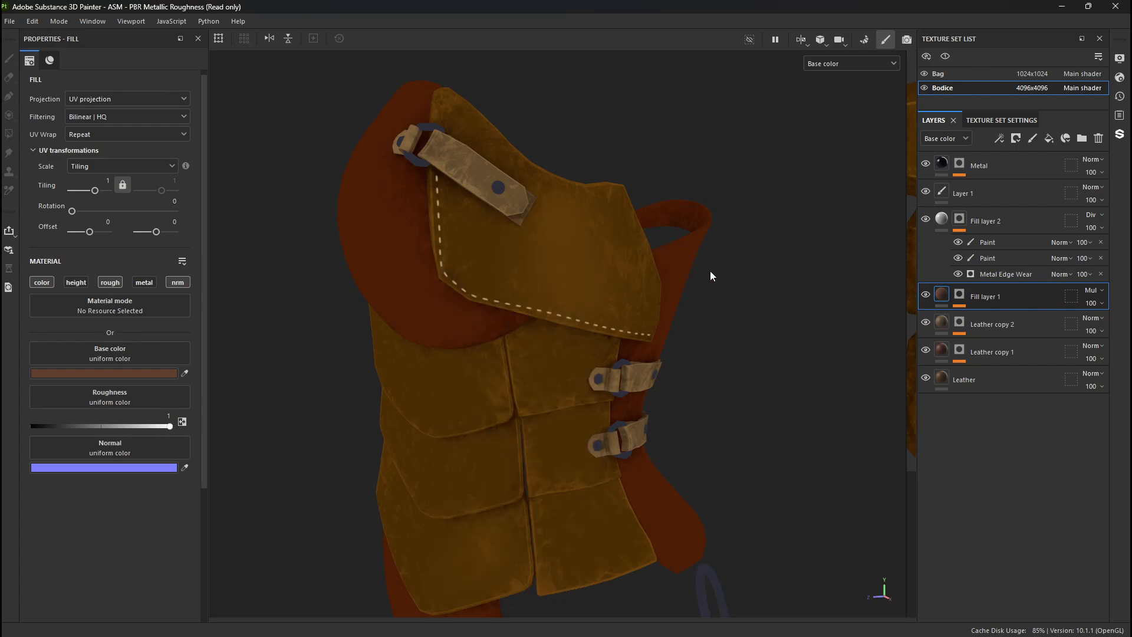
- Reopen the stitch path on Layer 1, nudge the point at the front corner's lower bend, and make it a sharp corner
left_click(943, 193)
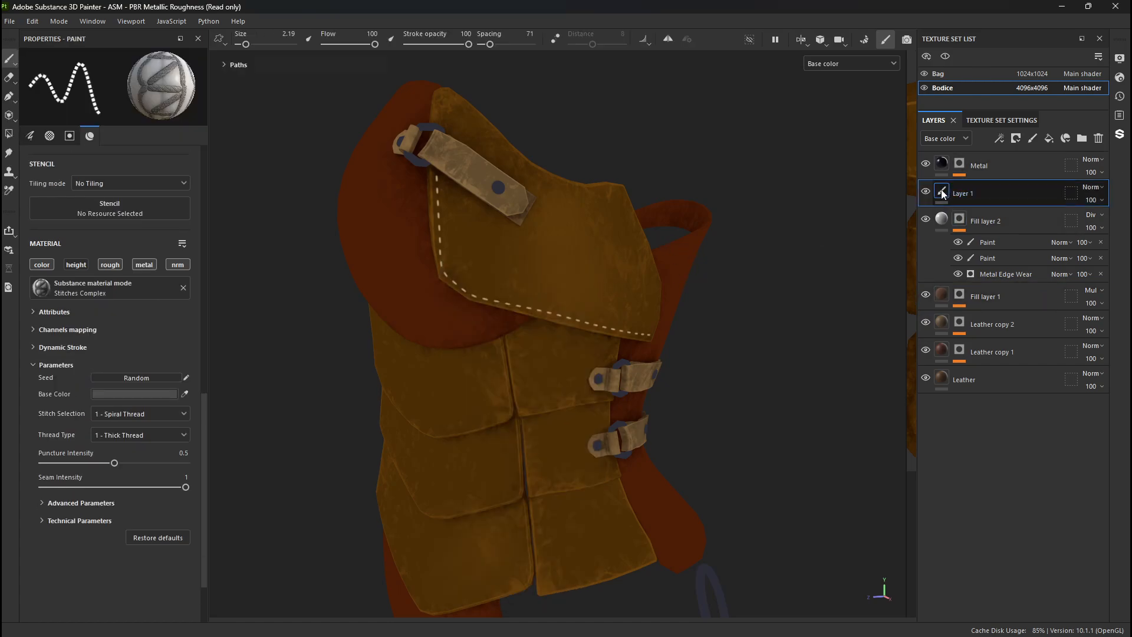
left_click(9, 96)
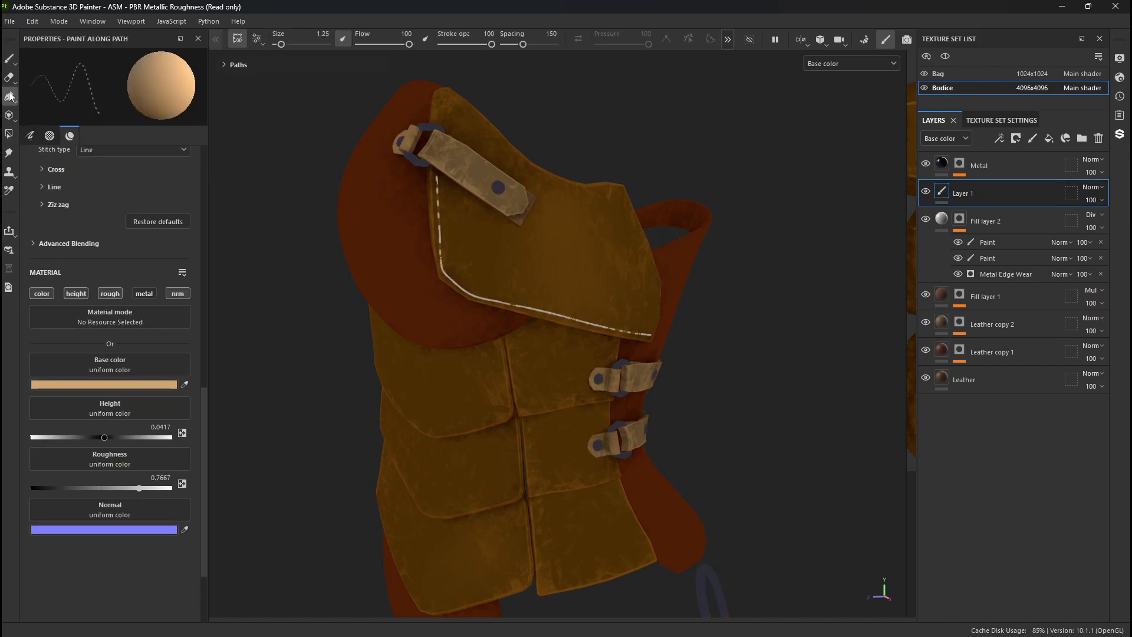
right_click_drag(482, 278, 844, 505, "alt")
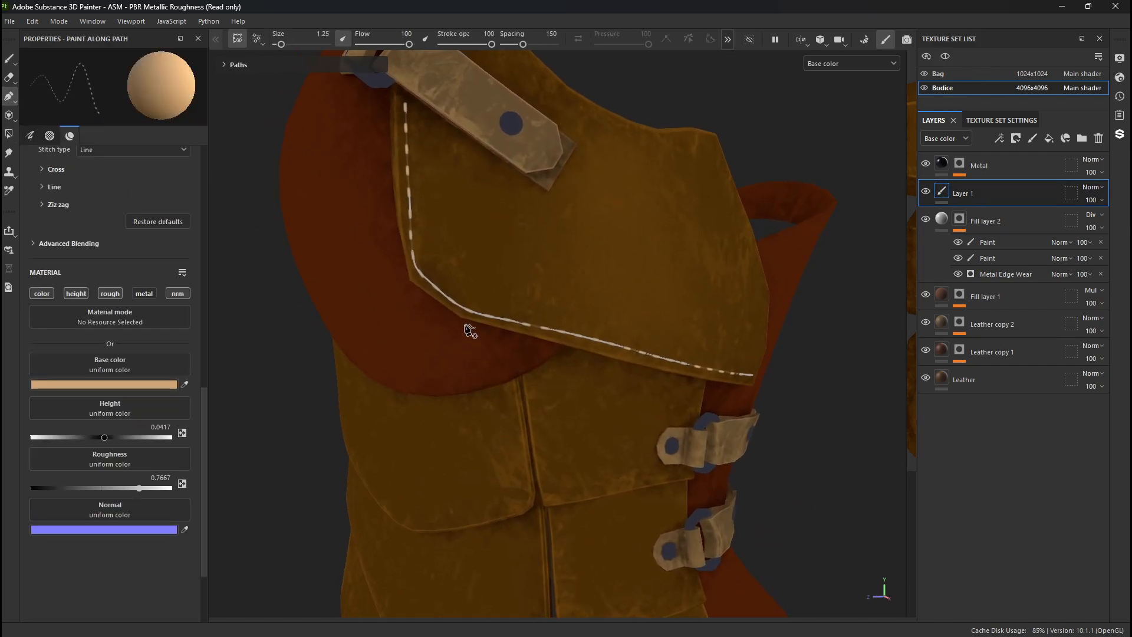
right_click_drag(470, 328, 1102, 576, "alt")
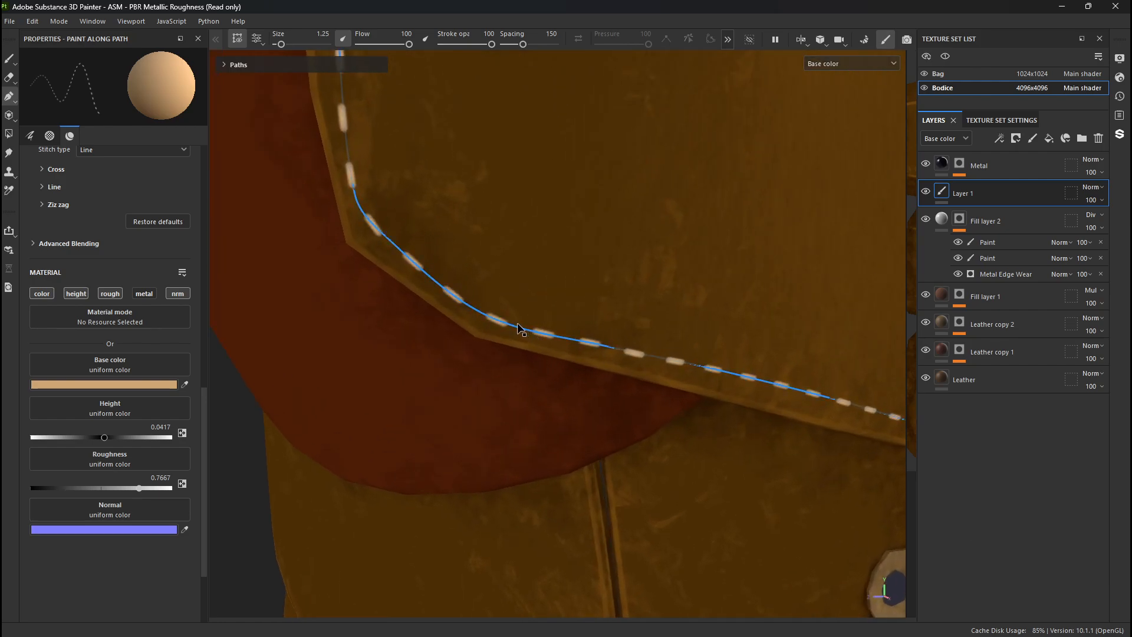
left_click(487, 315)
left_click_drag(487, 316, 490, 312)
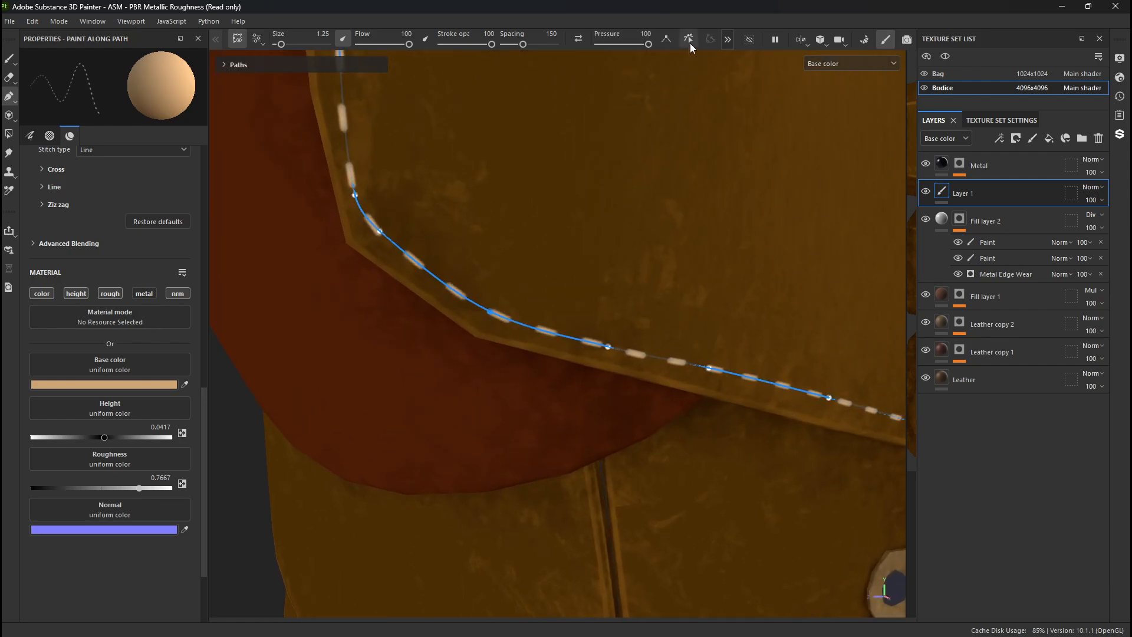
left_click(668, 40)
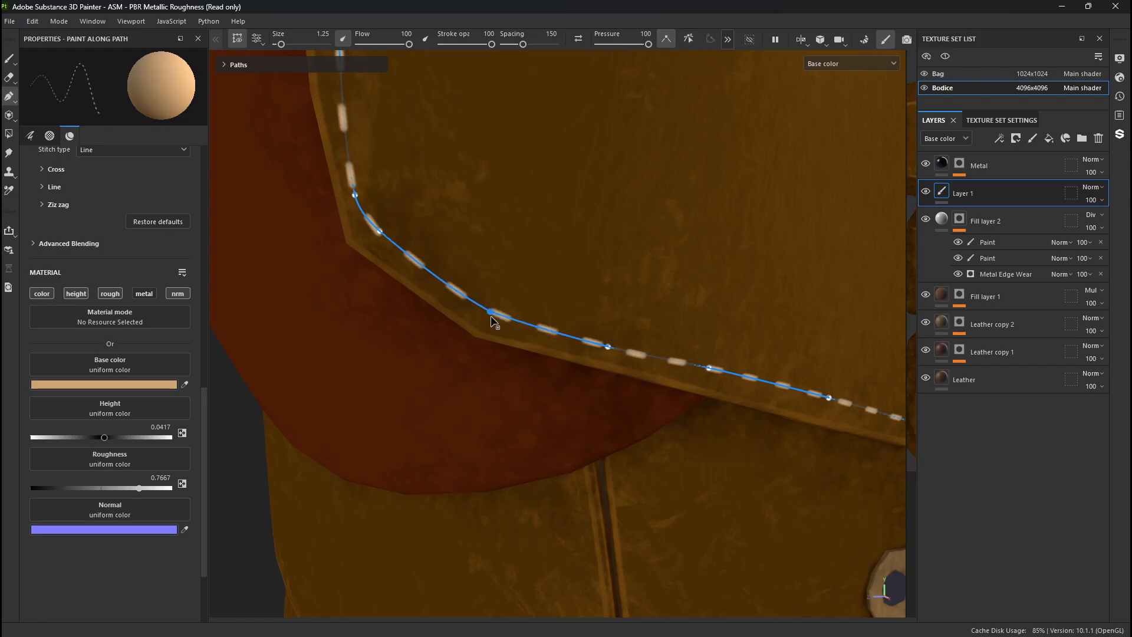
- Shift the stitch path point at the front corner's upper bend and convert it and the following point to sharp corners
left_click(356, 196)
left_click(667, 40)
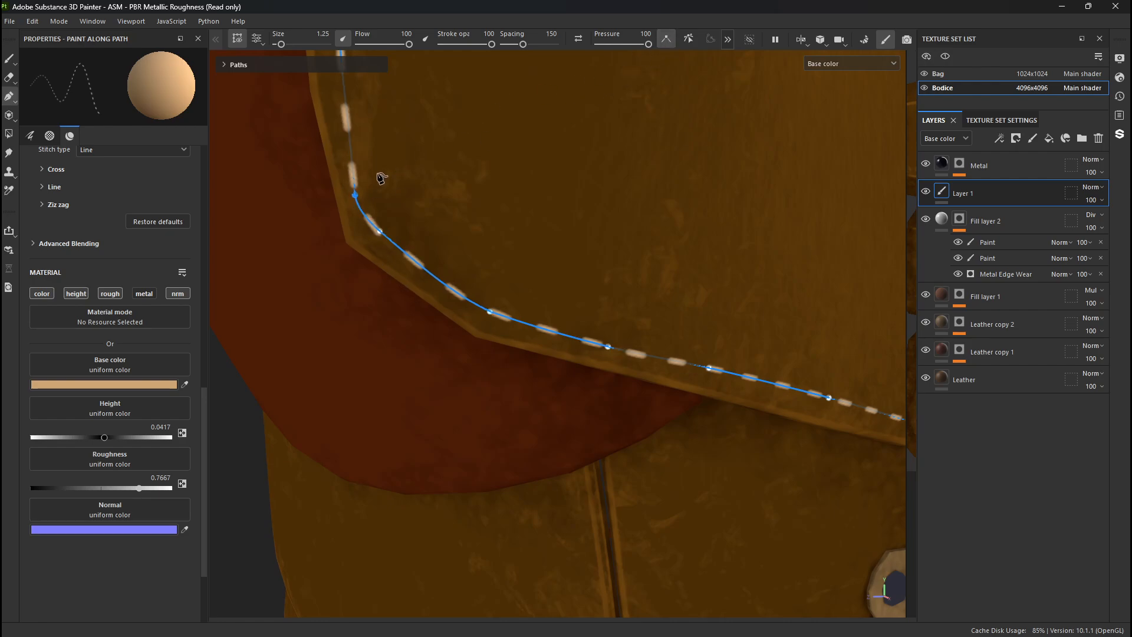
left_click_drag(354, 196, 361, 193)
left_click(380, 231)
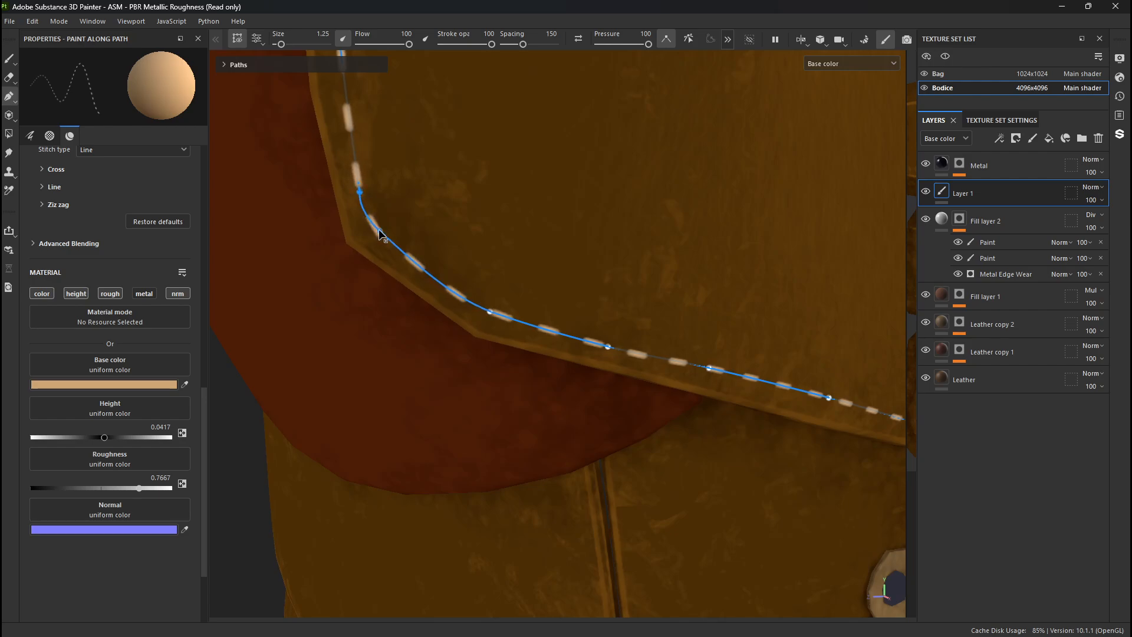
left_click(665, 39)
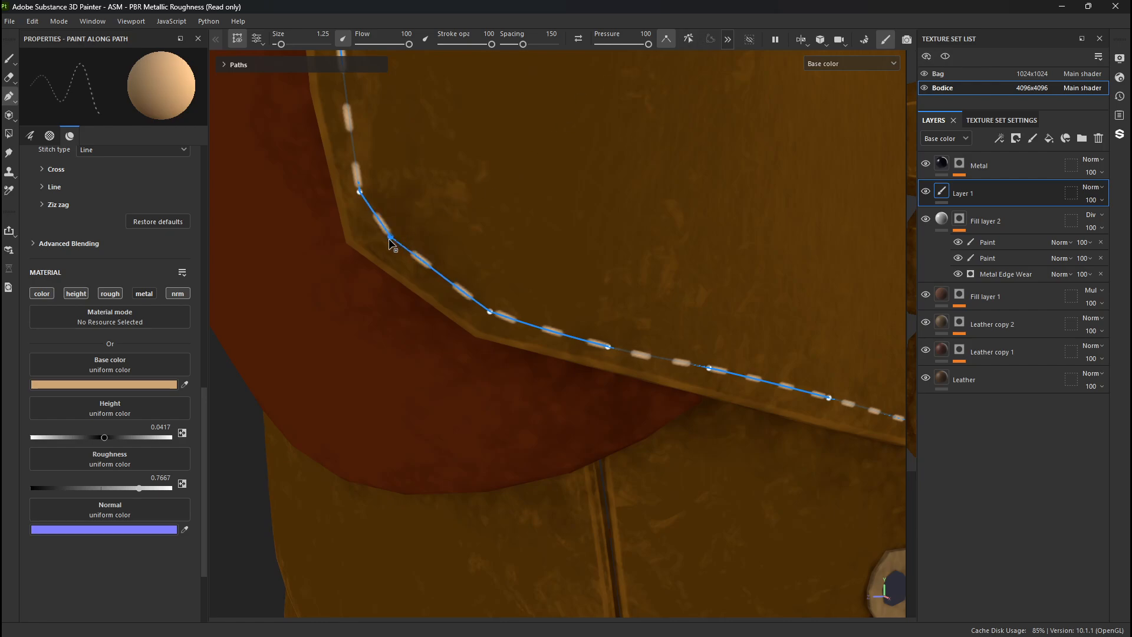
- Move the stitch path's front corner point onto the bend and the adjacent point up along the flap's side edge, and return to the Paint tool
left_click_drag(367, 222, 364, 214)
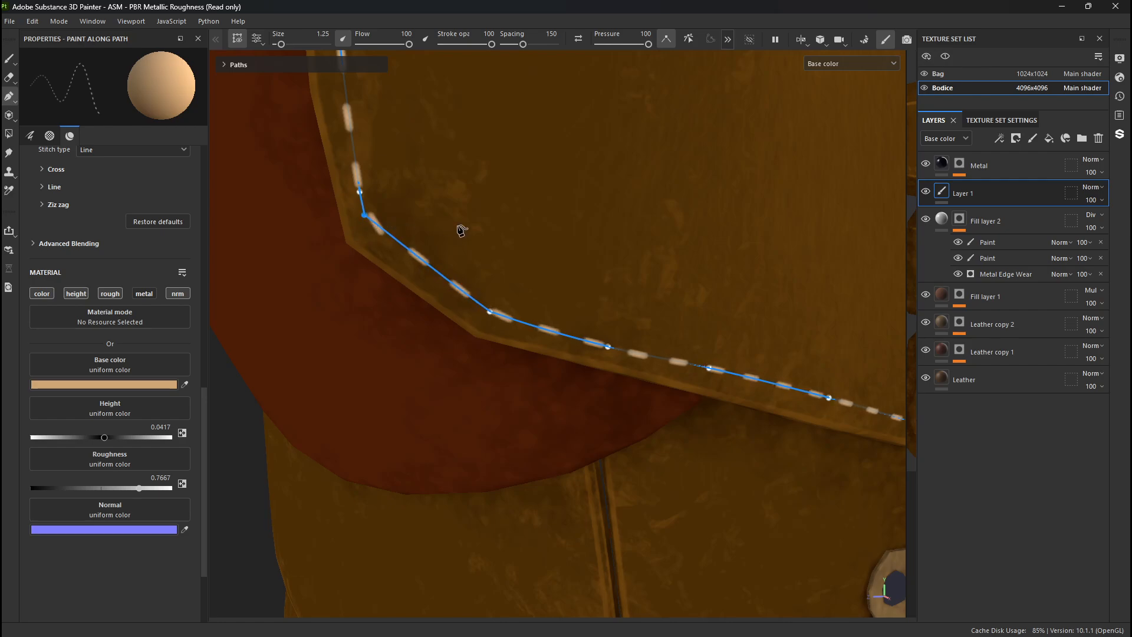
middle_click_drag(464, 230, 513, 378, "alt")
left_click_drag(400, 337, 391, 246)
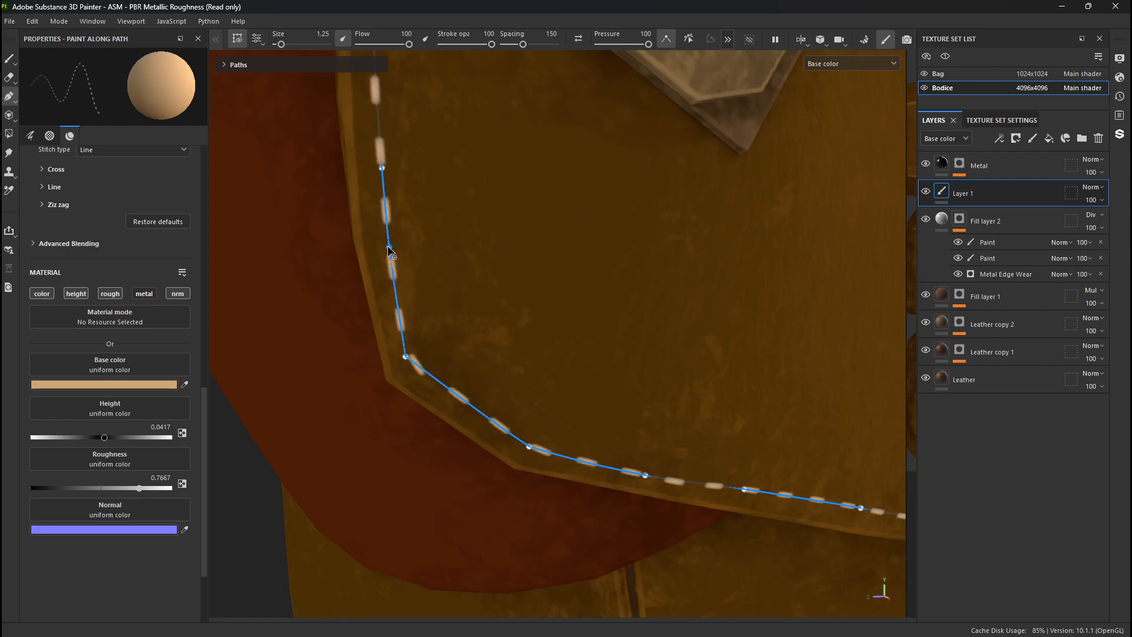
right_click_drag(296, 187, 492, 296, "alt")
middle_click_drag(492, 296, 550, 433, "alt")
right_click_drag(549, 433, 238, 228, "alt")
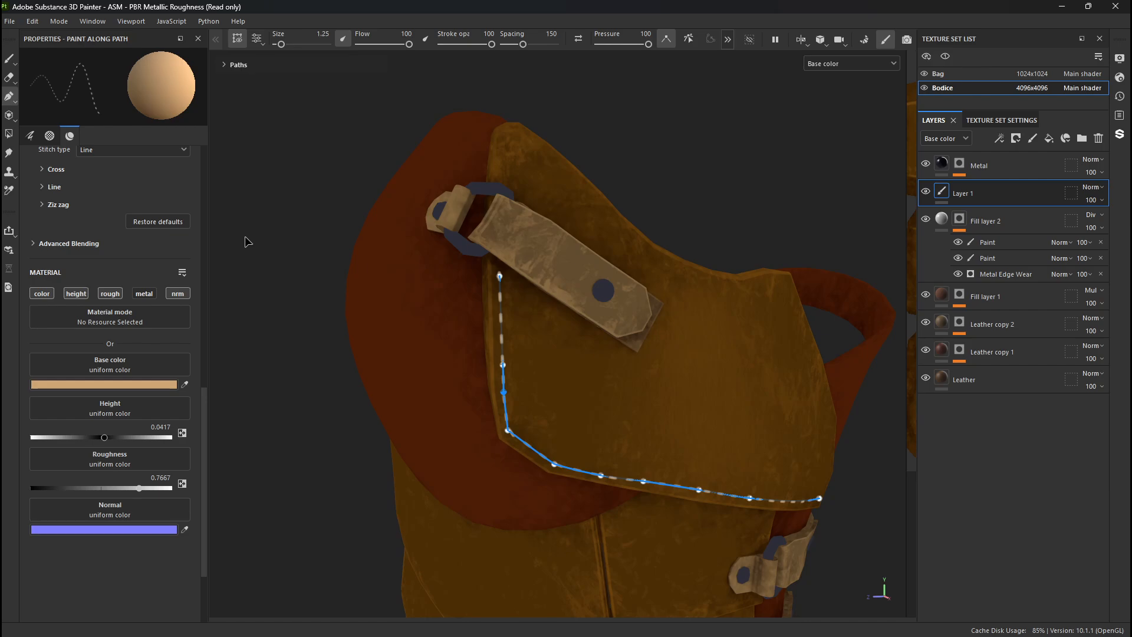
left_click_drag(499, 347, 489, 352, "alt")
key("1")
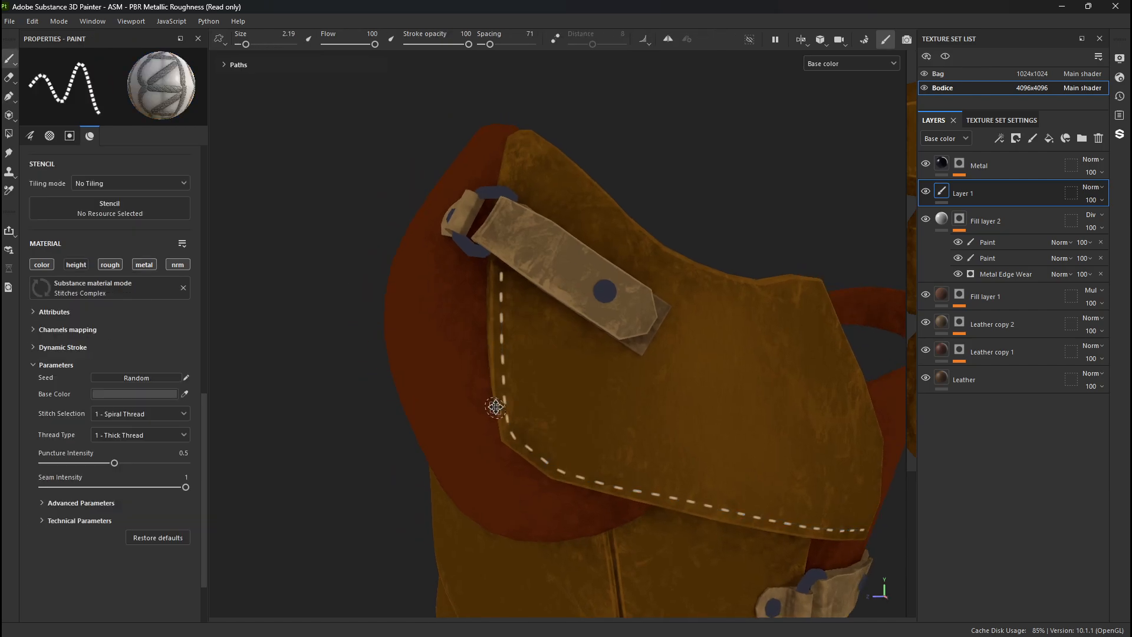
- Inspect the flap stitching and the layered leather plates, comparing the edge wear with Fill layer 2 hidden and shown
middle_click_drag(495, 407, 450, 283, "alt")
mouse_move(450, 283)
left_mouse_down("alt")
mouse_move(572, 284)
mouse_move(486, 260)
mouse_move(536, 258)
mouse_move(521, 278)
left_mouse_up("alt")
right_click_drag(520, 278, 590, 295, "alt")
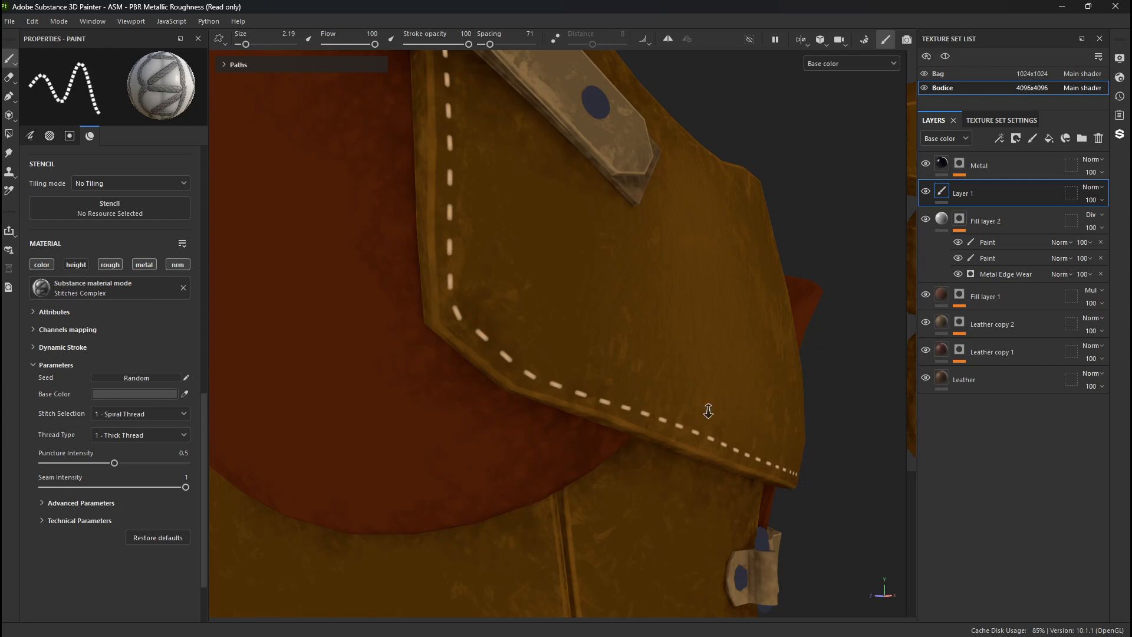
right_click_drag(709, 411, 417, 387, "alt")
middle_click_drag(417, 387, 409, 257, "alt")
right_click_drag(409, 256, 660, 393, "alt")
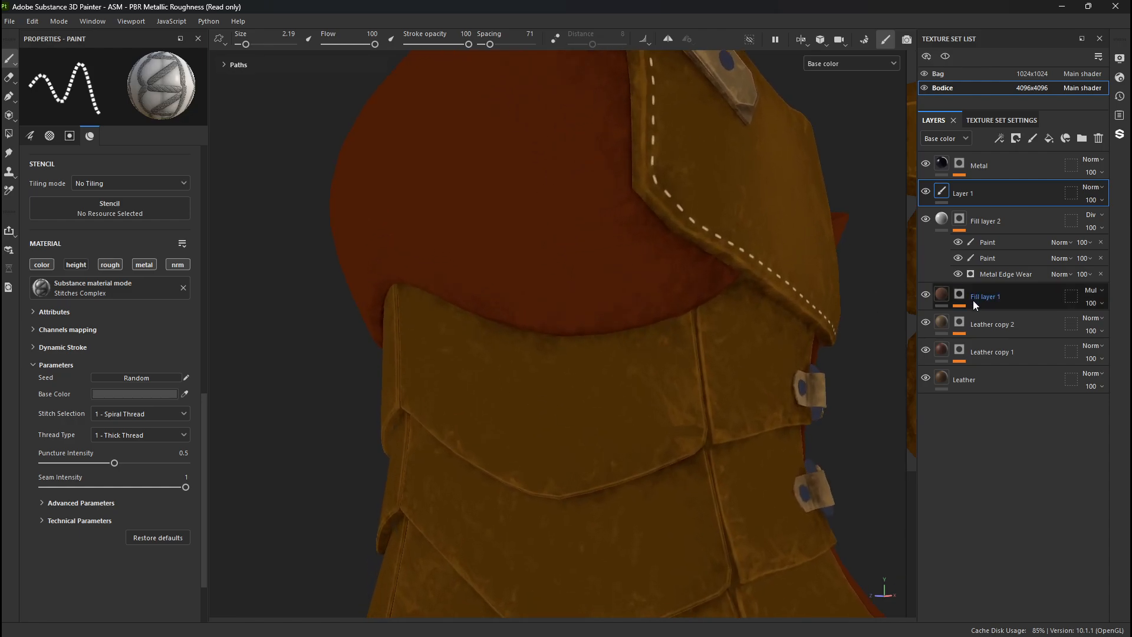
left_click(926, 295)
left_click(927, 220)
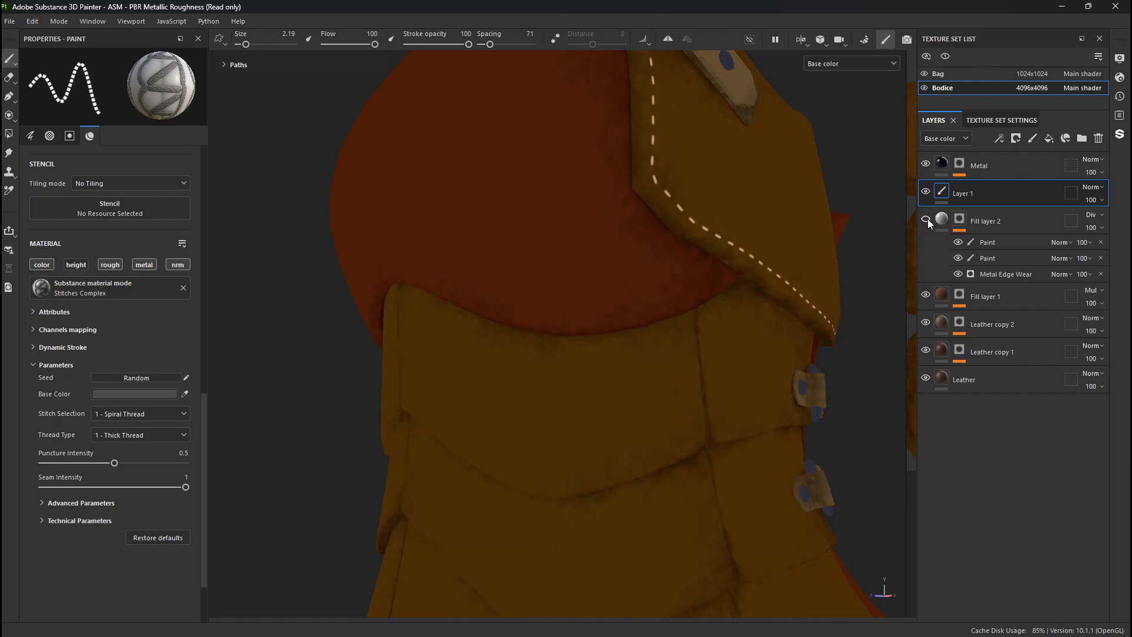
left_click(927, 220)
- Duplicate Fill layer 2 and remove both Paint effects from the copy's mask
right_click(1025, 226)
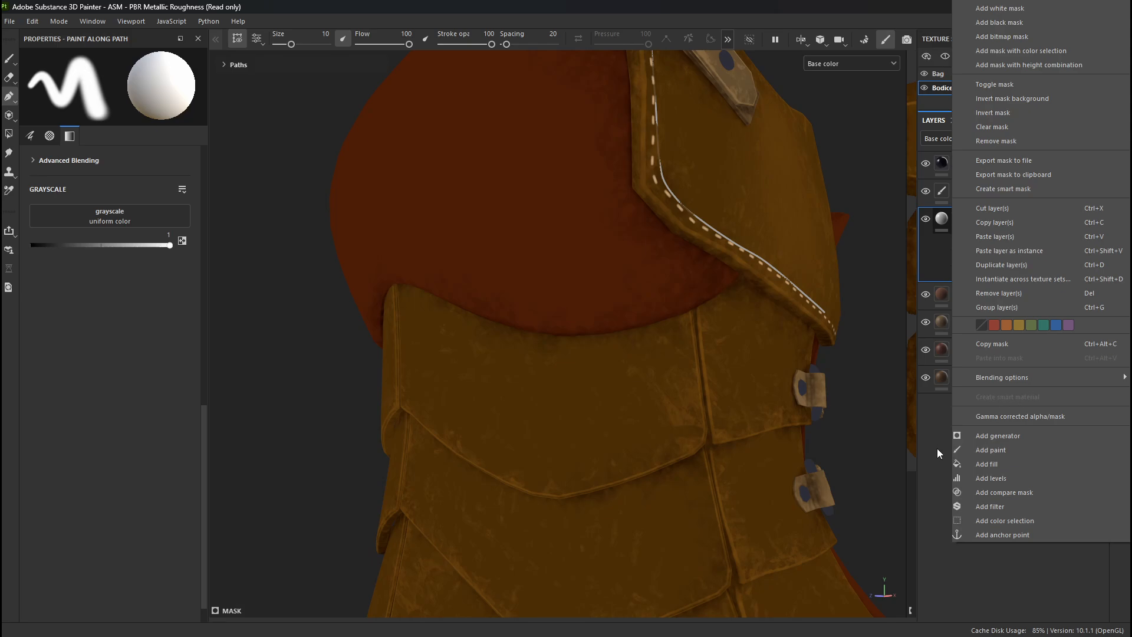
left_click(982, 578)
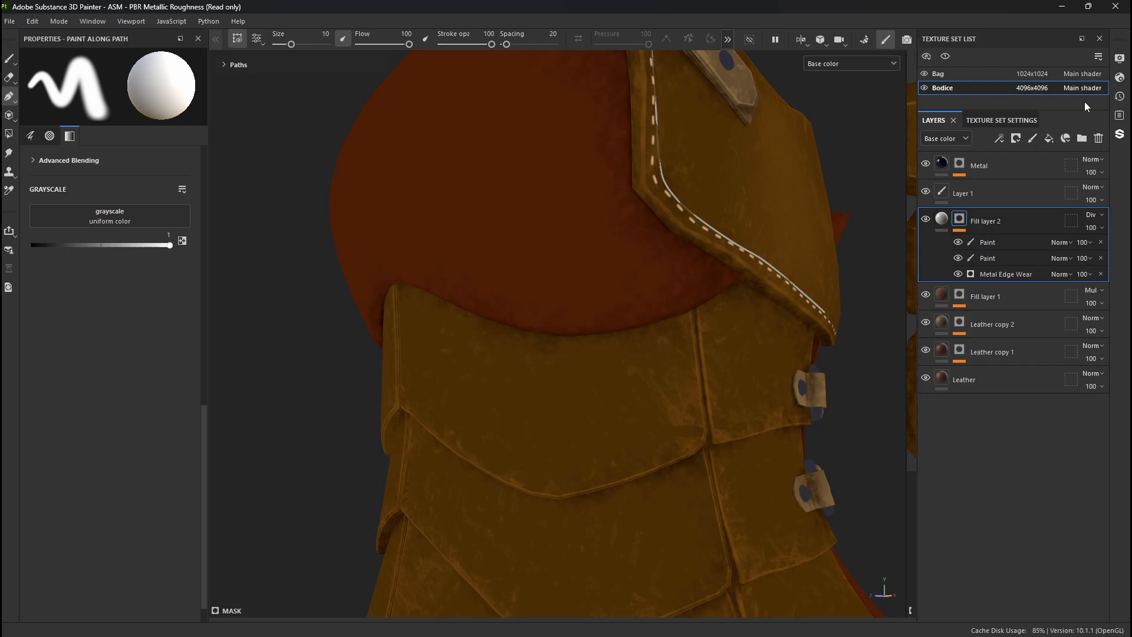
key("ctrl+d")
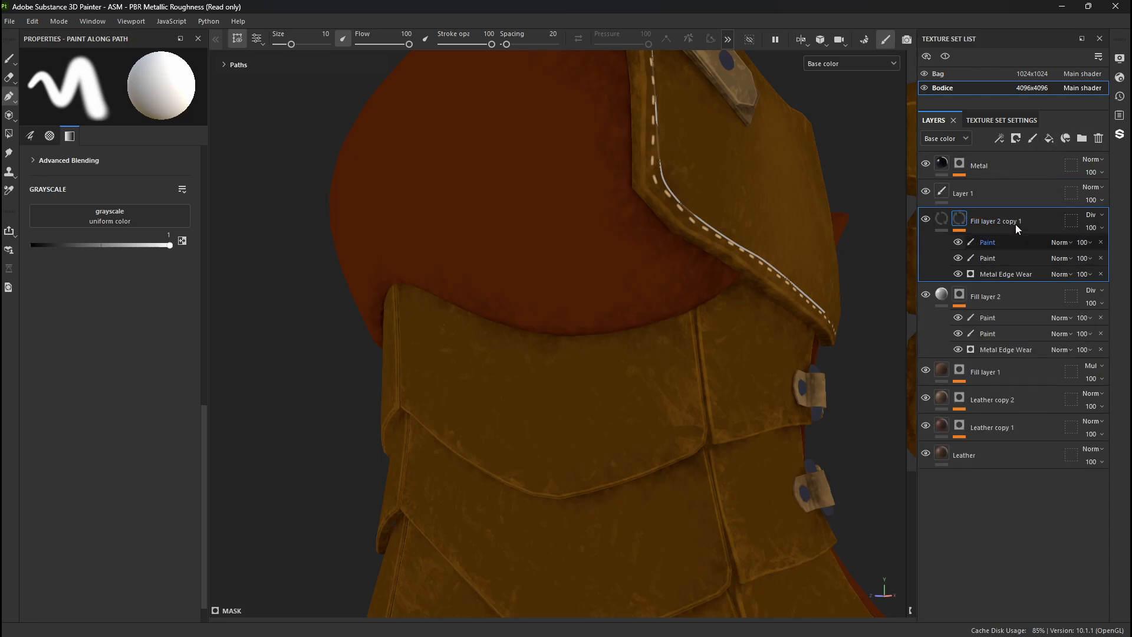
left_click(958, 243)
left_click(959, 243)
left_click(958, 243)
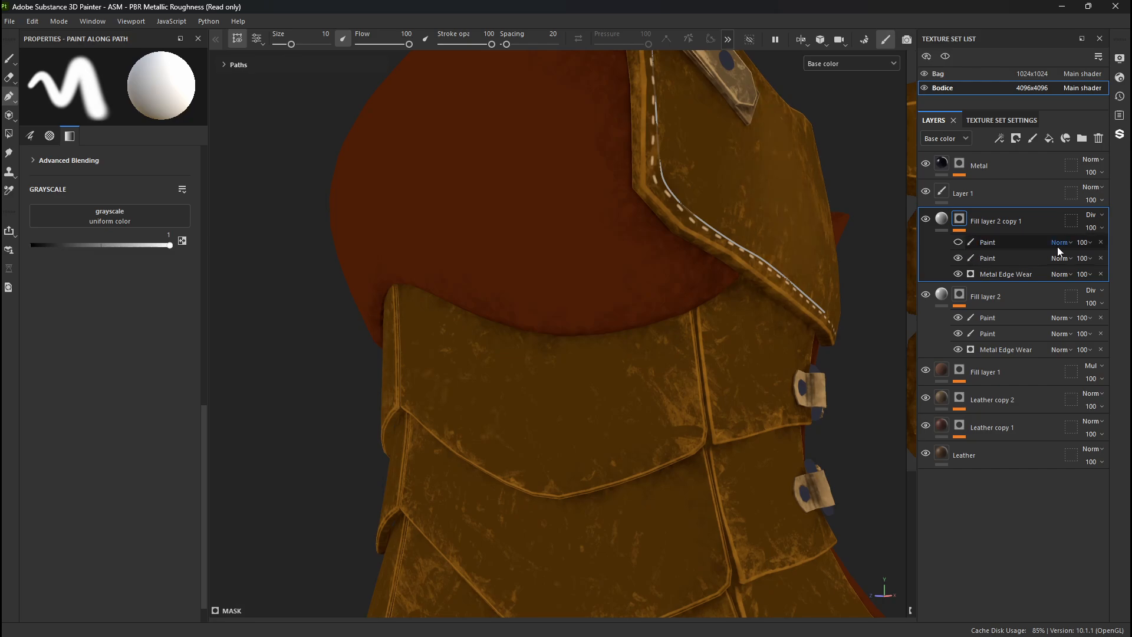
left_click(1101, 242)
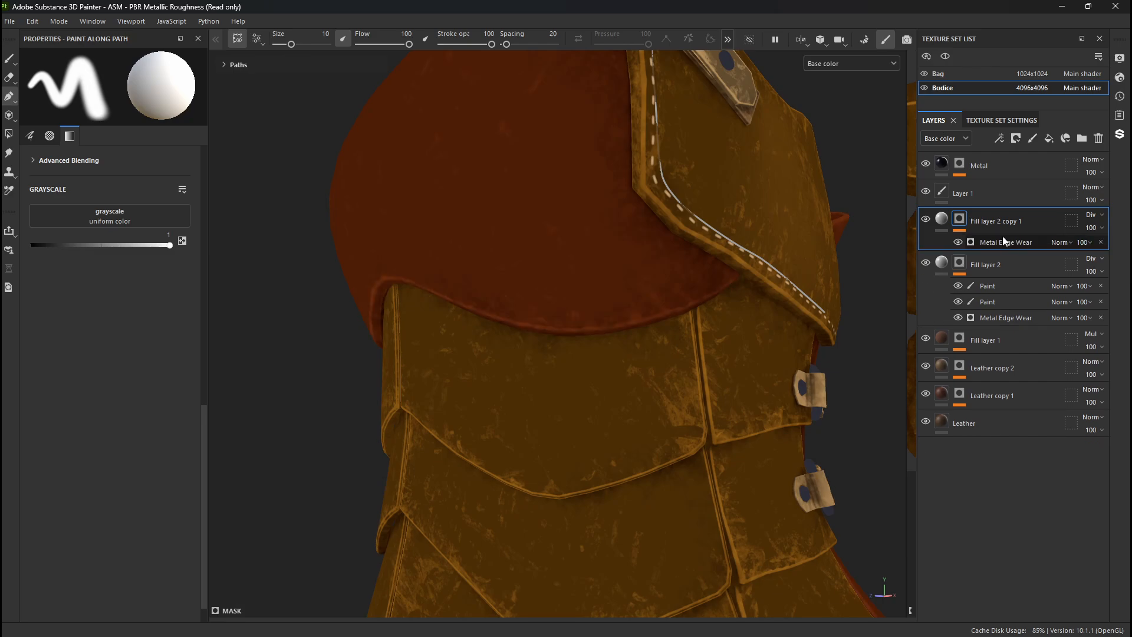
- Set the copied layer's Metal Edge Wear to Wear Level 0.54, Wear Contrast 0.23, Triplanar Blending Contrast 0.27 and Grunge Amount 0.14
left_click(999, 240)
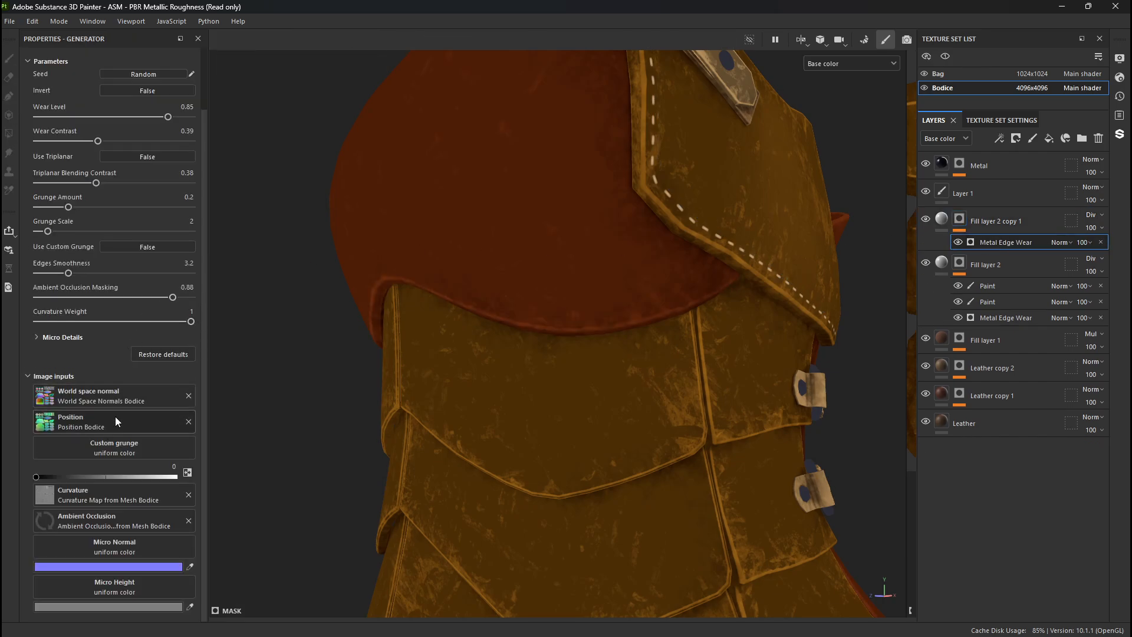
mouse_move(69, 207)
left_mouse_down()
mouse_move(60, 207)
mouse_move(72, 183)
mouse_move(125, 186)
mouse_move(72, 210)
left_mouse_up()
scroll(89, 177, "up", 2)
left_click_drag(682, 217, 755, 239, "alt")
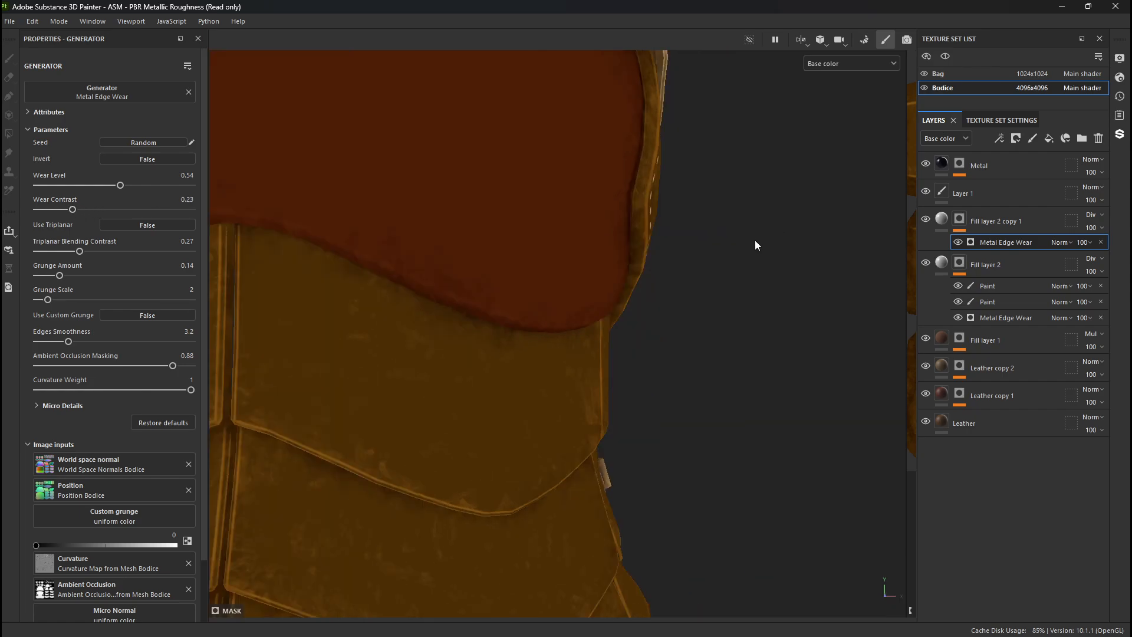
left_click_drag(514, 322, 536, 322, "alt")
right_click_drag(536, 322, 267, 210, "alt")
left_click_drag(267, 210, 318, 152, "alt")
right_click_drag(318, 152, 941, 377, "alt")
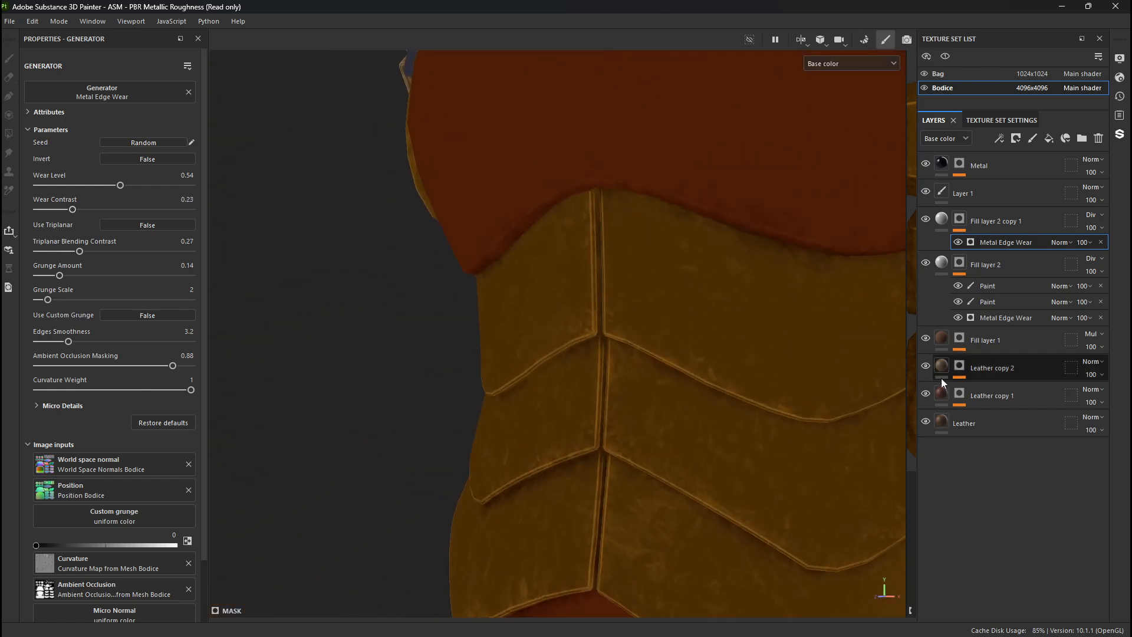
left_click_drag(825, 331, 619, 318, "alt")
- Add a Blur filter above Metal Edge Wear in the mask of Fill layer 2 copy 1
right_click(962, 222)
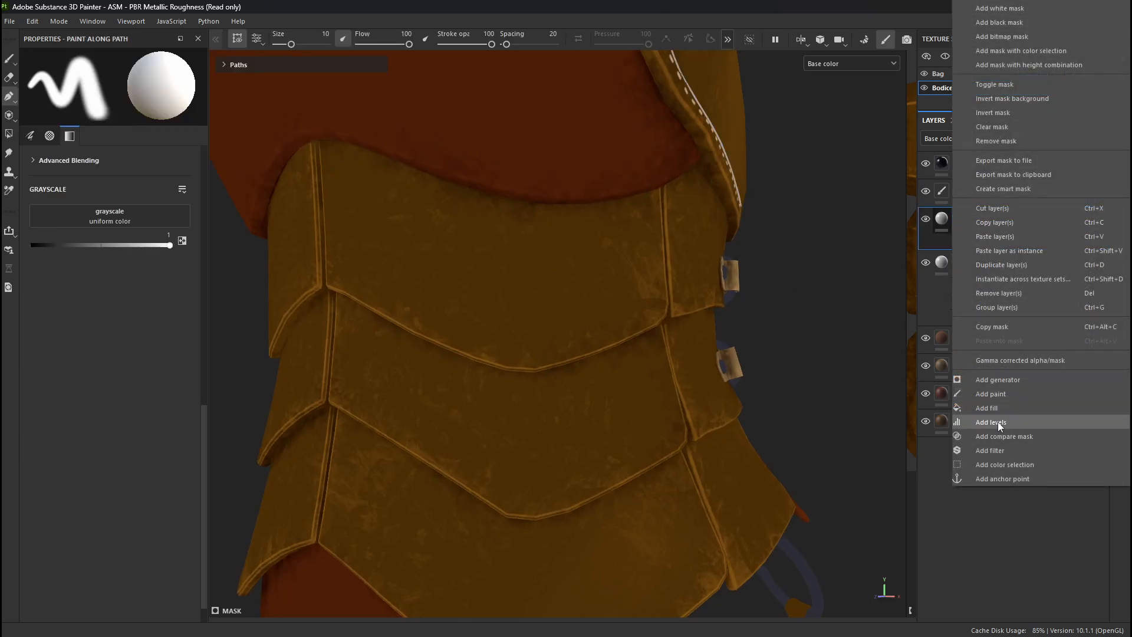
left_click(996, 450)
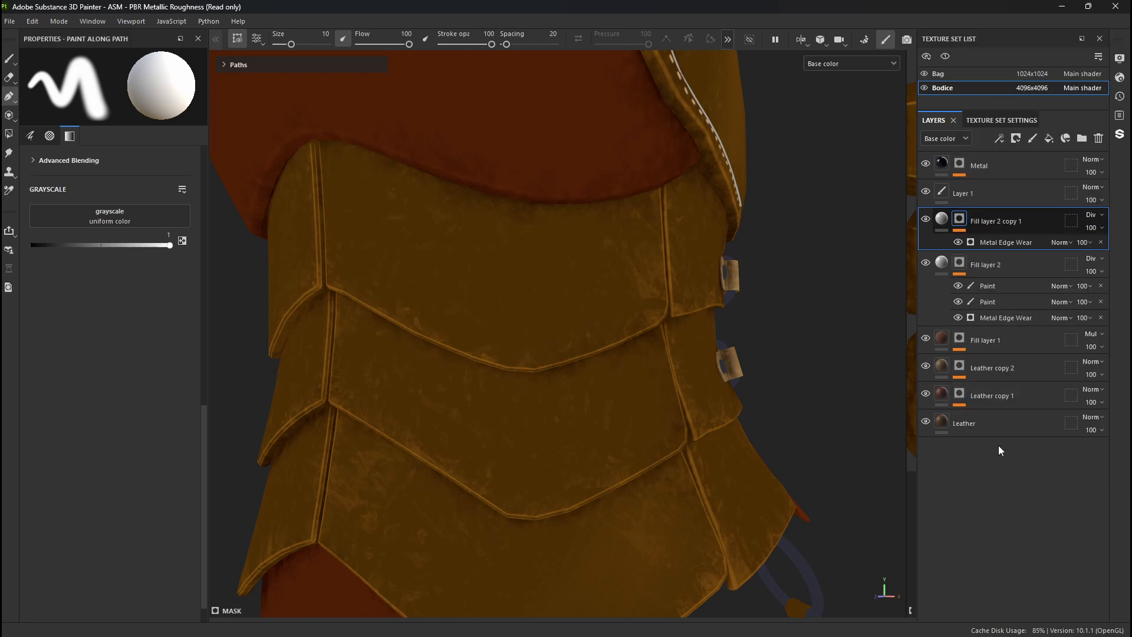
left_click(112, 92)
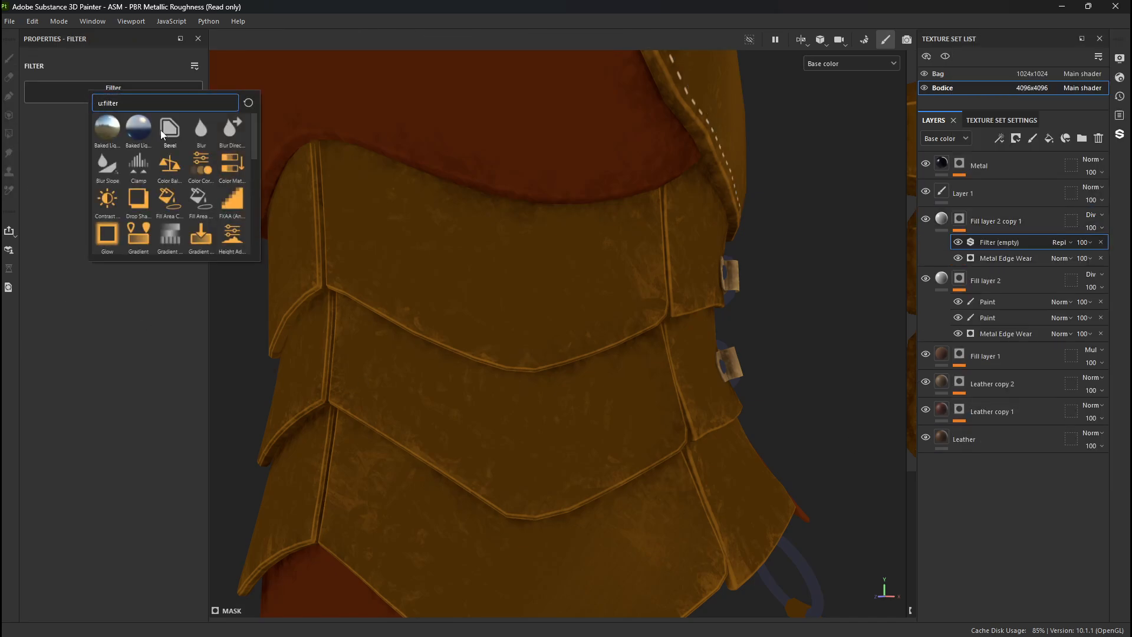
left_click(208, 135)
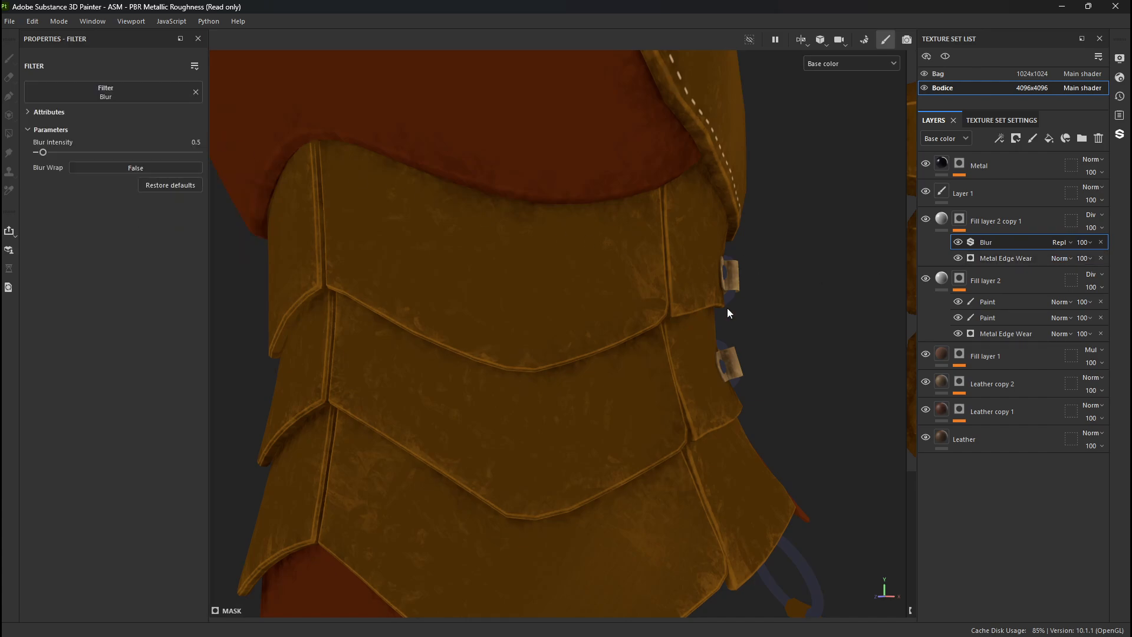
- Examine the Bodice's edge wear from several sides in the full material view and in the base color channel
left_click_drag(728, 309, 470, 270, "alt")
right_click_drag(470, 269, 349, 303, "alt")
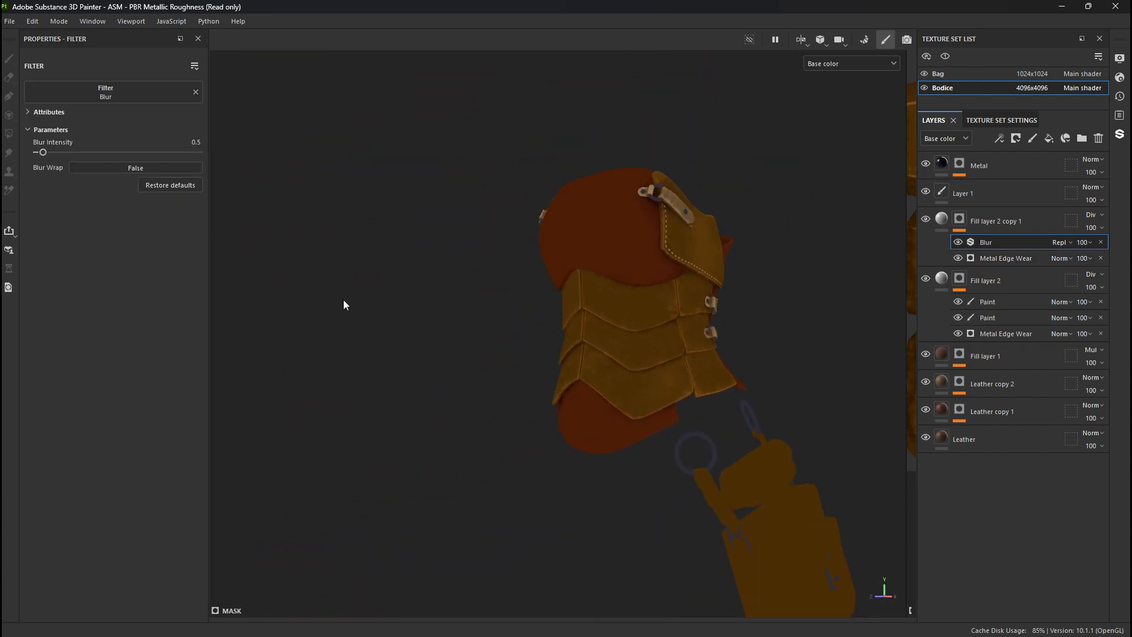
key("m")
left_click_drag(575, 281, 477, 274, "alt")
middle_click_drag(661, 283, 542, 366, "alt")
right_click_drag(590, 378, 791, 420, "alt")
right_click_drag(708, 377, 541, 341, "shift")
key("c")
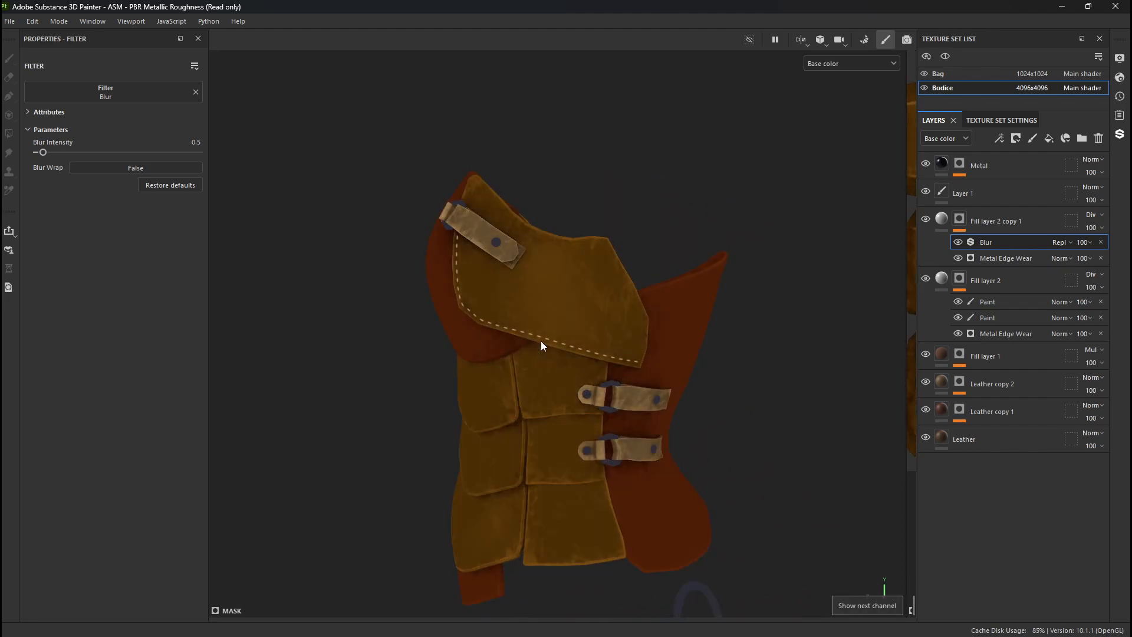
left_click_drag(540, 341, 623, 335, "alt")
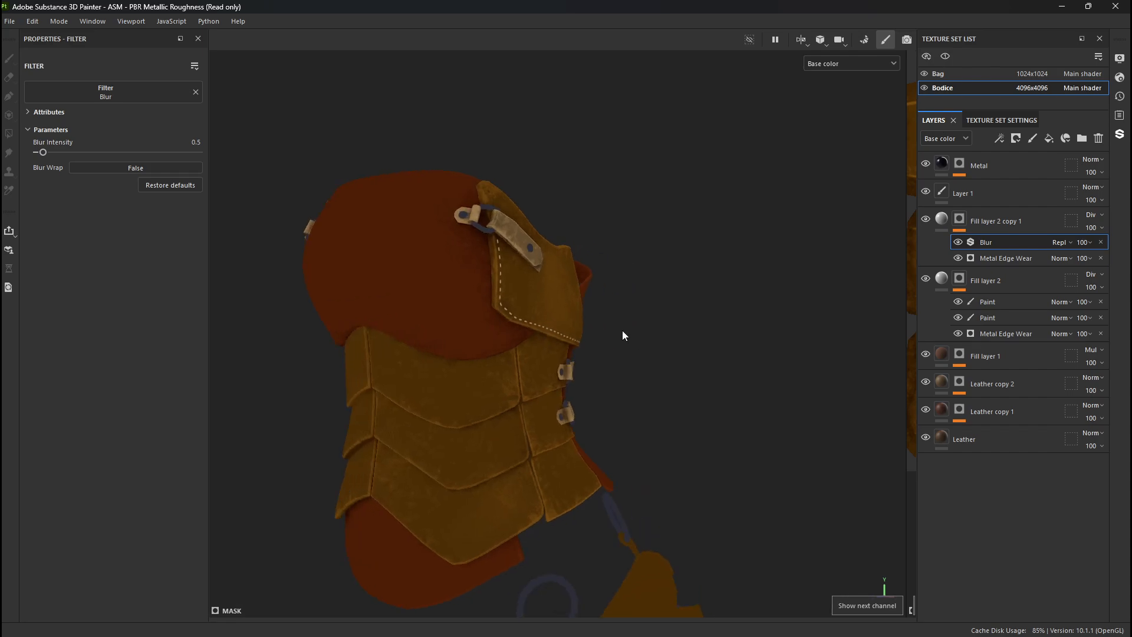